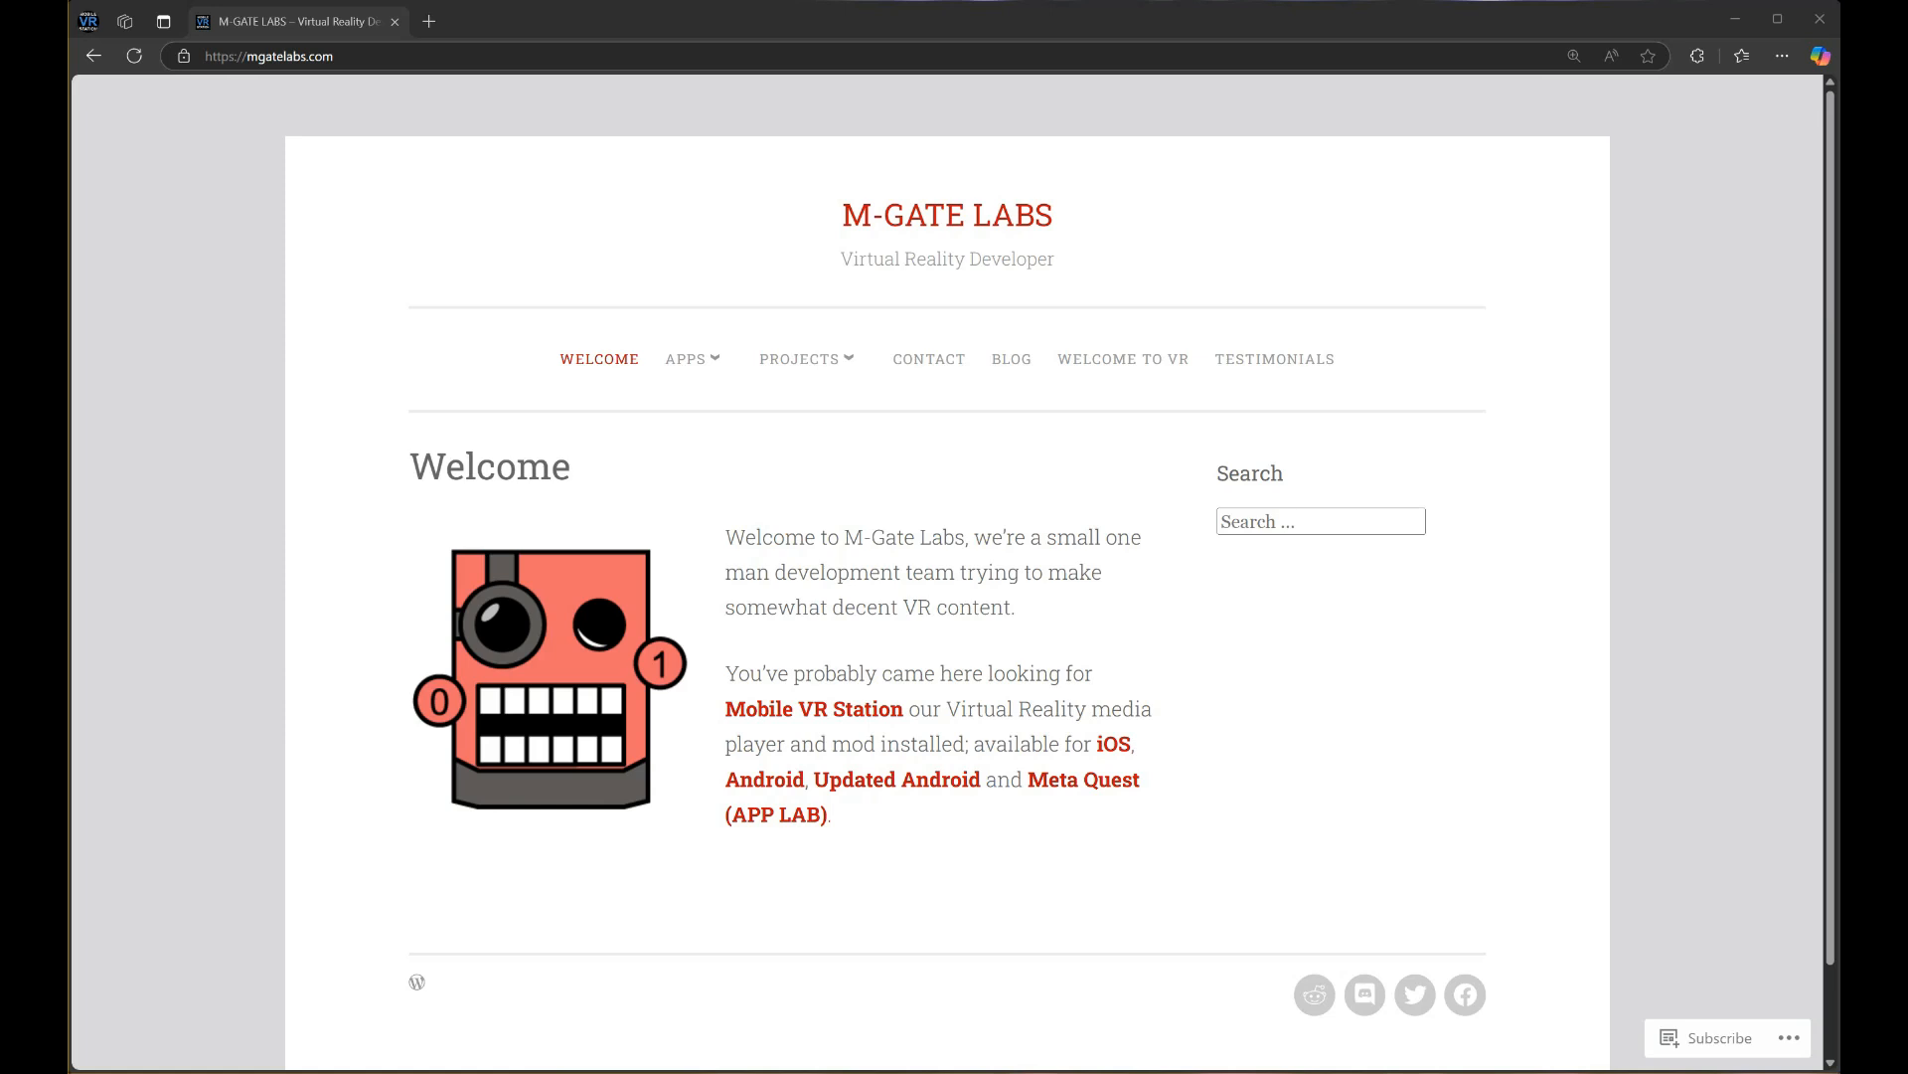
Open the Limited Media Server page from the APPS menu and scroll to its run instructions
mouse_move(682, 366)
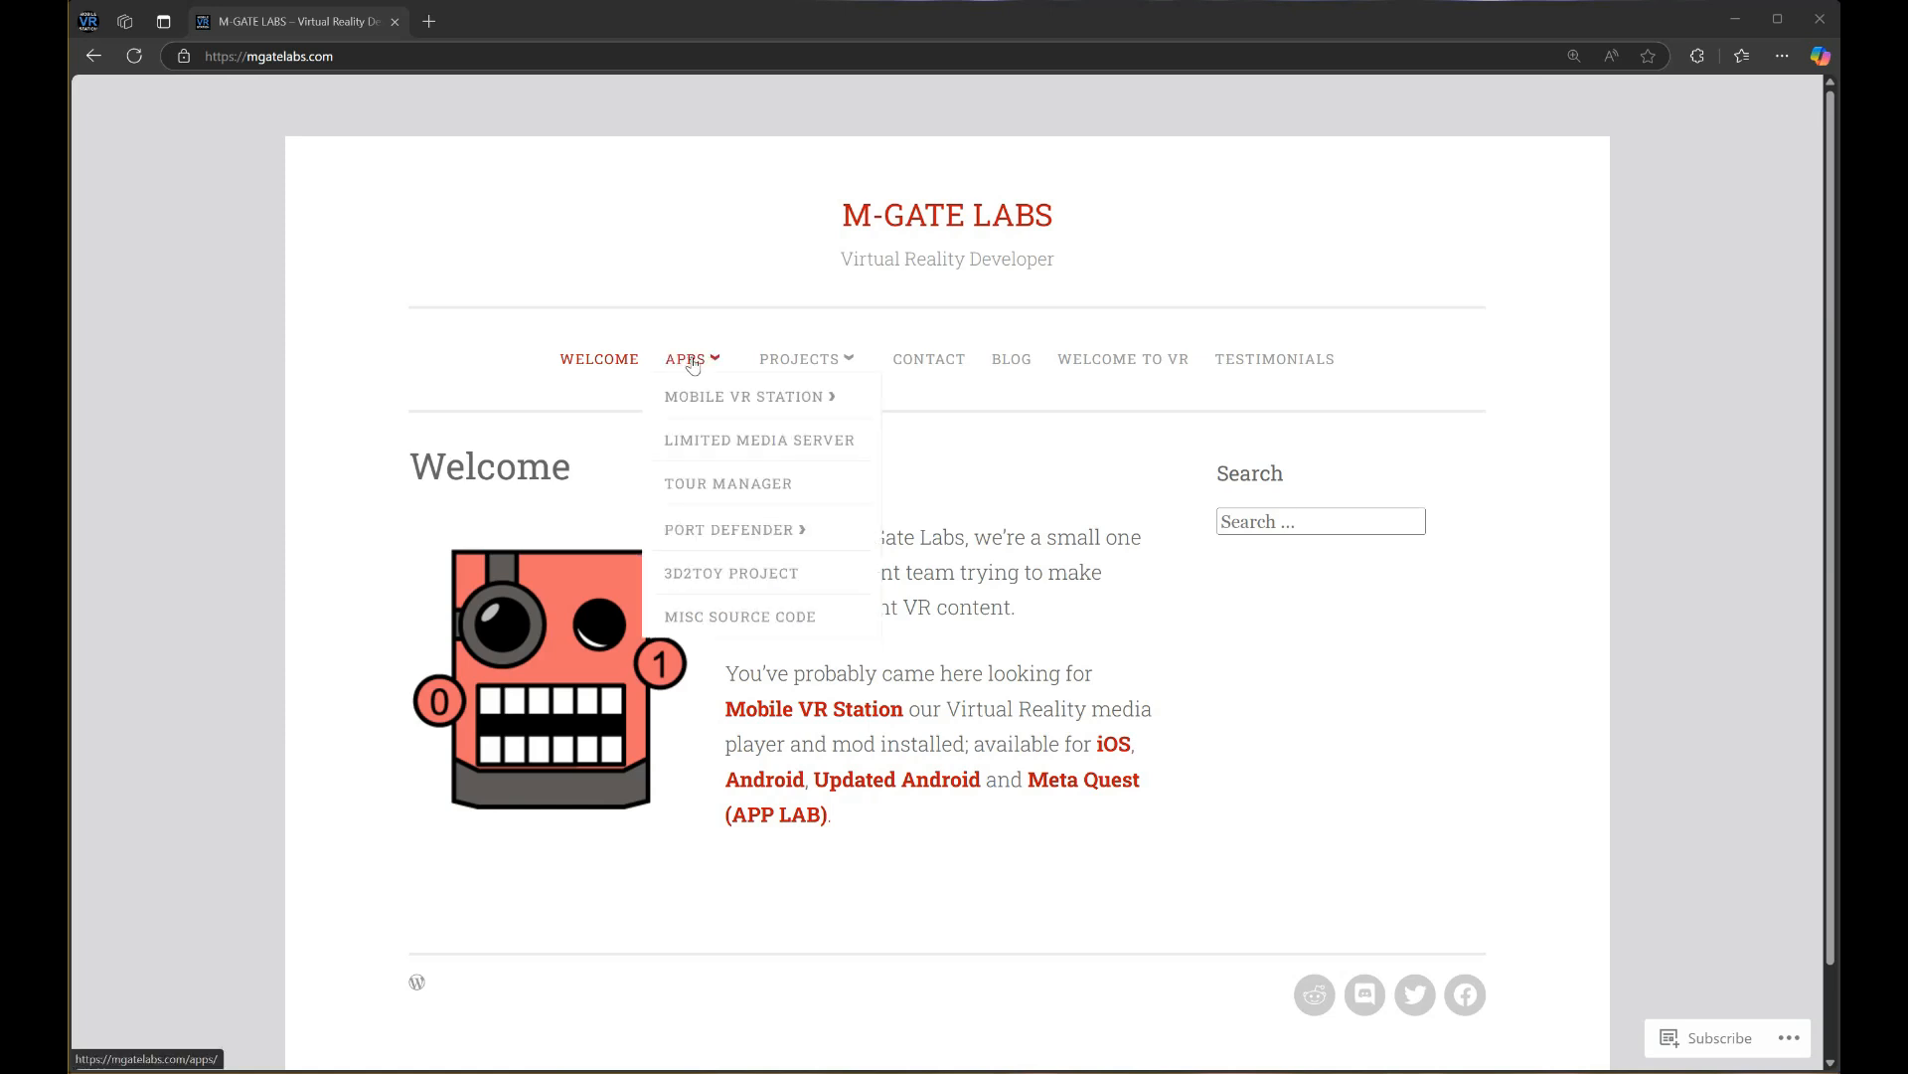
left_click(712, 439)
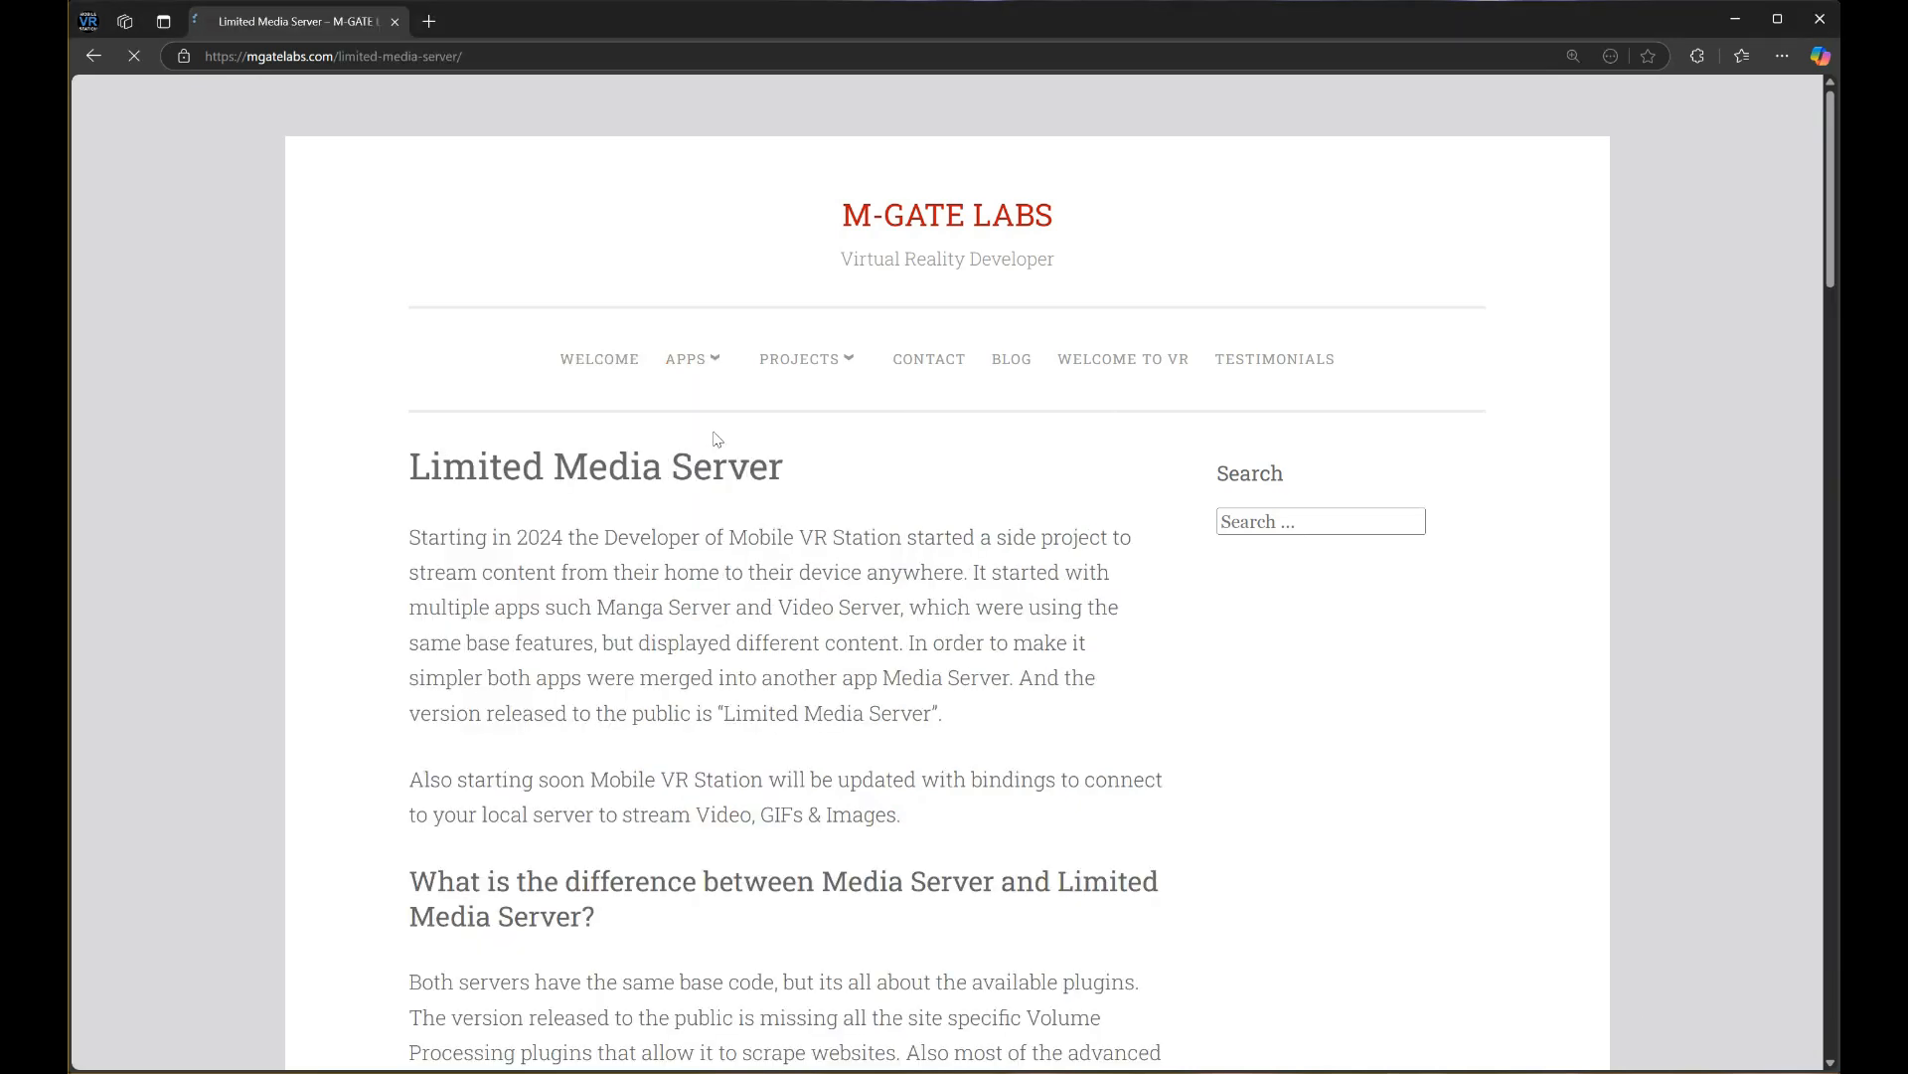
scroll(707, 442, "down", 9)
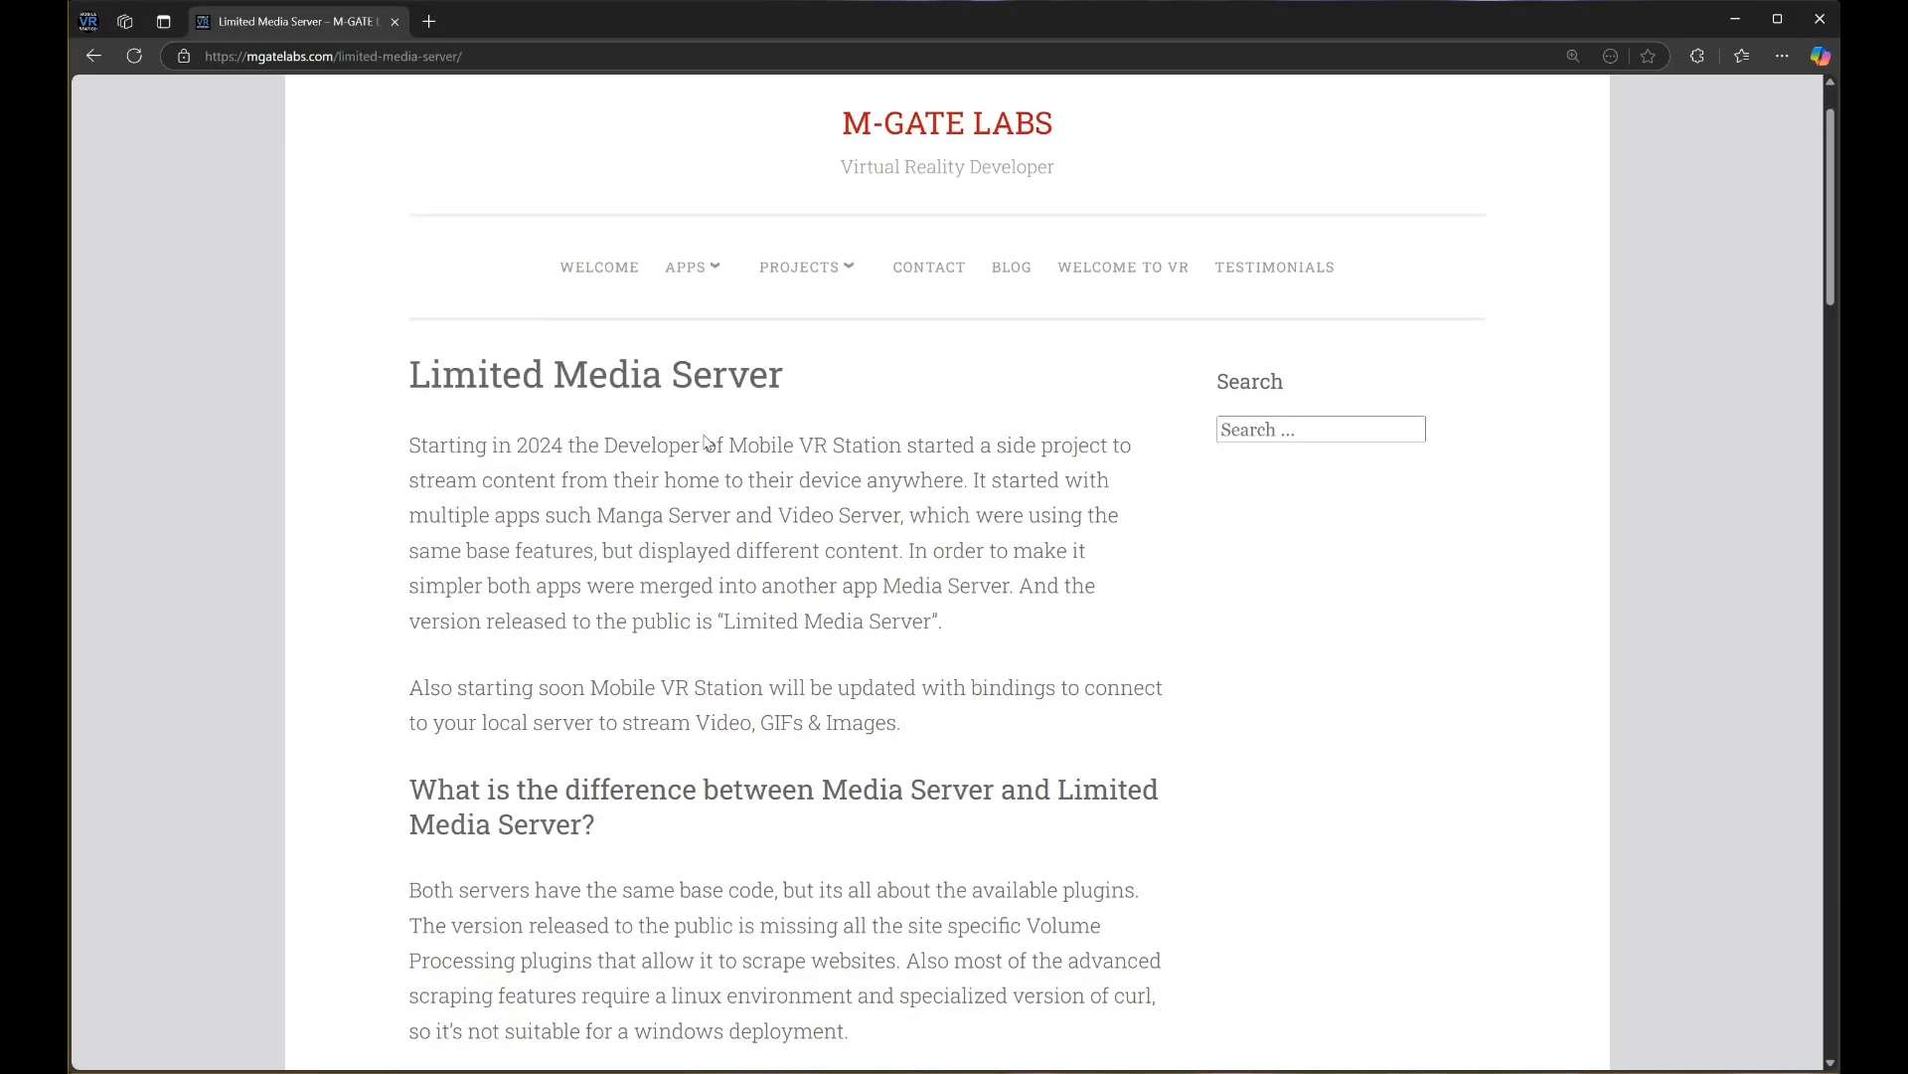
scroll(707, 441, "down", 10)
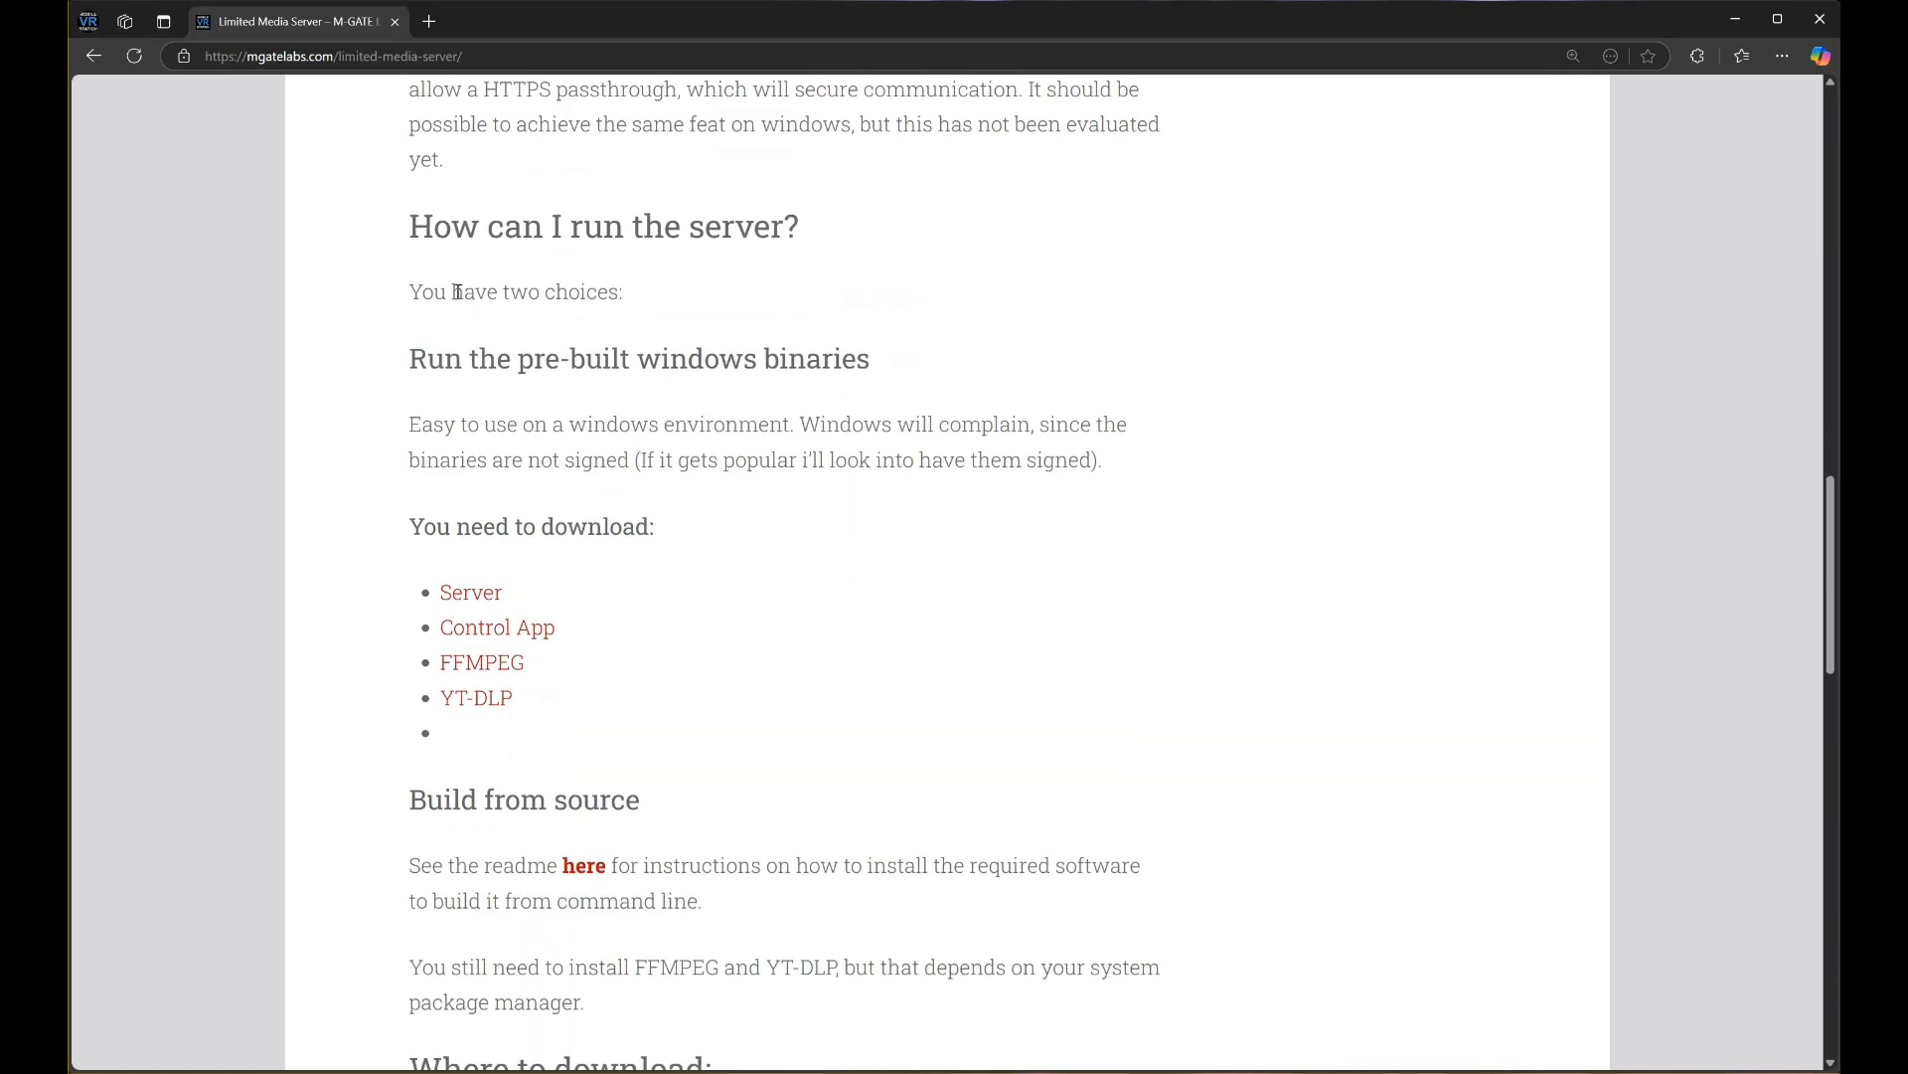
Highlight the 'How can I run the server?' heading, the pre-built Windows binaries option and Build from source
left_click_drag(434, 226, 786, 227)
left_click_drag(426, 359, 900, 366)
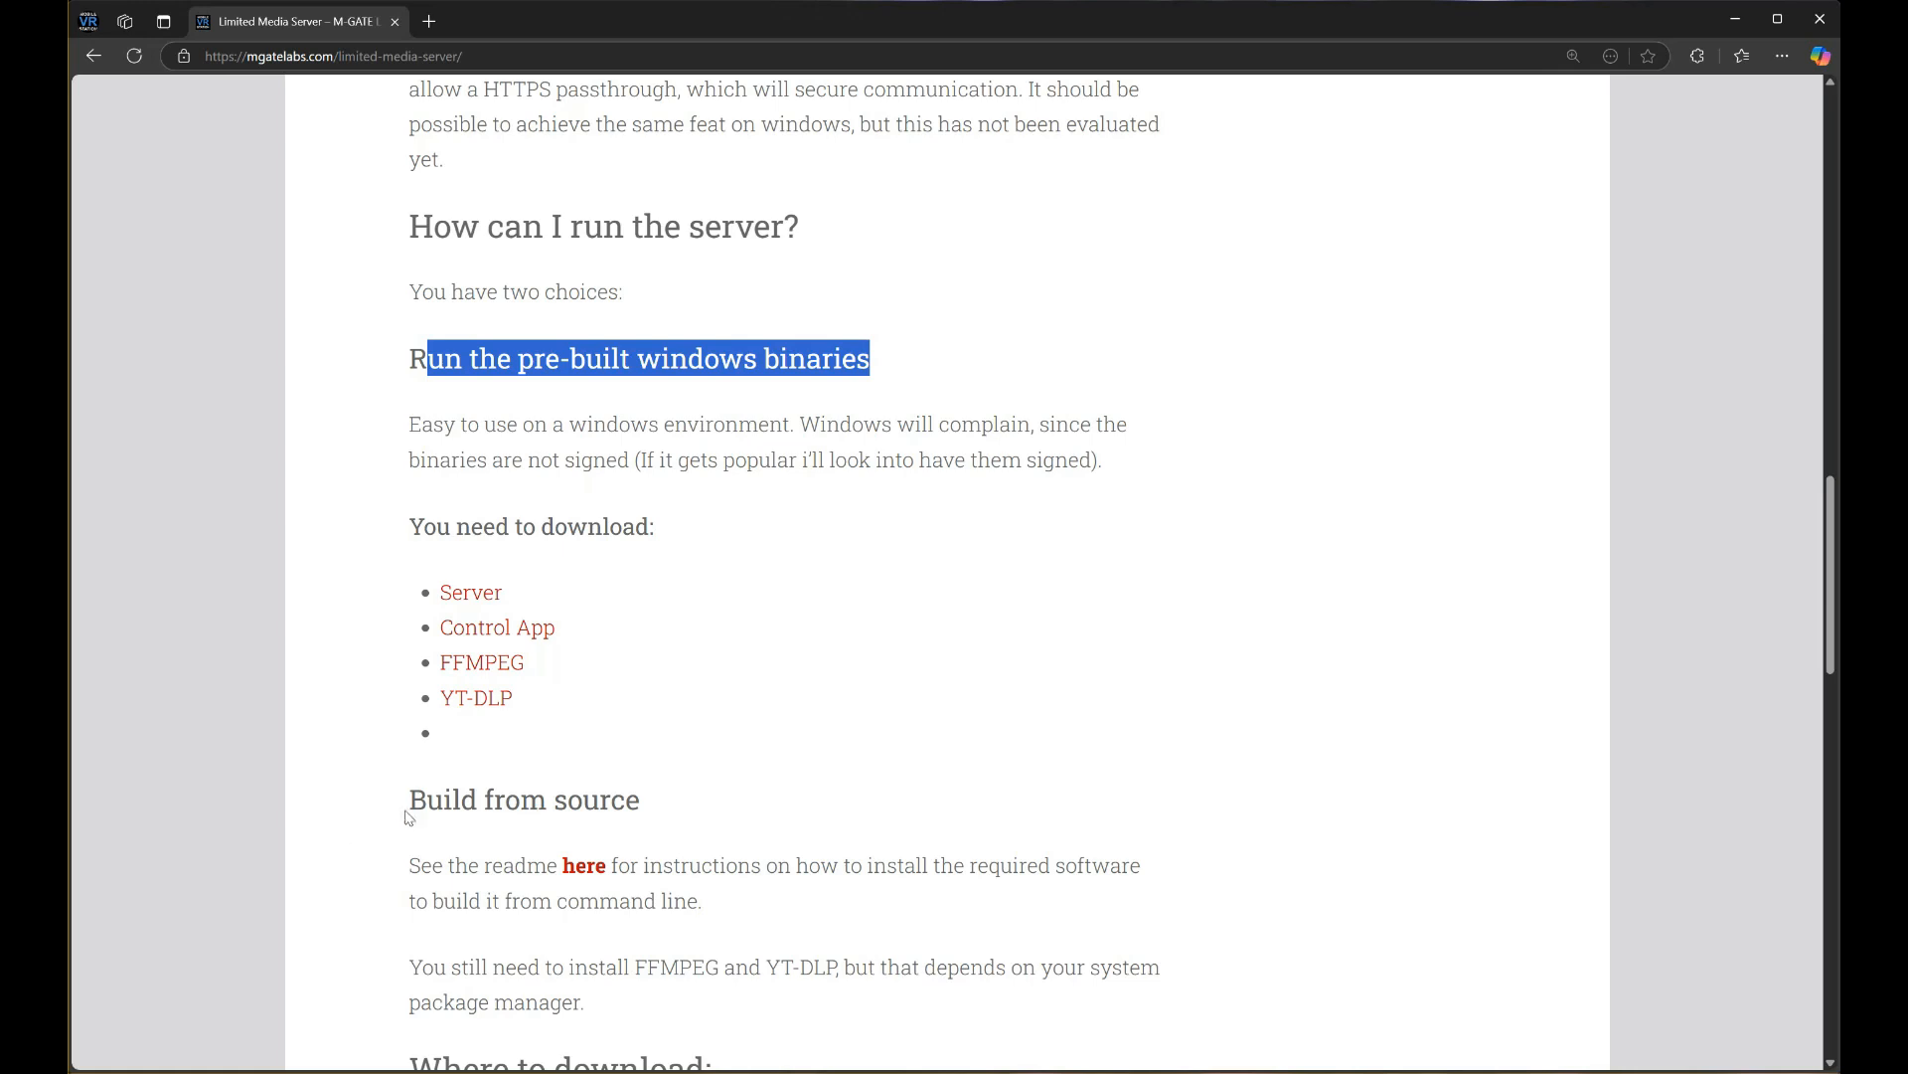
left_click_drag(428, 800, 672, 799)
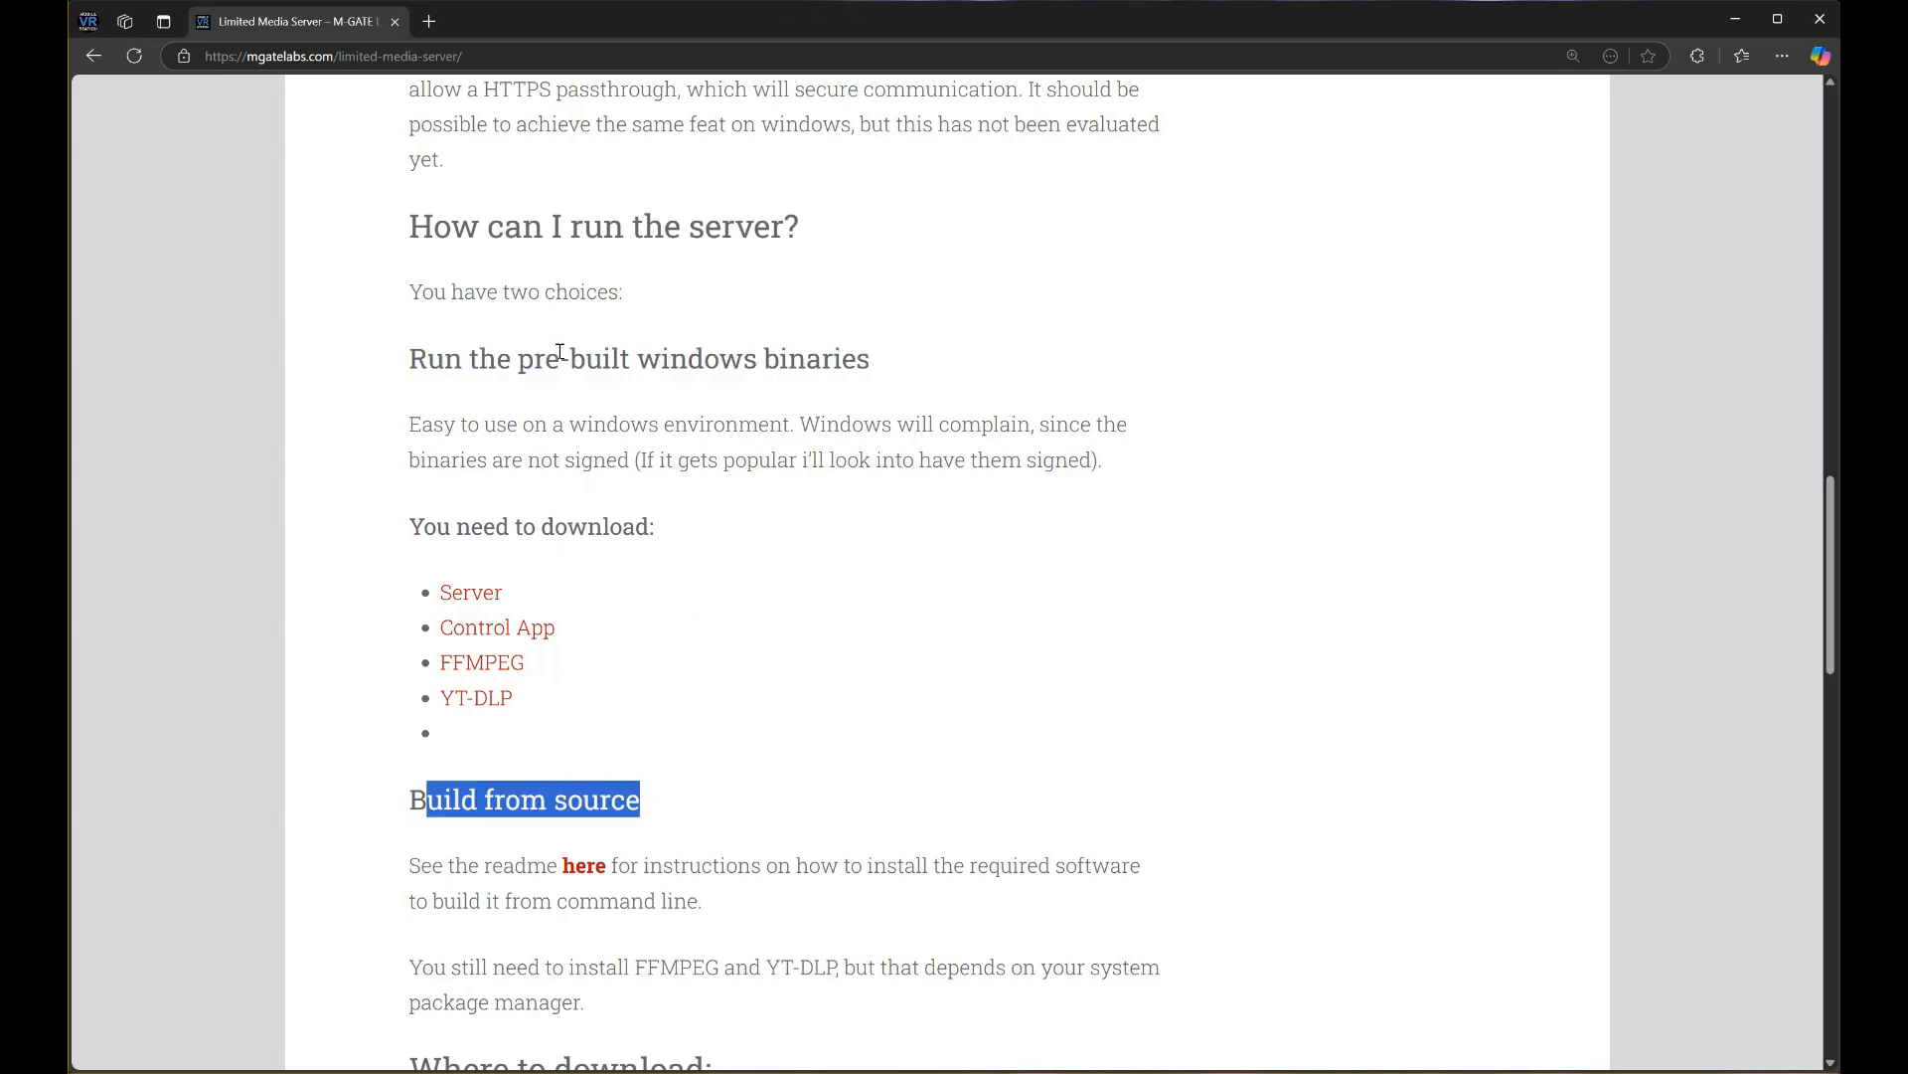
left_click_drag(554, 356, 904, 356)
left_click(831, 574)
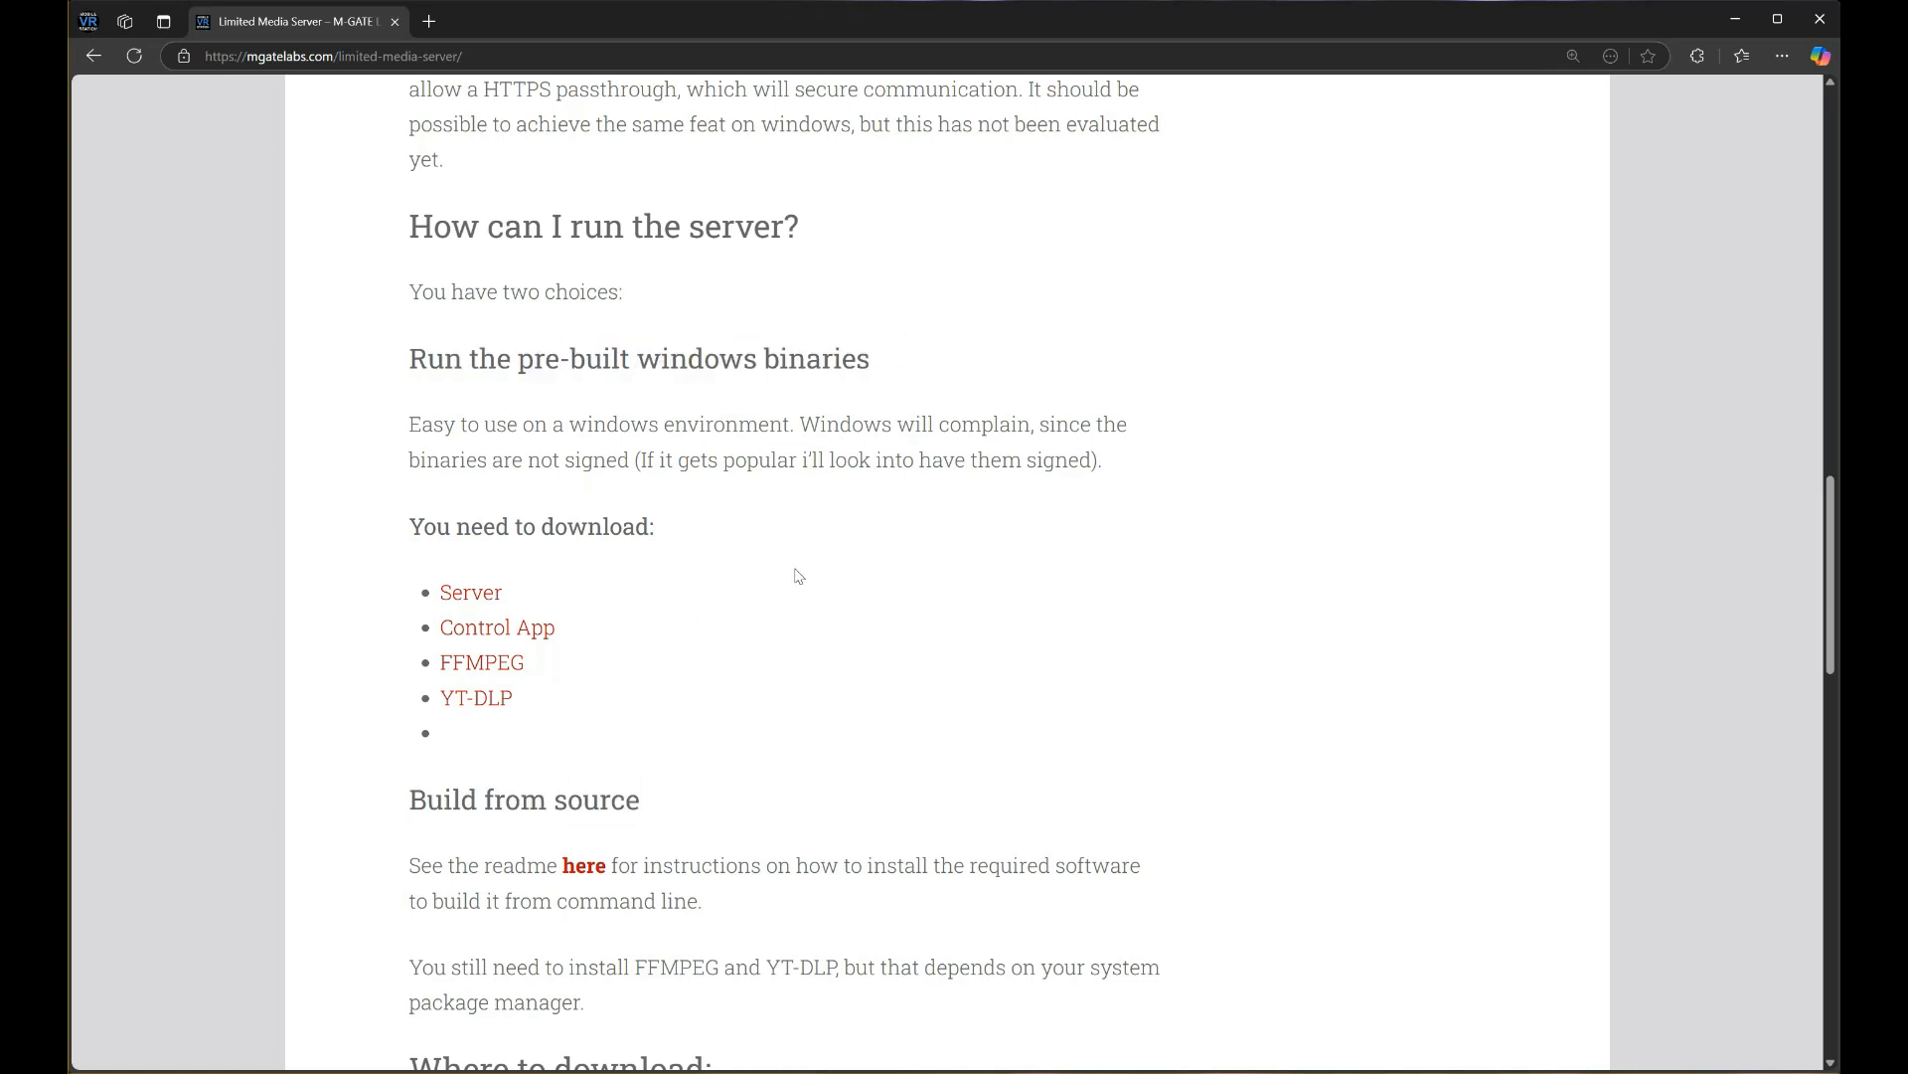
Open the Server, Control App, FFMPEG and YT-DLP download links in background tabs
middle_click(481, 600)
middle_click(503, 632)
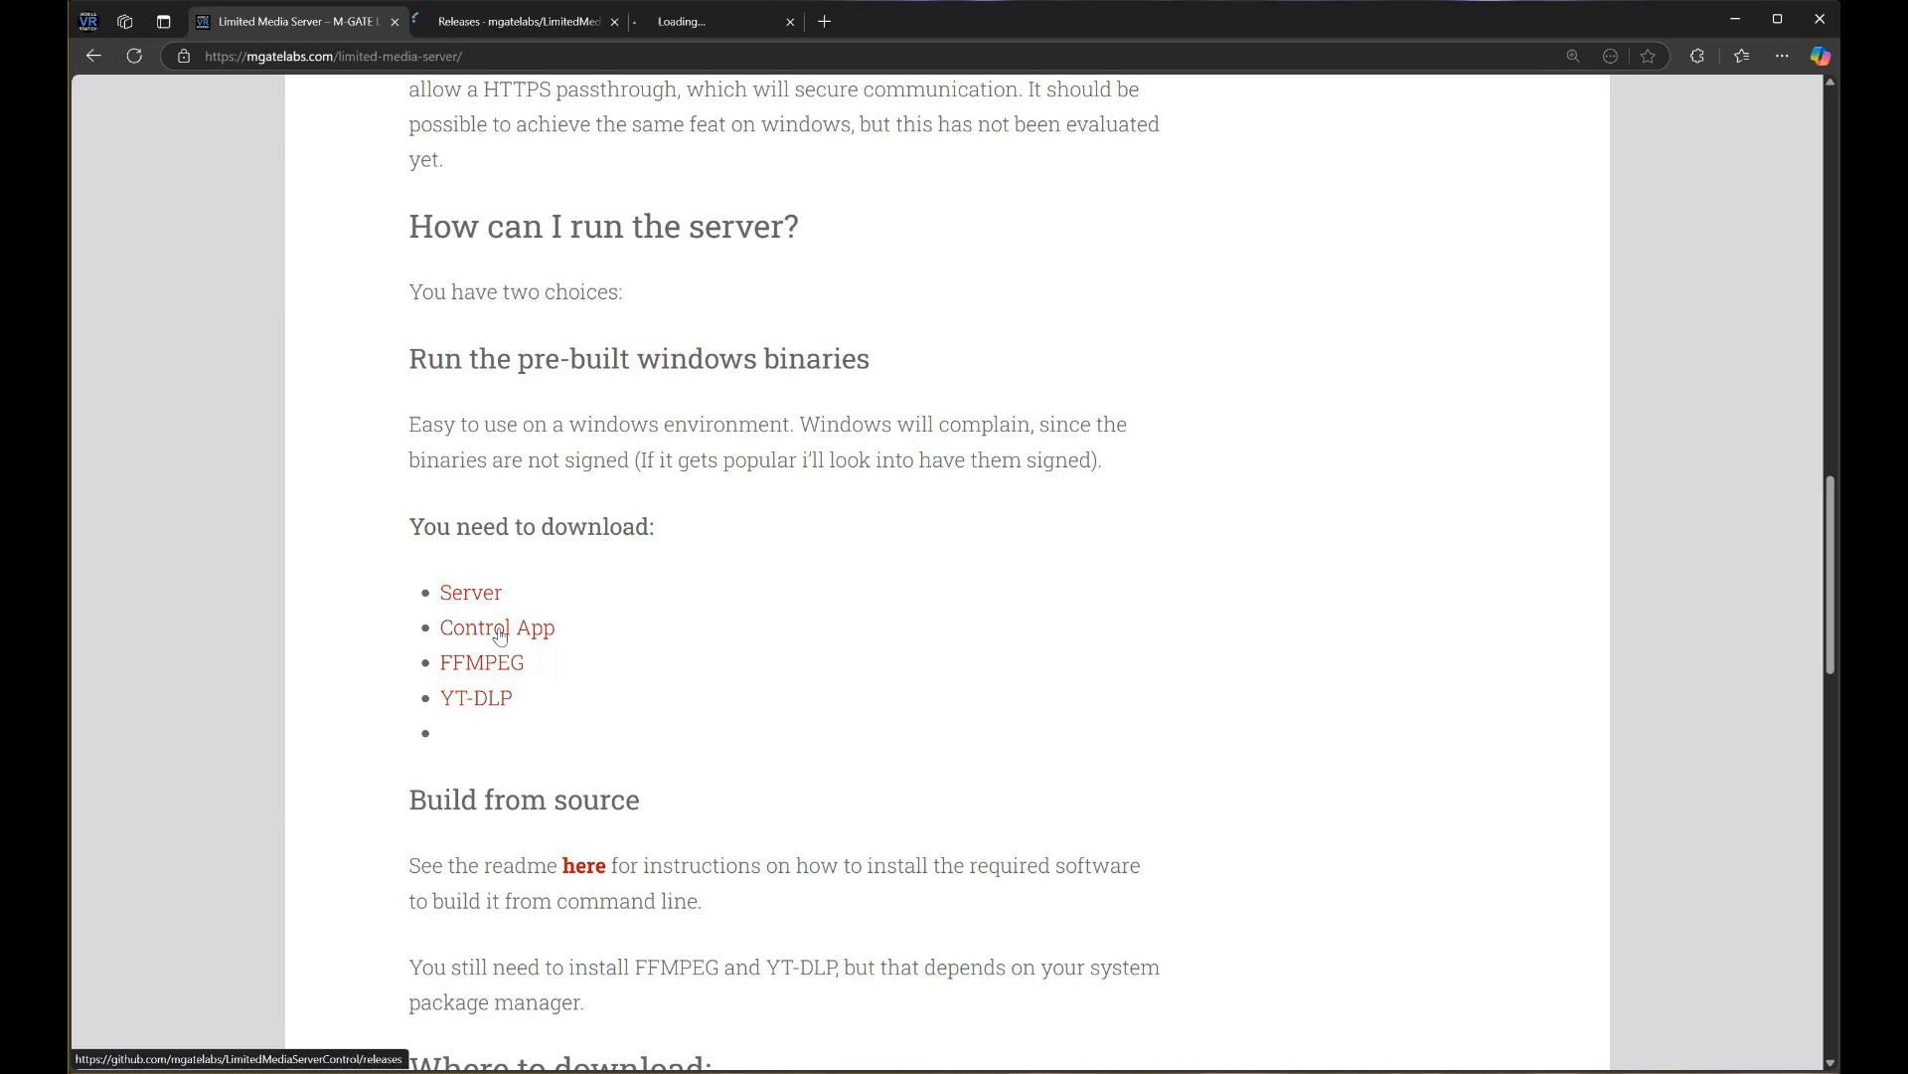
middle_click(482, 662)
middle_click(477, 697)
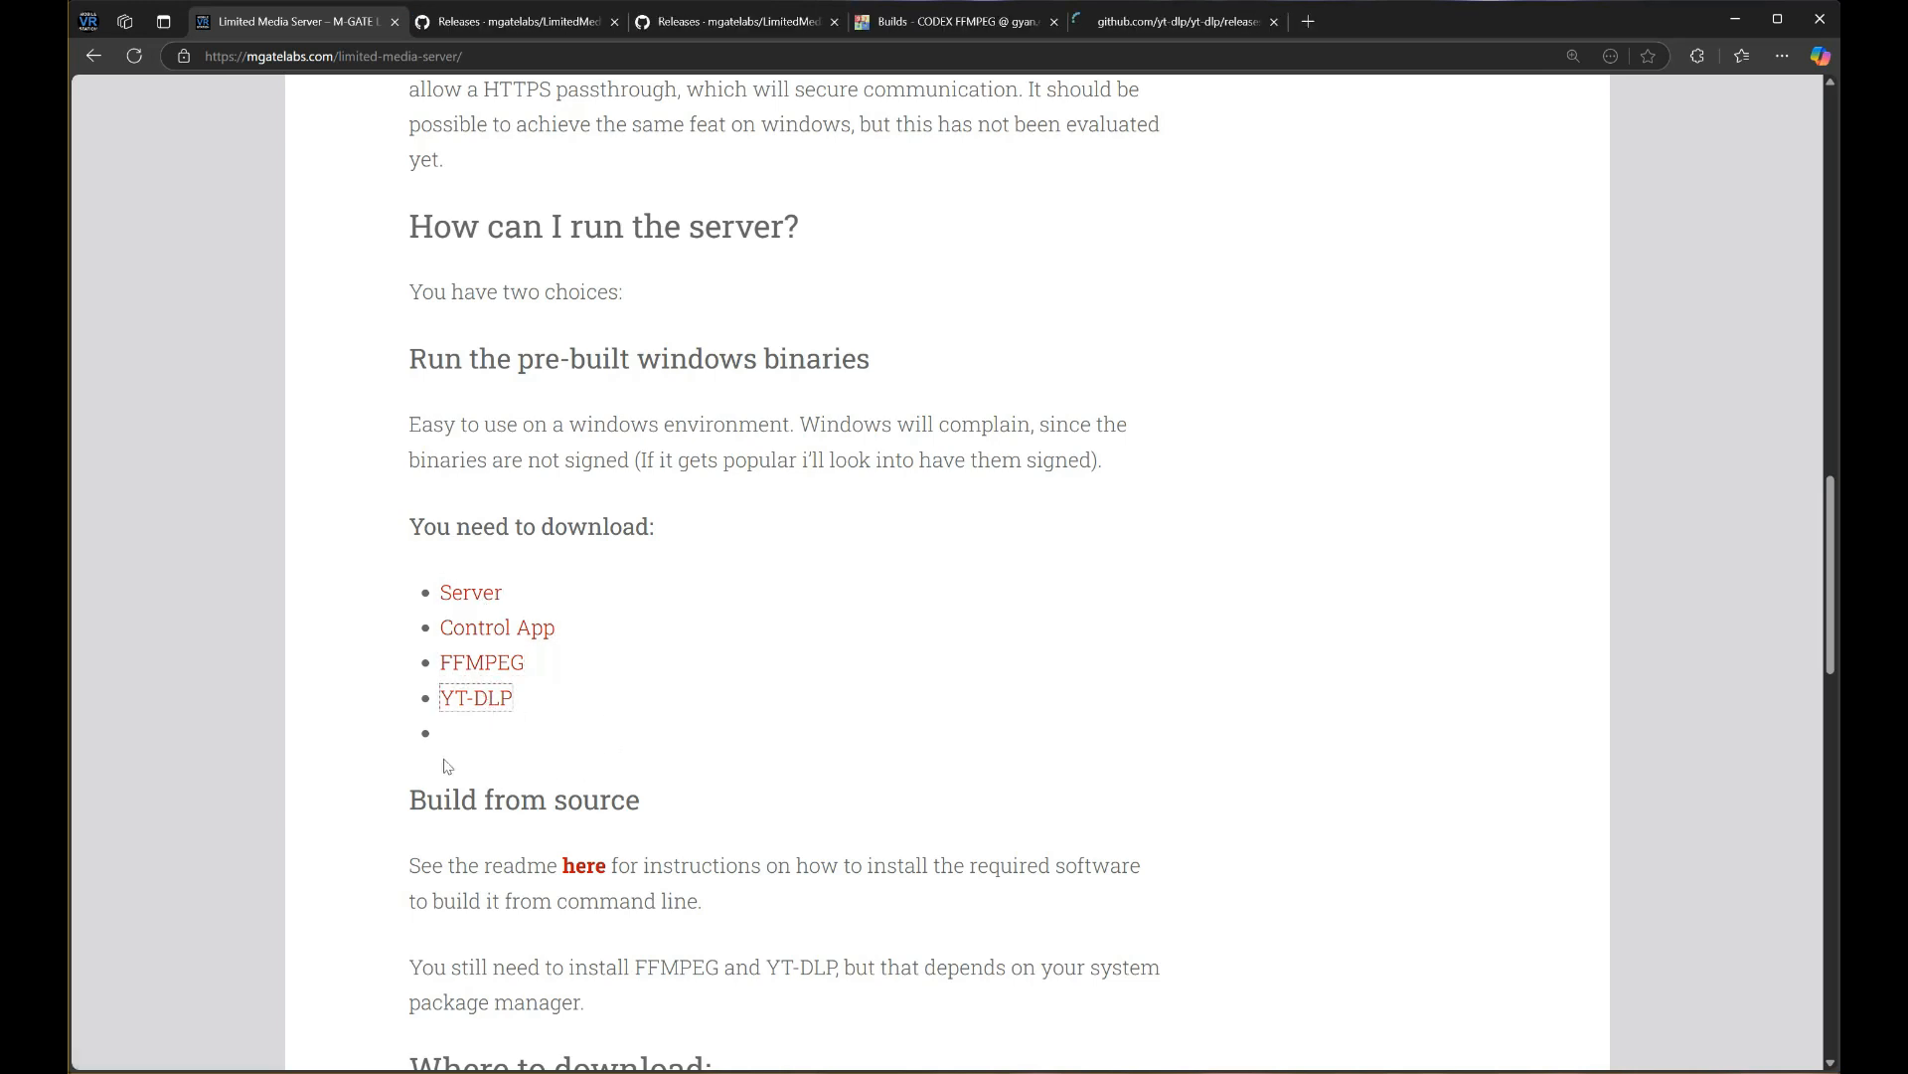
left_click(426, 727)
Review the LimitedMediaServer release assets, including the limitedmediaserver.exe link, then move to the control app releases
left_click(505, 25)
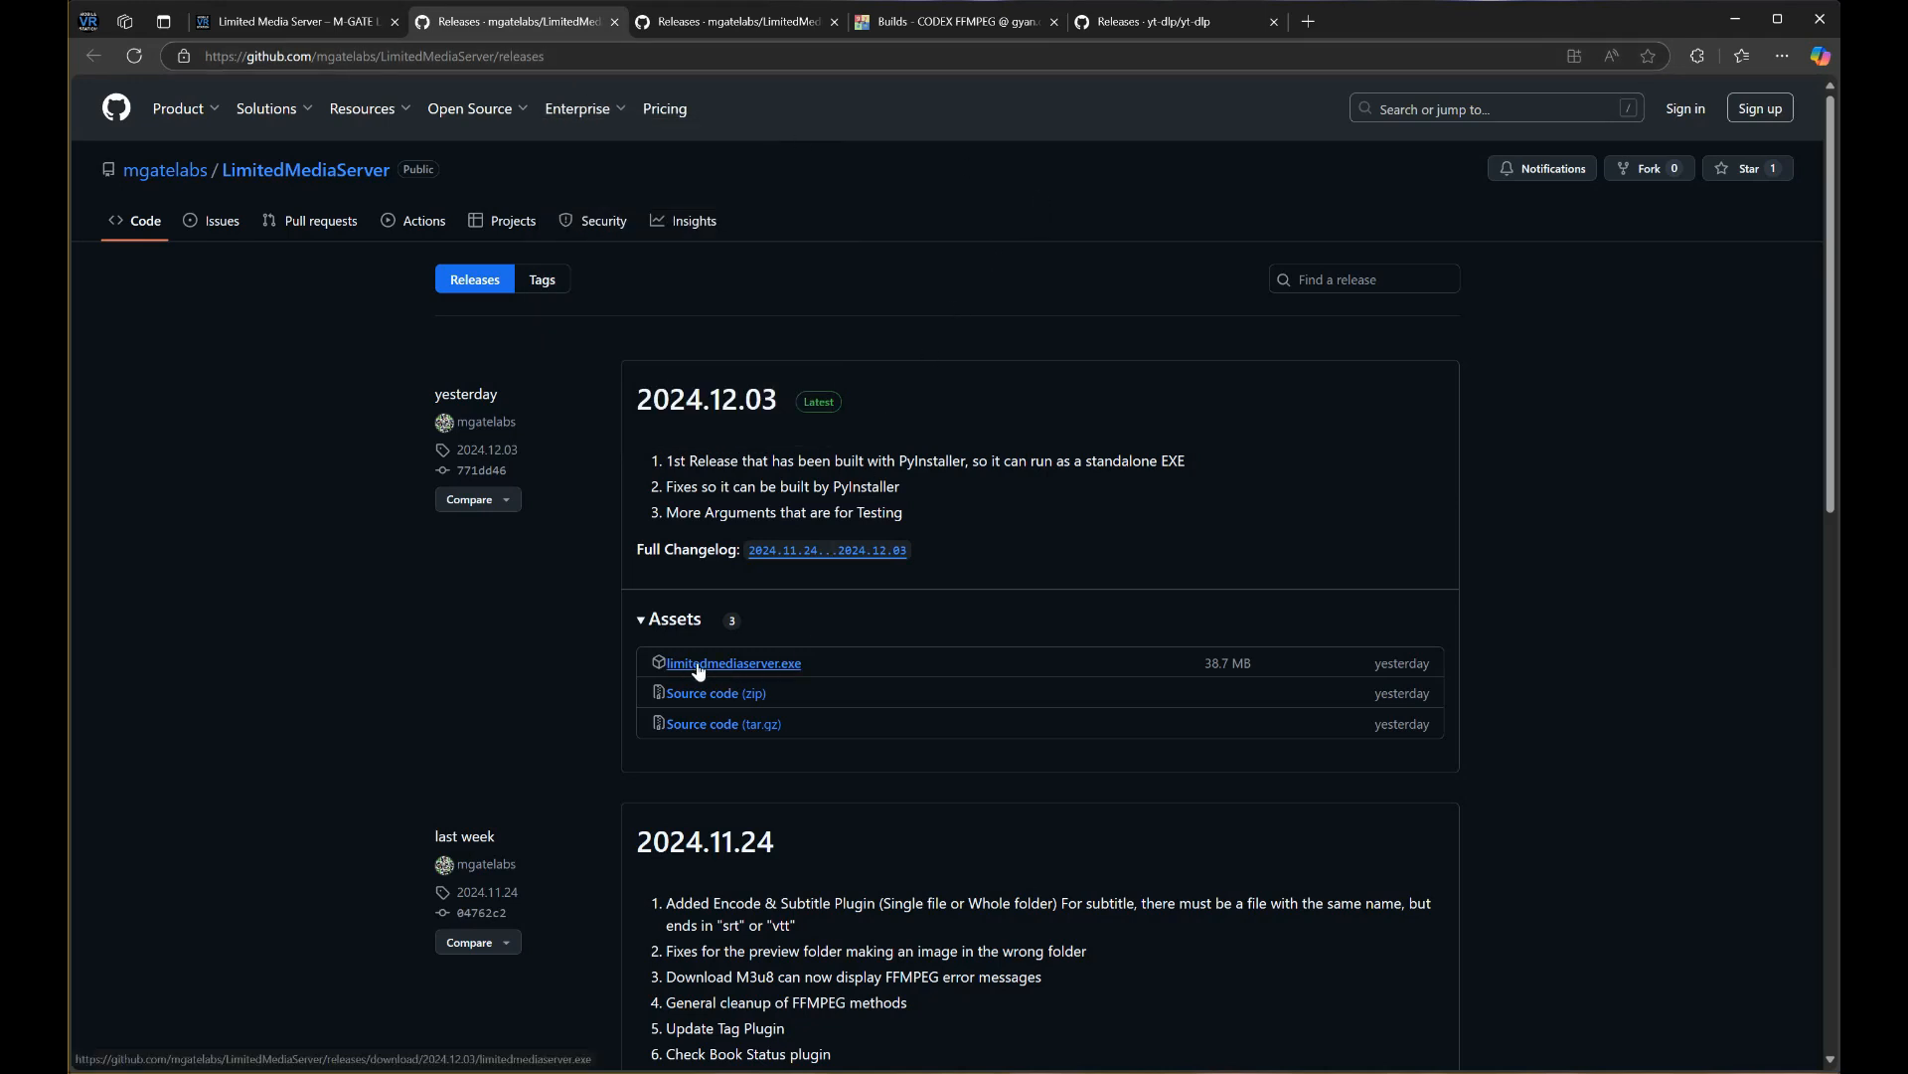
right_click(755, 668)
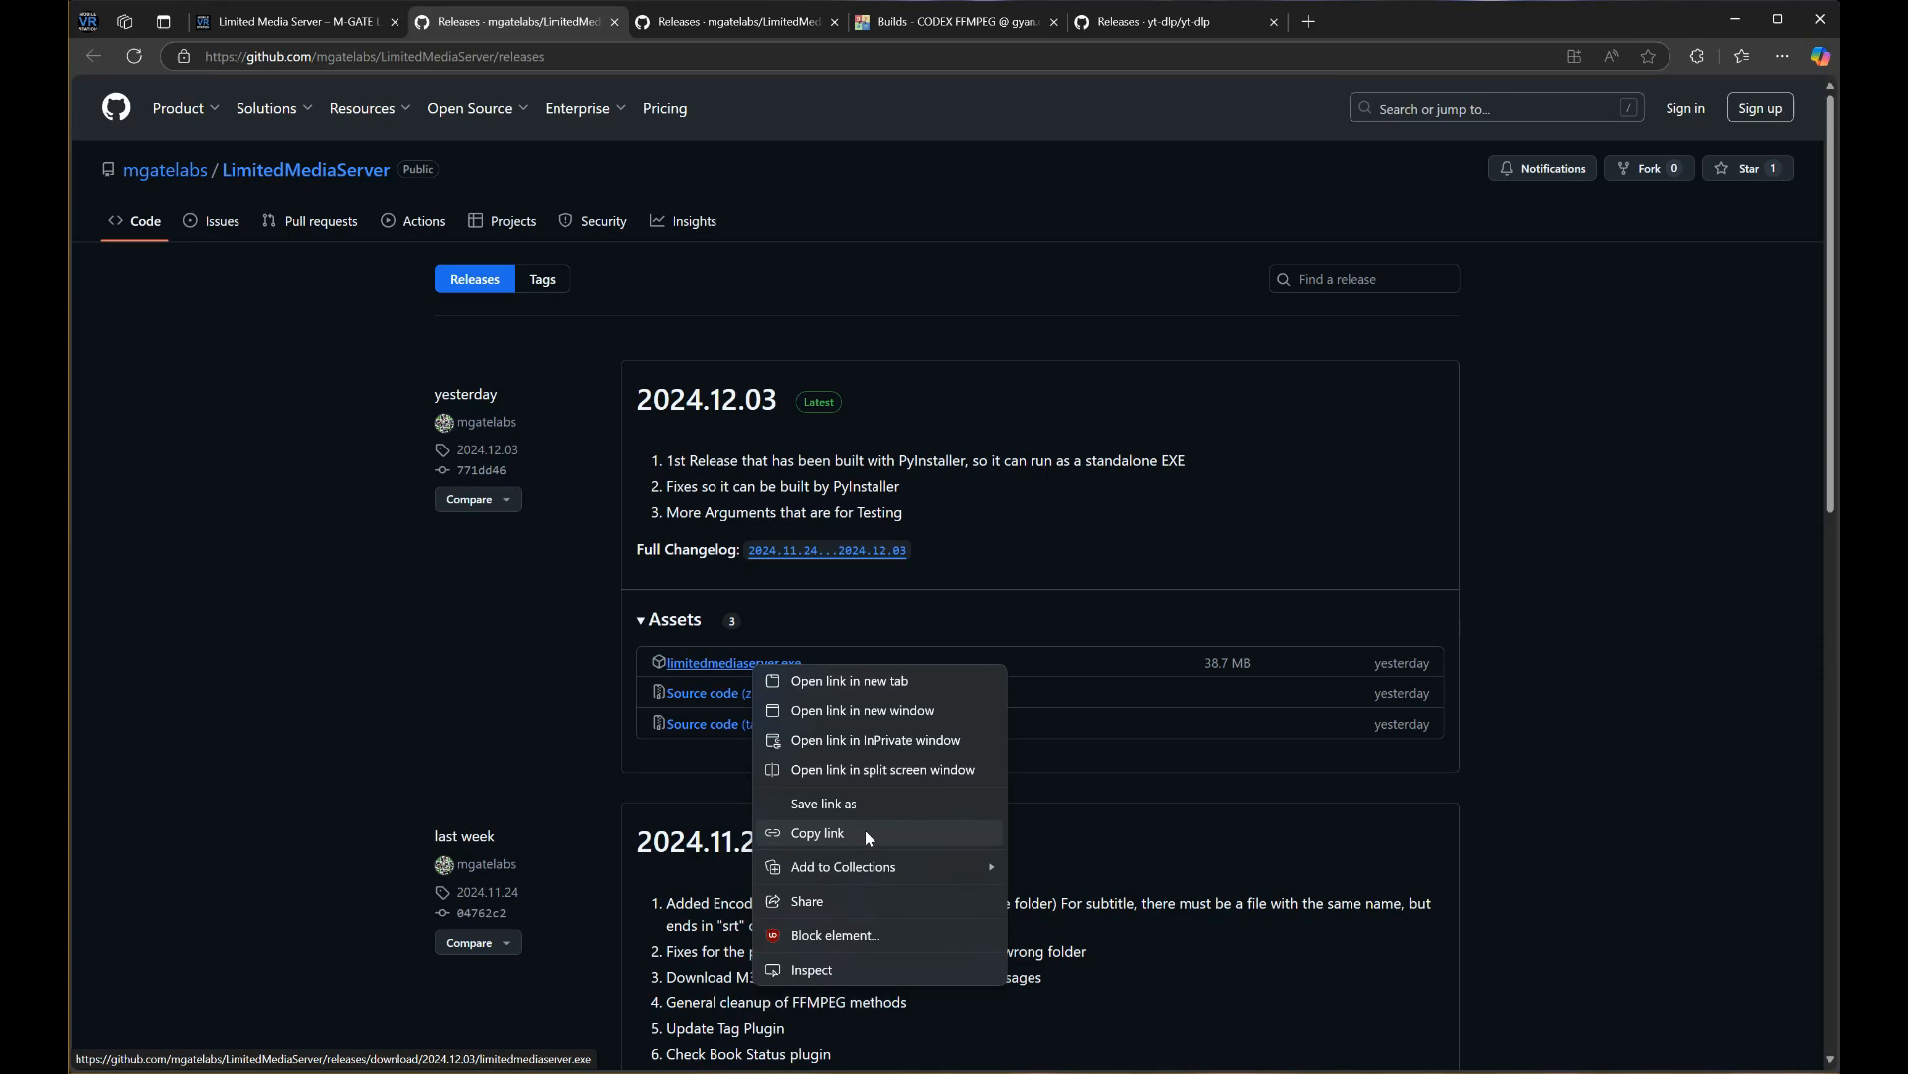
left_click(831, 618)
left_click(782, 630)
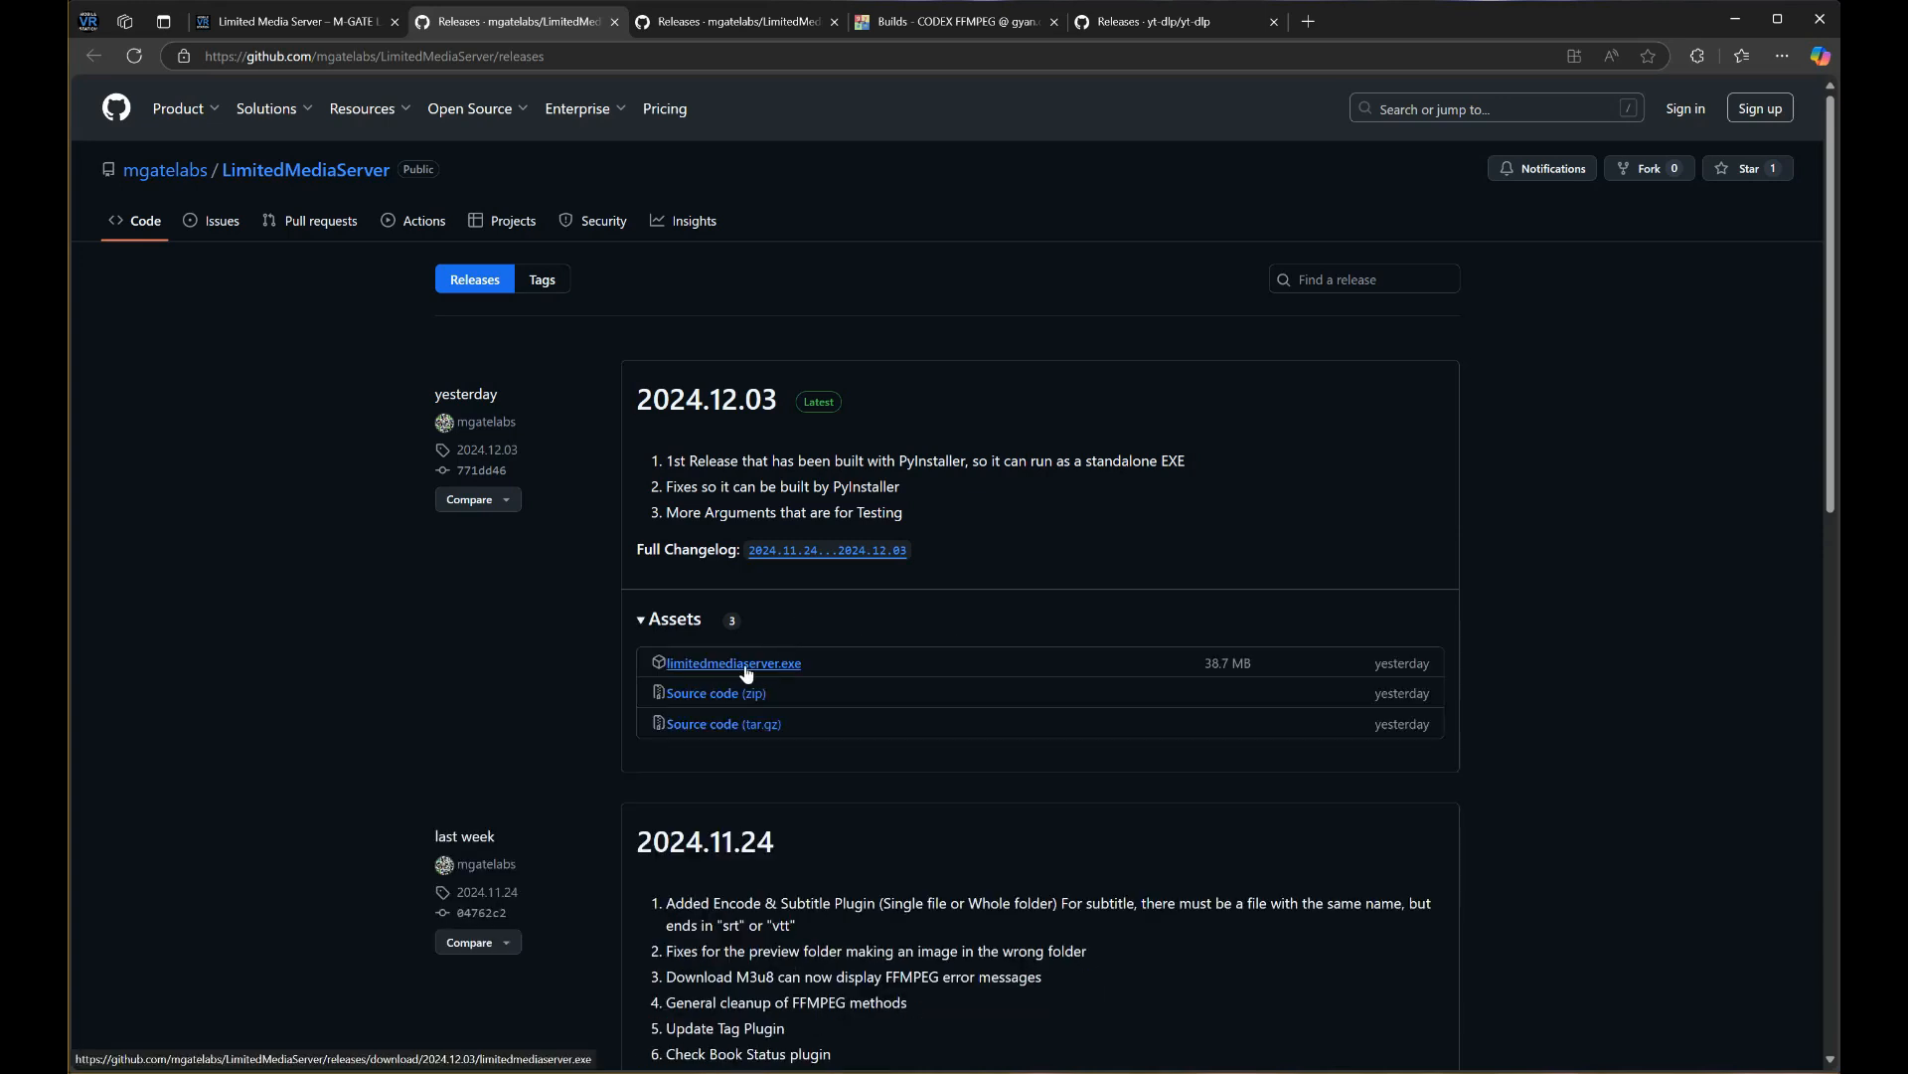
key("ctrl+Tab")
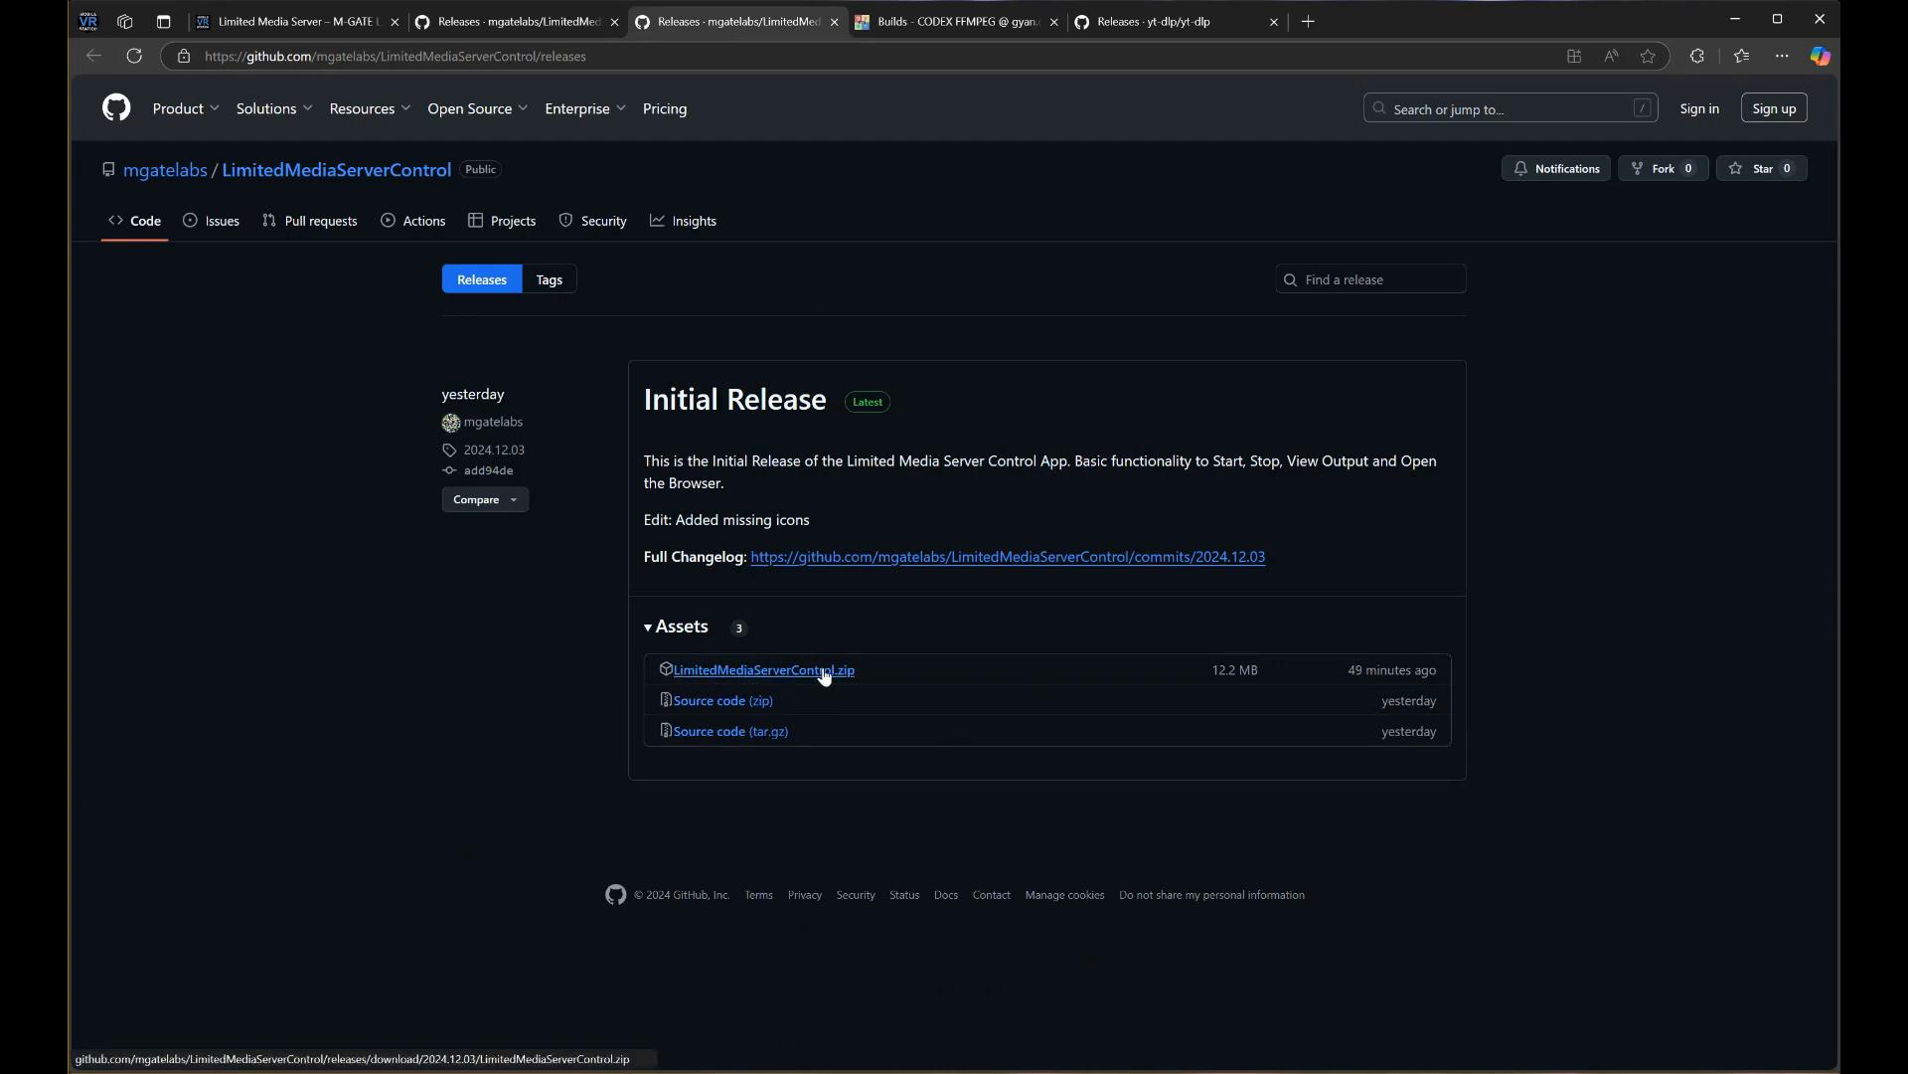
Look over the FFmpeg builds and yt-dlp releases pages, then bring up the DemoDownloads folder
left_click(963, 30)
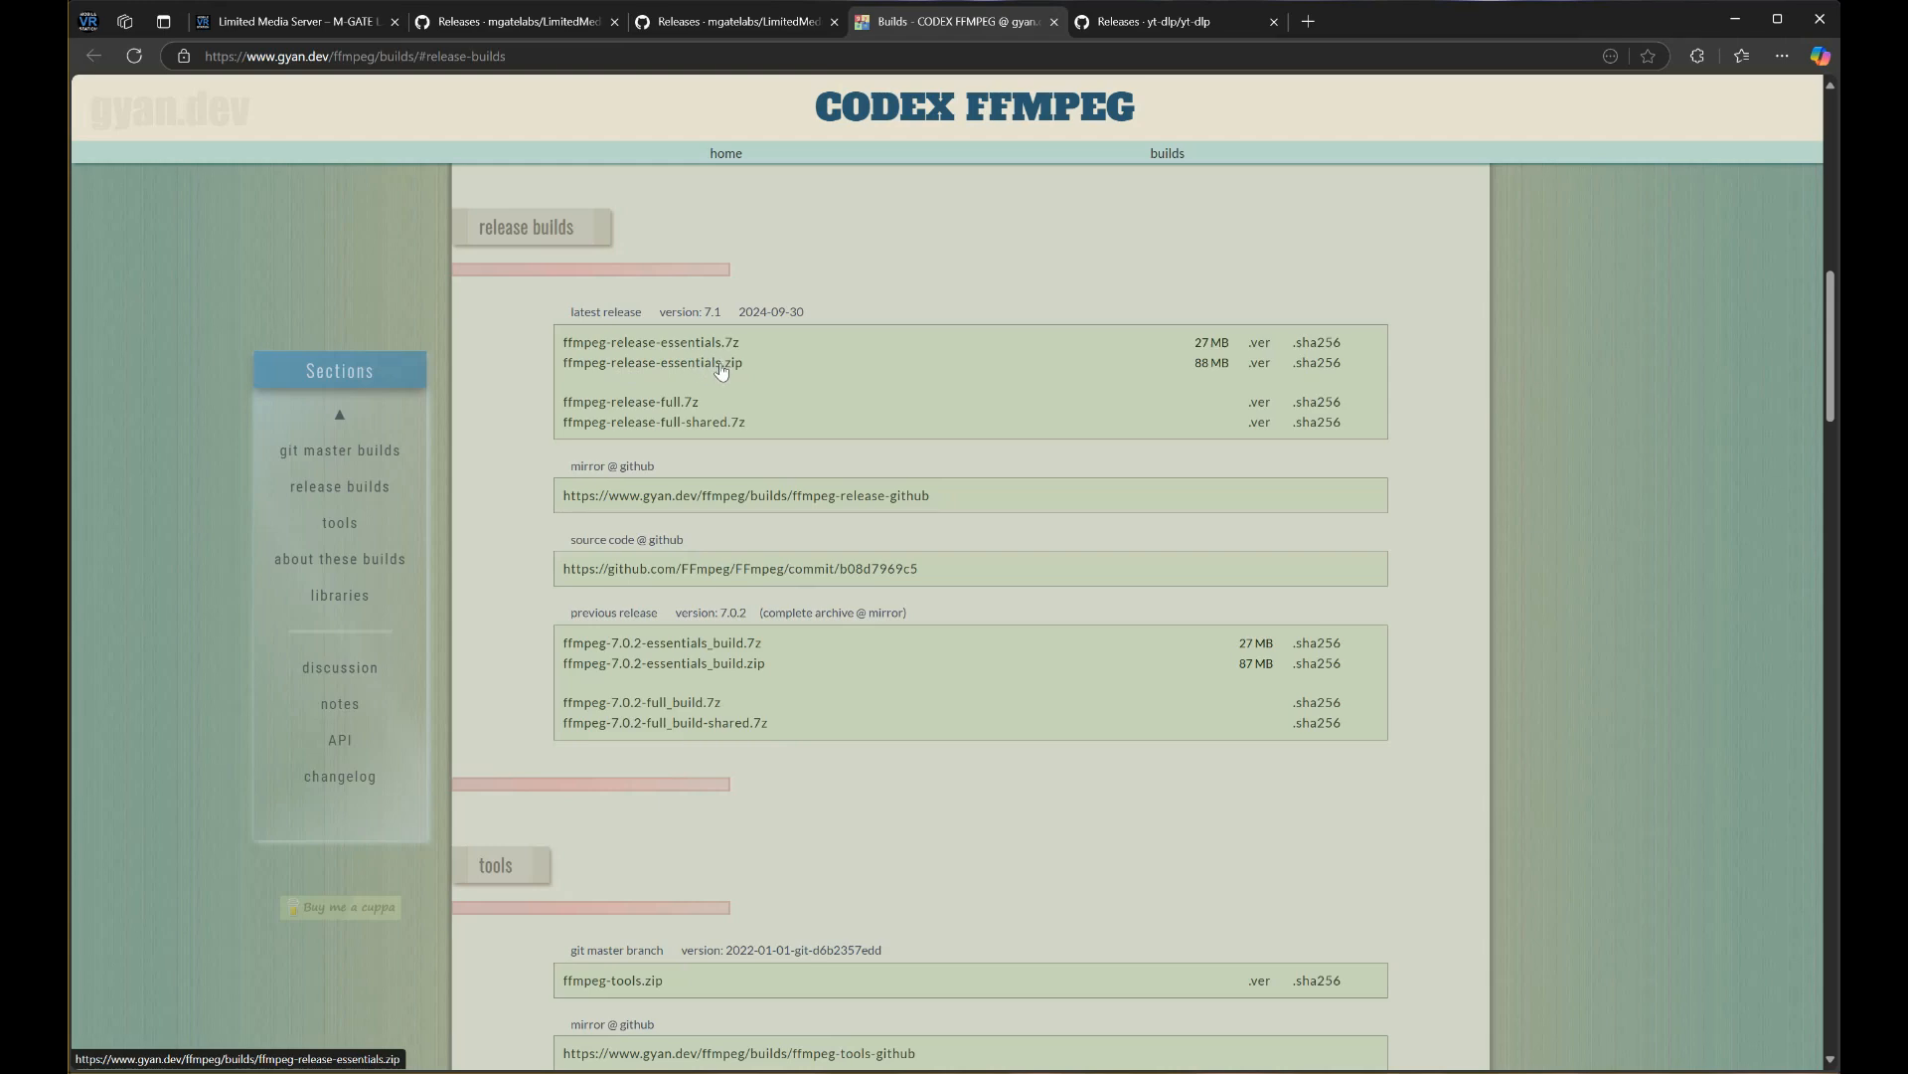
left_click(1155, 24)
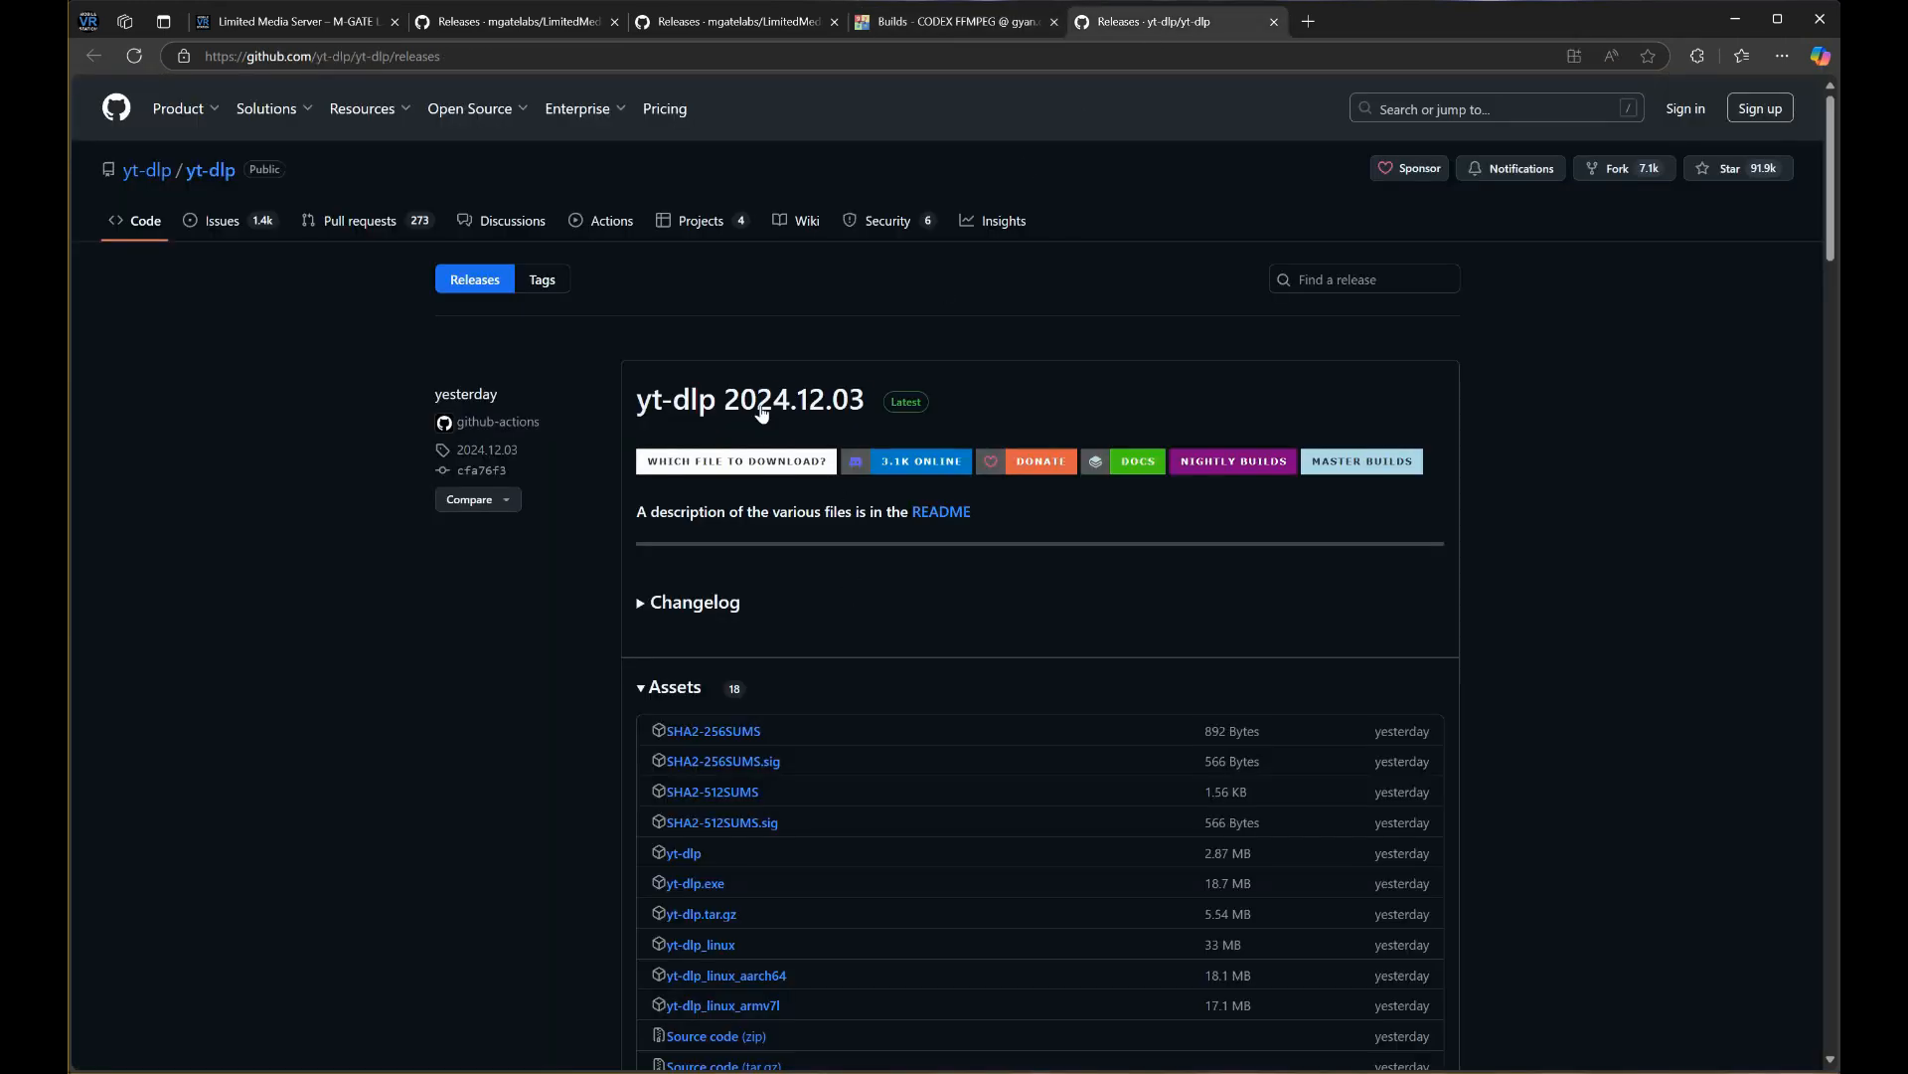
scroll(828, 518, "down", 1)
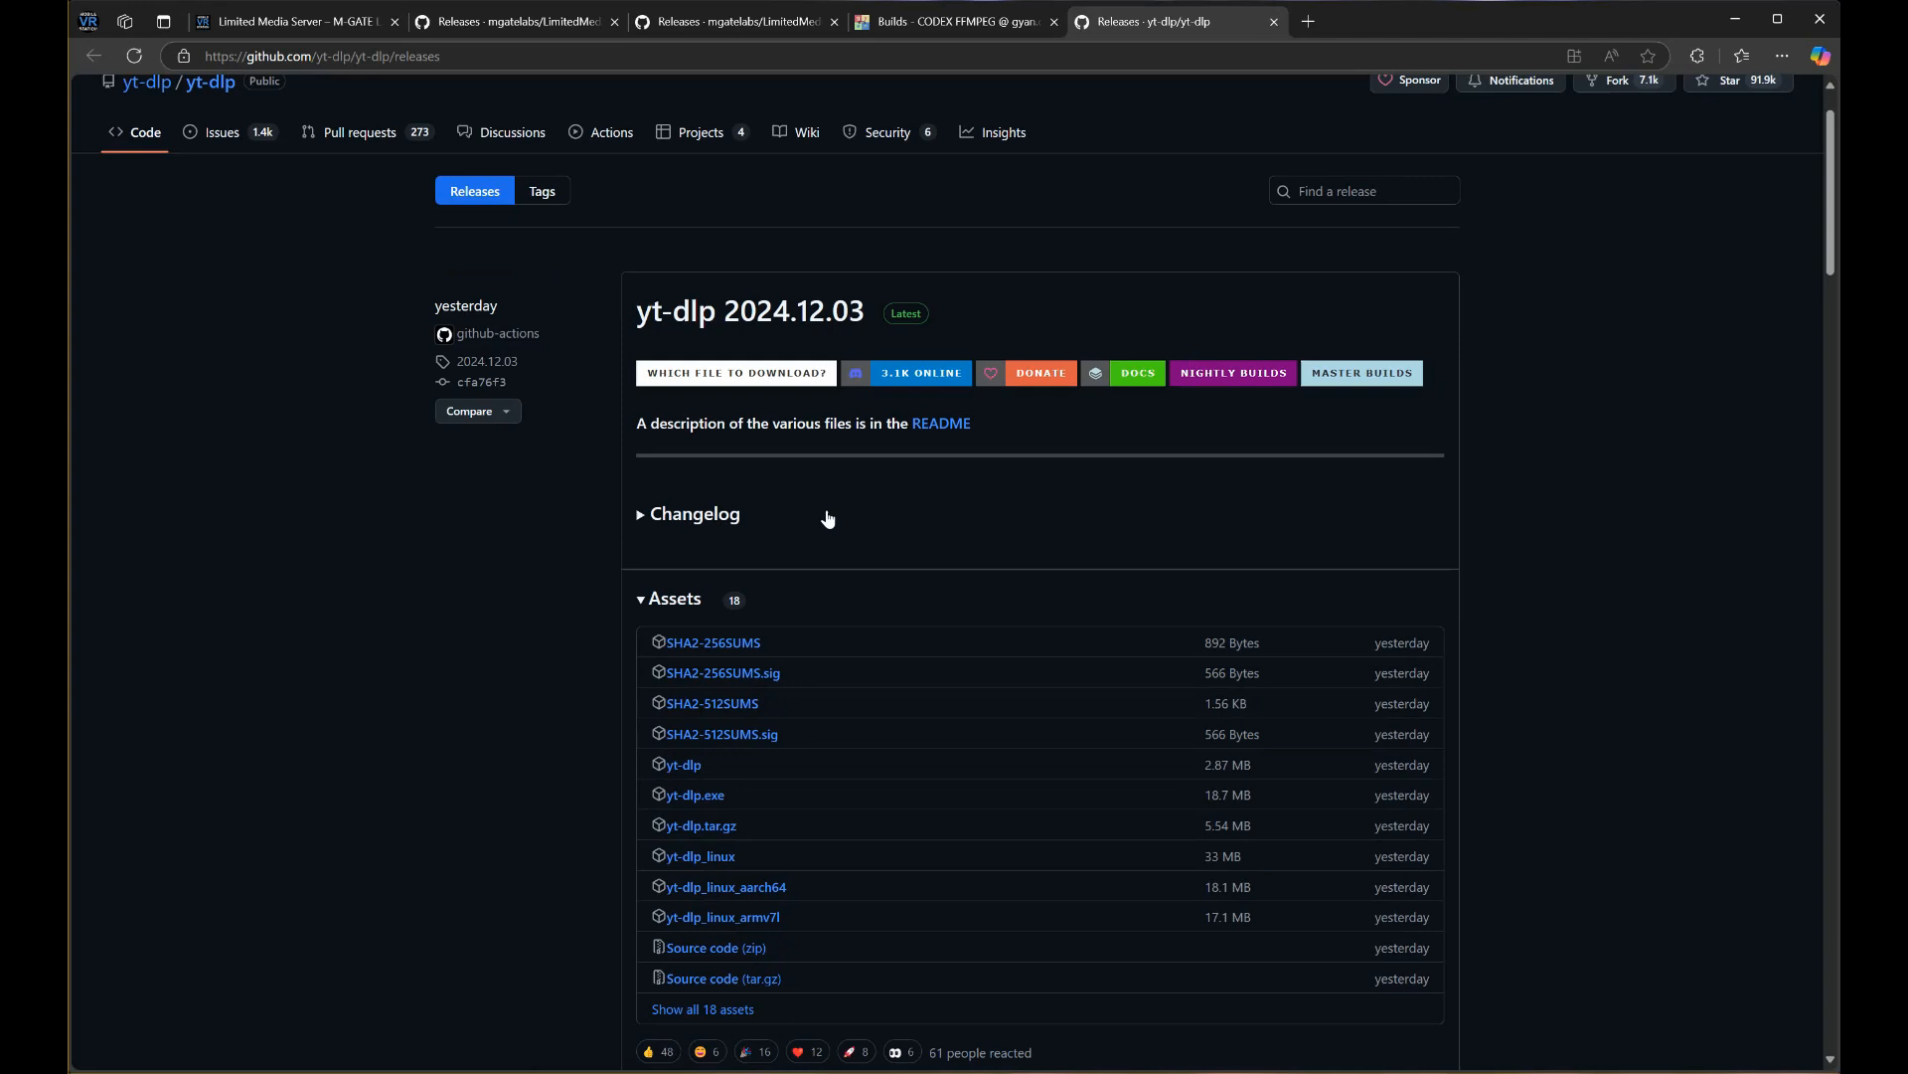
scroll(828, 518, "down", 1)
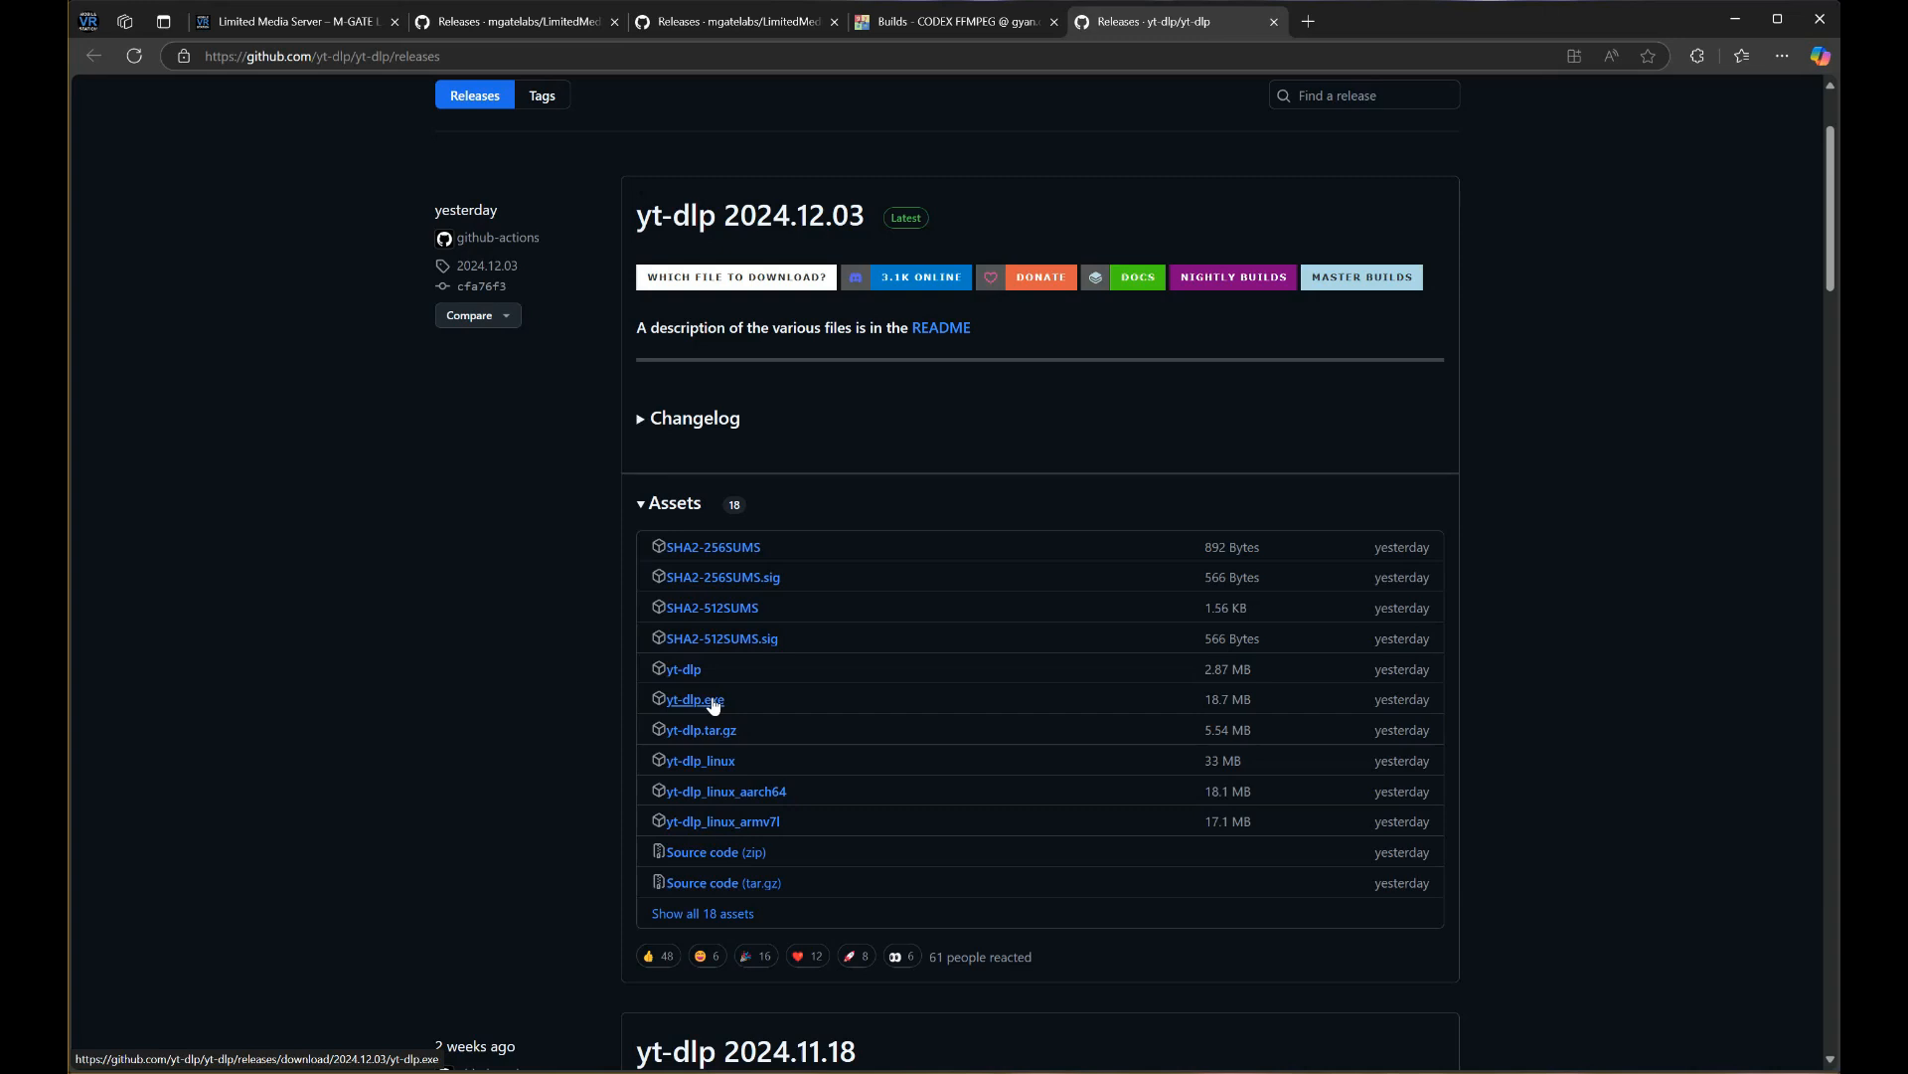
key("alt+Tab")
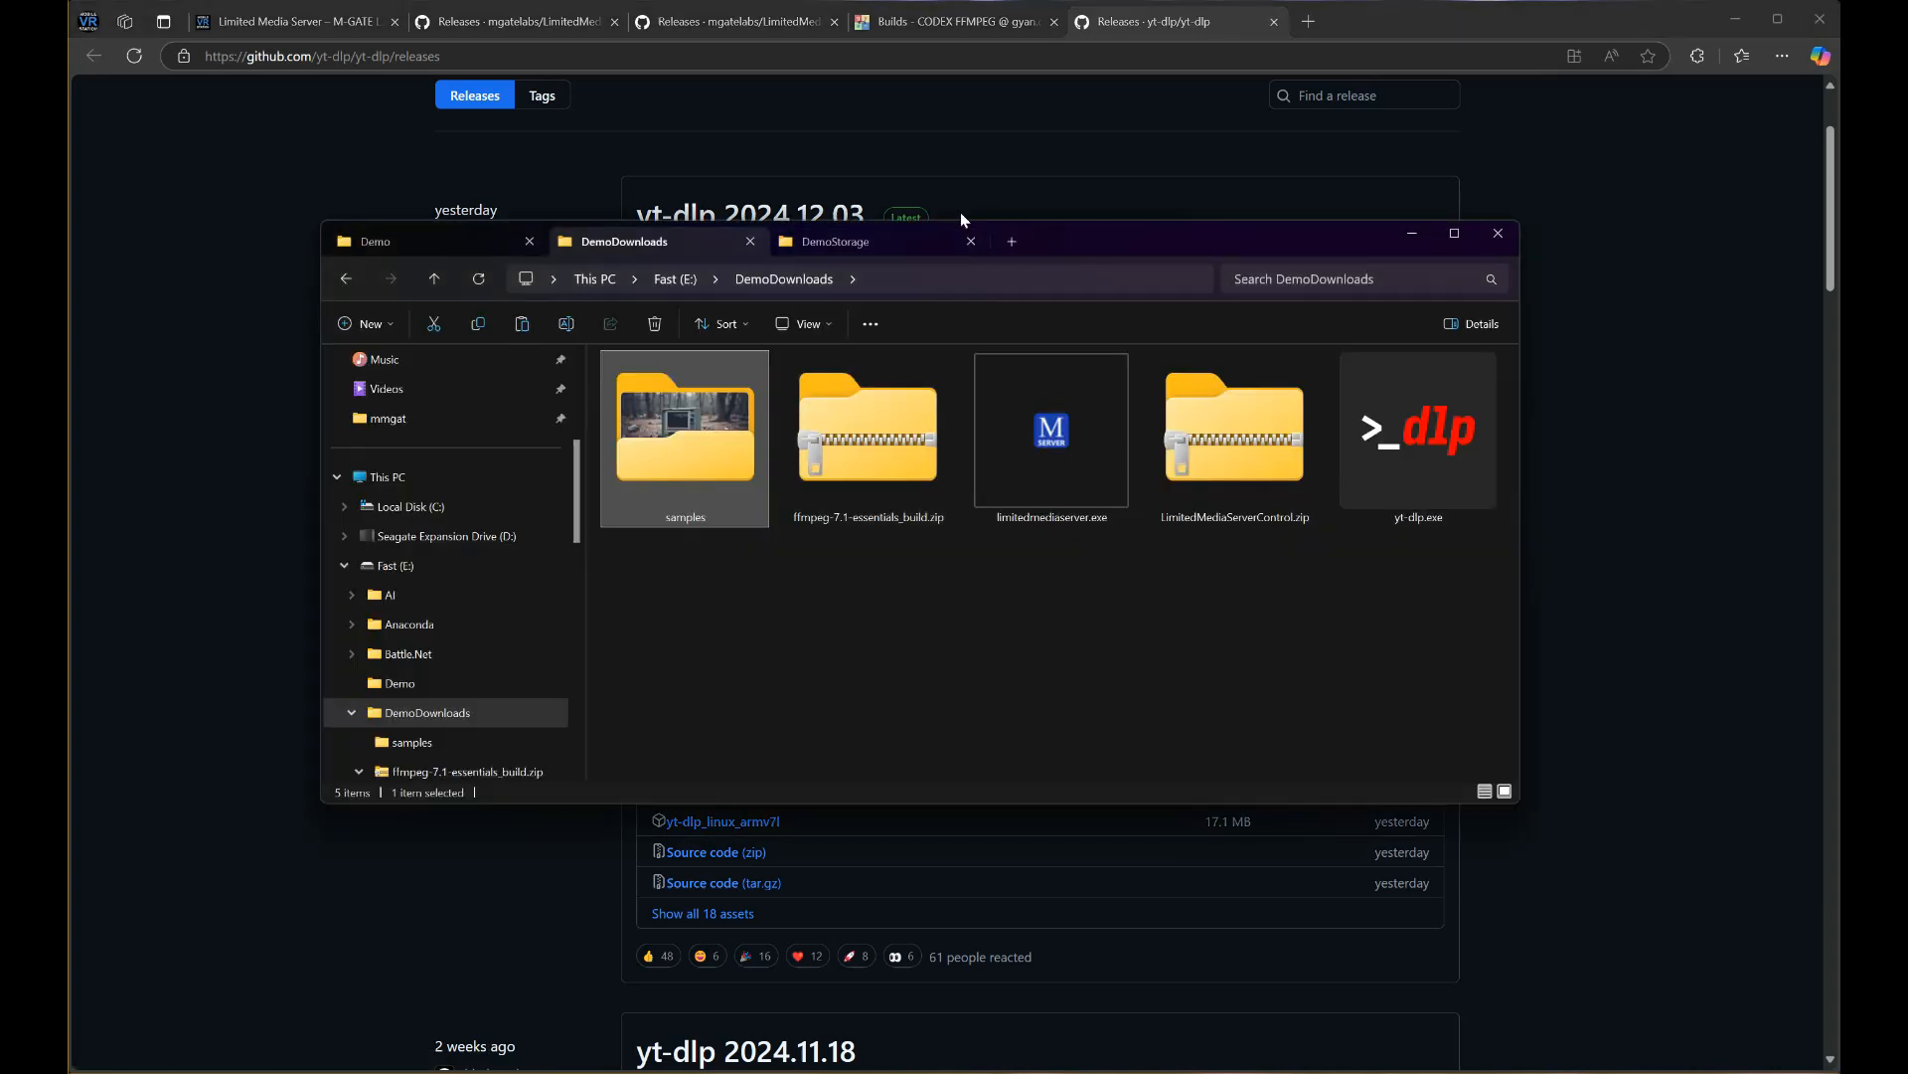
Copy limitedmediaserver.exe from DemoDownloads into the Demo folder
left_click_drag(1064, 239, 934, 137)
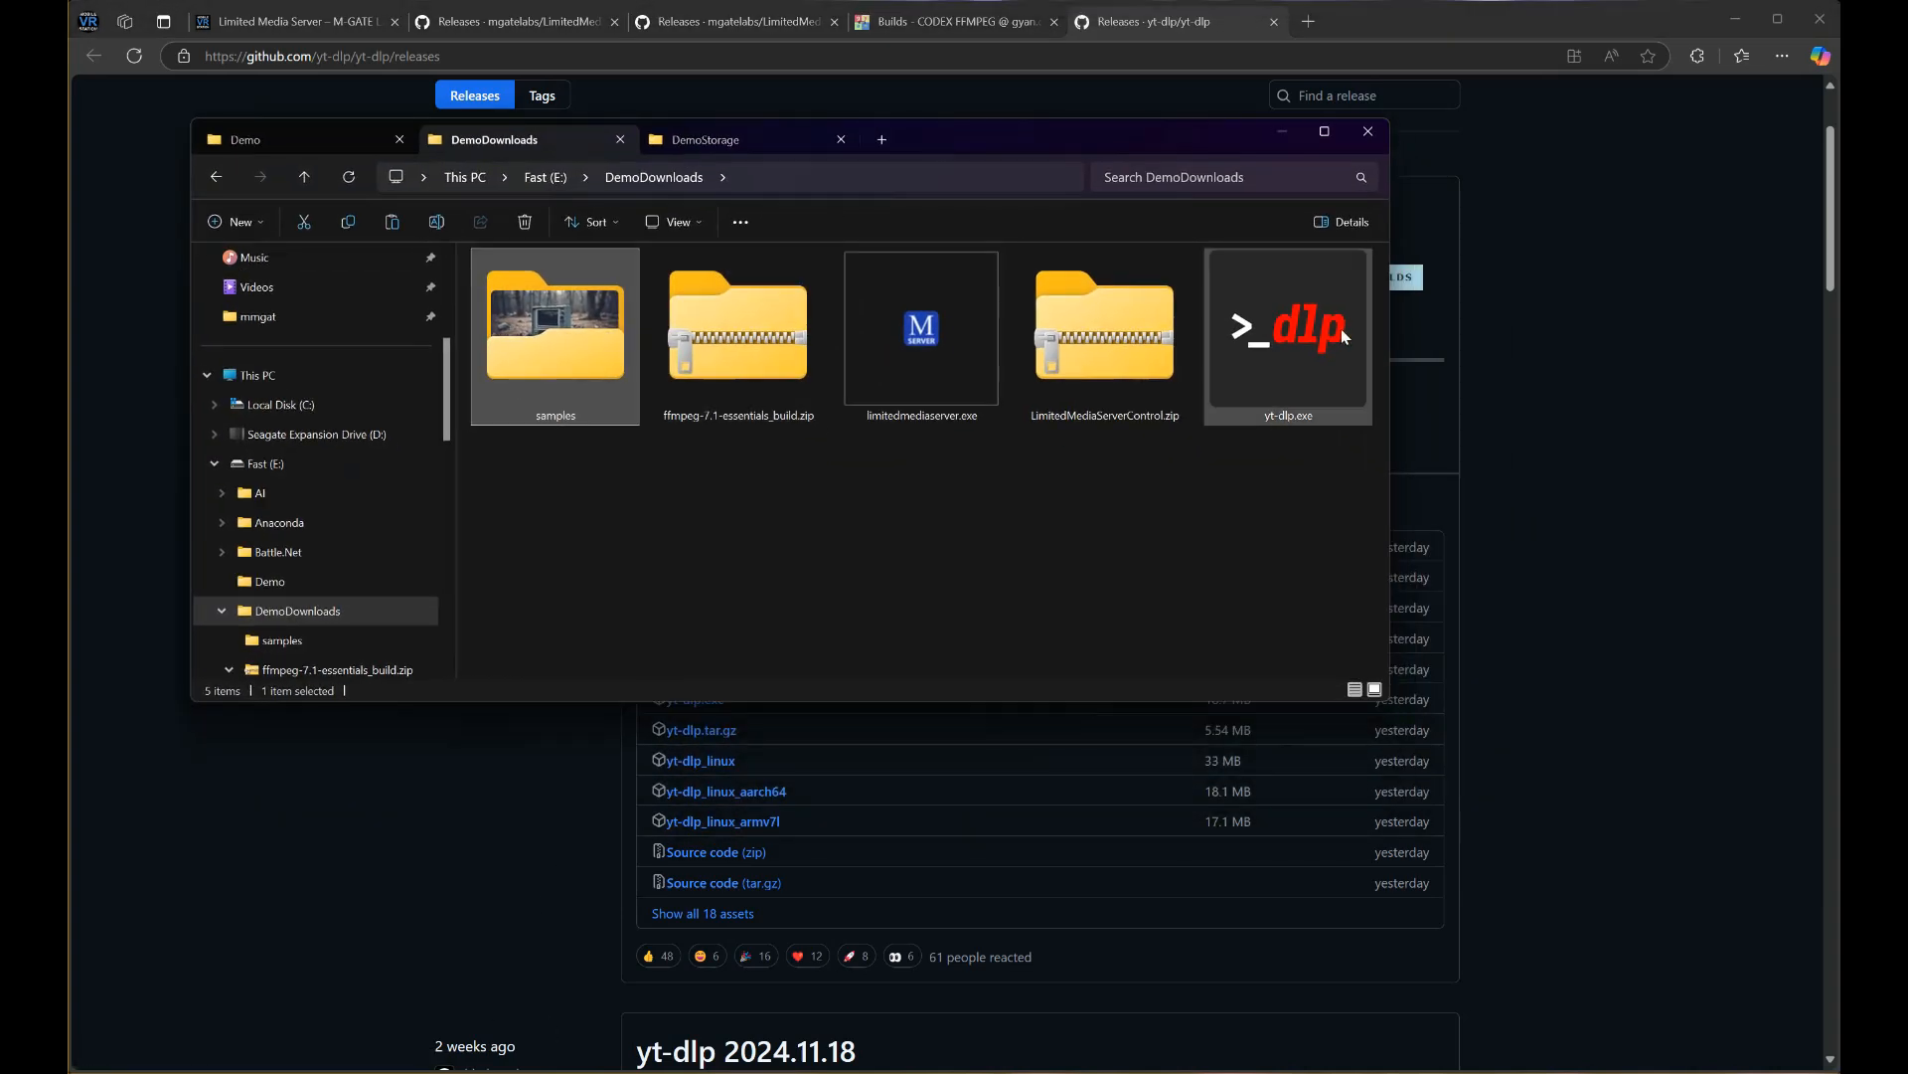
left_click(706, 509)
left_click(949, 346)
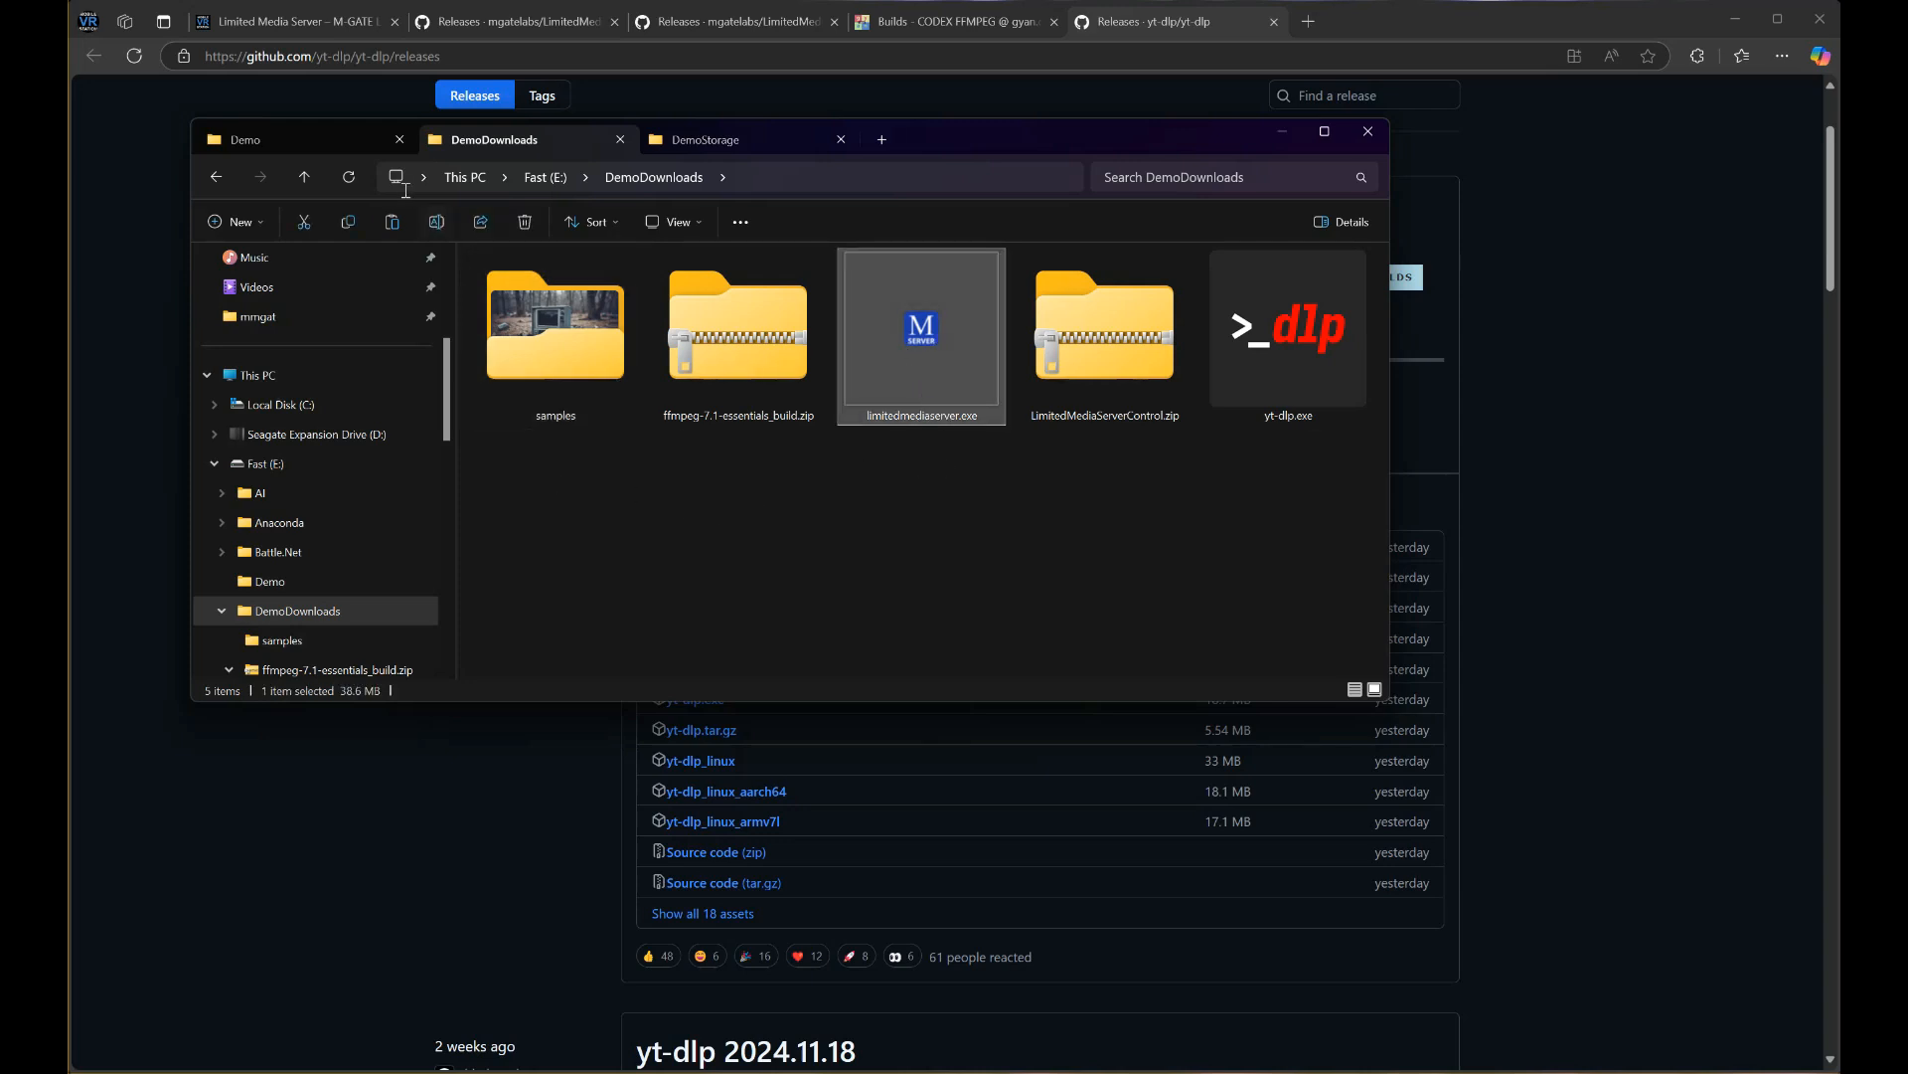
left_click(319, 141)
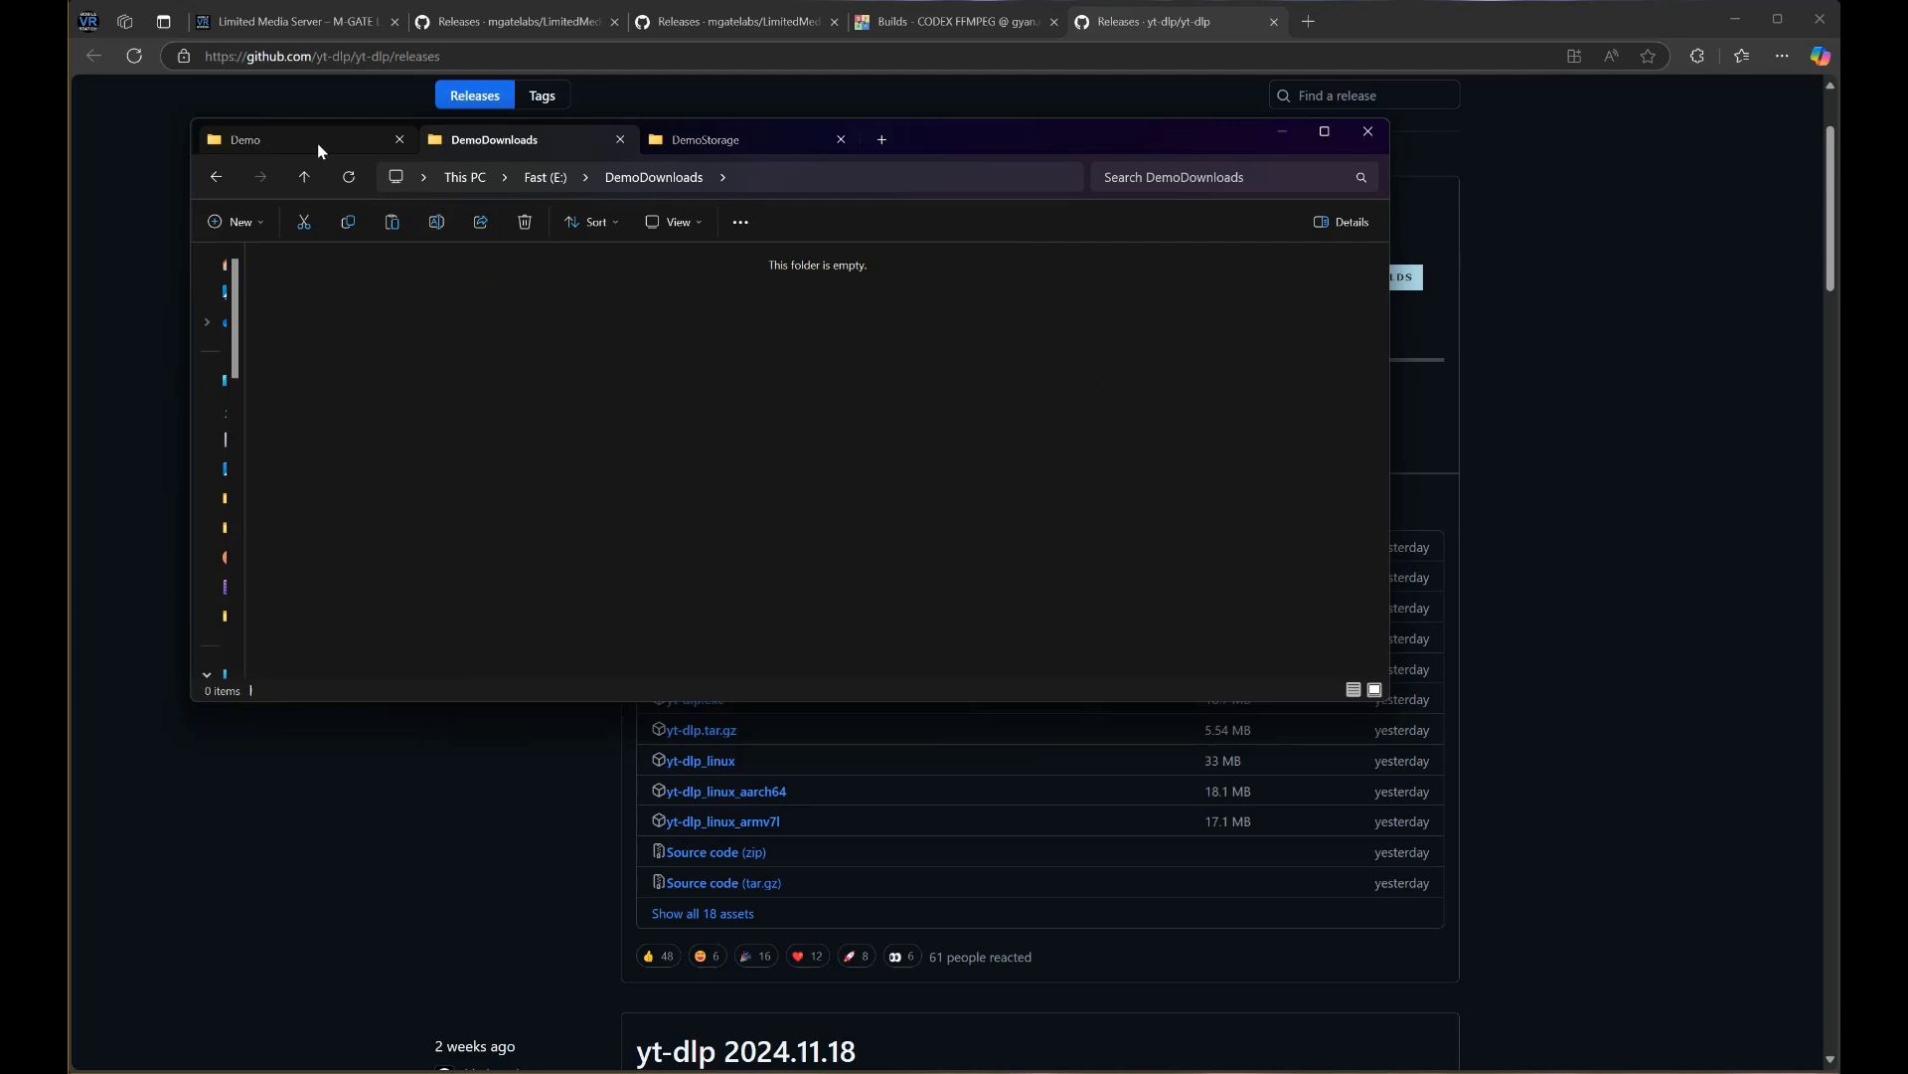
key("ctrl+v")
left_click(888, 573)
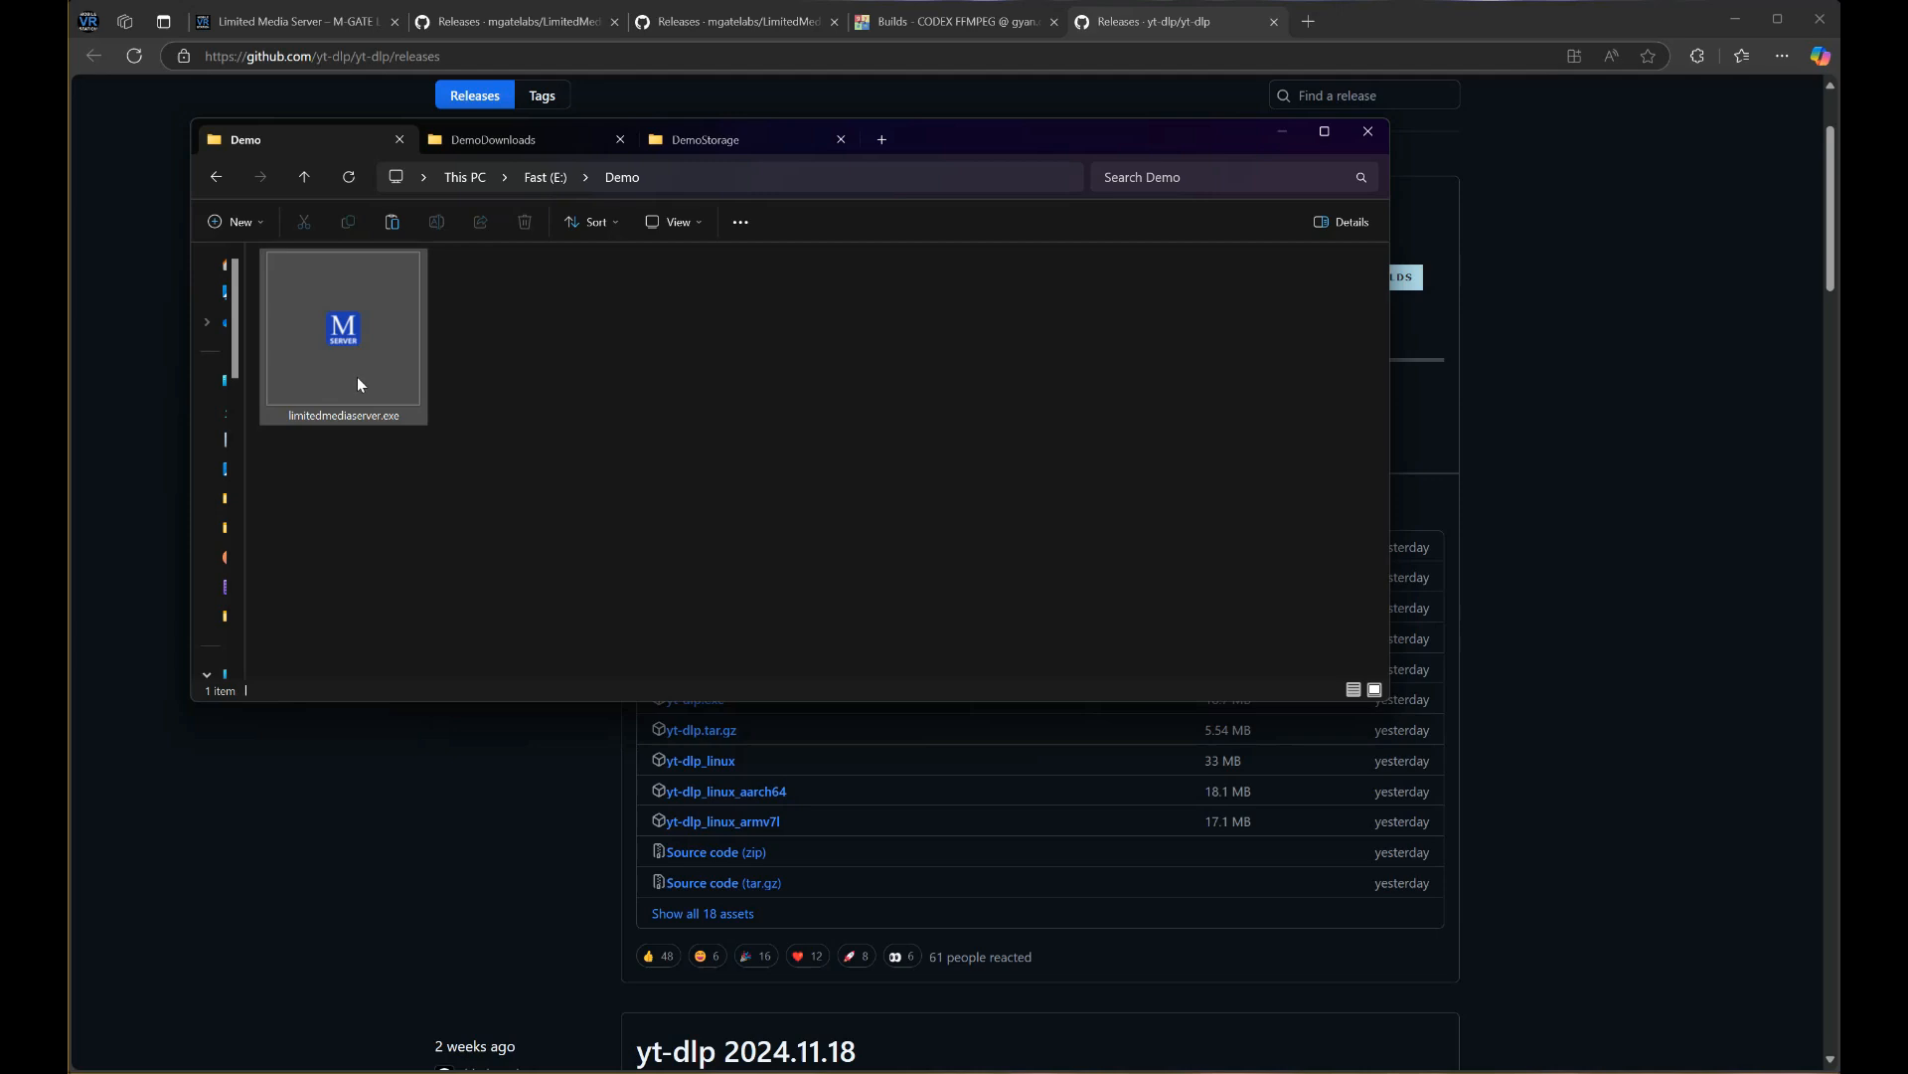
Copy all five files from LimitedMediaServerControl.zip into the Demo folder
left_click(502, 144)
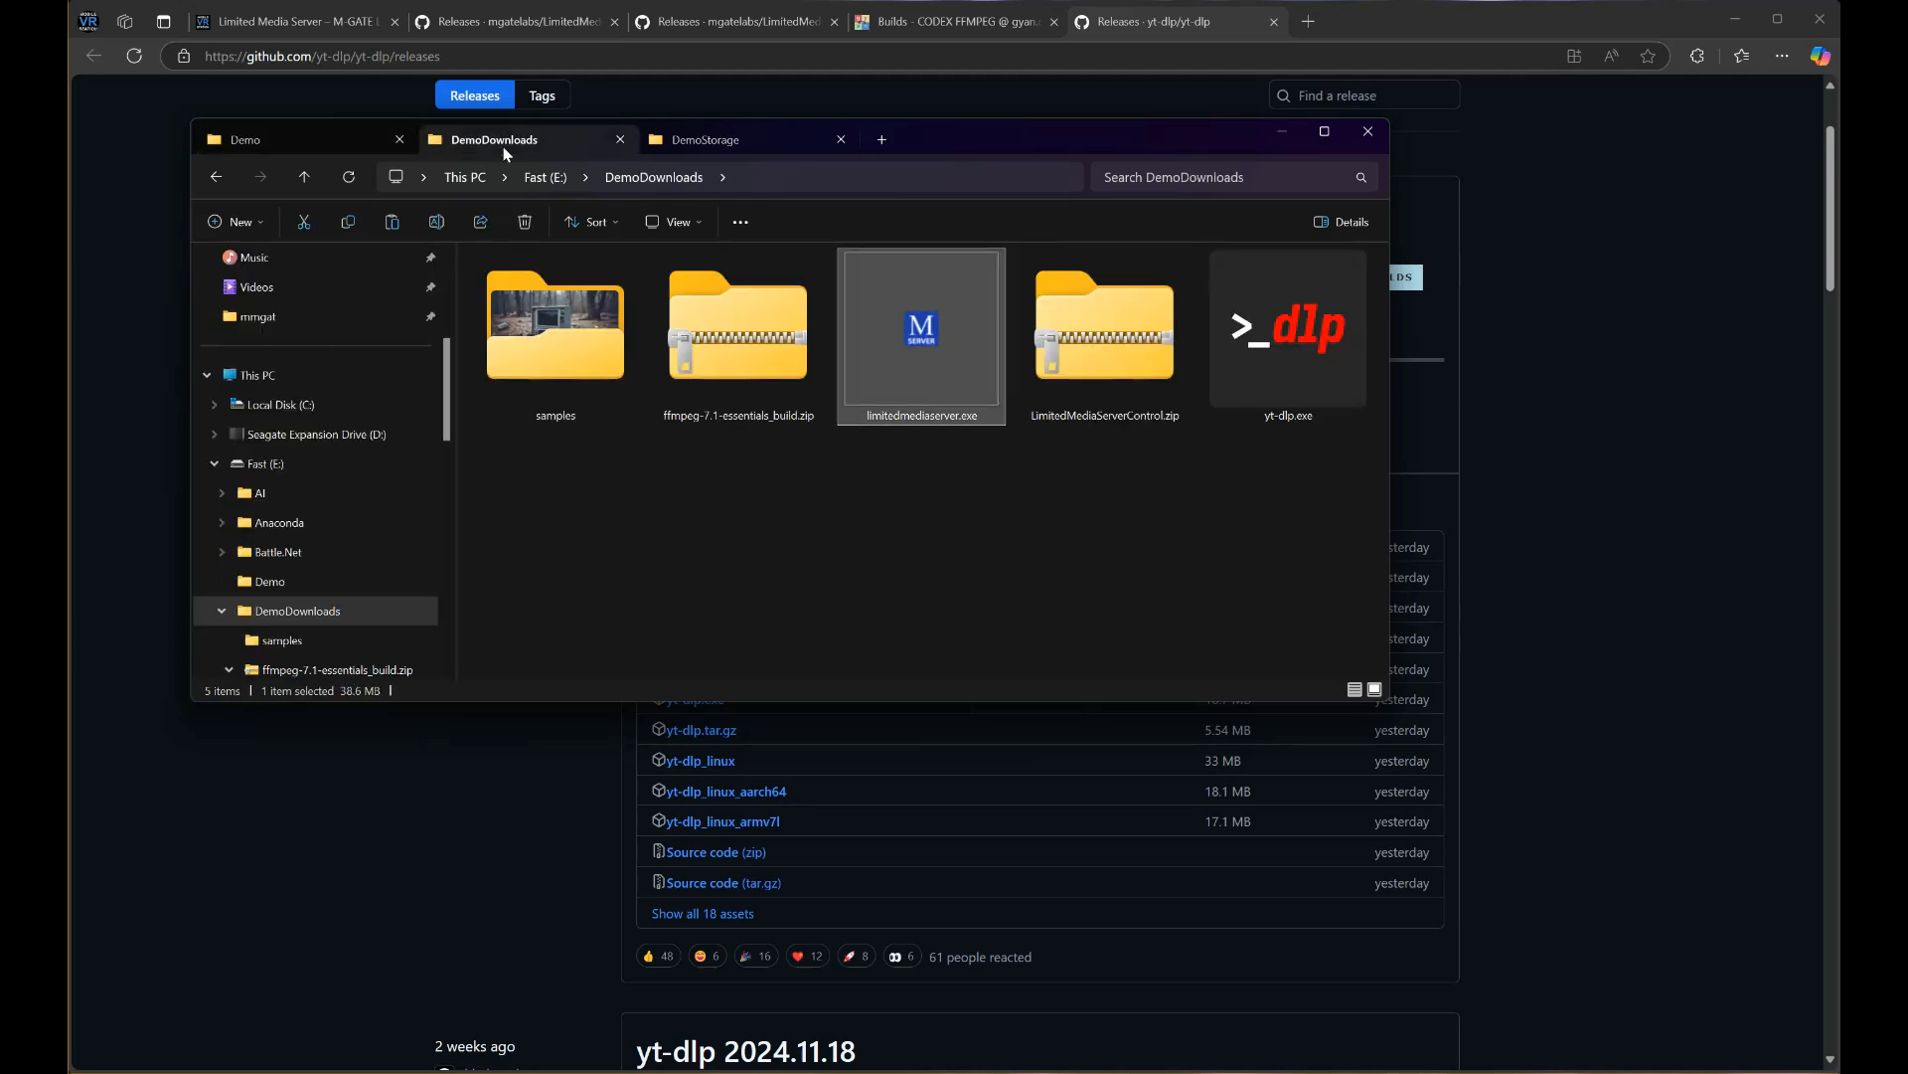
double_click(1137, 343)
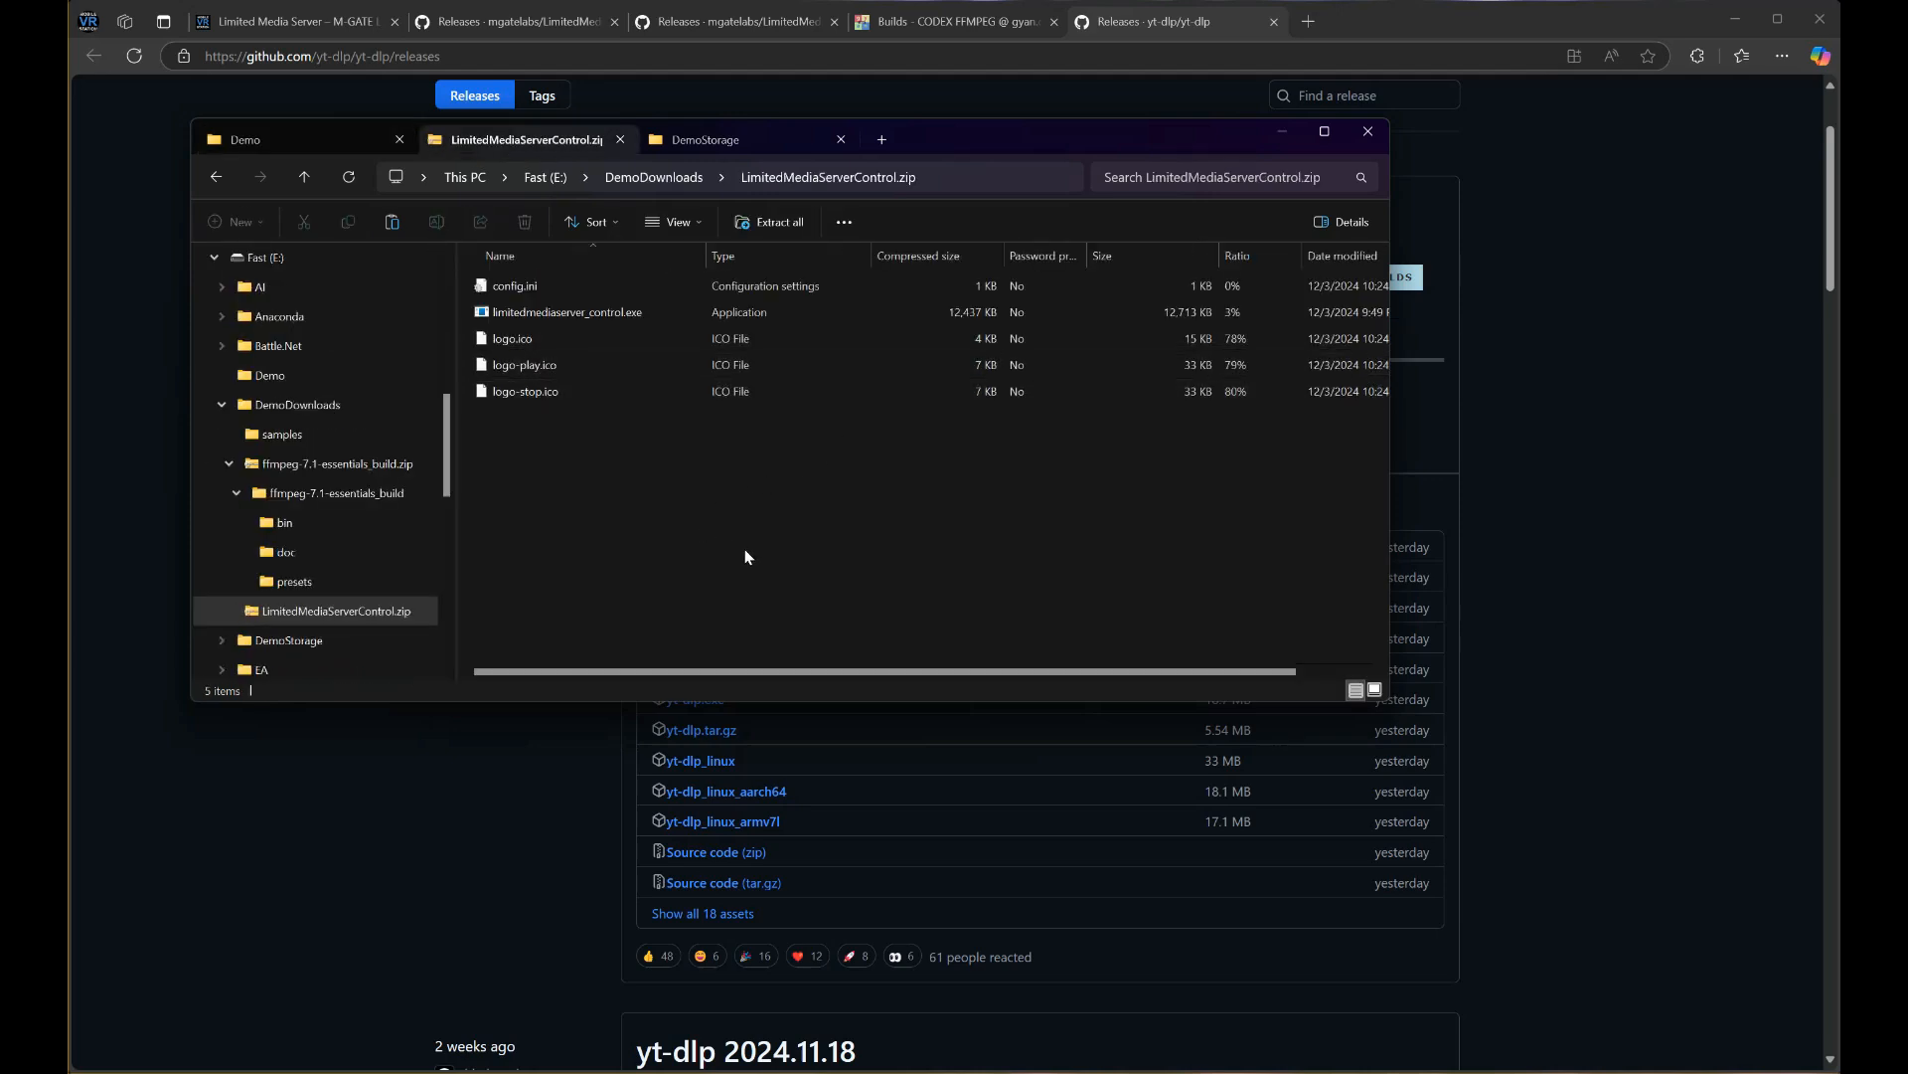
left_click_drag(747, 556, 497, 281)
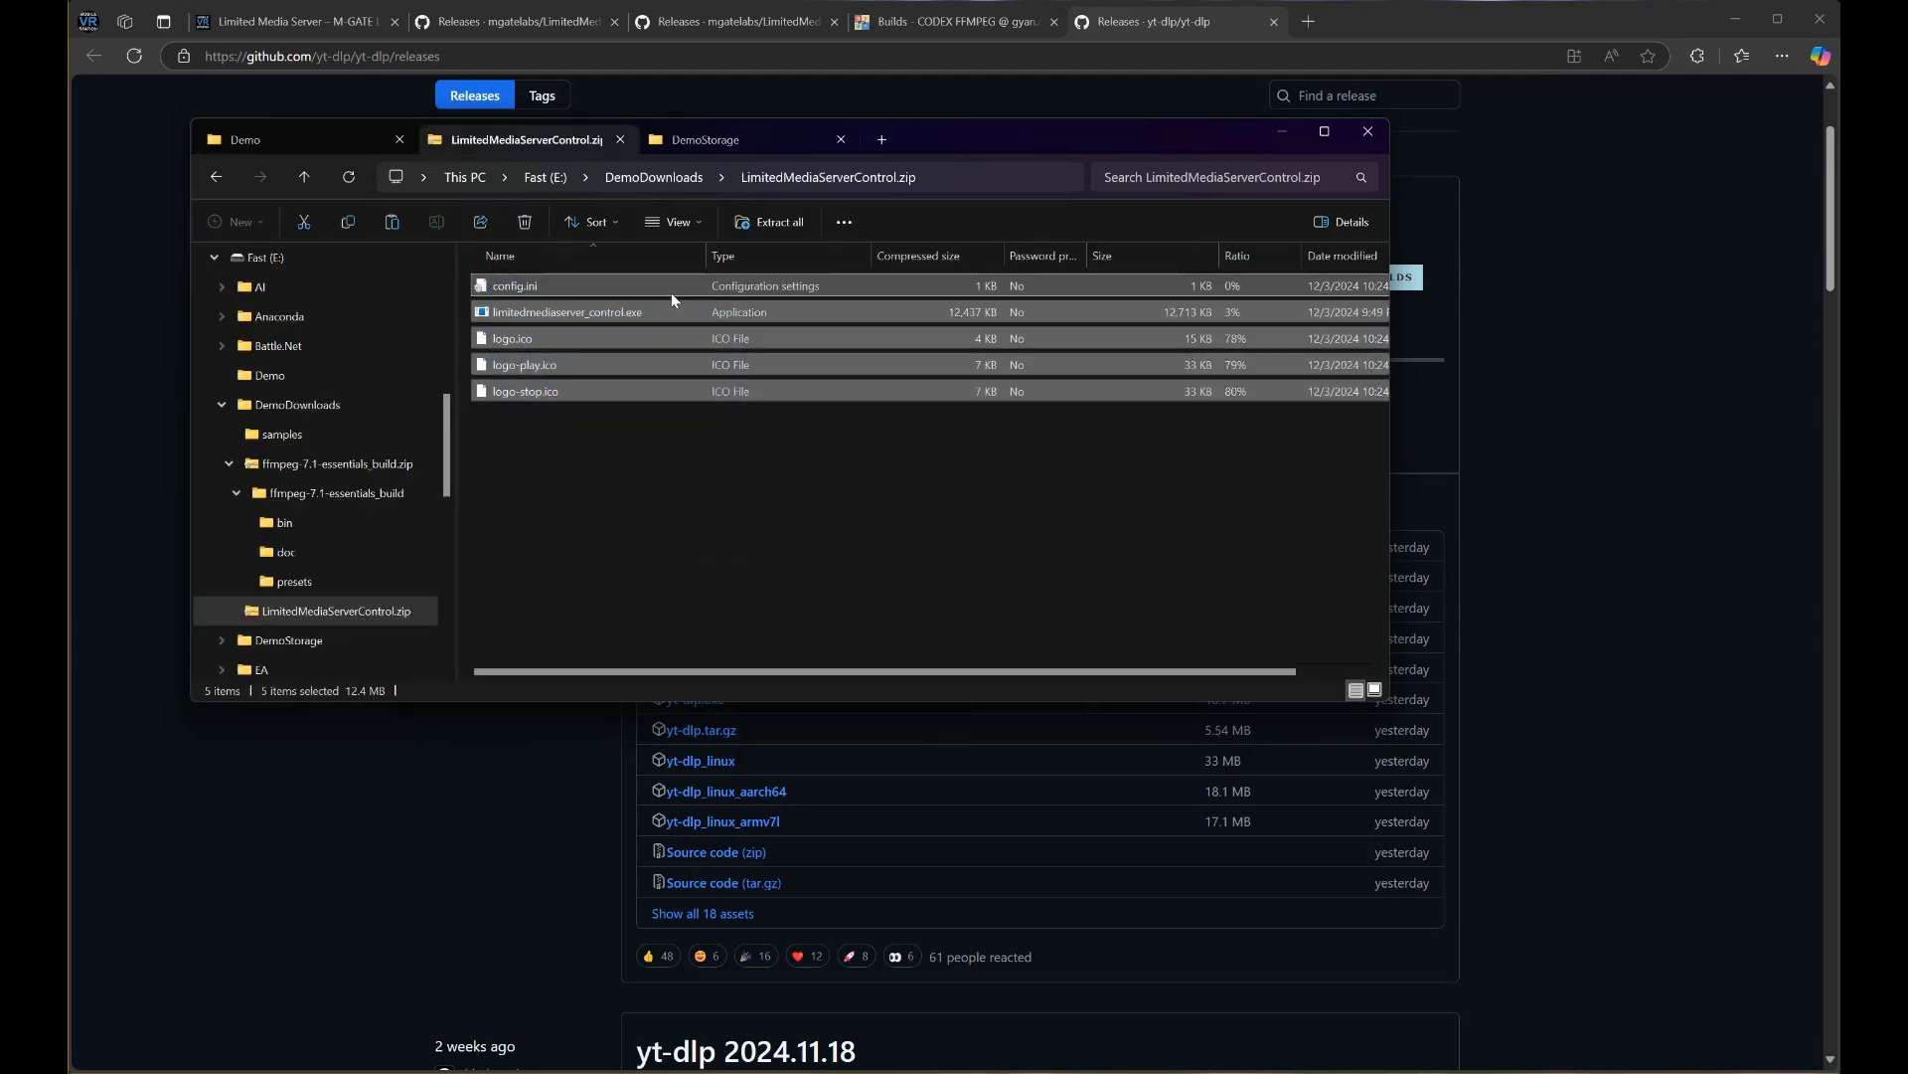
left_click(306, 179)
left_click(328, 141)
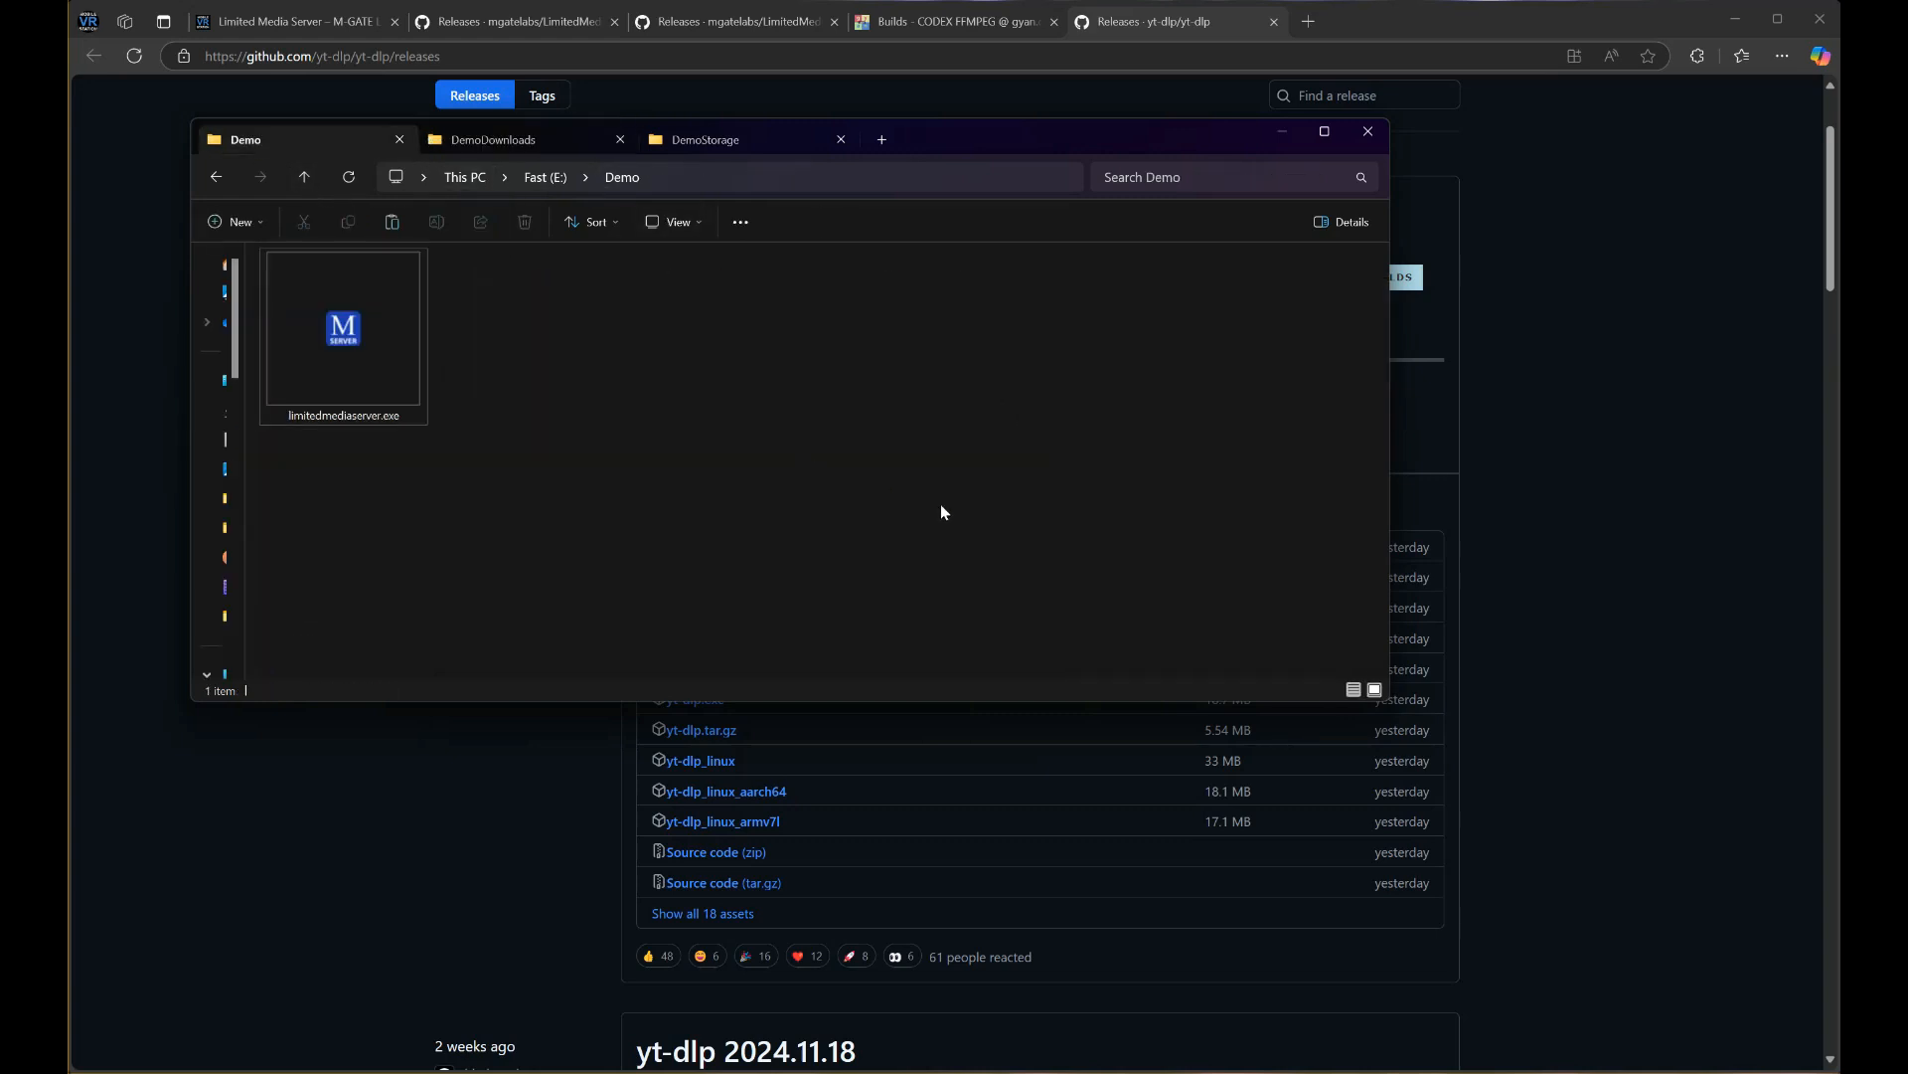
key("ctrl+v")
left_click(528, 552)
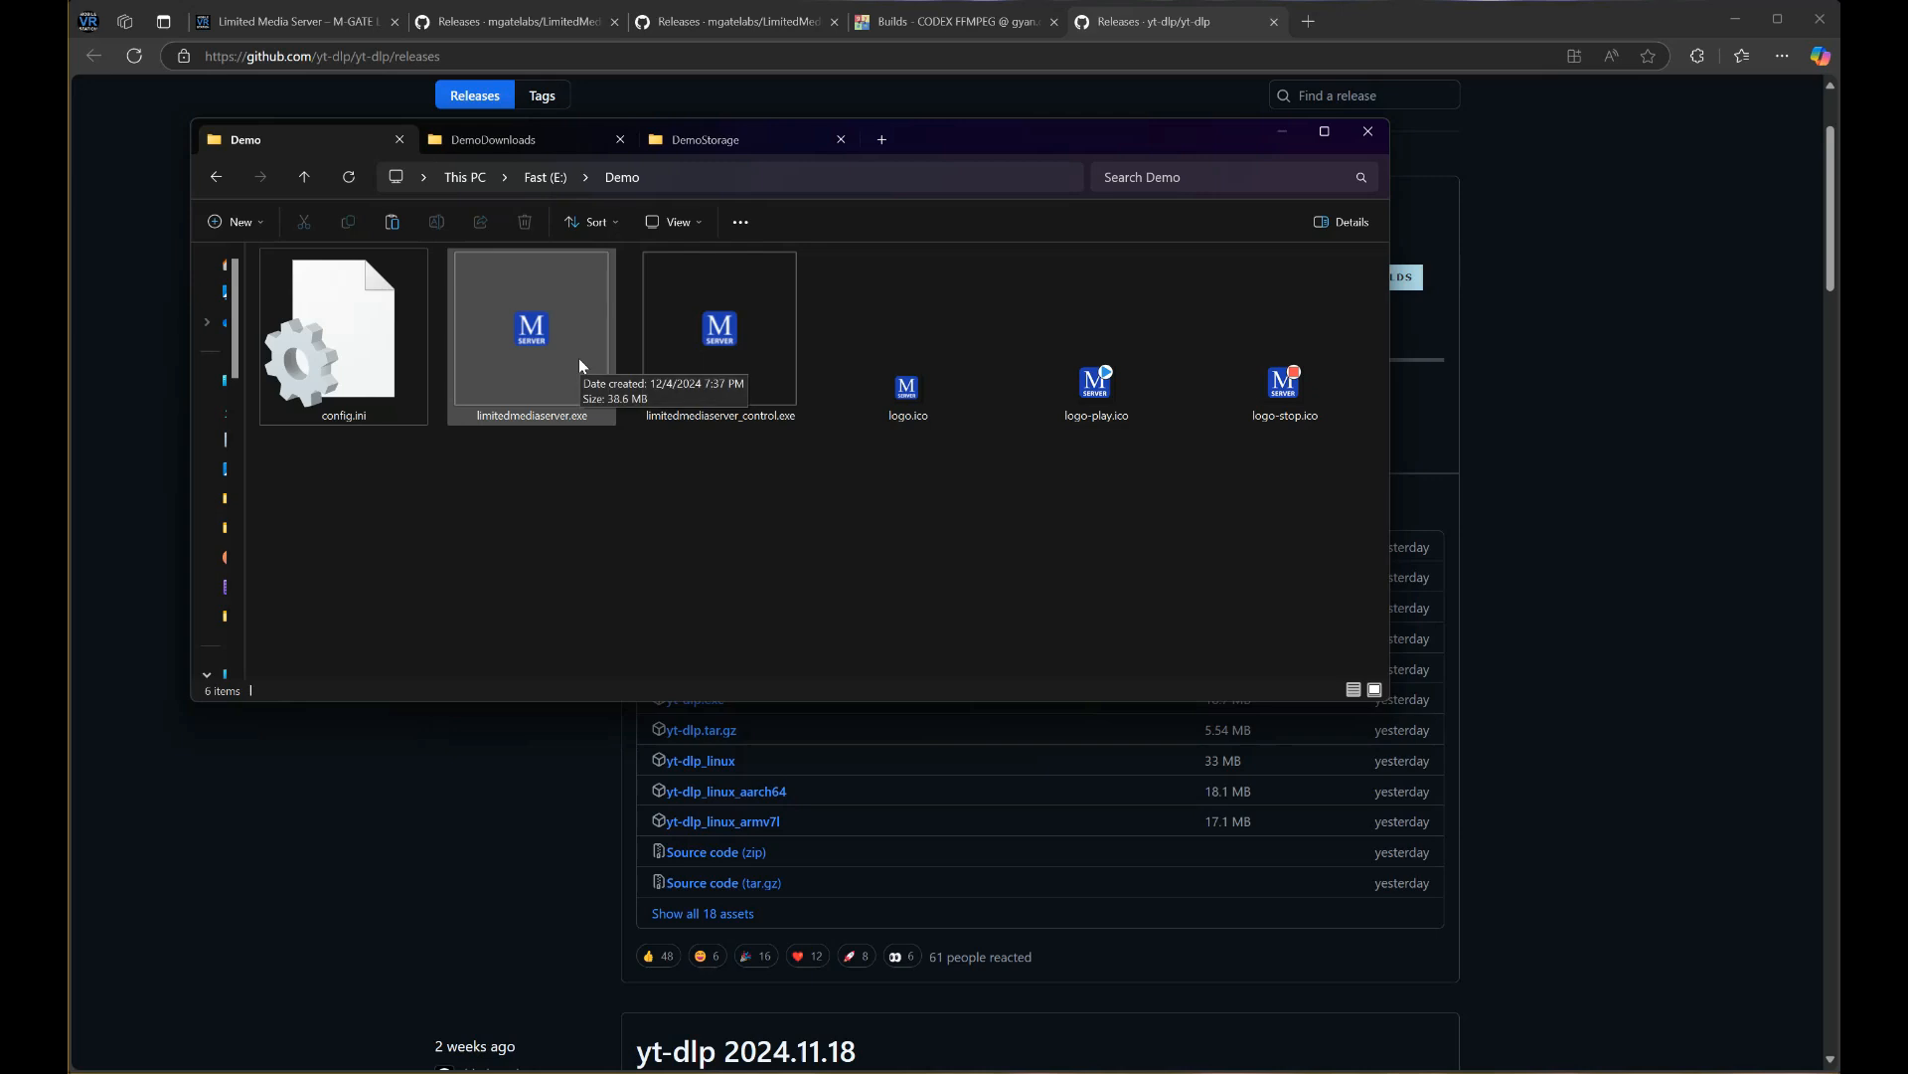
left_click_drag(578, 358, 760, 461)
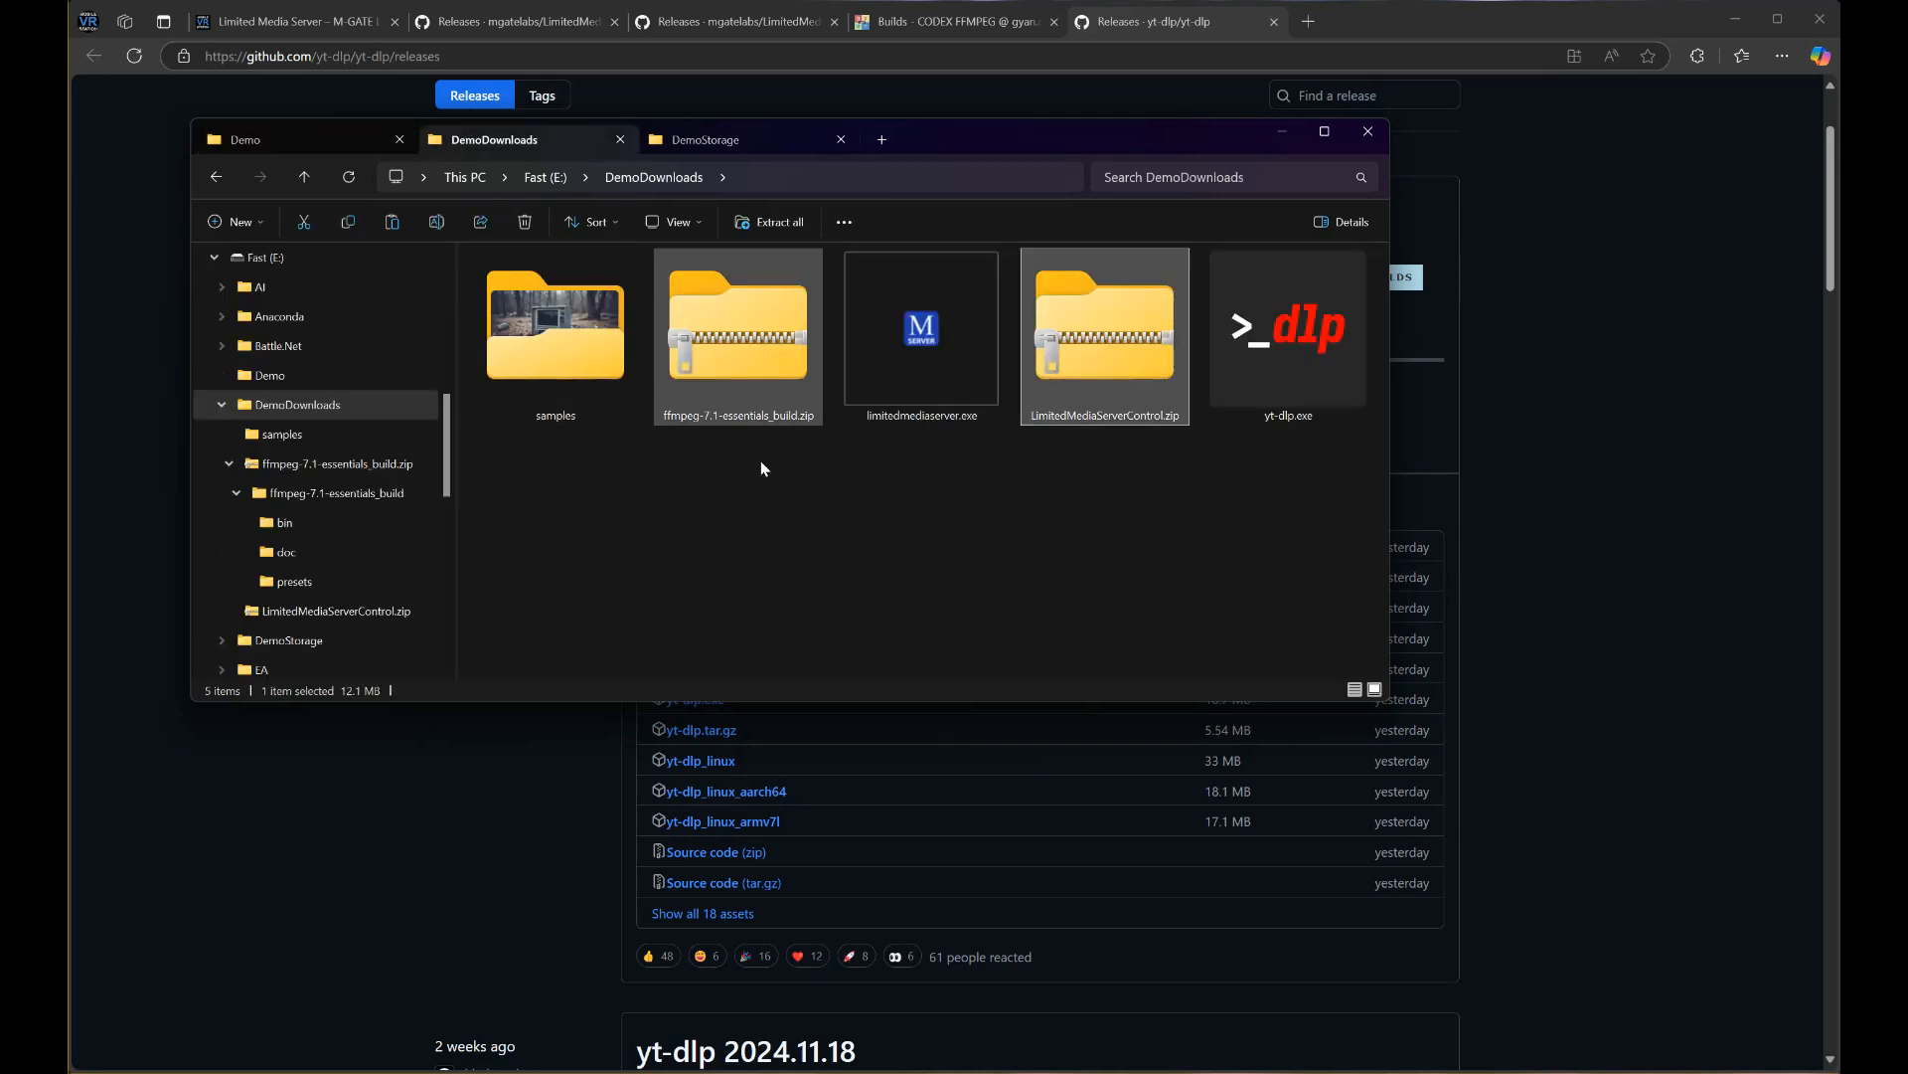
Copy ffmpeg.exe from the ffmpeg-7.1-essentials_build bin folder into Demo
left_click(763, 468)
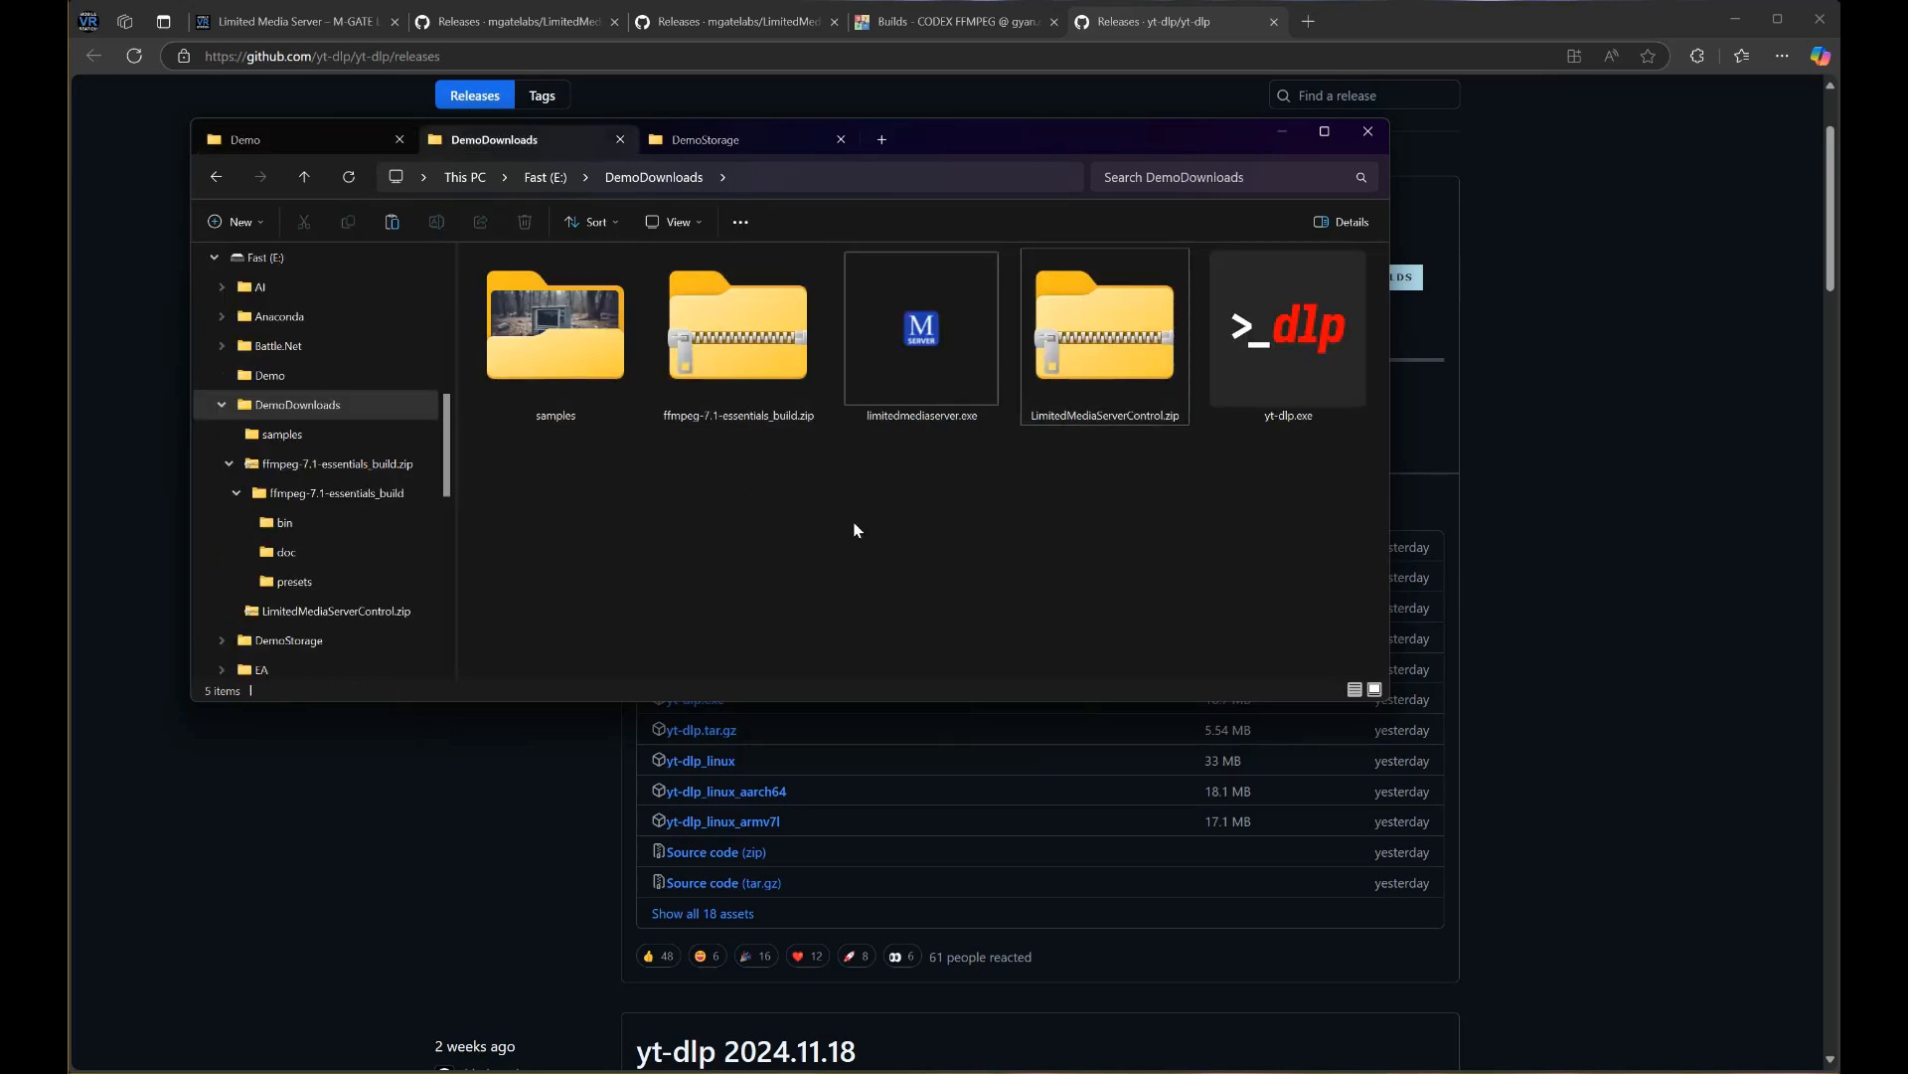
double_click(704, 345)
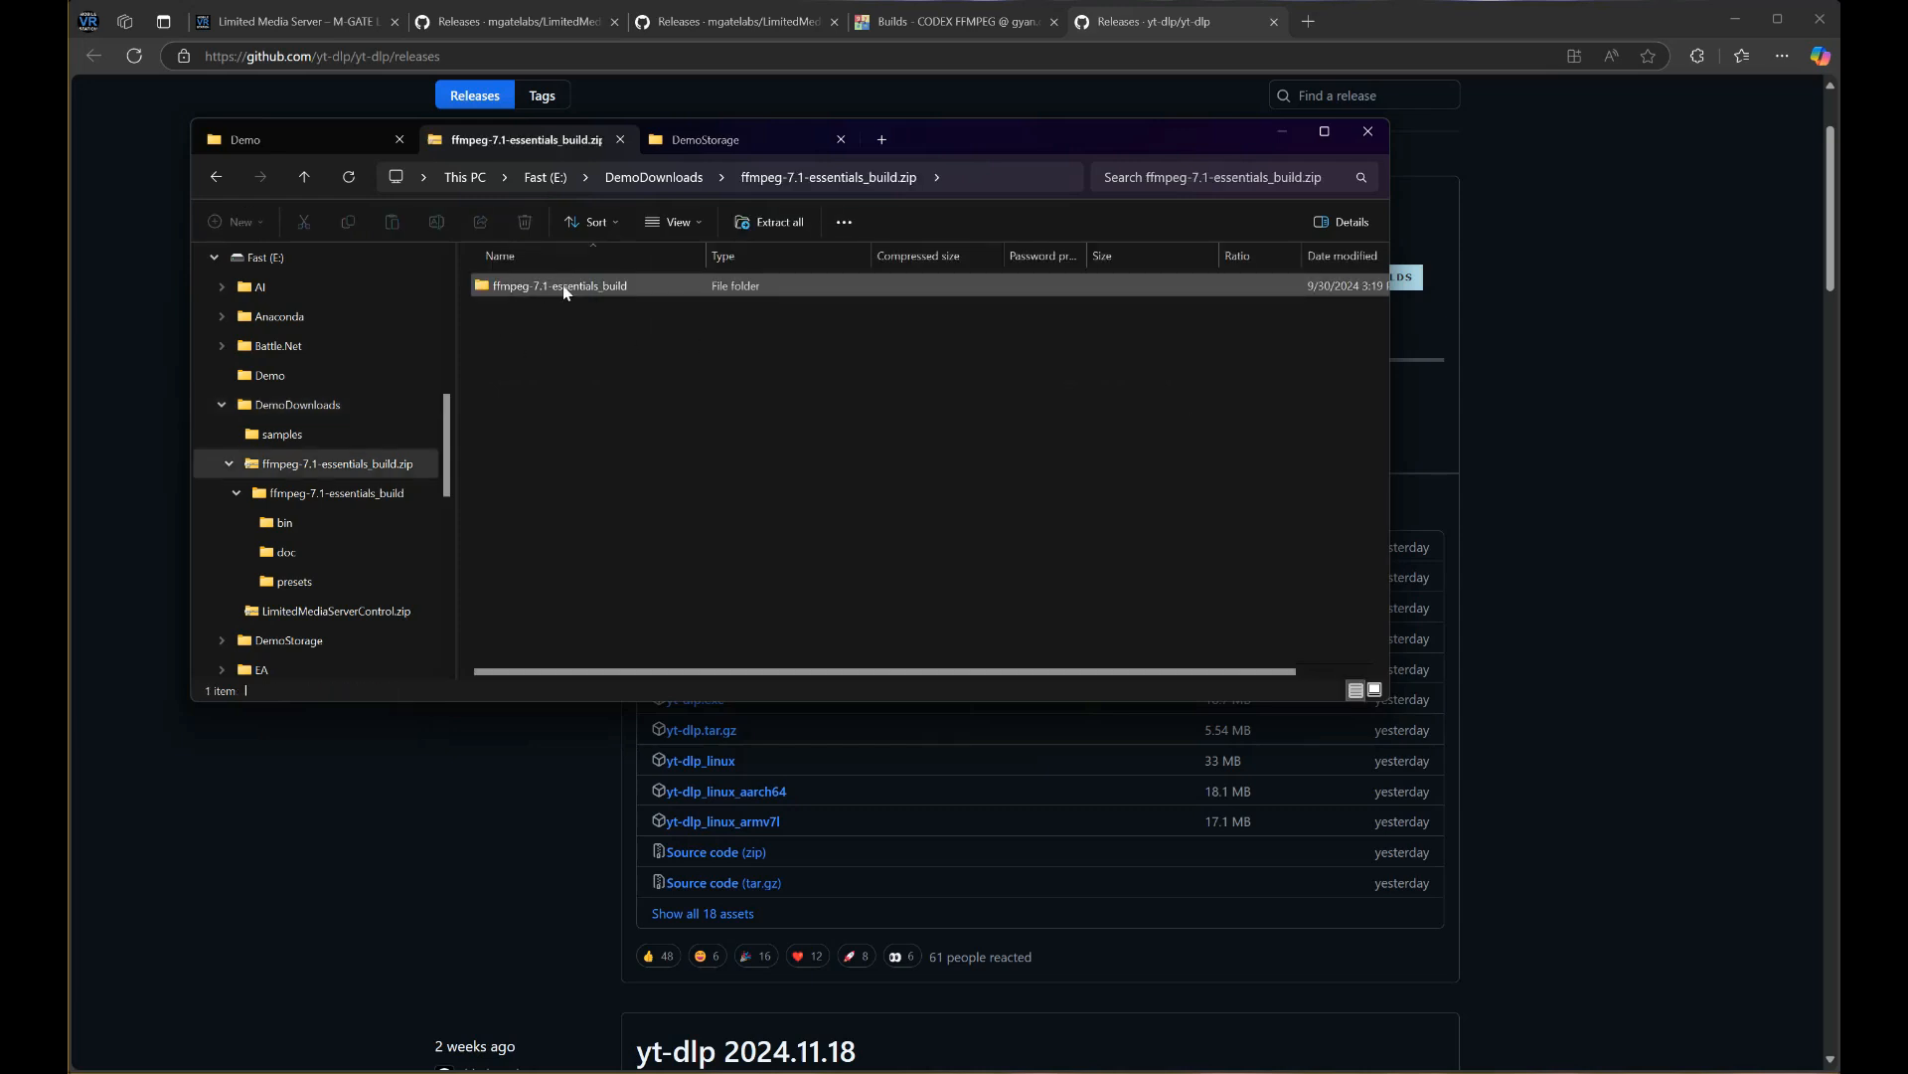
double_click(565, 288)
double_click(519, 287)
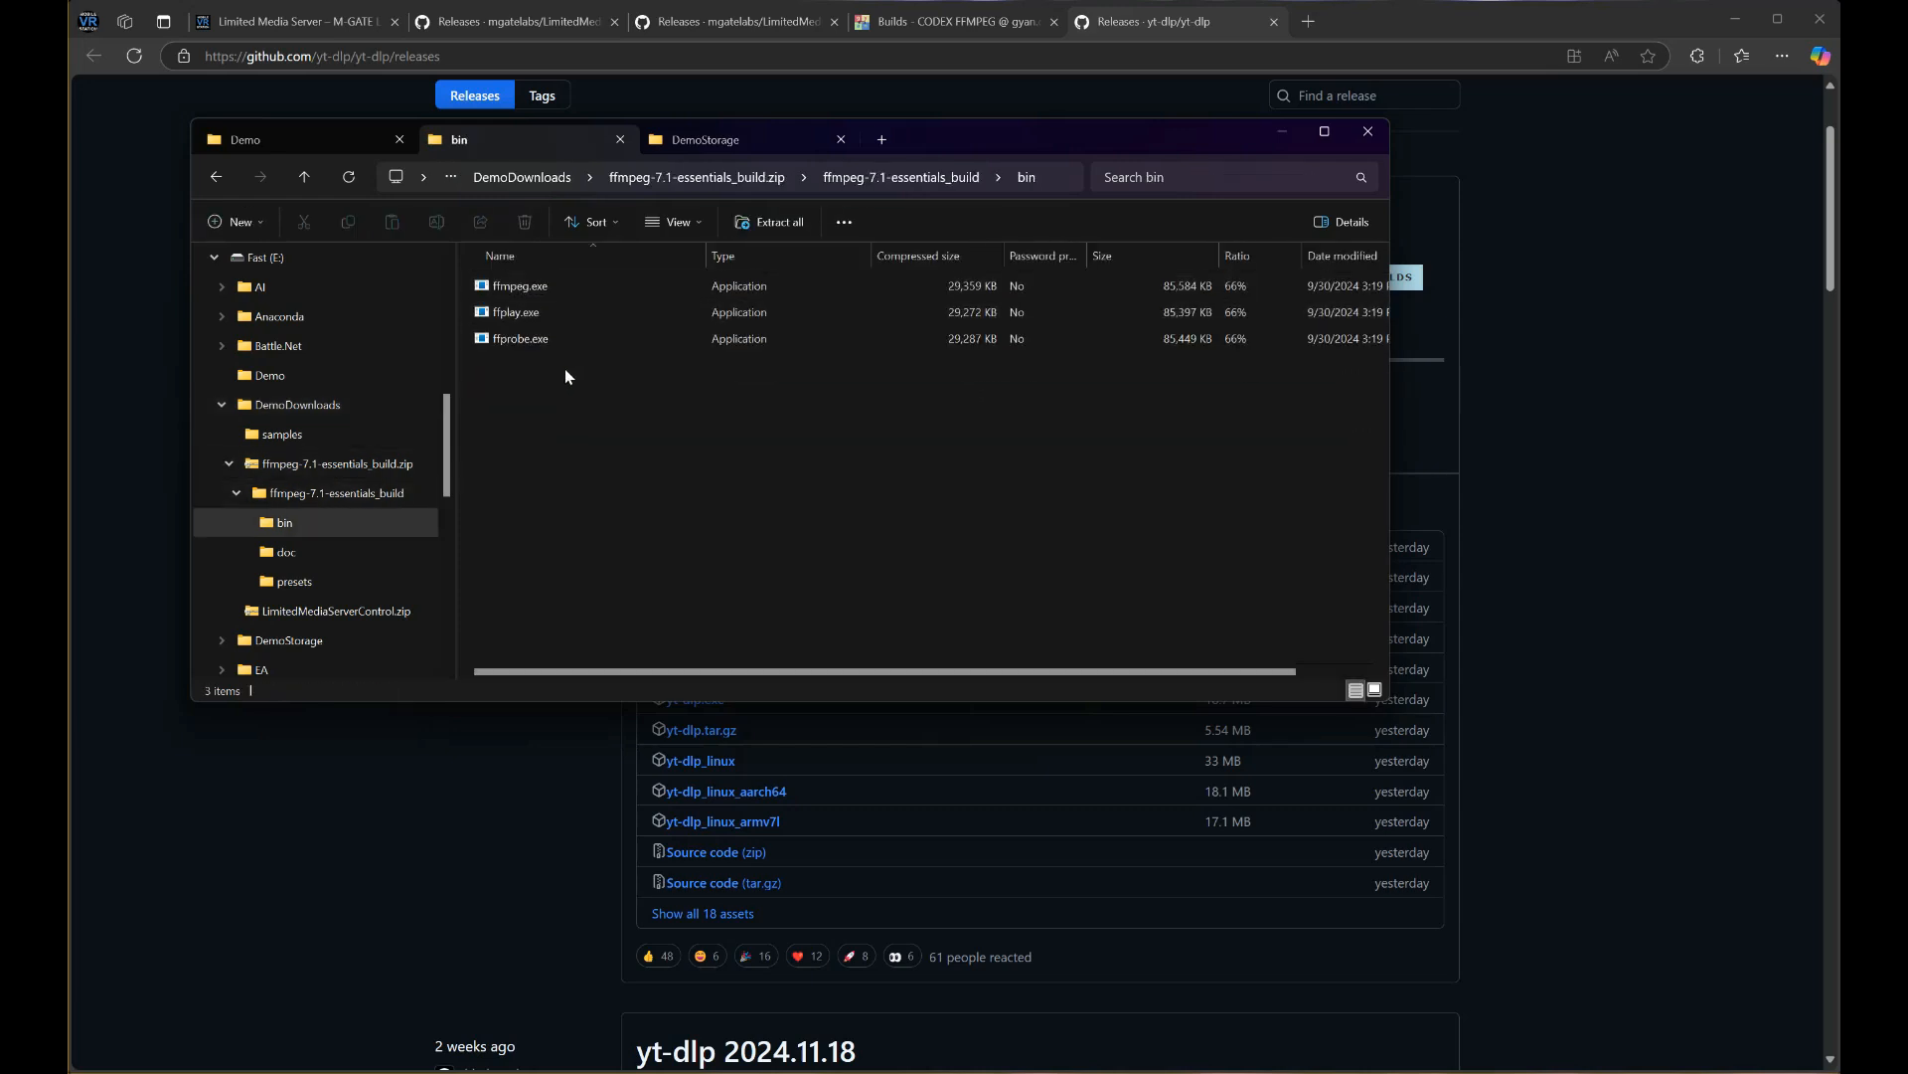
left_click(528, 285)
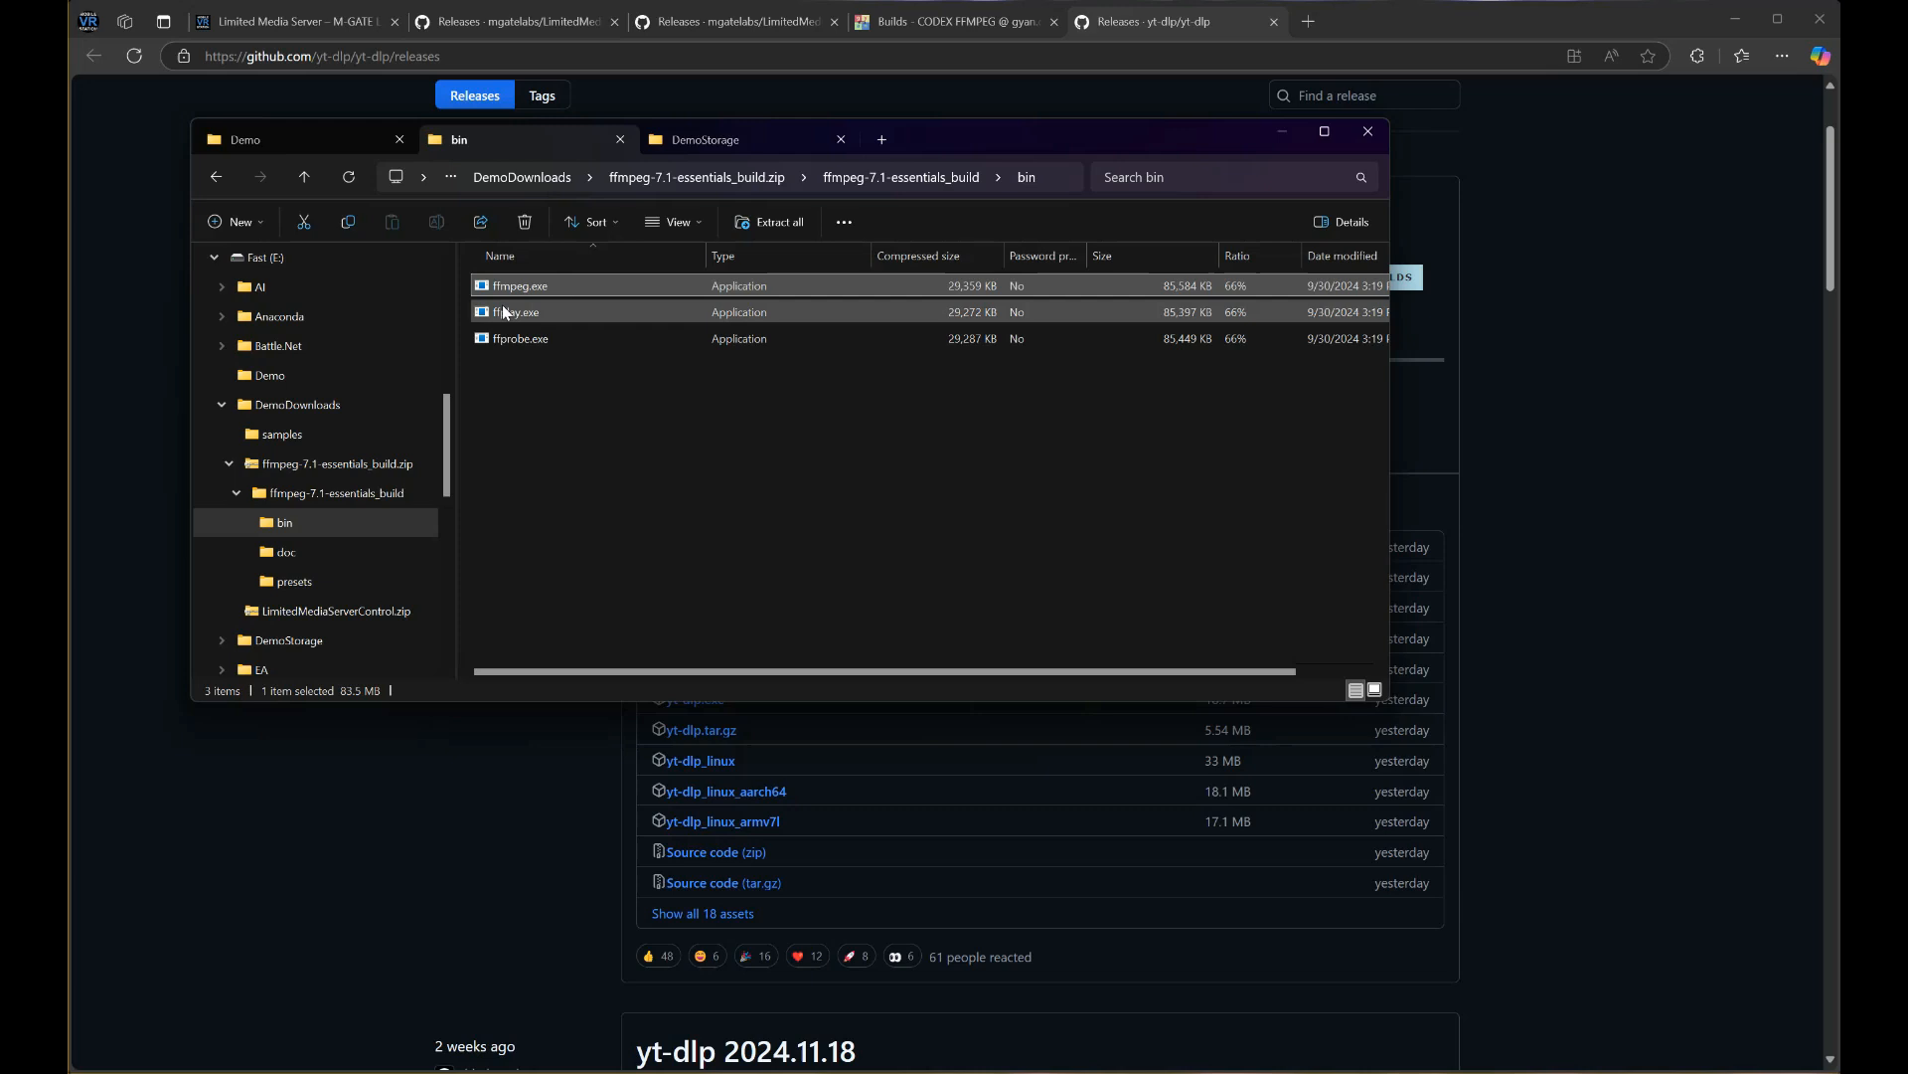
left_click(326, 149)
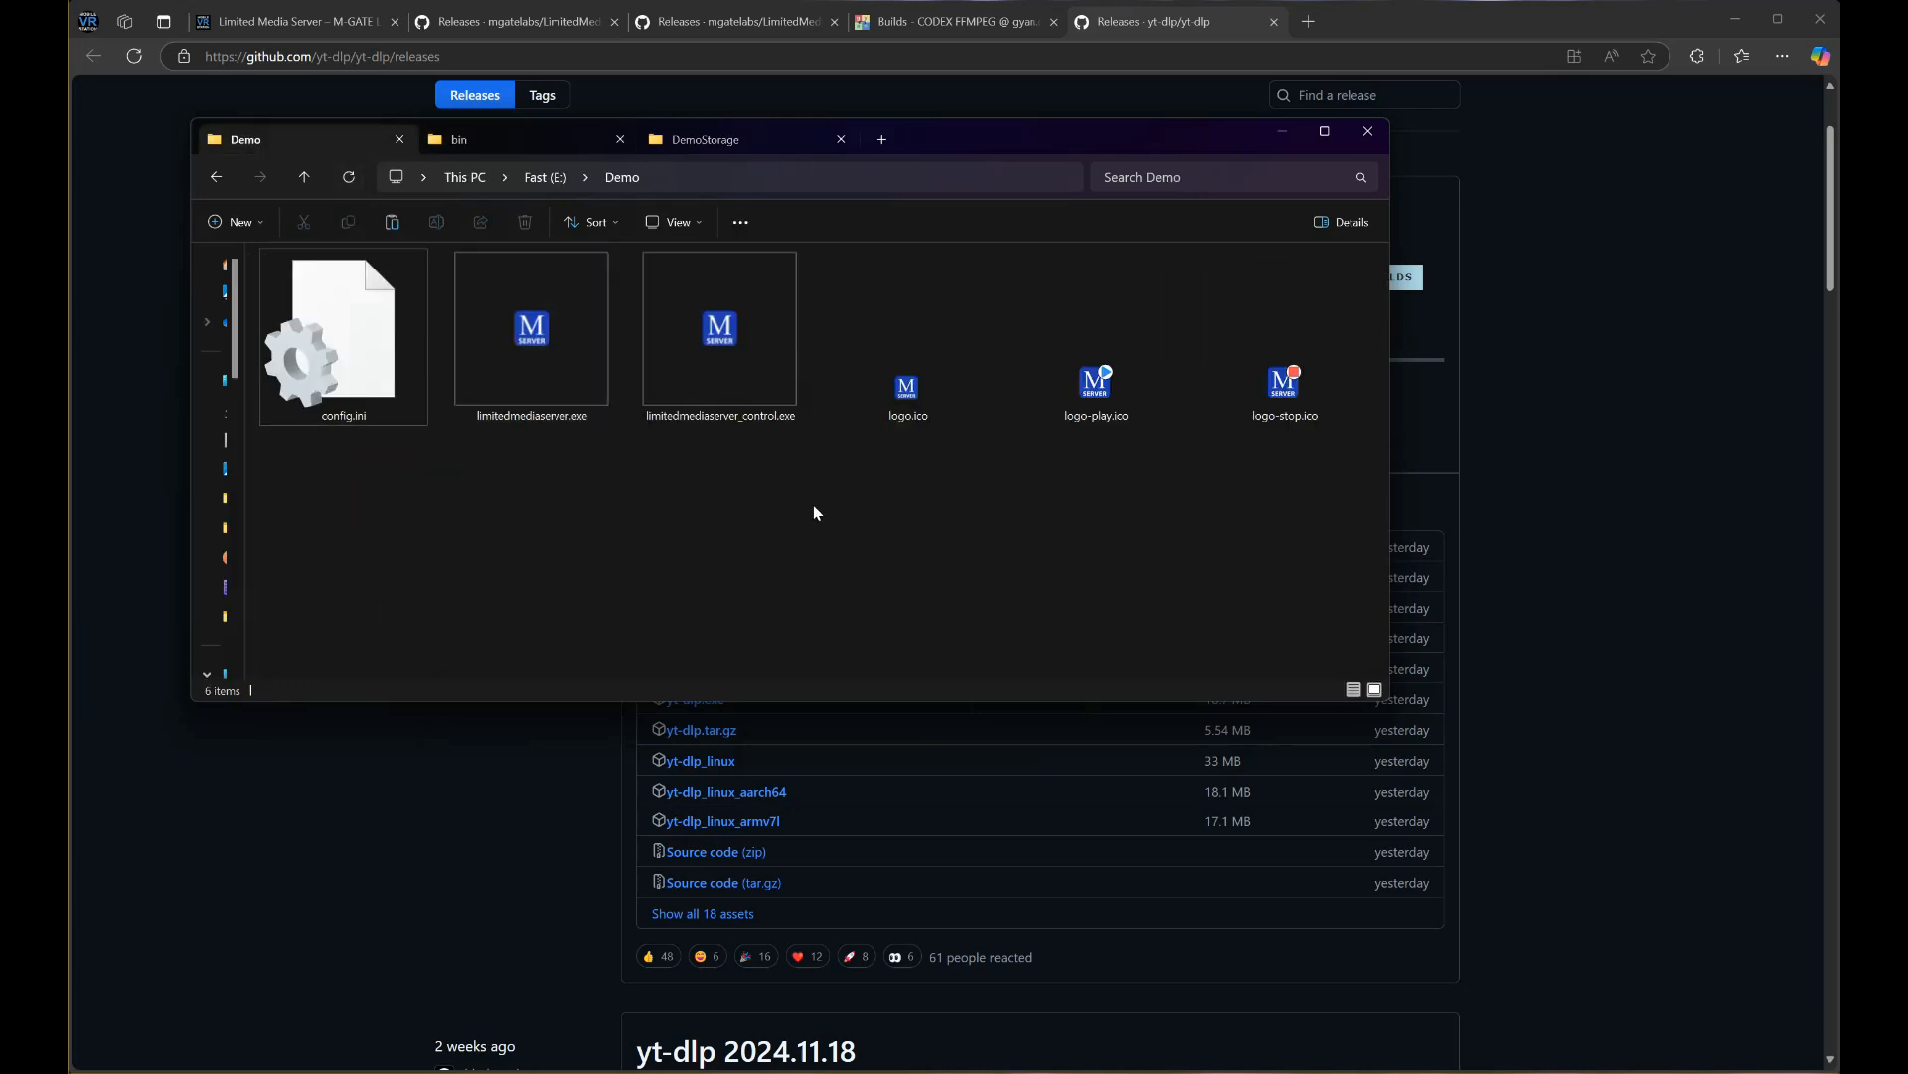
key("ctrl+v")
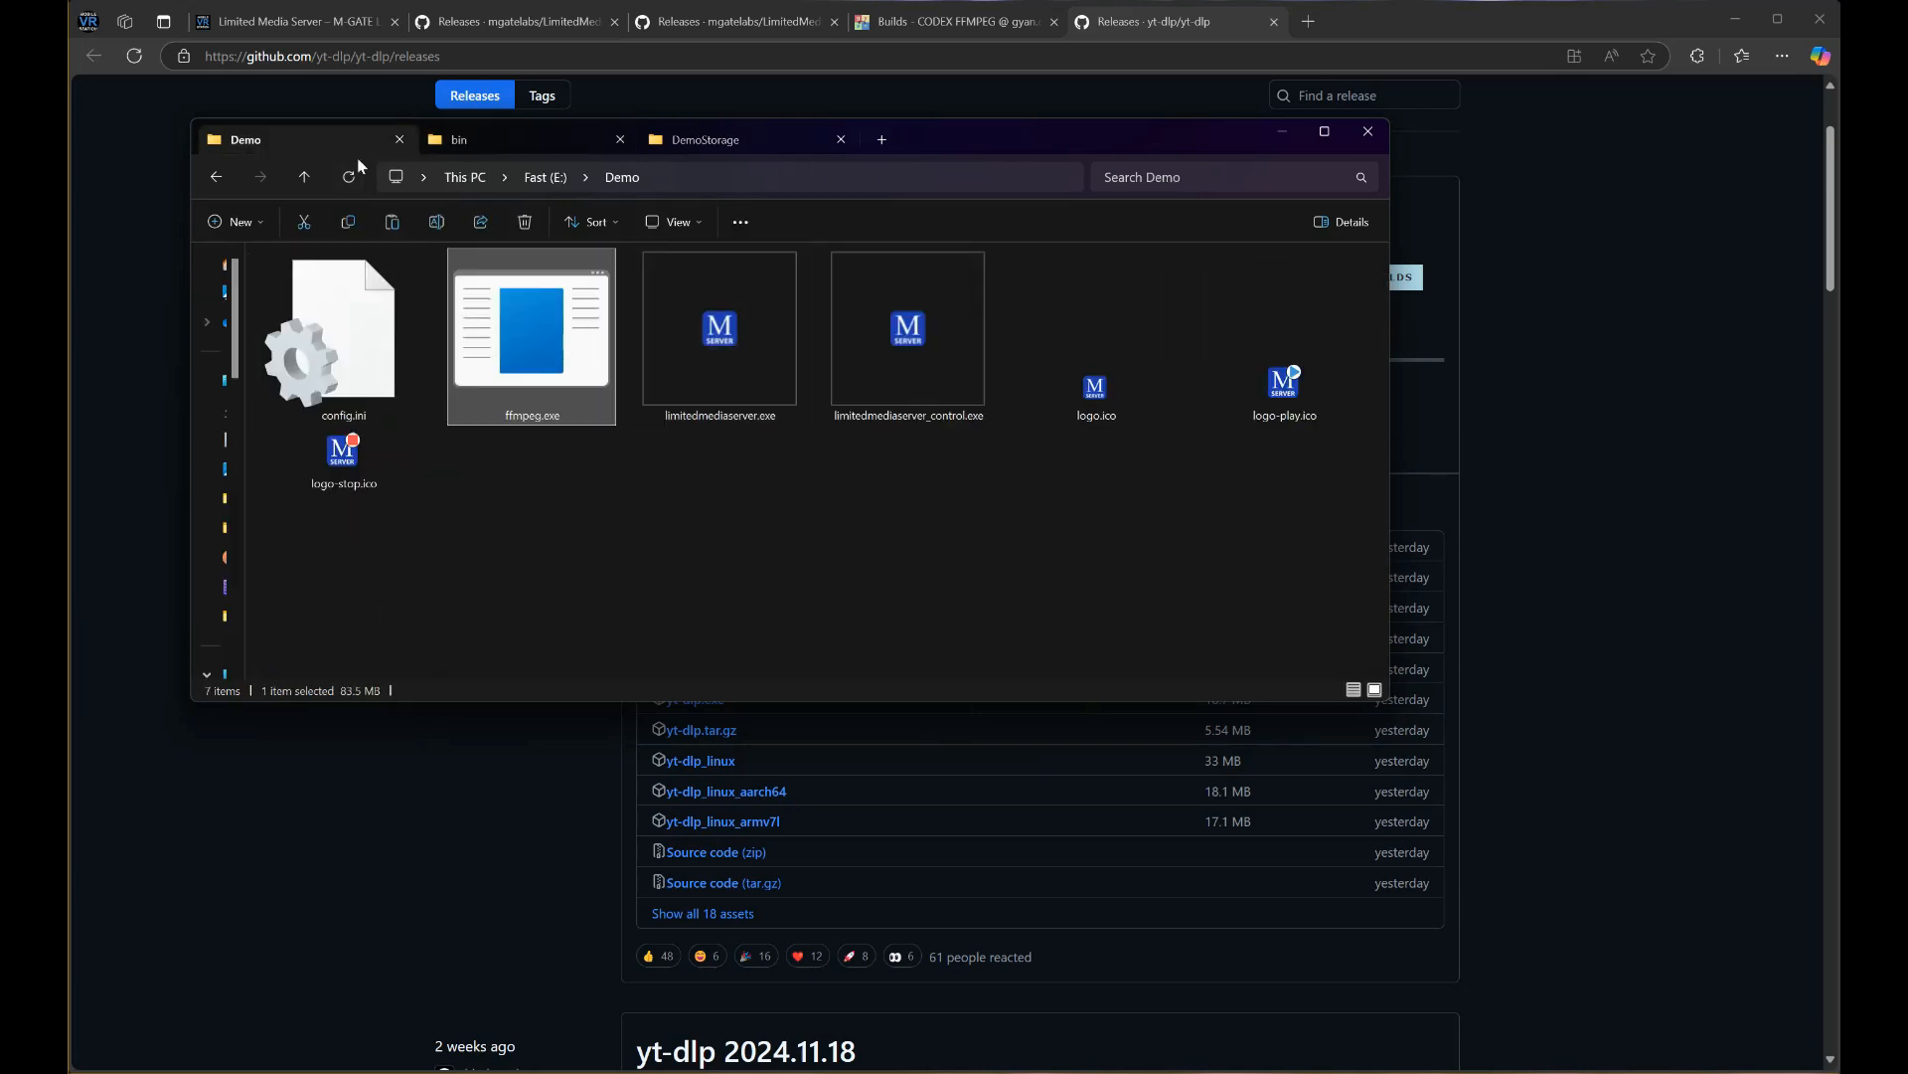
Copy yt-dlp.exe from DemoDownloads into the Demo folder
left_click(551, 141)
left_click(304, 180)
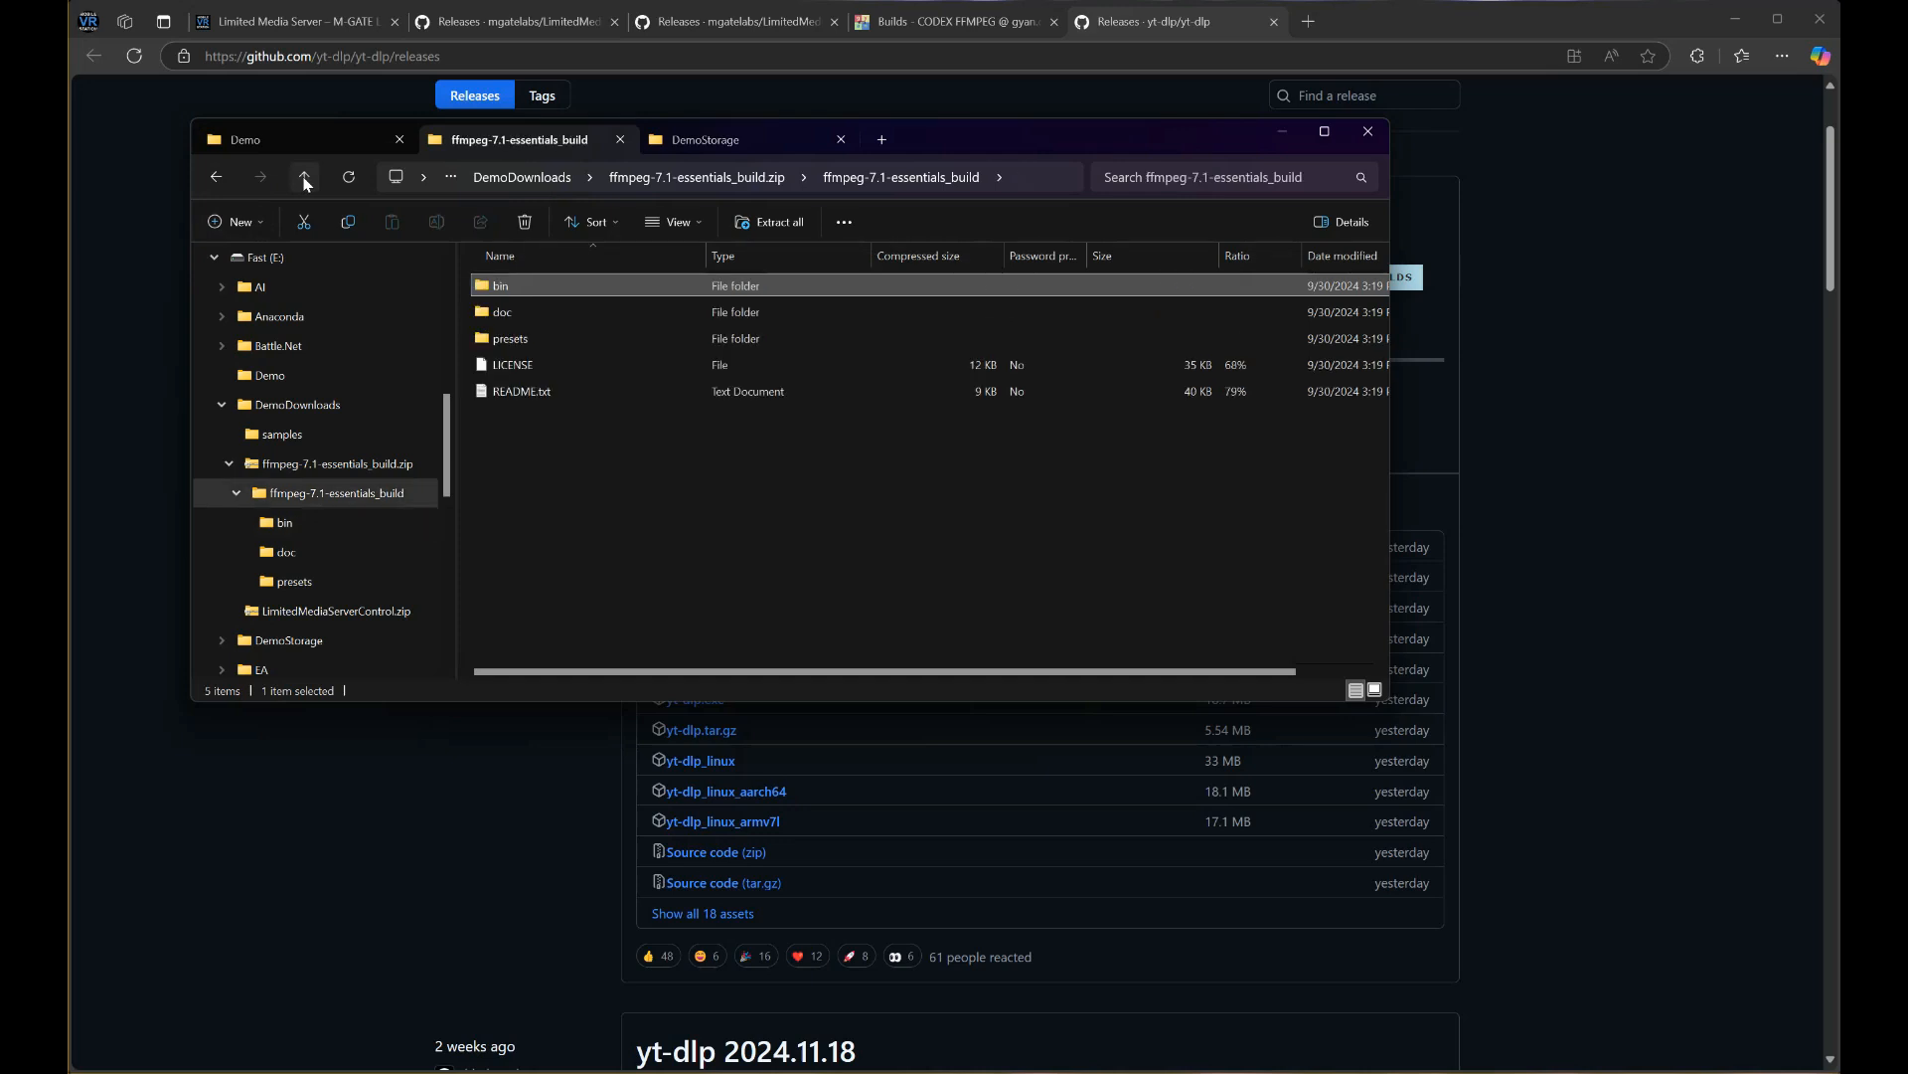
left_click(304, 180)
left_click(304, 180)
left_click(1141, 457)
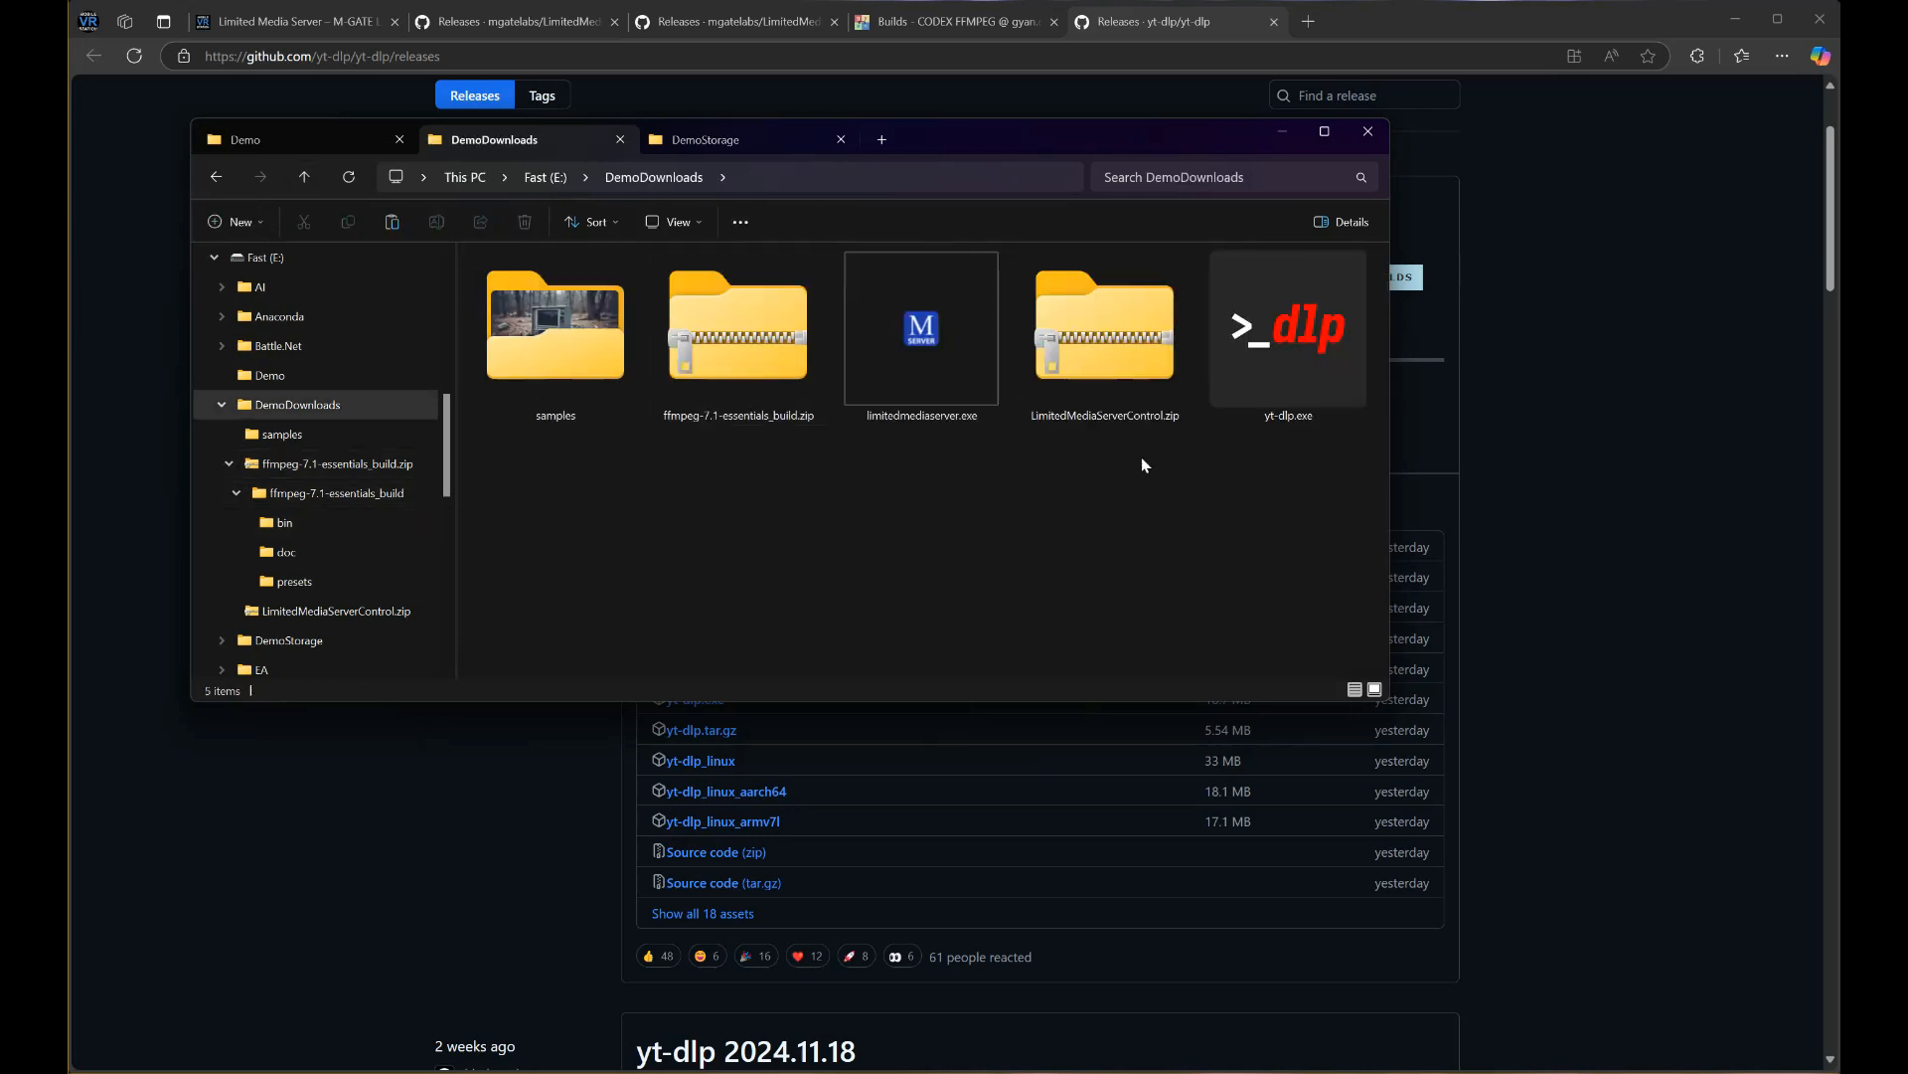
left_click(1242, 360)
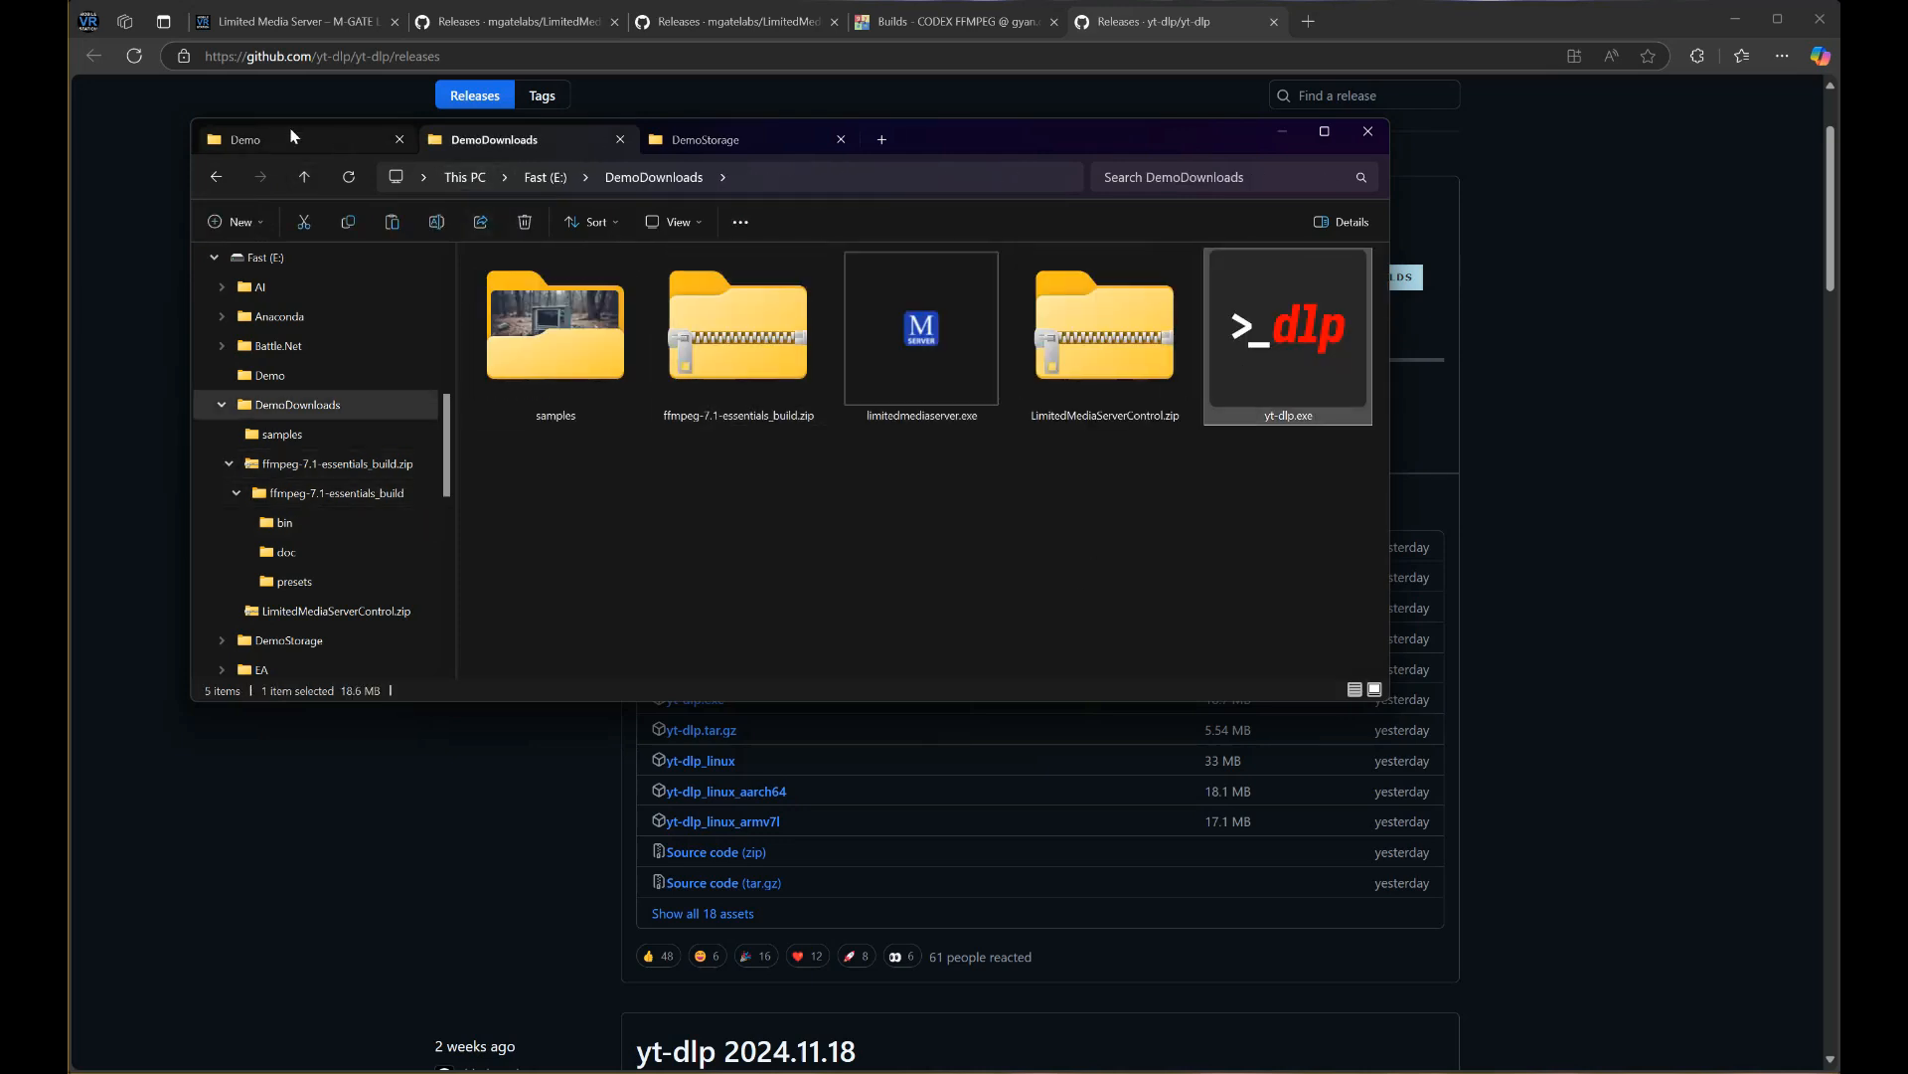
left_click(261, 139)
key("ctrl+v")
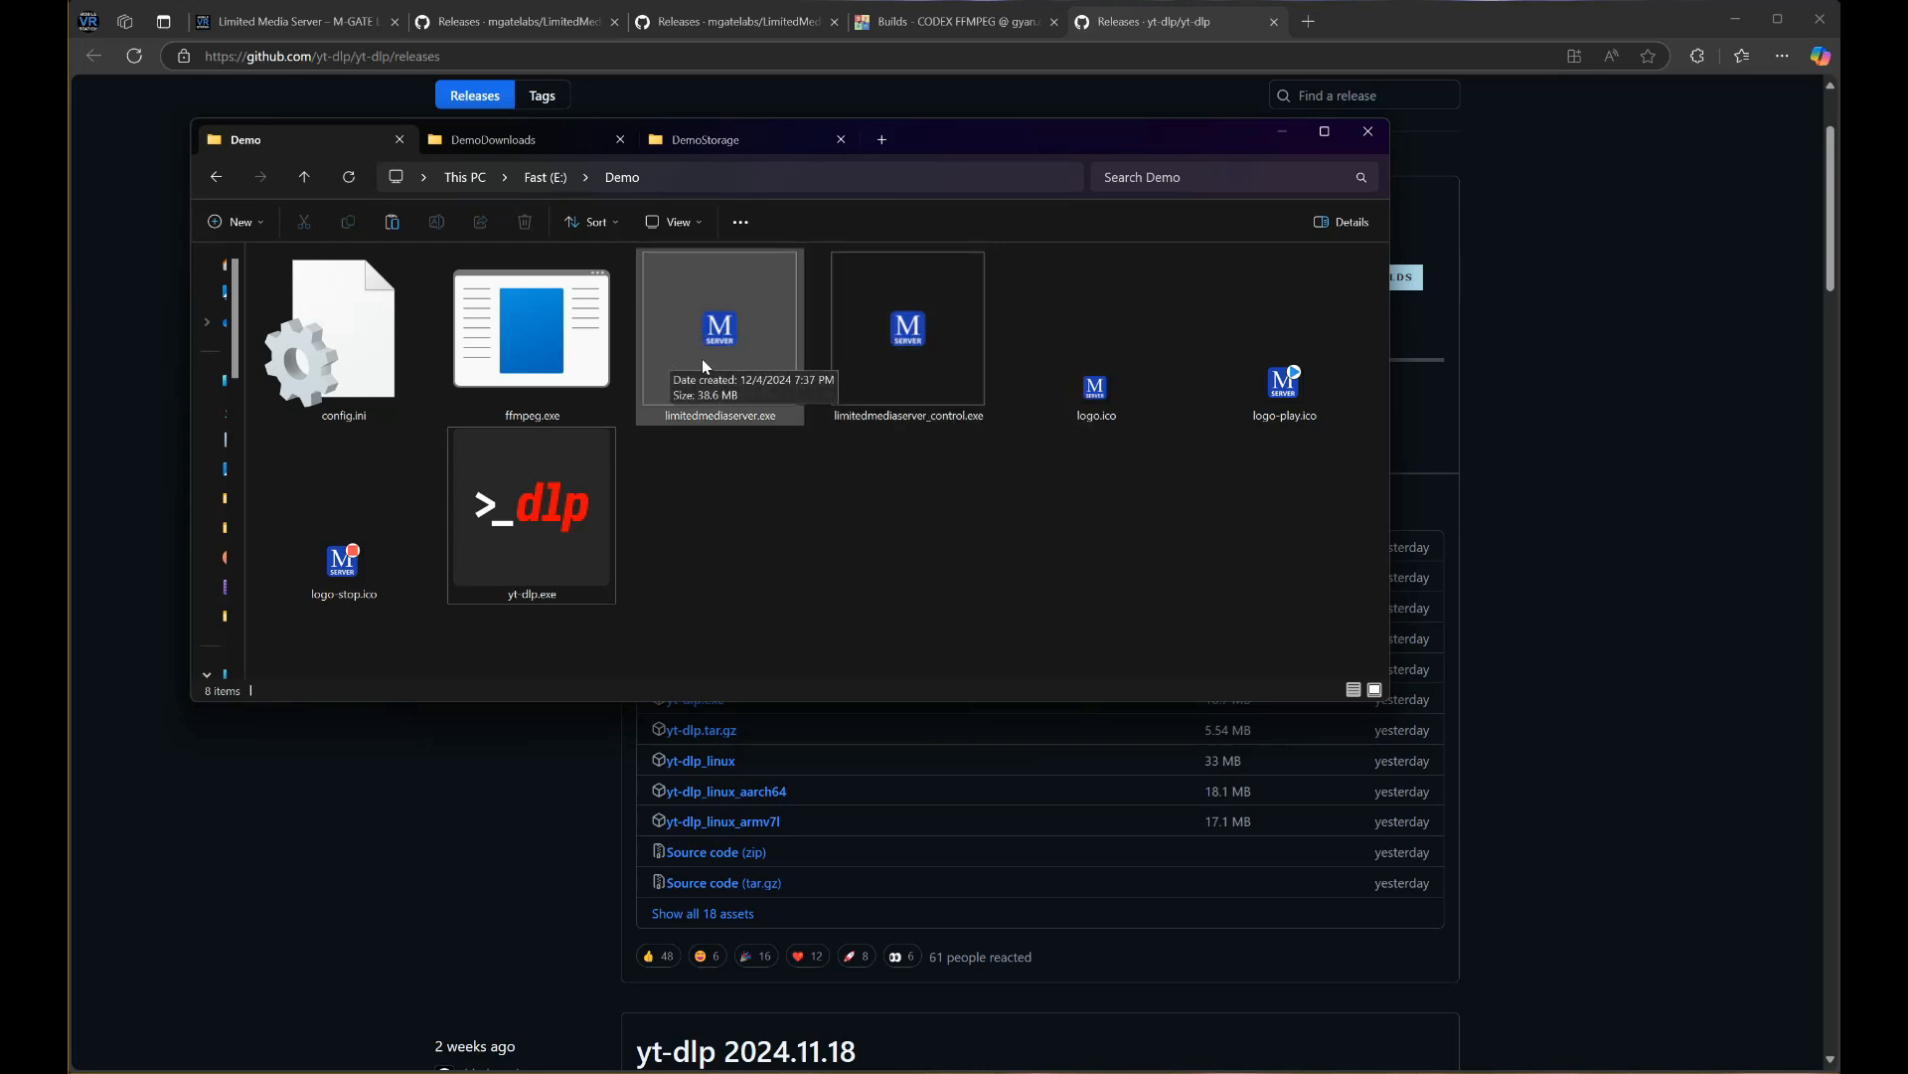
Launch limitedmediaserver_control.exe and choose Run anyway in the SmartScreen warning
left_click(916, 316)
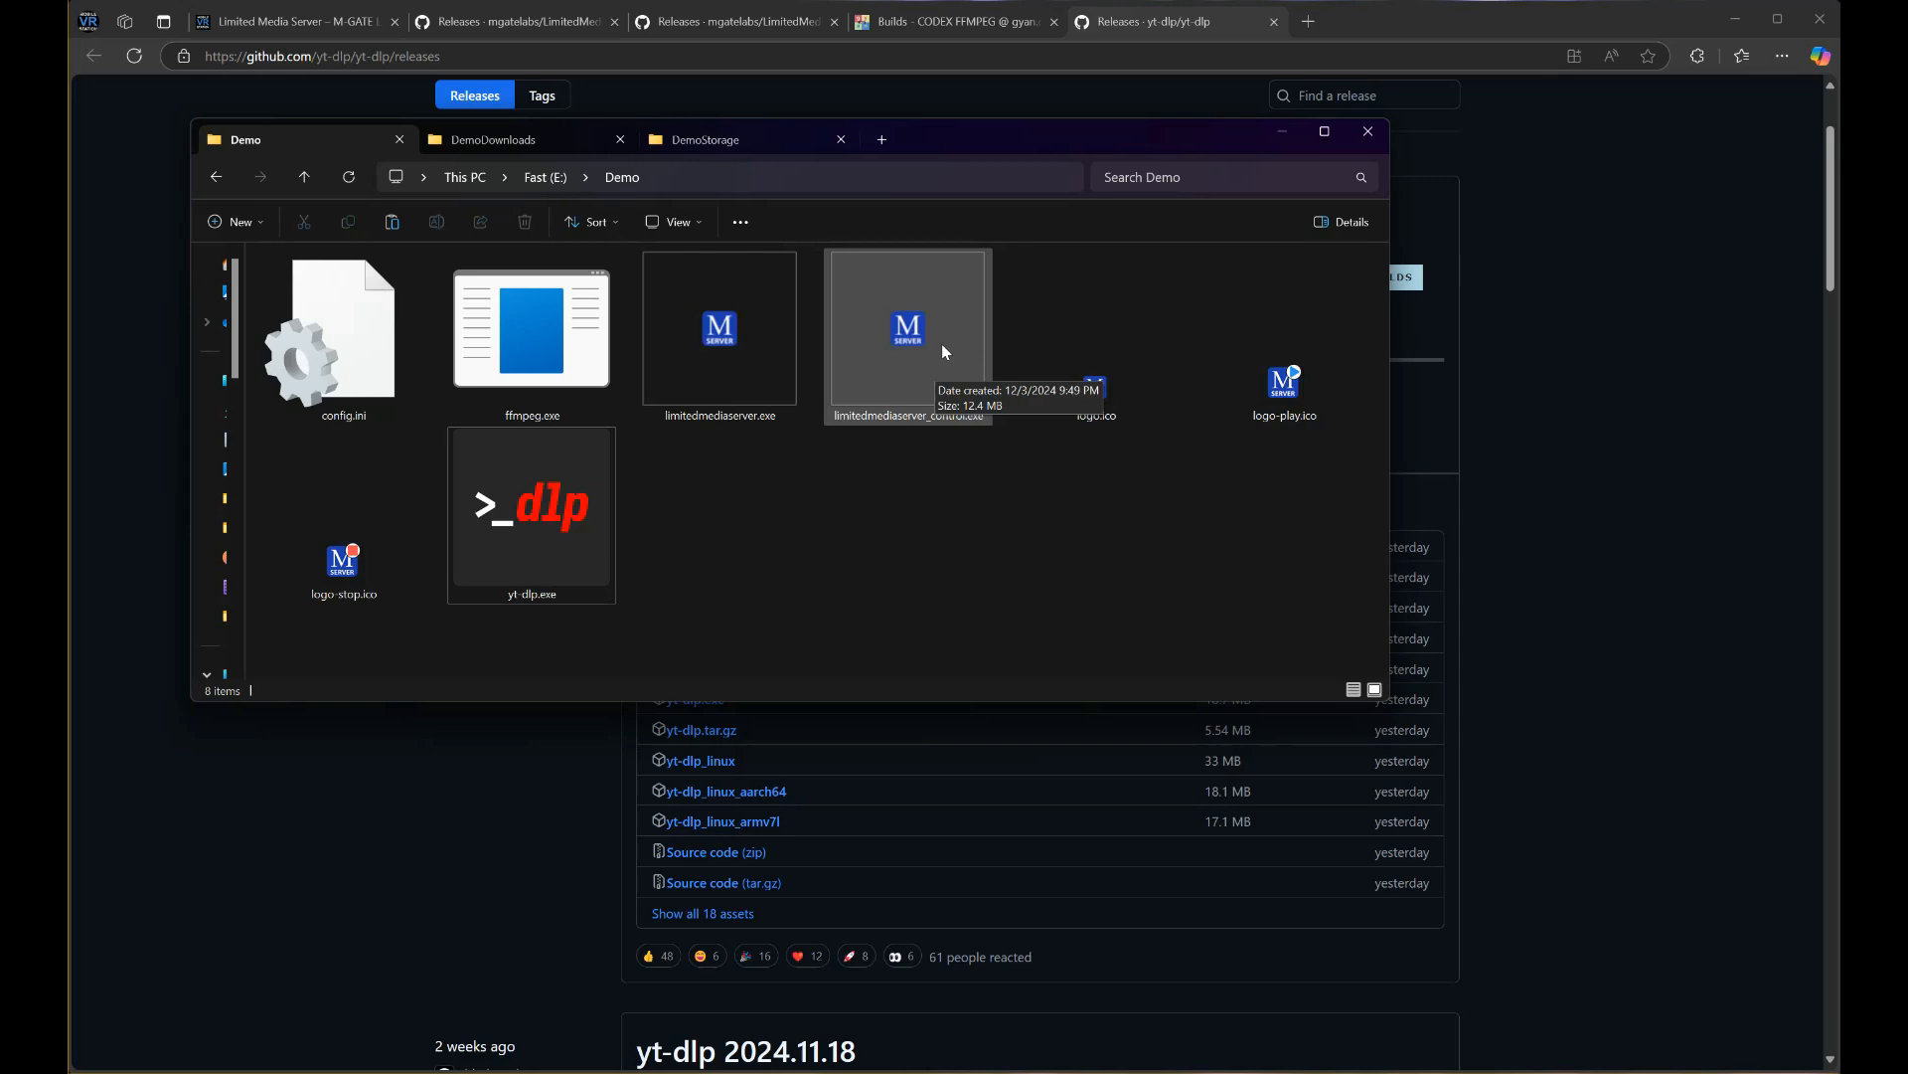
double_click(925, 326)
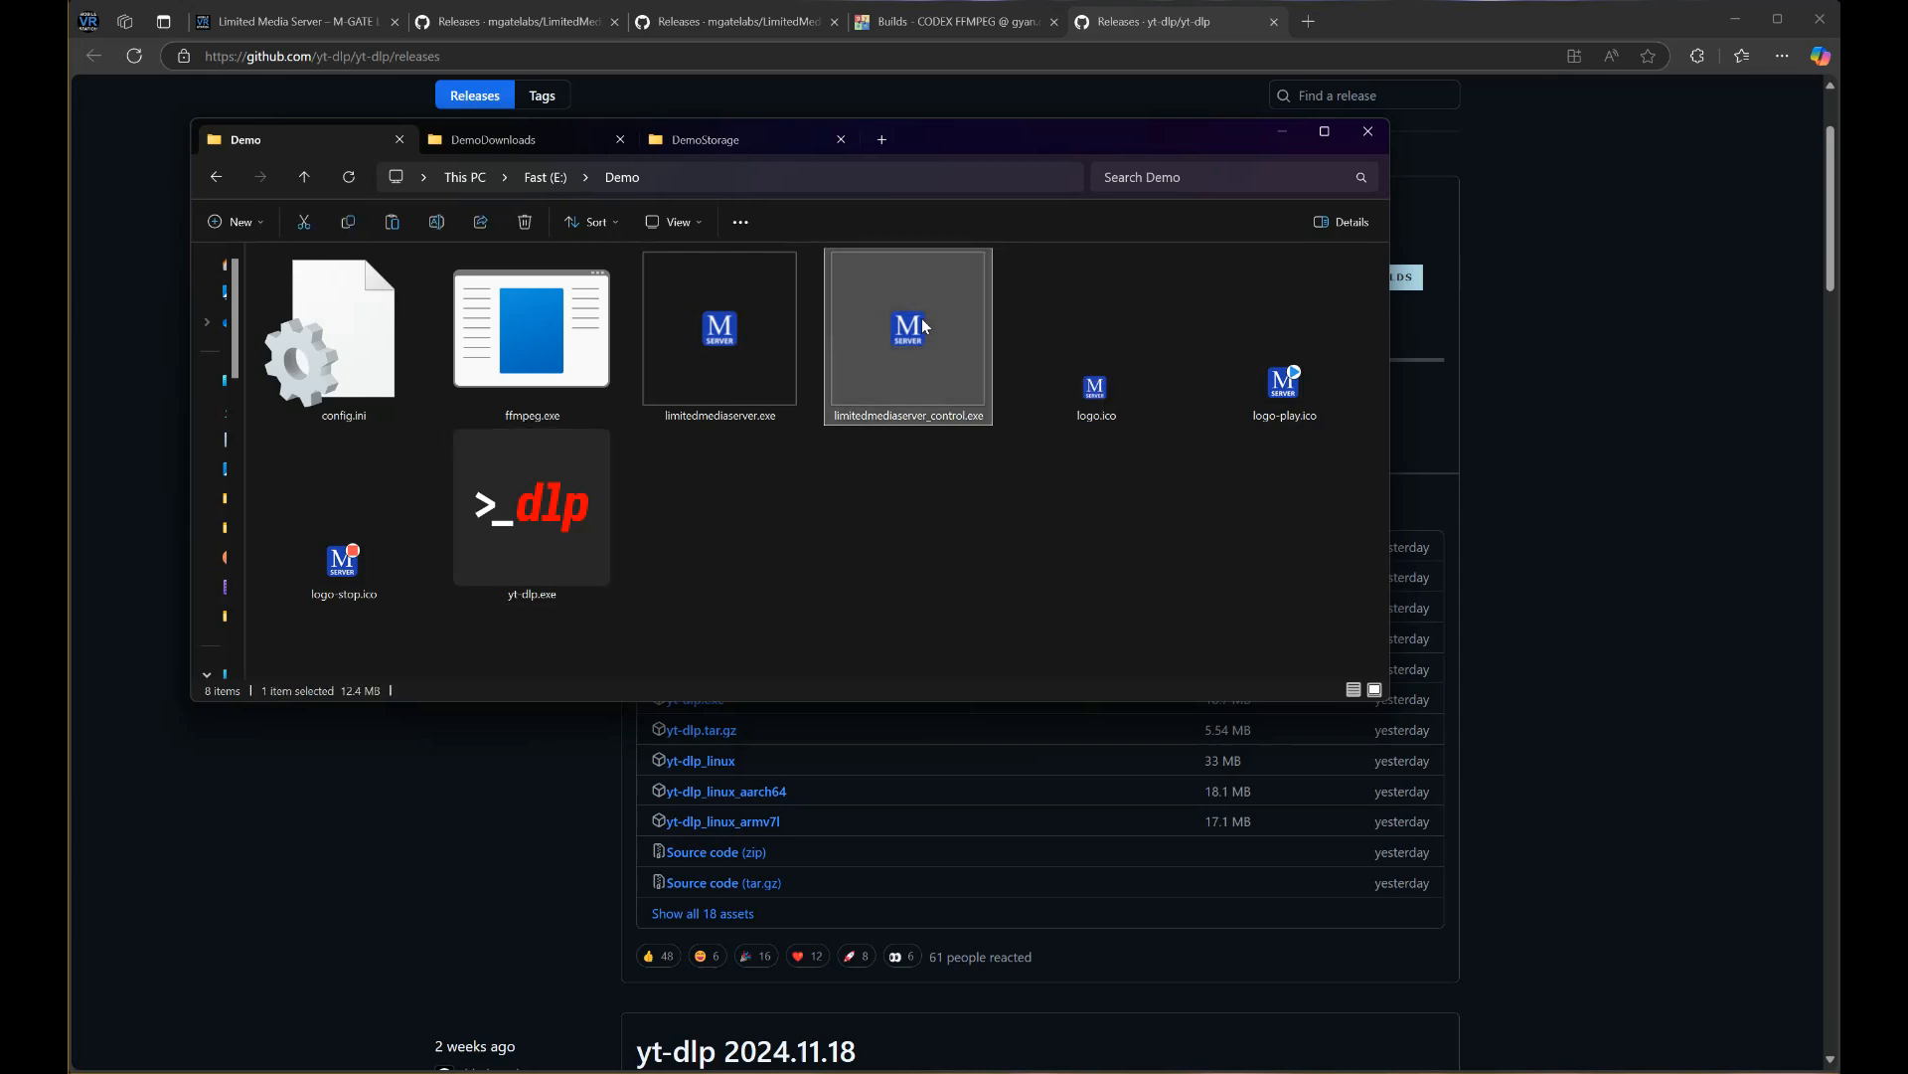
left_click_drag(1115, 406, 650, 211)
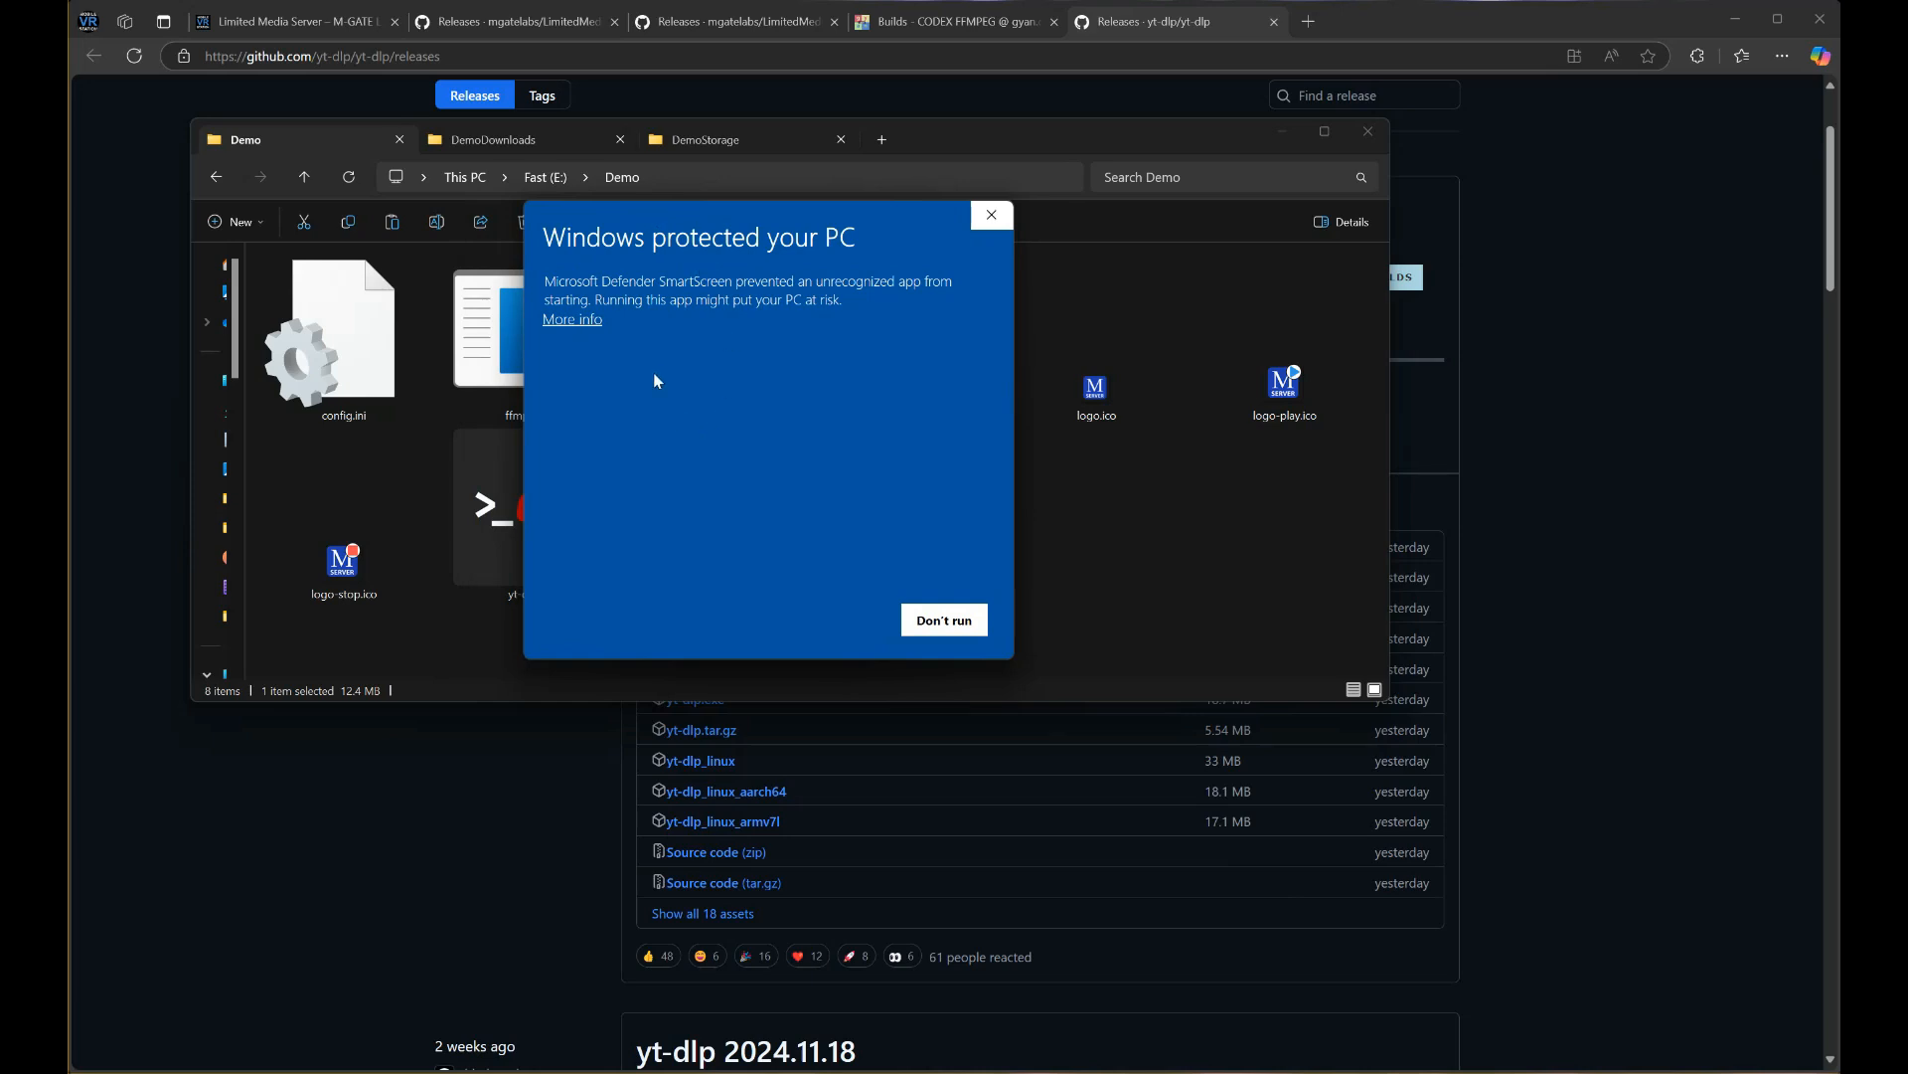
left_click(580, 320)
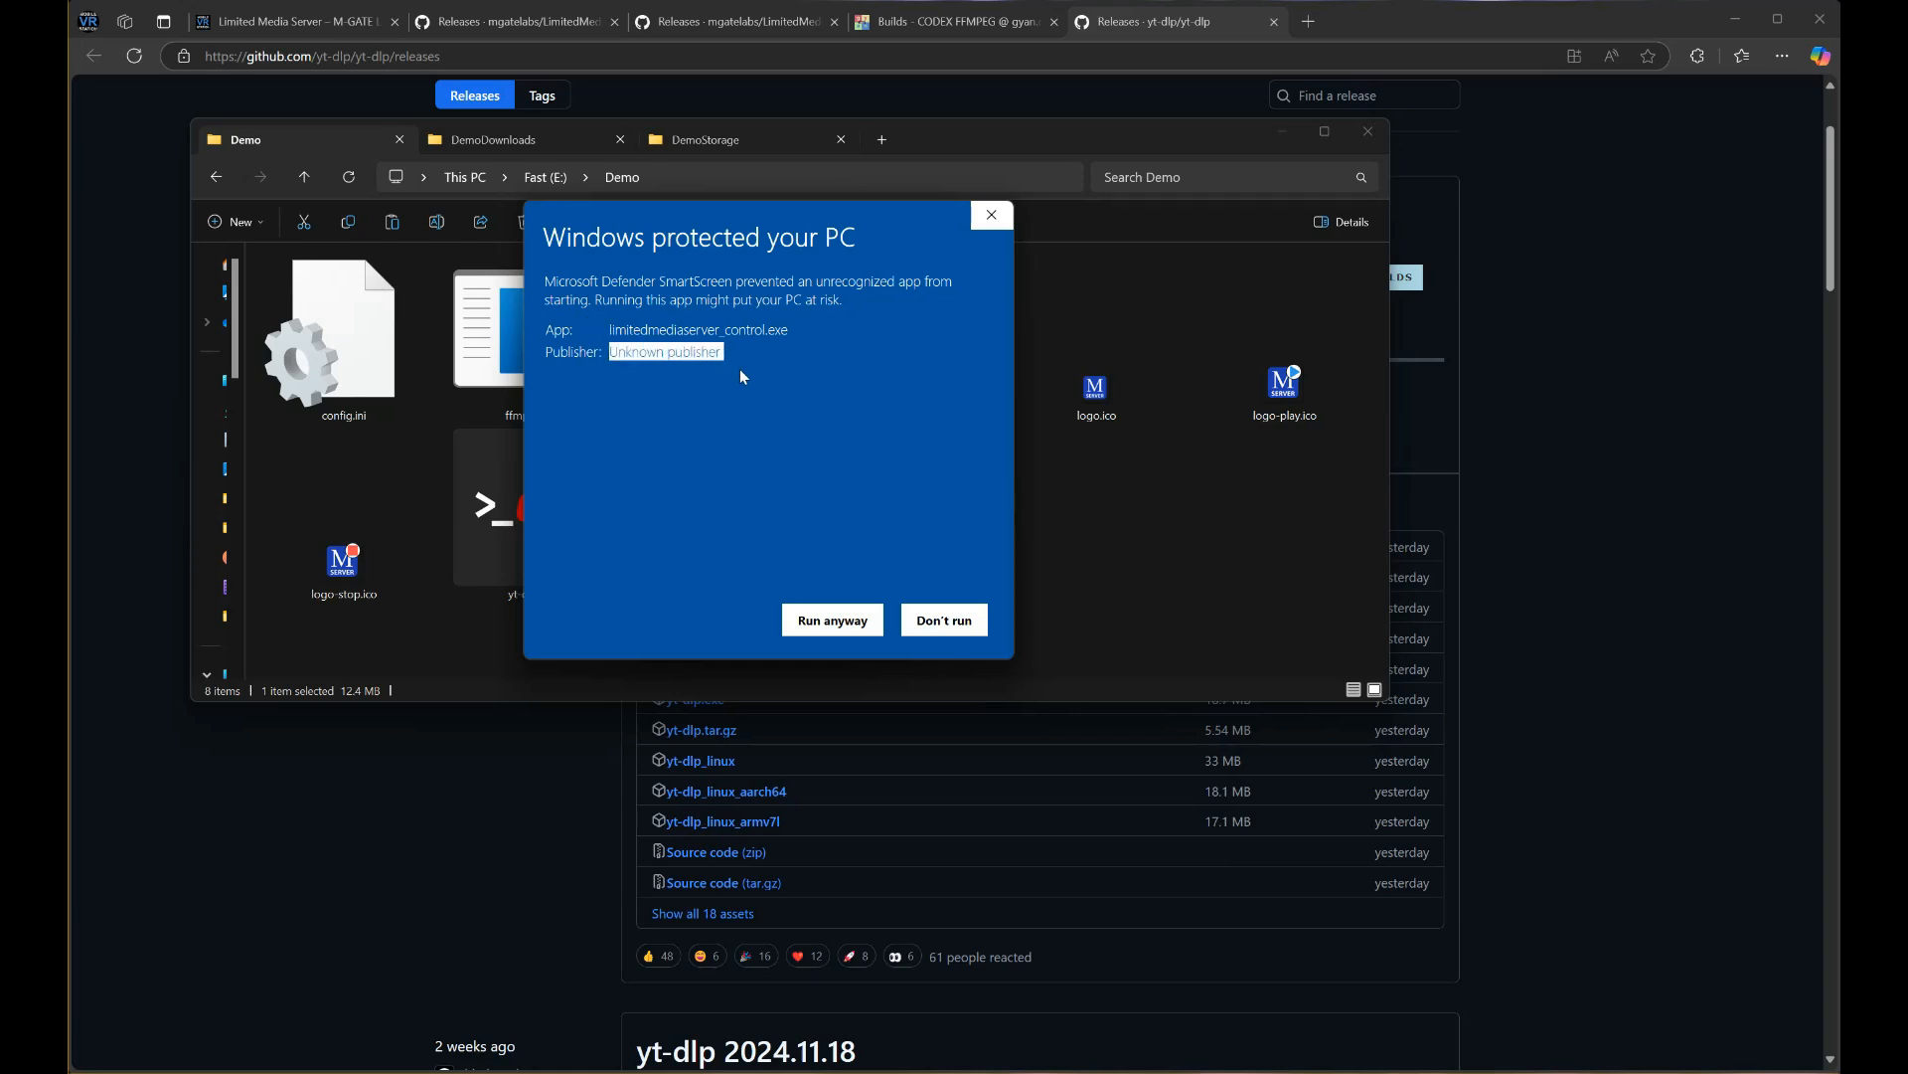
left_click(694, 386)
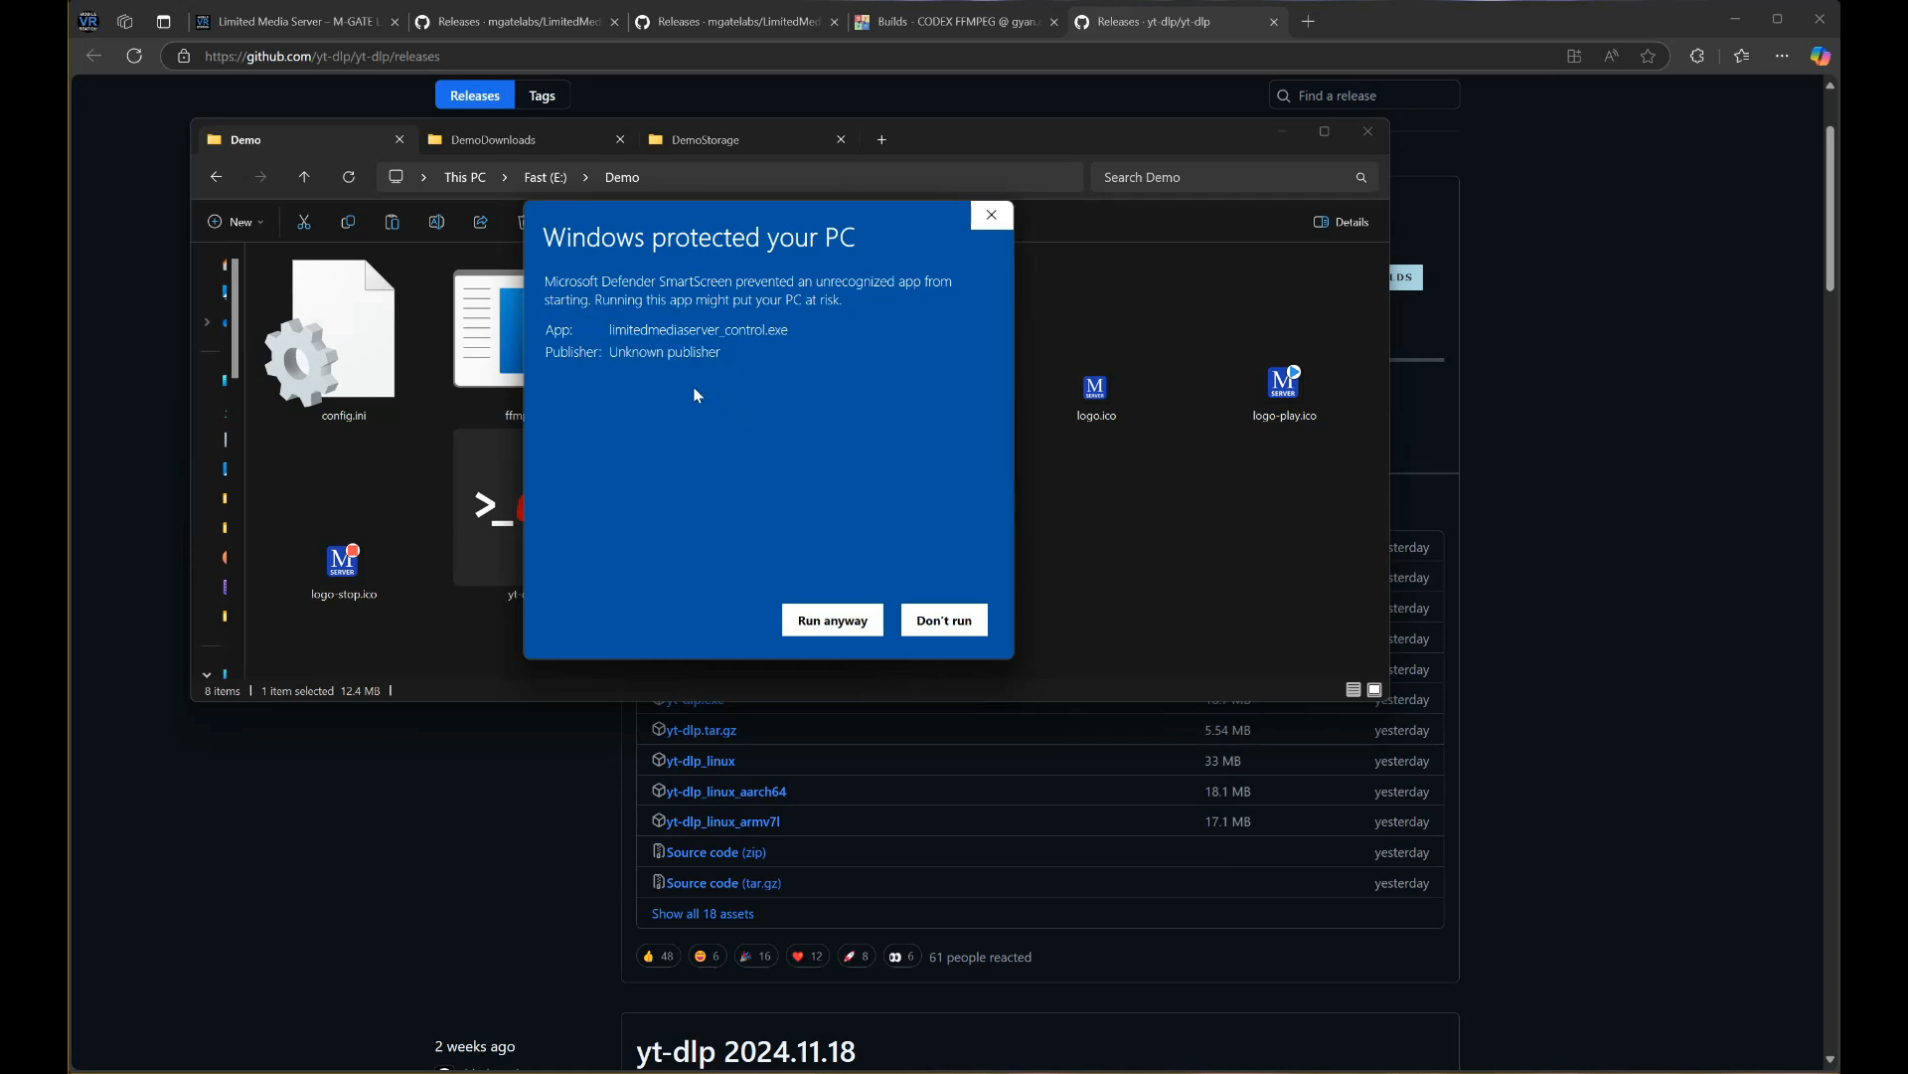
mouse_move(626, 351)
left_mouse_down()
mouse_move(721, 355)
mouse_move(579, 348)
mouse_move(619, 355)
left_mouse_up()
left_click(619, 355)
left_click(833, 621)
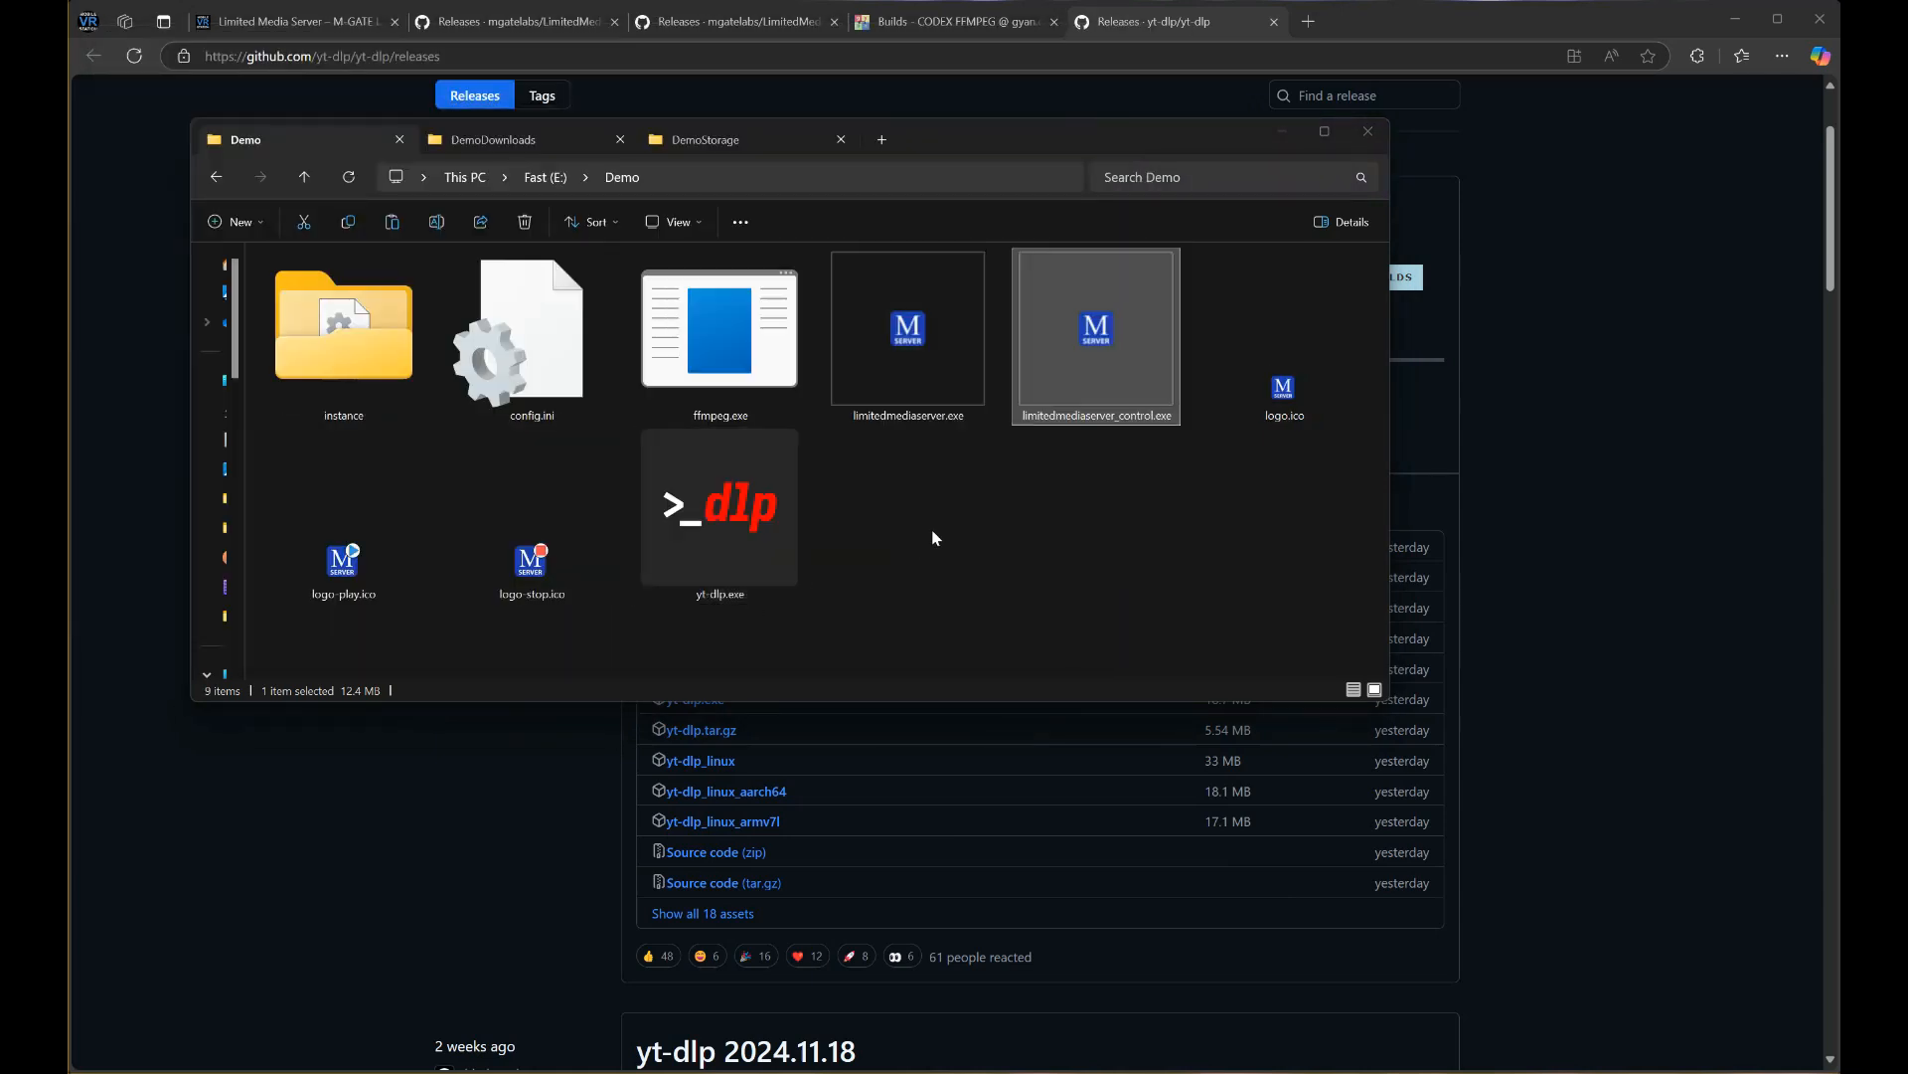
Close the File Explorer window and start a new browser tab
left_click(246, 381)
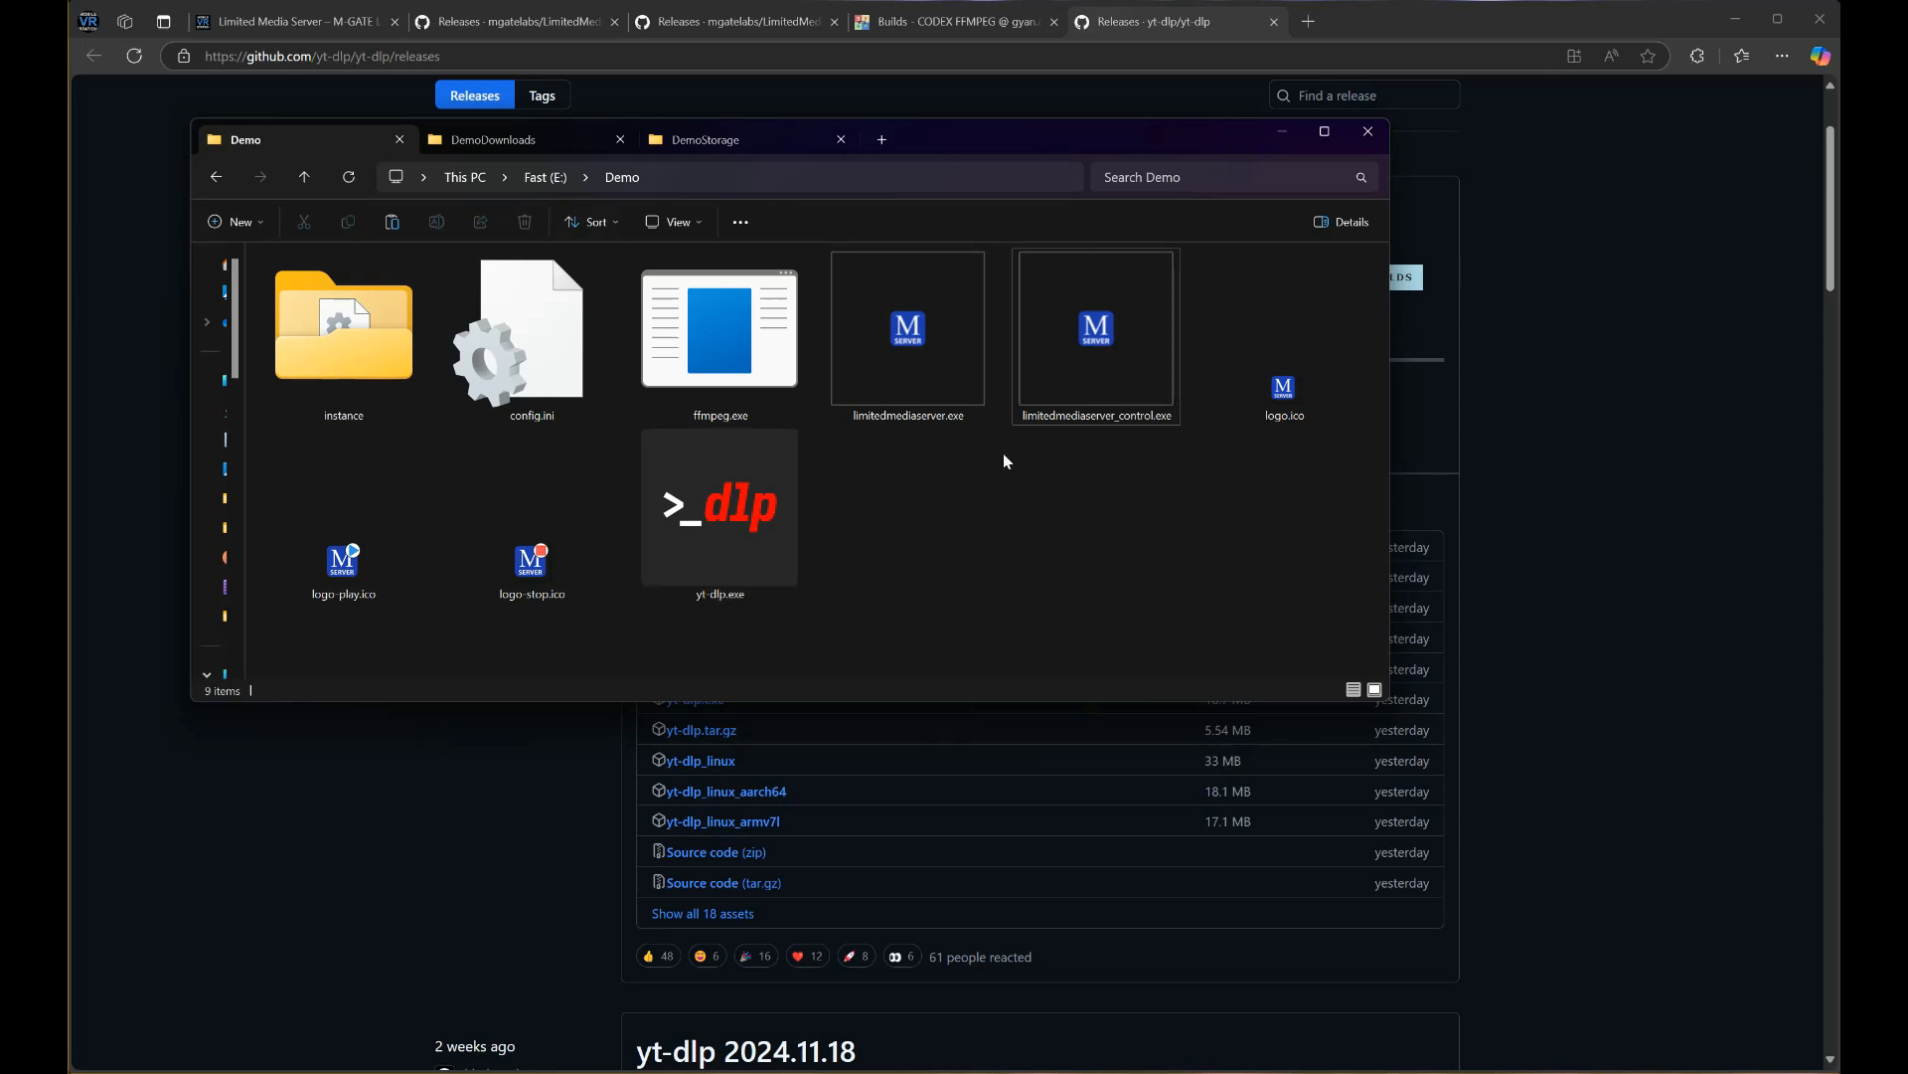
left_click(1366, 133)
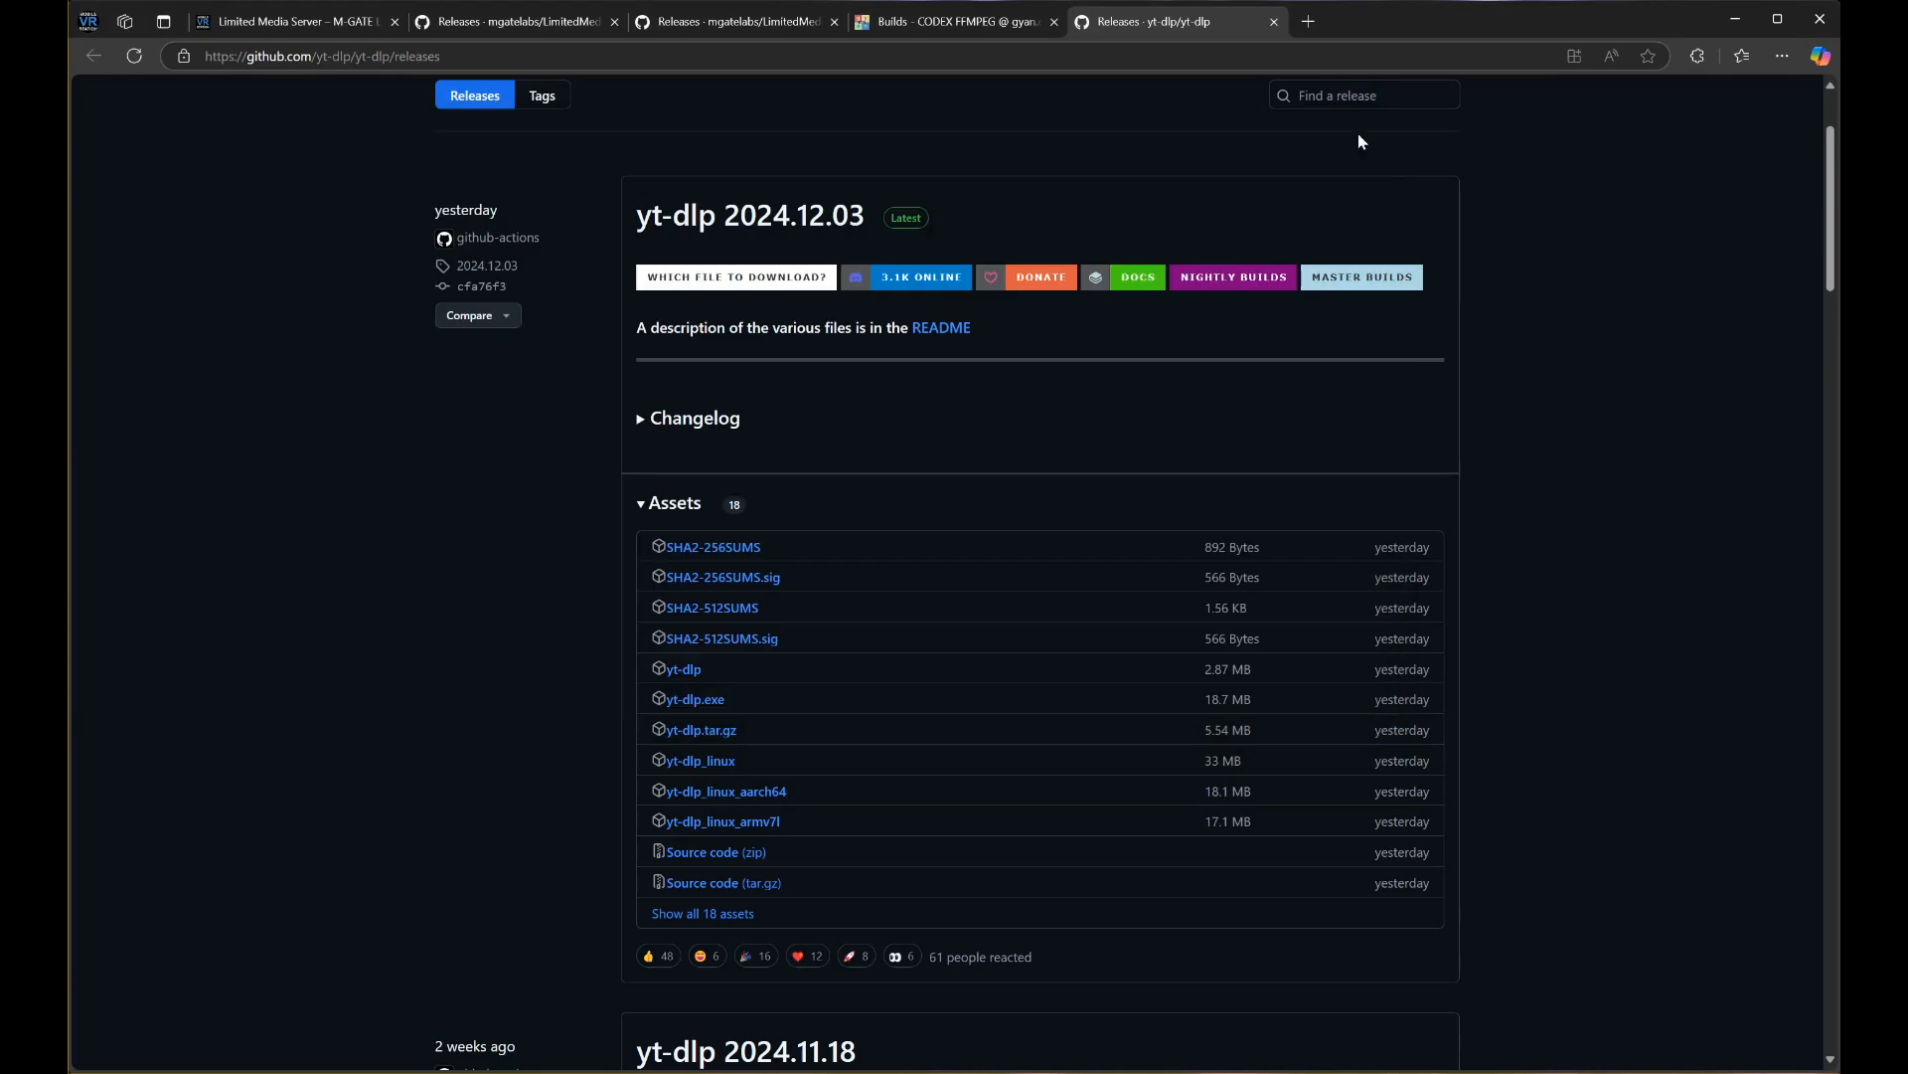
left_click(1305, 38)
Load the localhost dashboard and go to its Sign In page
type("loca")
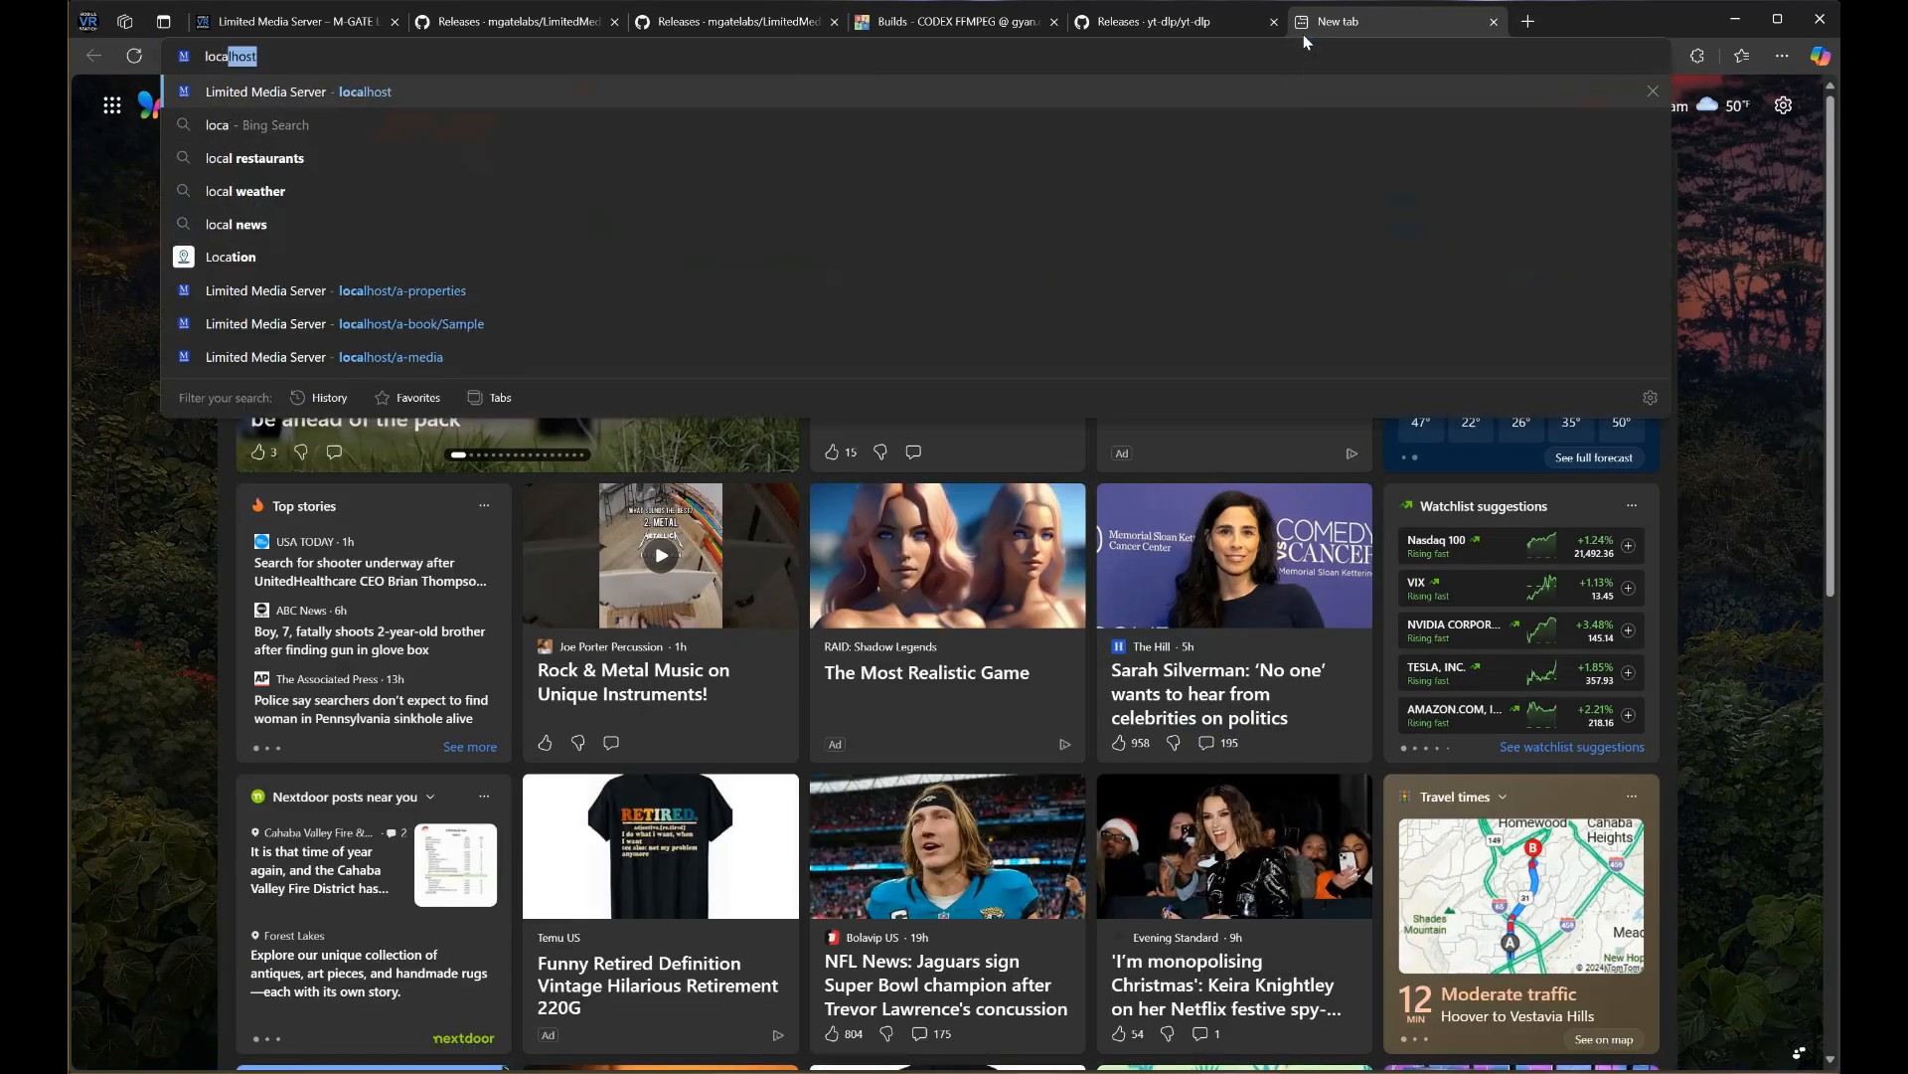
type("lhost")
key("Return")
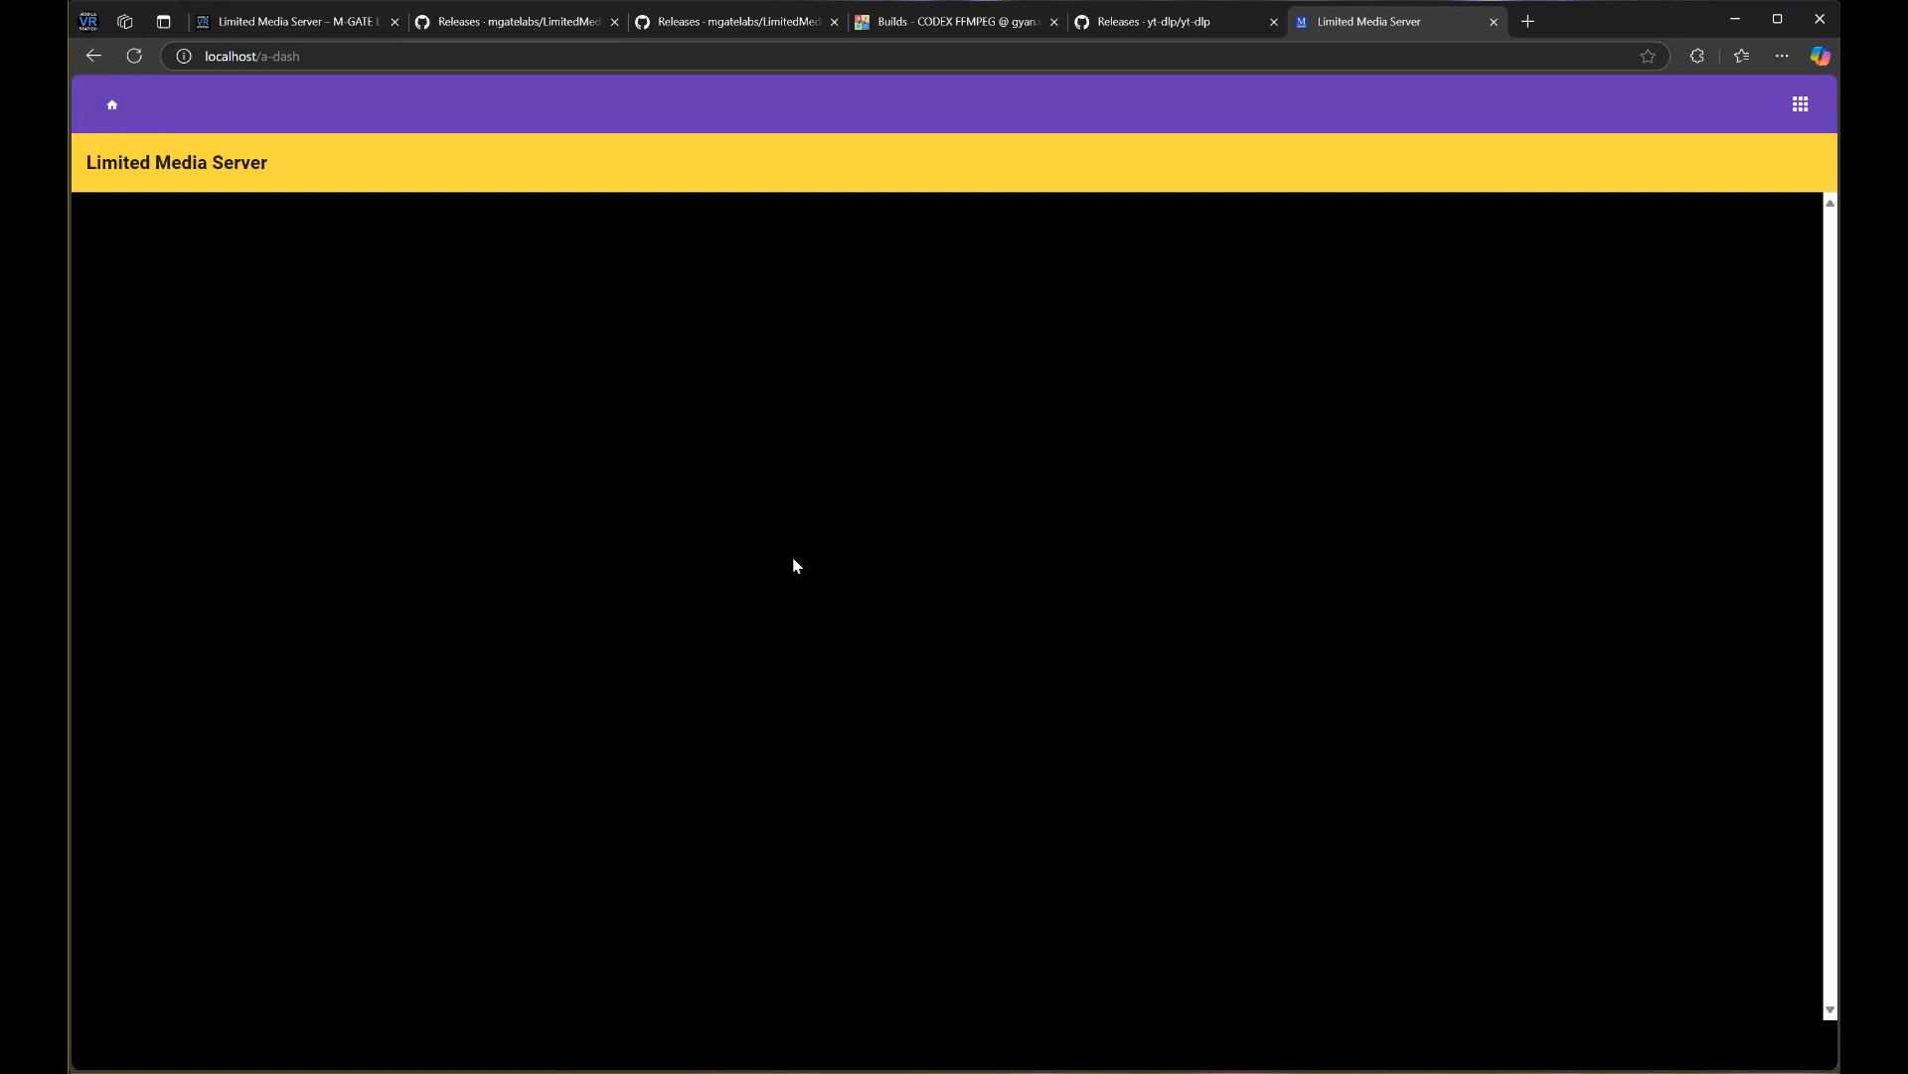
left_click(1799, 104)
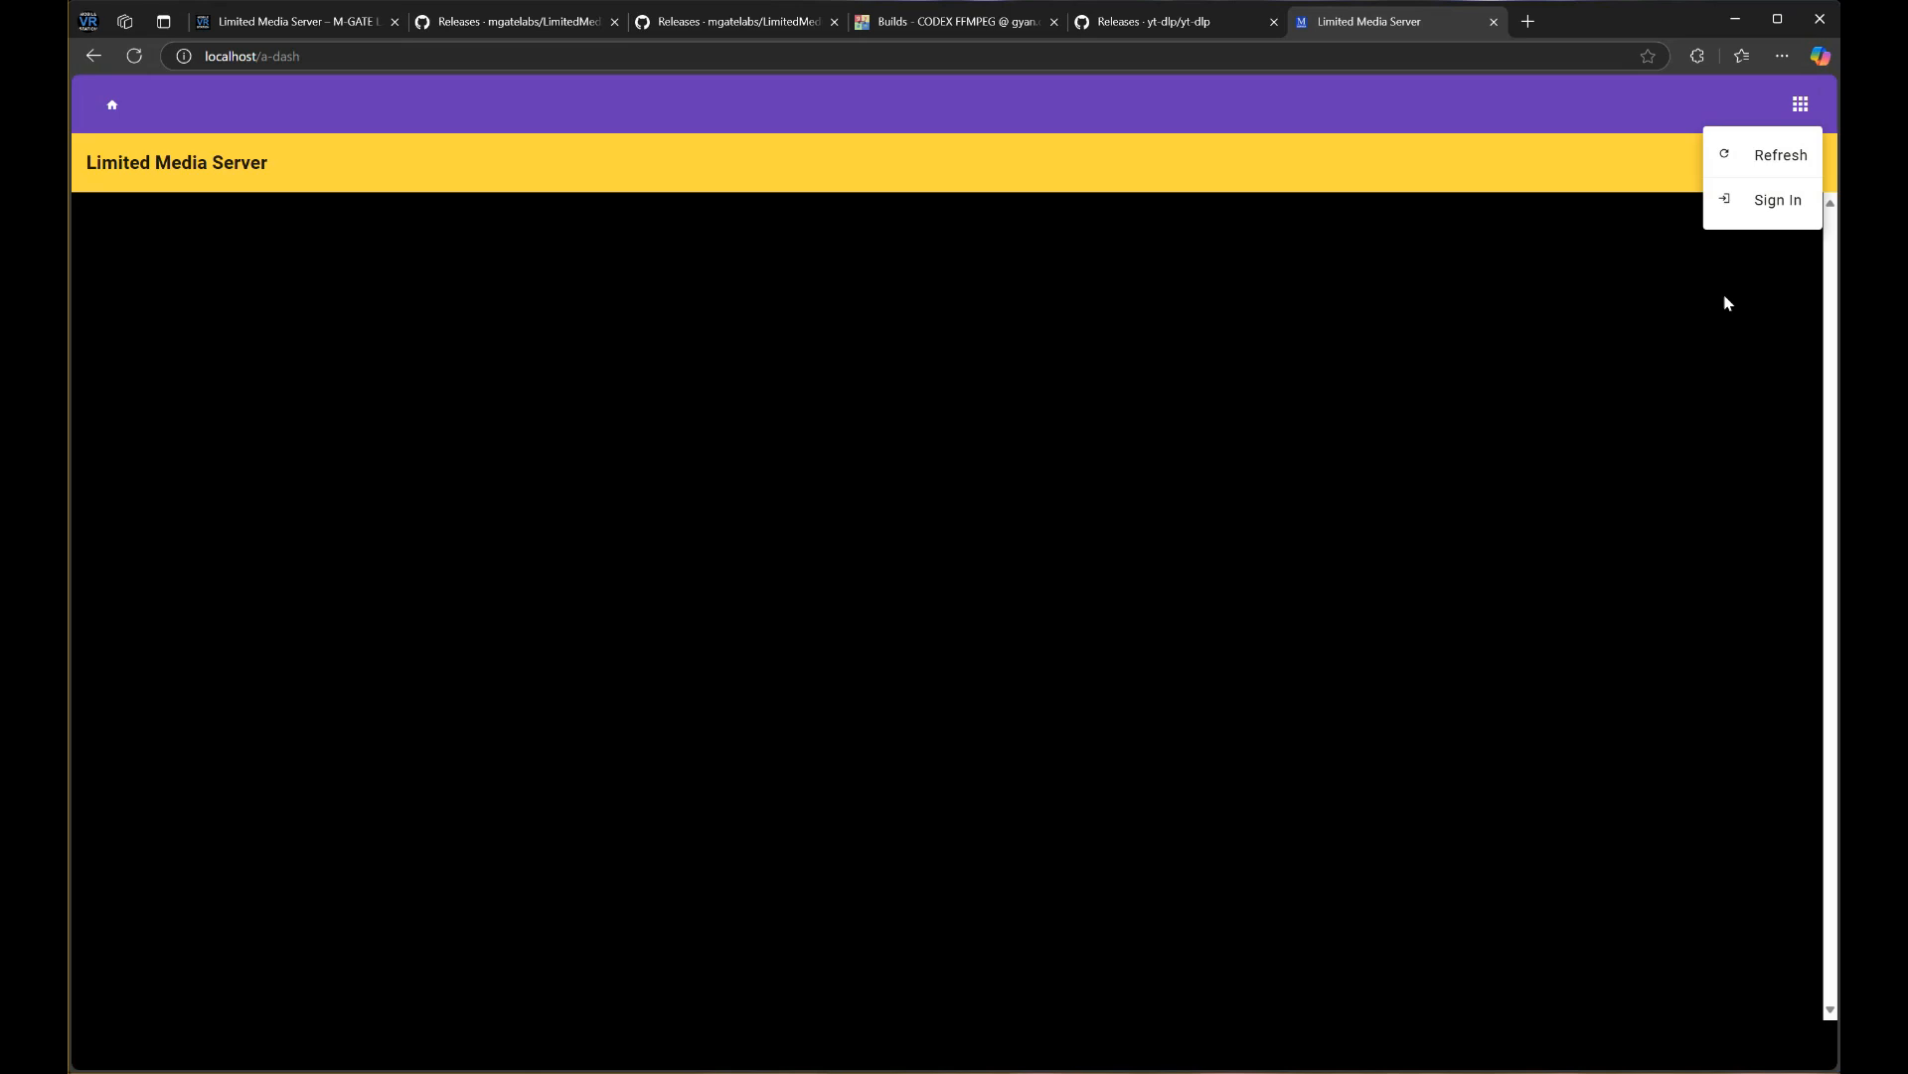
left_click(1767, 198)
Log in with the administrator account's email and password
left_click(568, 218)
type("admin")
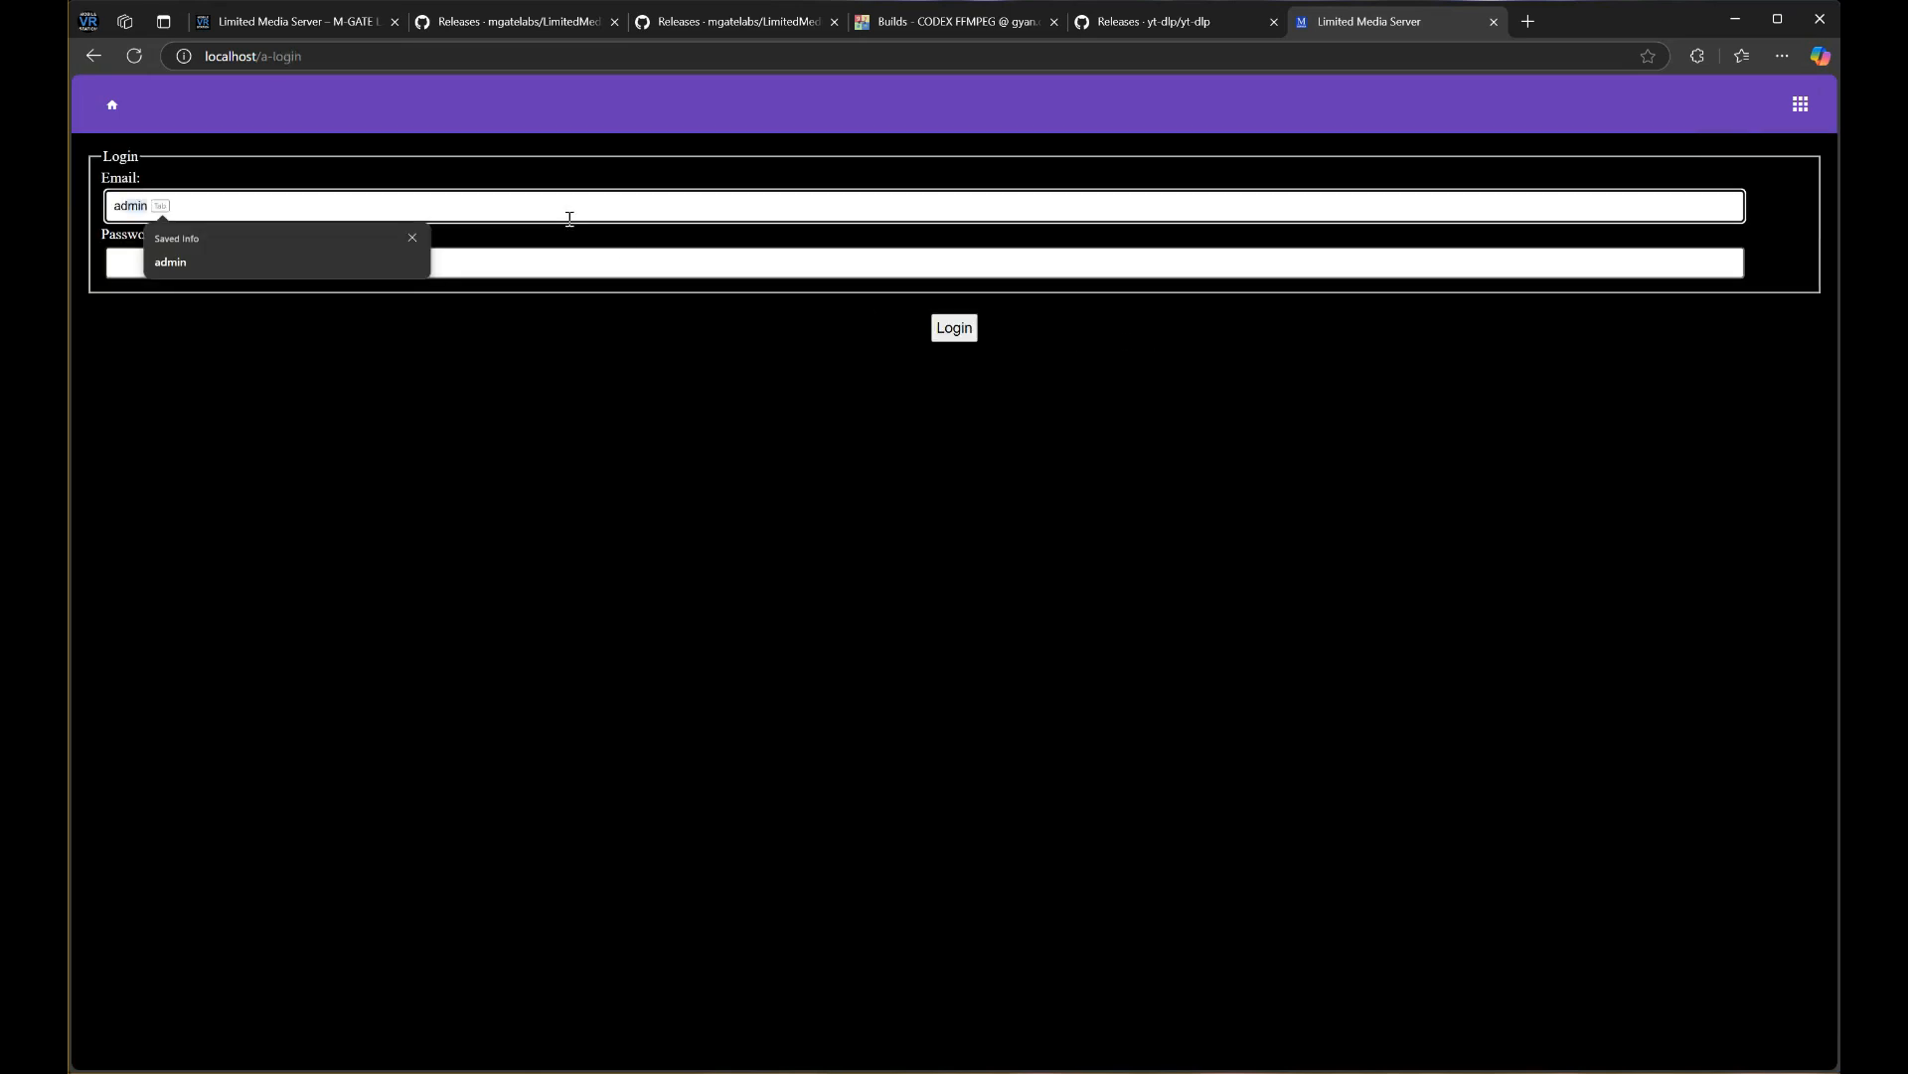
key("Tab")
type("admin")
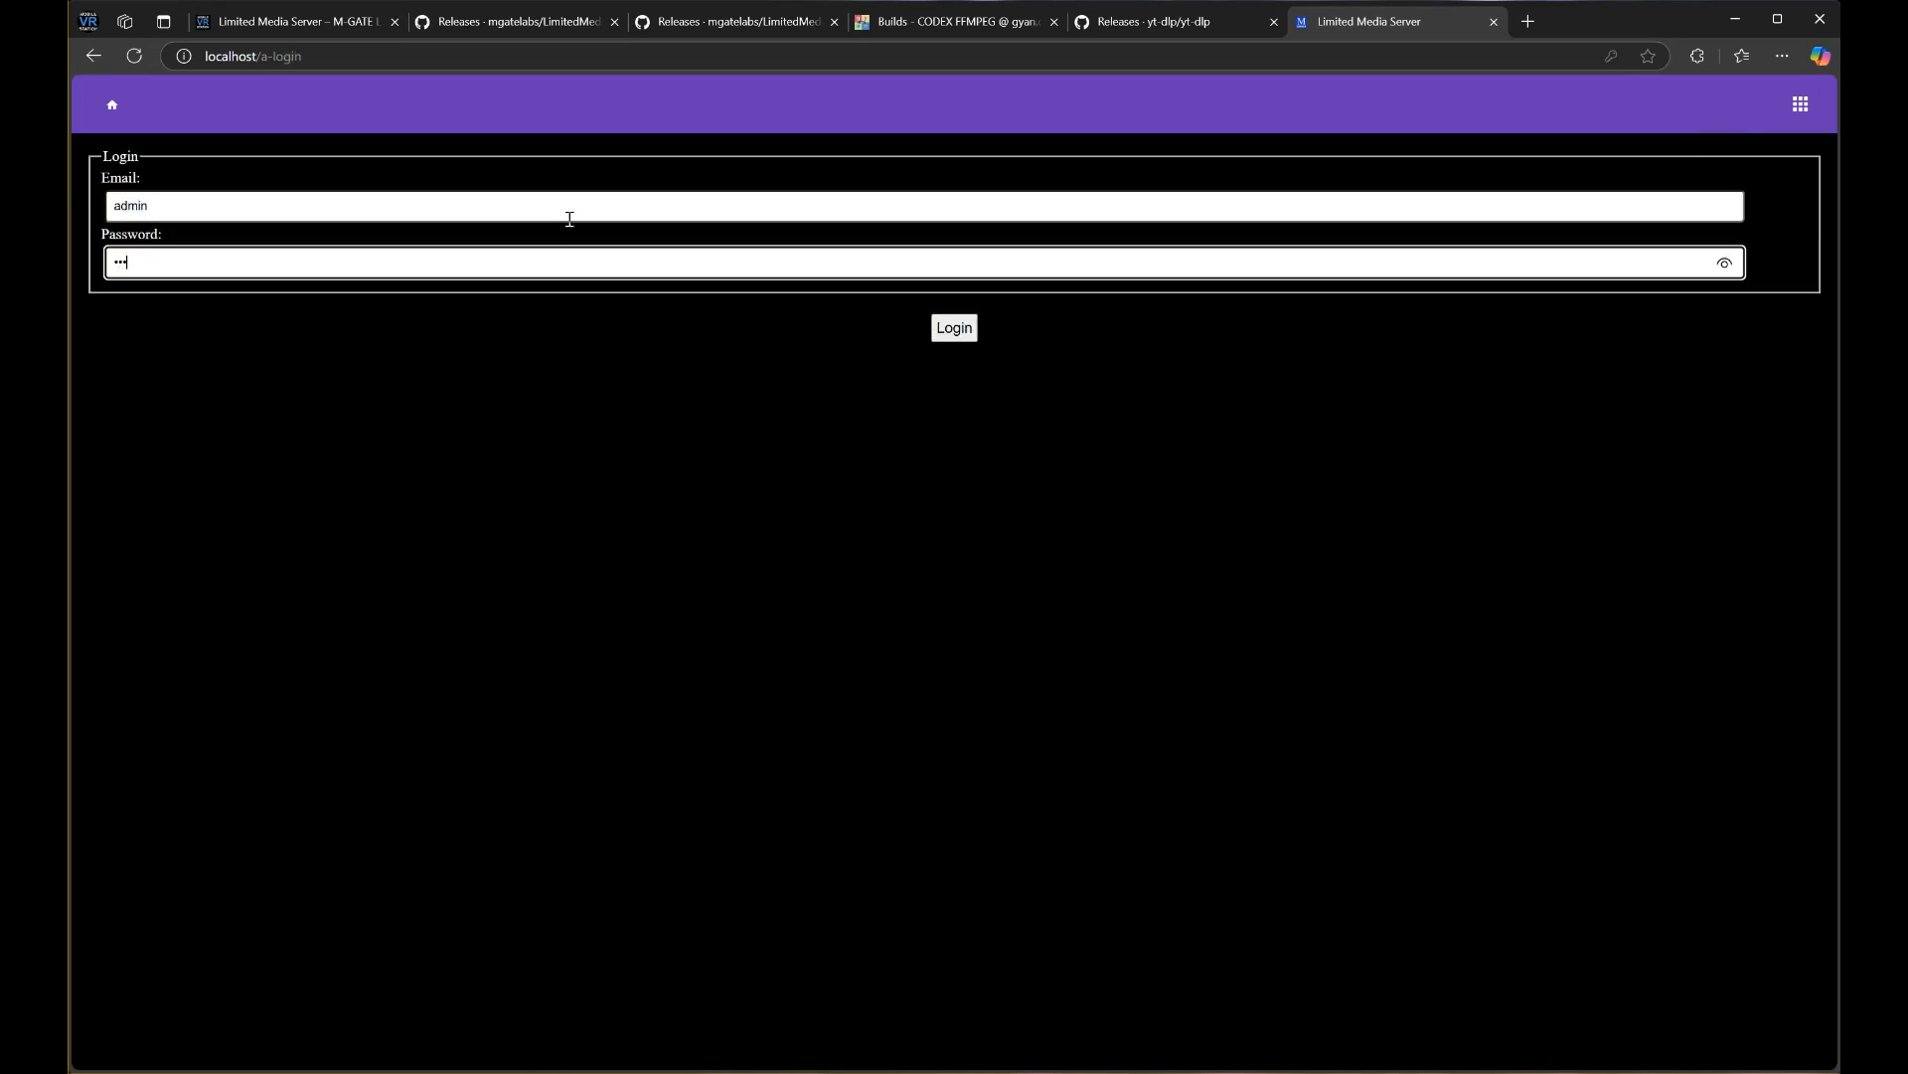
key("Return")
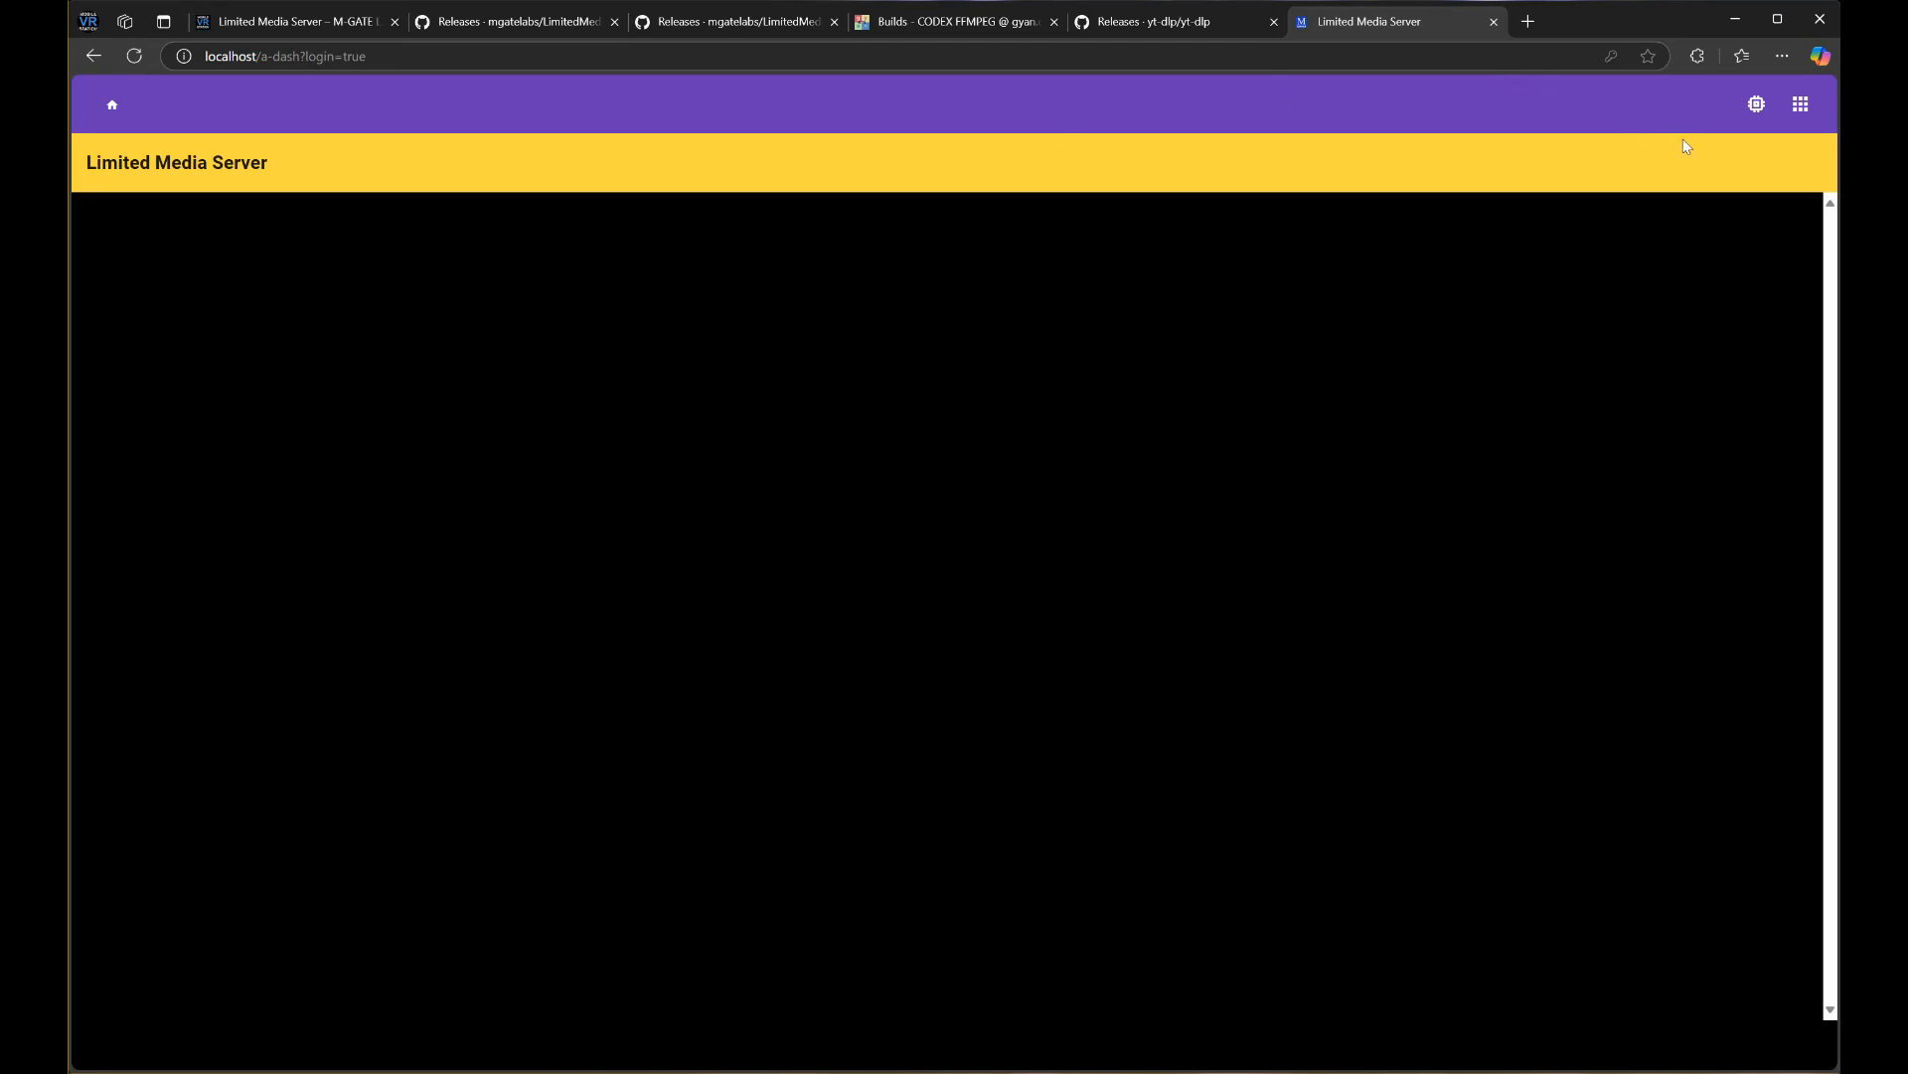
Set SERVER.MEDIA.ARCHIVE.FOLDER to E:\DemoStorage\archive in the server Properties
left_click(1796, 105)
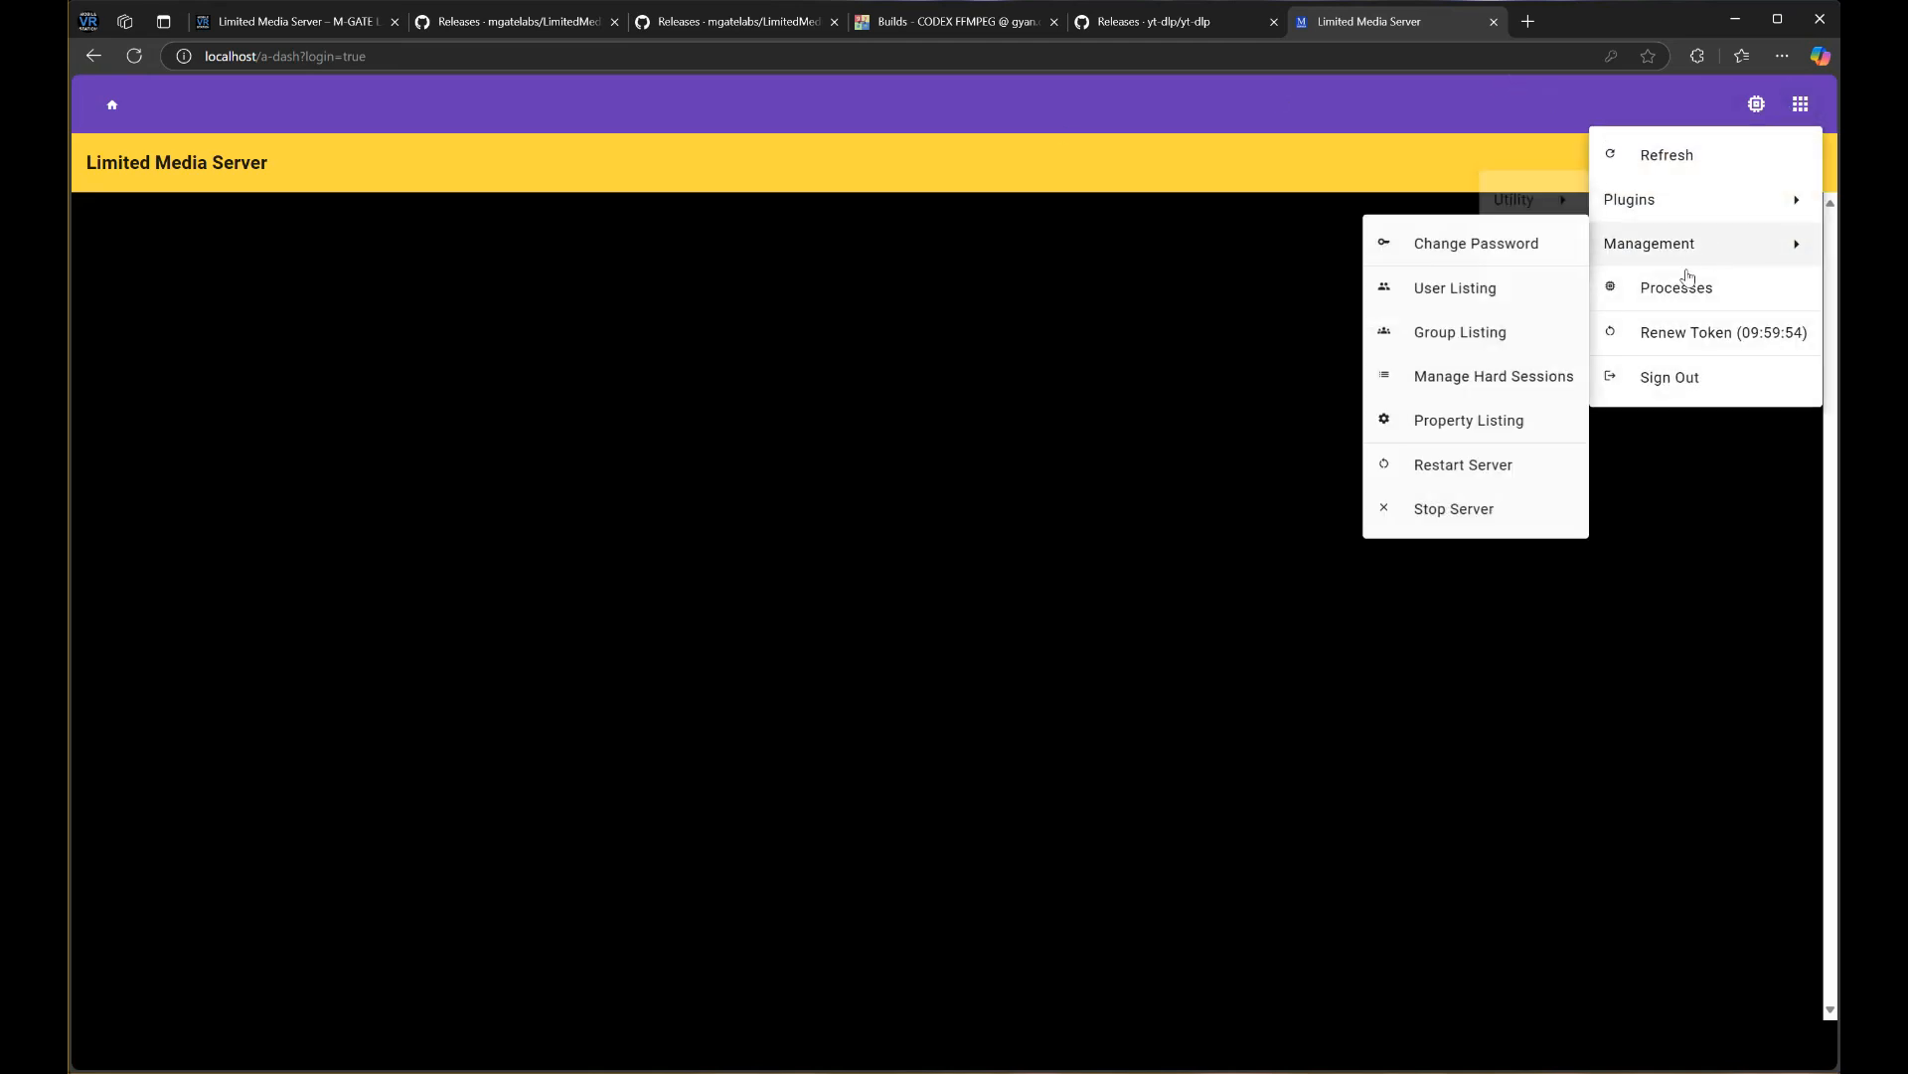
mouse_move(1658, 251)
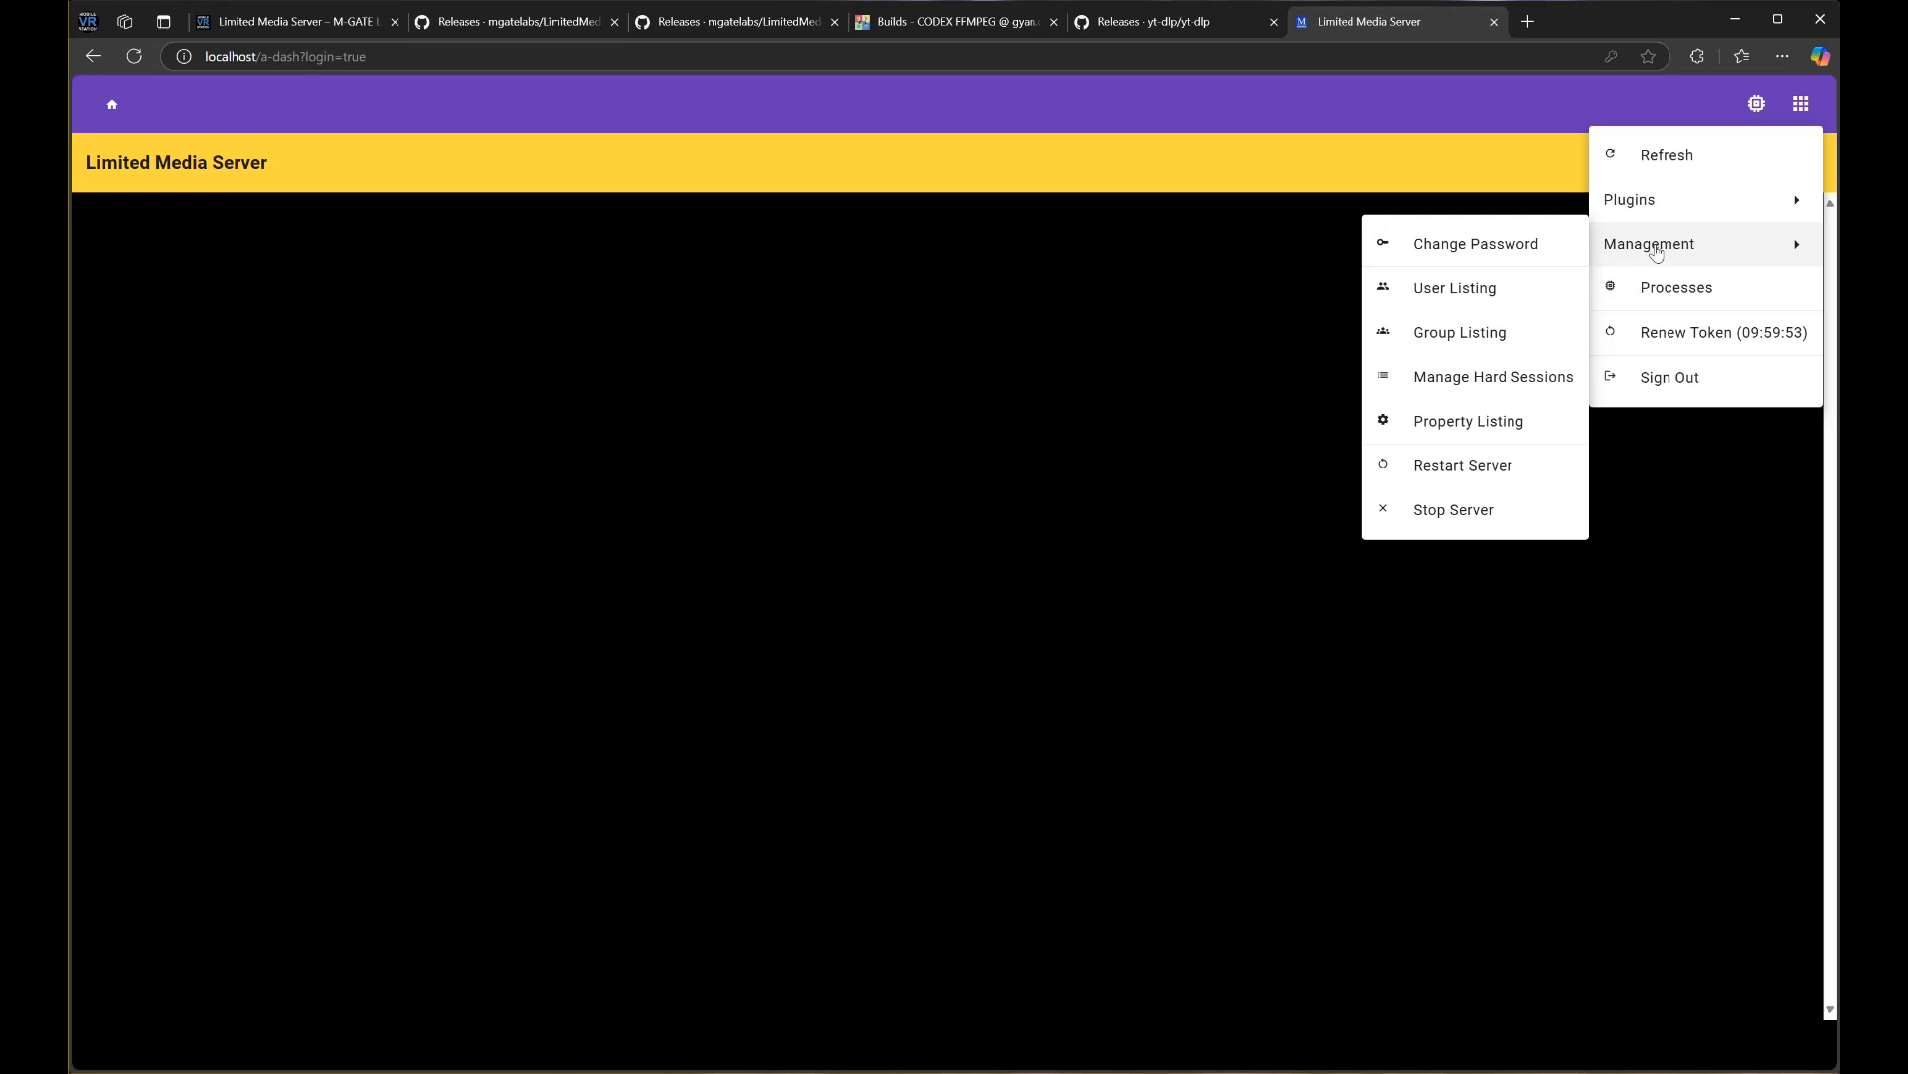
left_click(1500, 419)
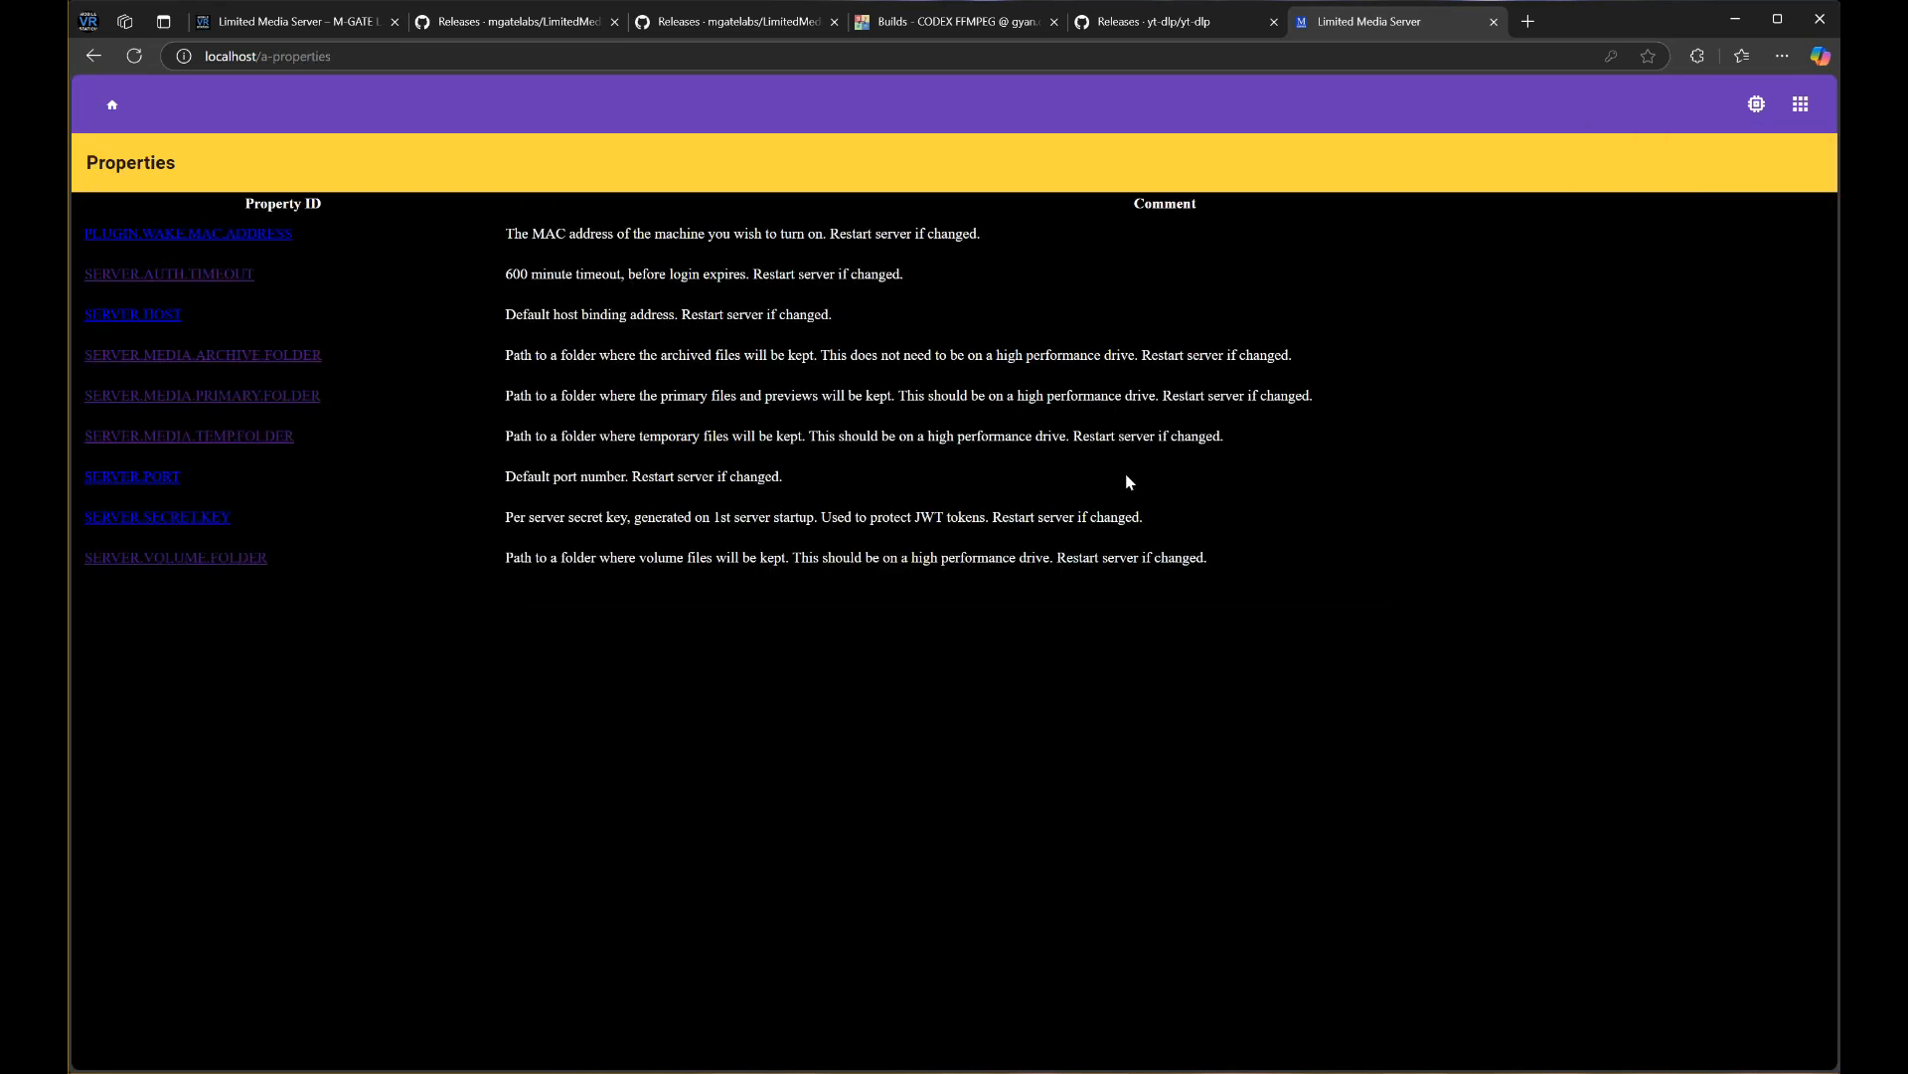
left_click(257, 357)
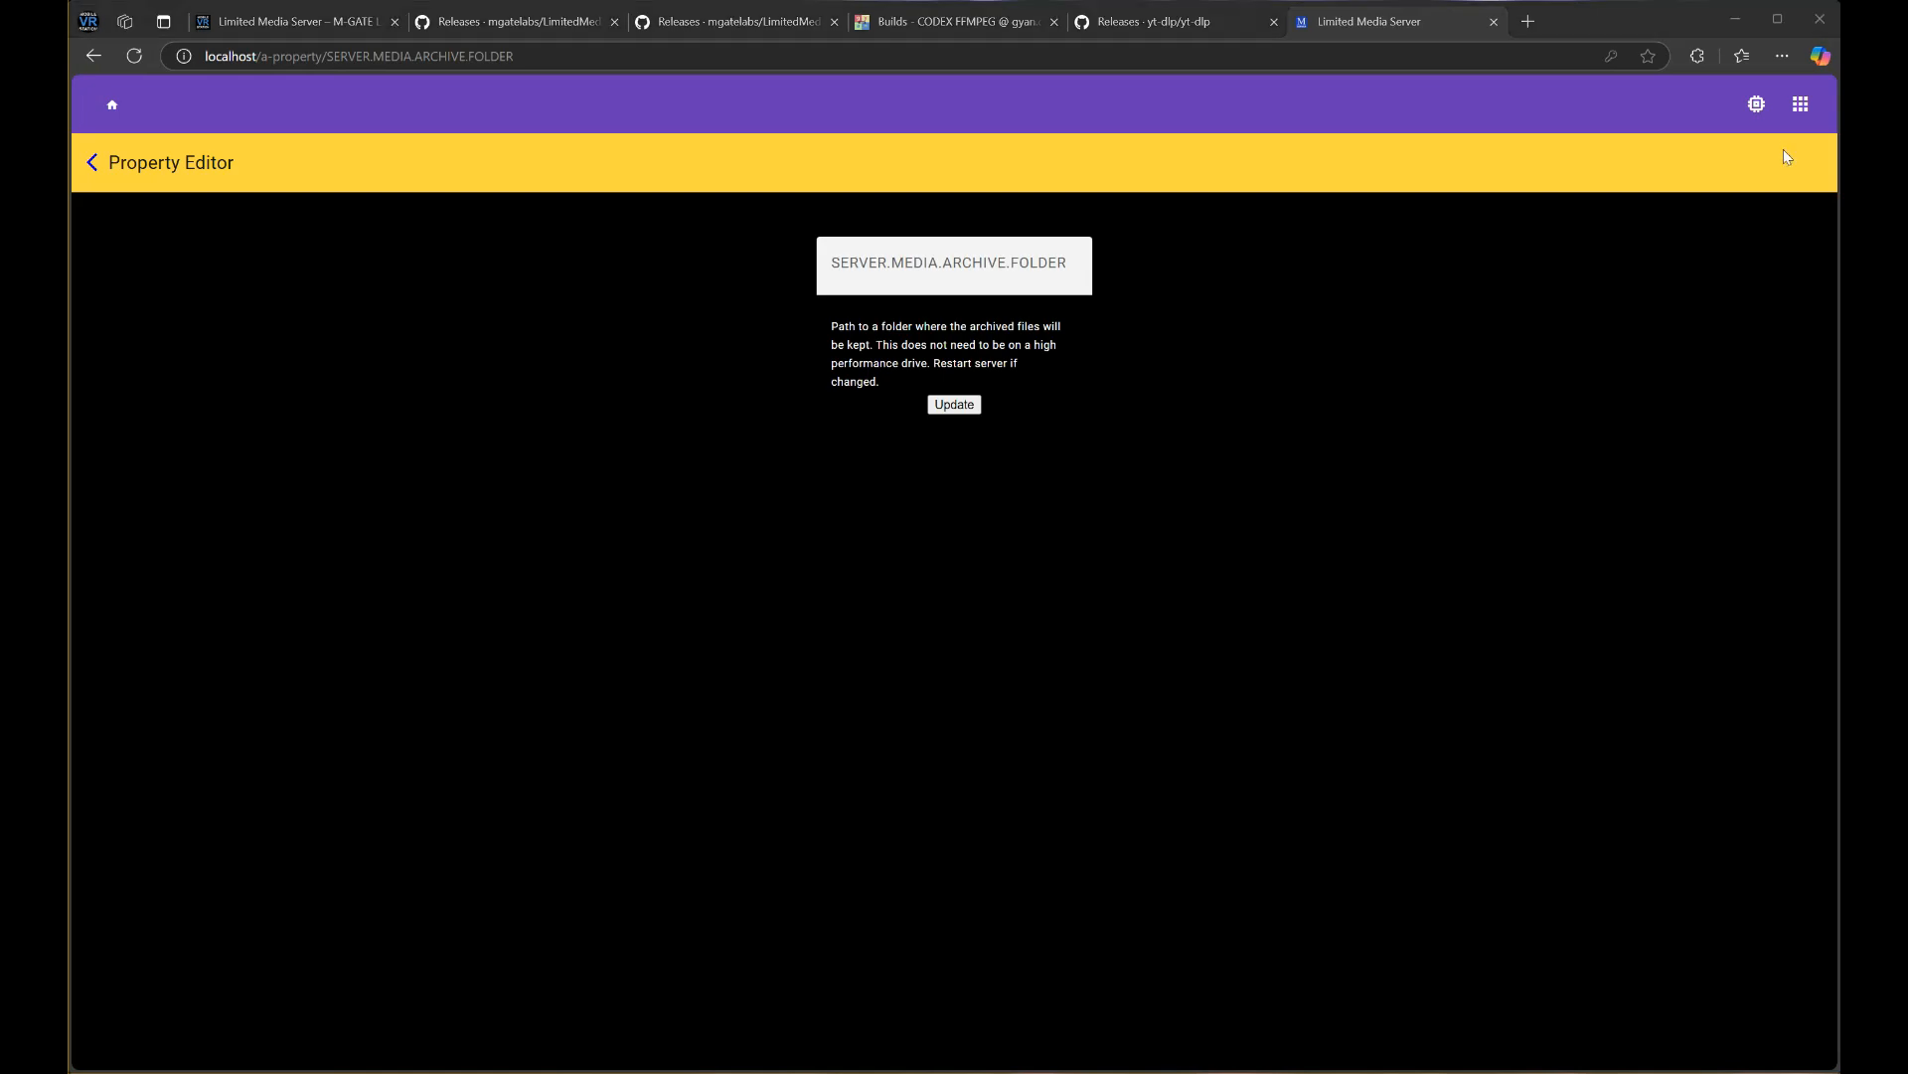
left_click(913, 288)
type("E:\\DemoStorage\\archive")
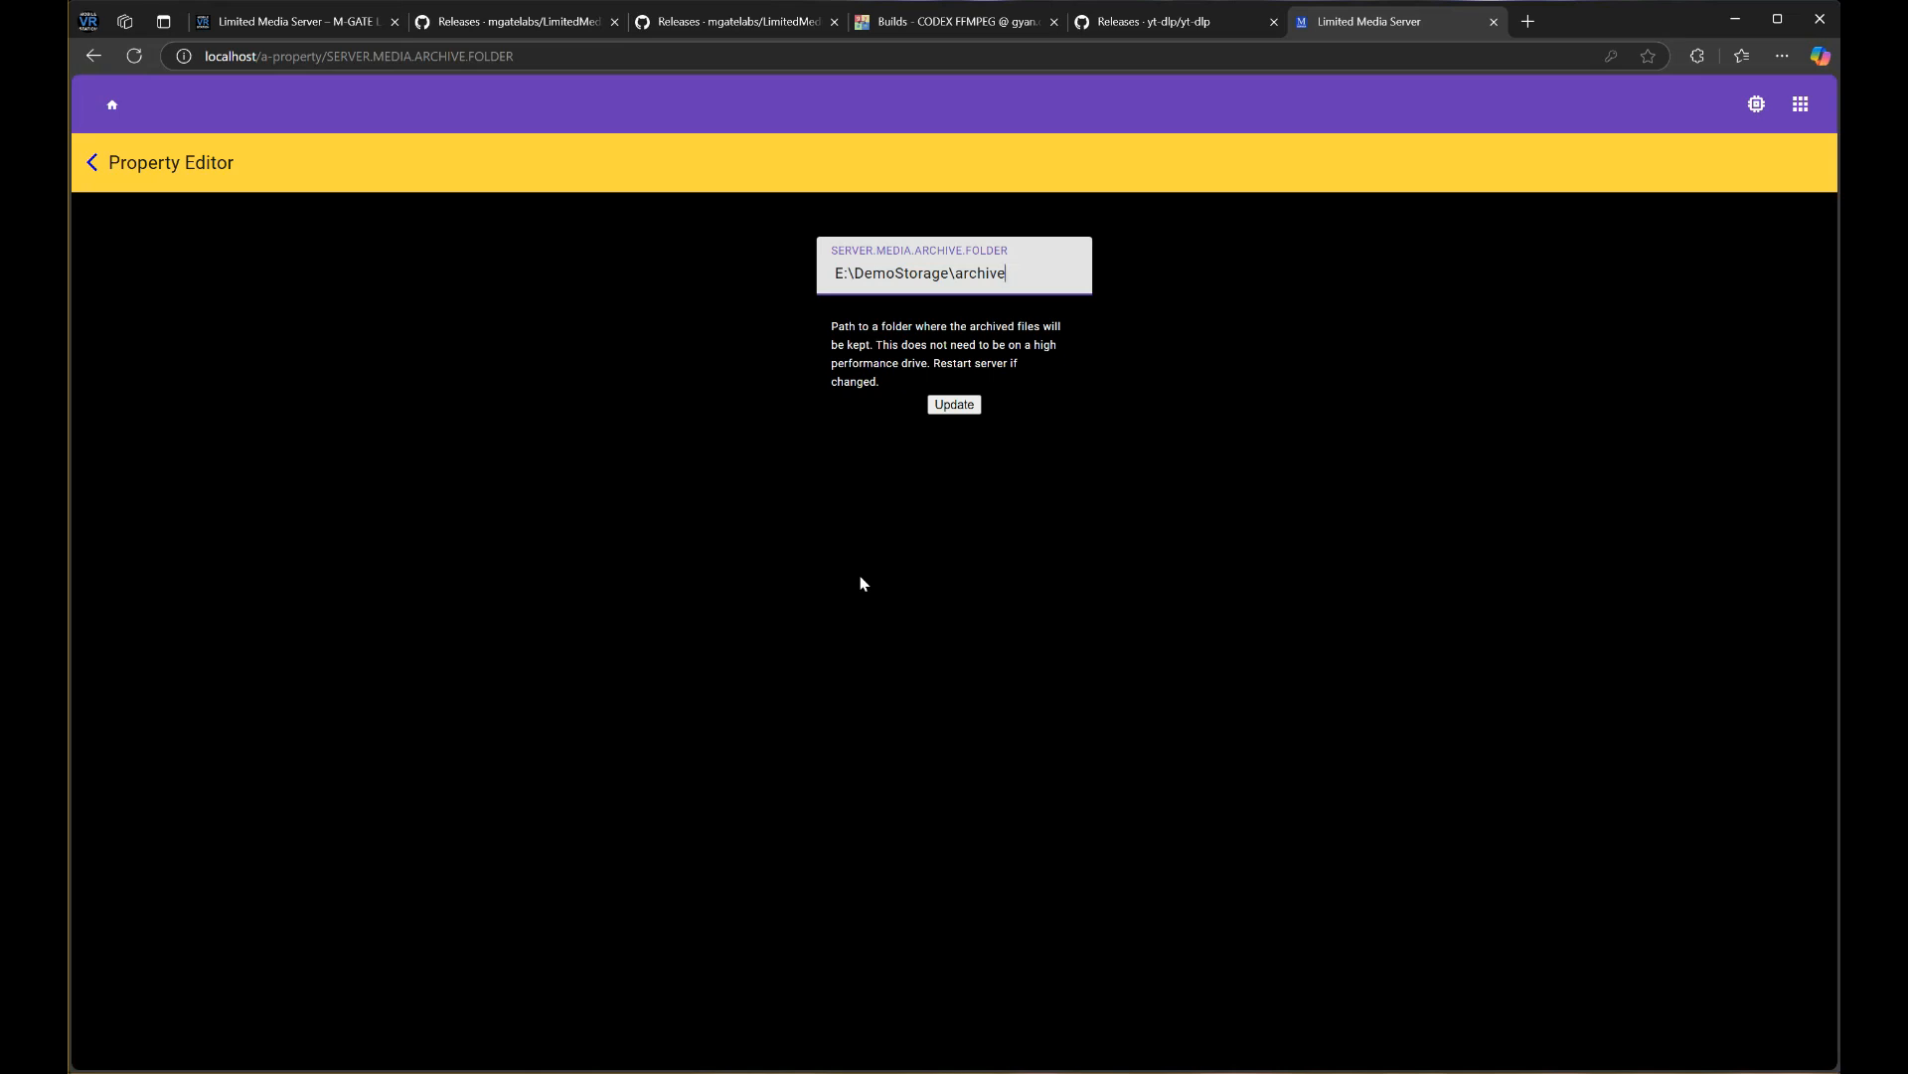
left_click(946, 407)
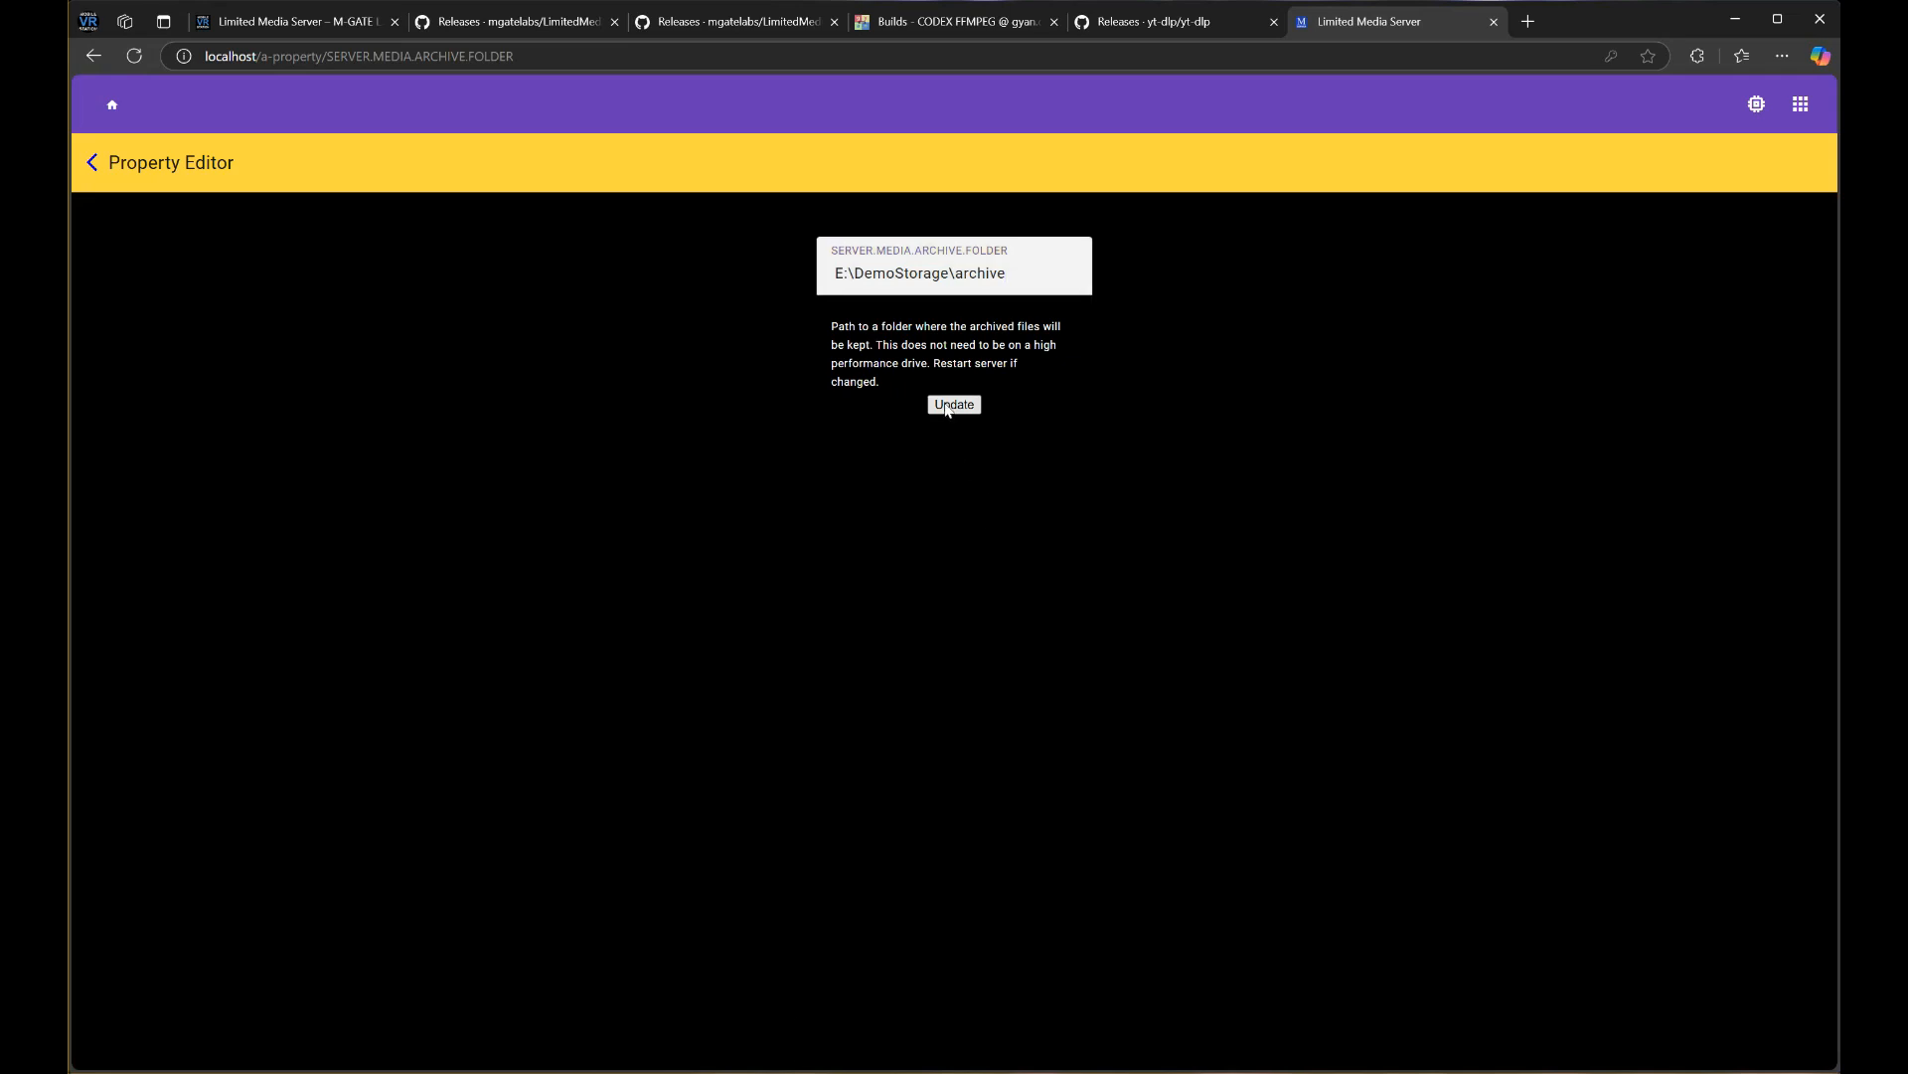
left_click(92, 163)
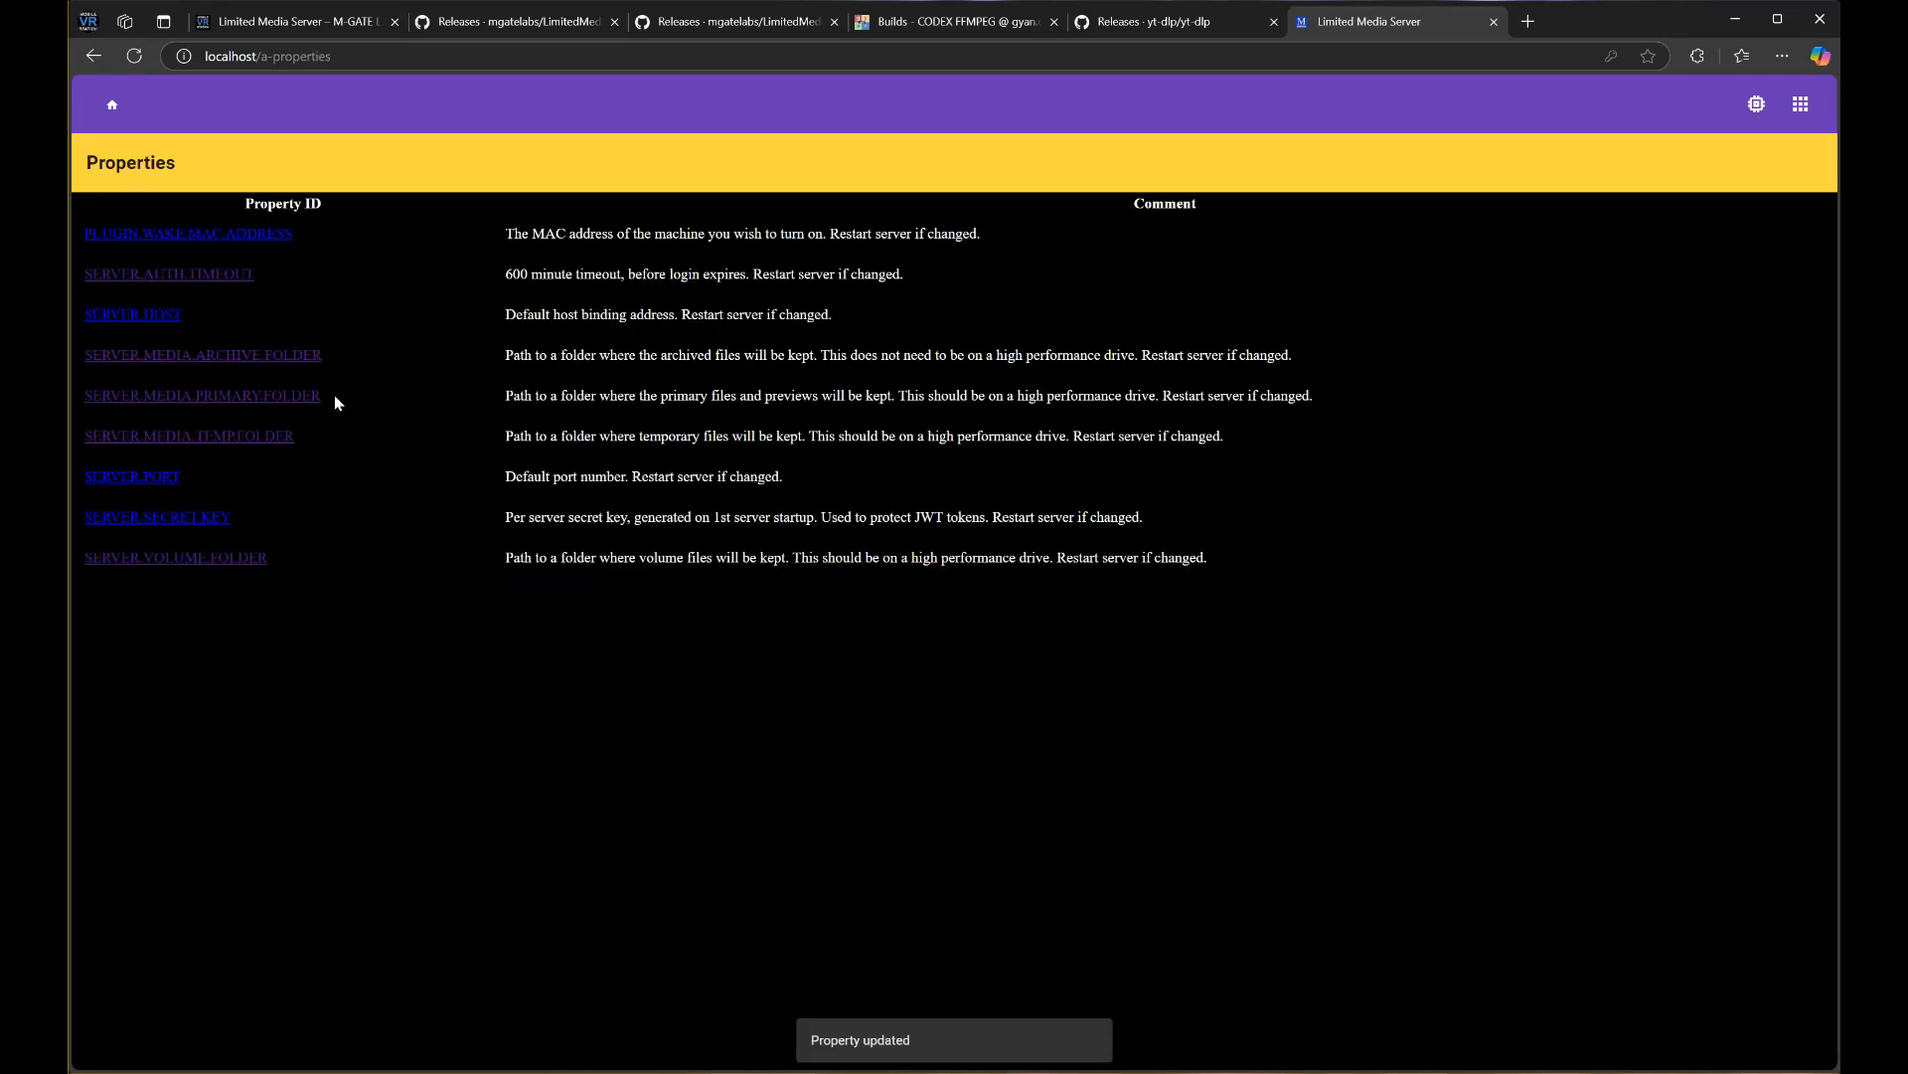
Set SERVER.MEDIA.PRIMARY.FOLDER to E:\DemoStorage\primary and go back to Properties
left_click(298, 396)
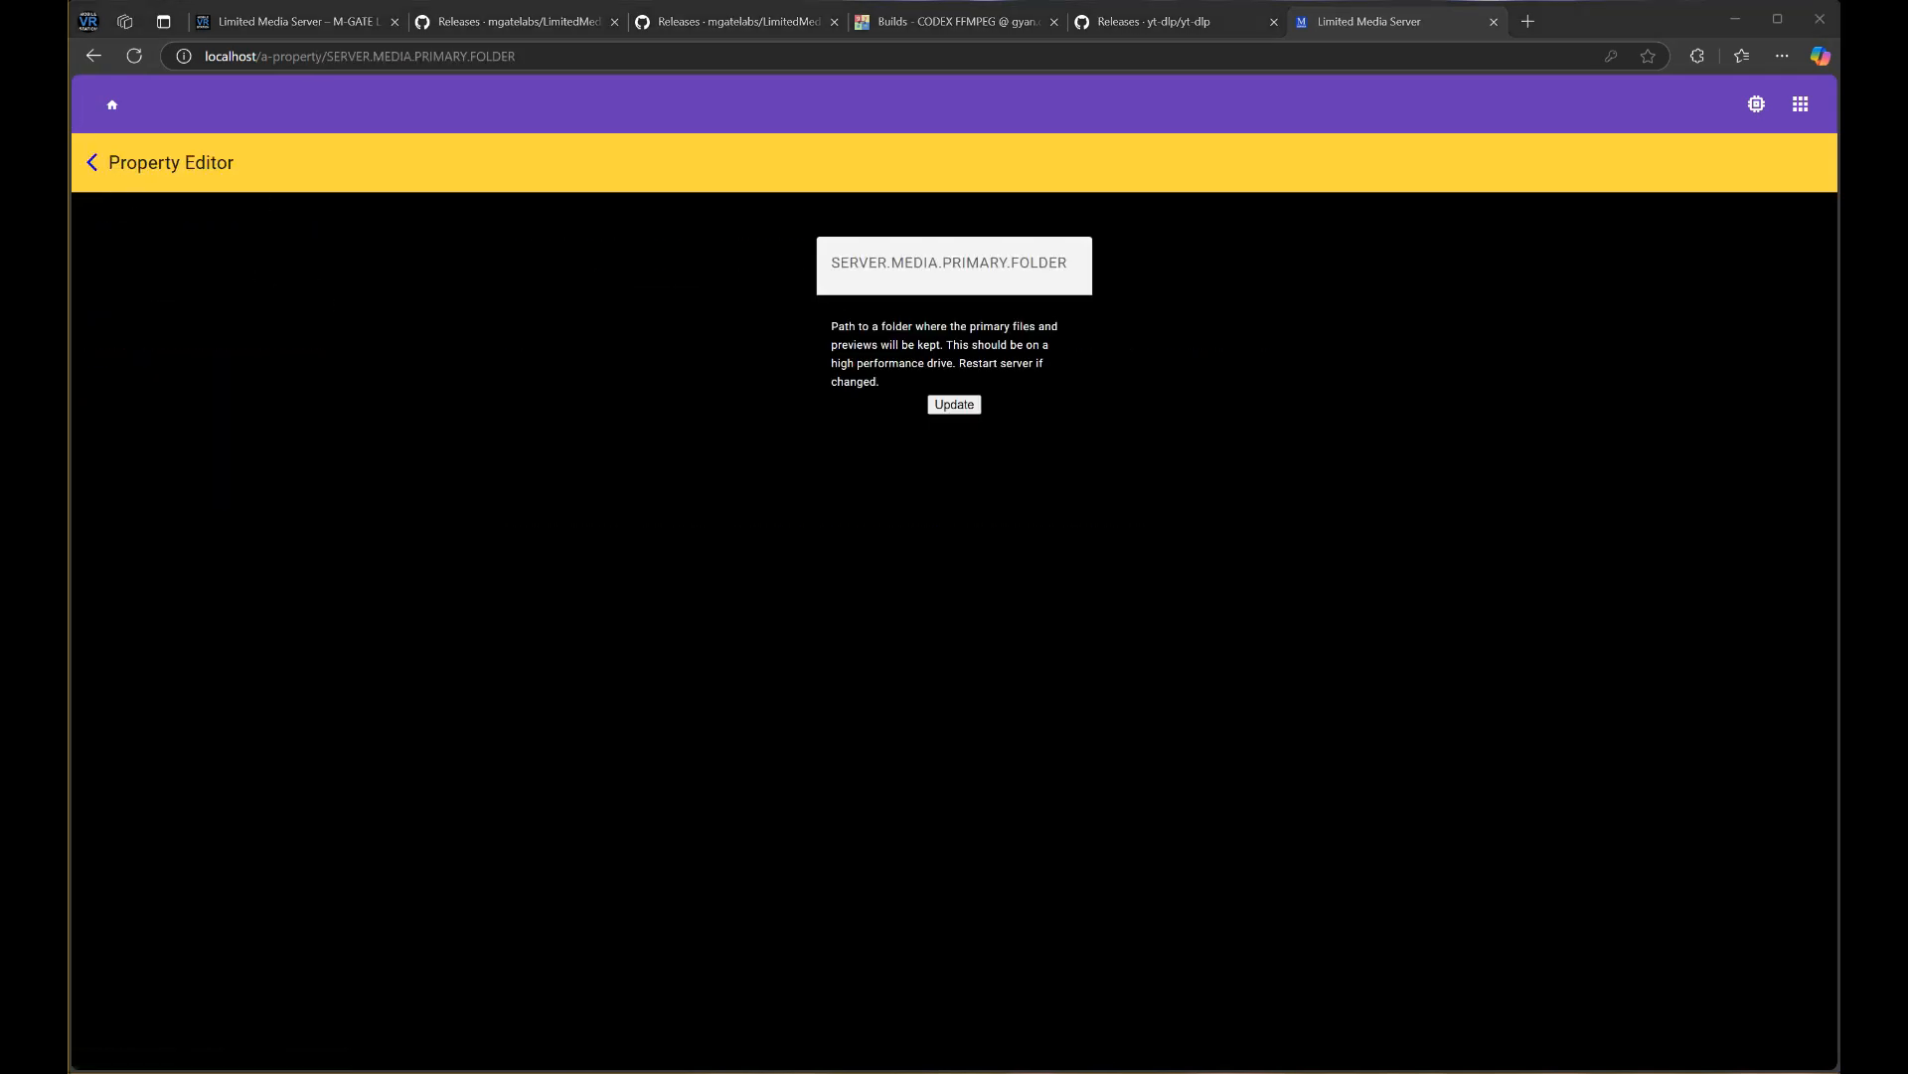
left_click(974, 257)
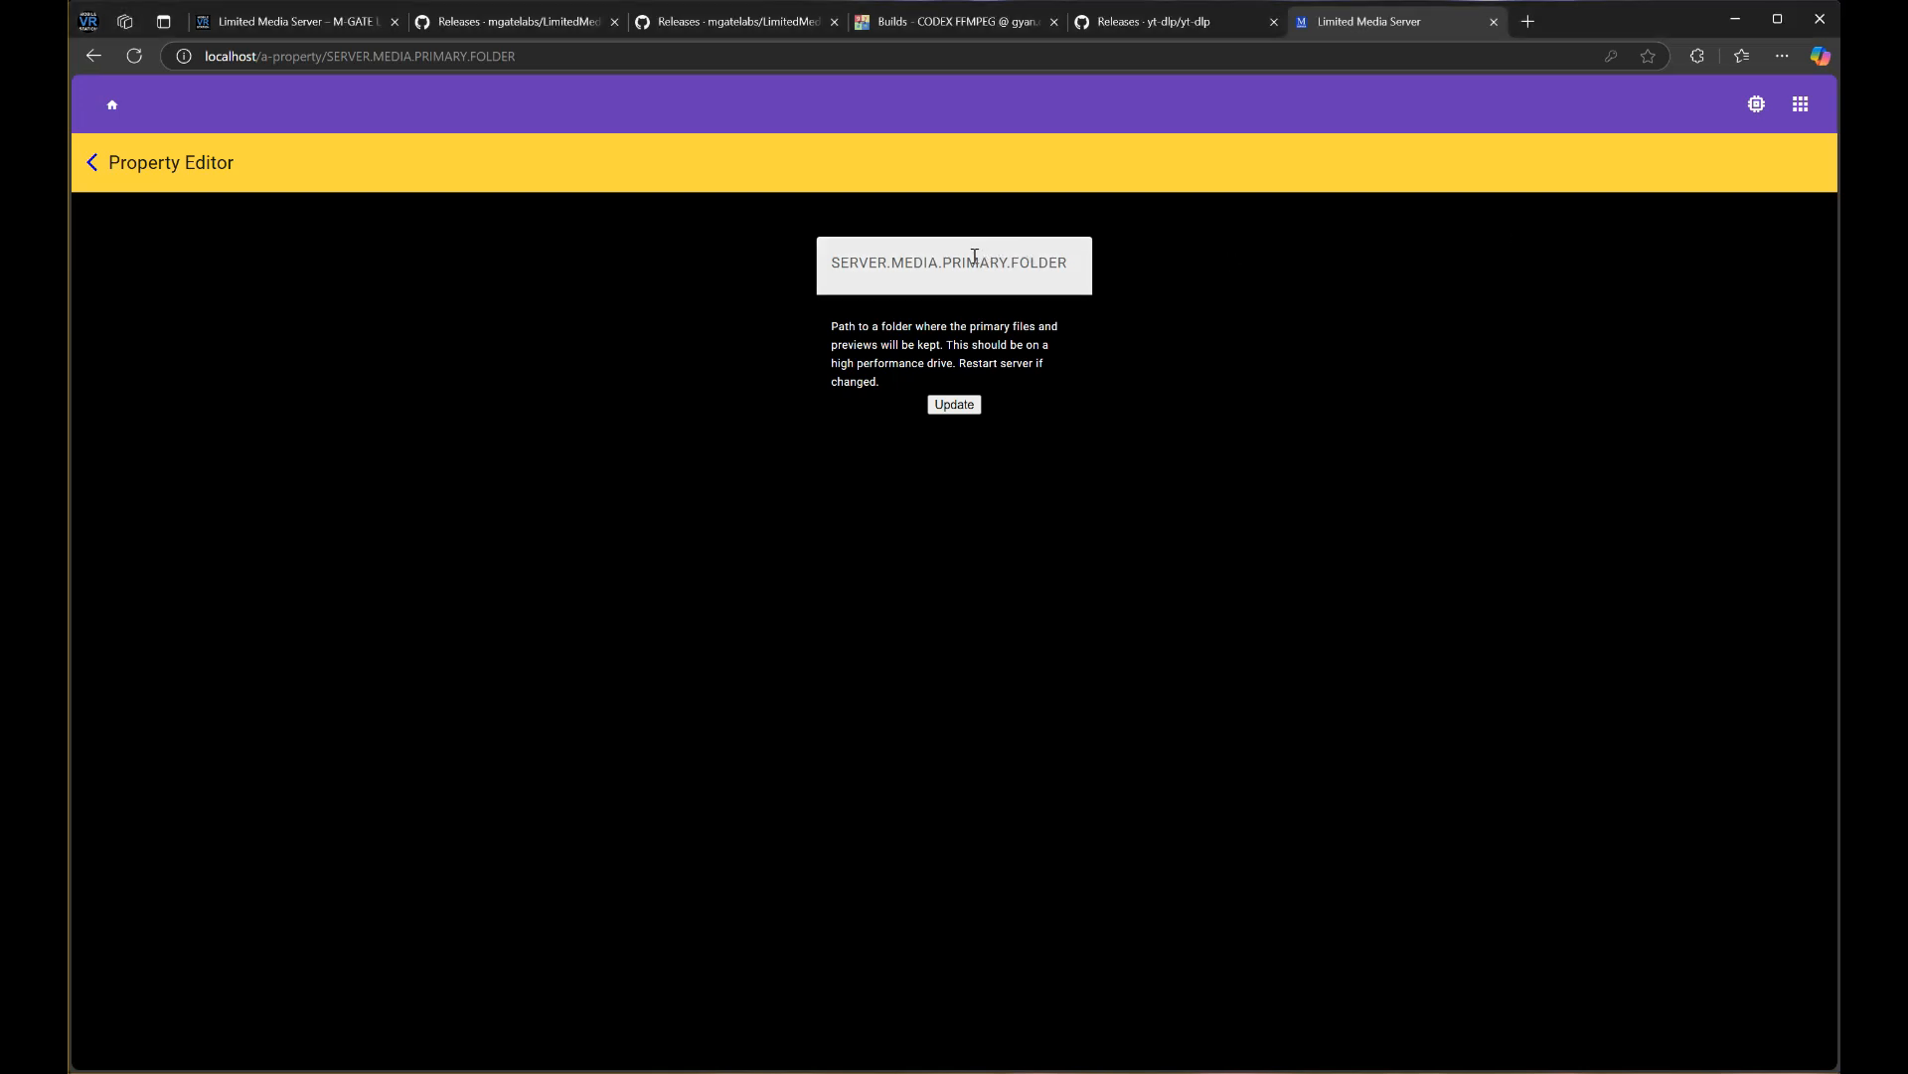
type("E:\\DemoStorage\\primary")
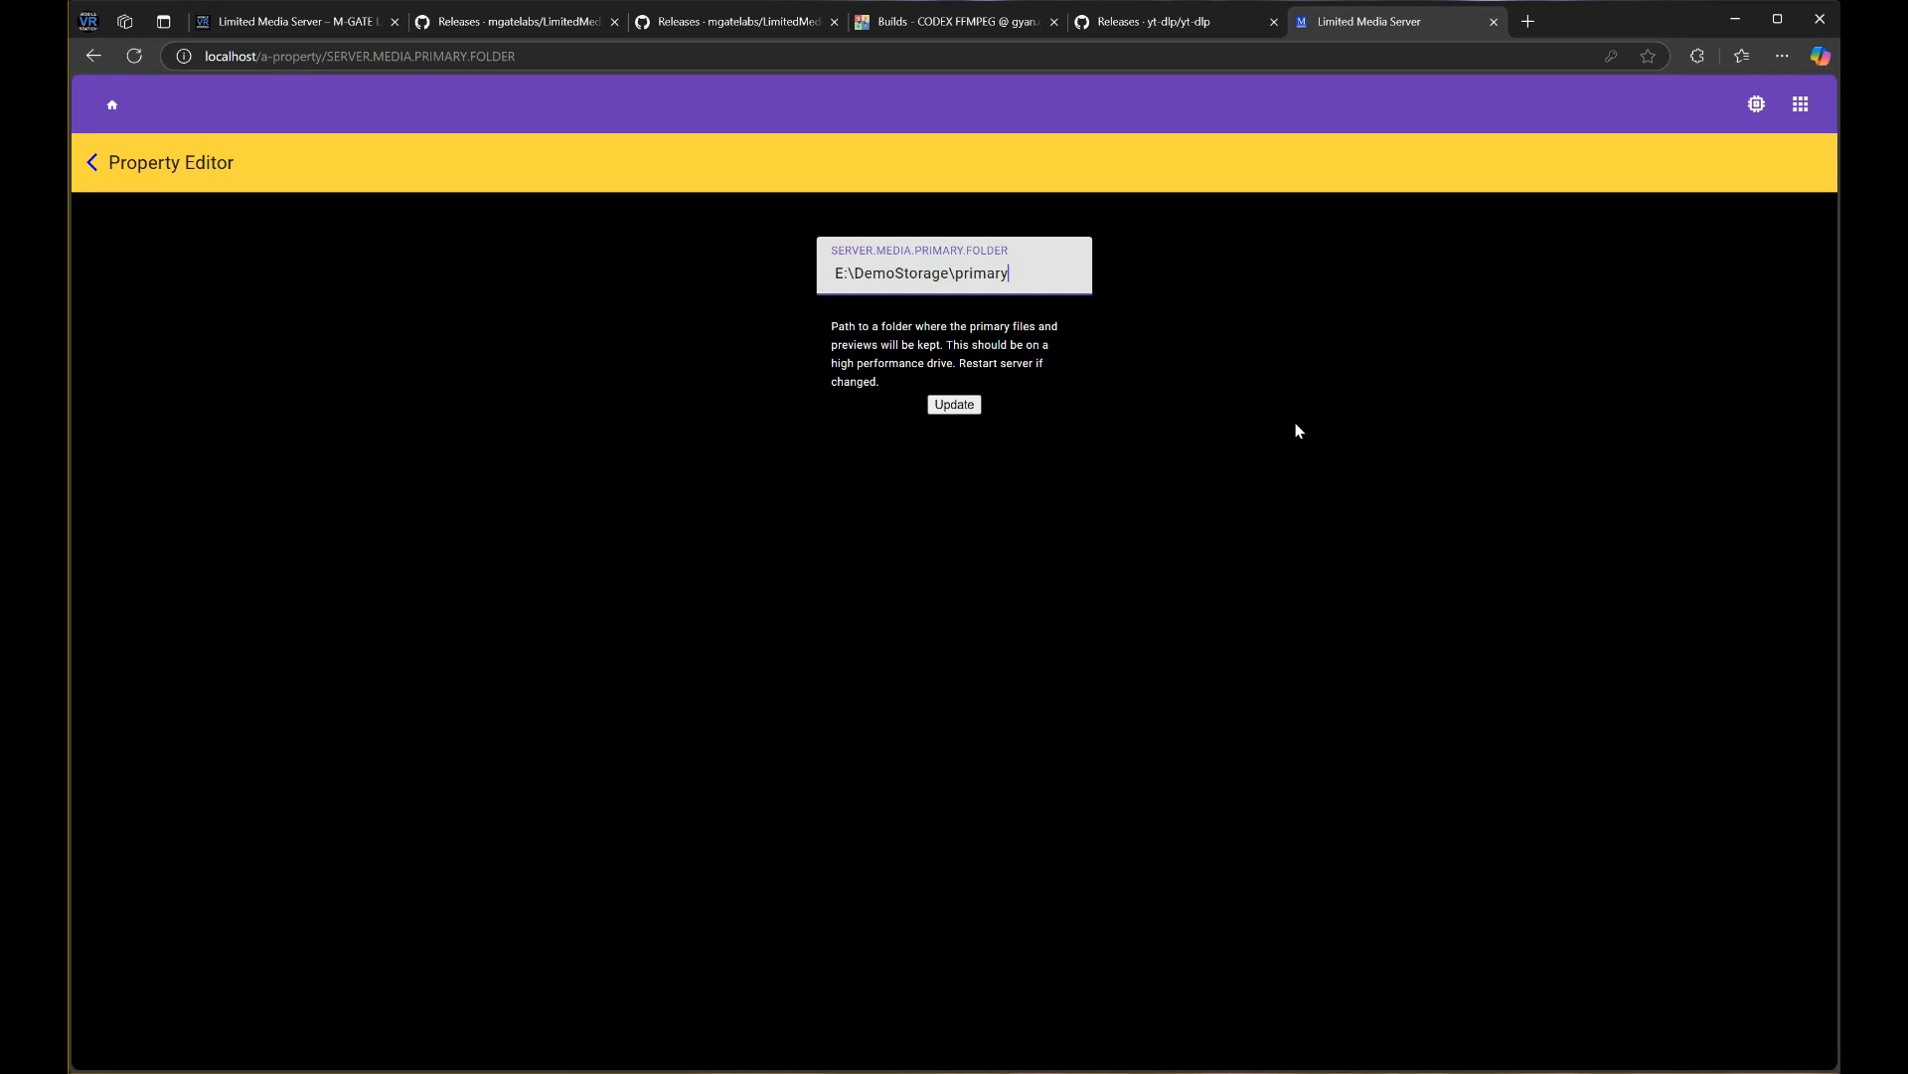
left_click(959, 406)
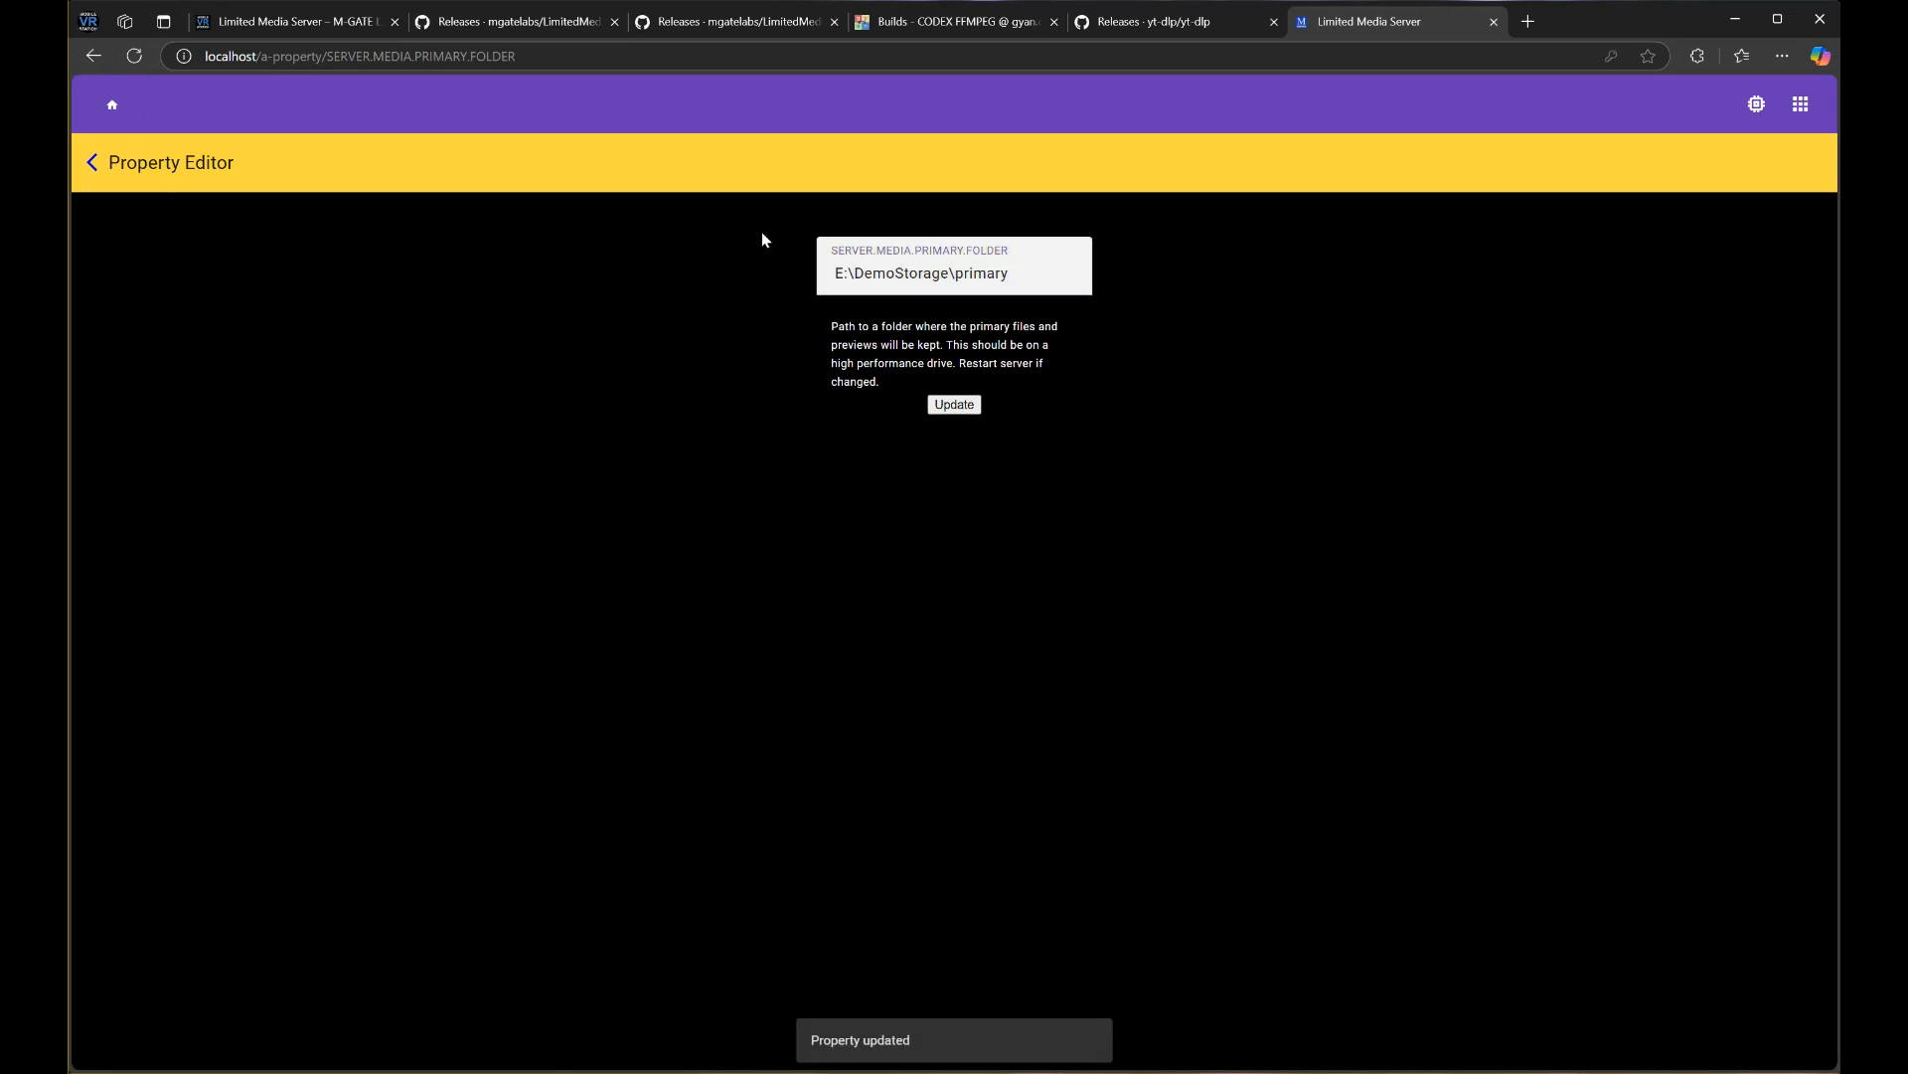
left_click_drag(995, 270, 1027, 269)
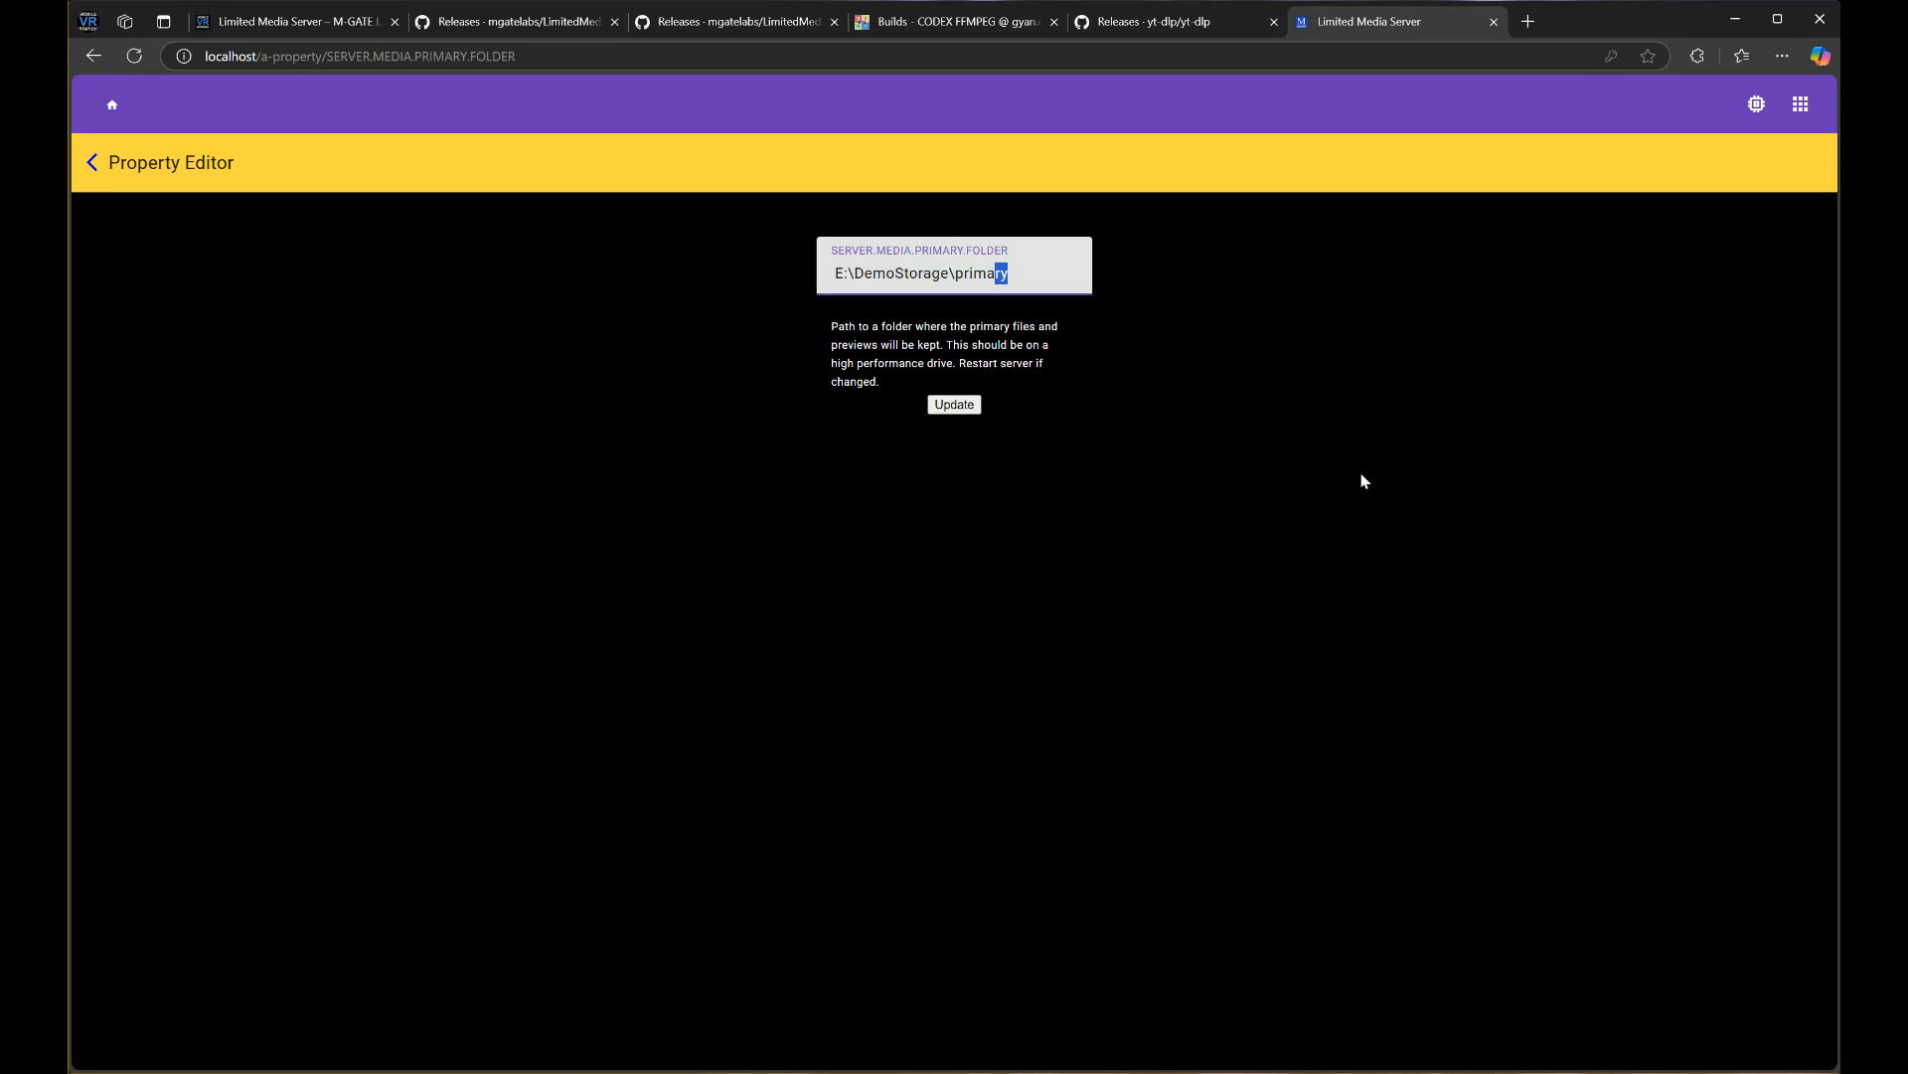
left_click(92, 162)
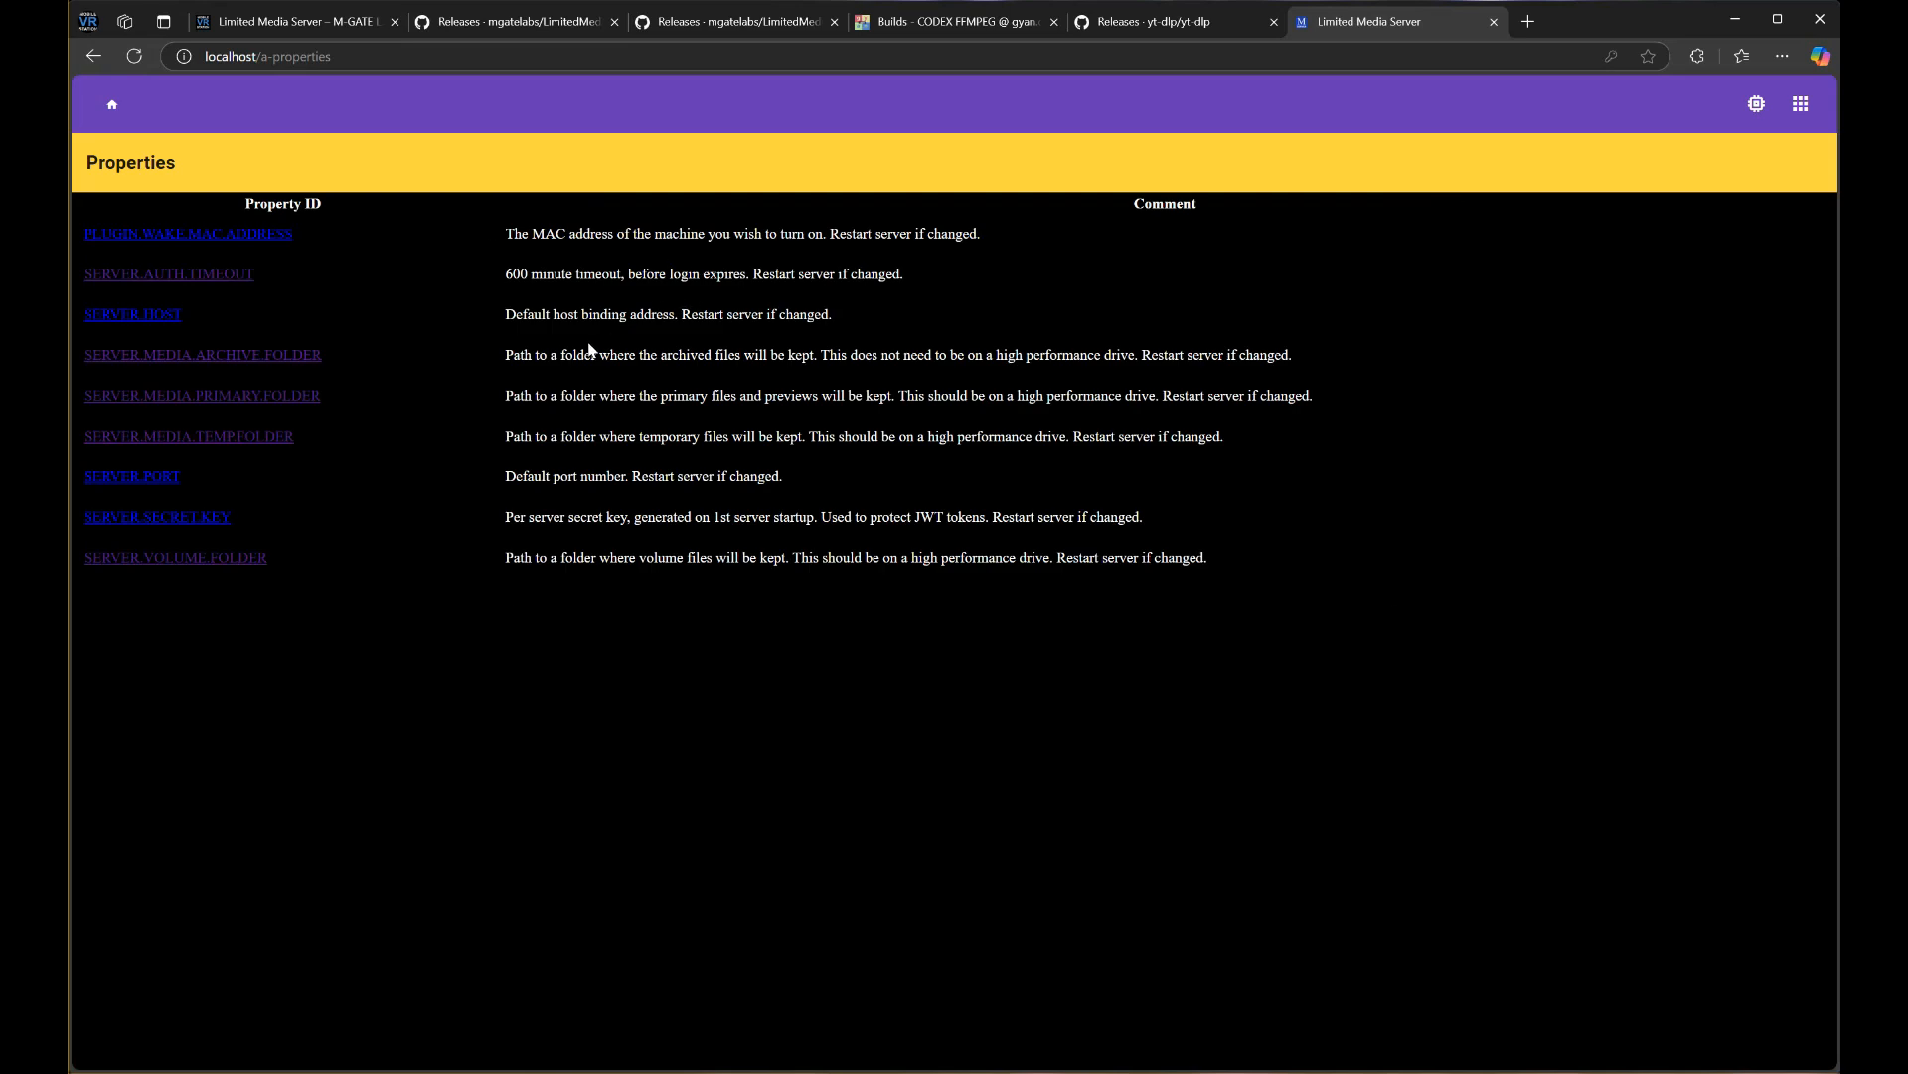
Set SERVER.MEDIA.TEMP.FOLDER to E:\DemoStorage\temp
left_click(228, 438)
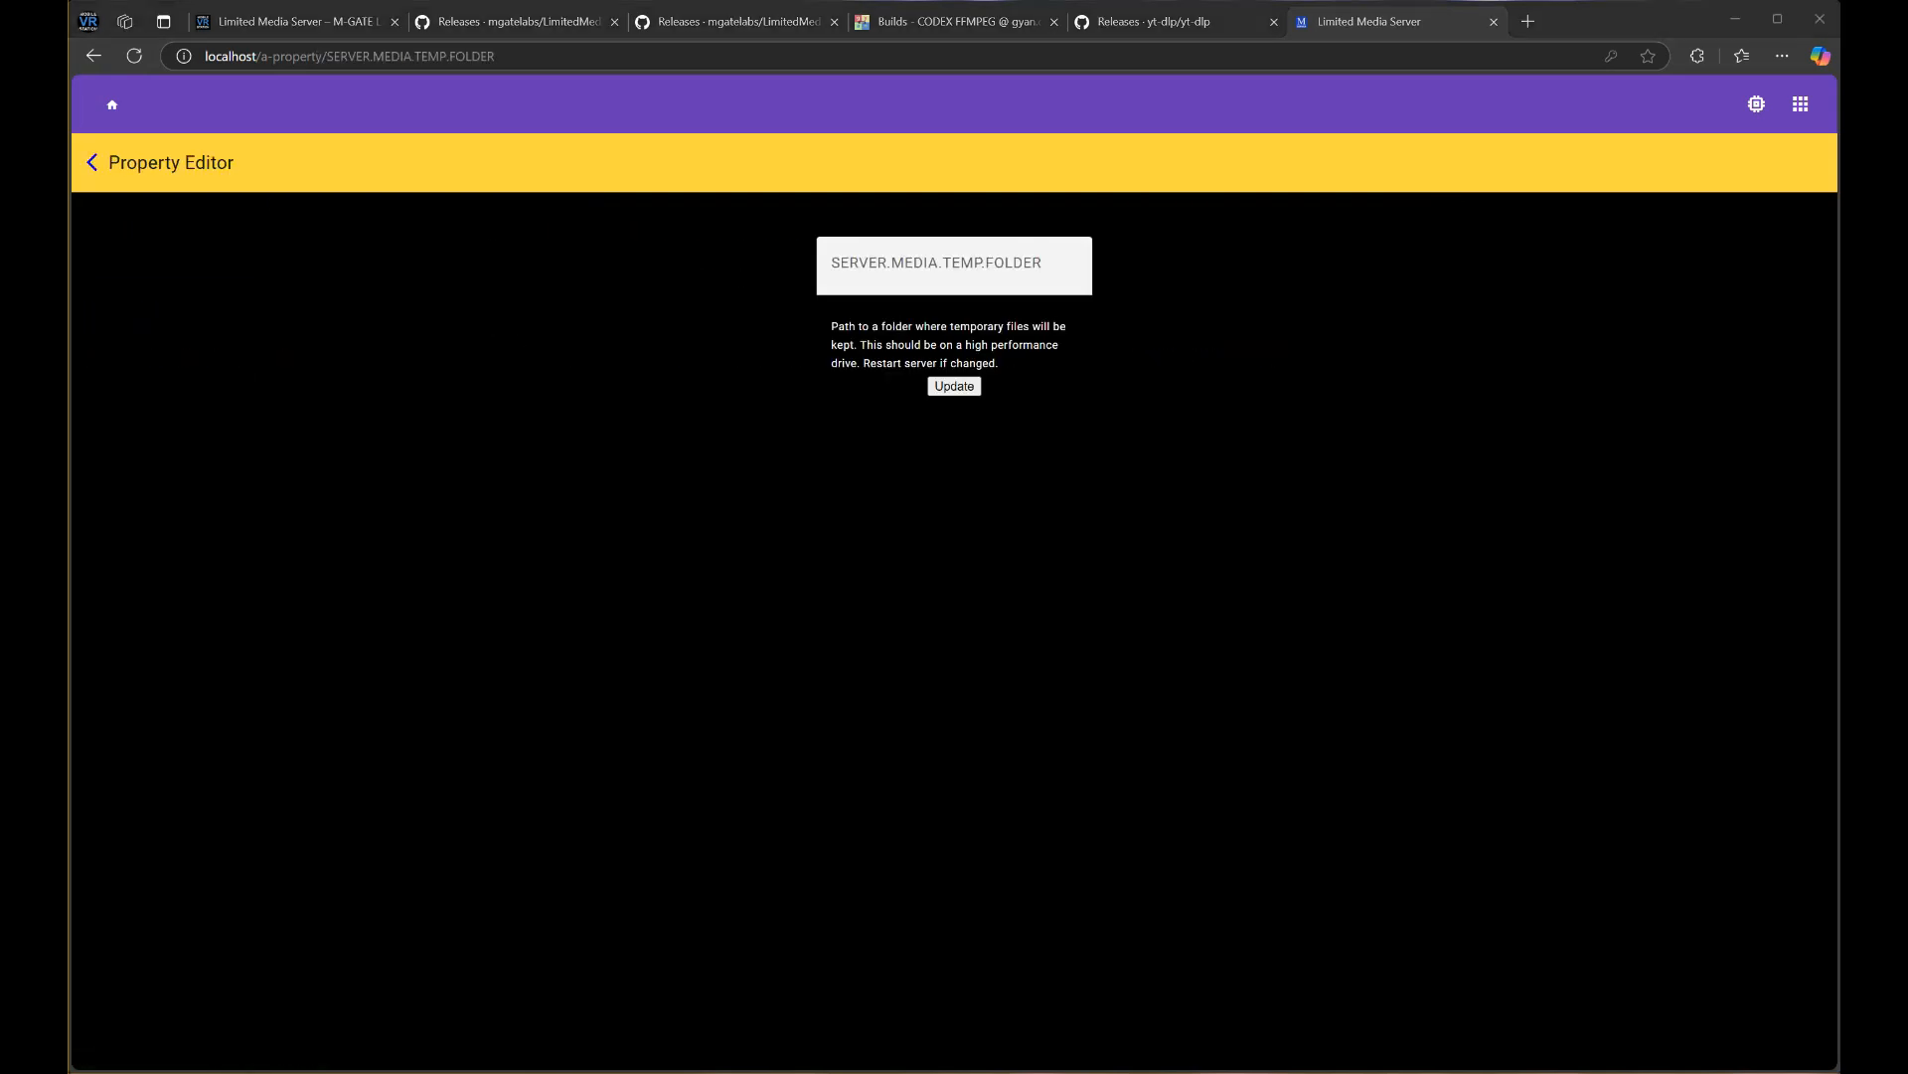
left_click(1002, 262)
type("E:\\DemoStorage\\temp")
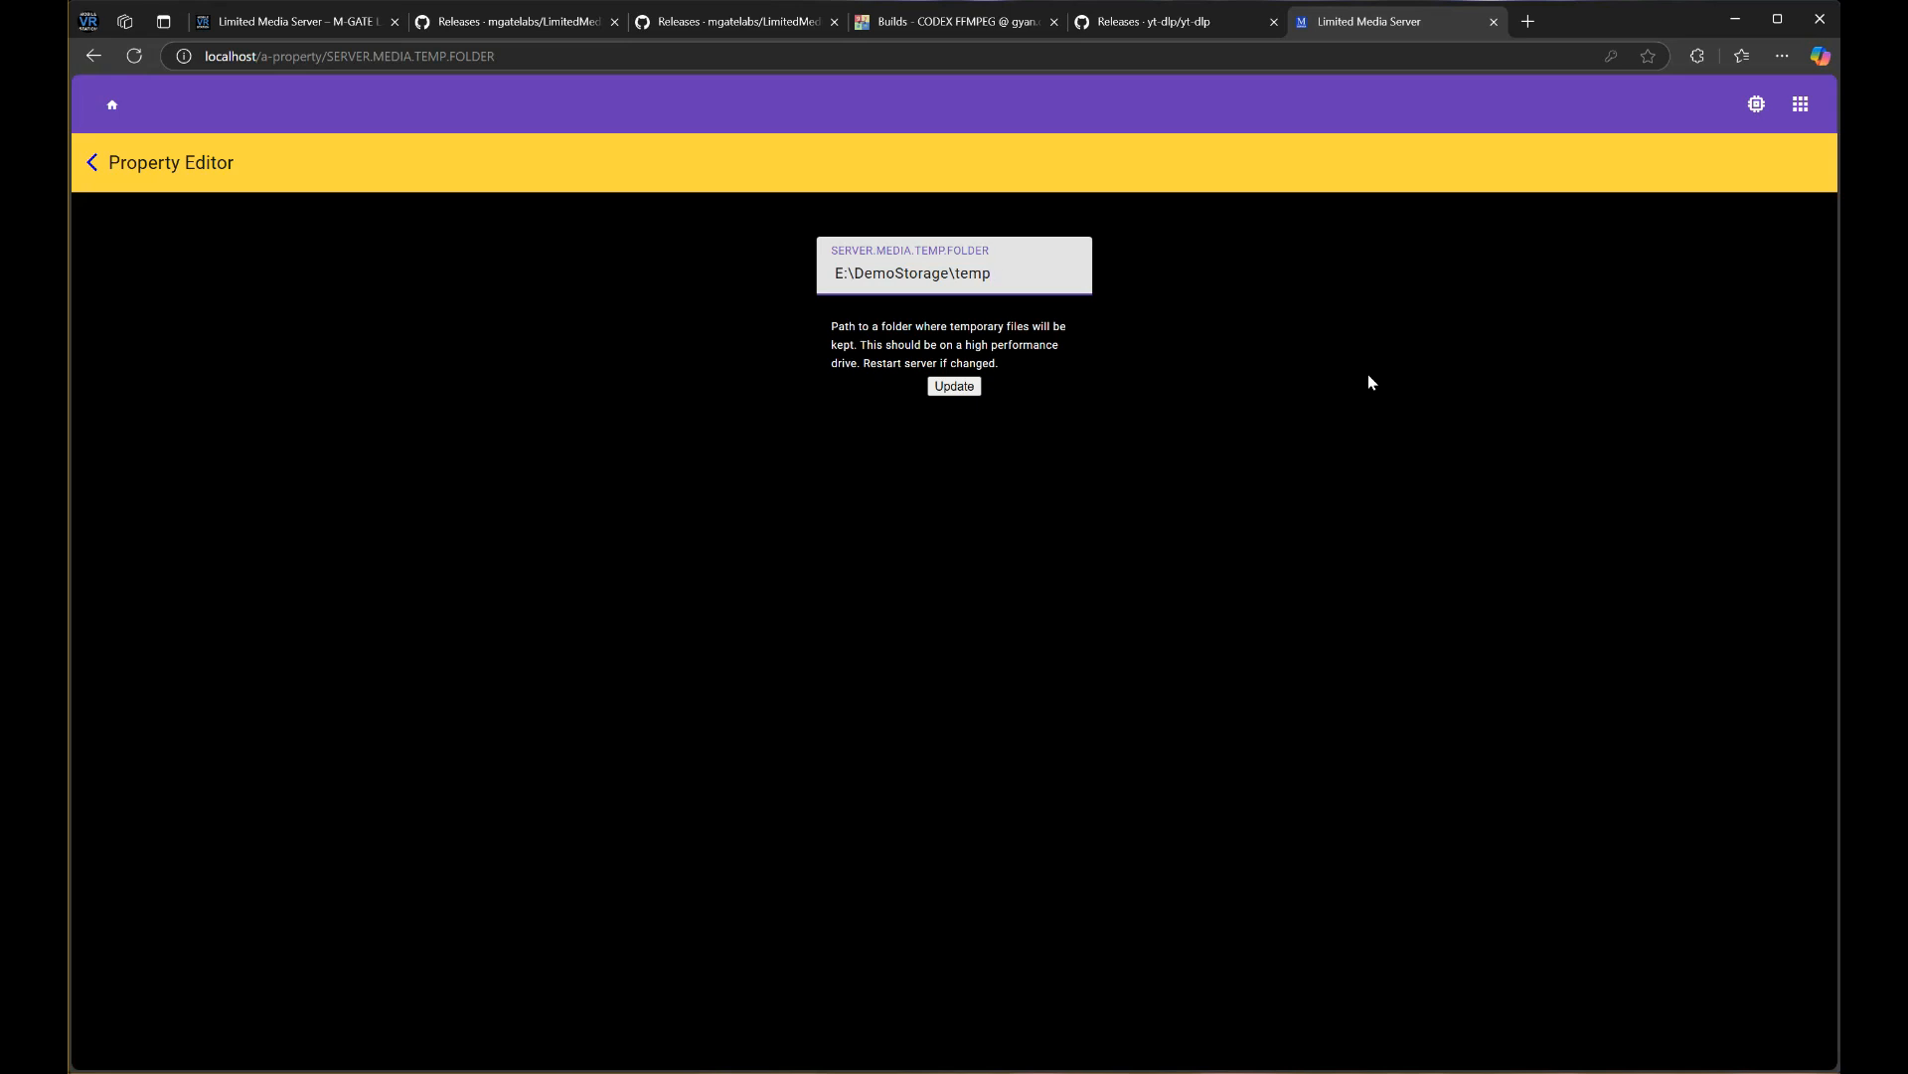
left_click(960, 387)
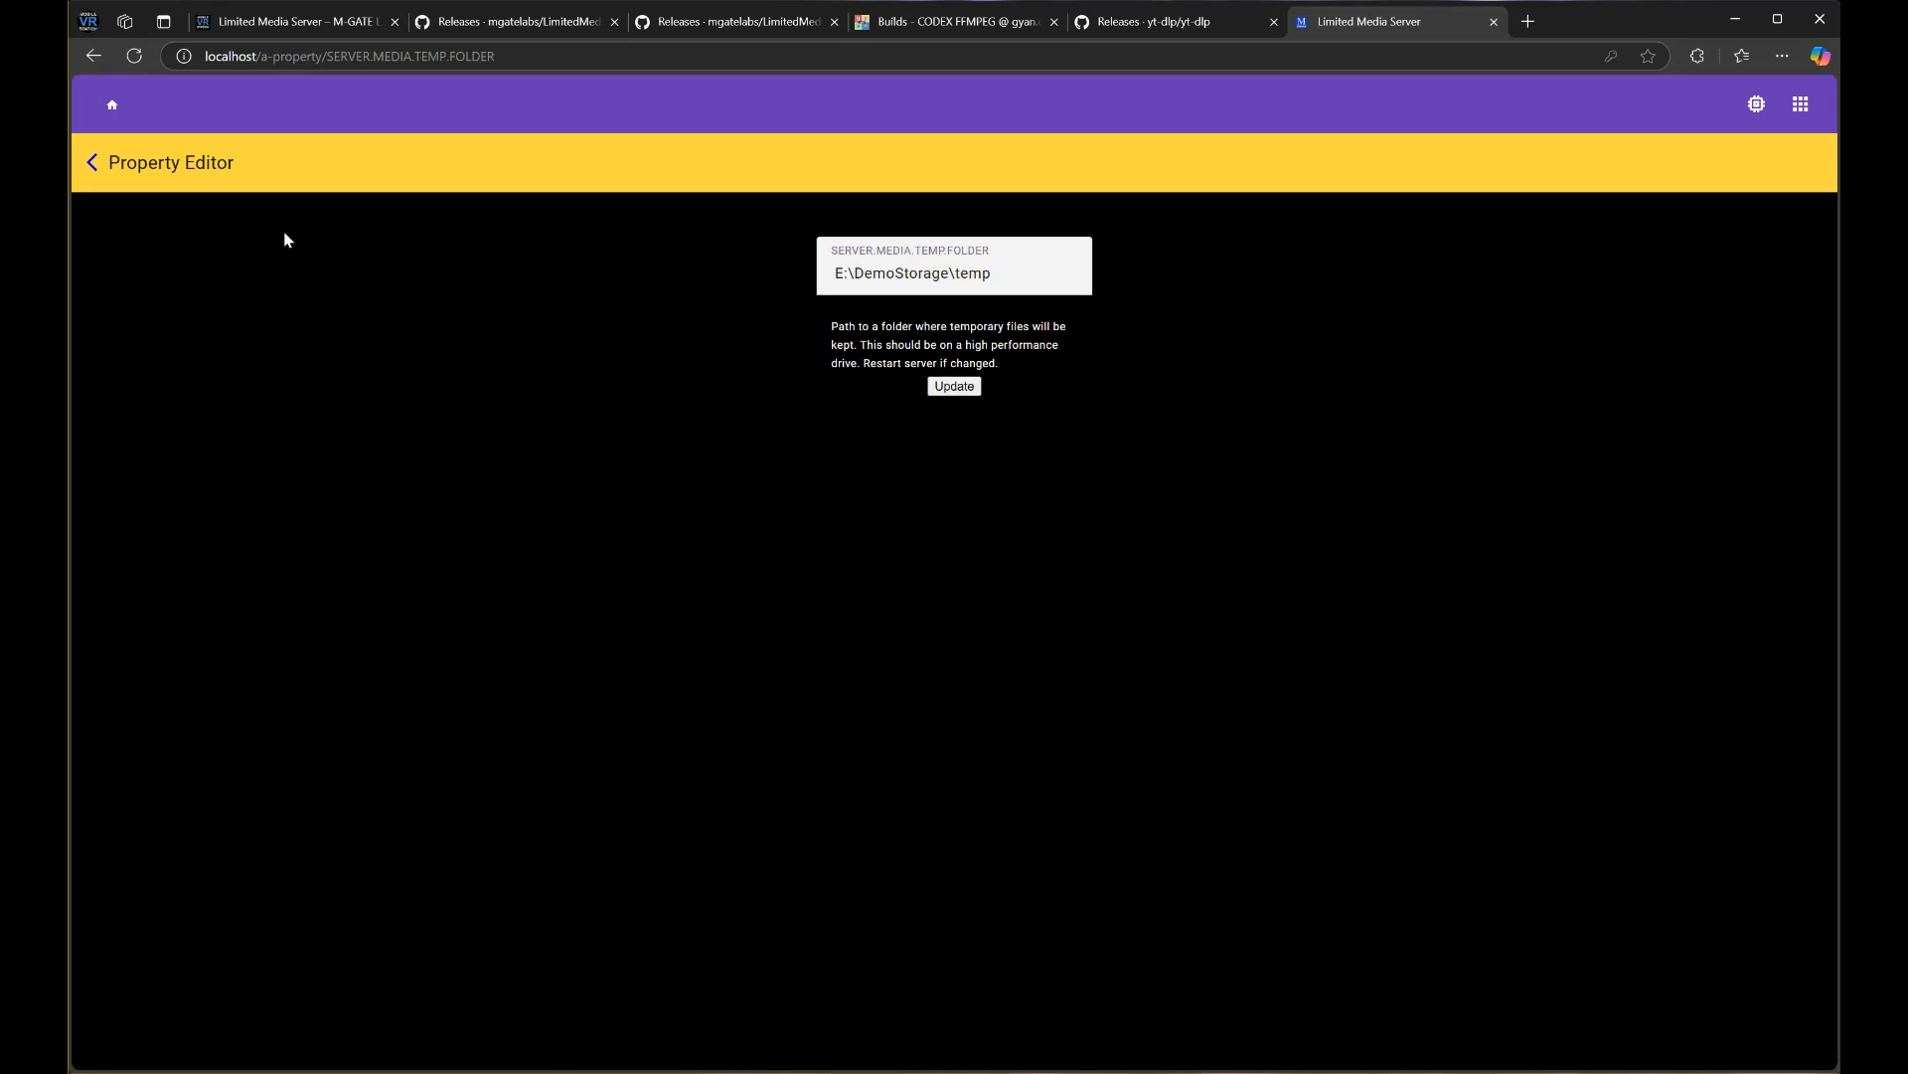
left_click(93, 165)
Set SERVER.VOLUME.FOLDER to E:\DemoStorage\volume and return to Properties
left_click(221, 557)
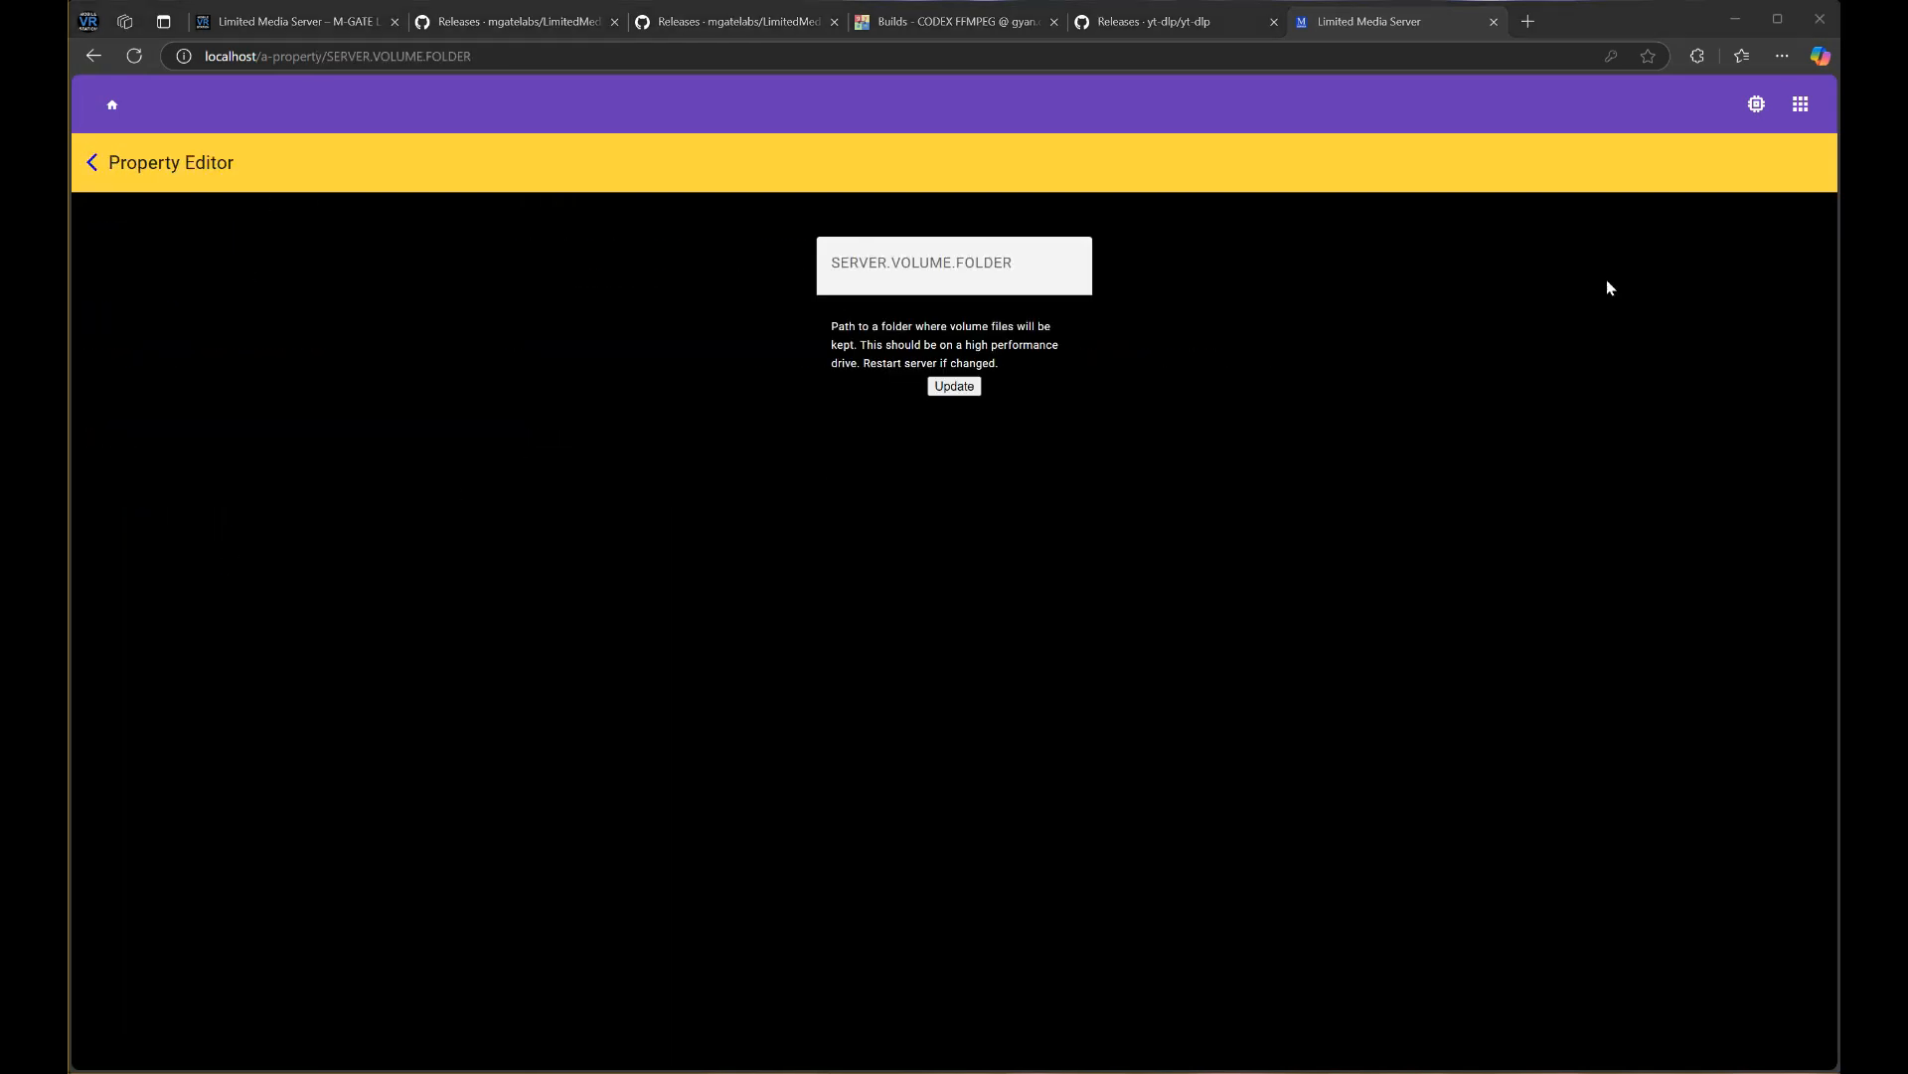
left_click(987, 272)
type("E:\\DemoStorage\\volume")
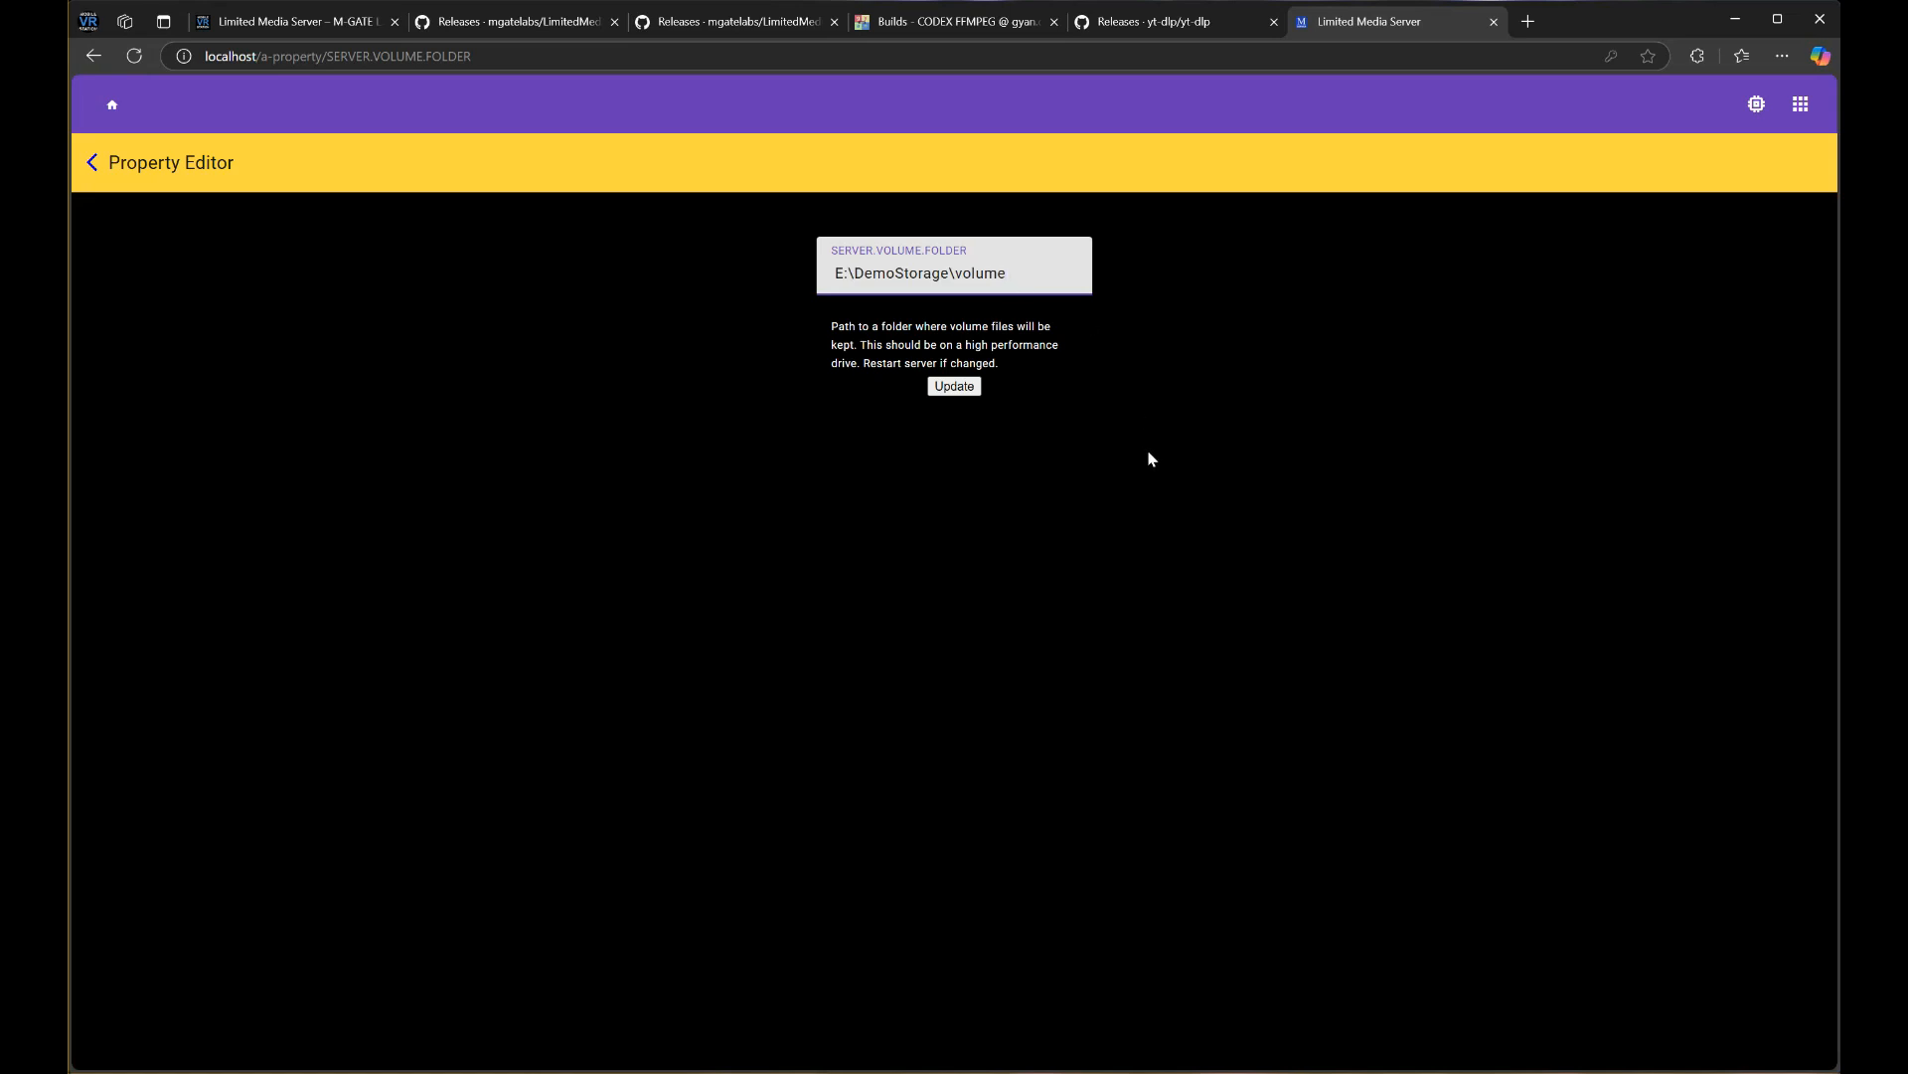
left_click(954, 385)
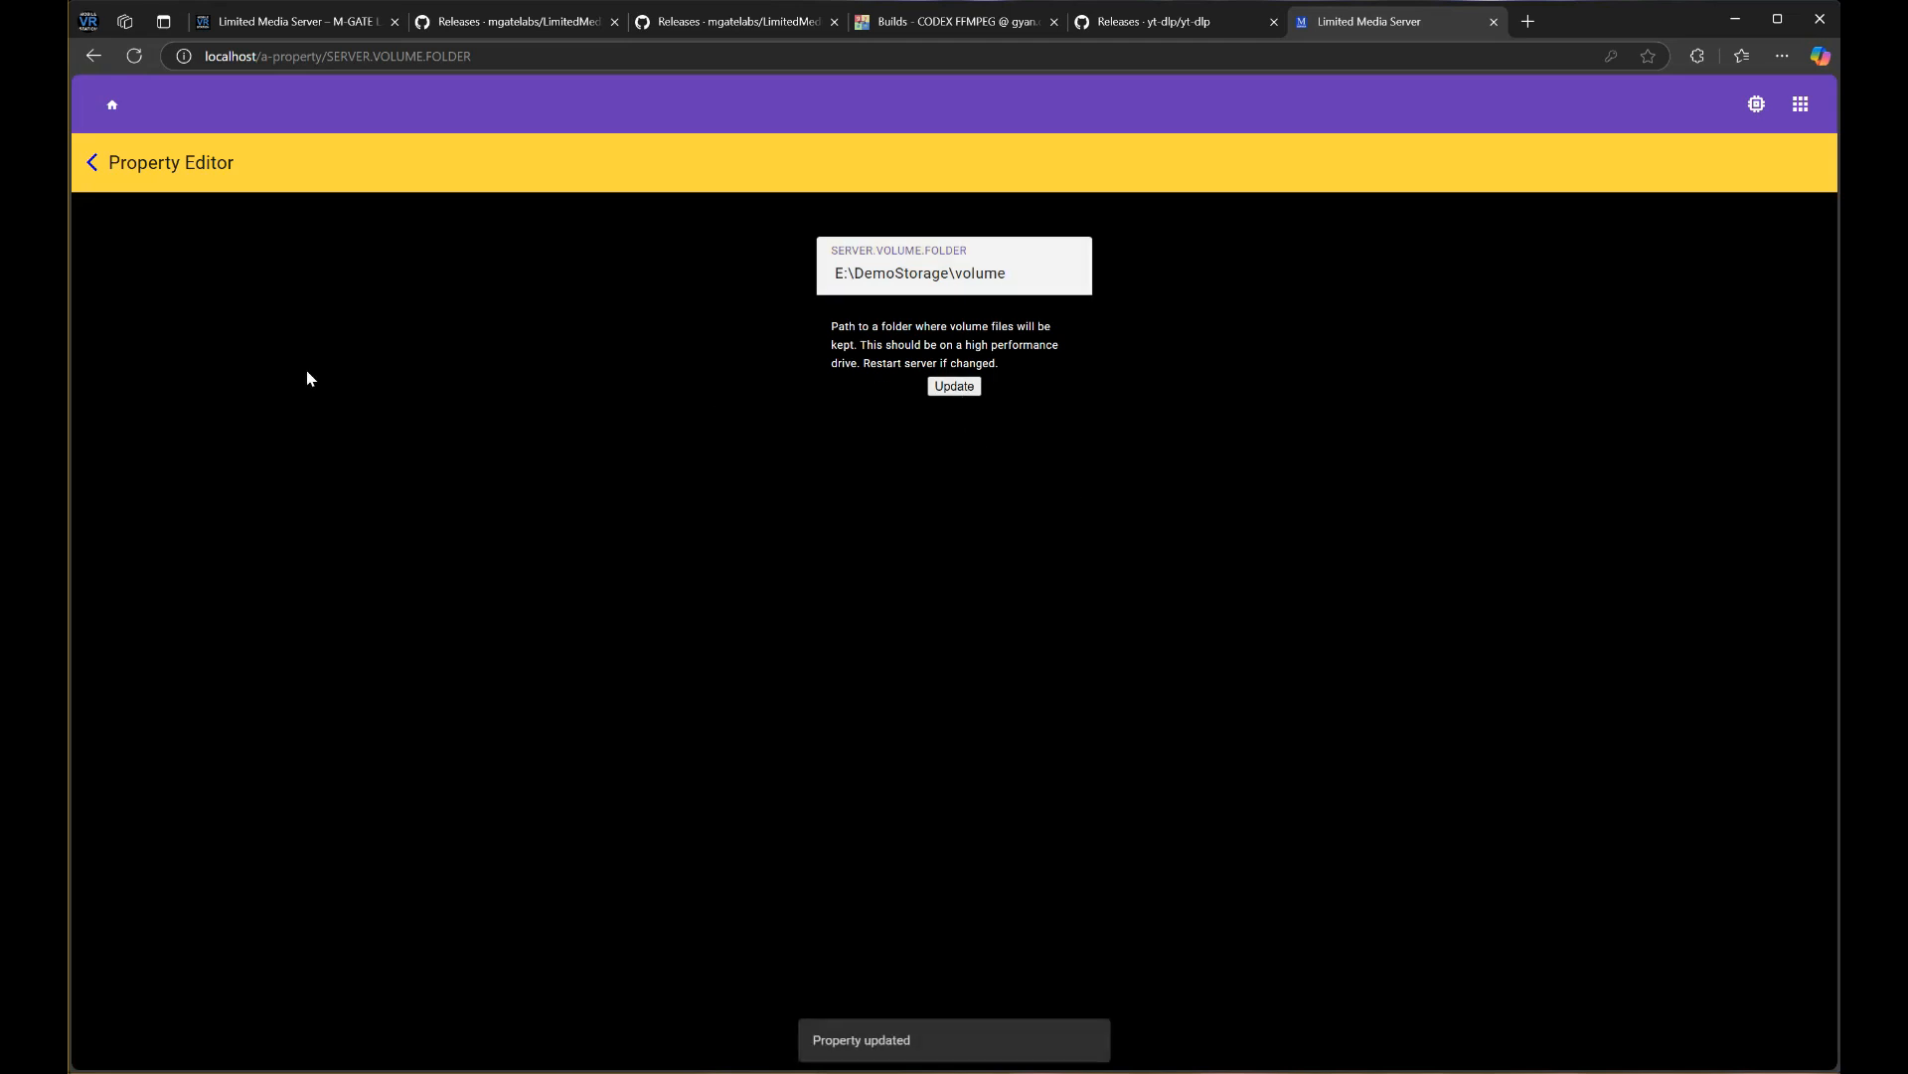
left_click(91, 163)
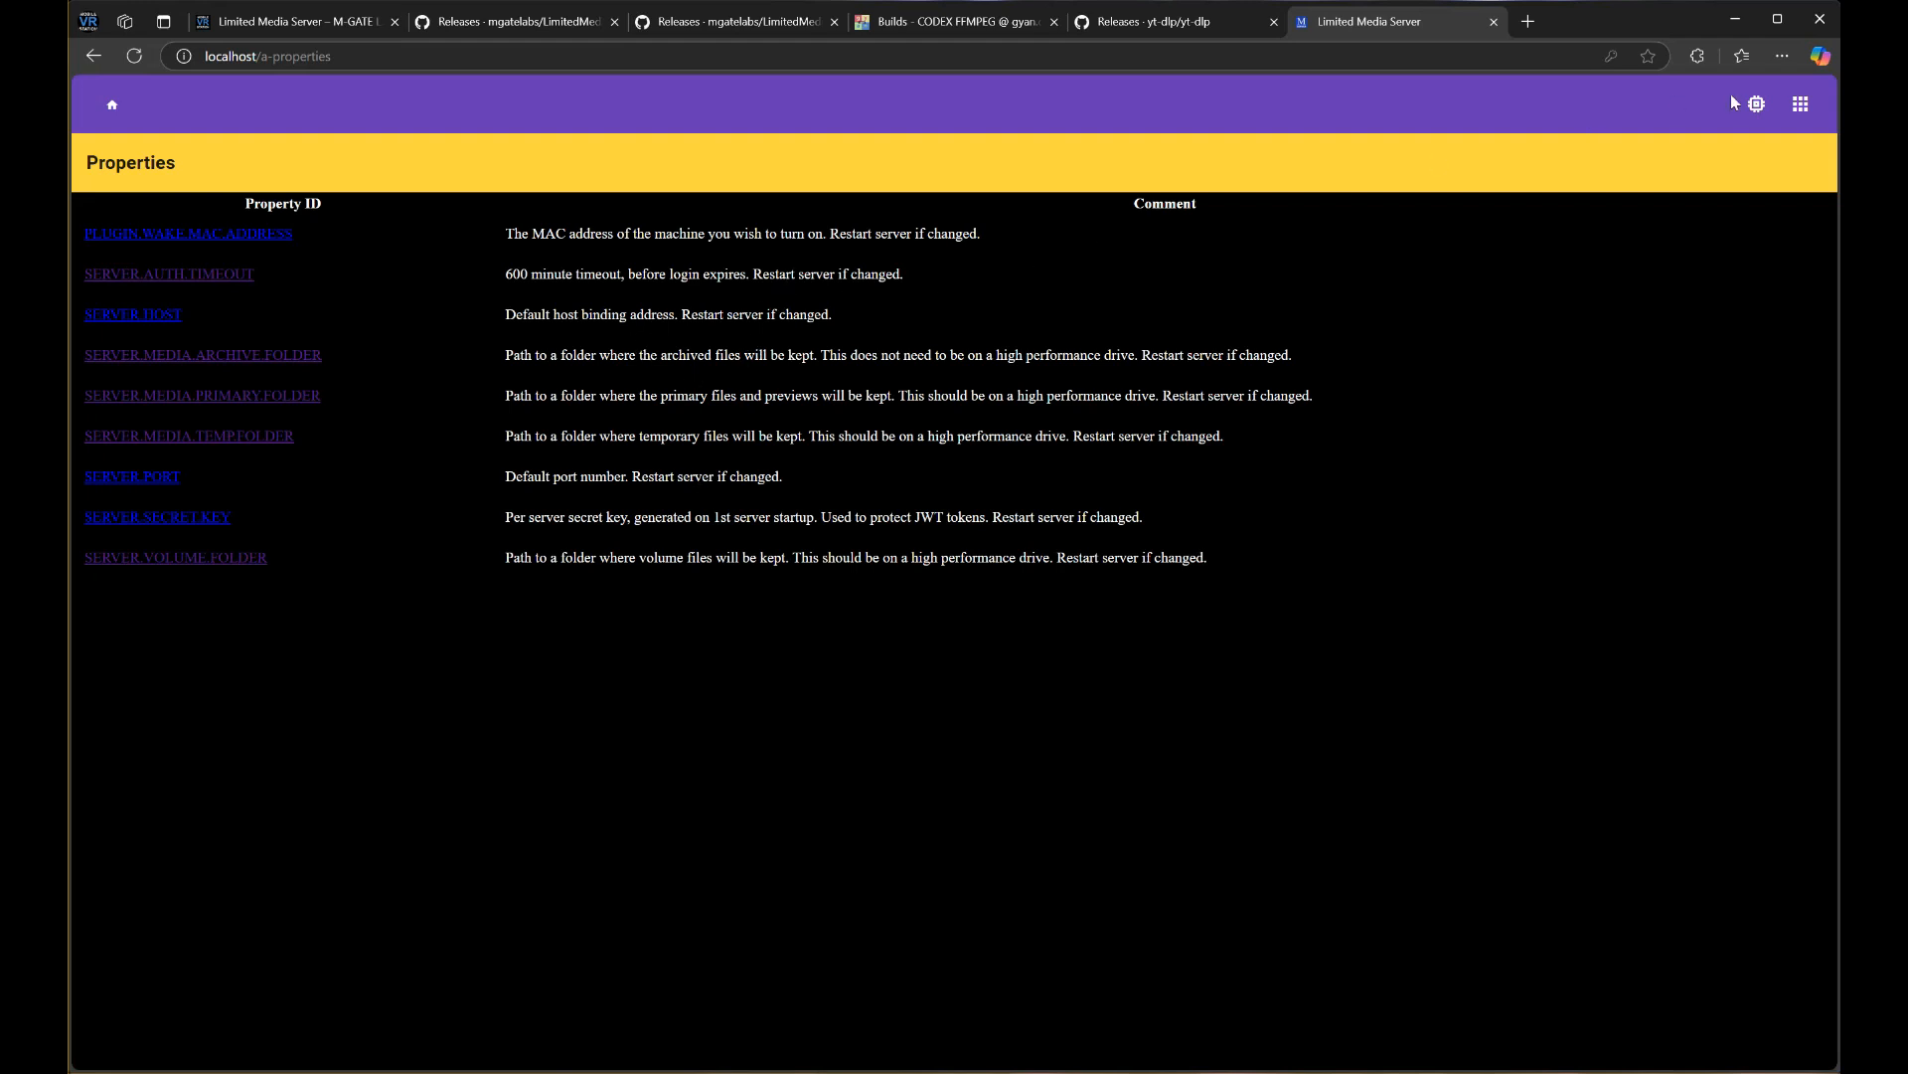
Restart the server via Management > Restart Server and confirm with OK
left_click(1800, 103)
mouse_move(1630, 247)
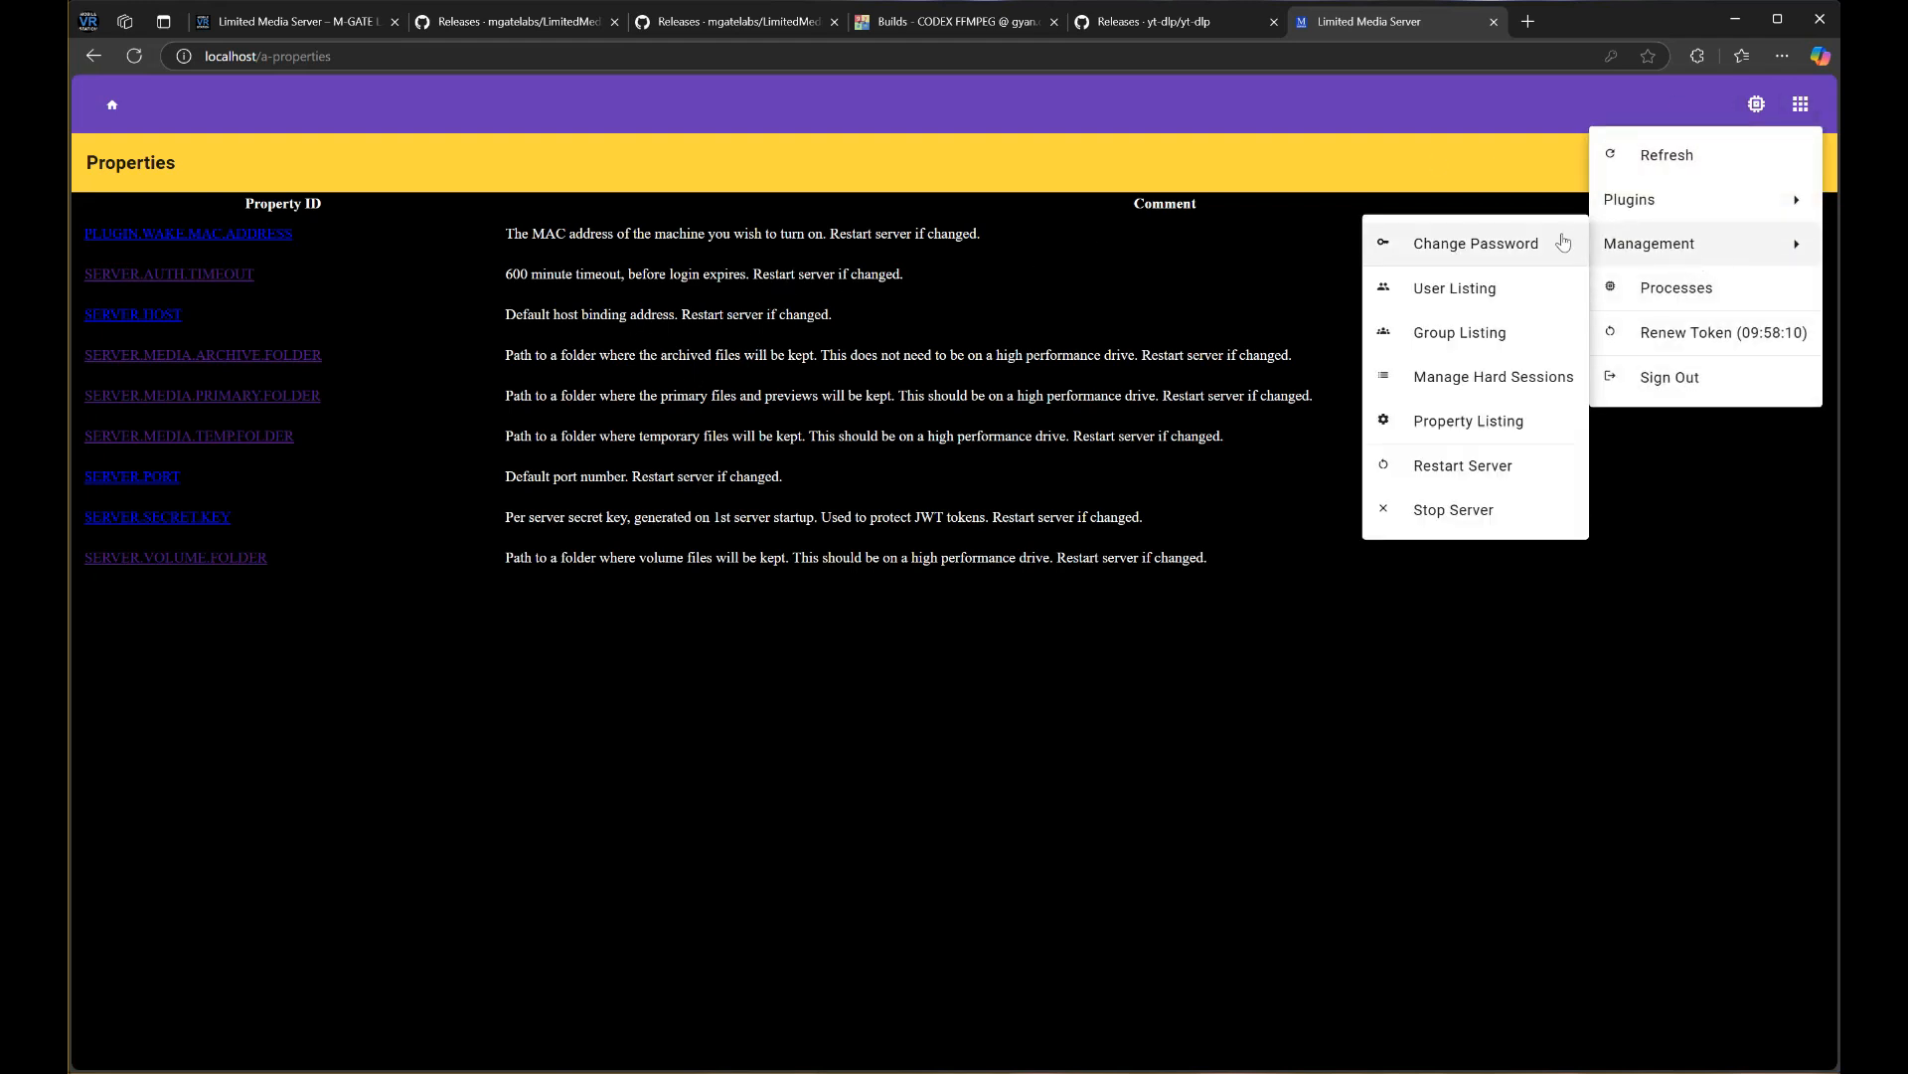
left_click(1452, 469)
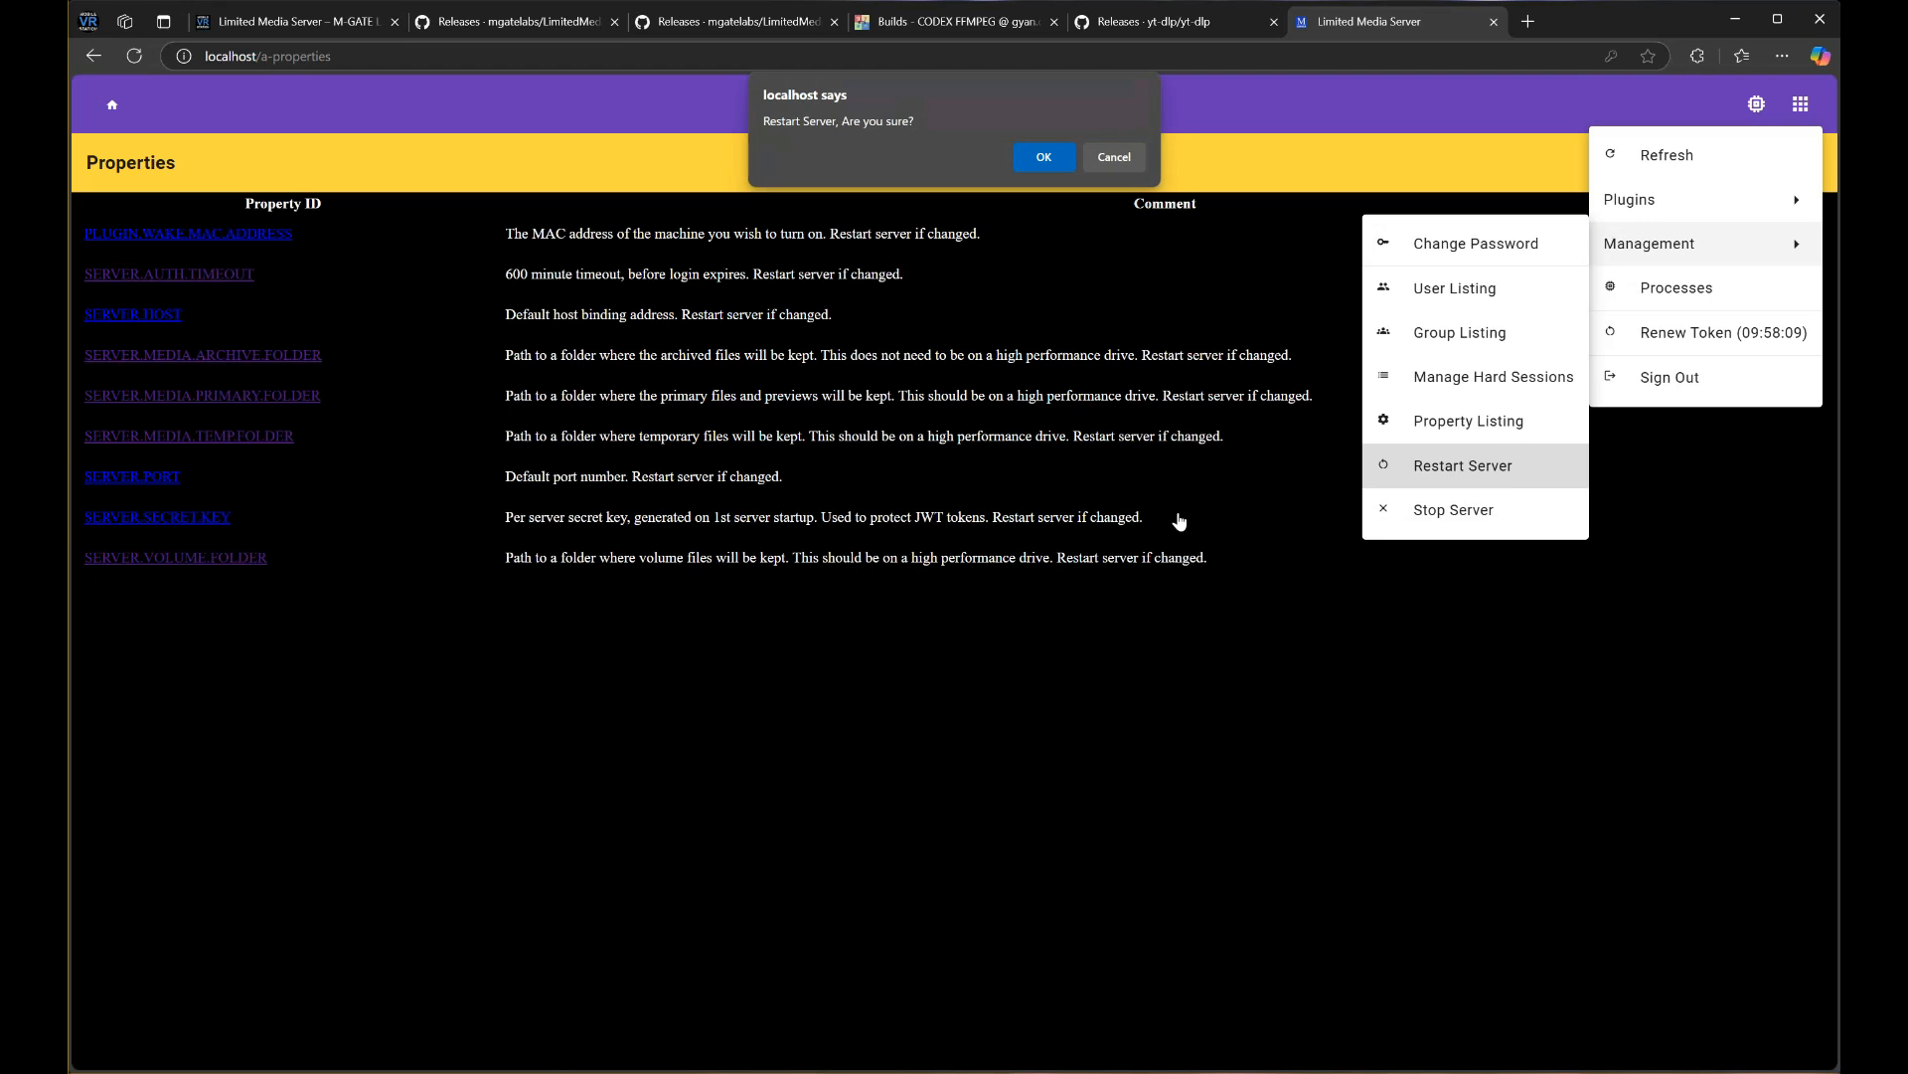
left_click(1044, 161)
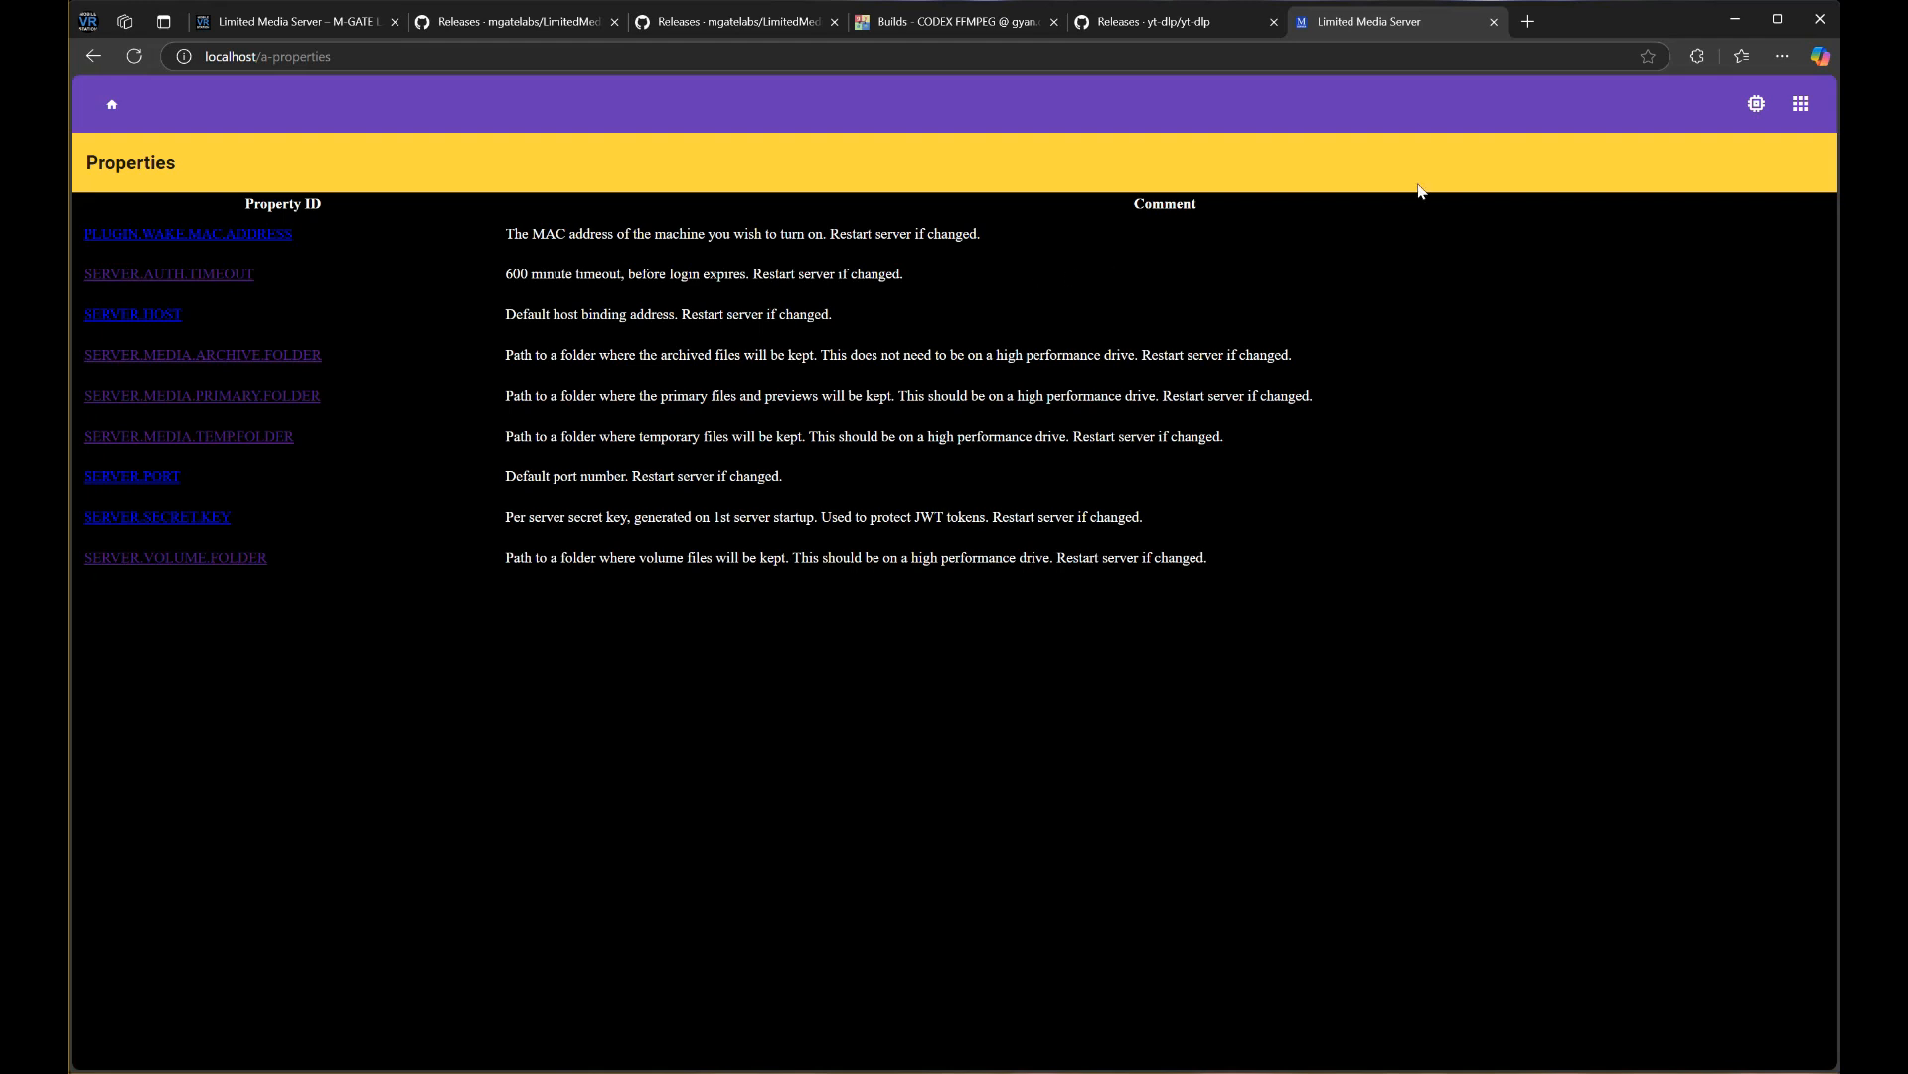
left_click(1800, 104)
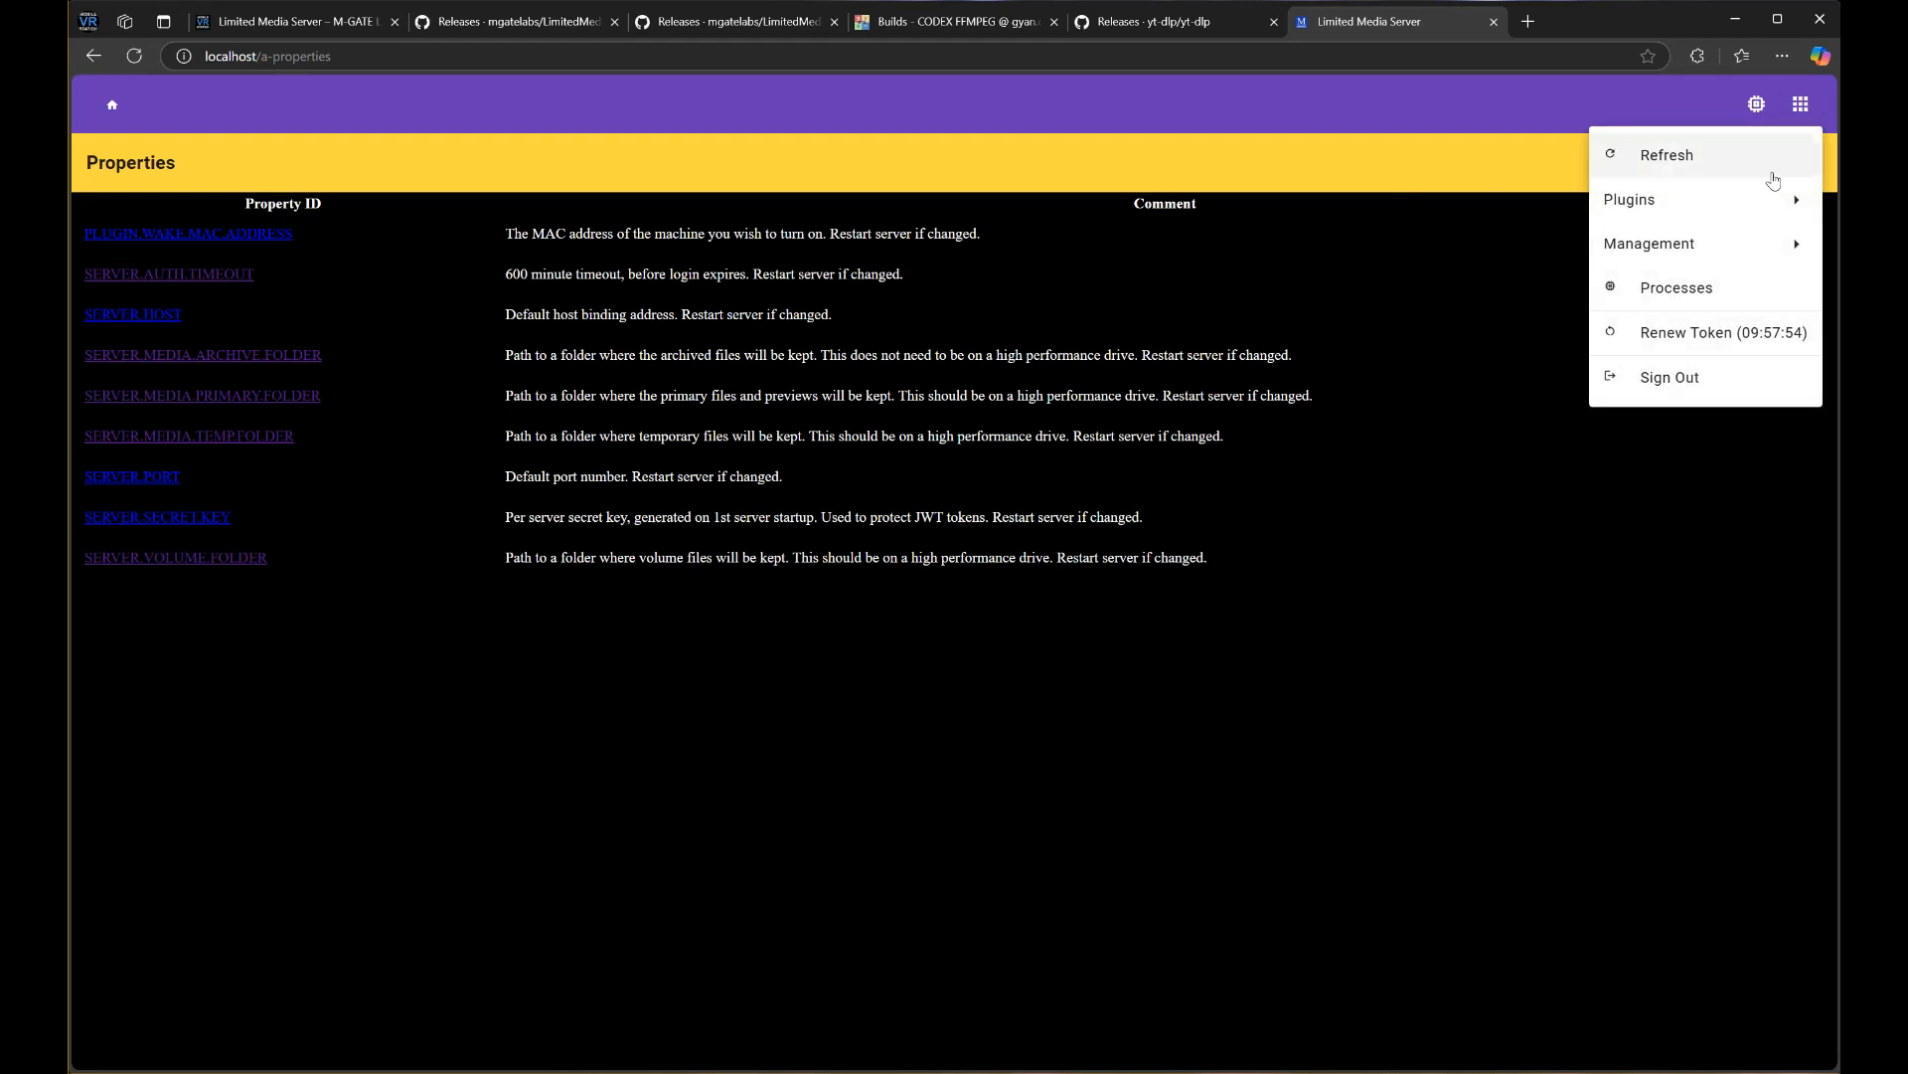
Open Management > User Listing, view the empty New User form, and go back
mouse_move(1709, 241)
left_click(1446, 287)
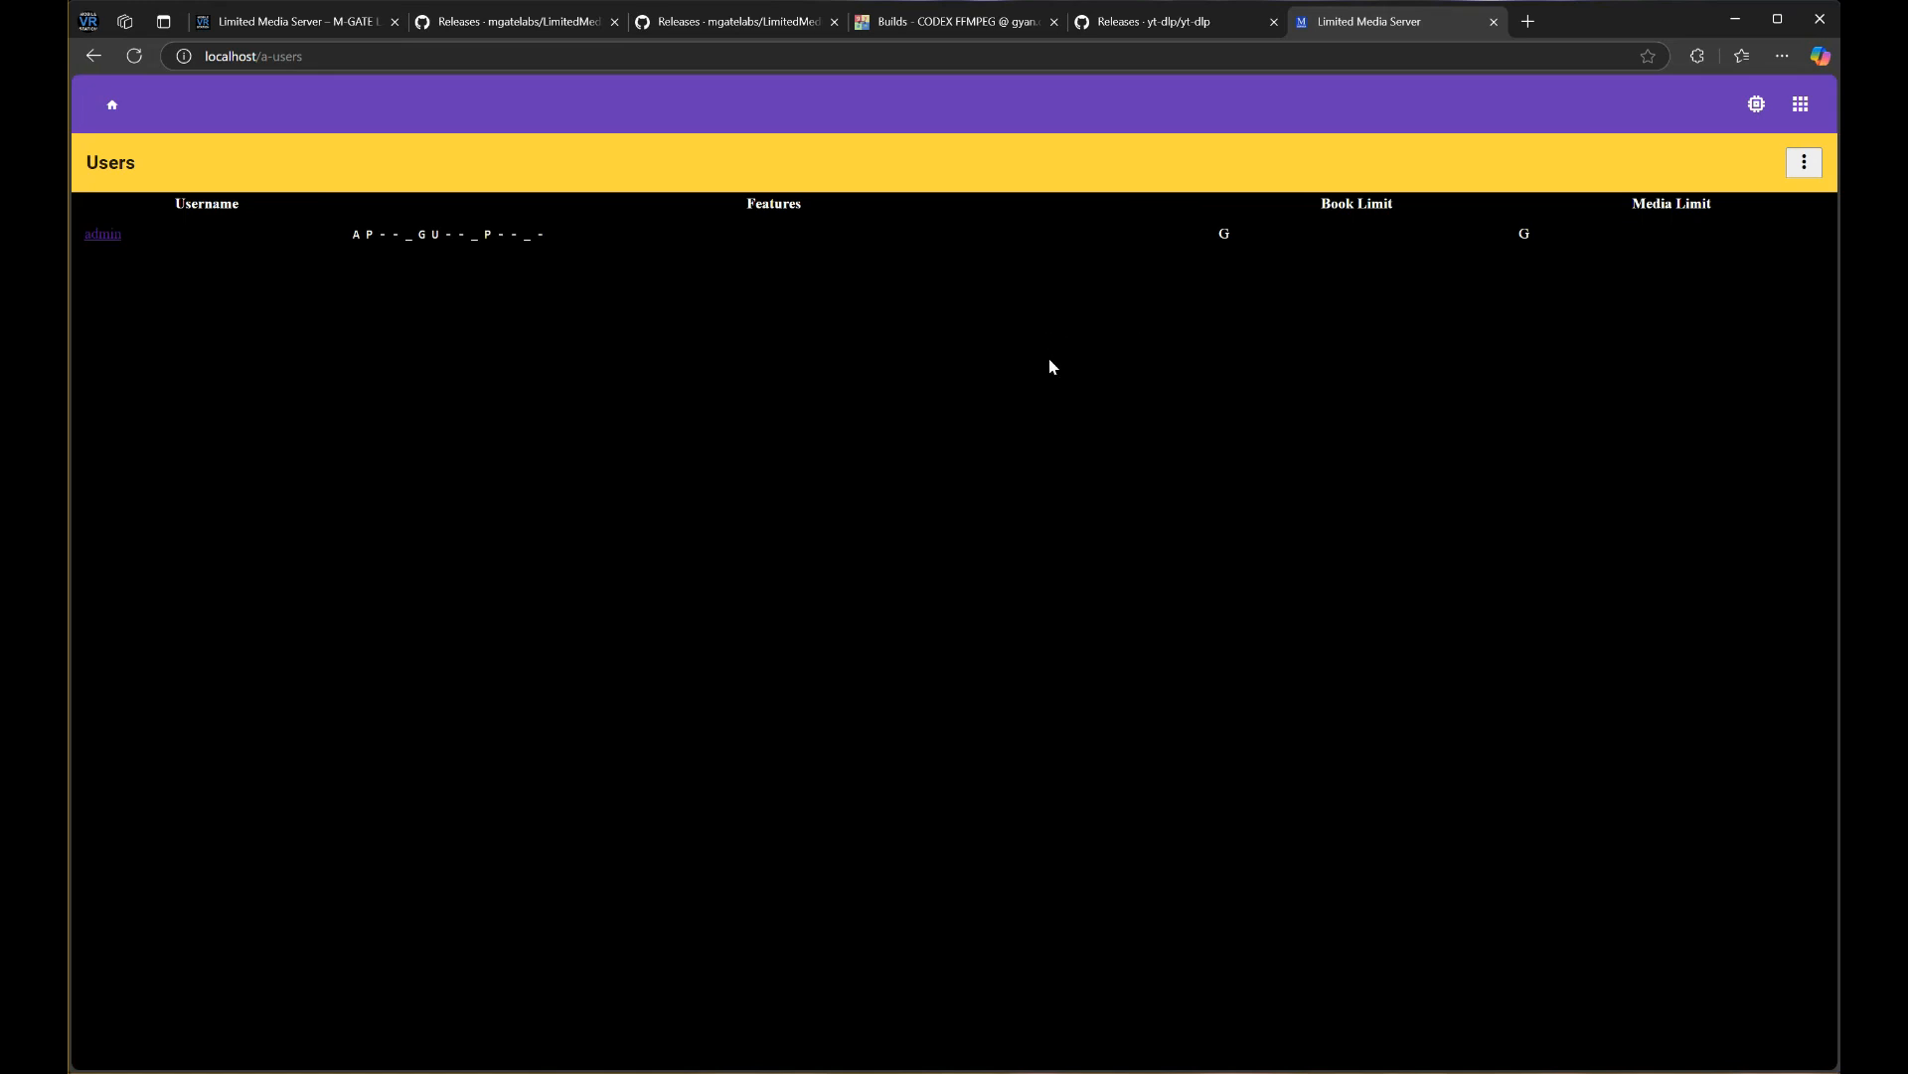
left_click(1804, 166)
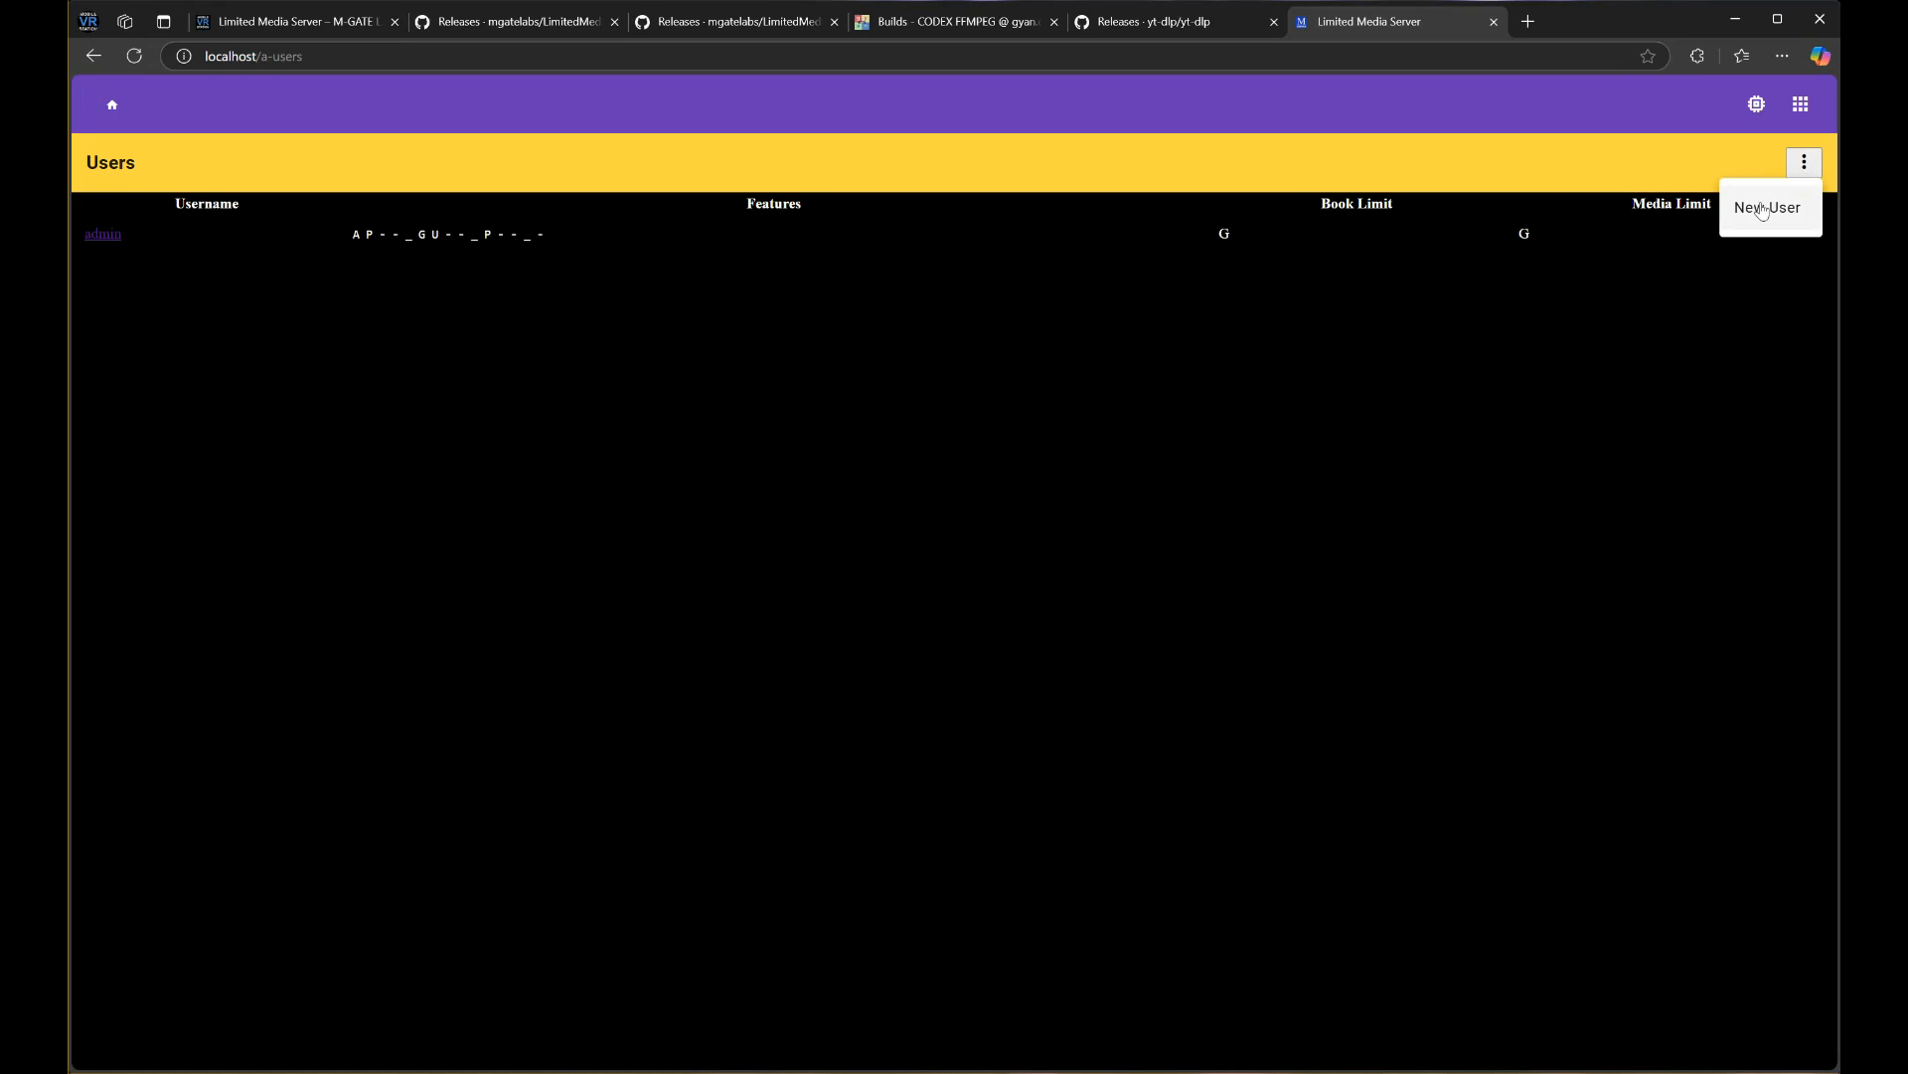
left_click(1762, 210)
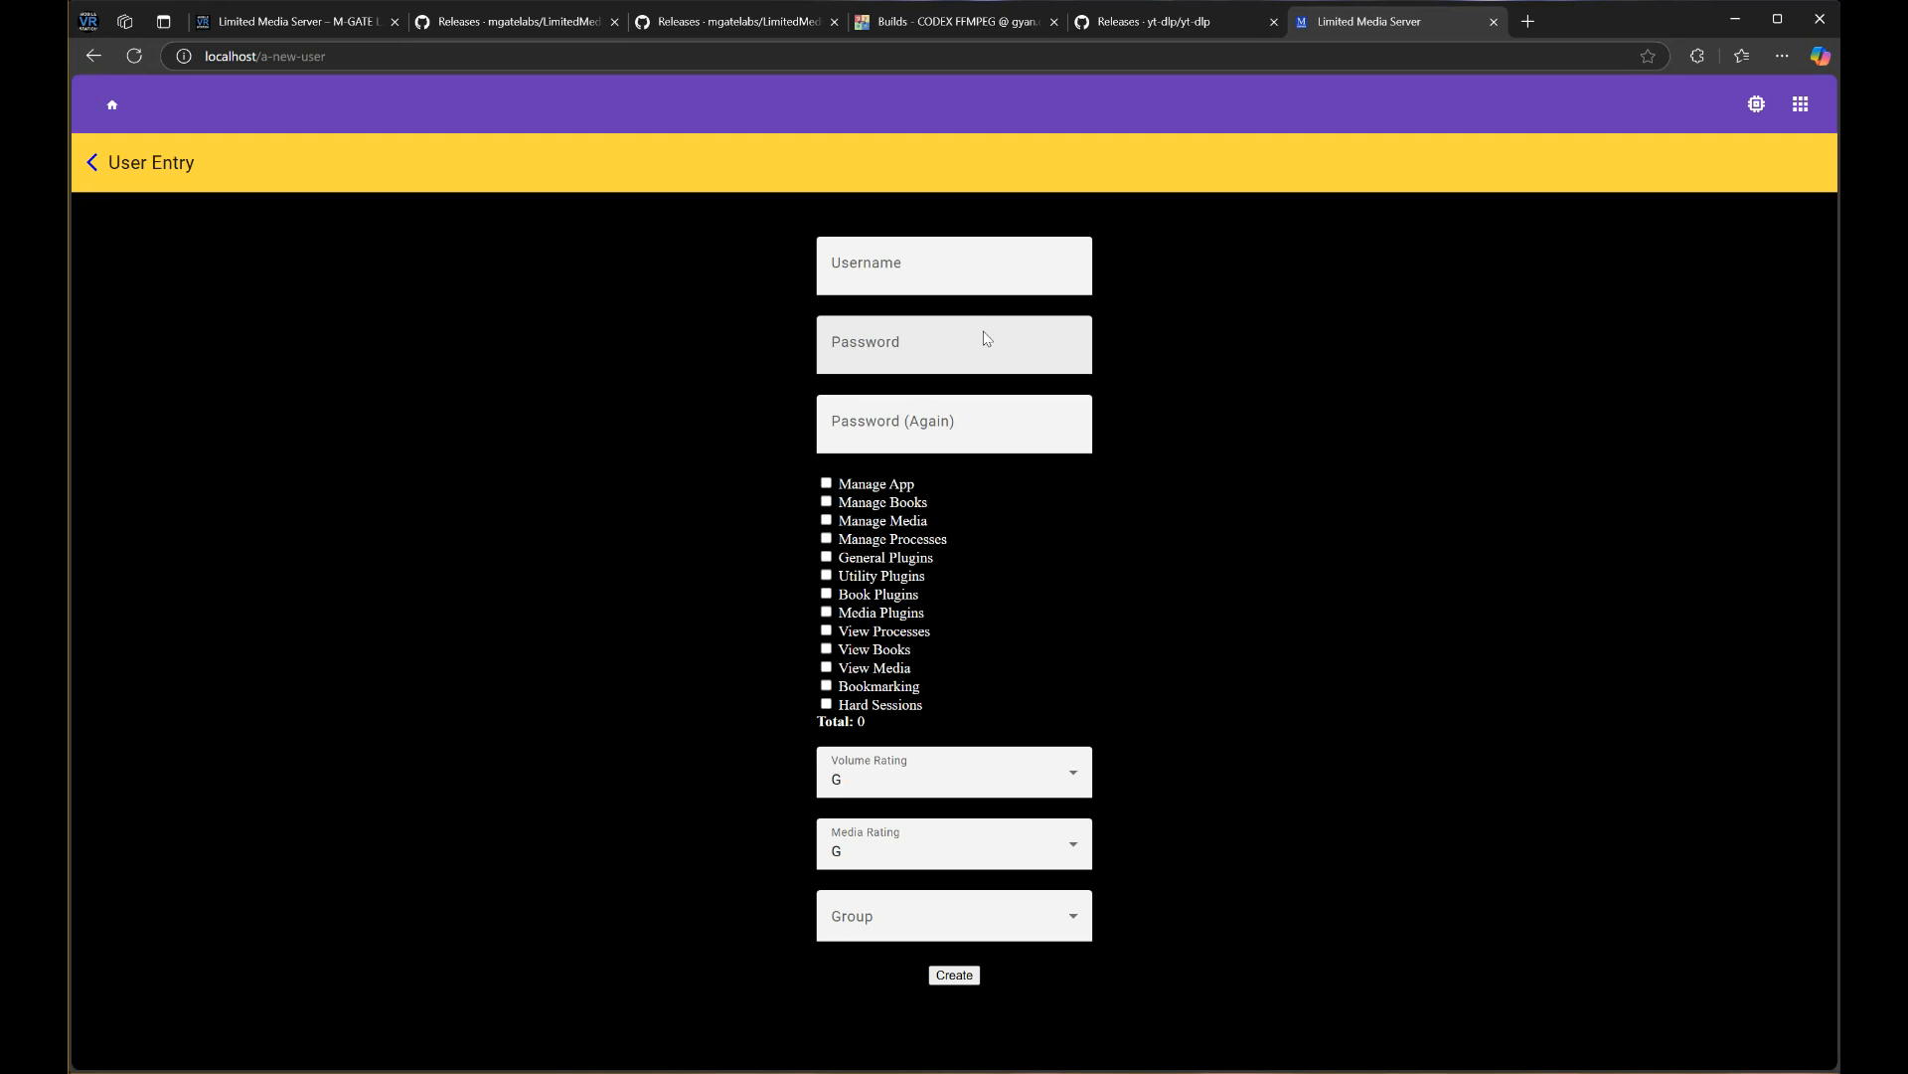
left_click(93, 164)
For the admin user, tick Manage Books, Manage Media, Book Plugins, Media Plugins and View Books (total 3837)
left_click(88, 237)
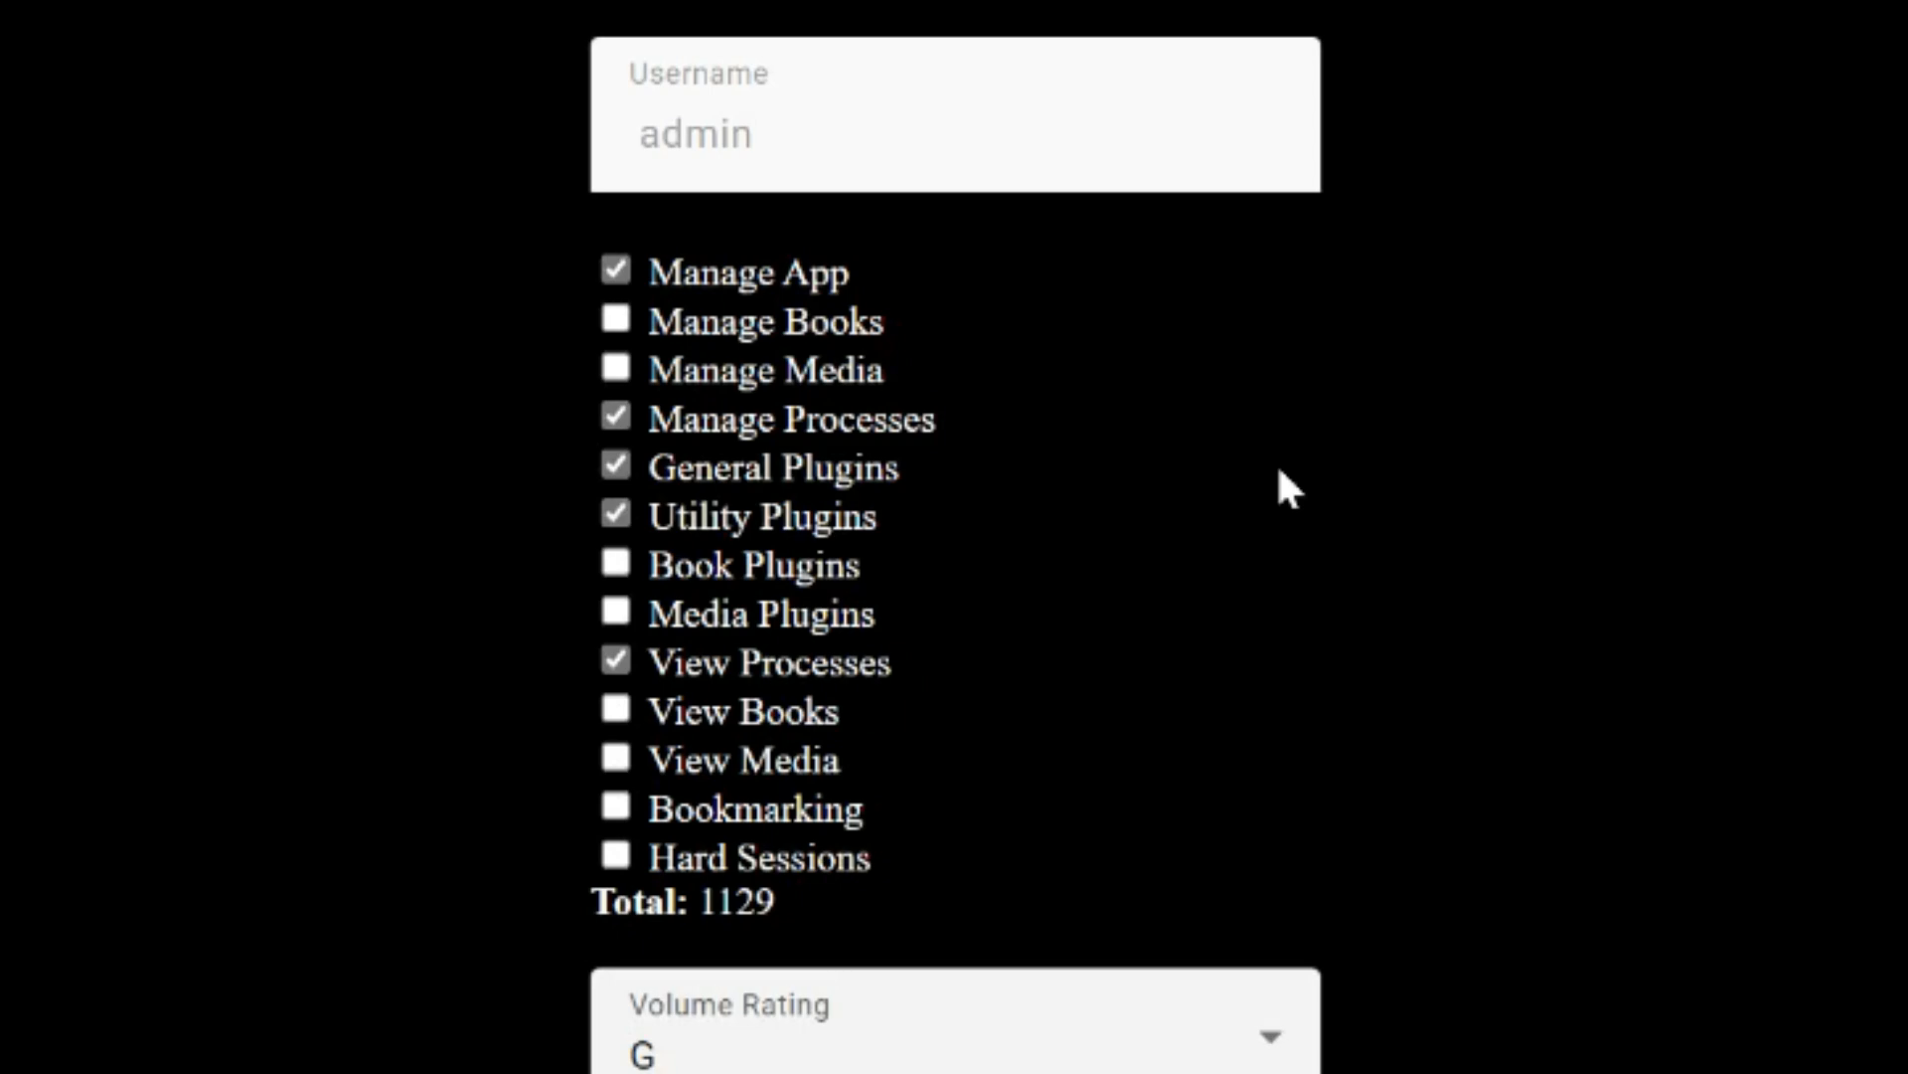
left_click(708, 332)
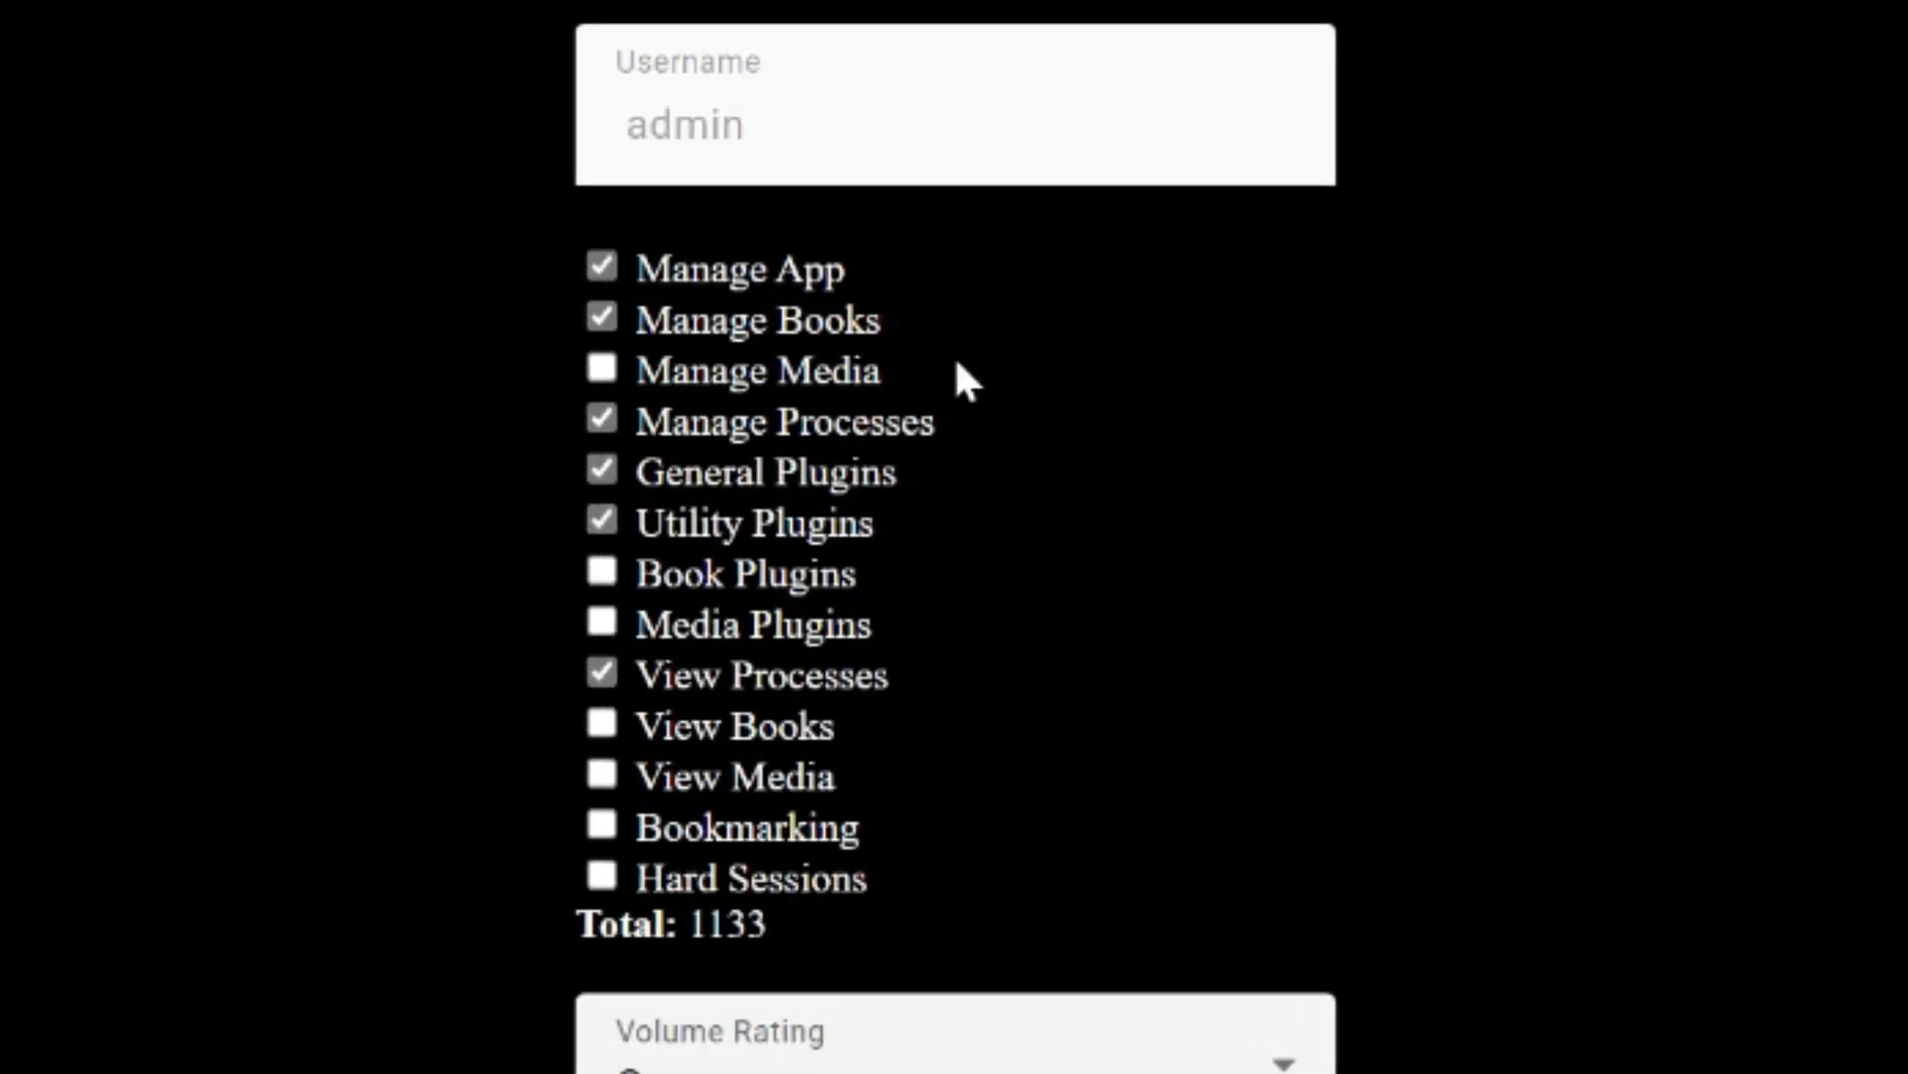
left_click(820, 378)
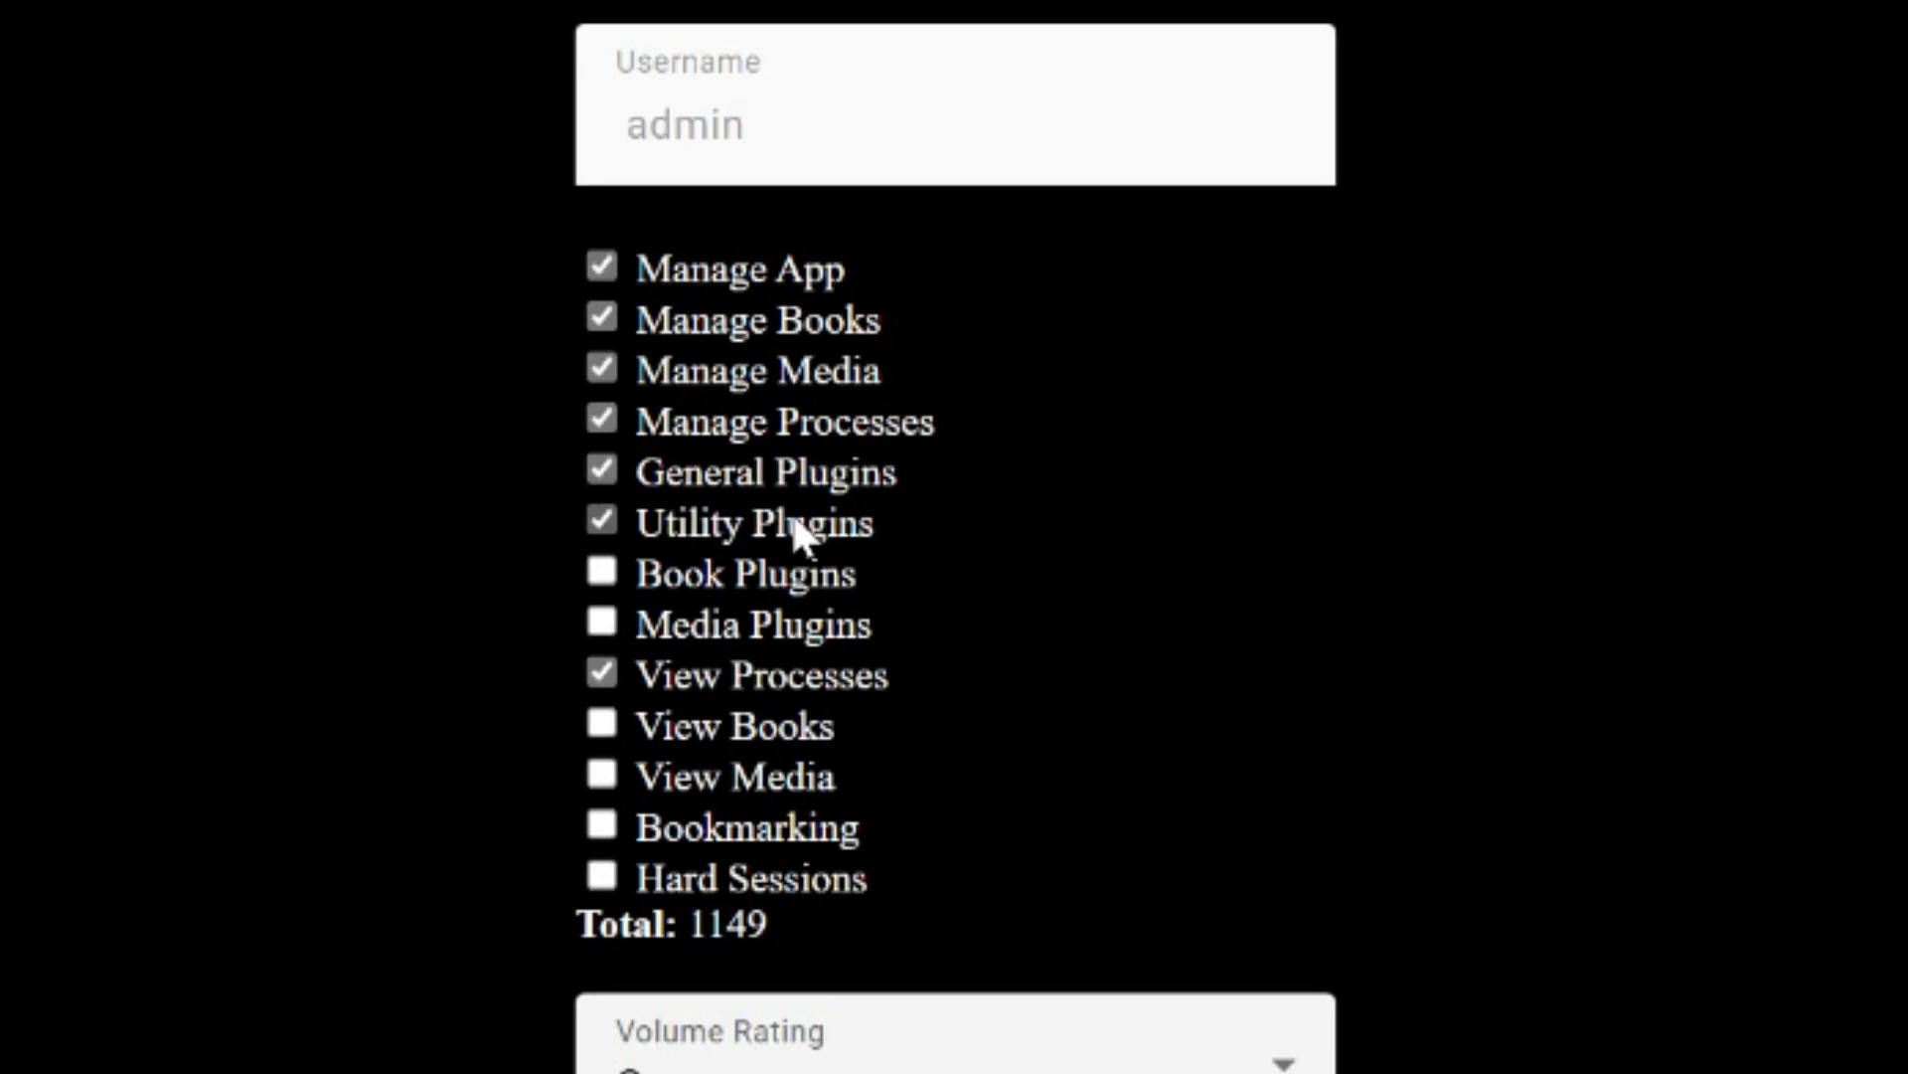
left_click(666, 577)
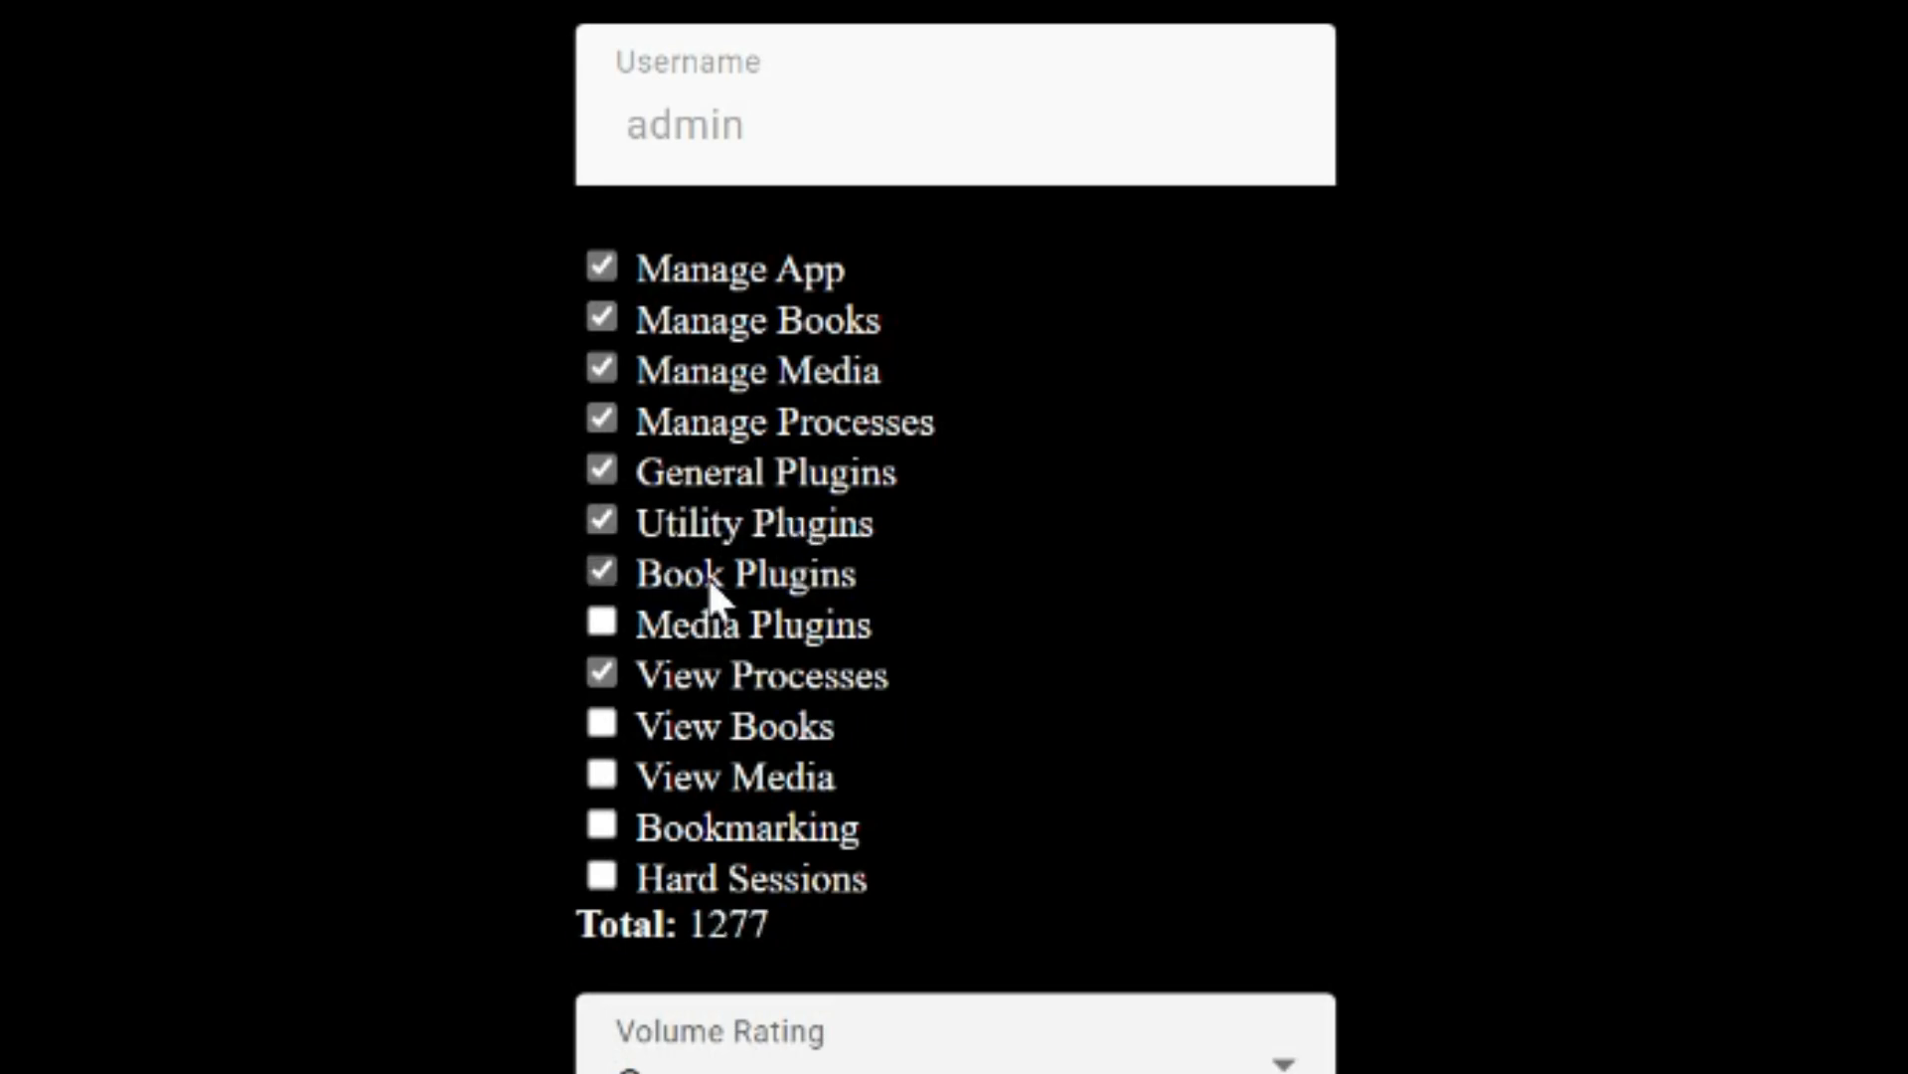
left_click(650, 631)
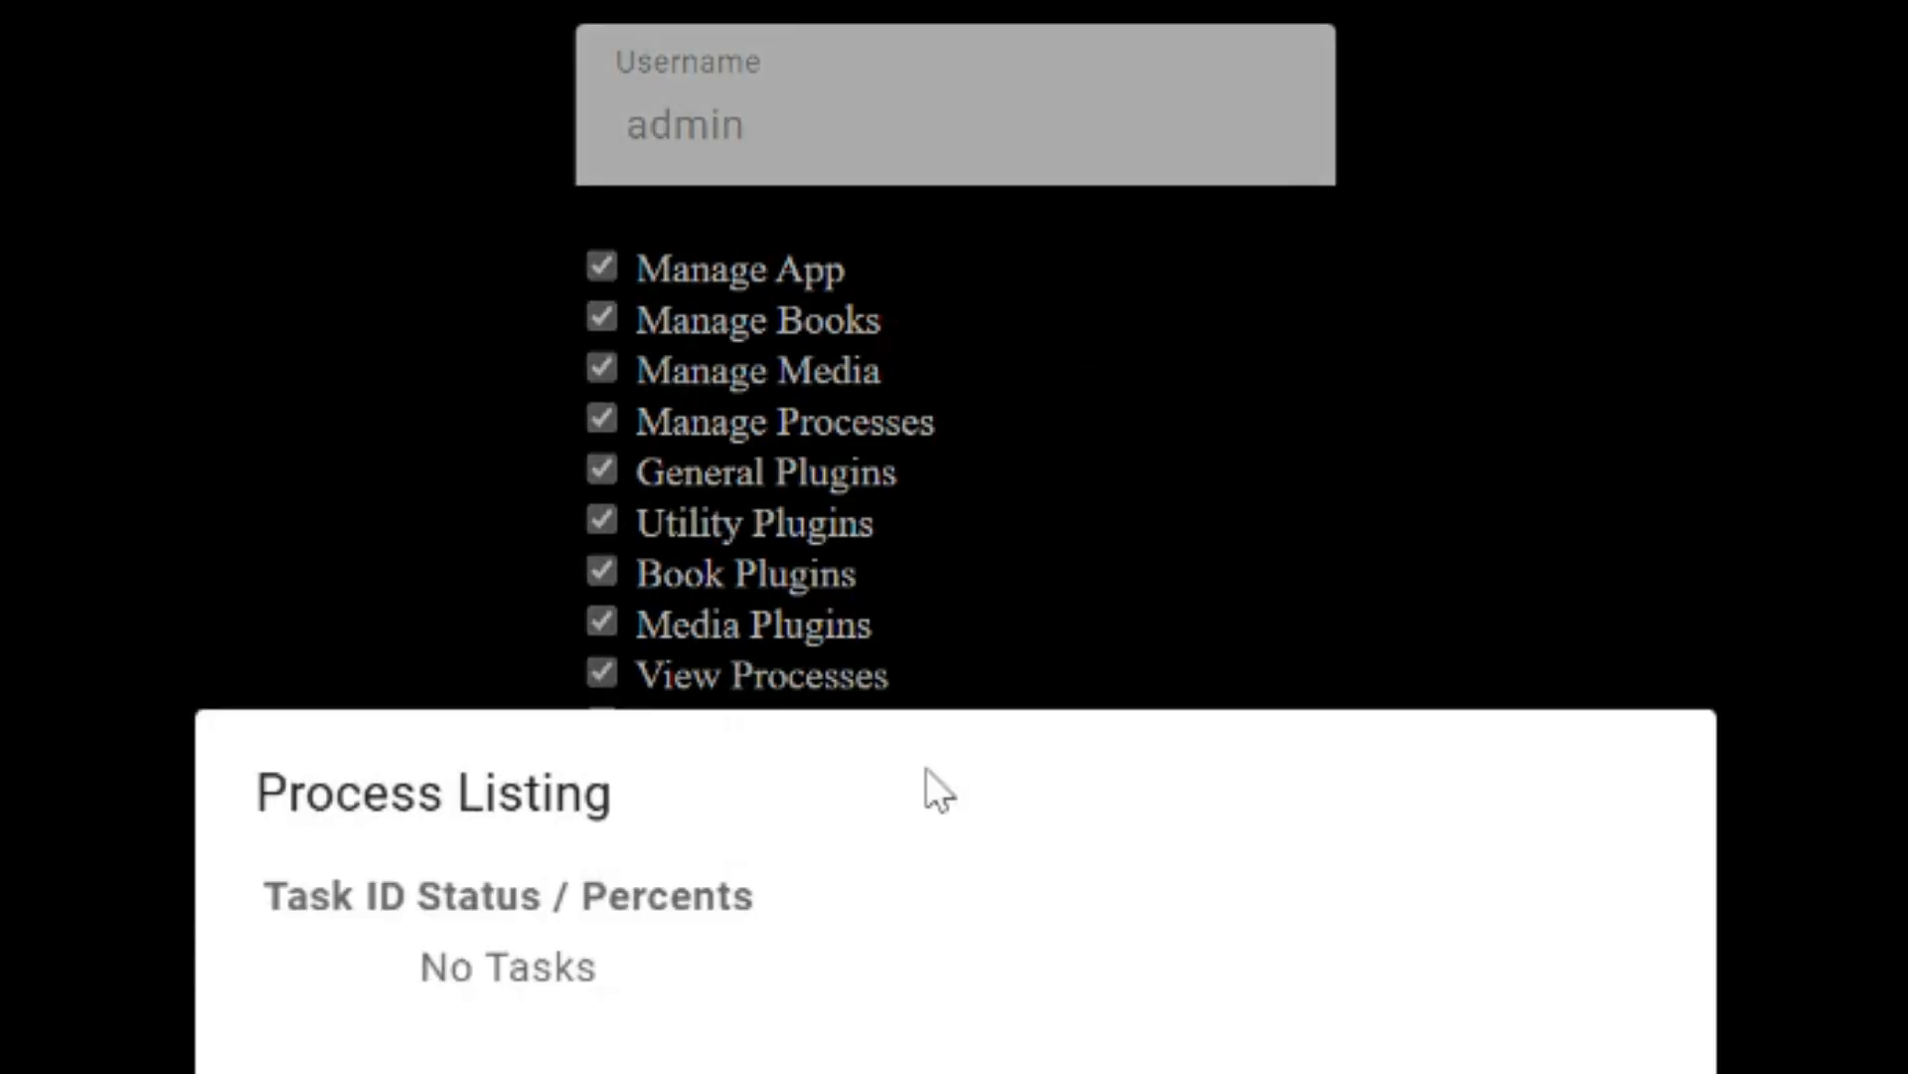
left_click(1843, 687)
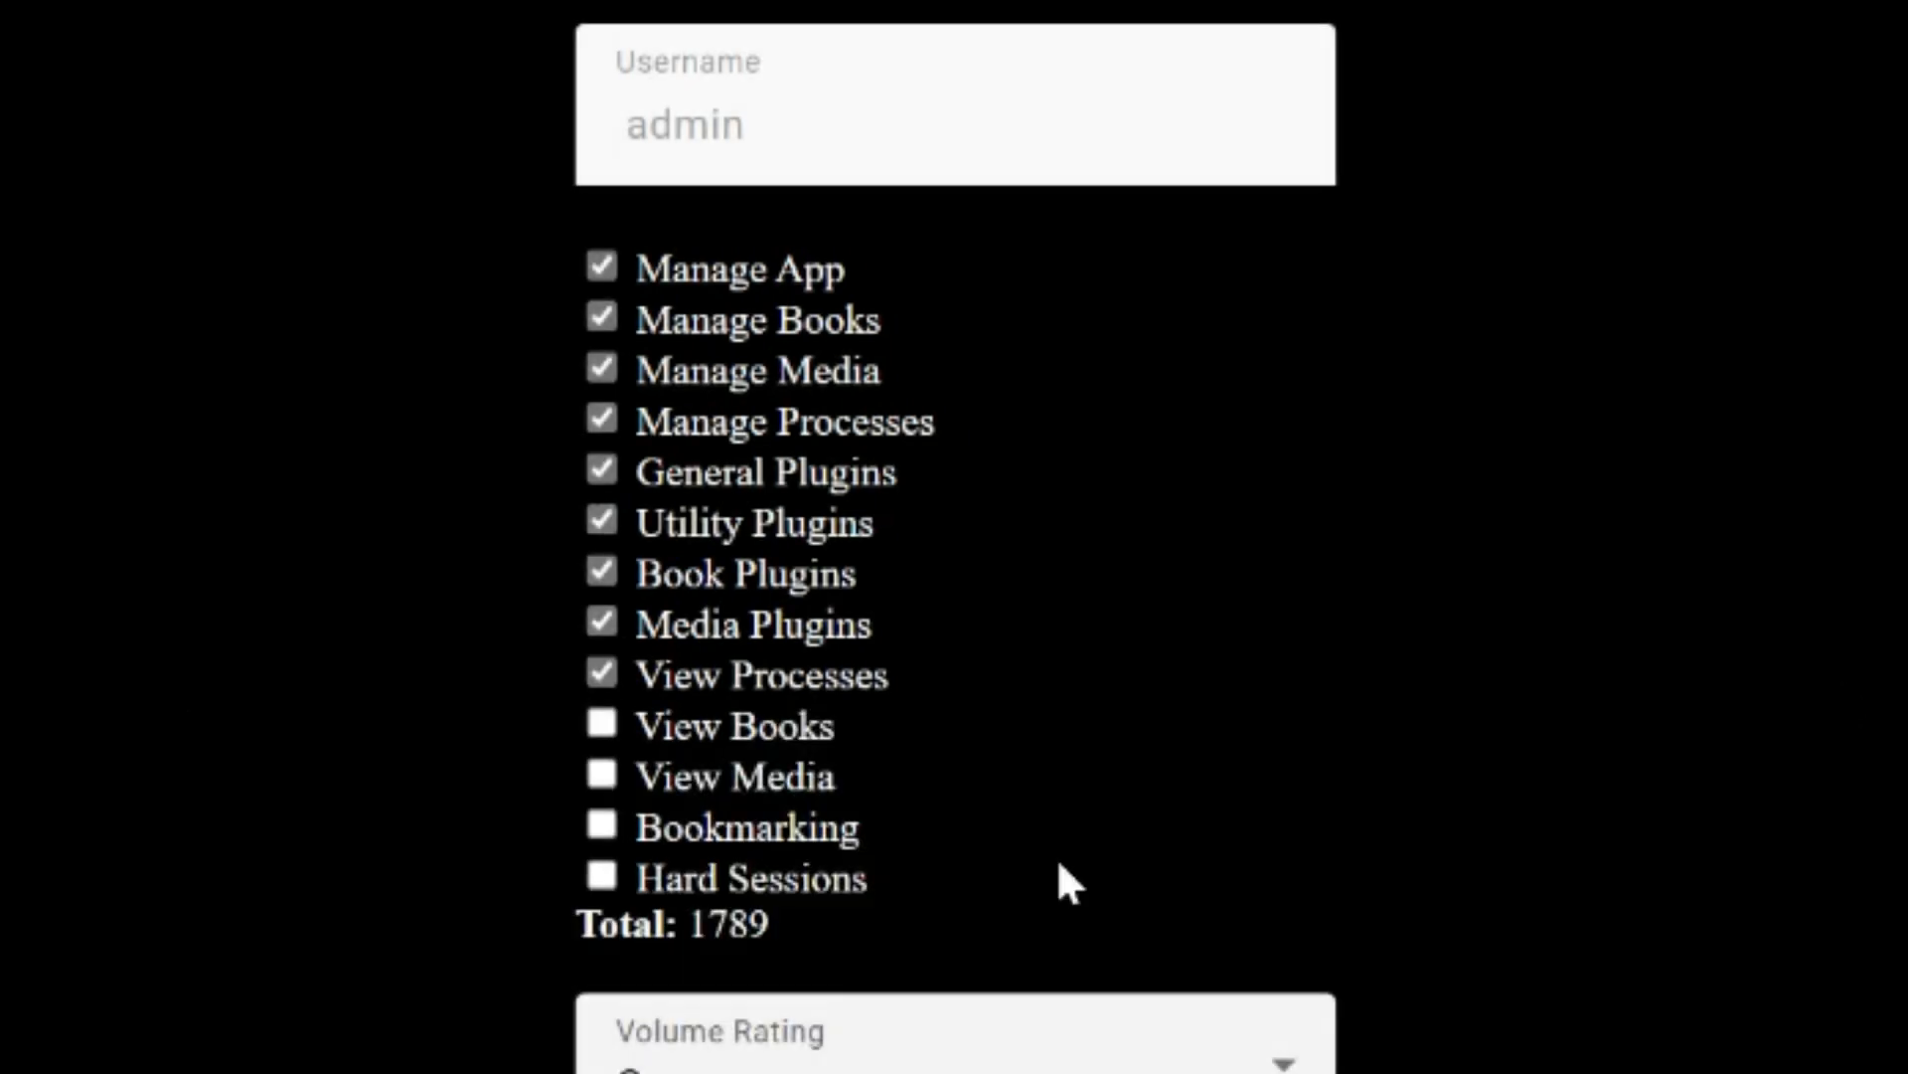
left_click(792, 735)
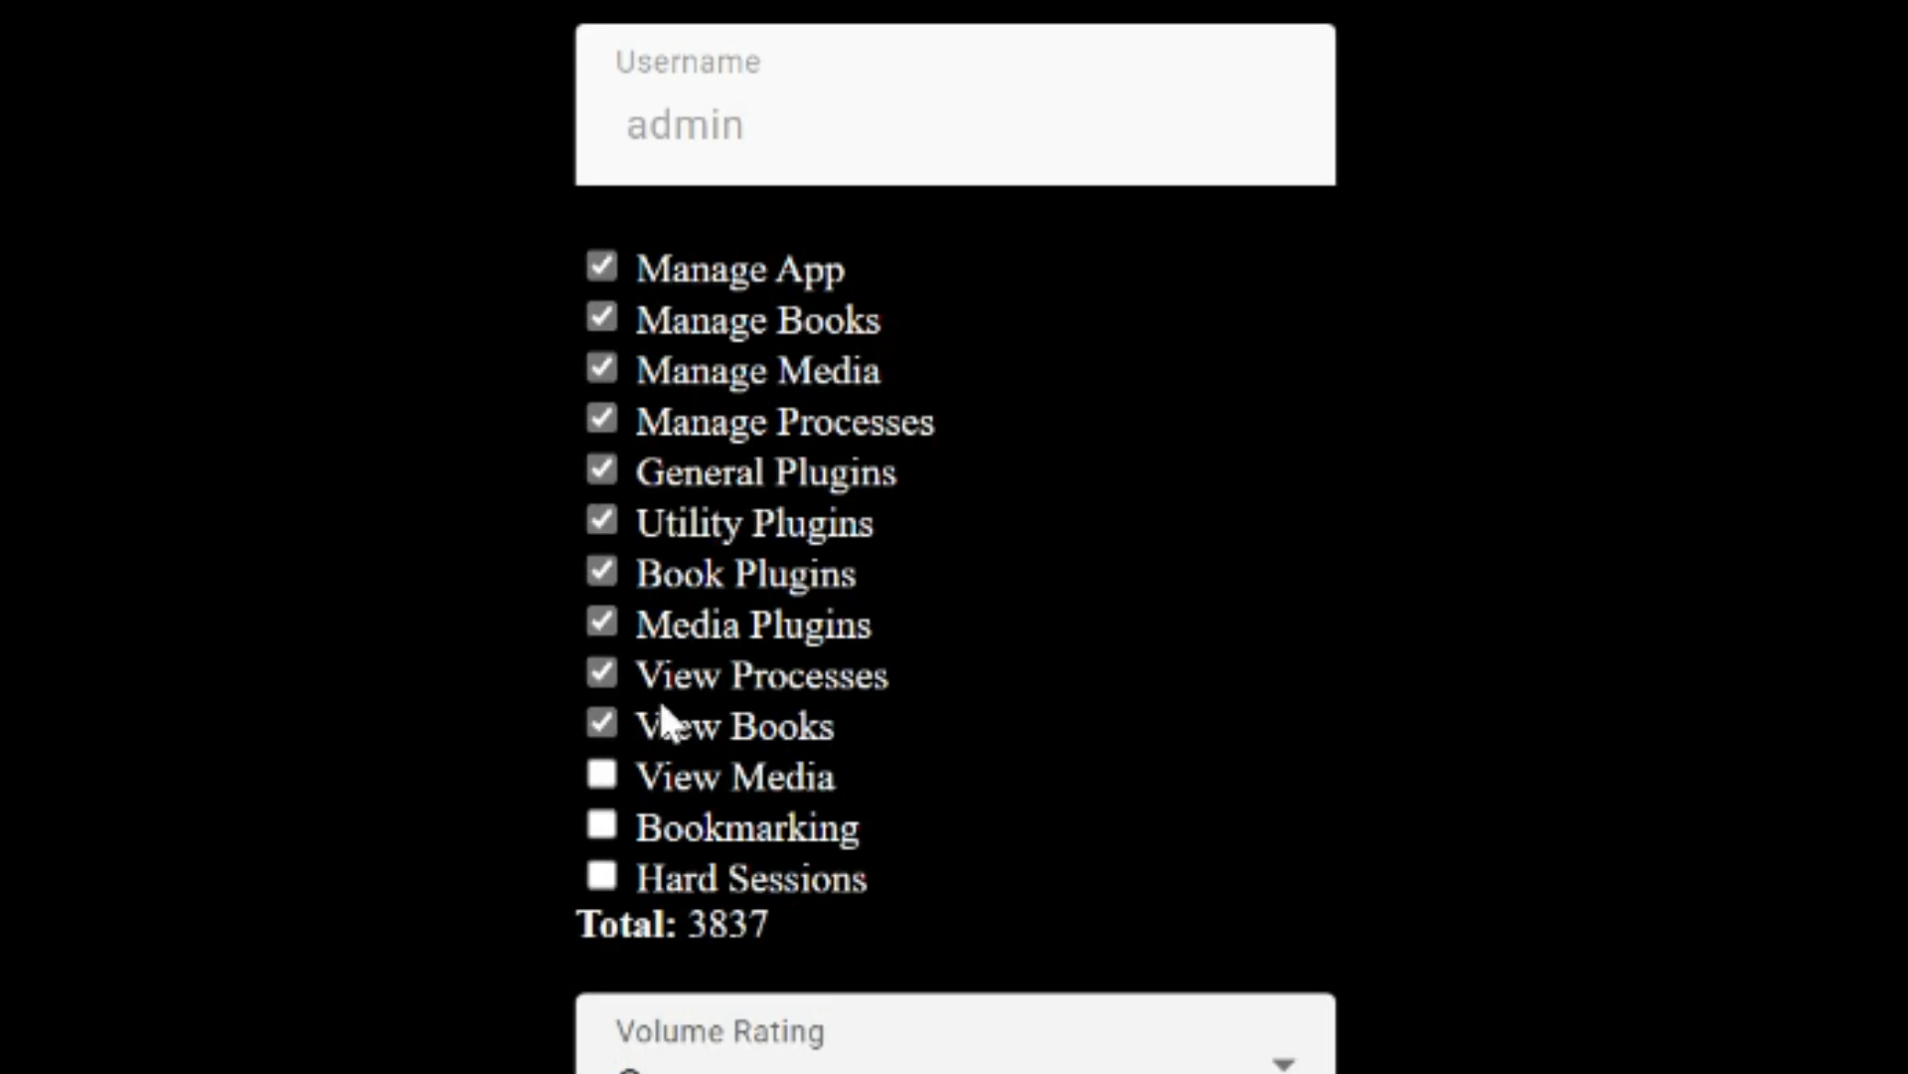
Tick View Media, Bookmarking and Hard Sessions so all thirteen features are enabled (total 118525)
left_click(737, 774)
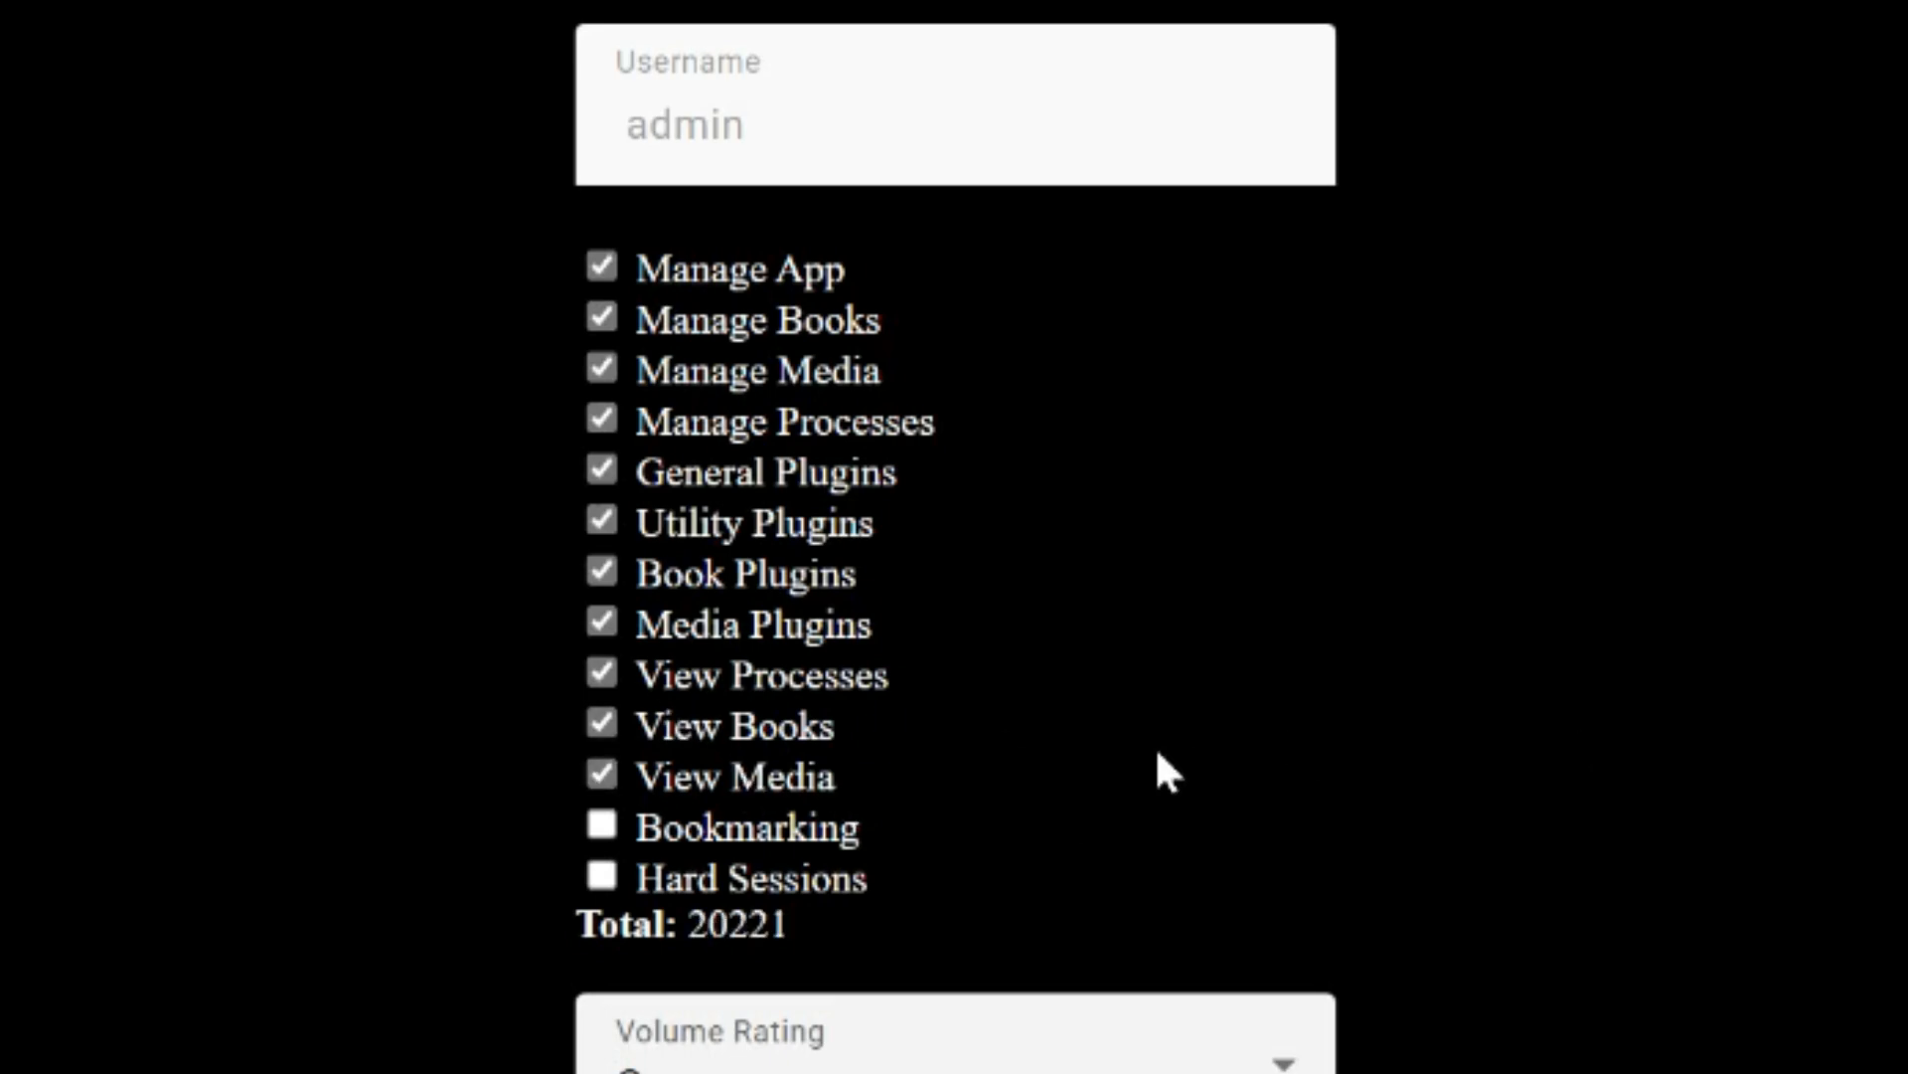
left_click(672, 829)
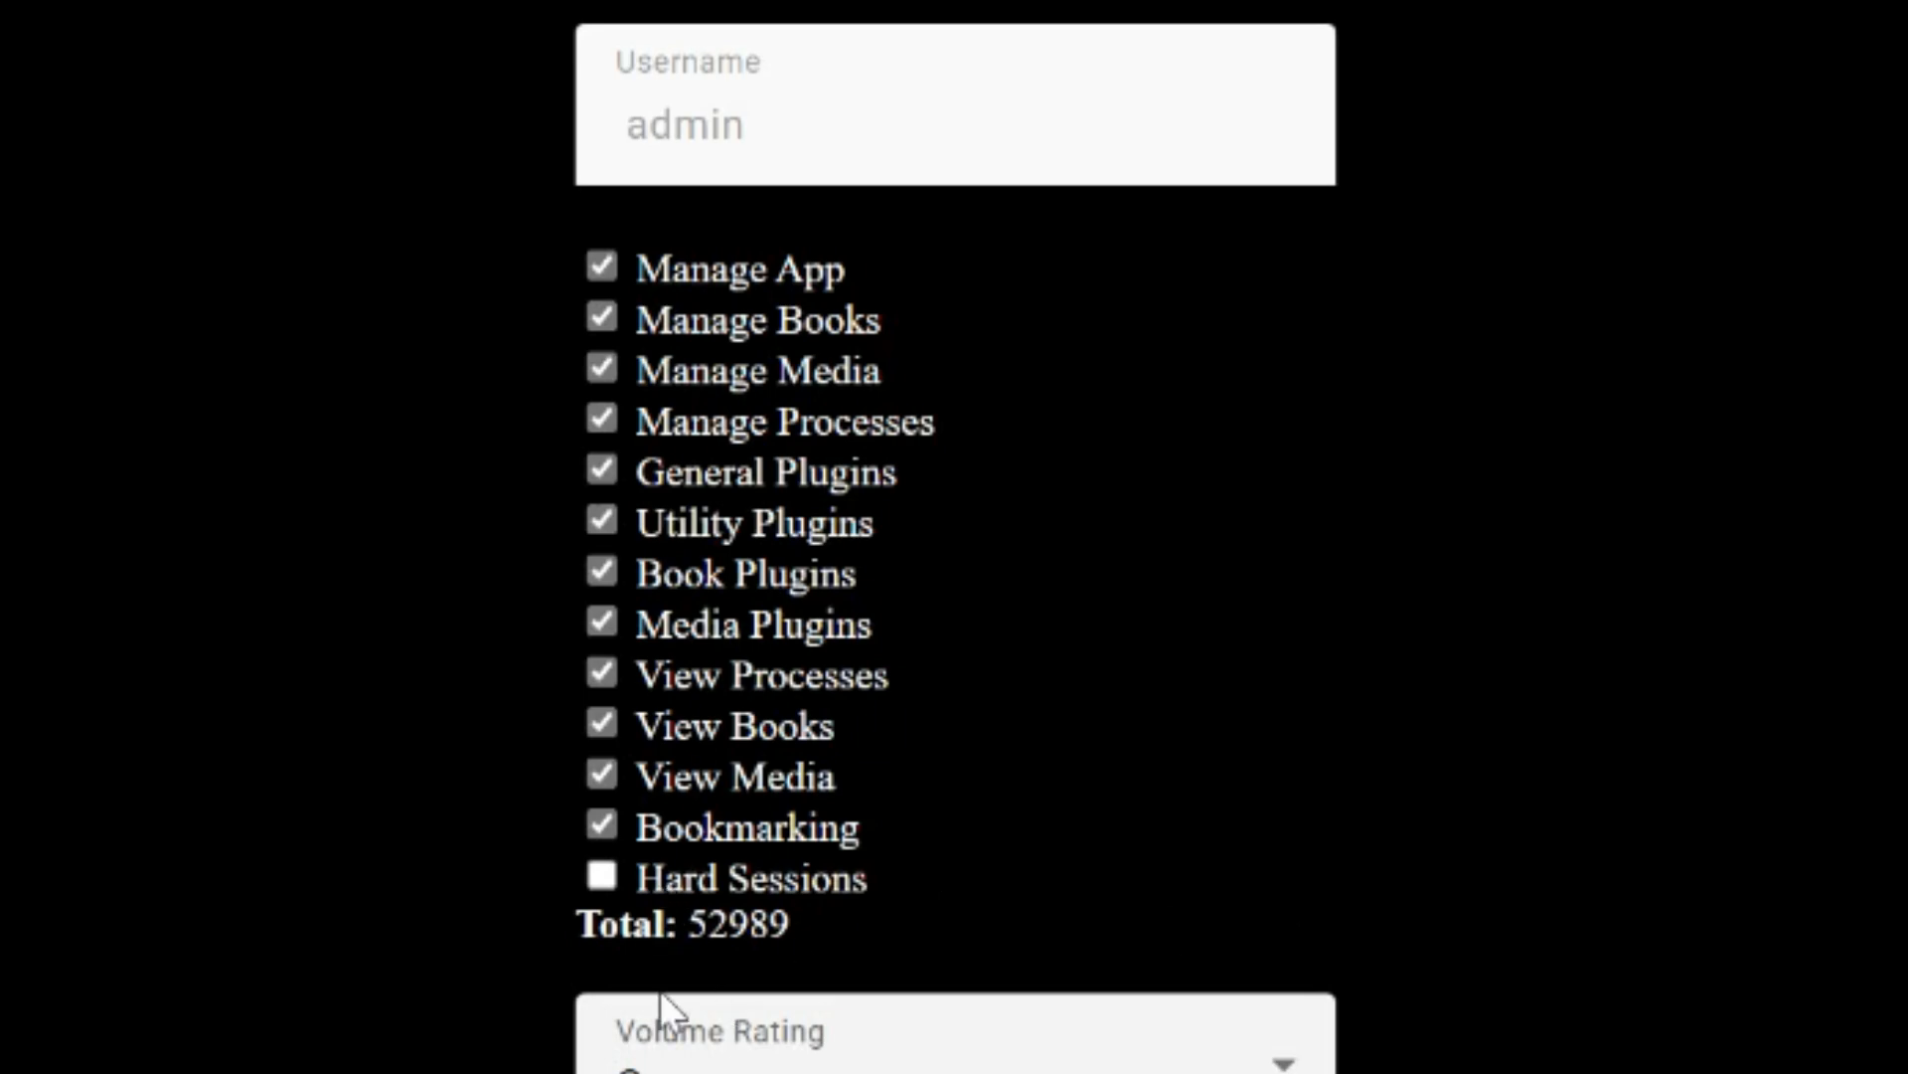
left_click(641, 890)
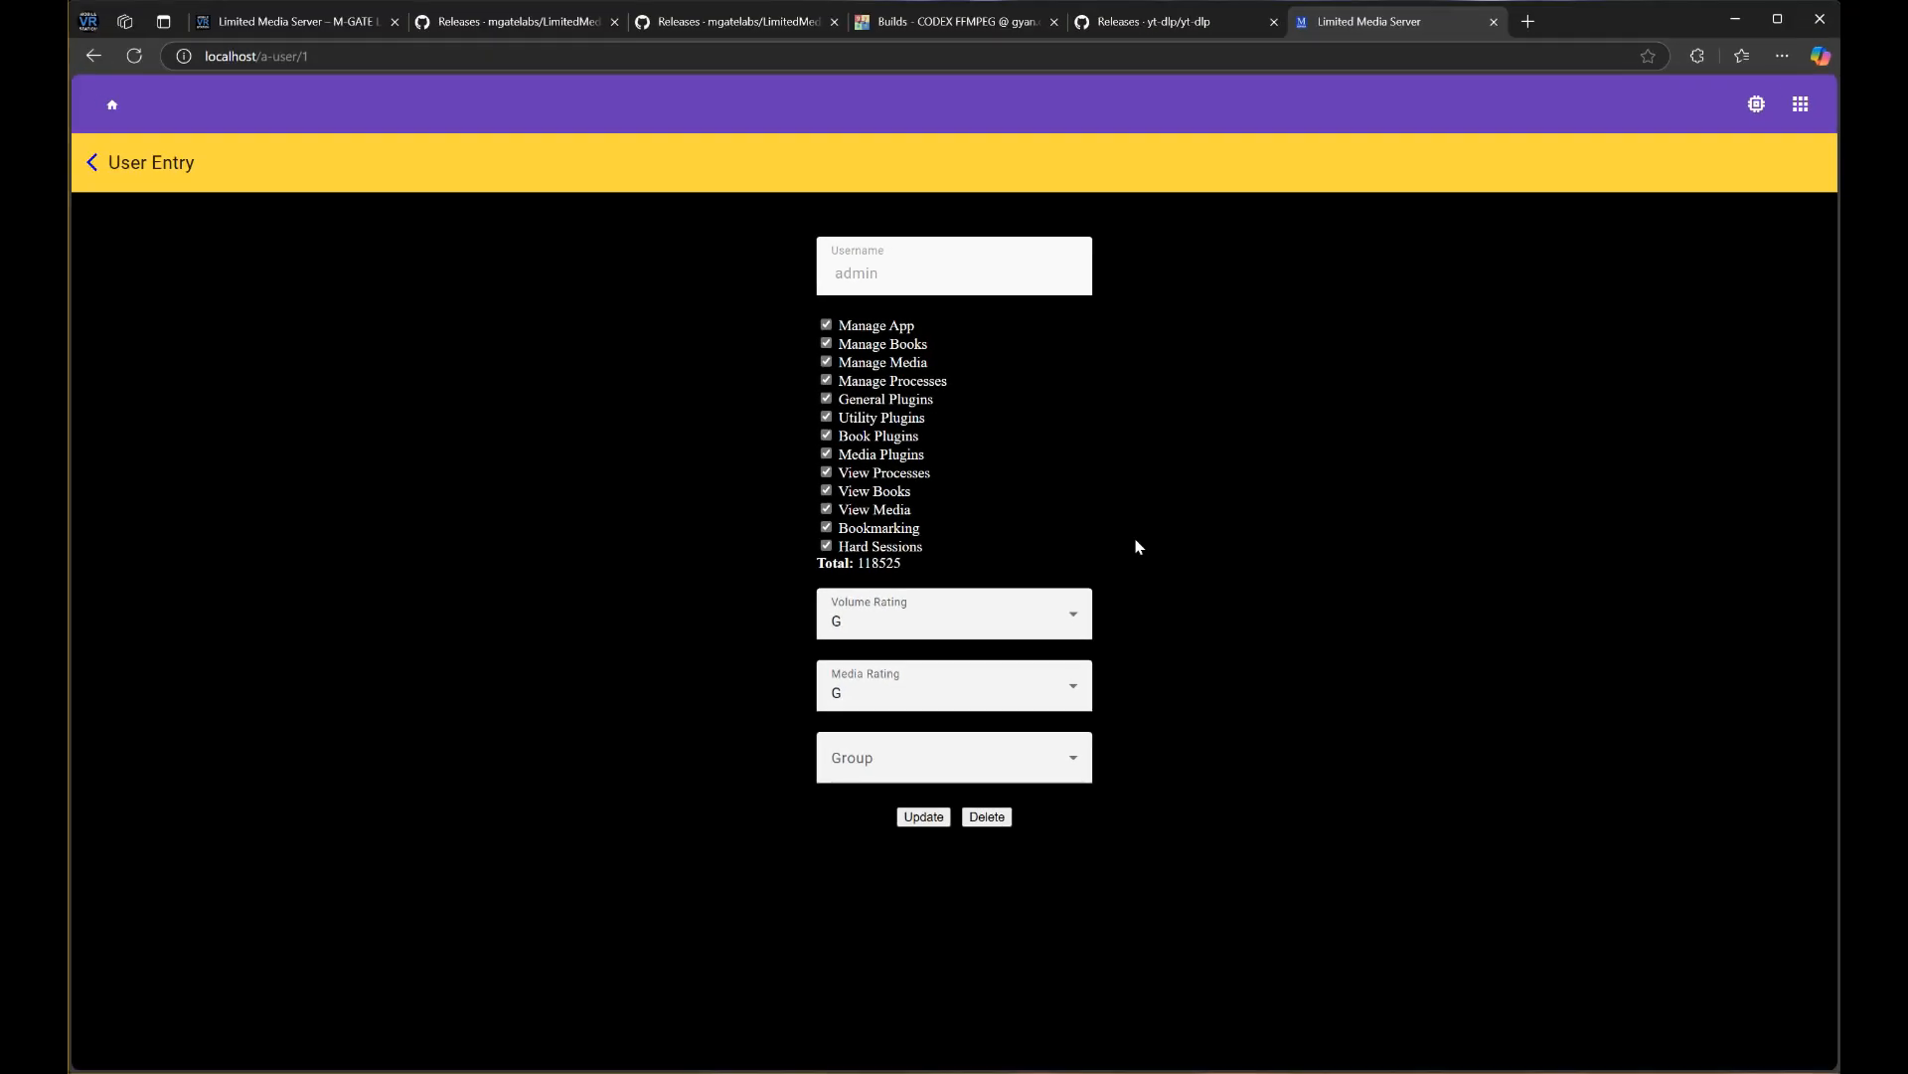
Set both the volume rating and the media rating to Unrated
left_click(847, 627)
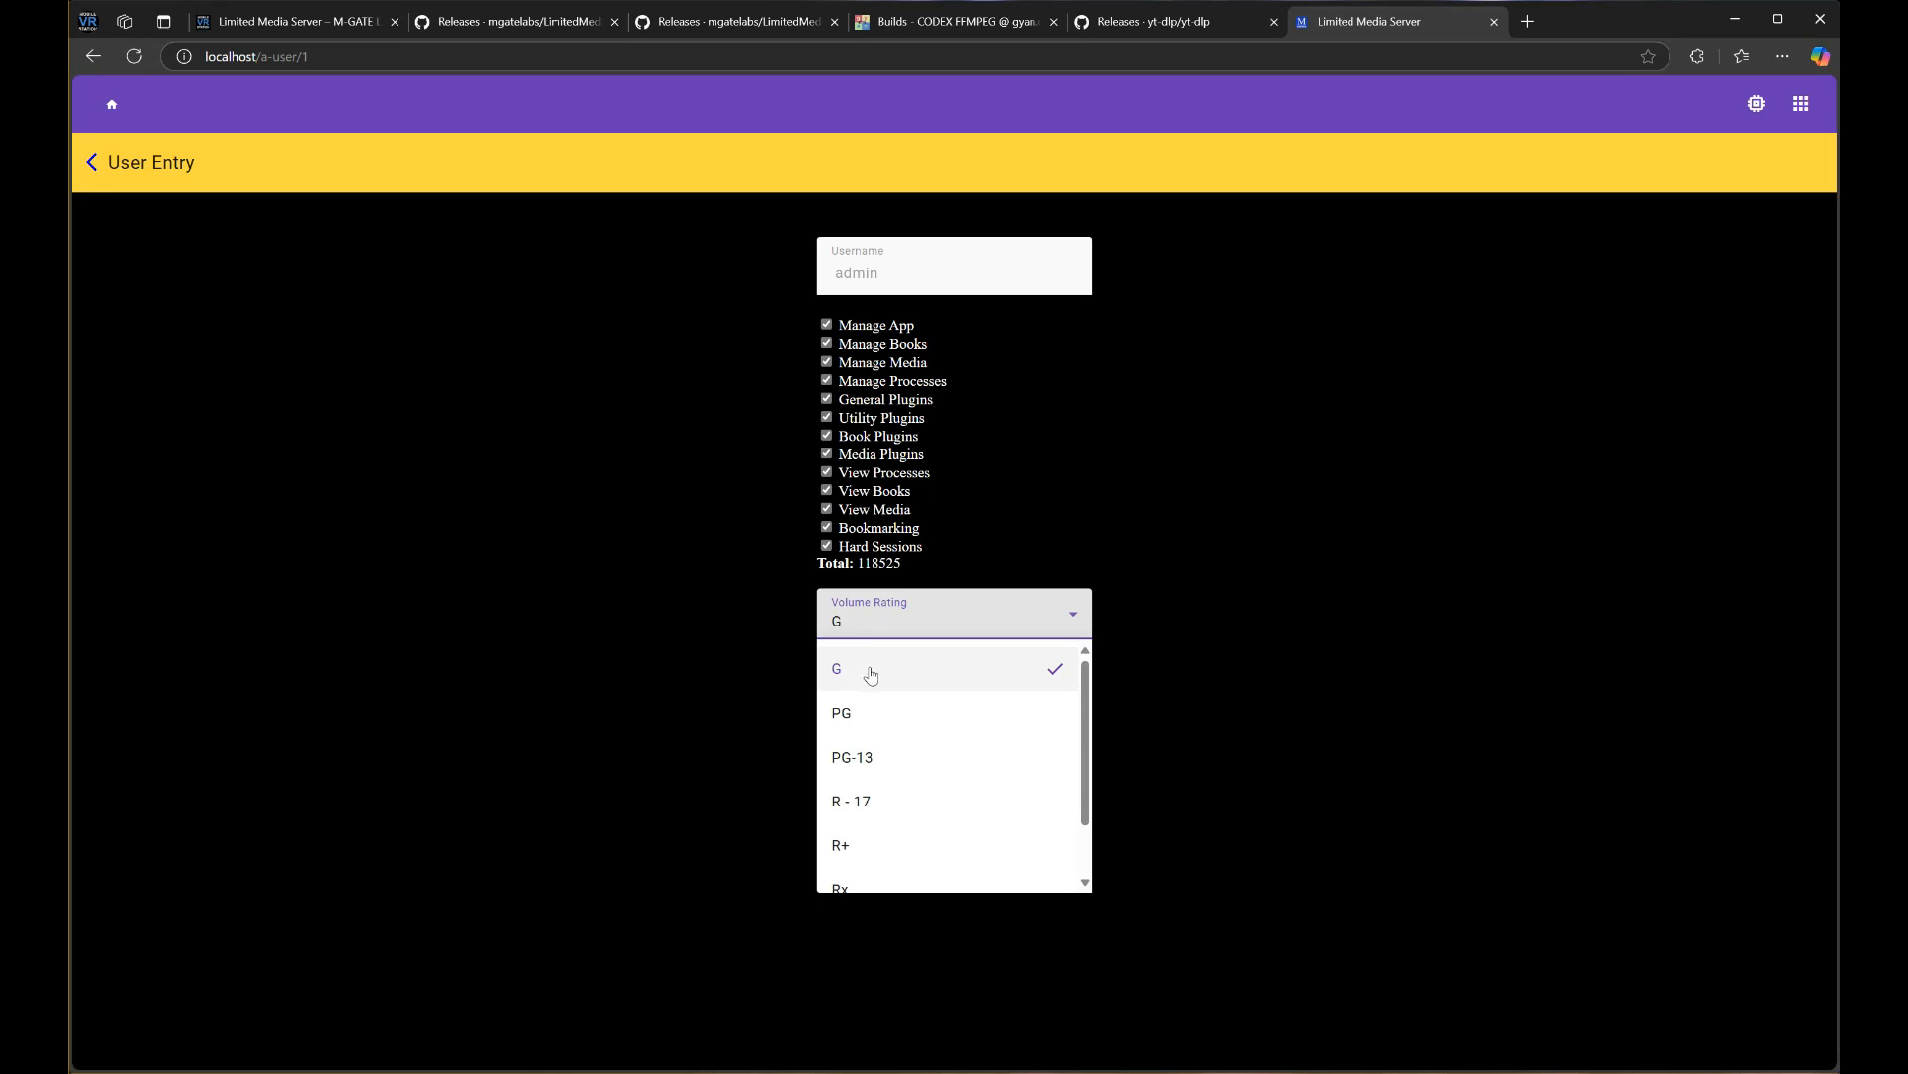
scroll(871, 676, "down", 1)
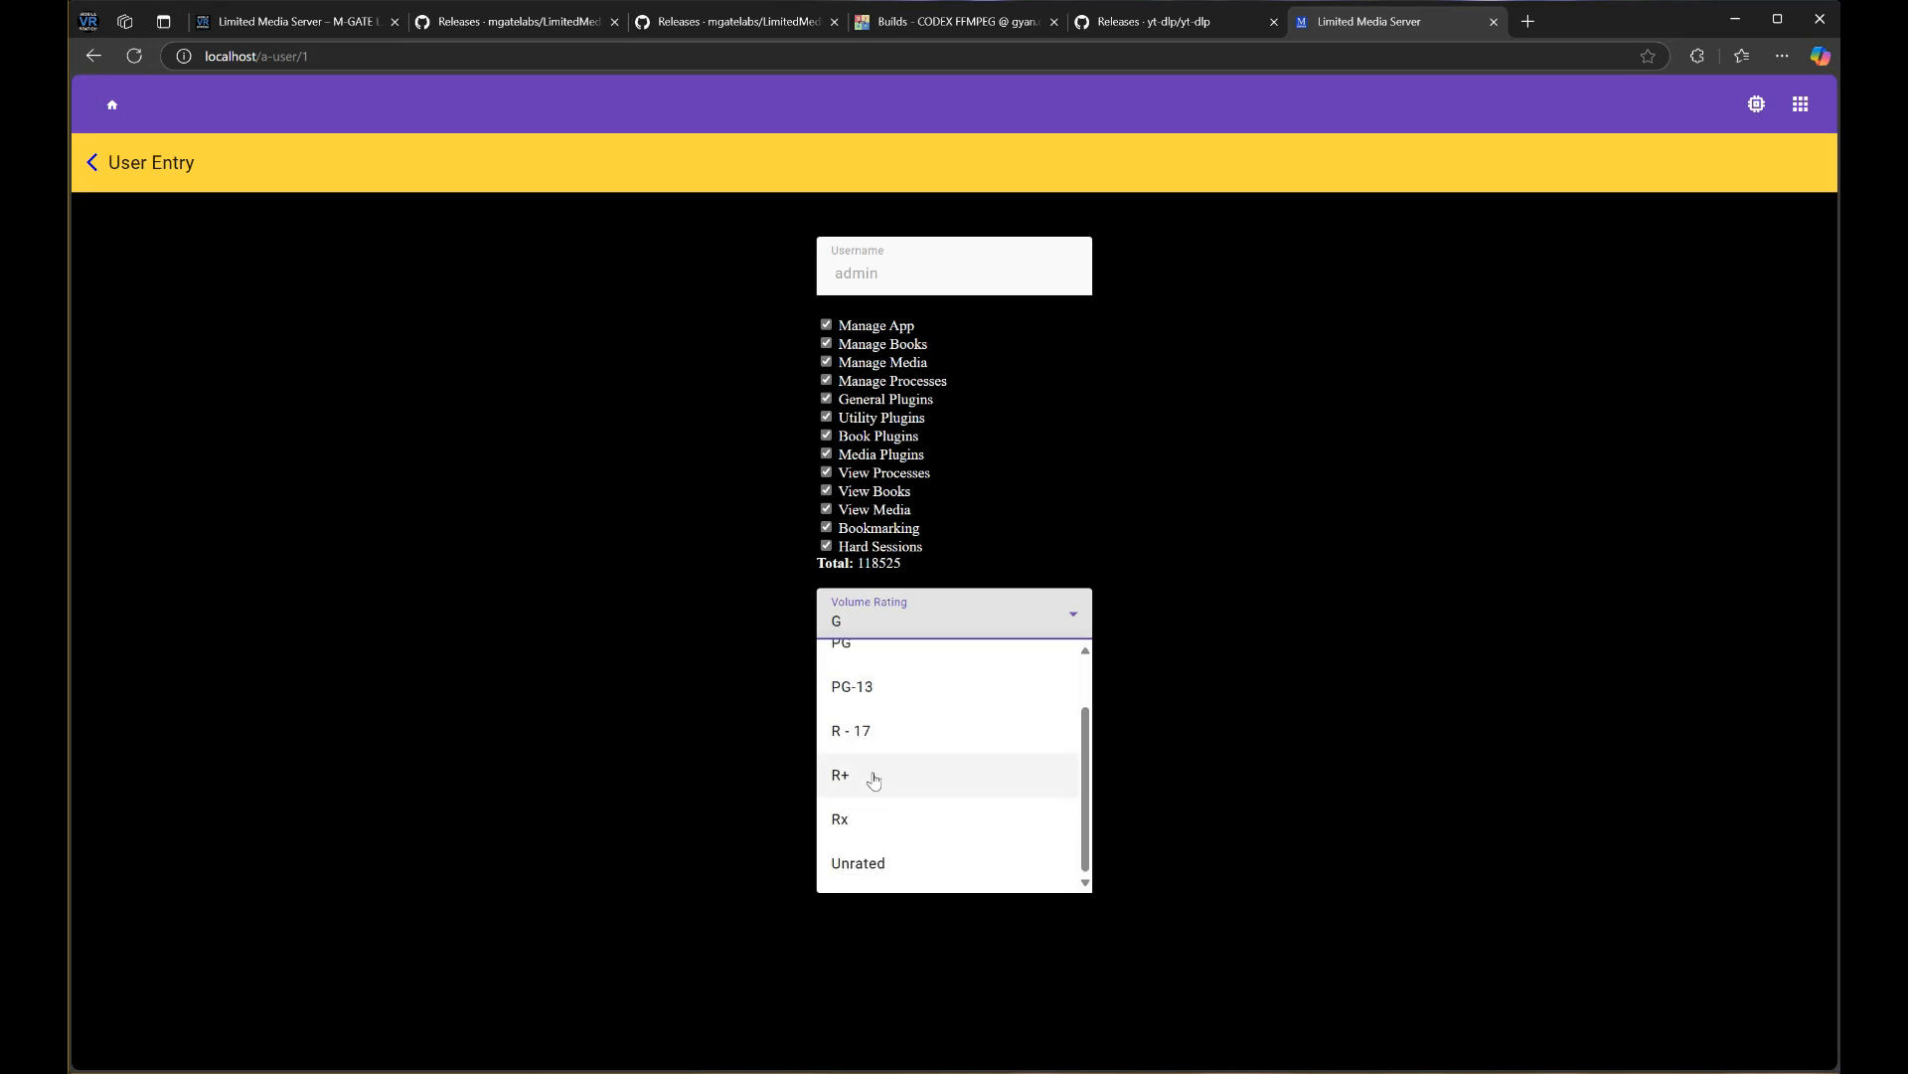
left_click(867, 861)
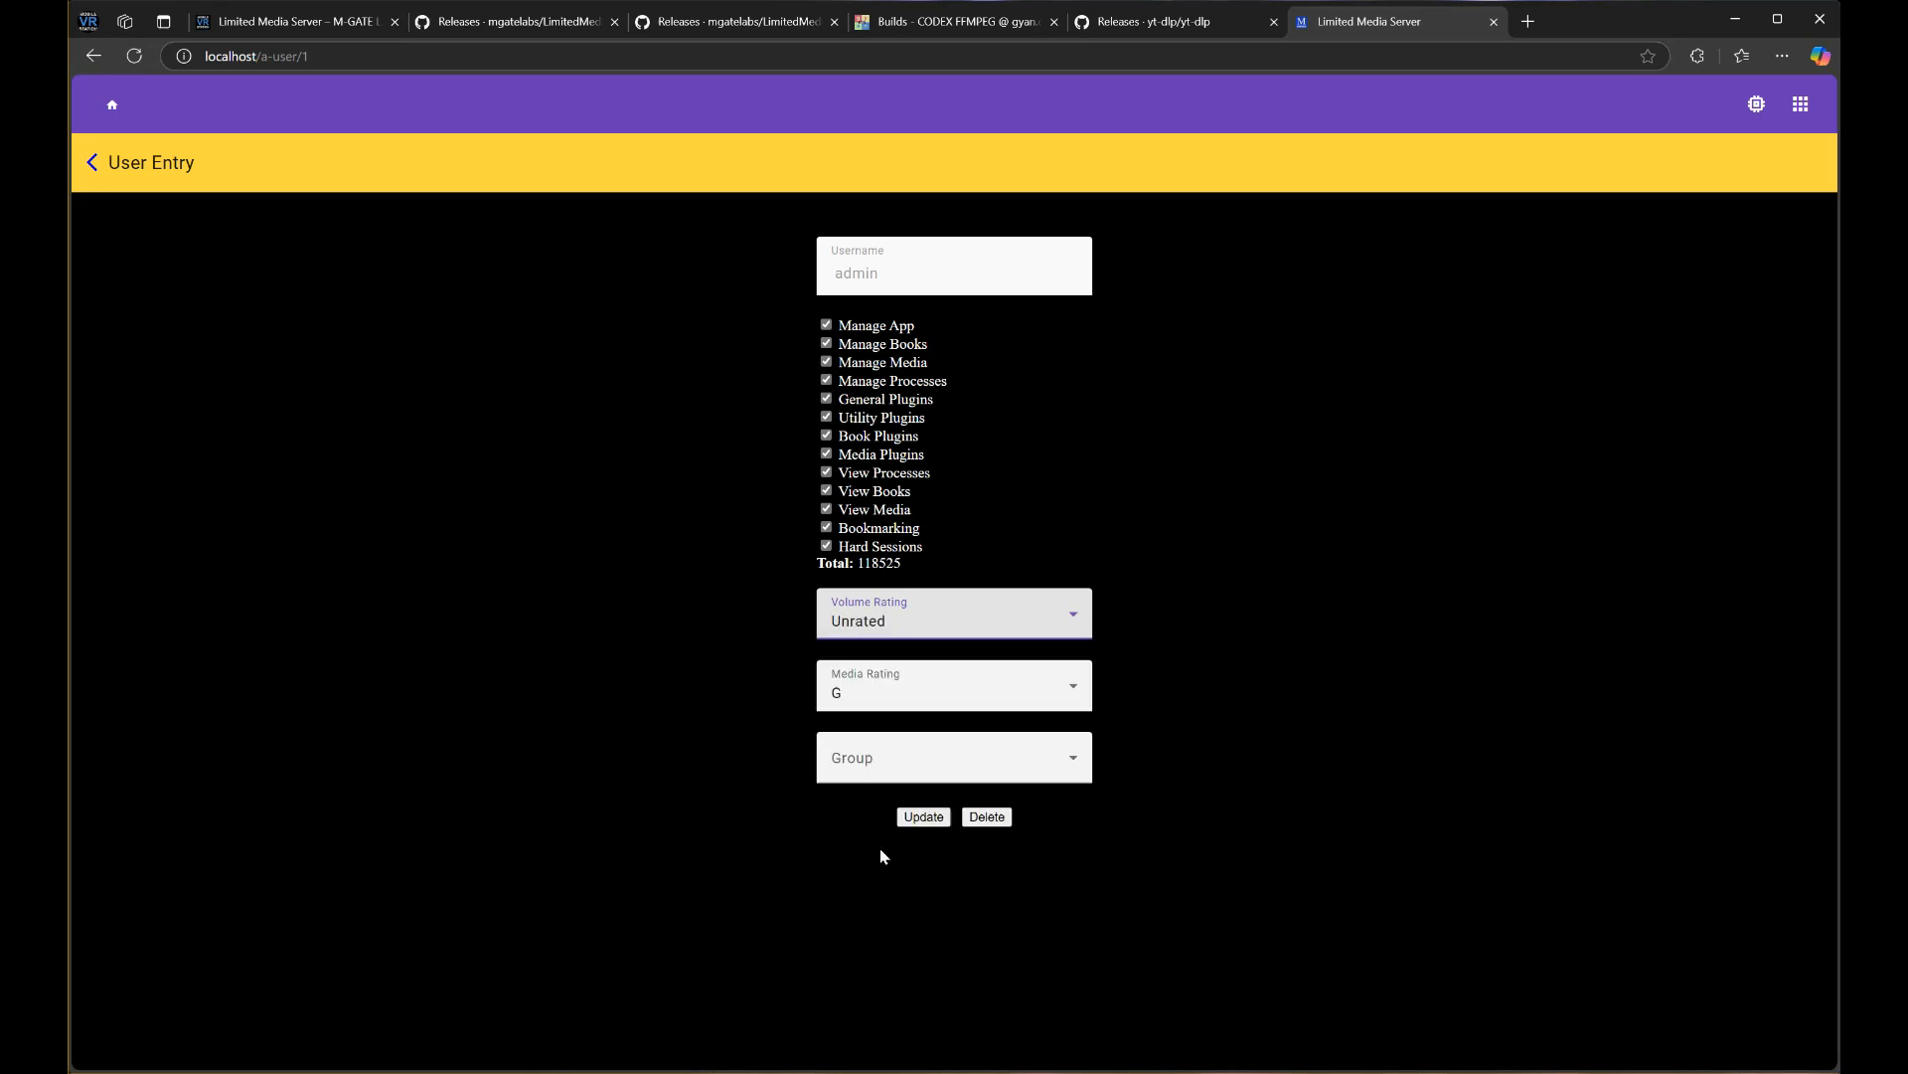
left_click(865, 688)
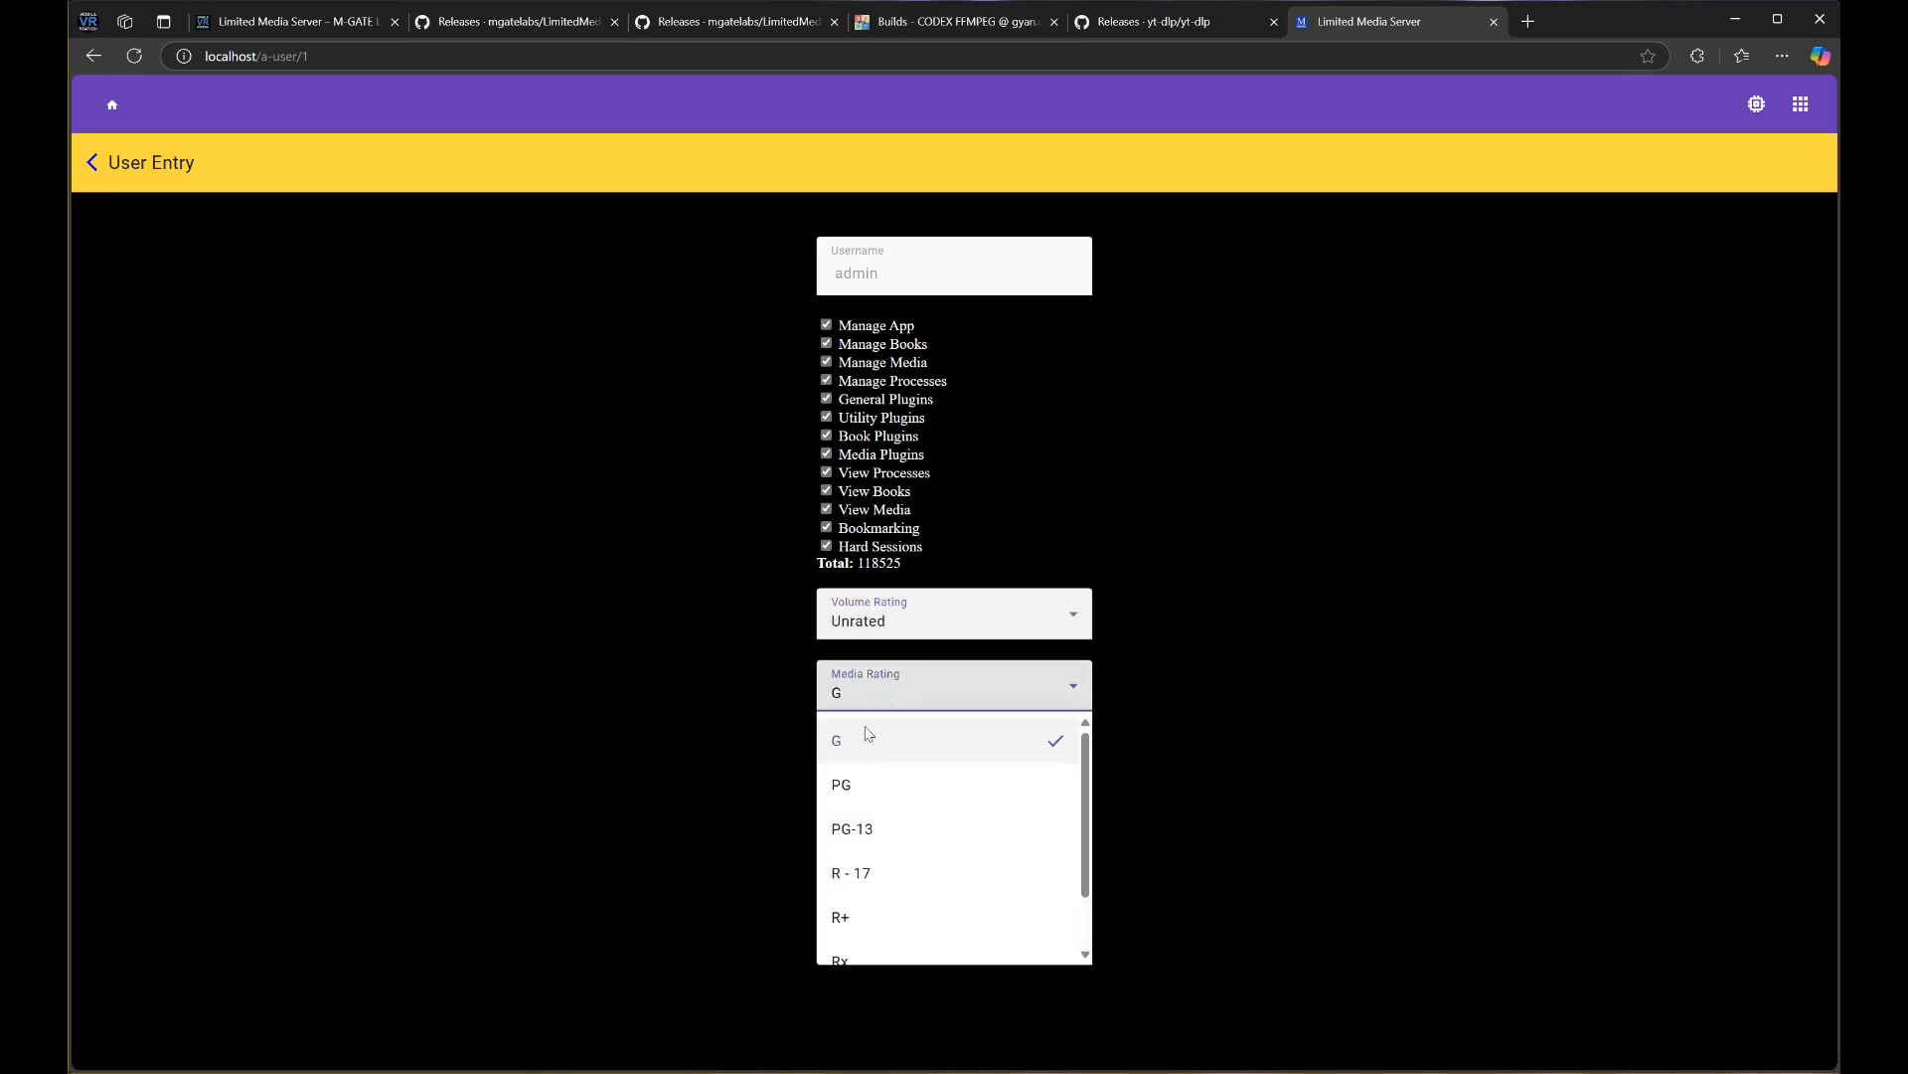
scroll(863, 854, "down", 2)
left_click(861, 936)
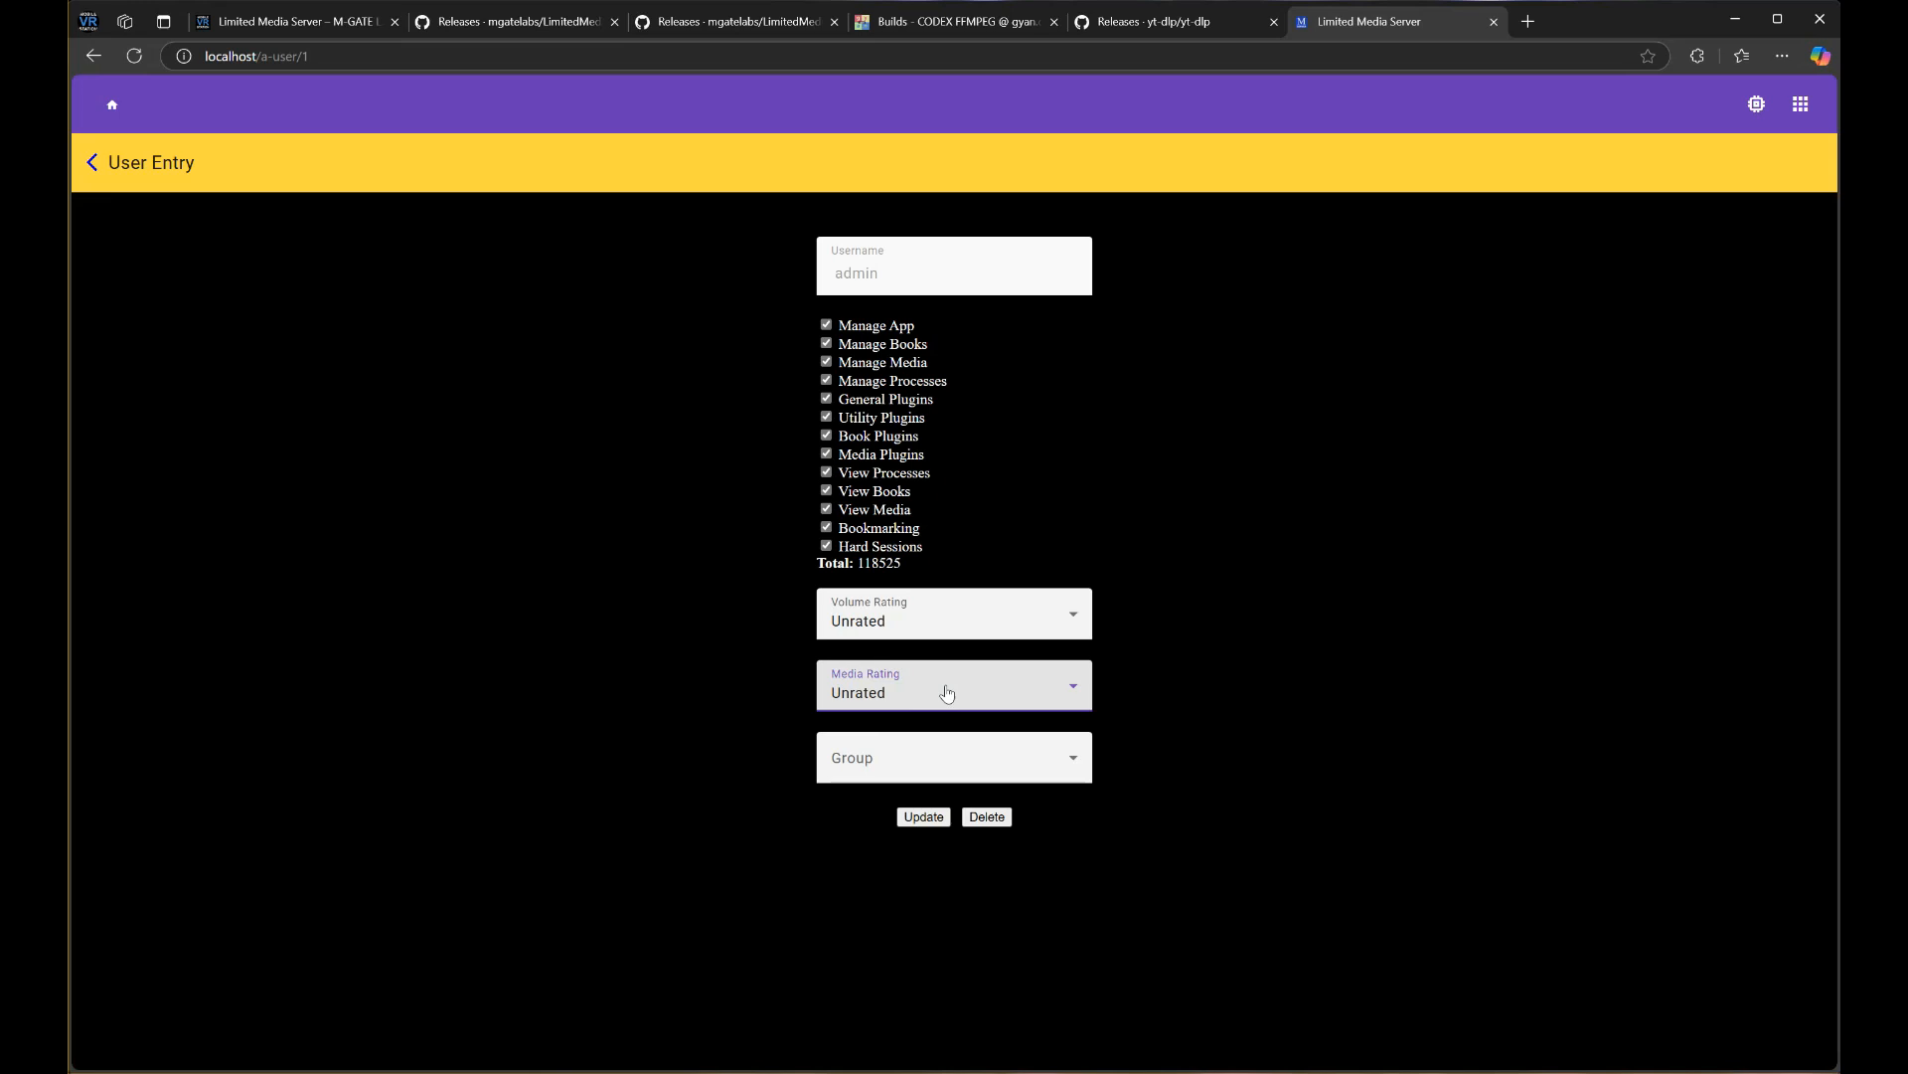
Leave the group unchanged and save the administrator's updated limits
left_click(843, 767)
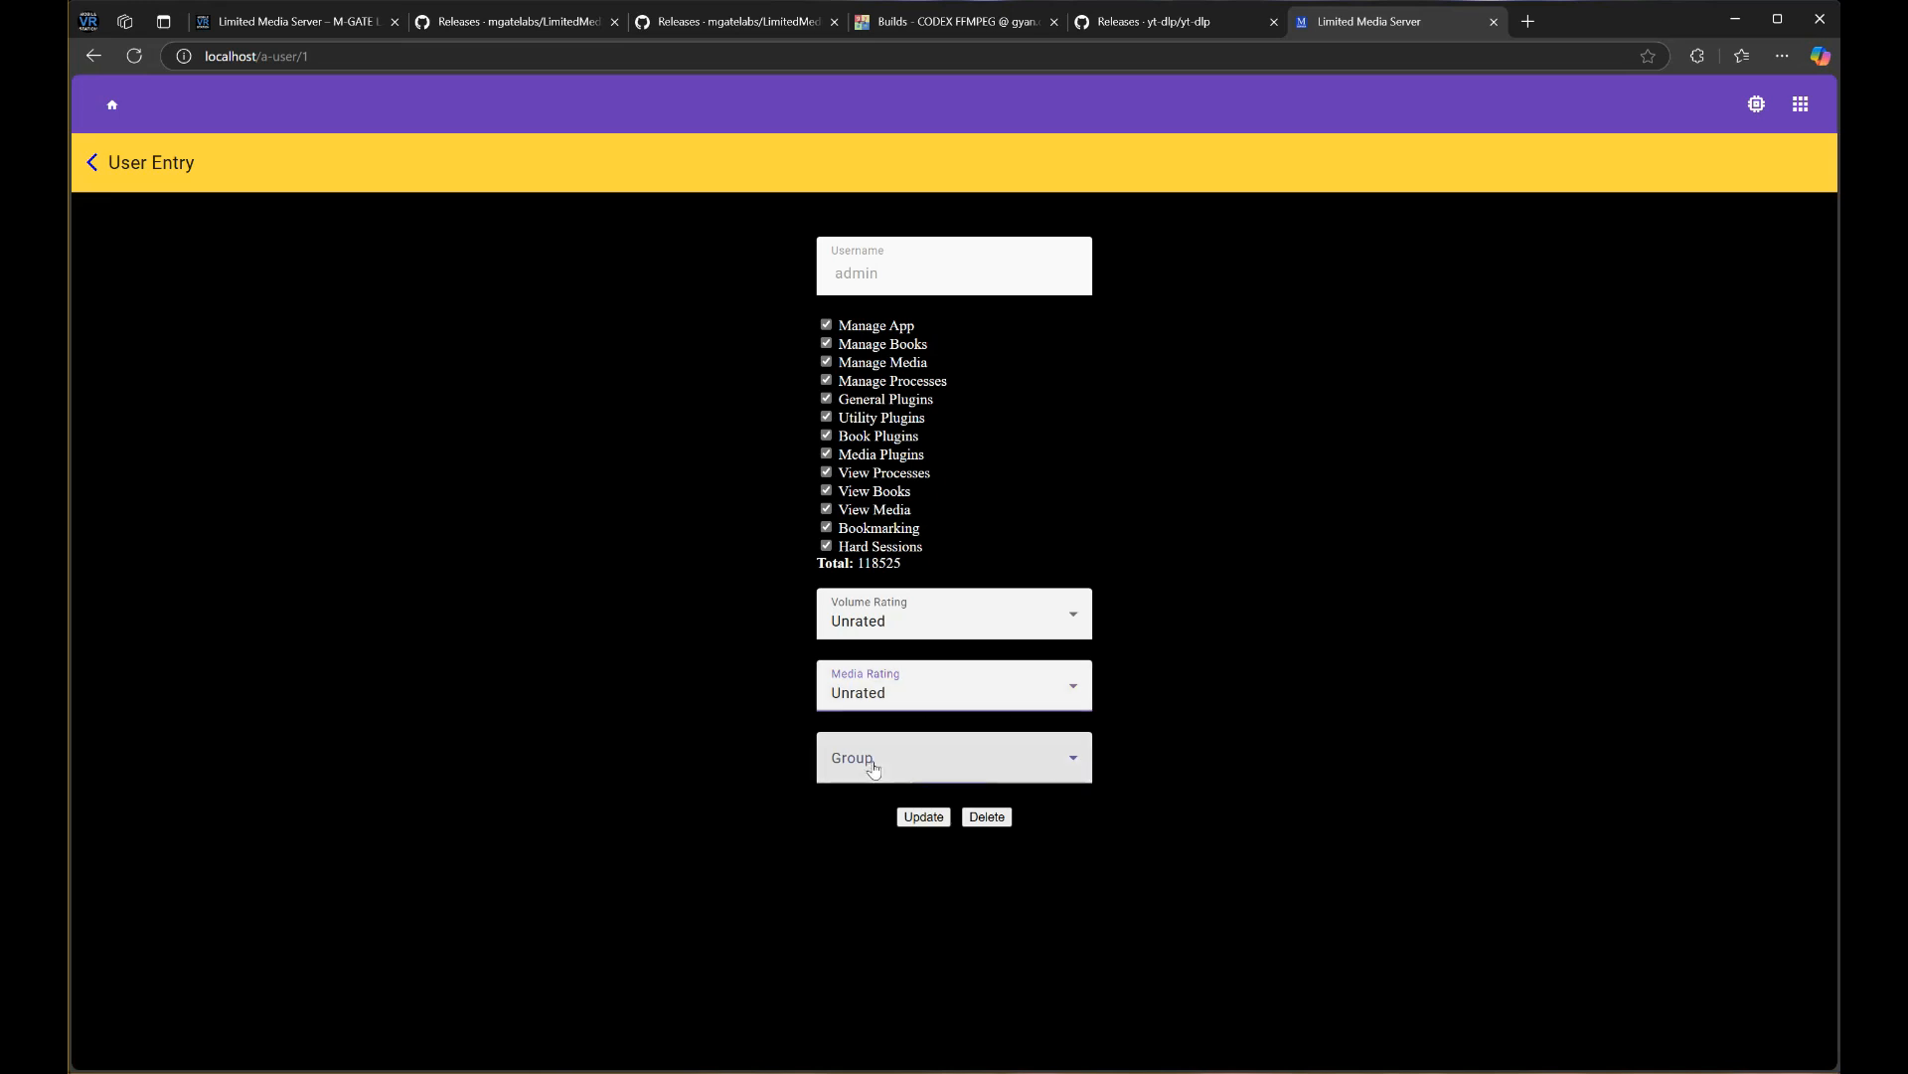
left_click(737, 775)
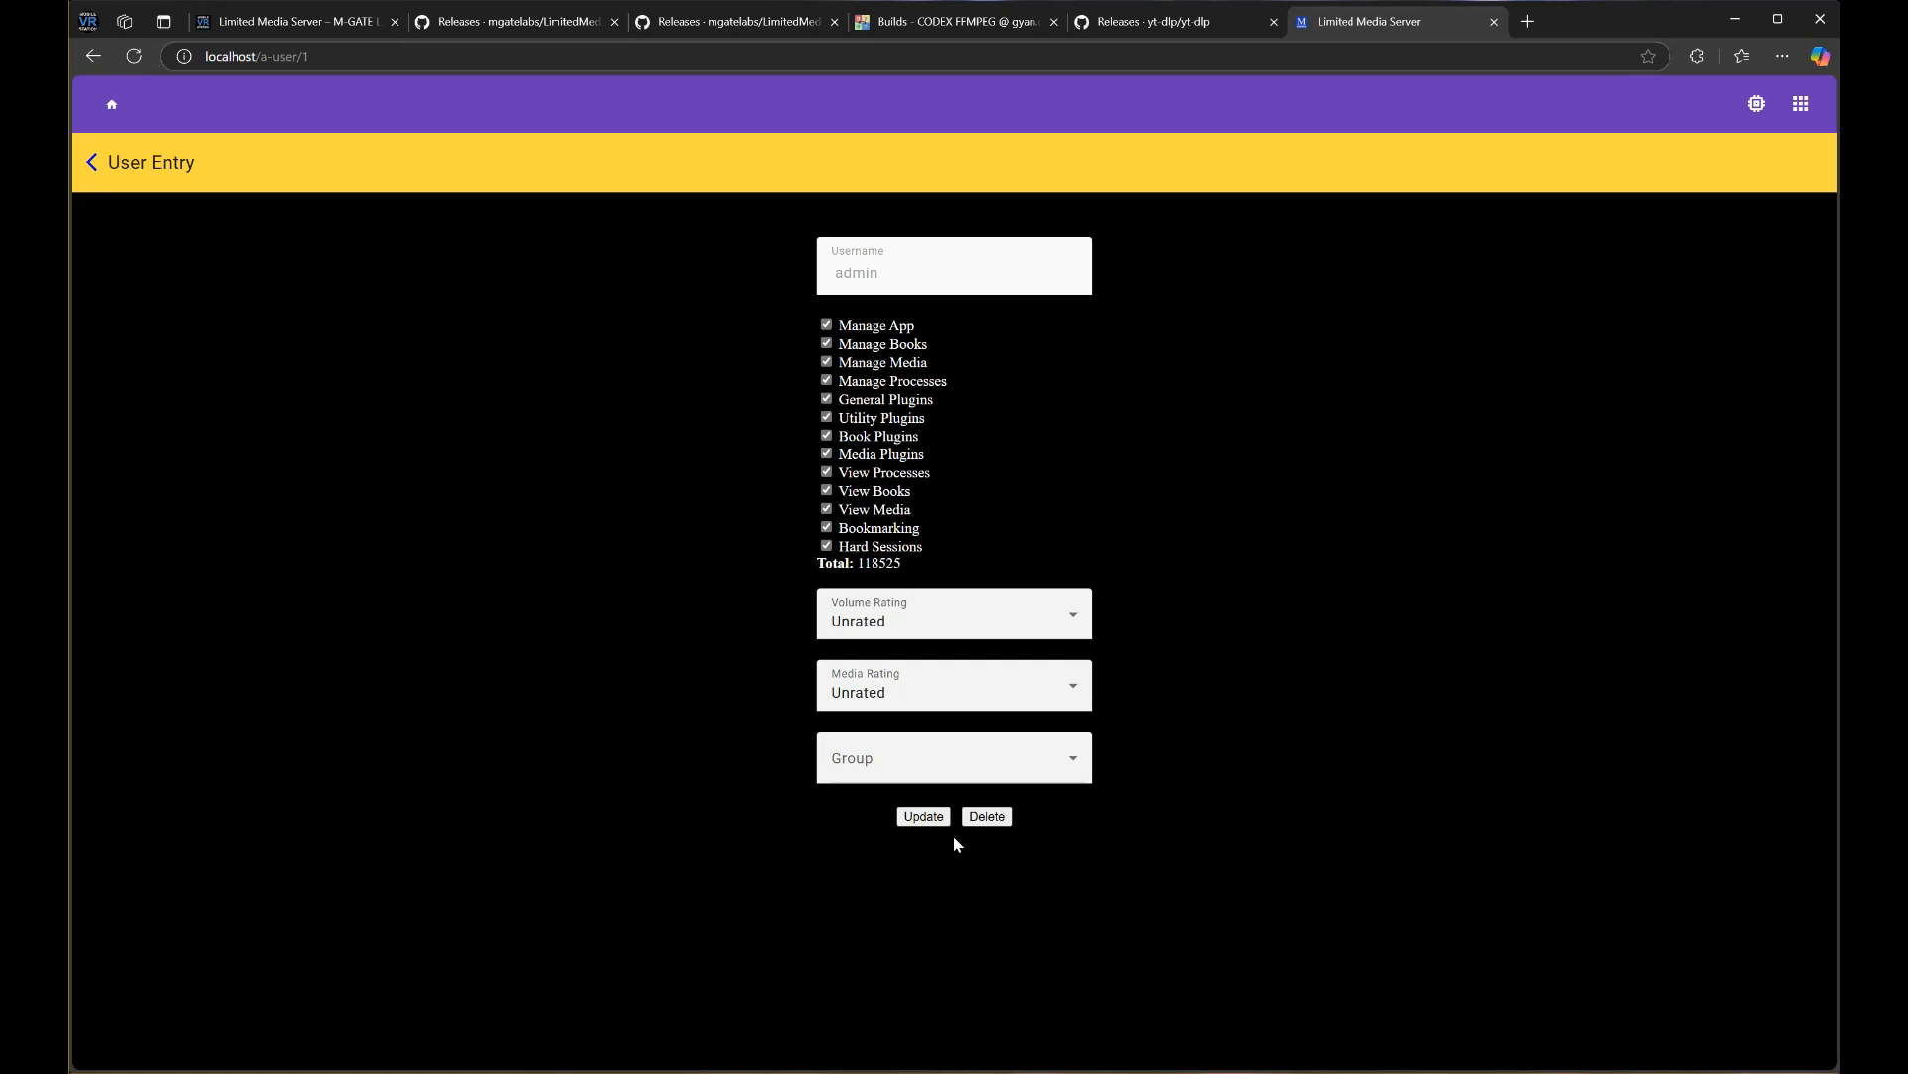
left_click(905, 818)
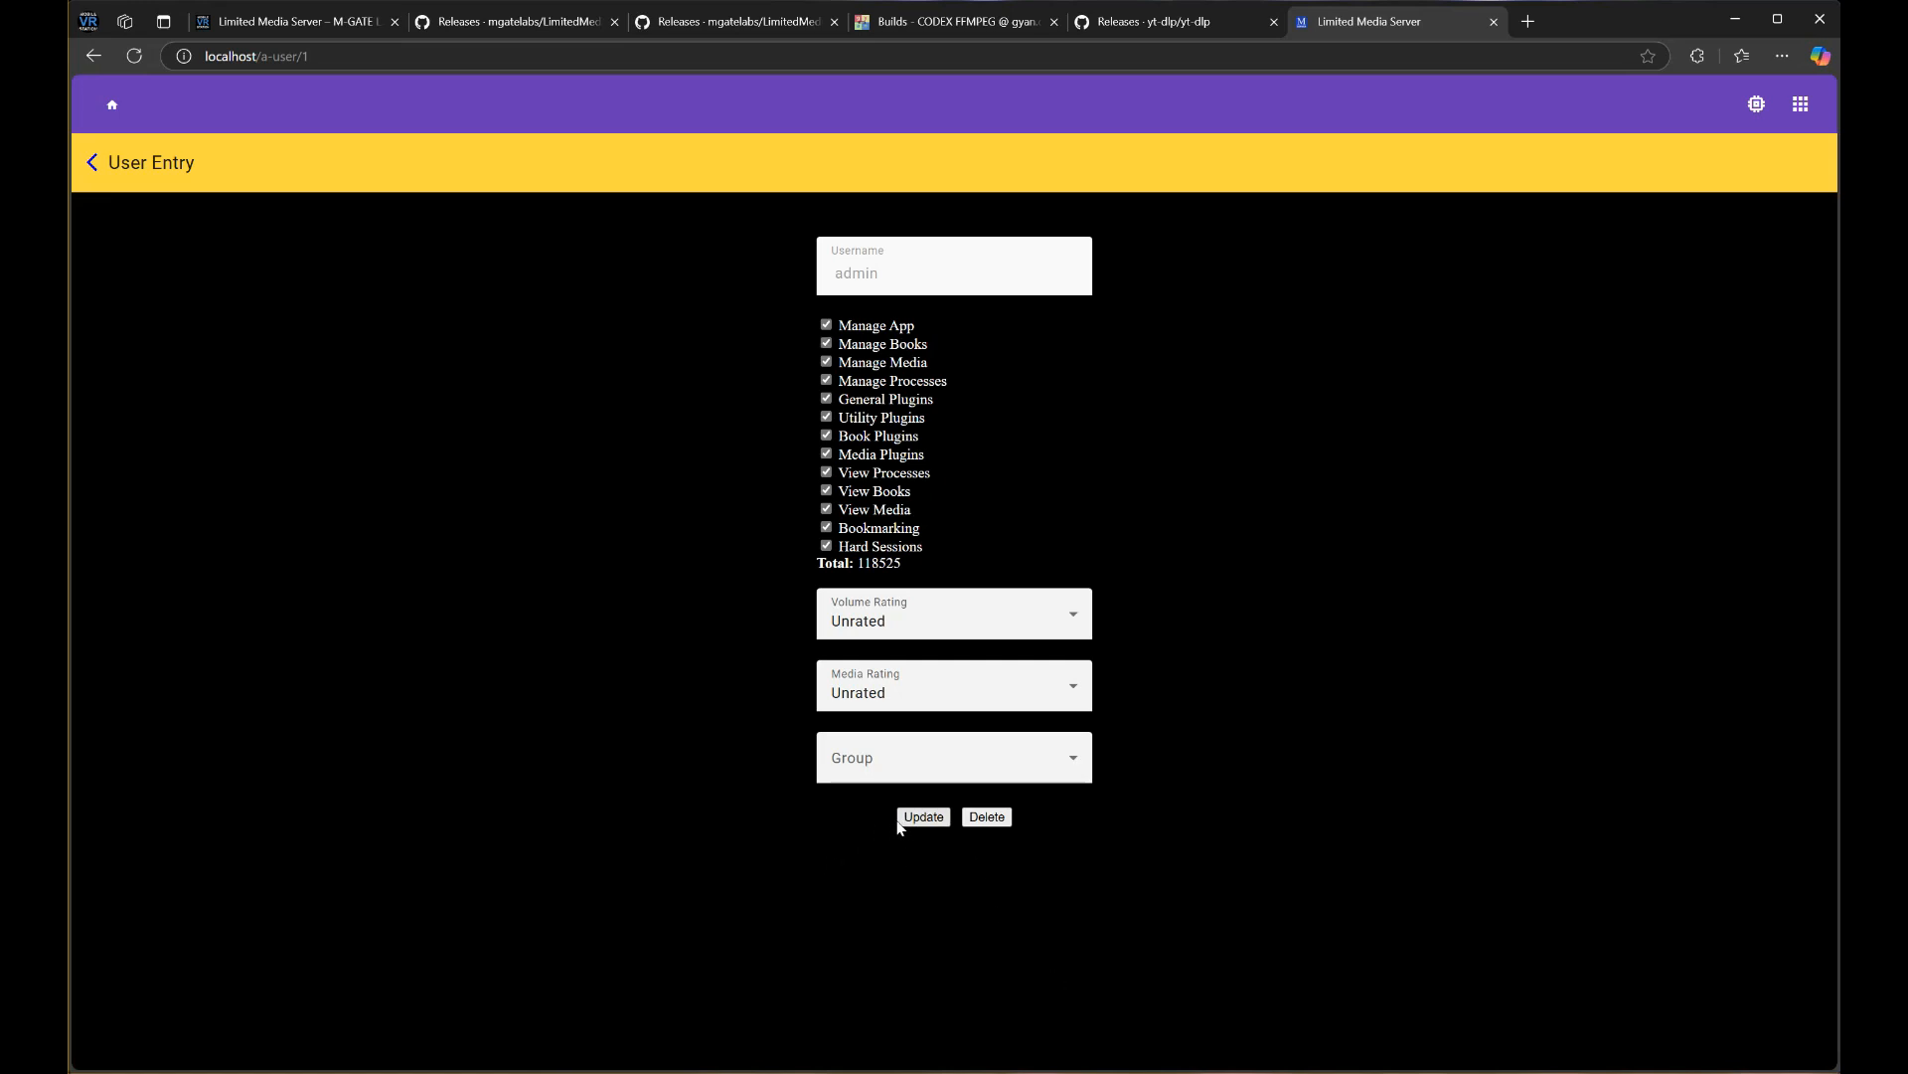
left_click(1799, 104)
Sign out, then log back in with the admin login and the account password
left_click(1691, 383)
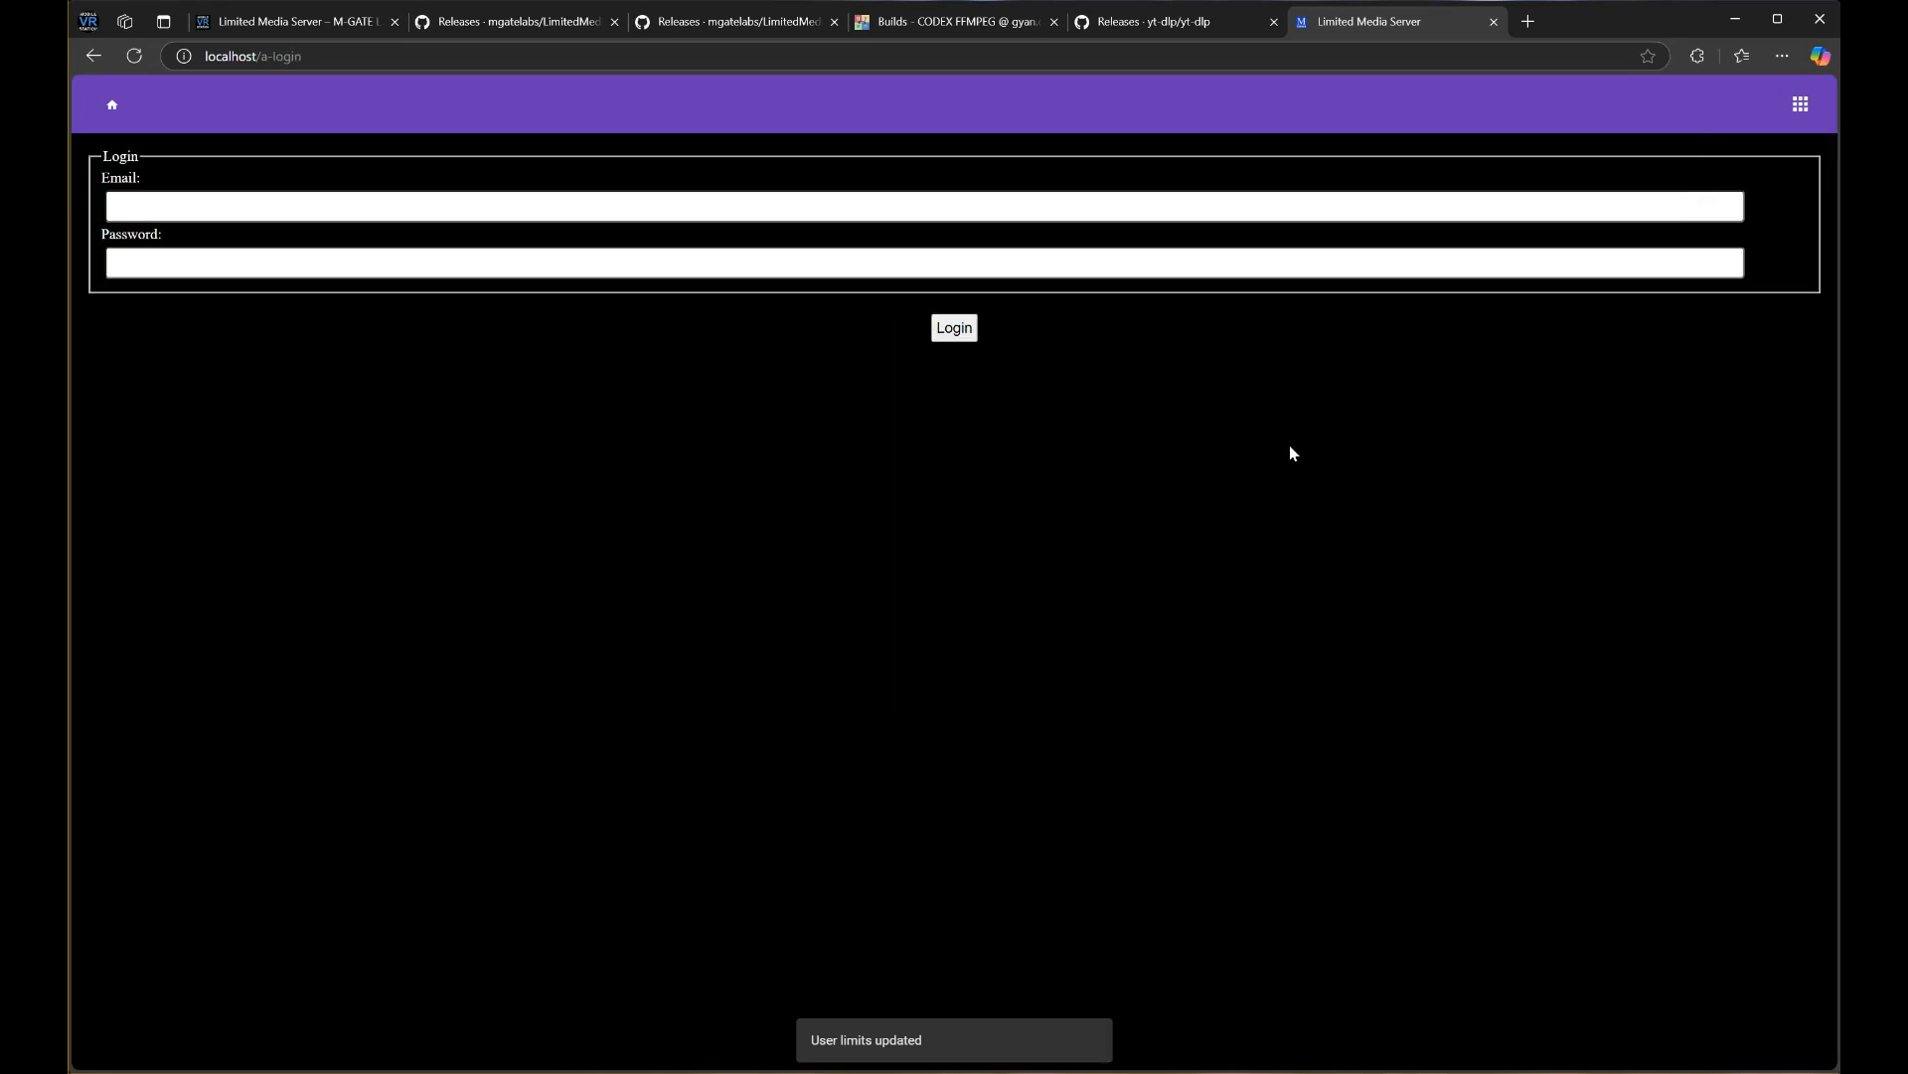
left_click(929, 214)
type("admin")
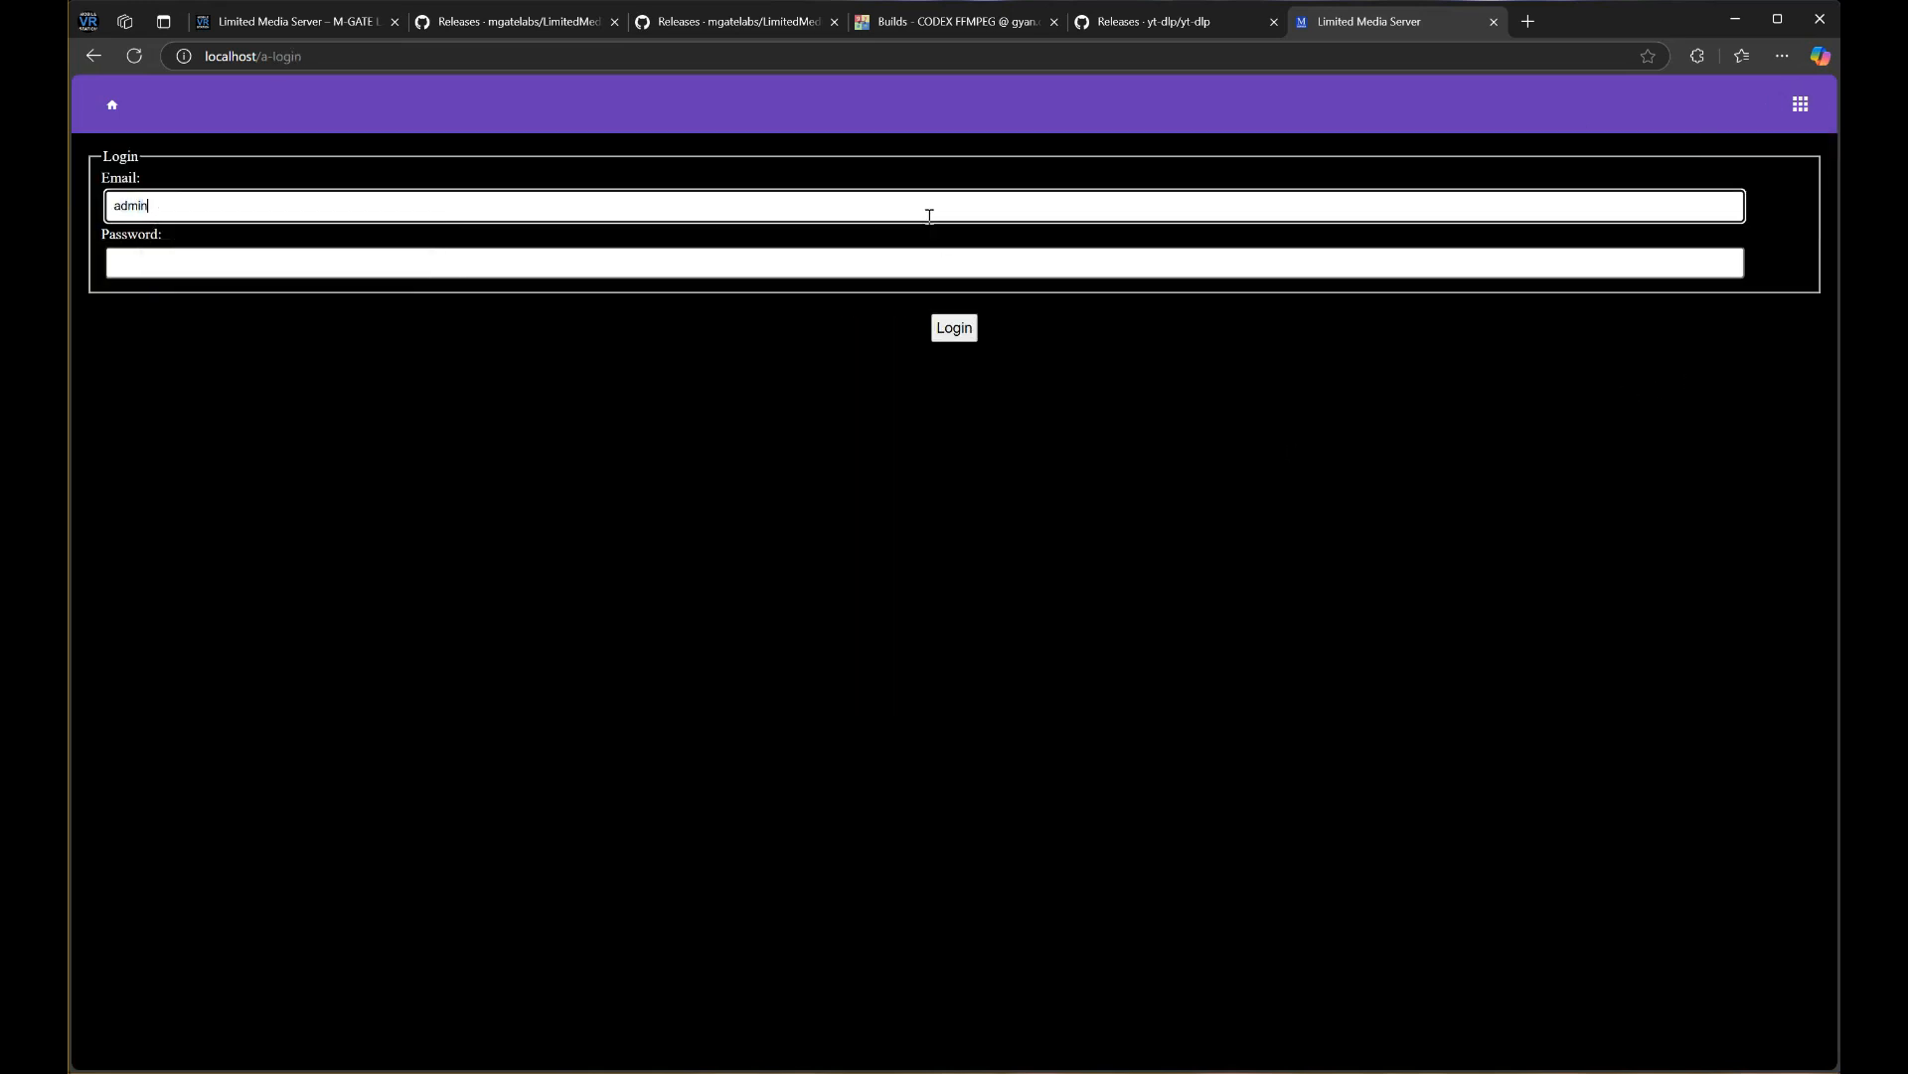
key("Tab")
type("•••")
key("Return")
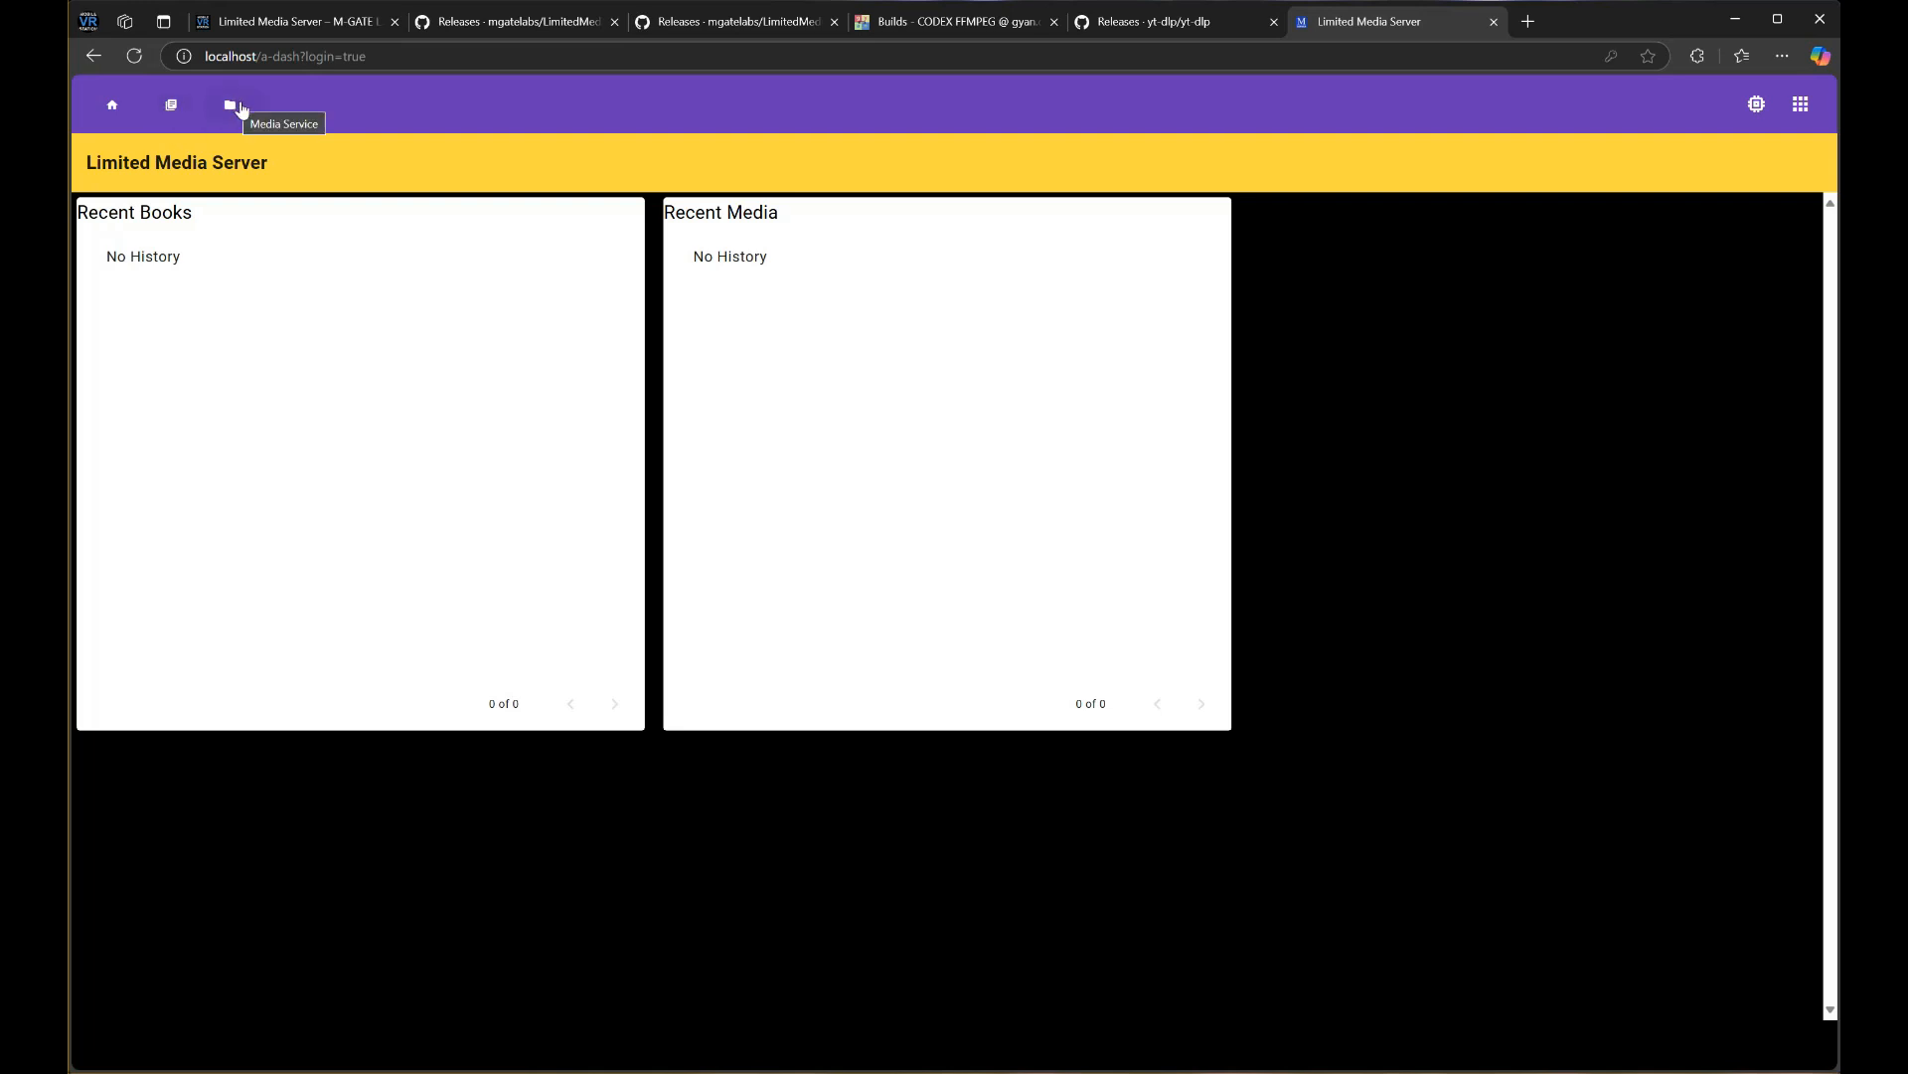
Check that the Recent Books and Recent Media histories are empty, then open the media library root
left_click_drag(103, 213, 332, 264)
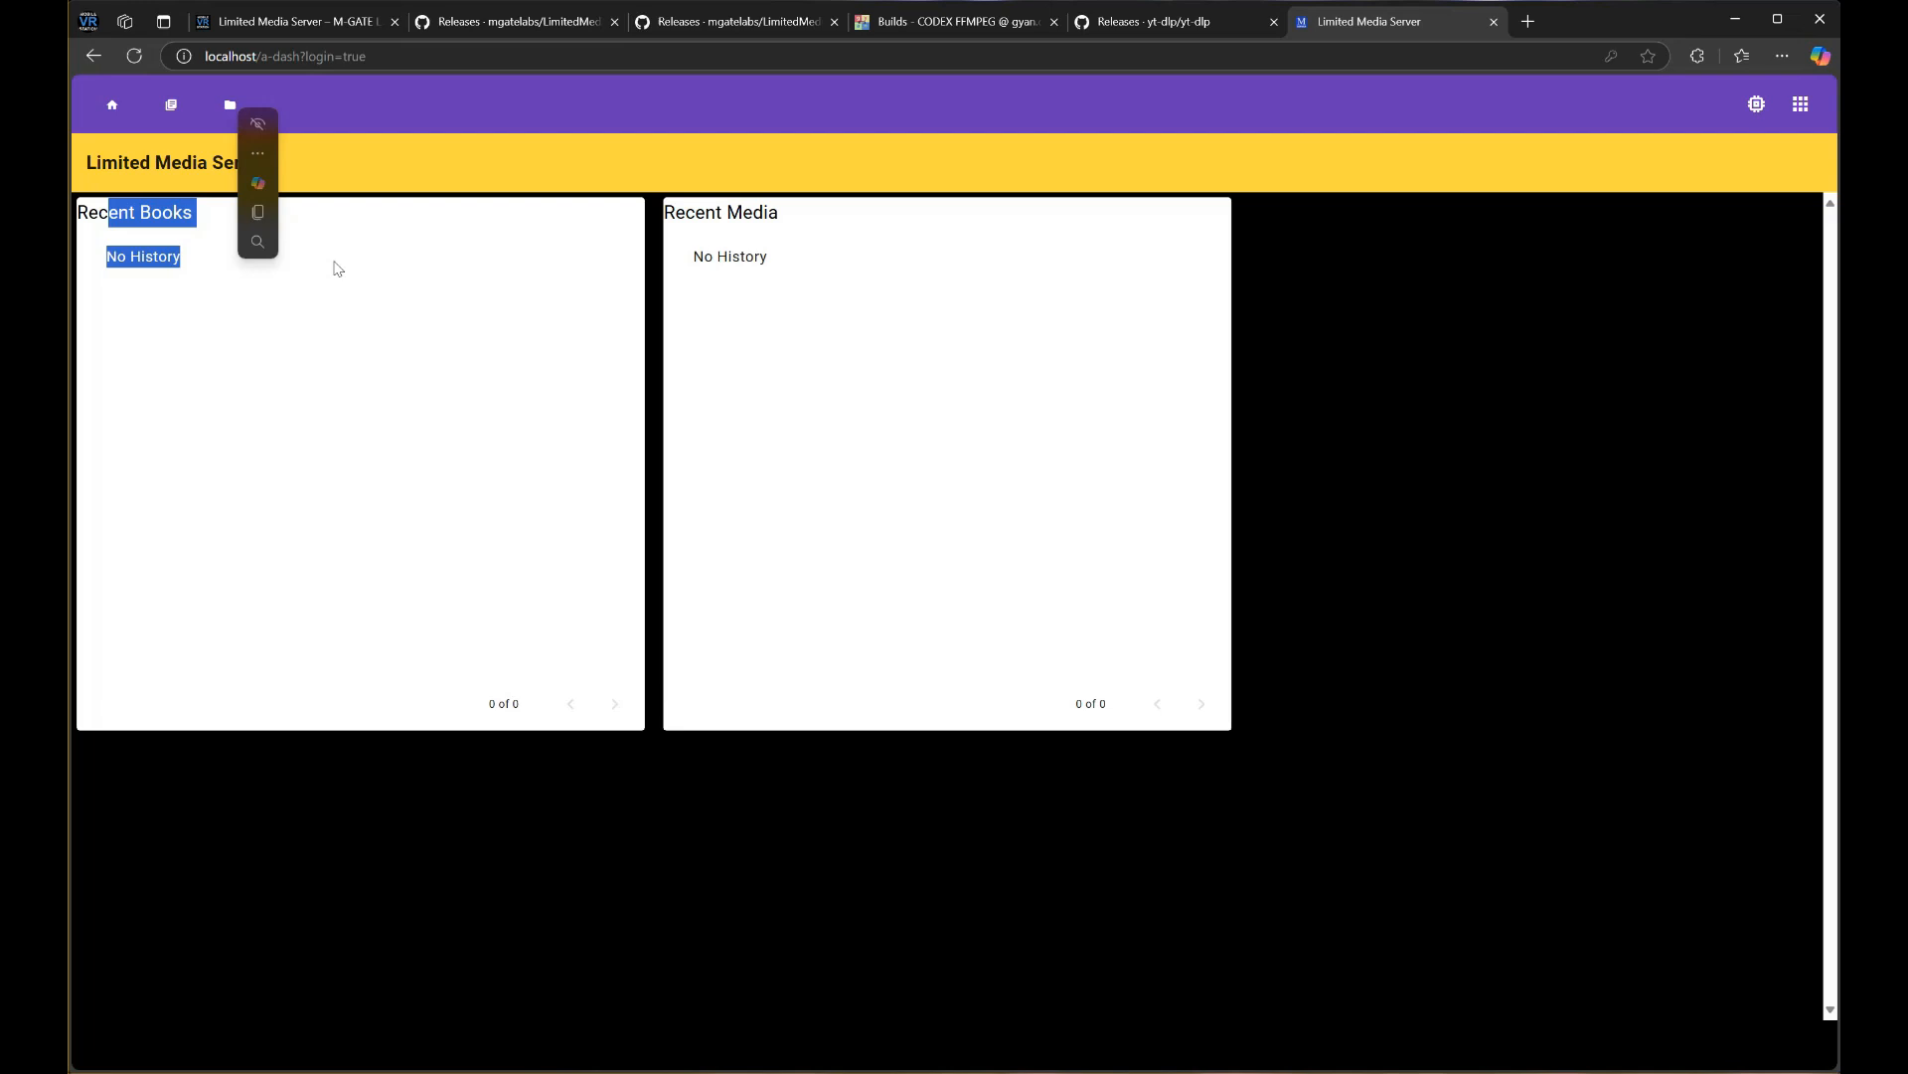
left_click_drag(686, 204, 706, 324)
left_click(567, 376)
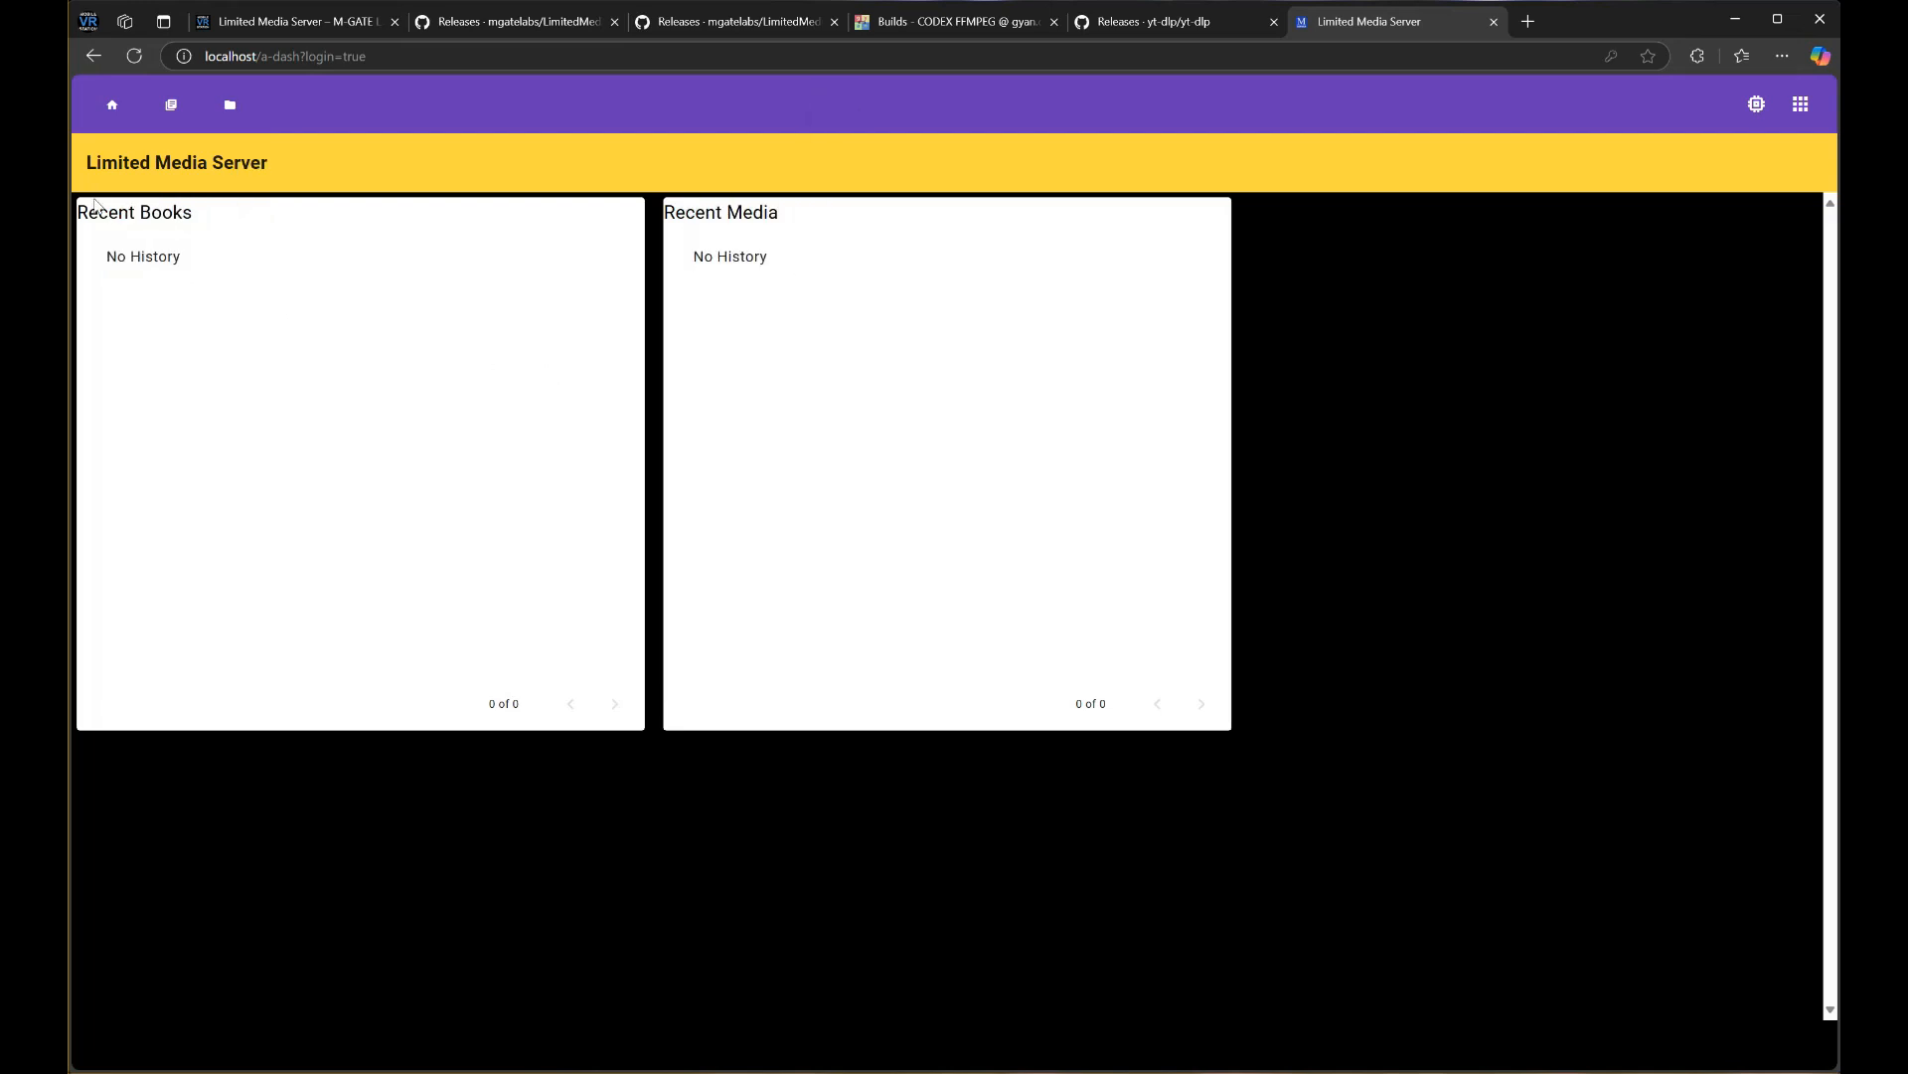
left_click_drag(108, 211, 231, 262)
left_click_drag(675, 213, 801, 265)
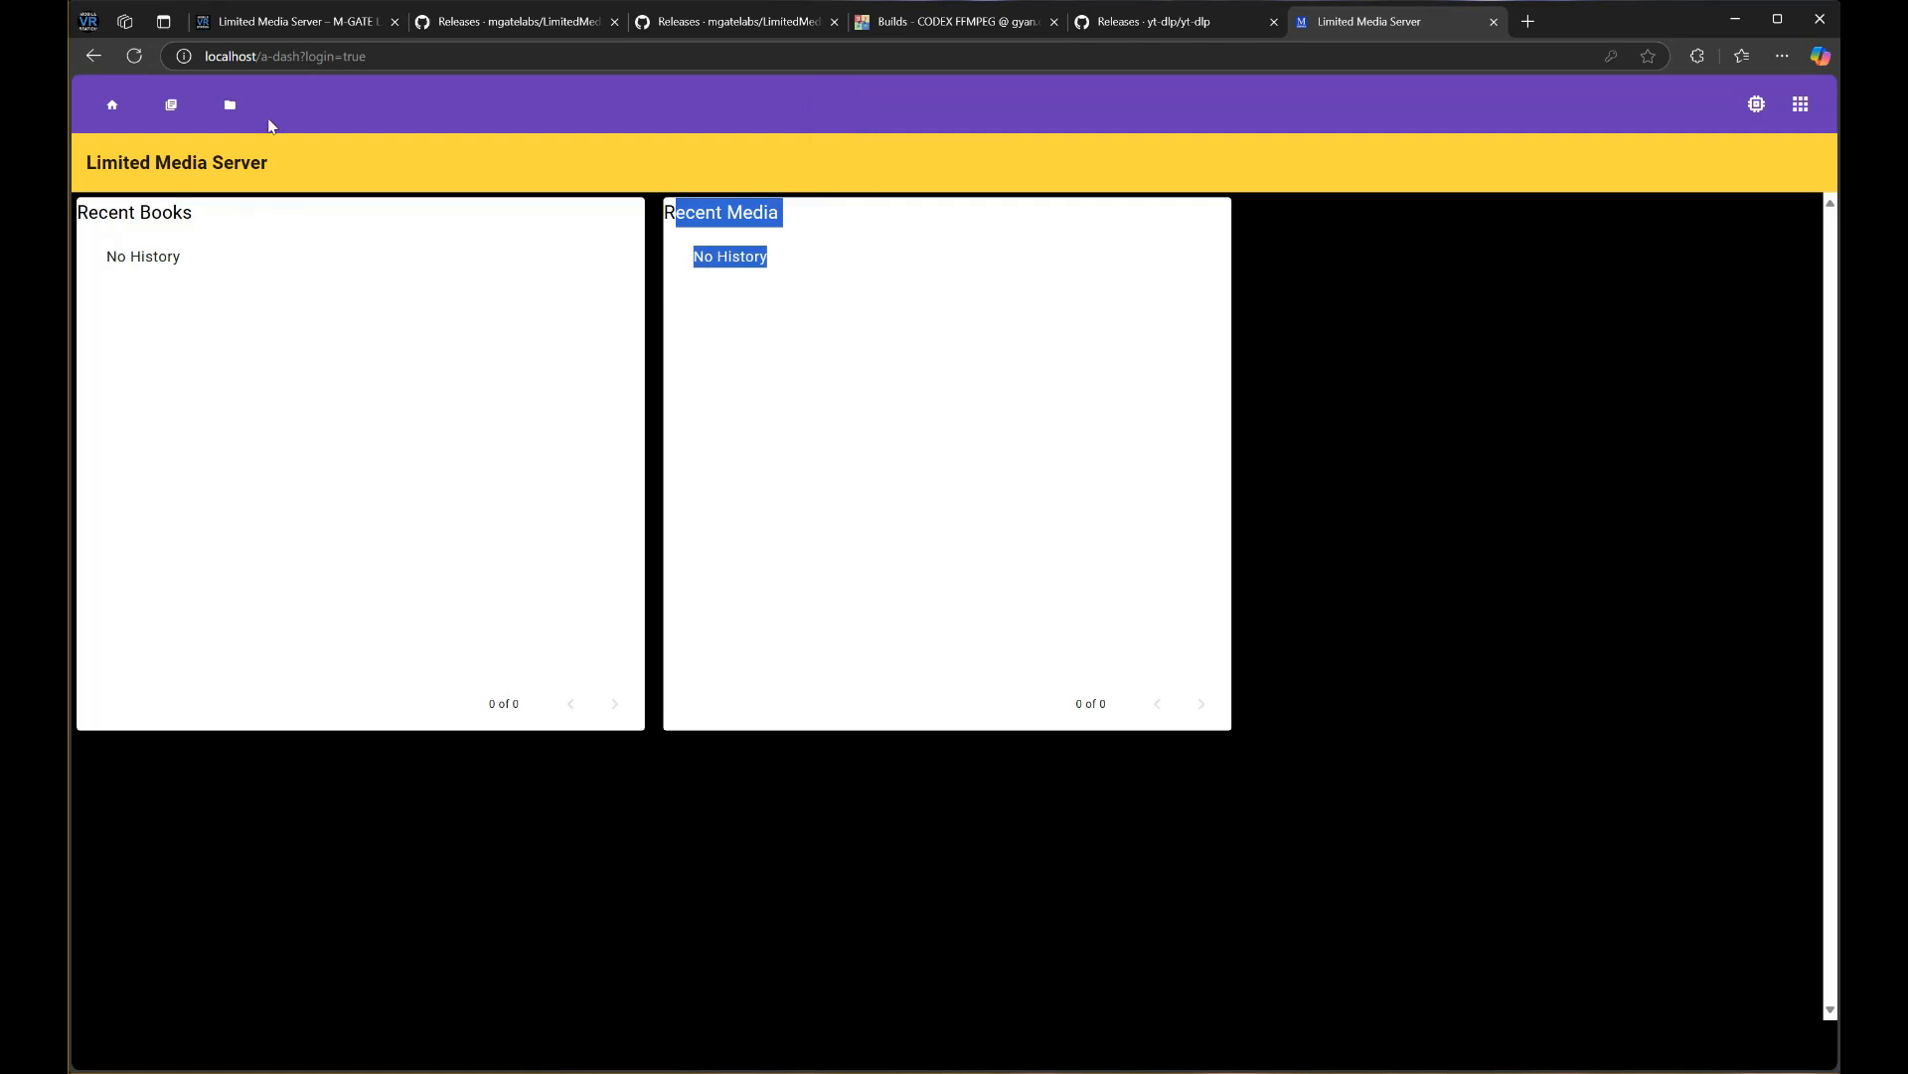
left_click(235, 121)
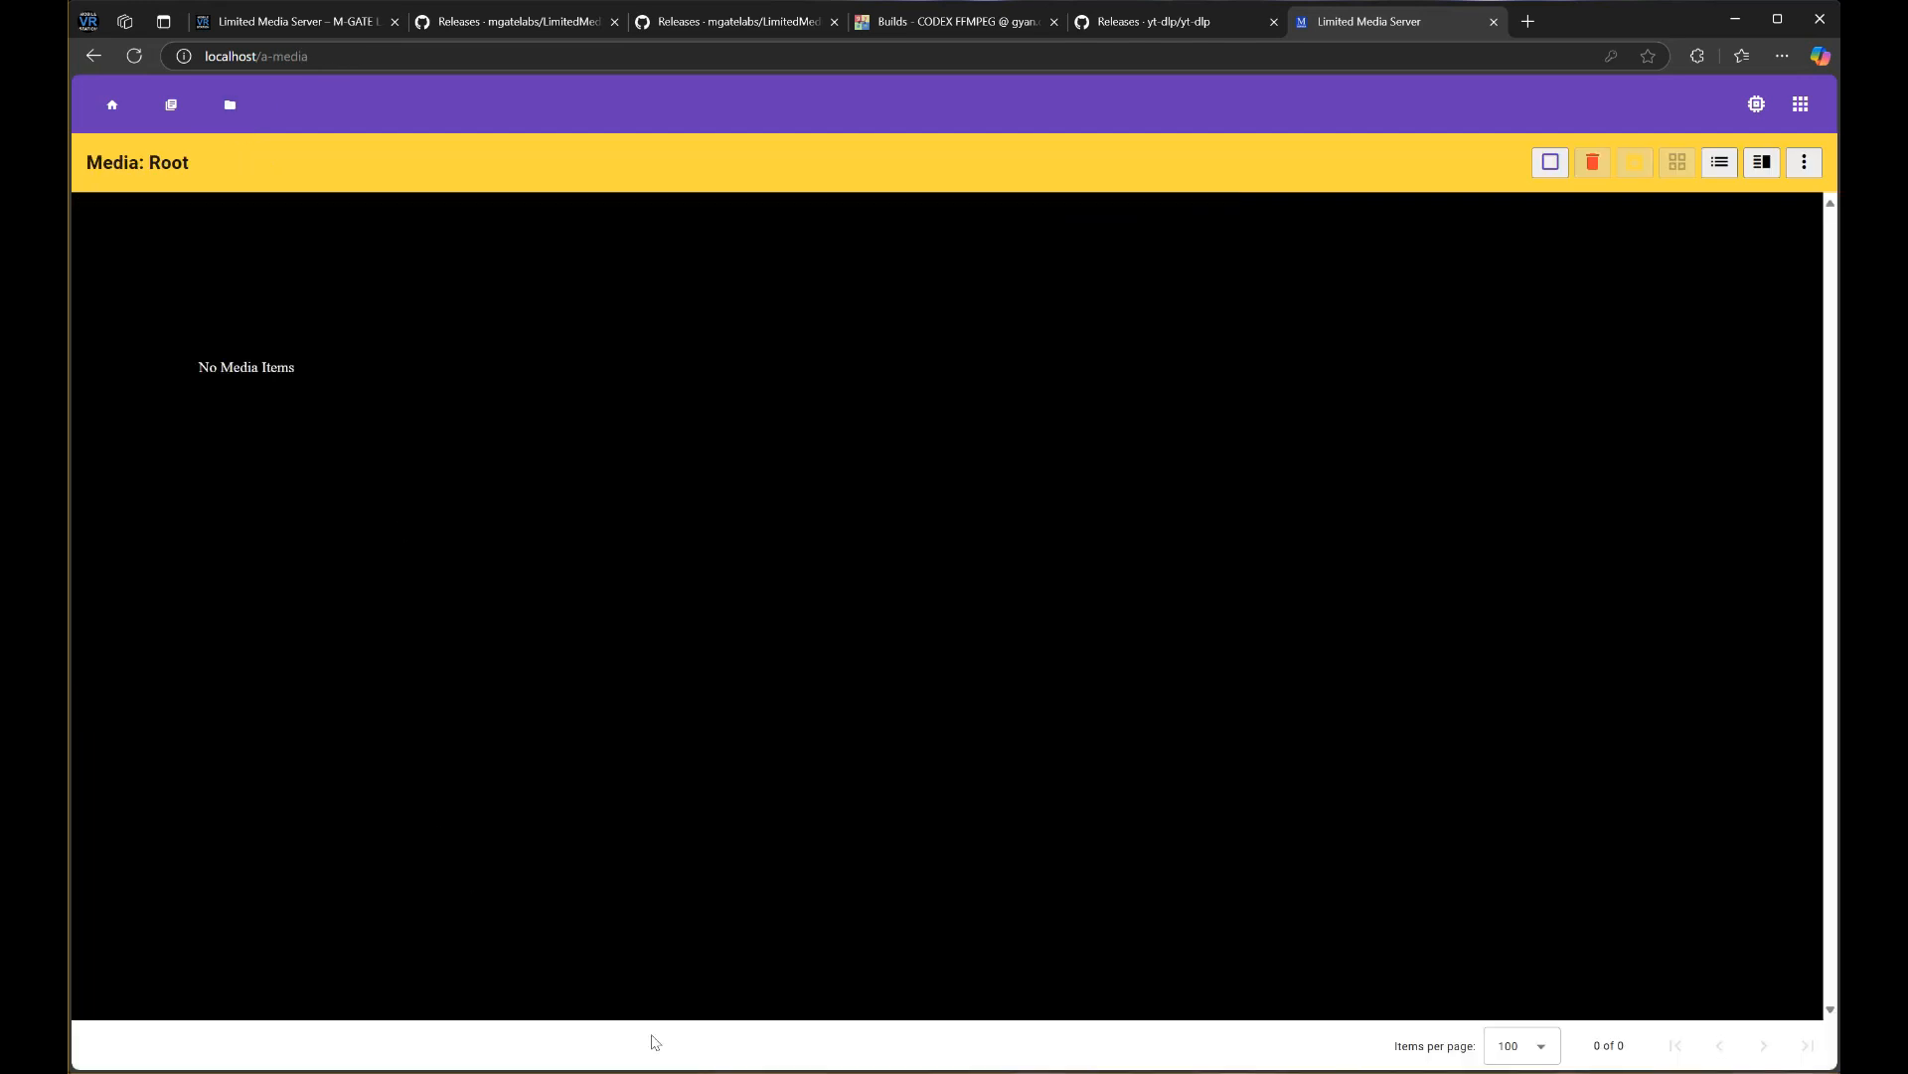
left_click(652, 1073)
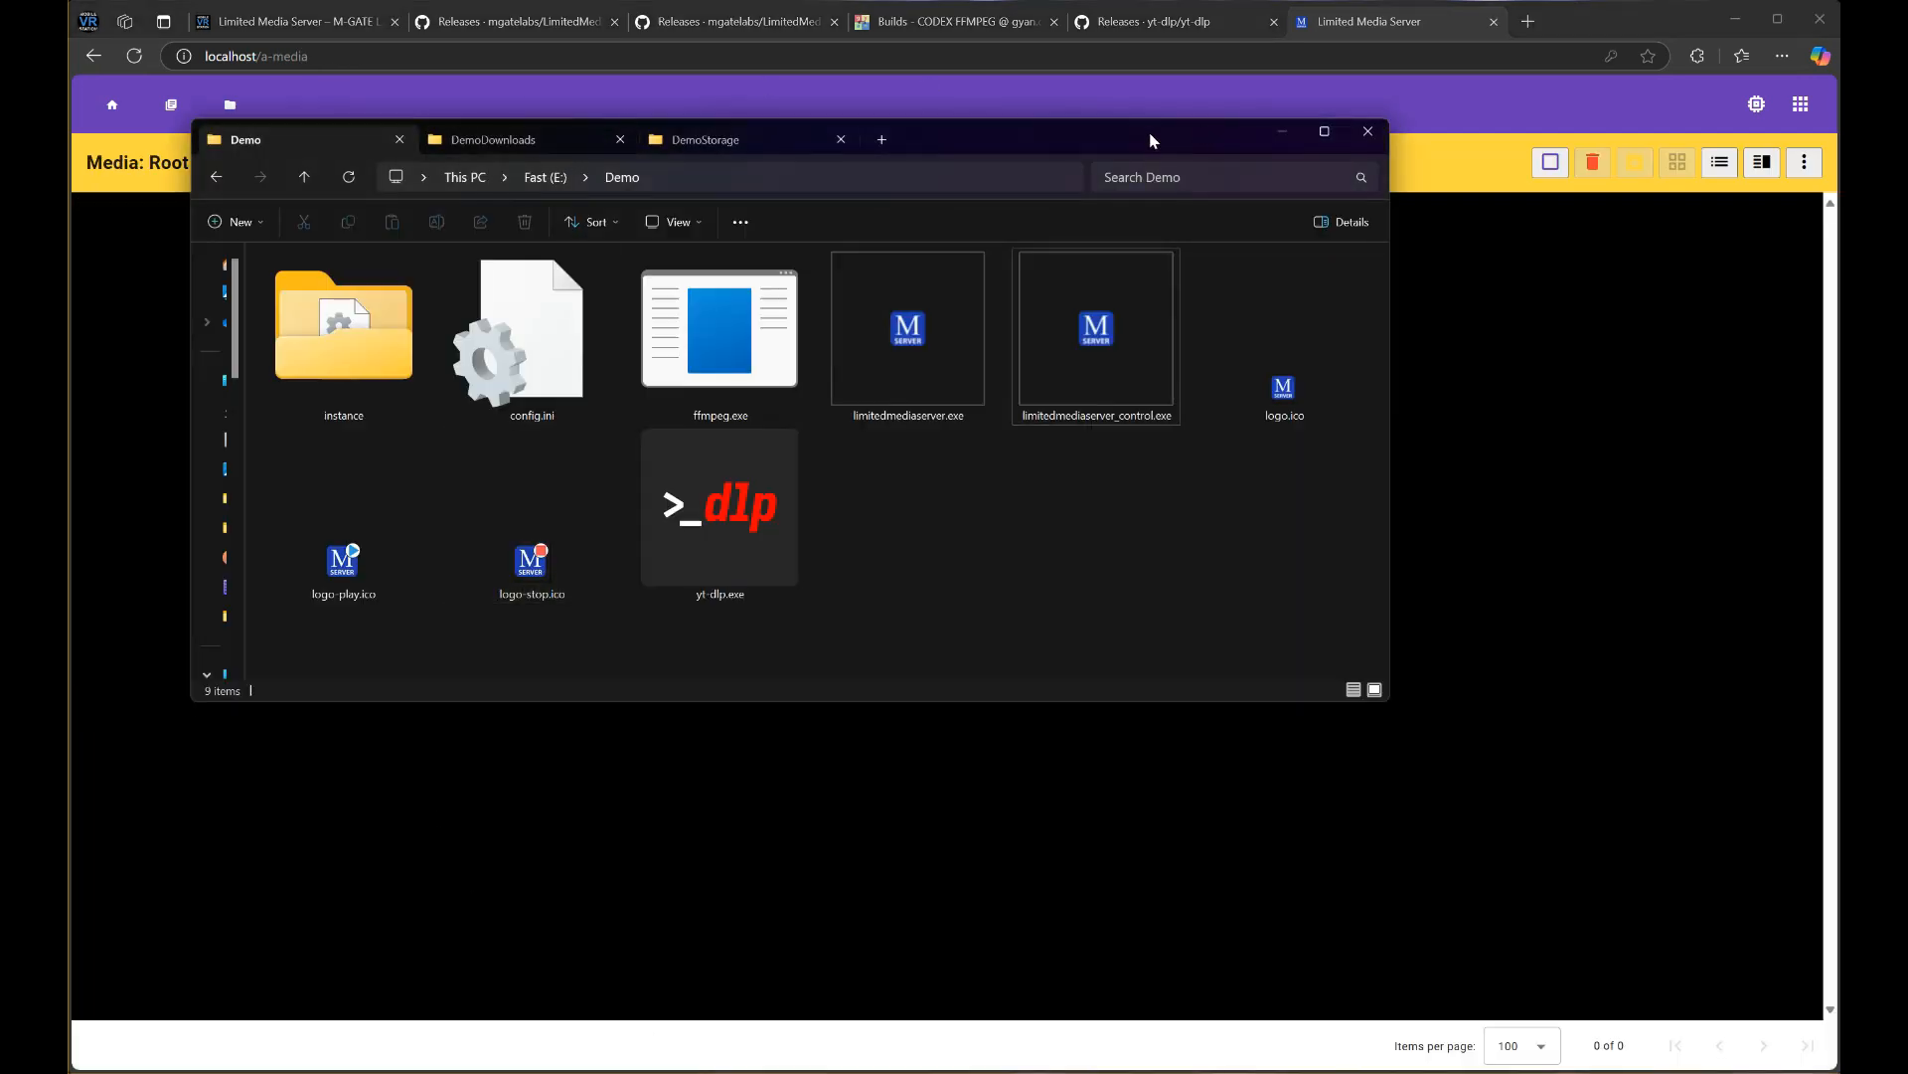
left_click_drag(1149, 135, 1319, 301)
left_click(682, 311)
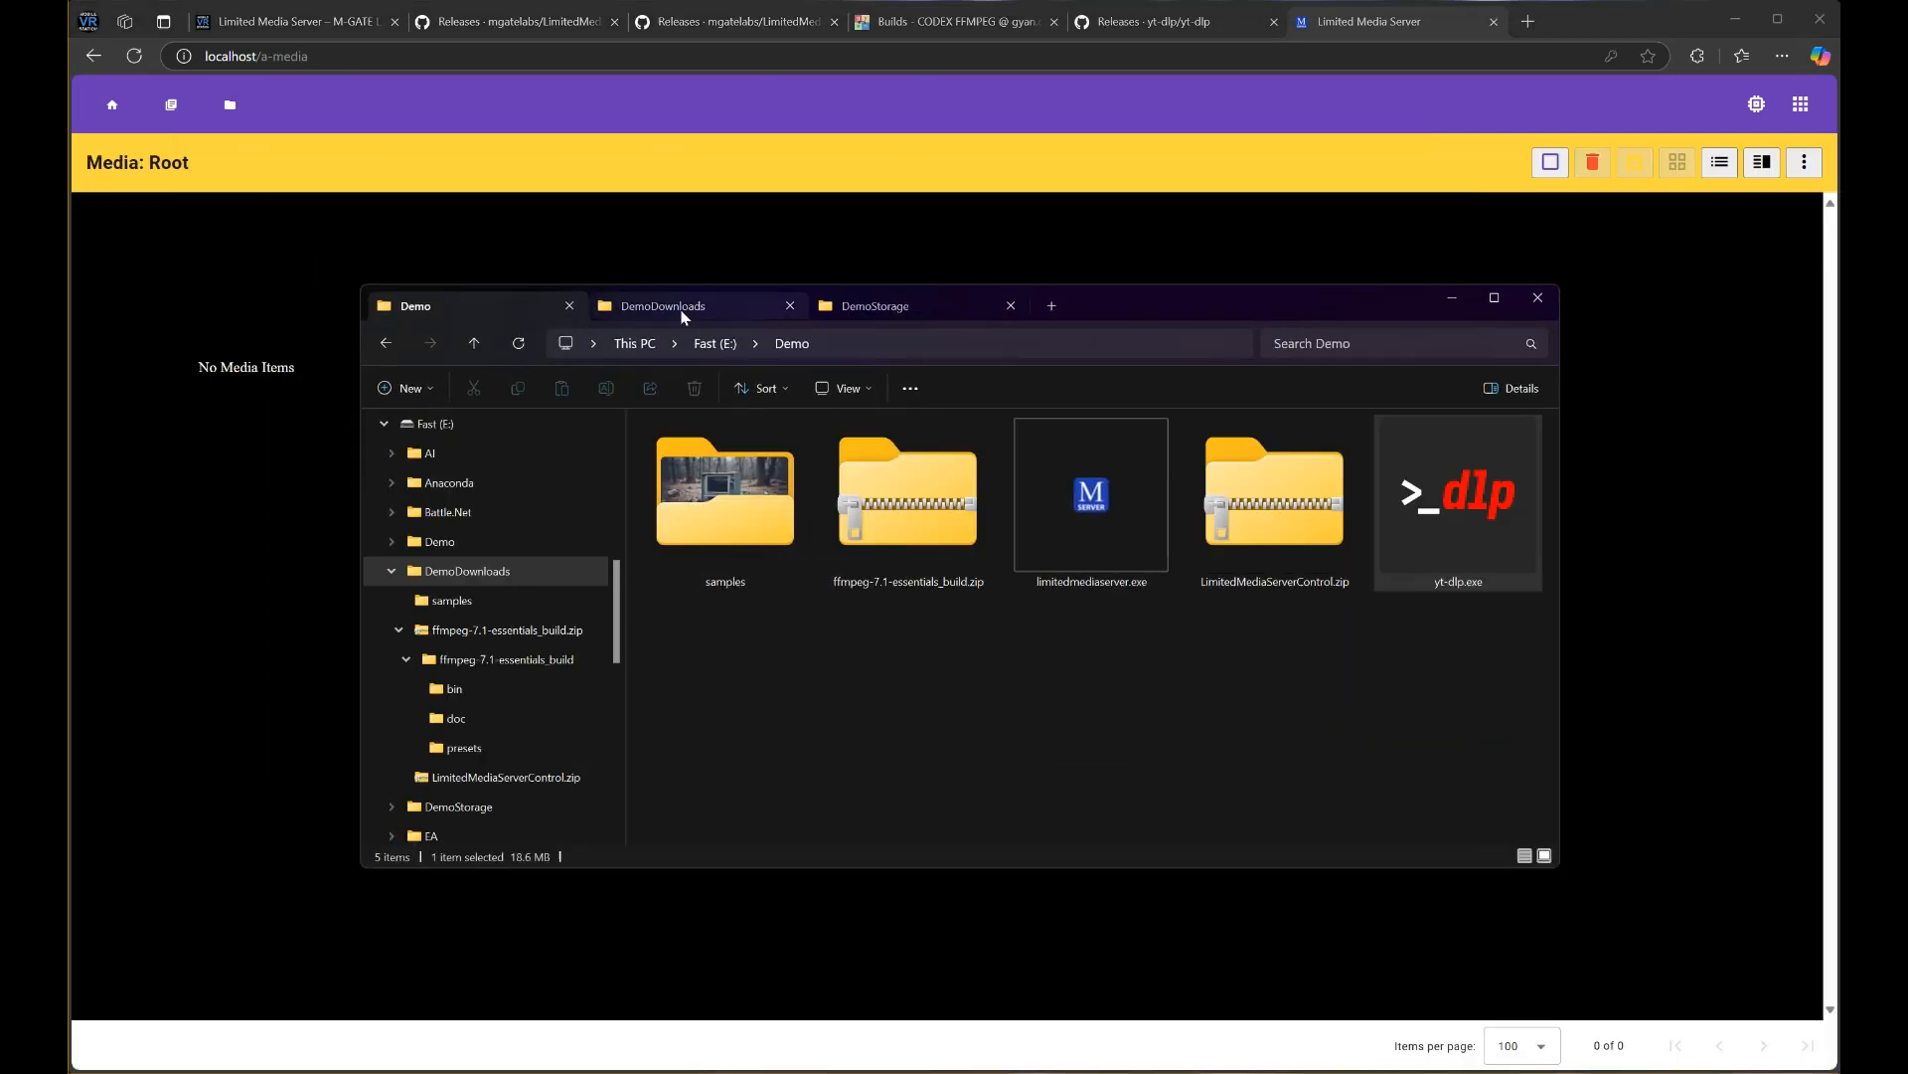
double_click(706, 501)
left_click(696, 250)
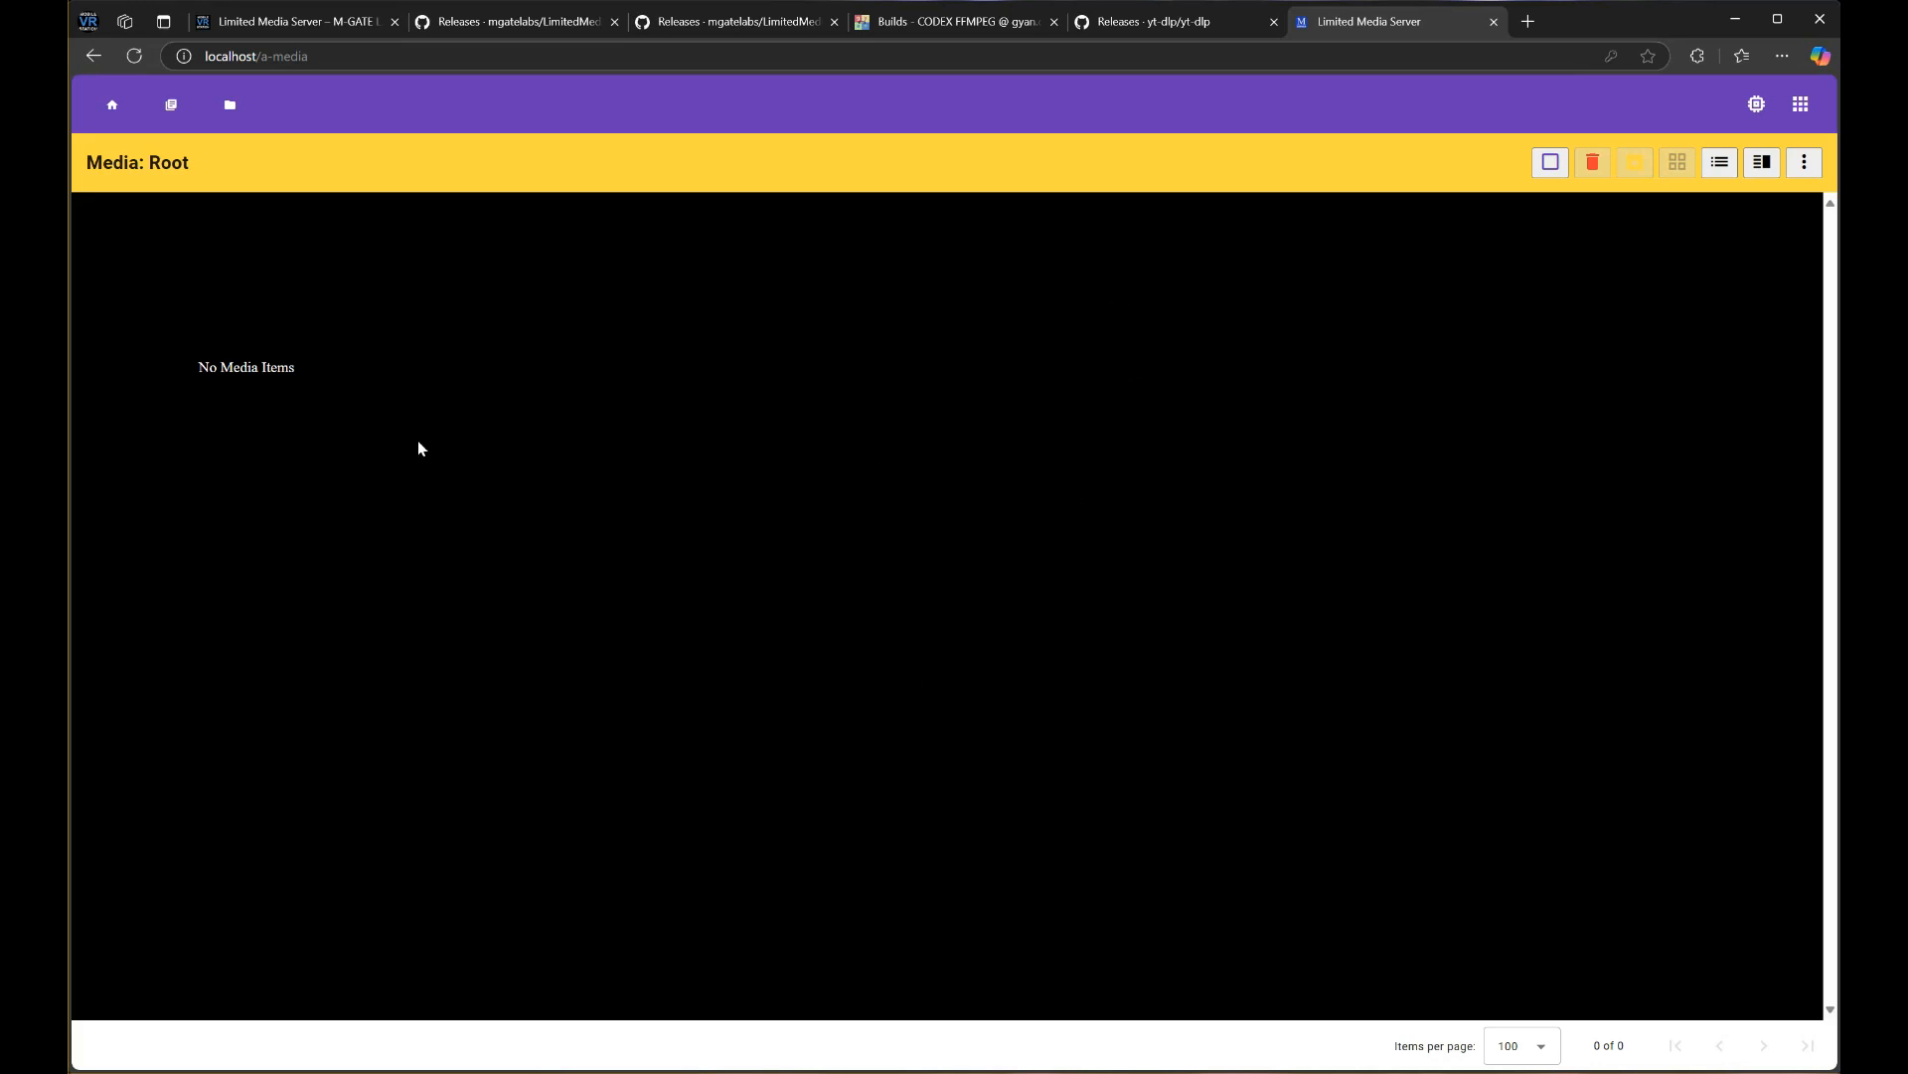
left_click(1804, 162)
Create a new folder named Sample in the media root and open it
left_click(1766, 212)
left_click(918, 261)
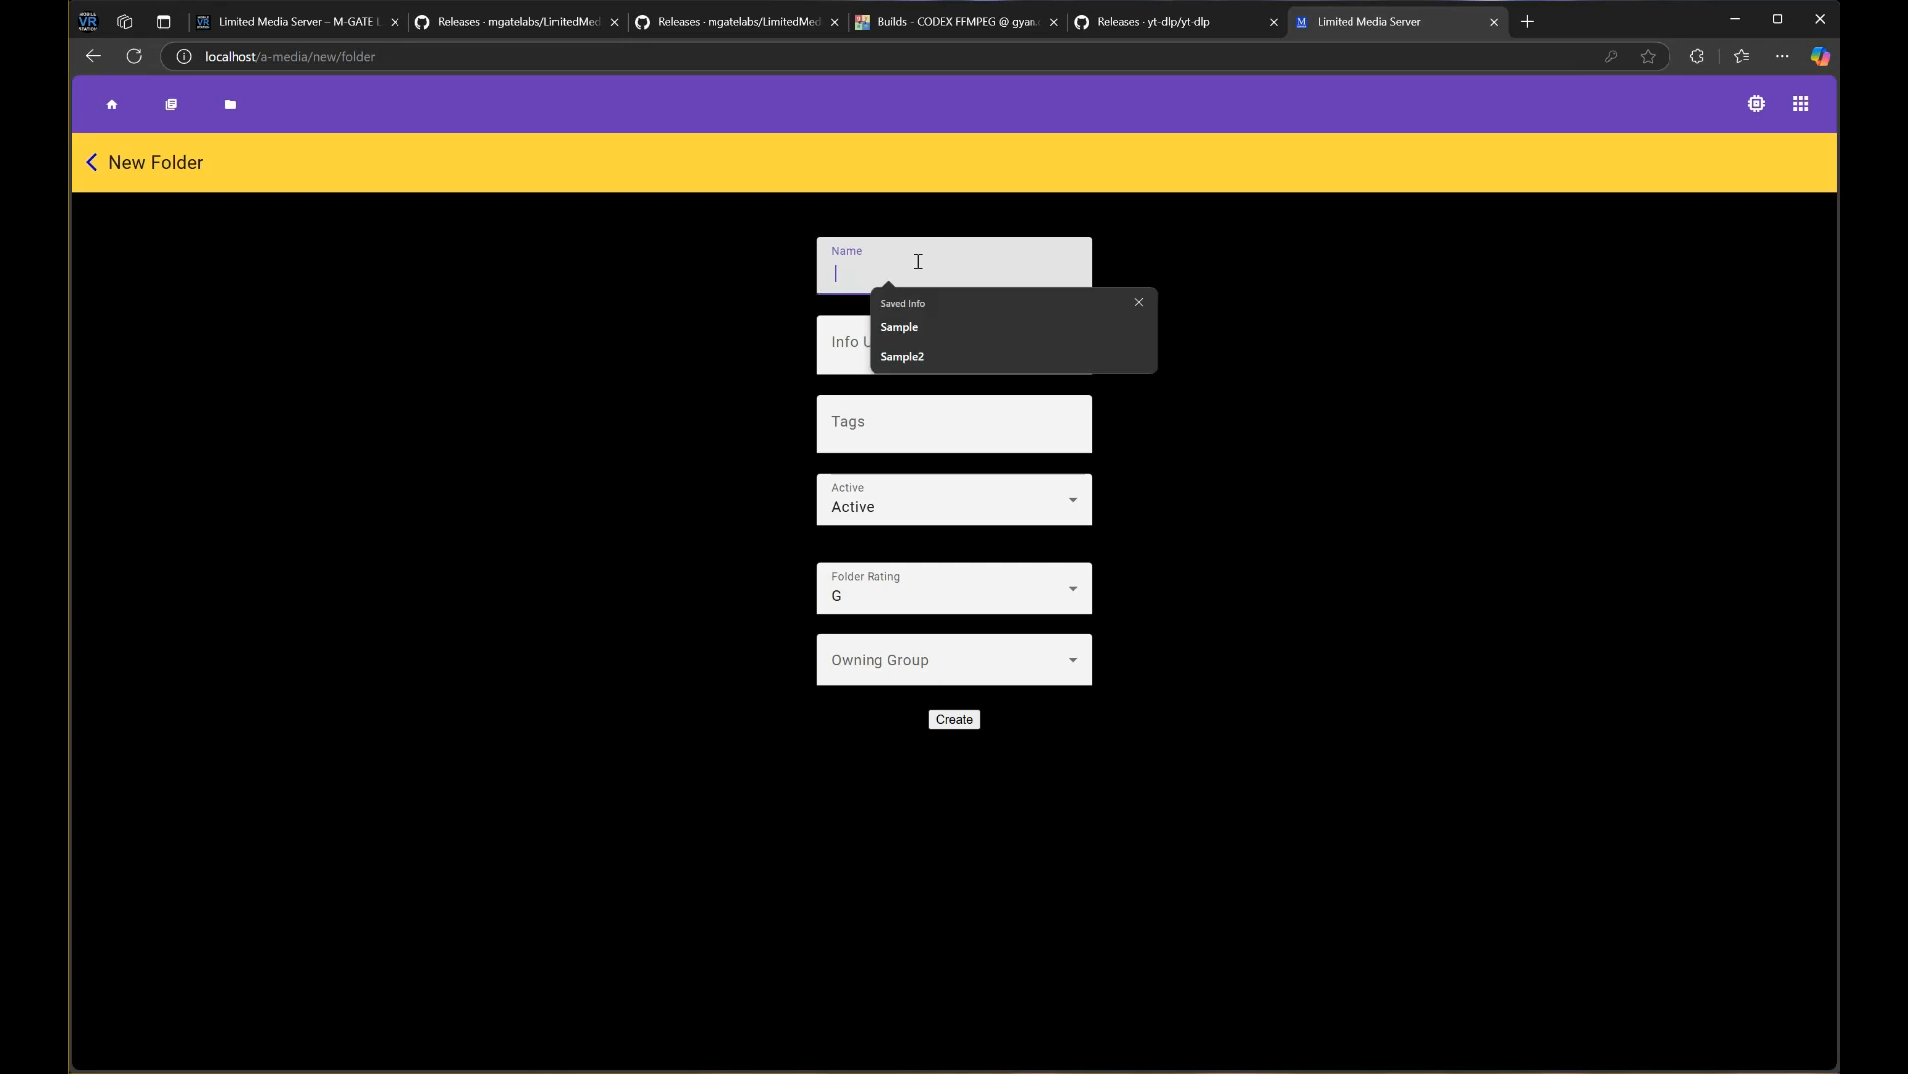
type("Sample")
left_click(955, 719)
left_click(87, 161)
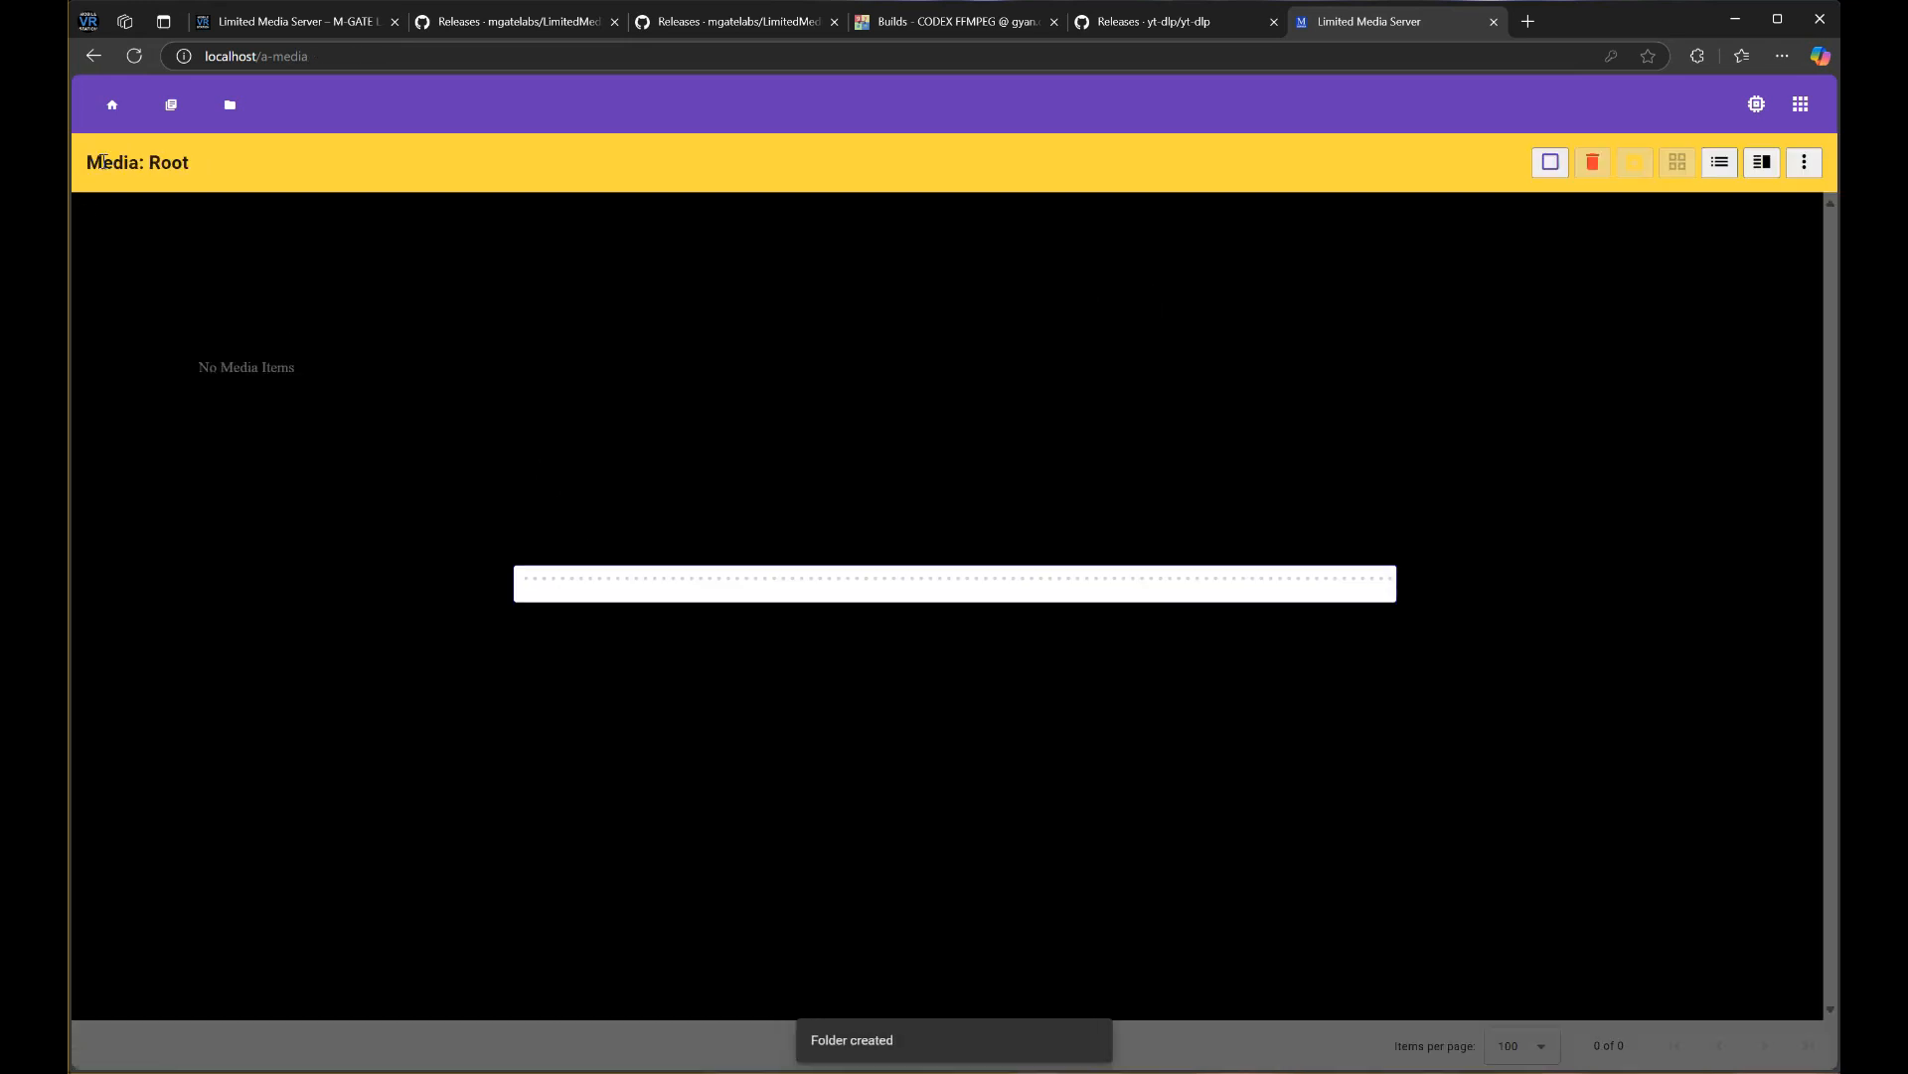
left_click(266, 325)
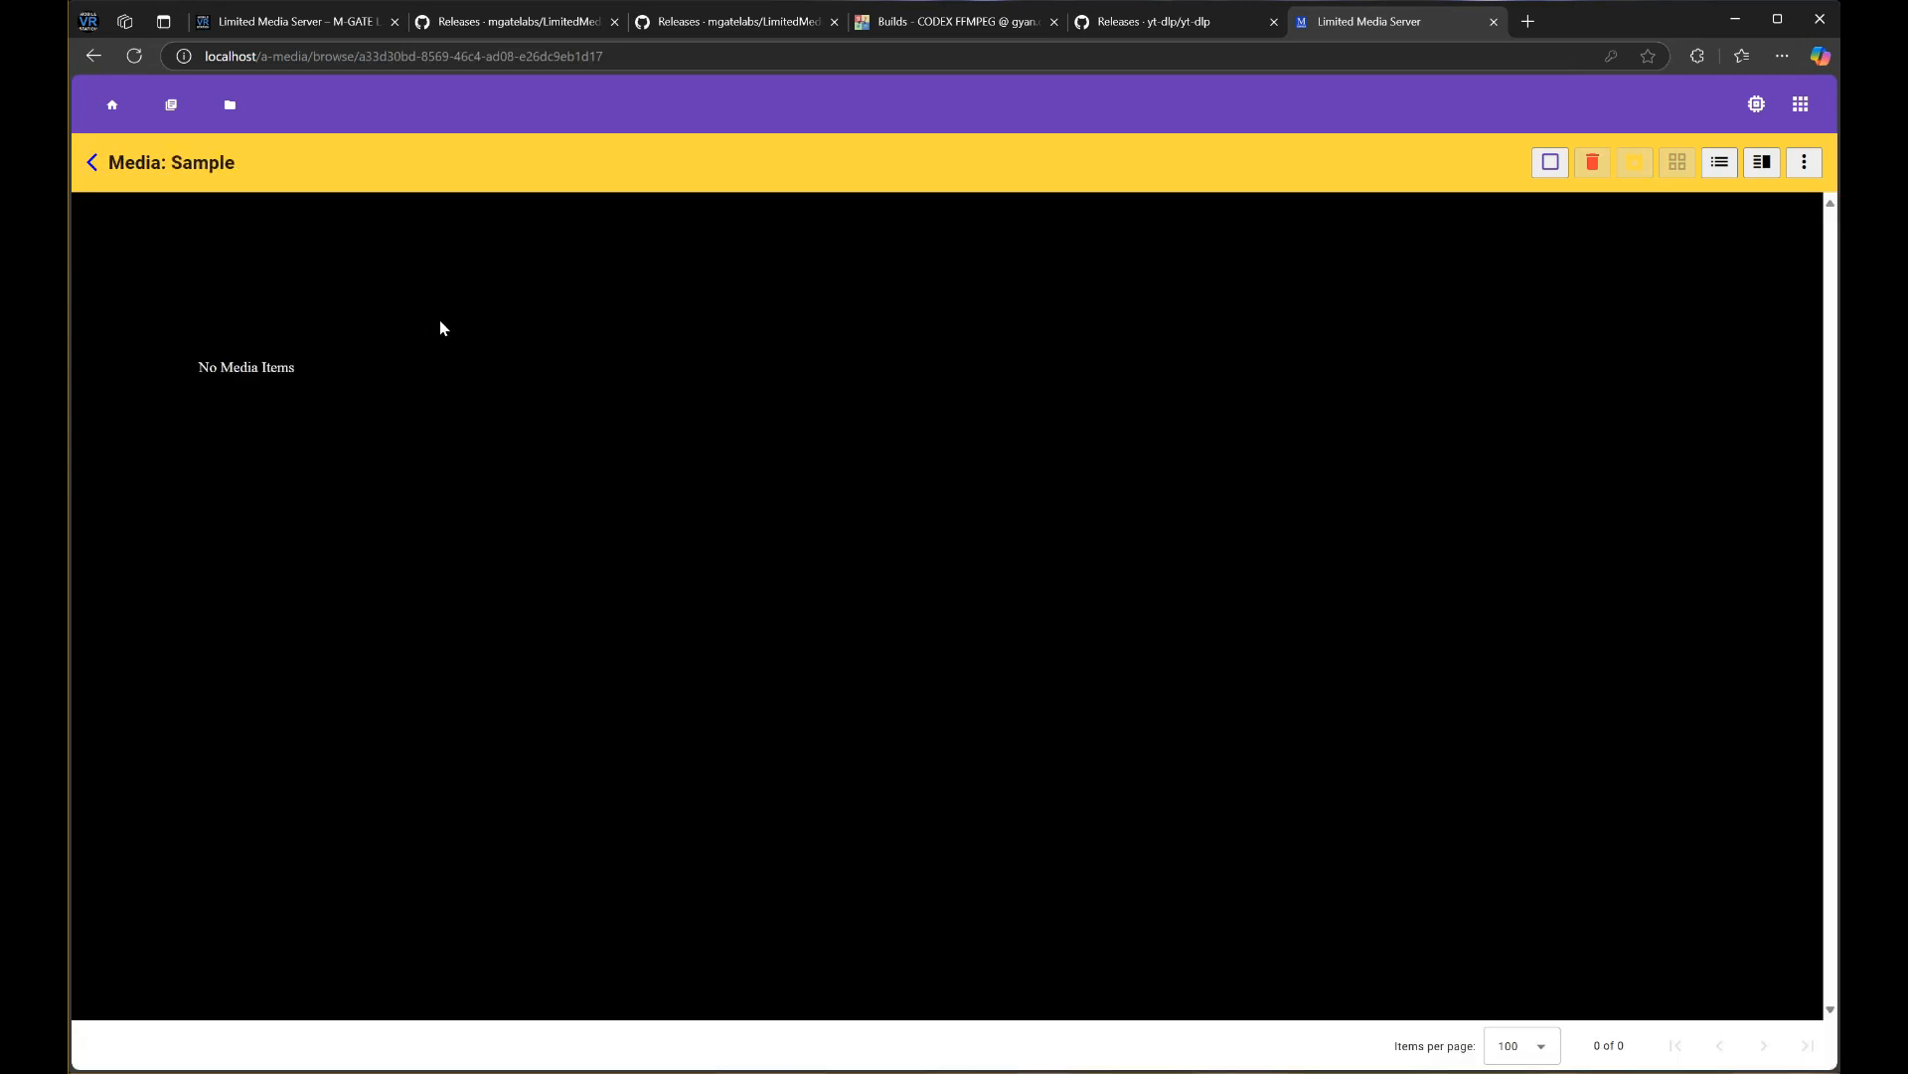
Drag the 14 sample files from File Explorer into the Sample folder to upload them
key("alt+Tab")
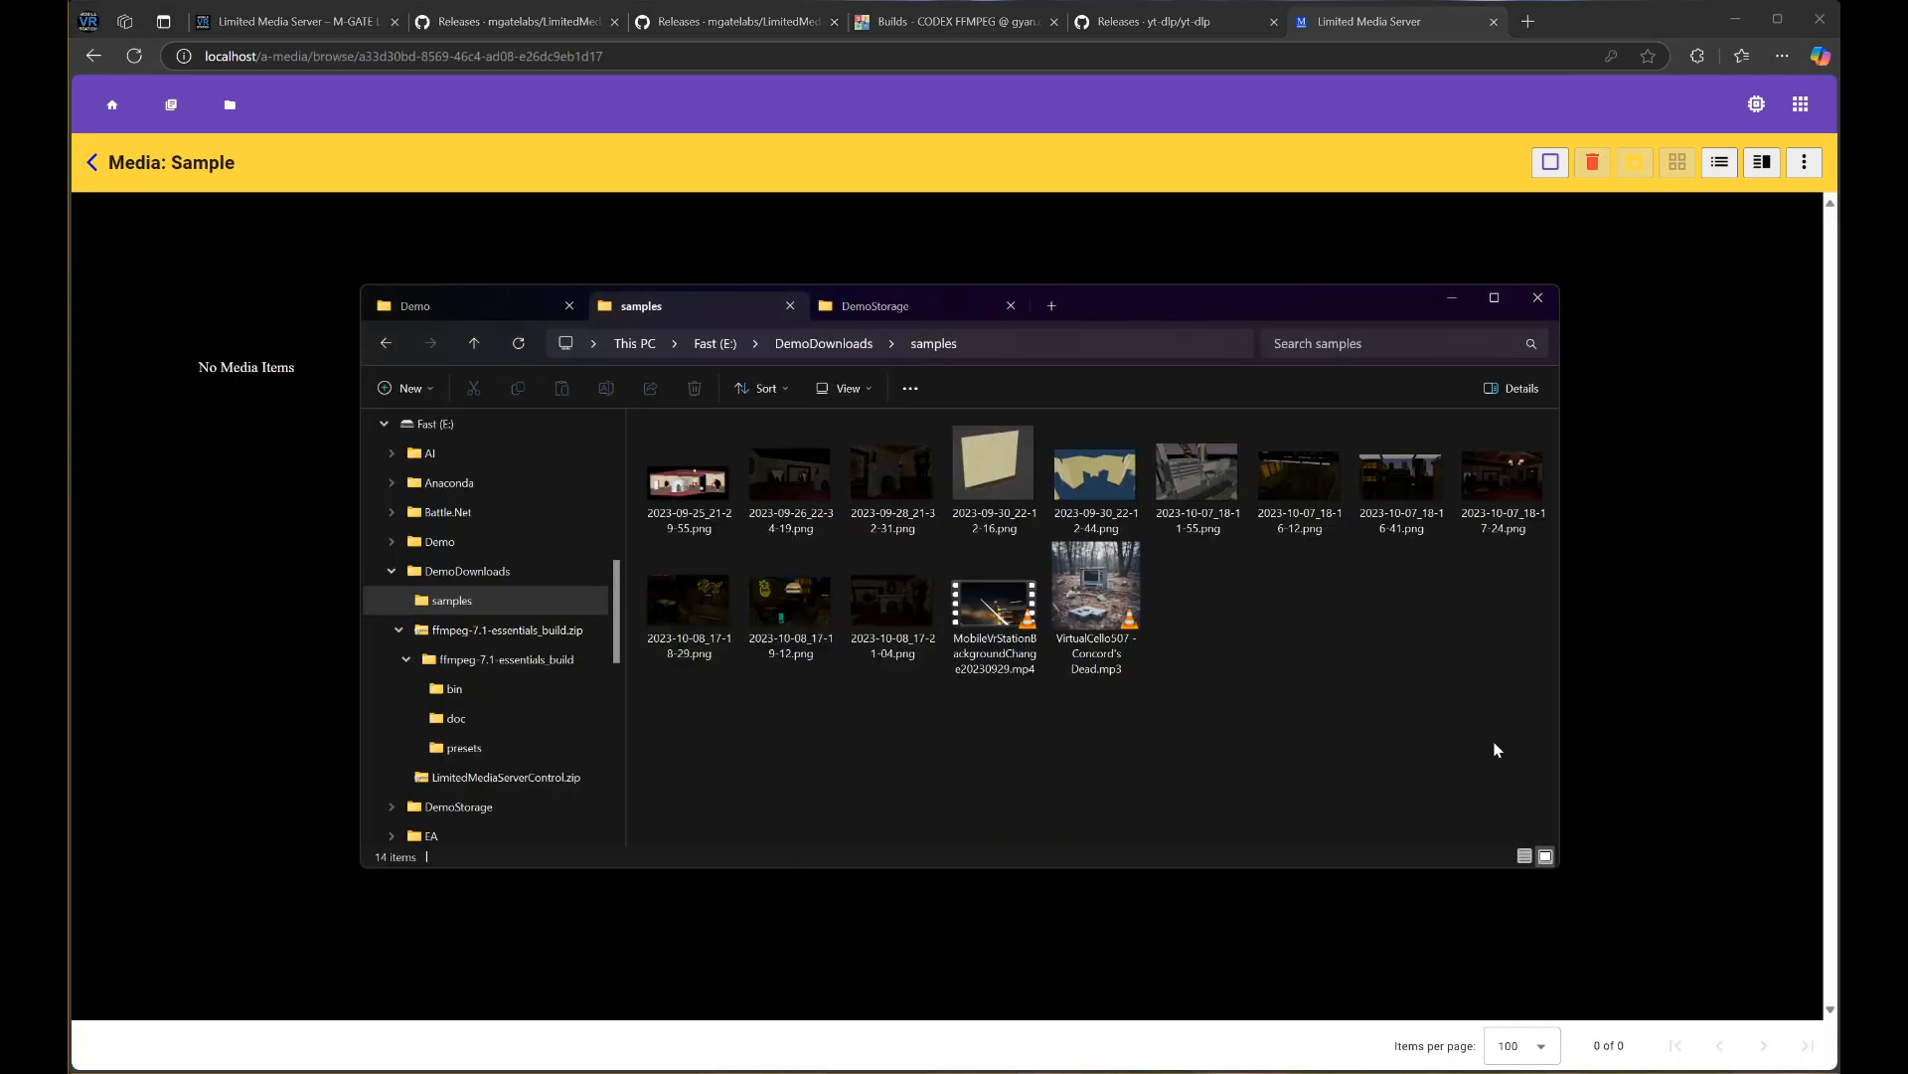
left_click_drag(1515, 755, 205, 481)
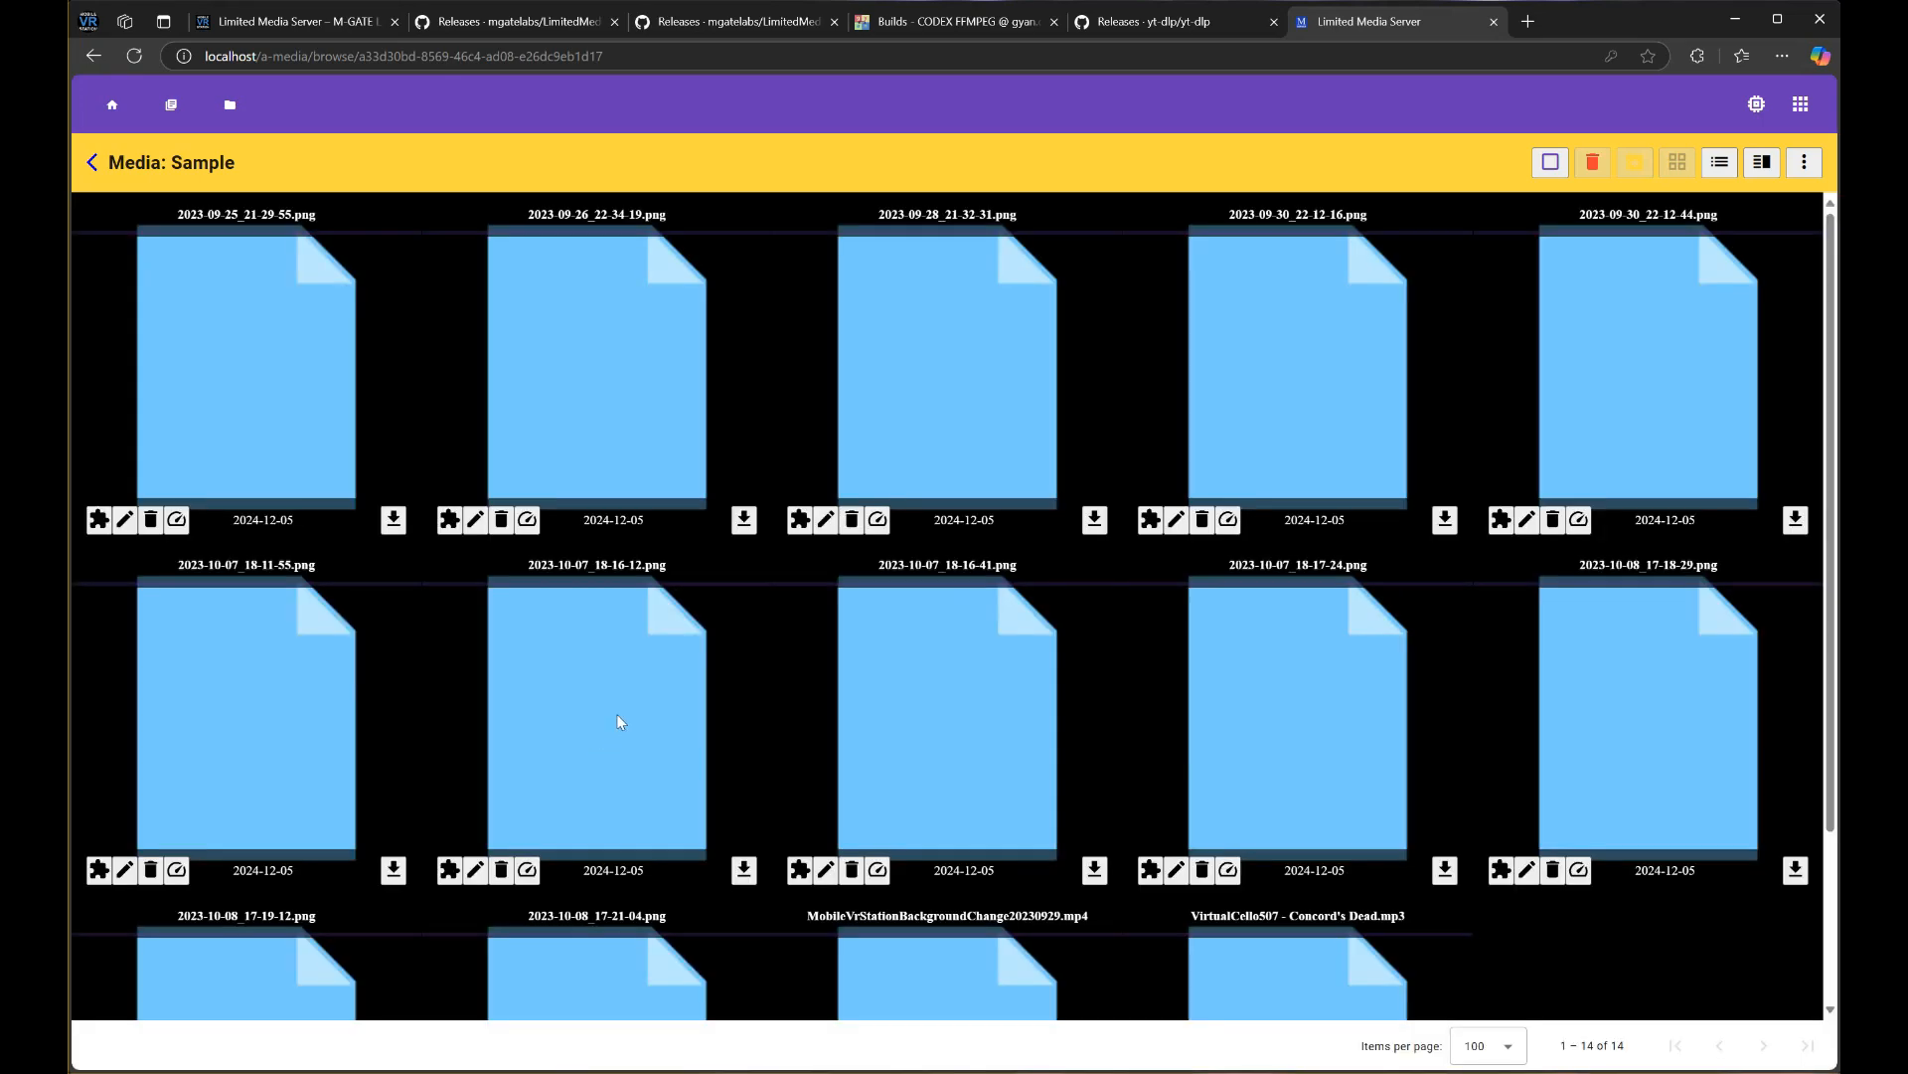
scroll(719, 628, "down", 3)
scroll(562, 699, "up", 3)
scroll(322, 613, "down", 2)
scroll(505, 582, "up", 2)
Run the Folder > Generate Previews plugin on Sample with Place set to 20%
left_click(1804, 162)
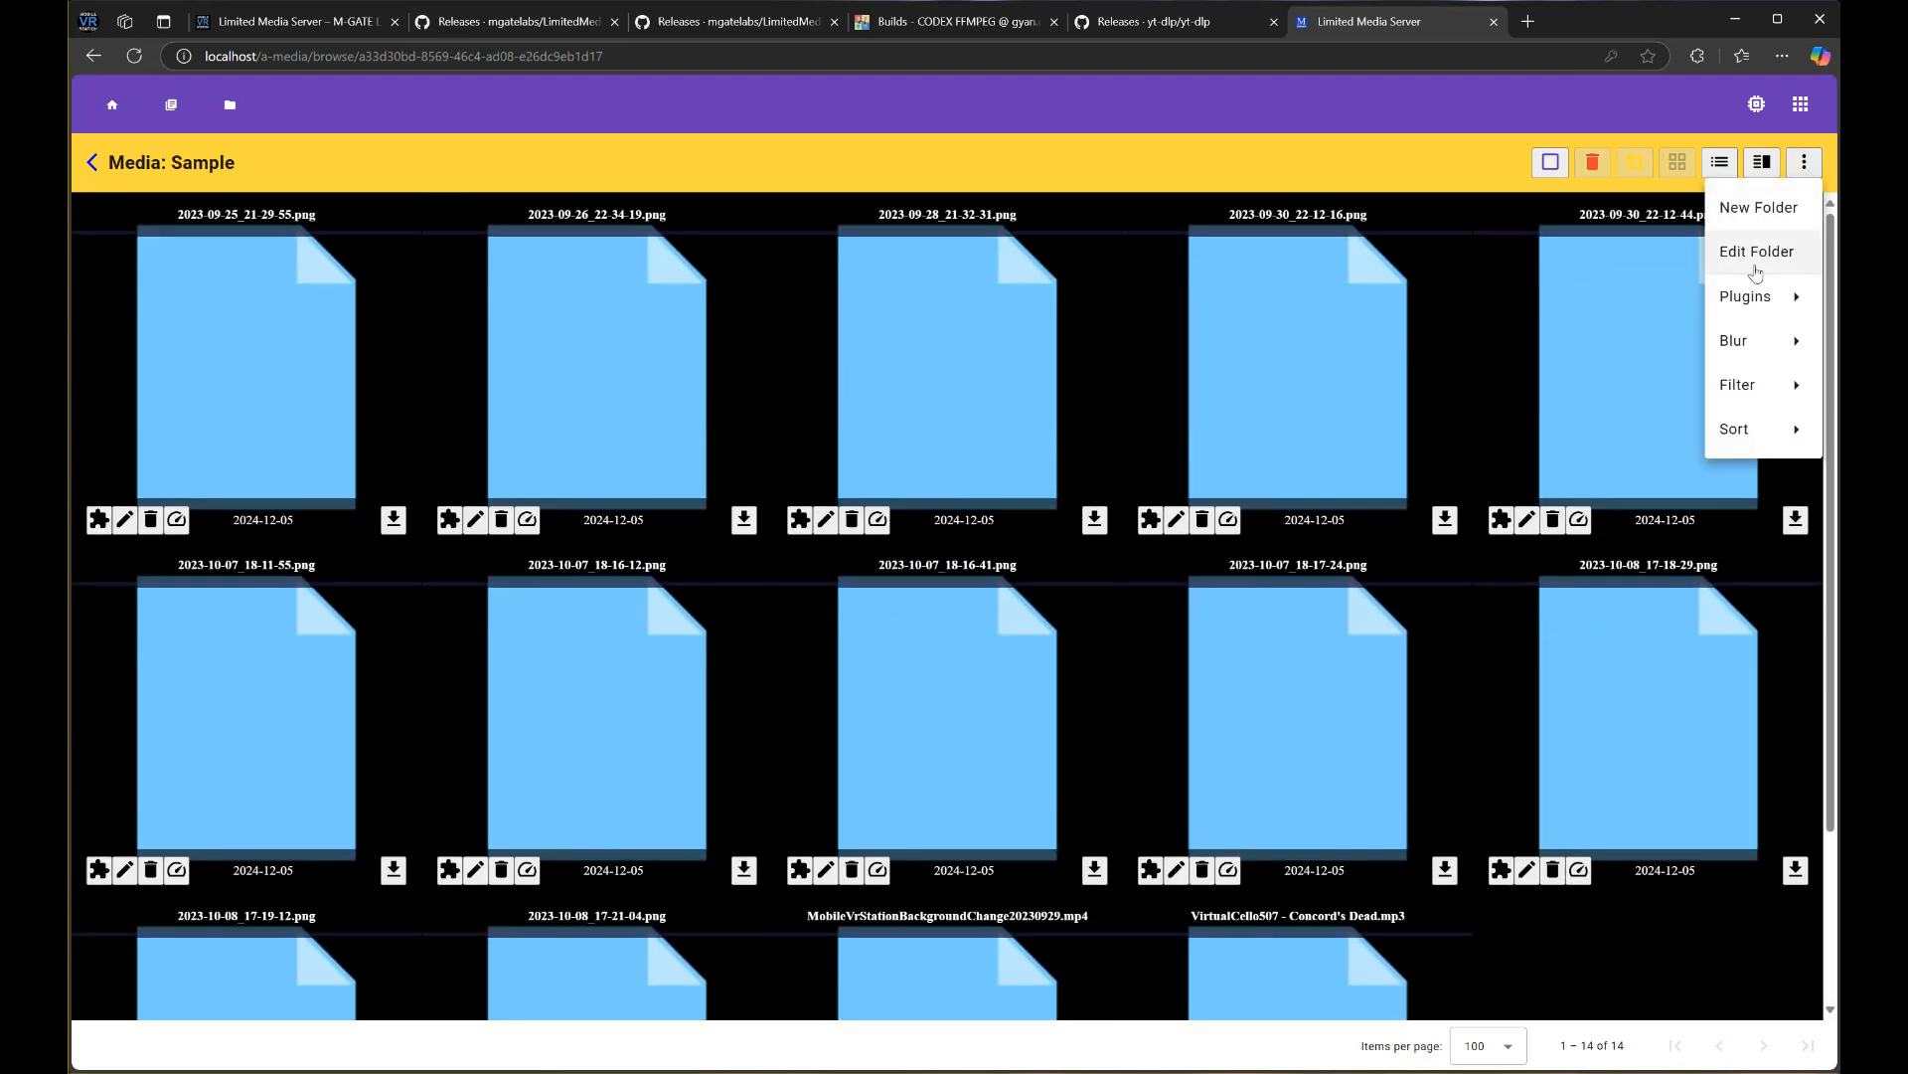
mouse_move(1747, 296)
mouse_move(1640, 296)
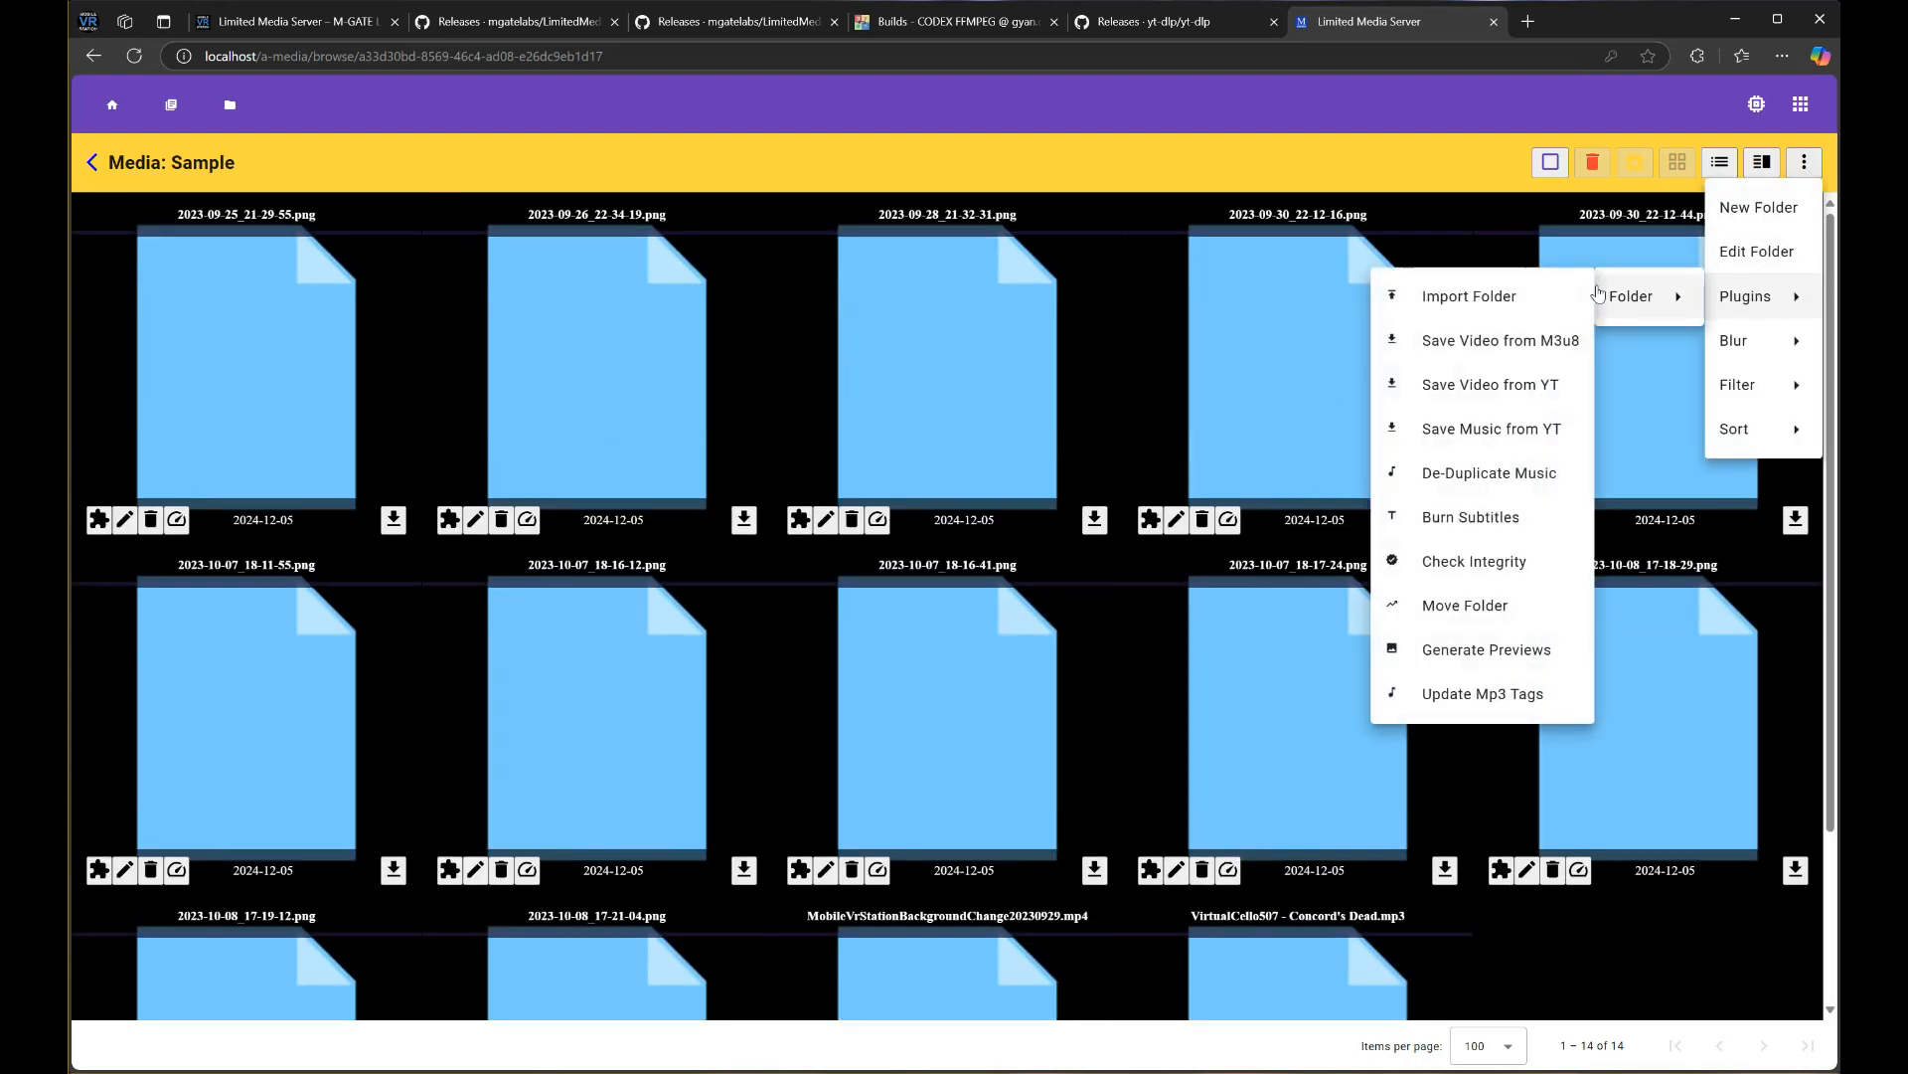
left_click(1510, 654)
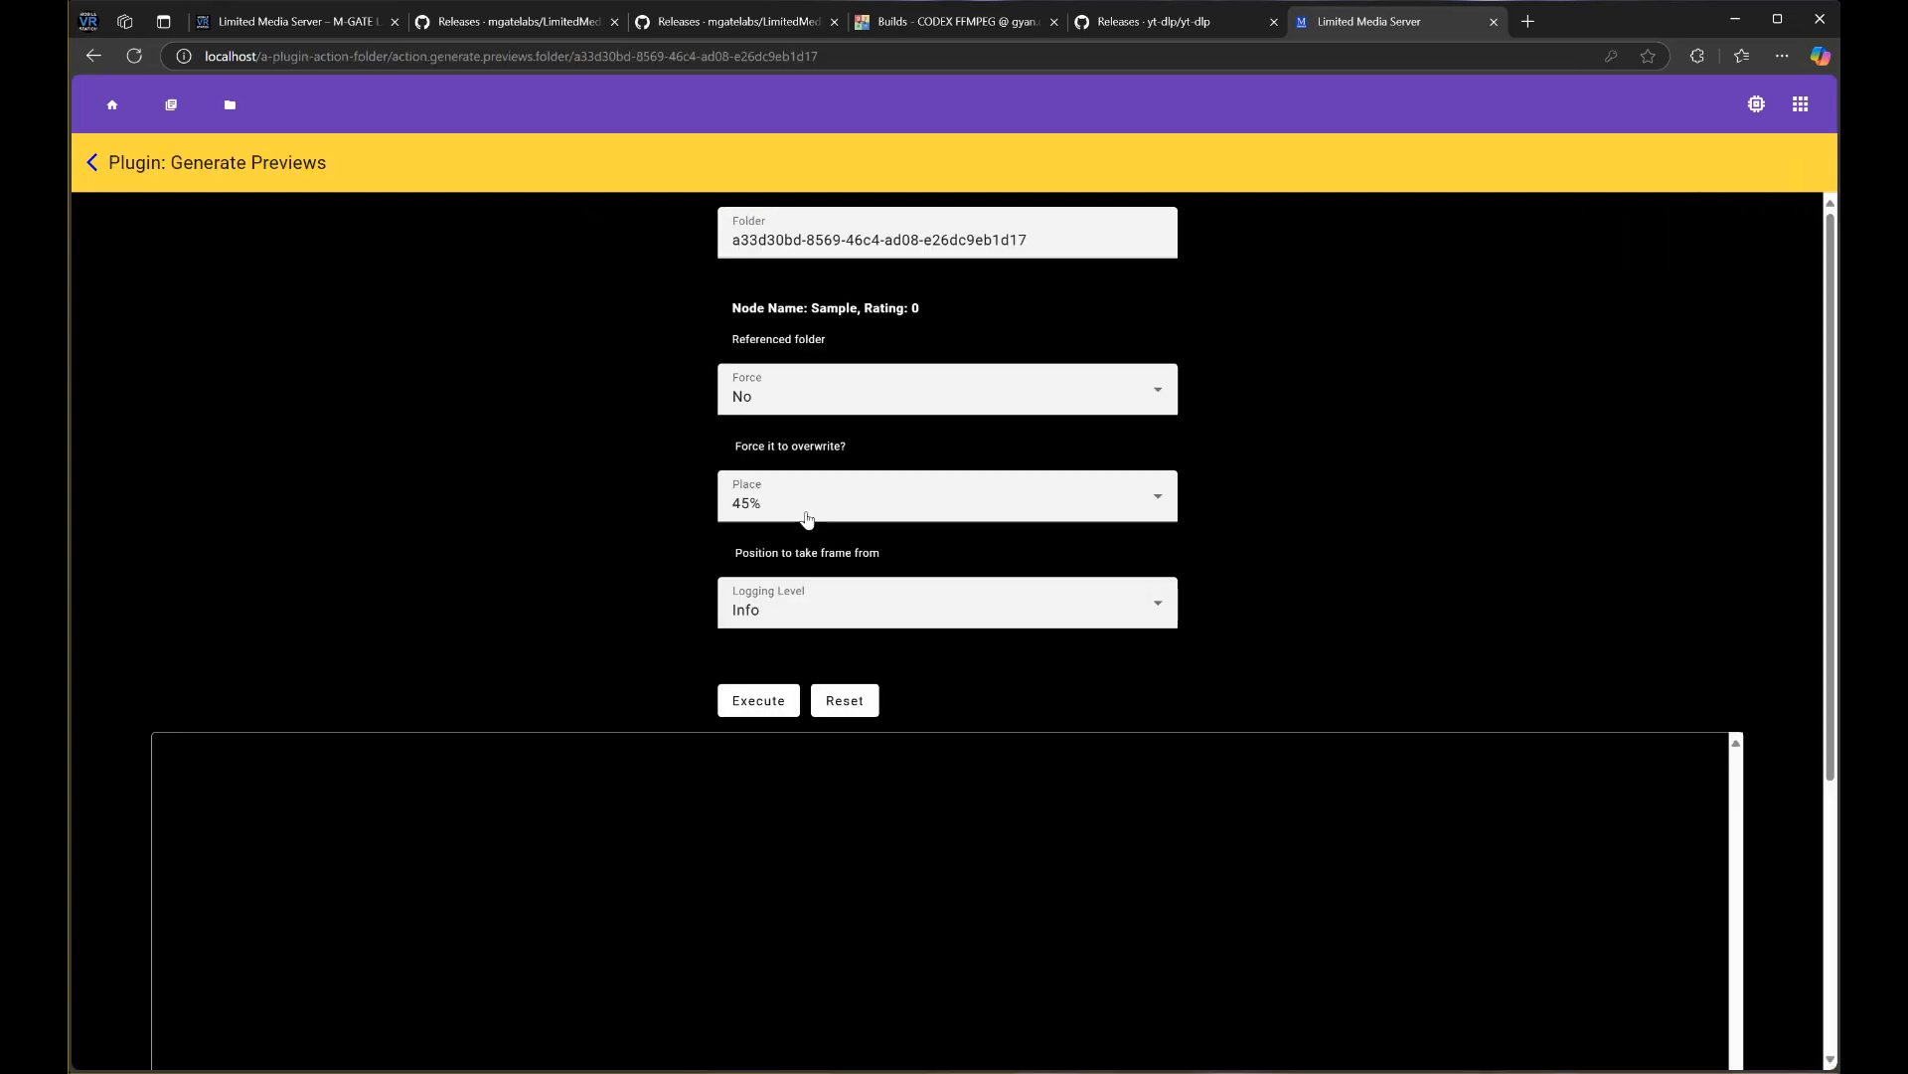
left_click(800, 509)
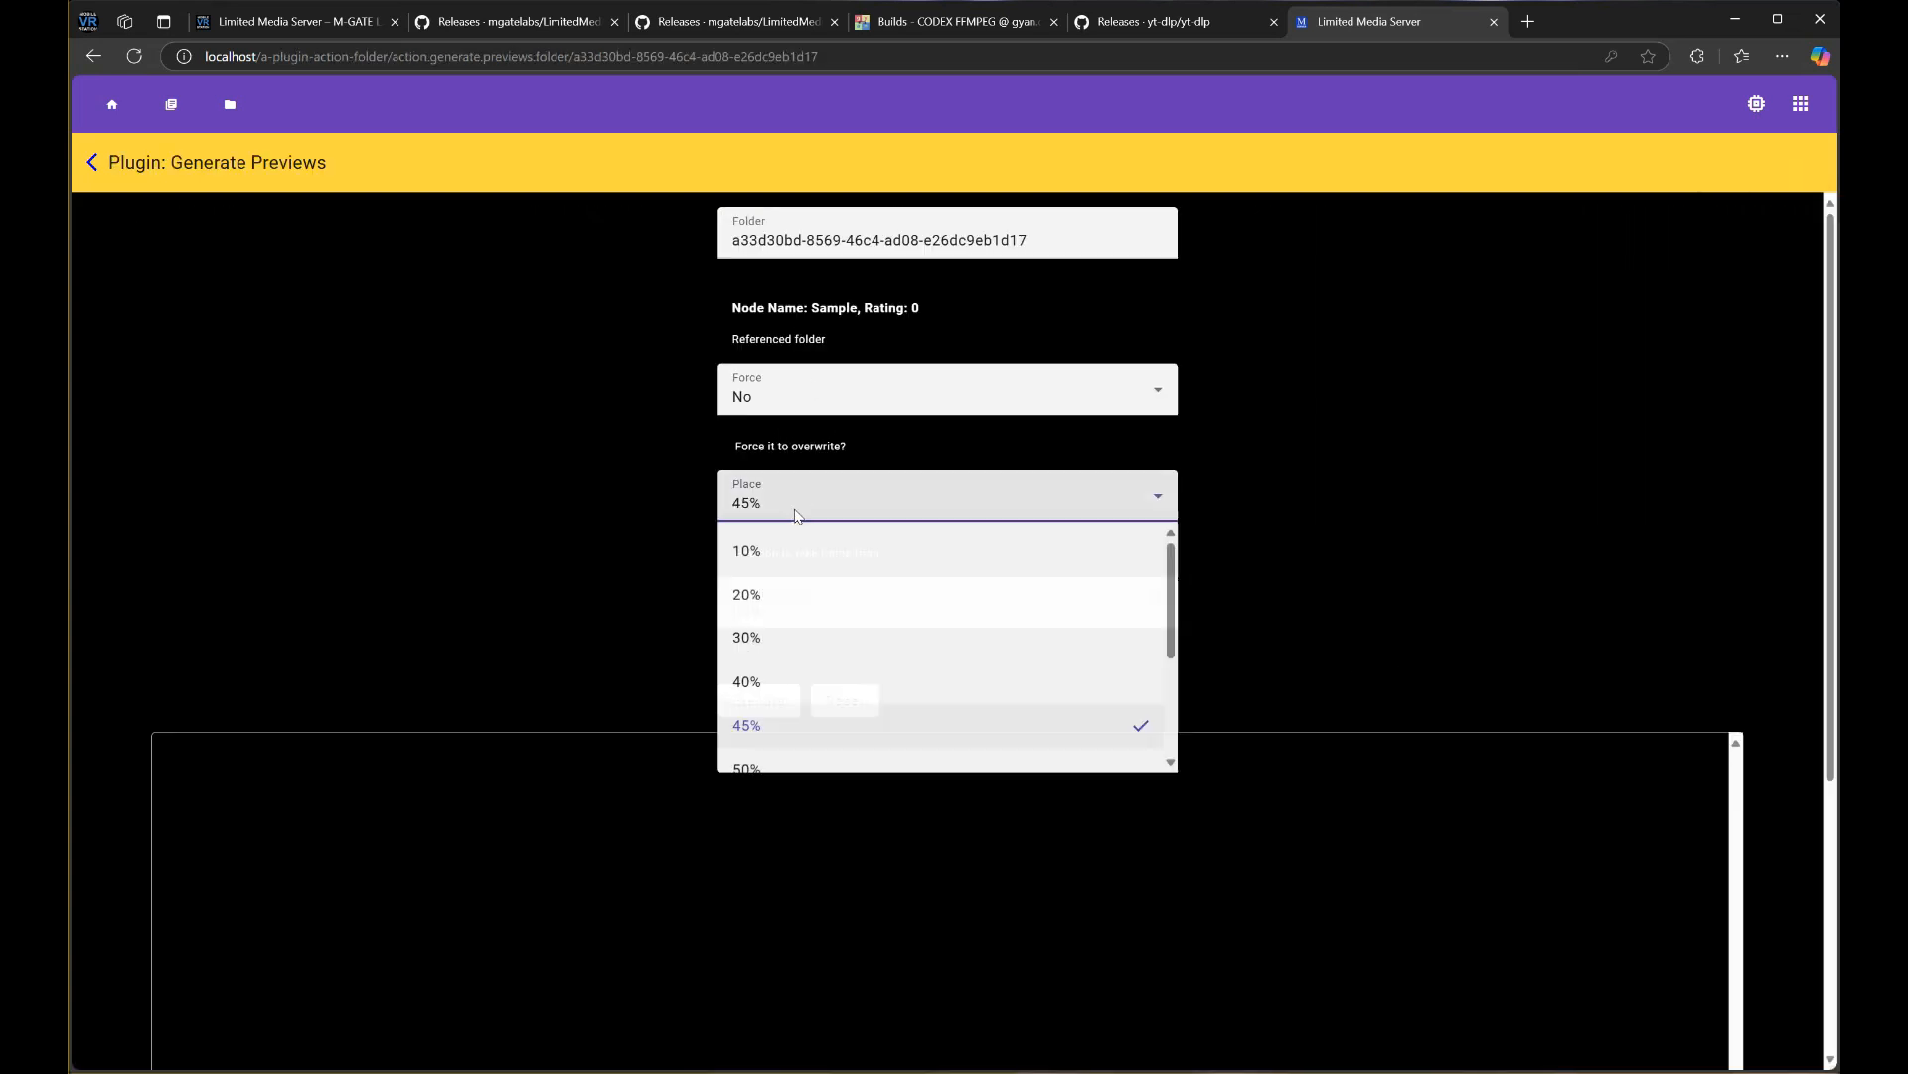
left_click(797, 609)
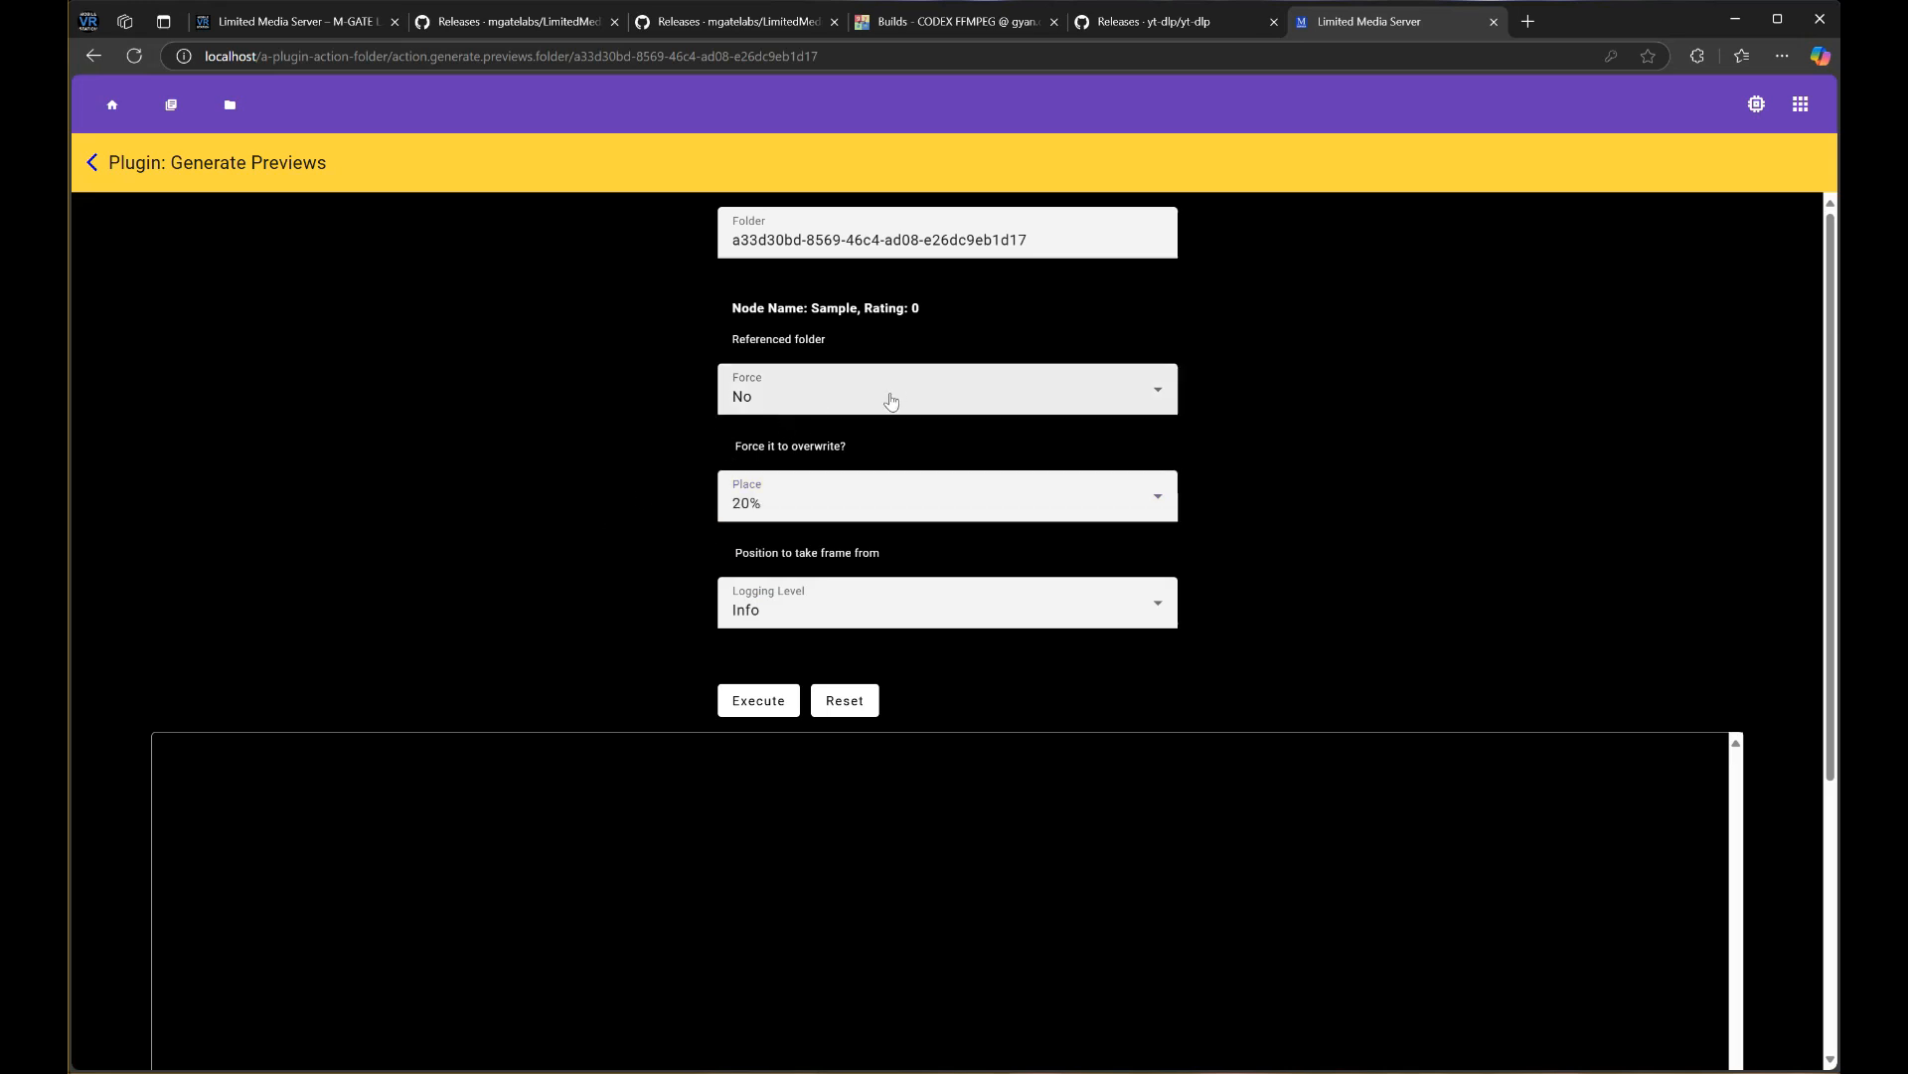
left_click(764, 708)
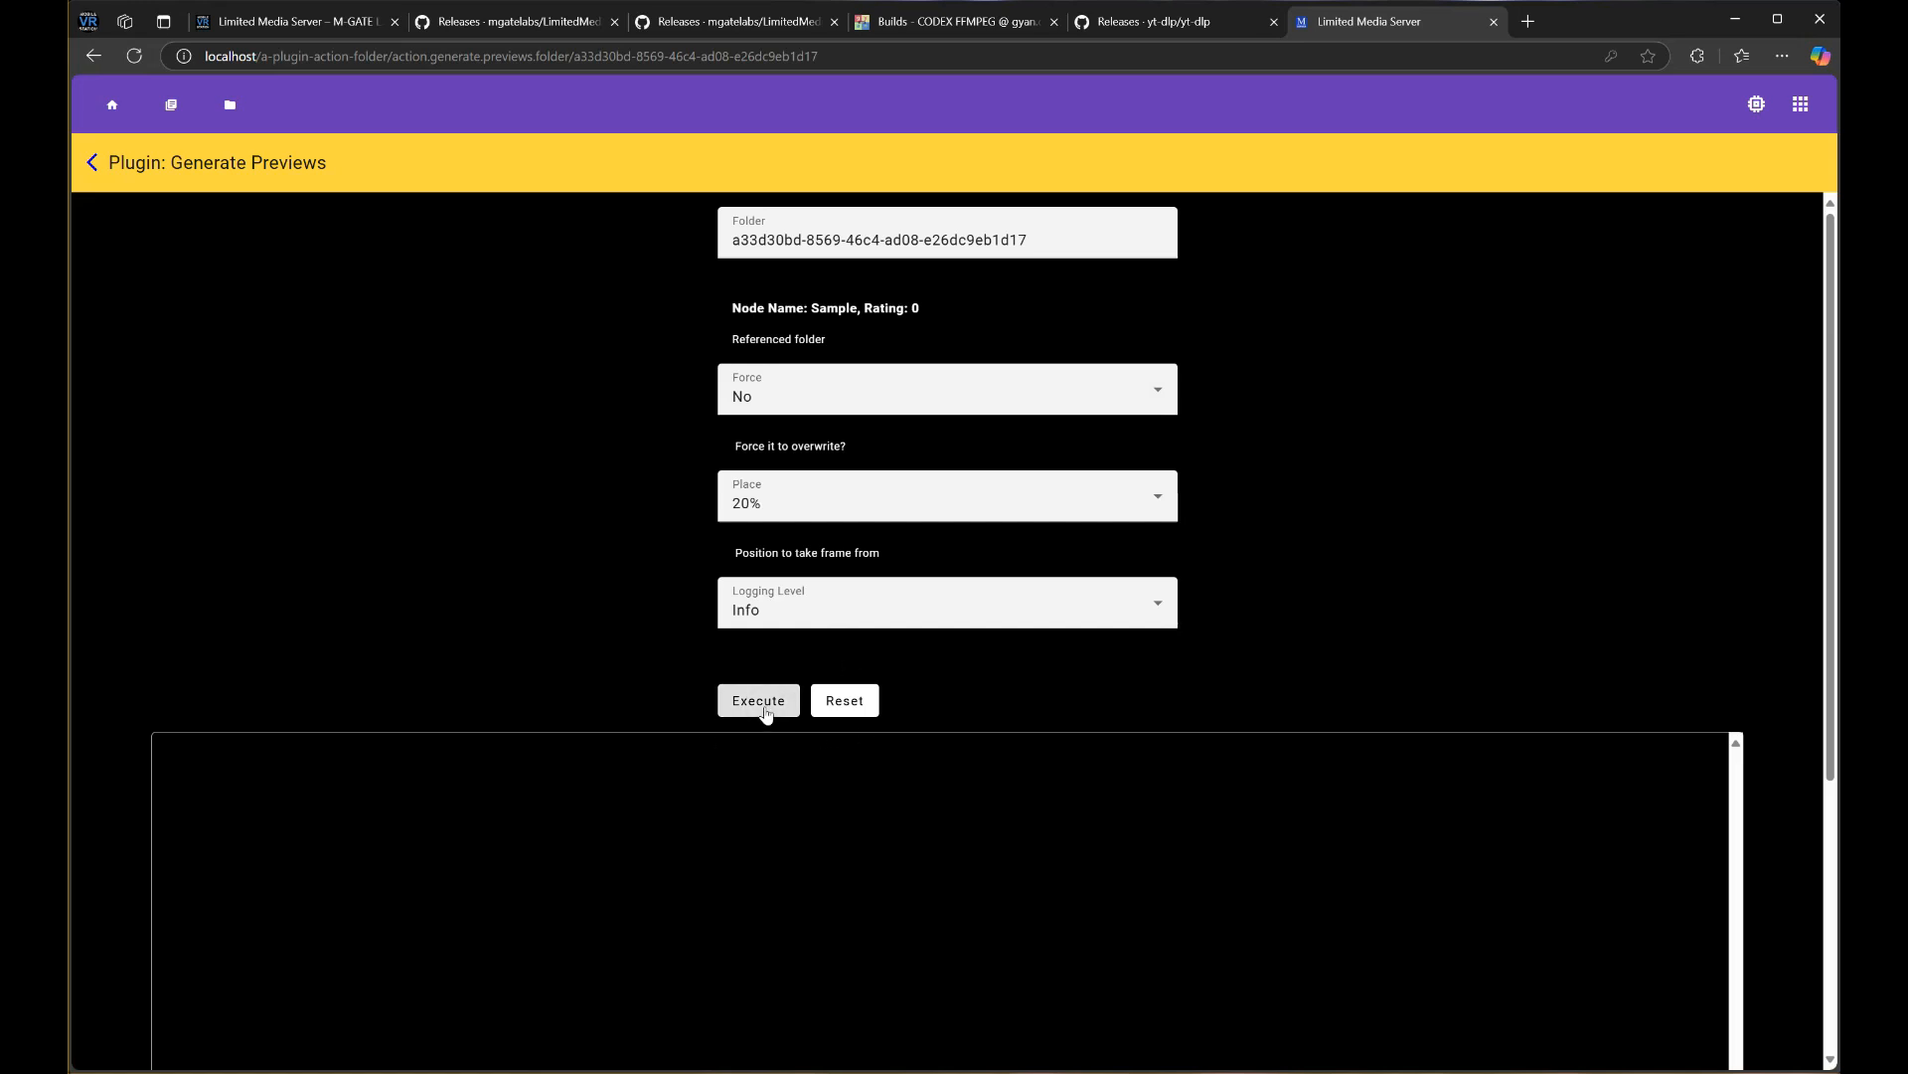
Refresh the task's Process Detail to confirm it finished, then return to the Sample folder
scroll(1435, 493, "down", 4)
left_click(1580, 358)
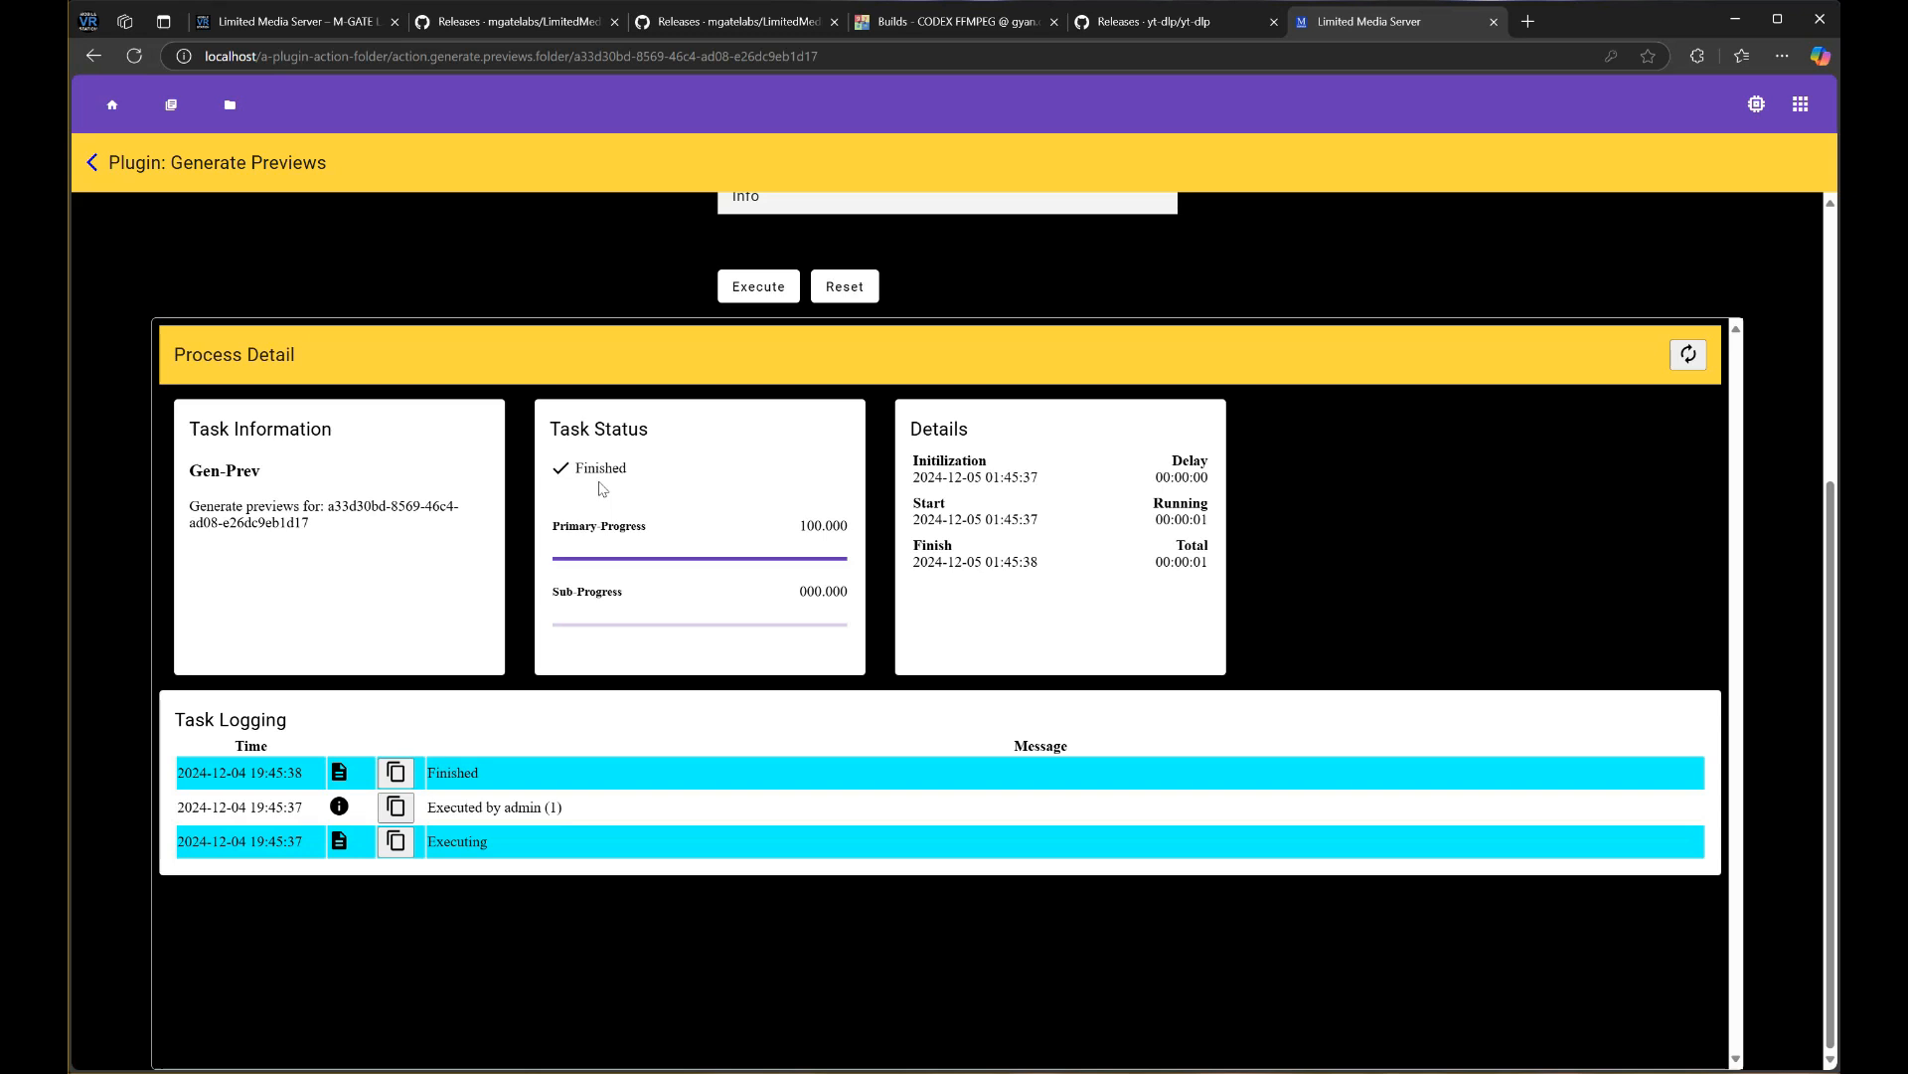
left_click_drag(1170, 562, 1208, 564)
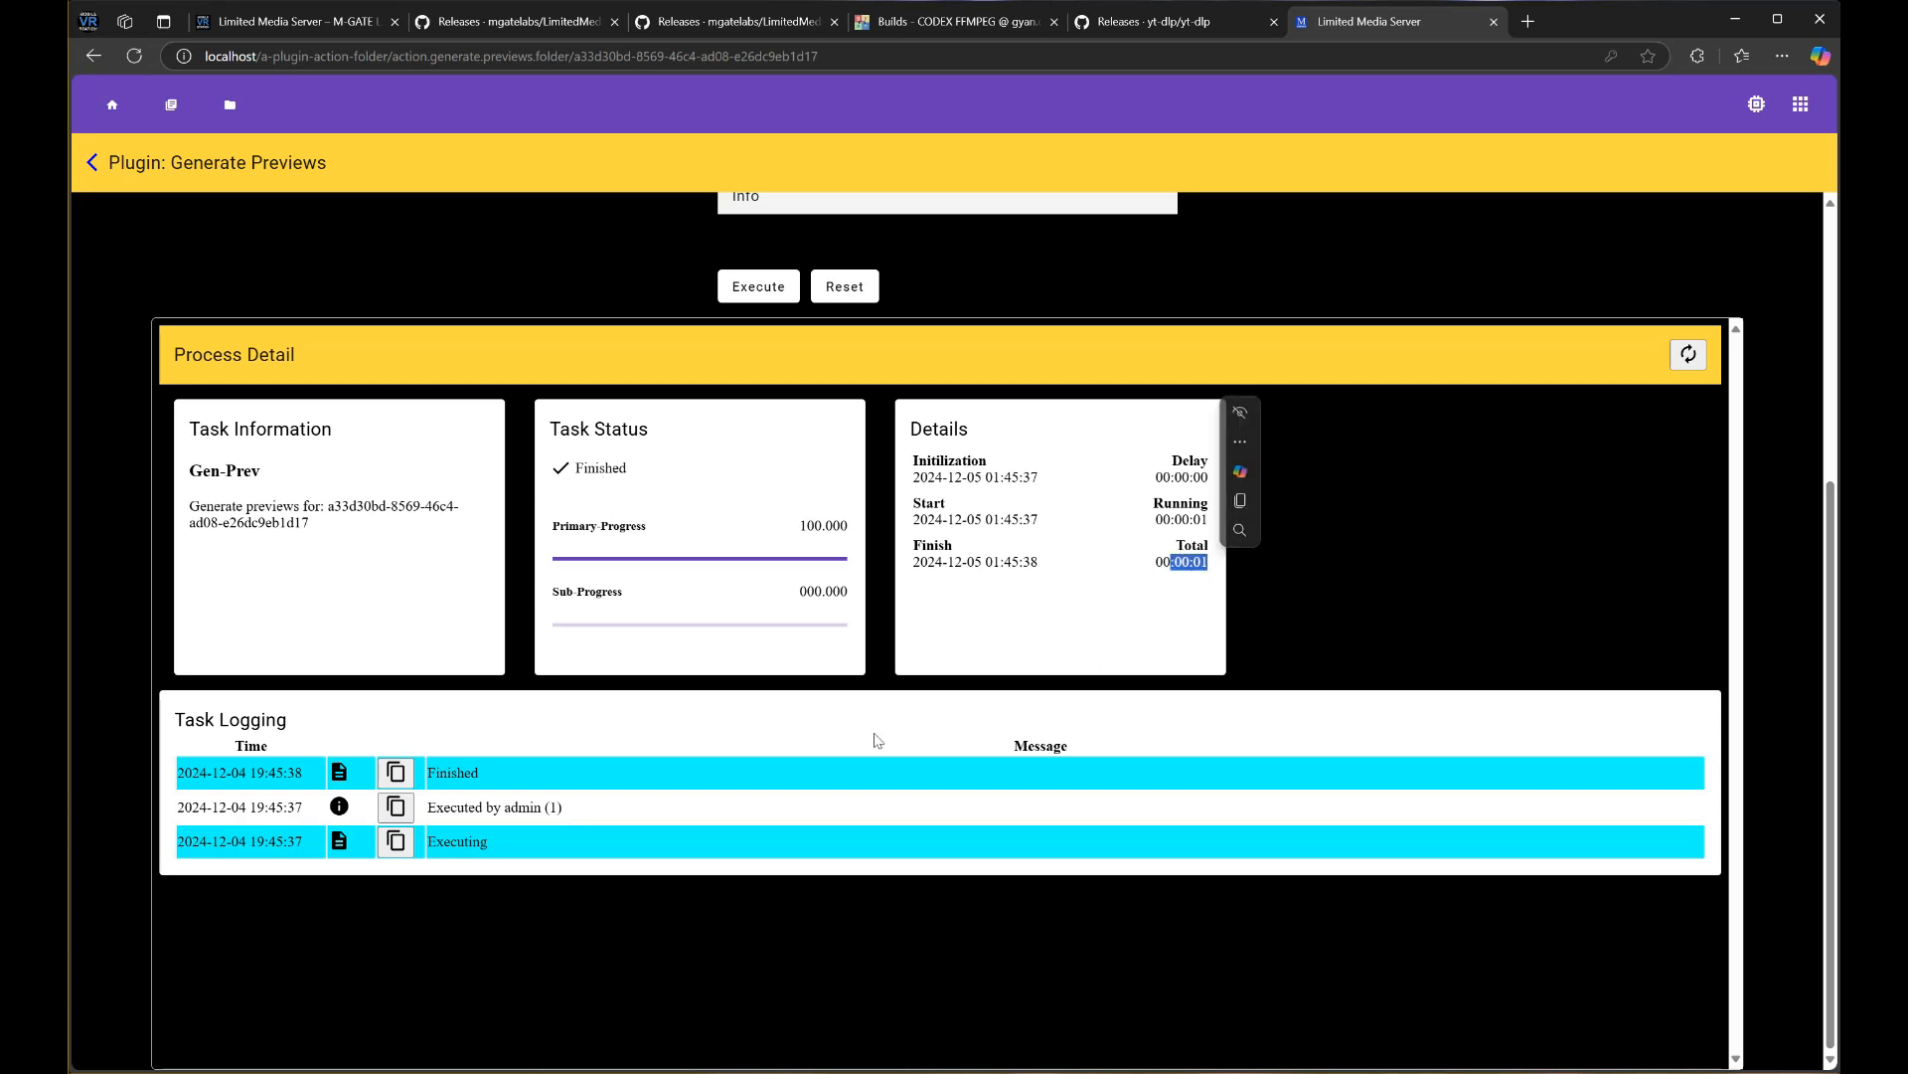
left_click_drag(575, 807, 425, 821)
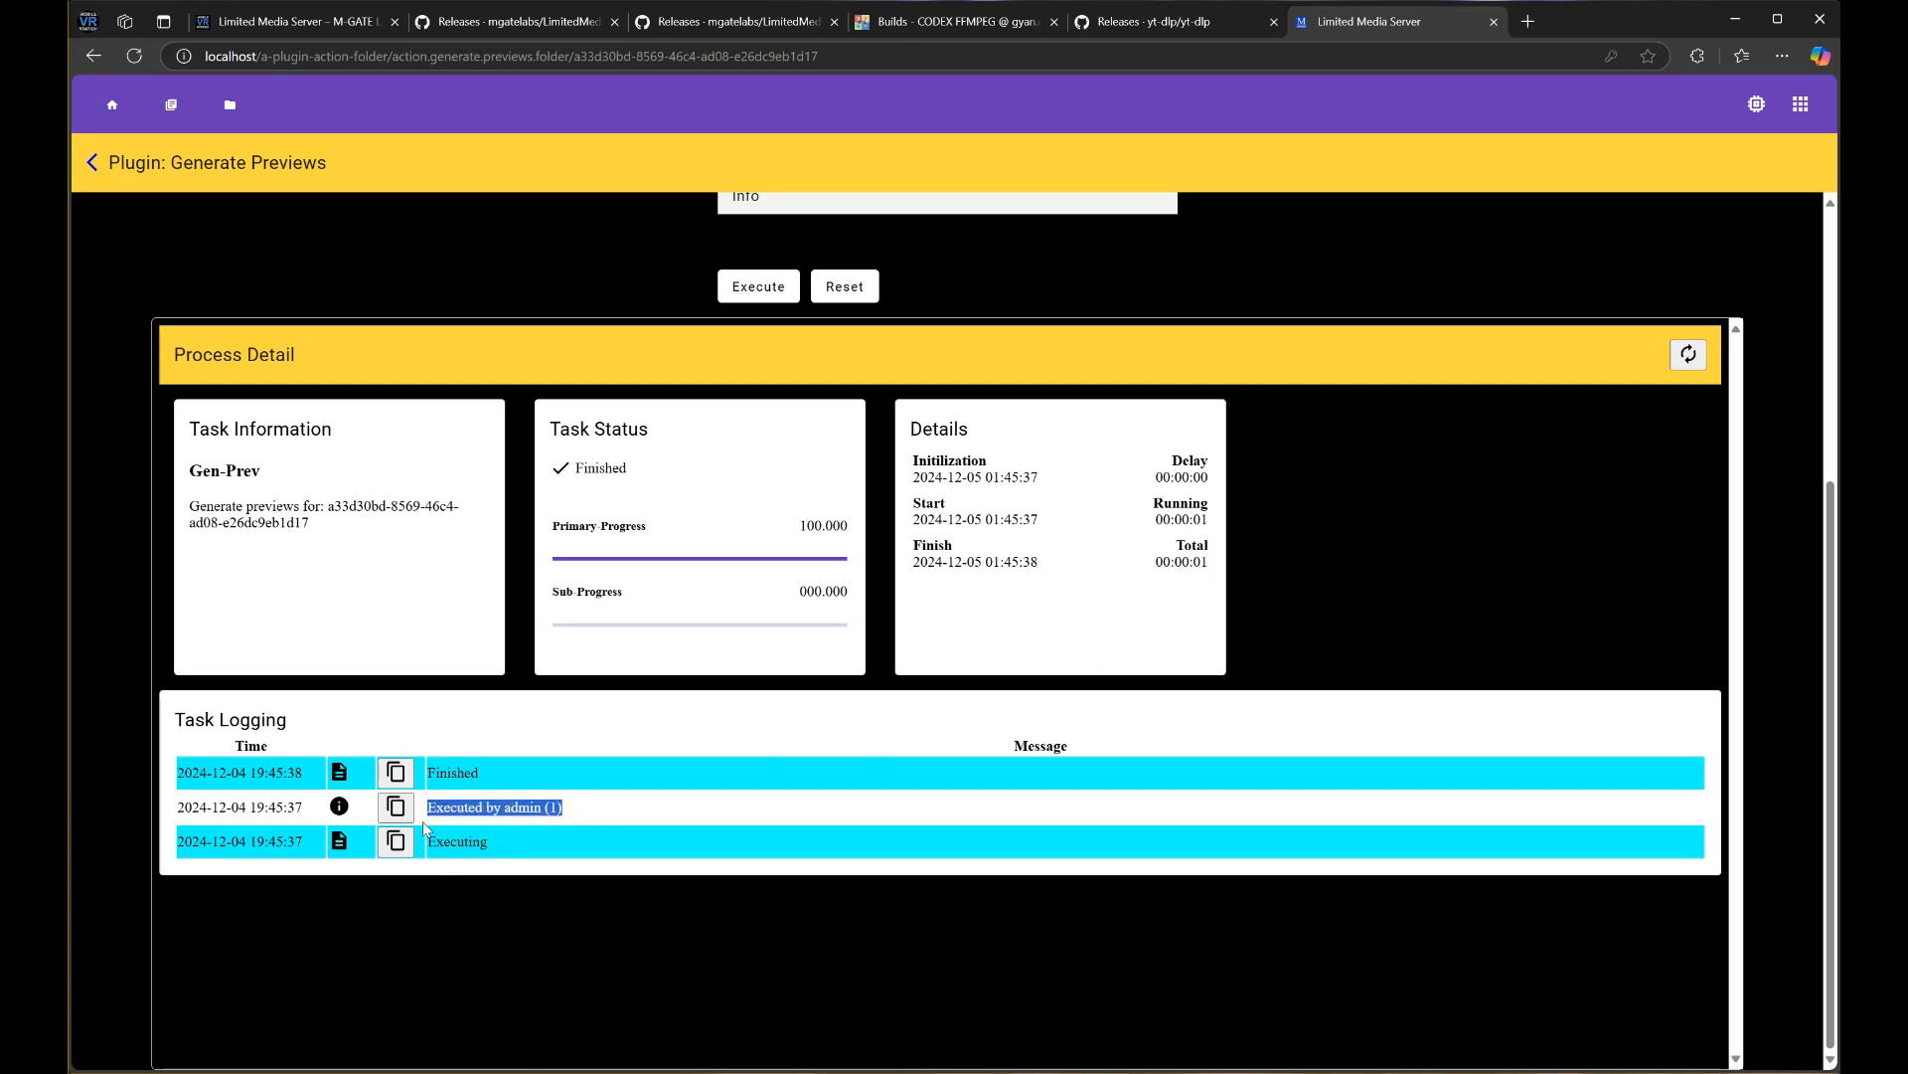
scroll(378, 685, "up", 1)
scroll(378, 686, "up", 1)
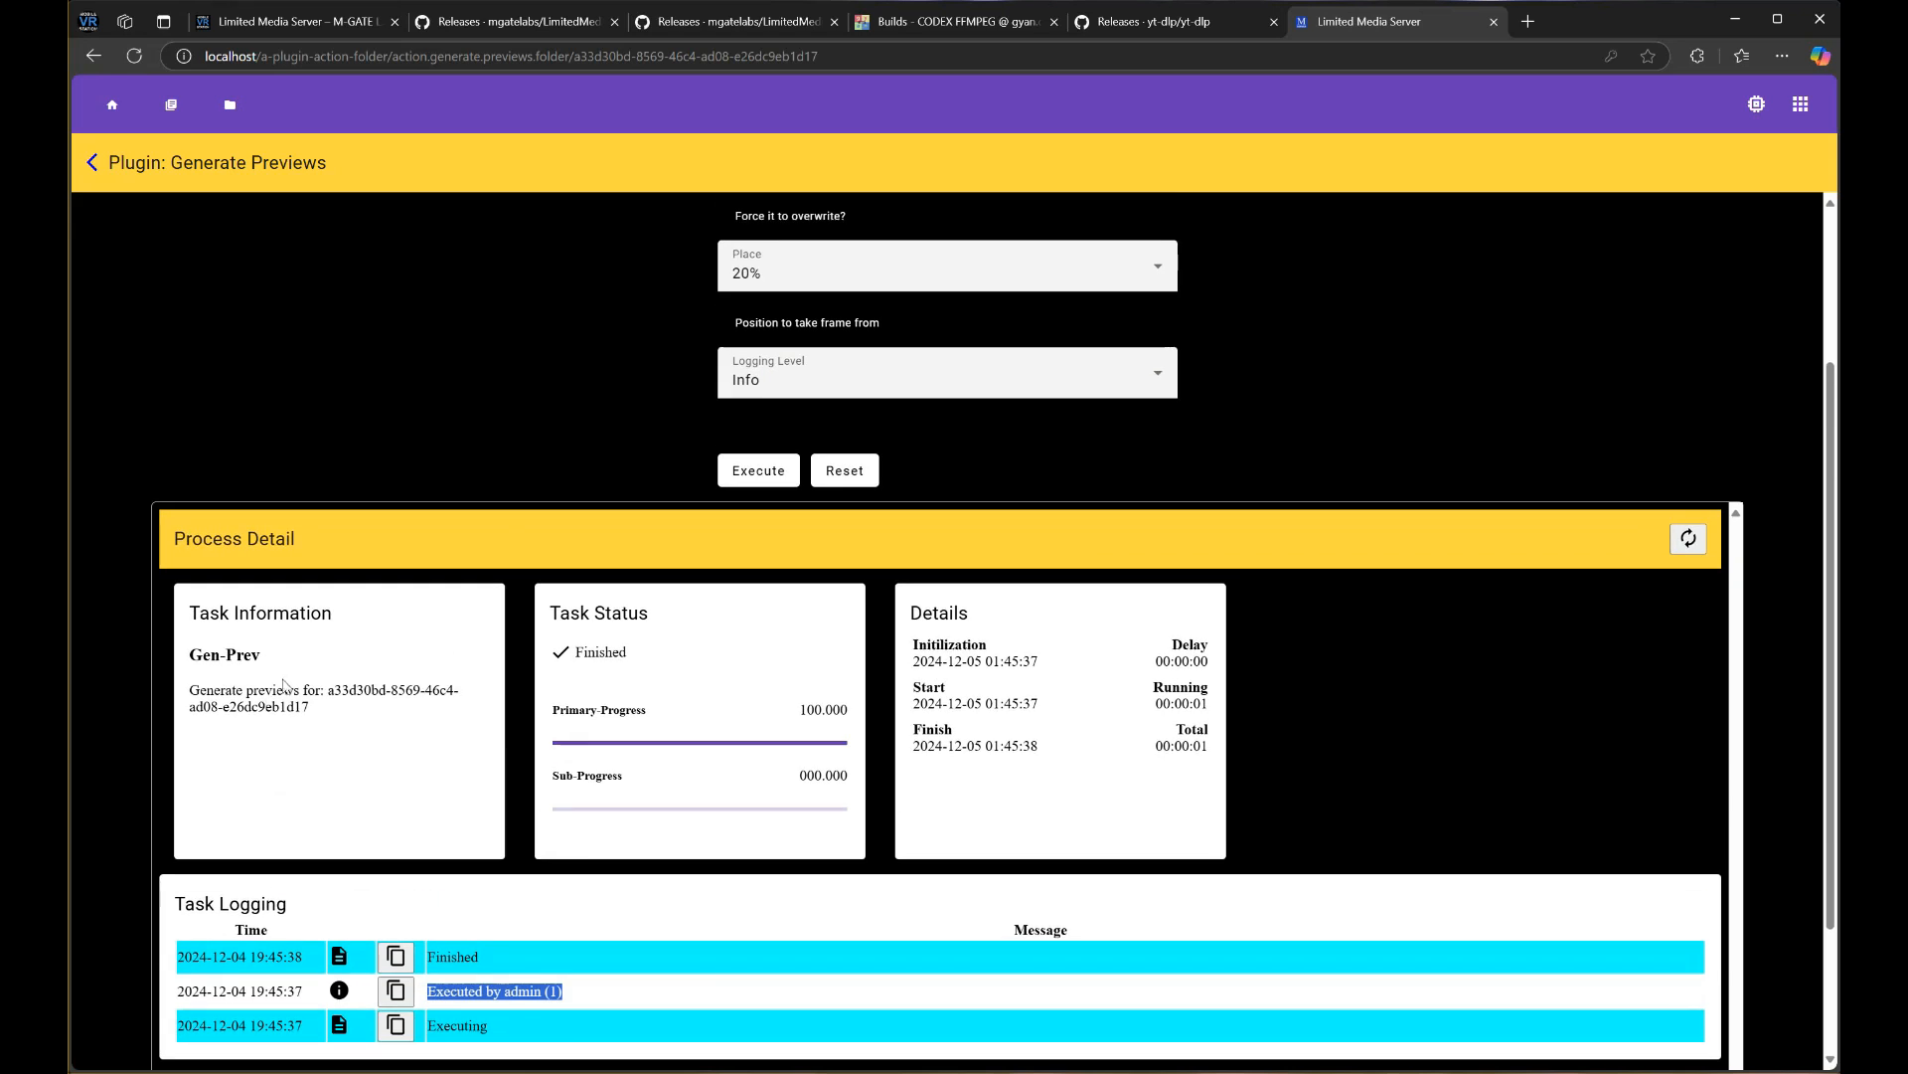
left_click(205, 686)
left_click_drag(205, 686, 414, 712)
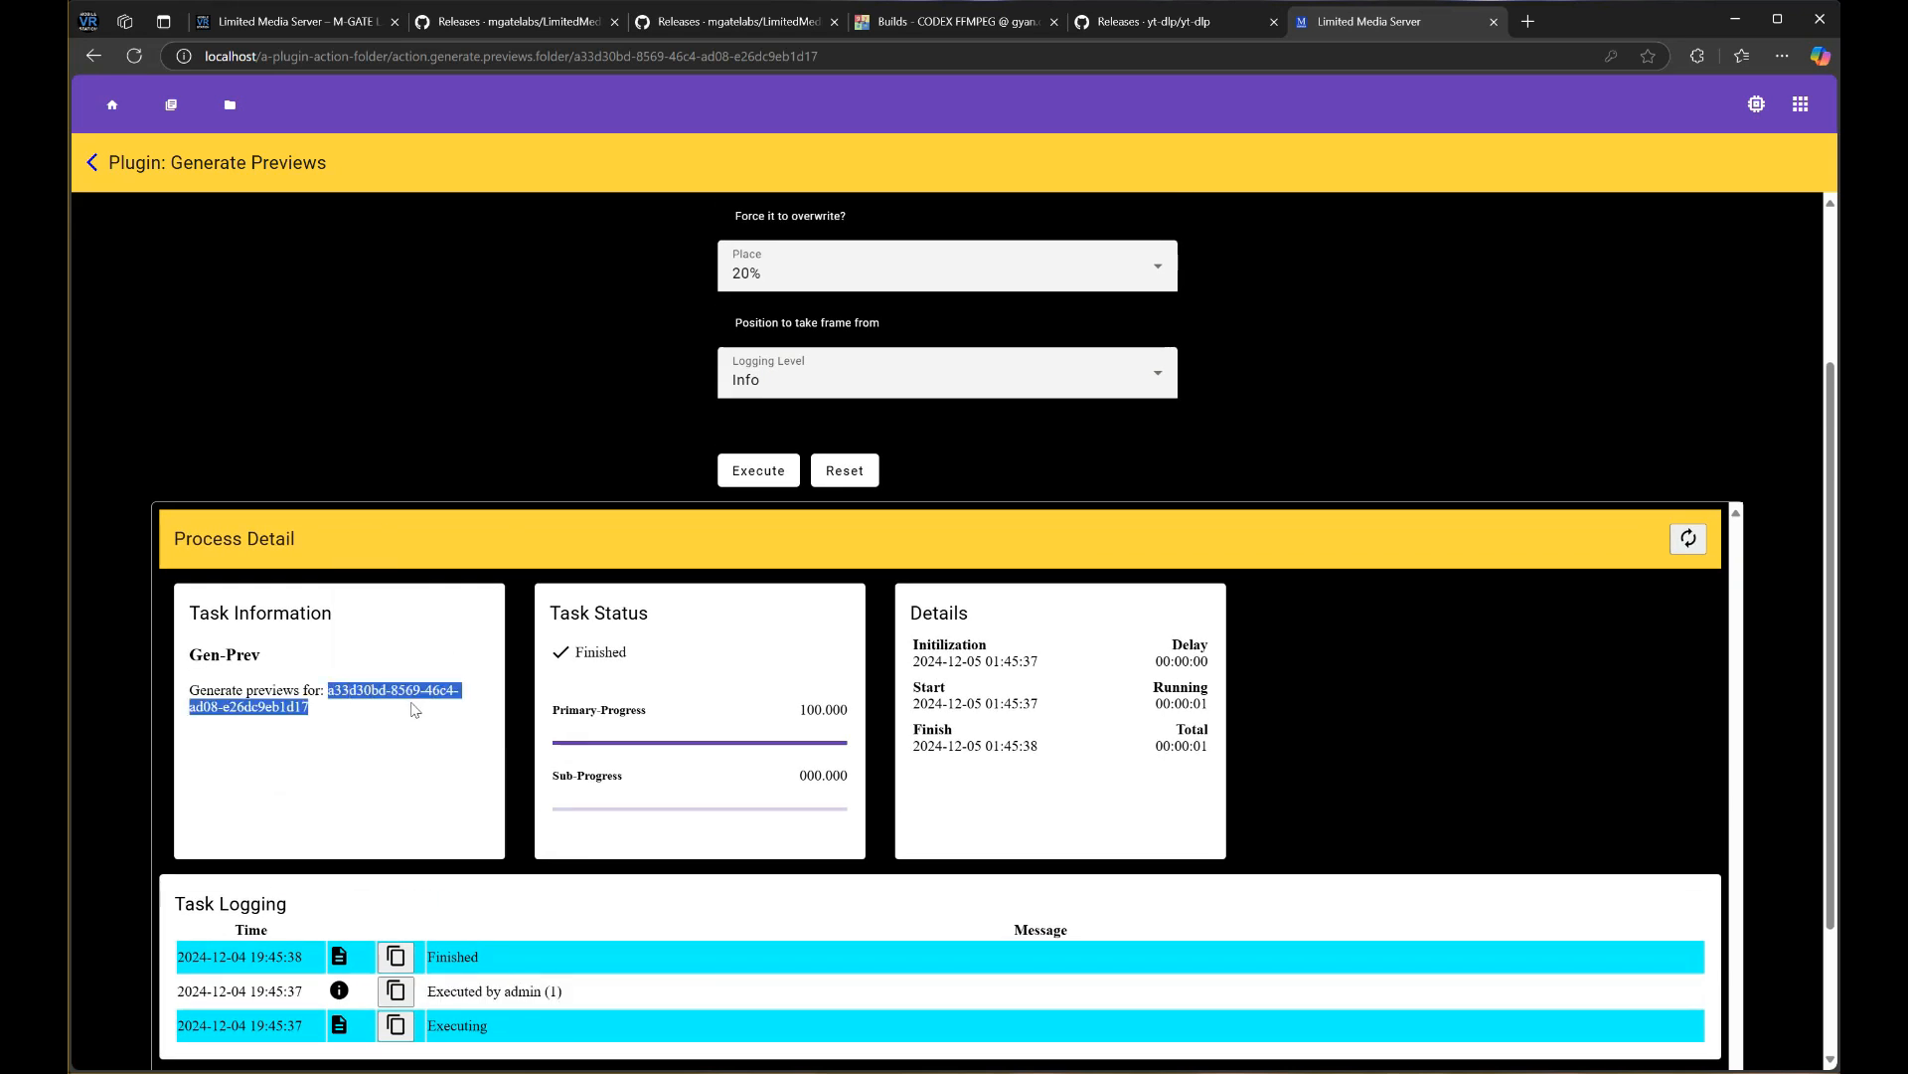
scroll(397, 755, "up", 2)
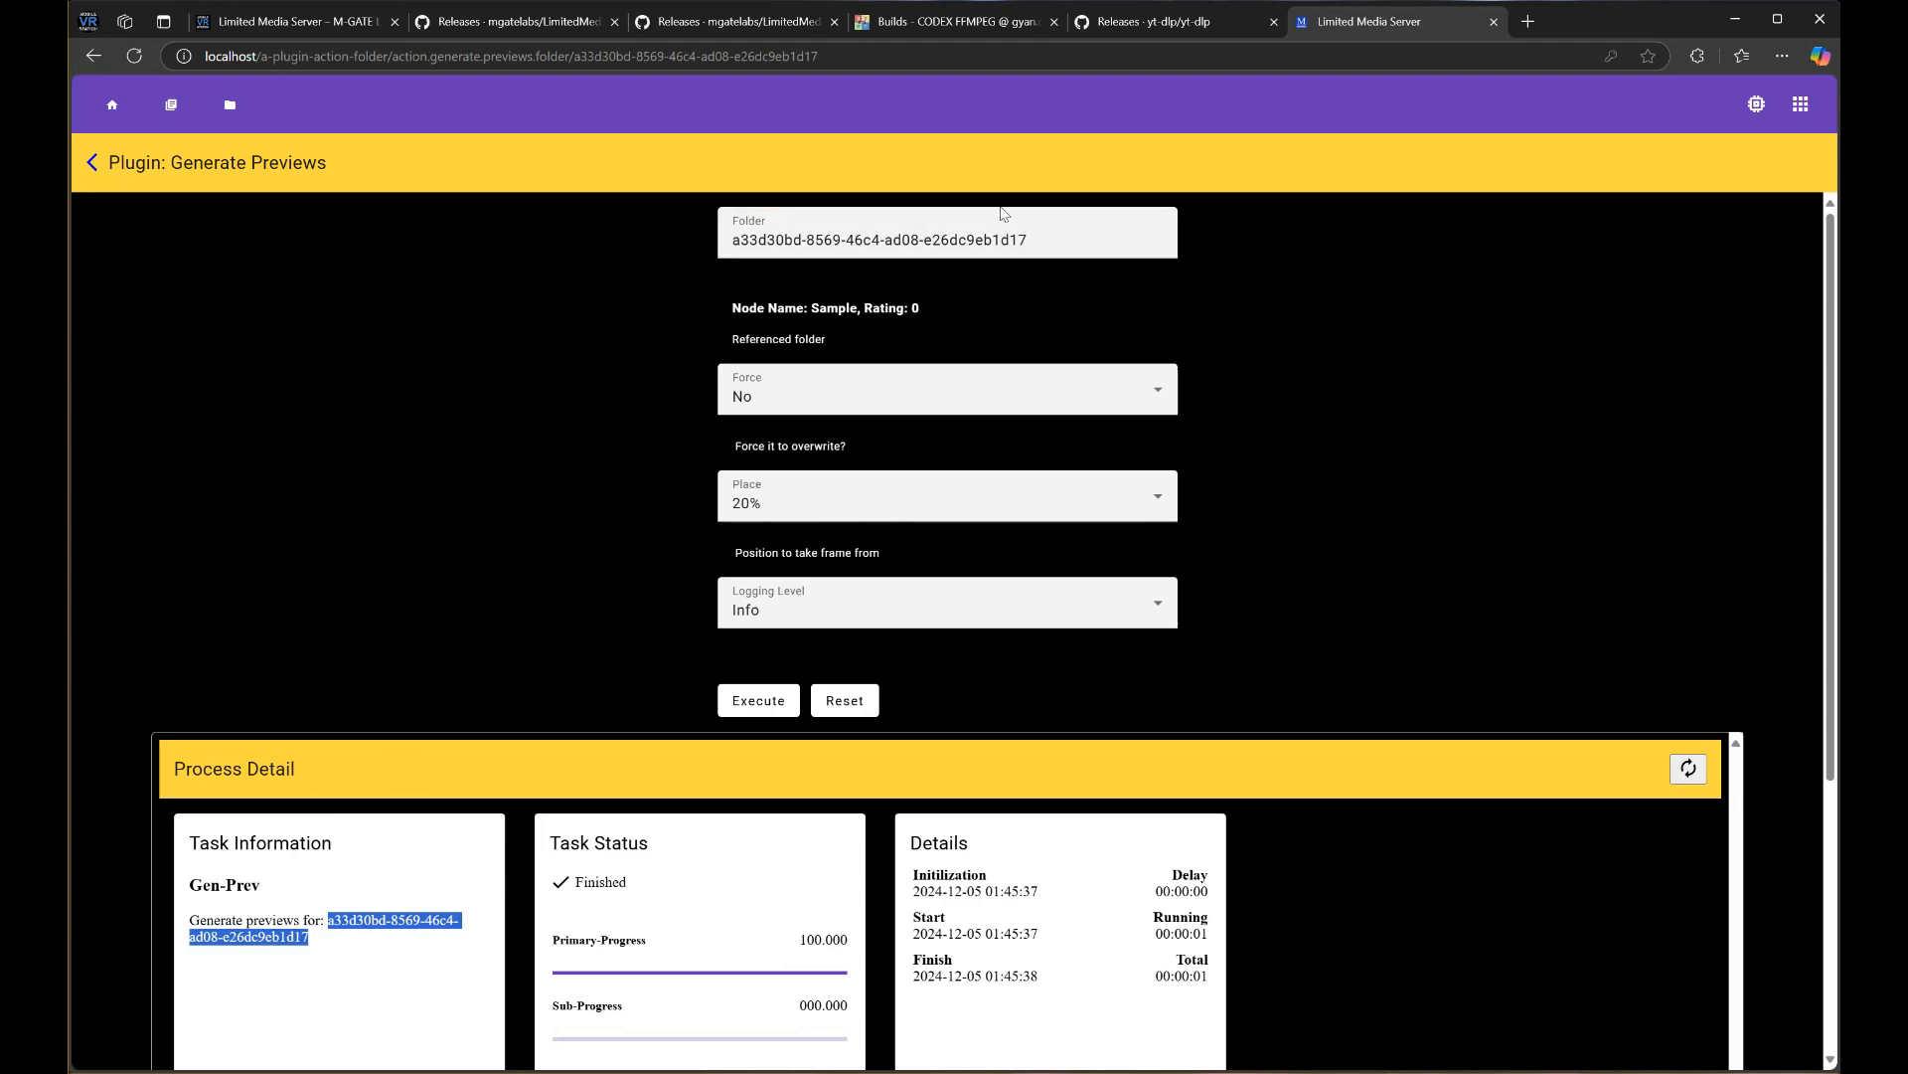
left_click(92, 162)
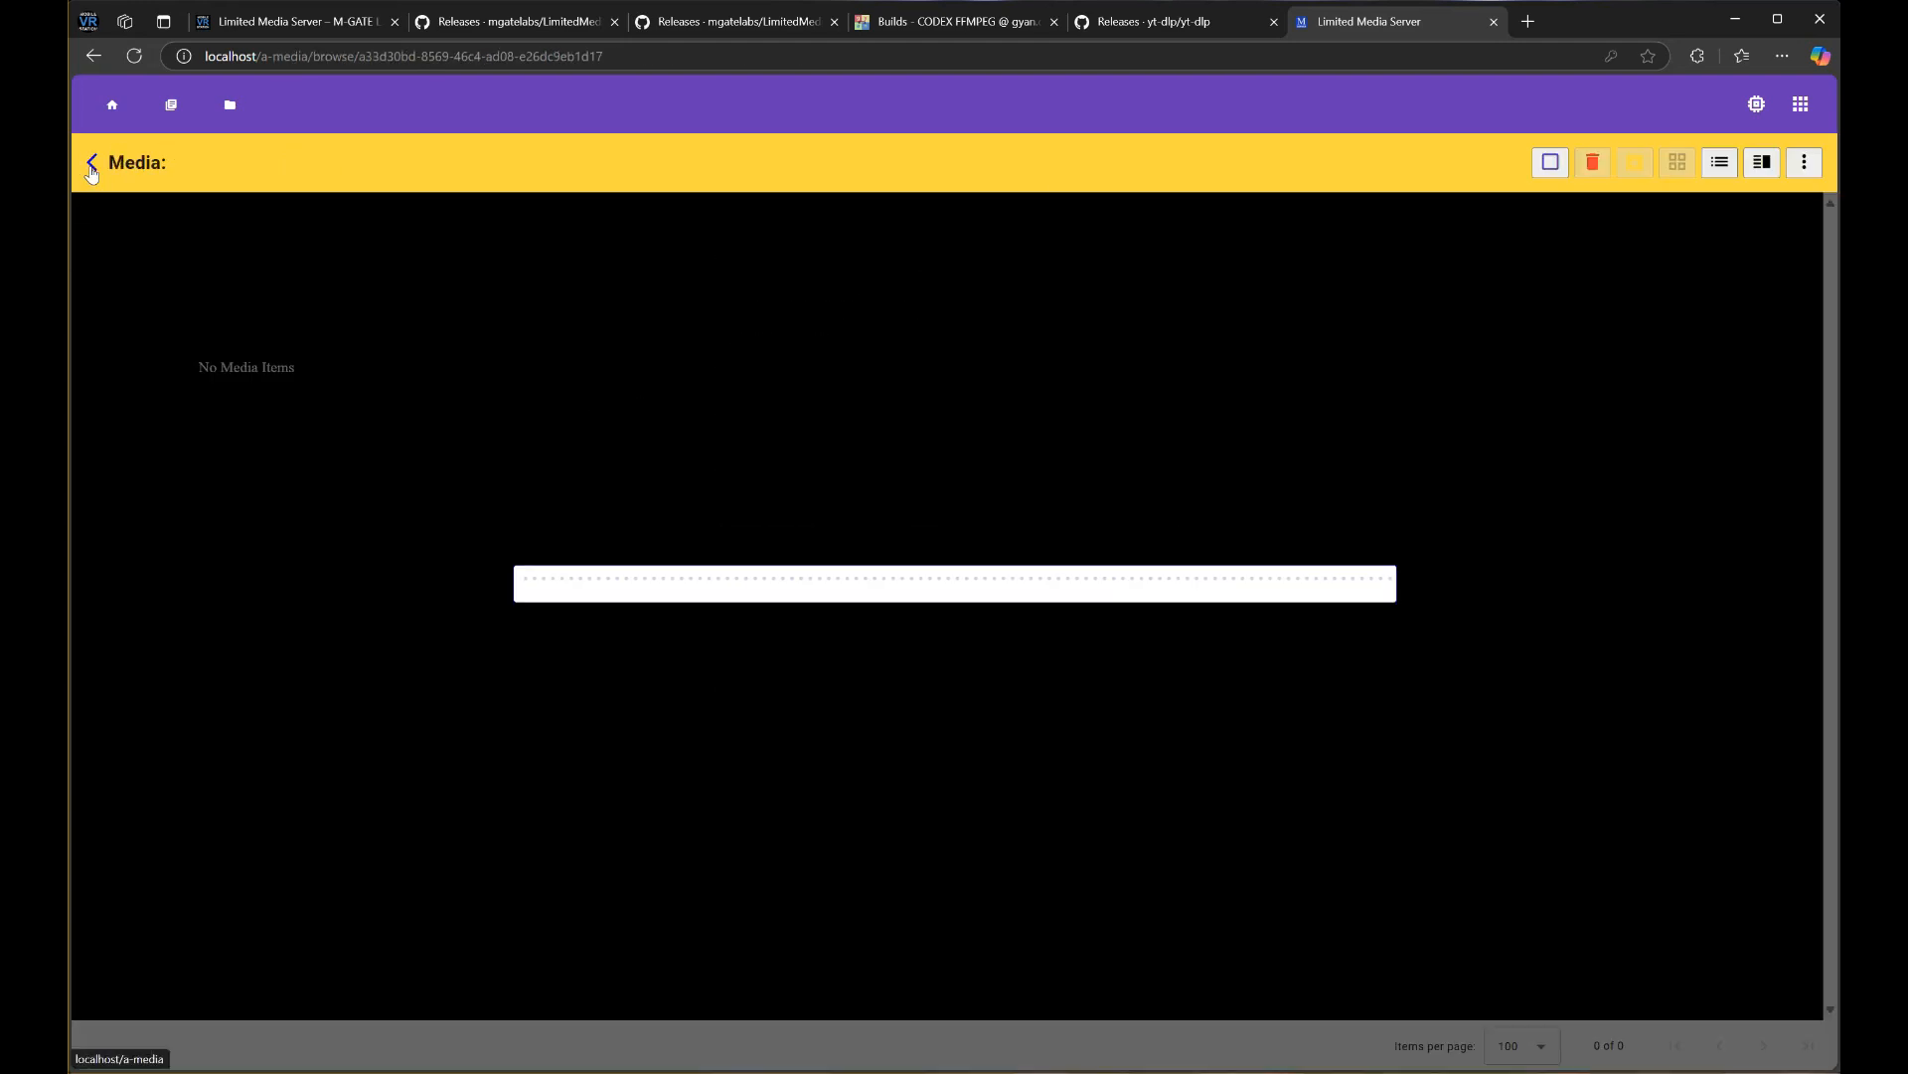
Set Items per page to 10, view page two (items 11–14), then return to page one
scroll(969, 364, "down", 3)
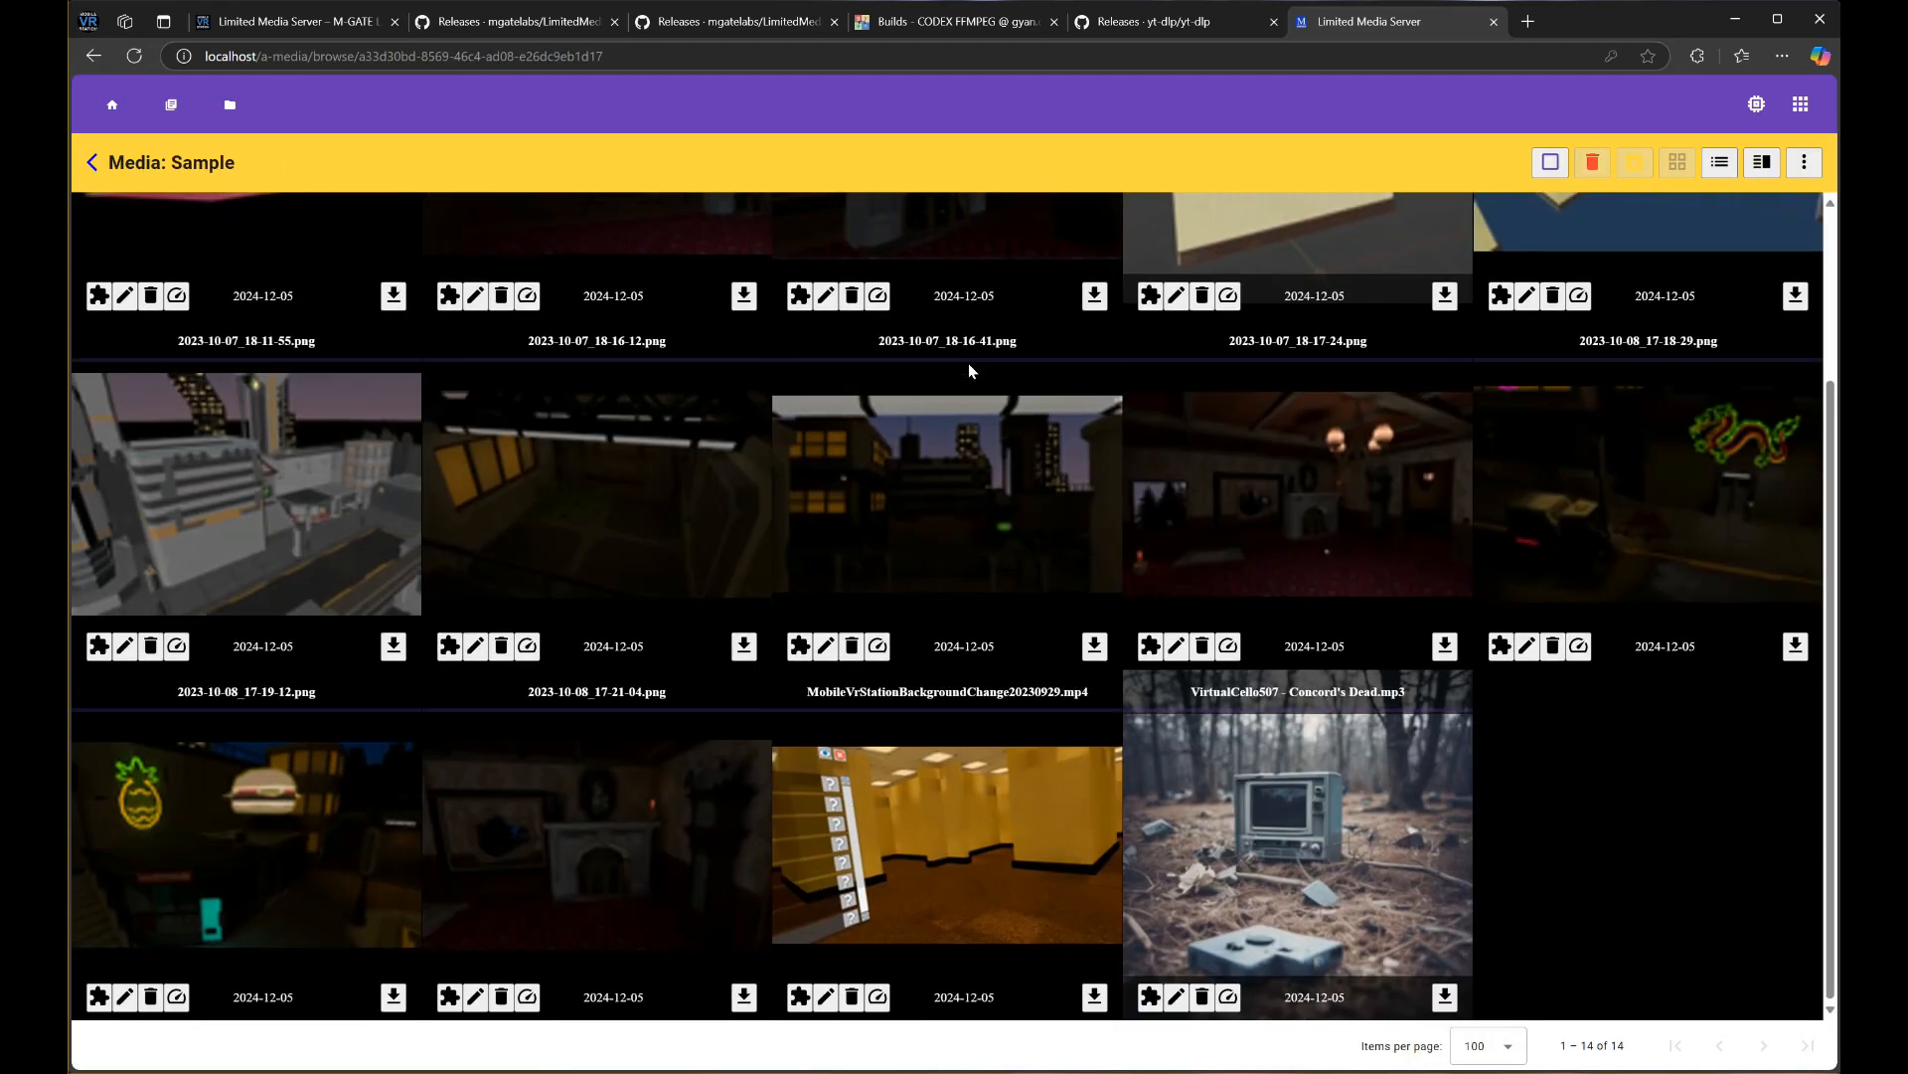
scroll(968, 363, "up", 3)
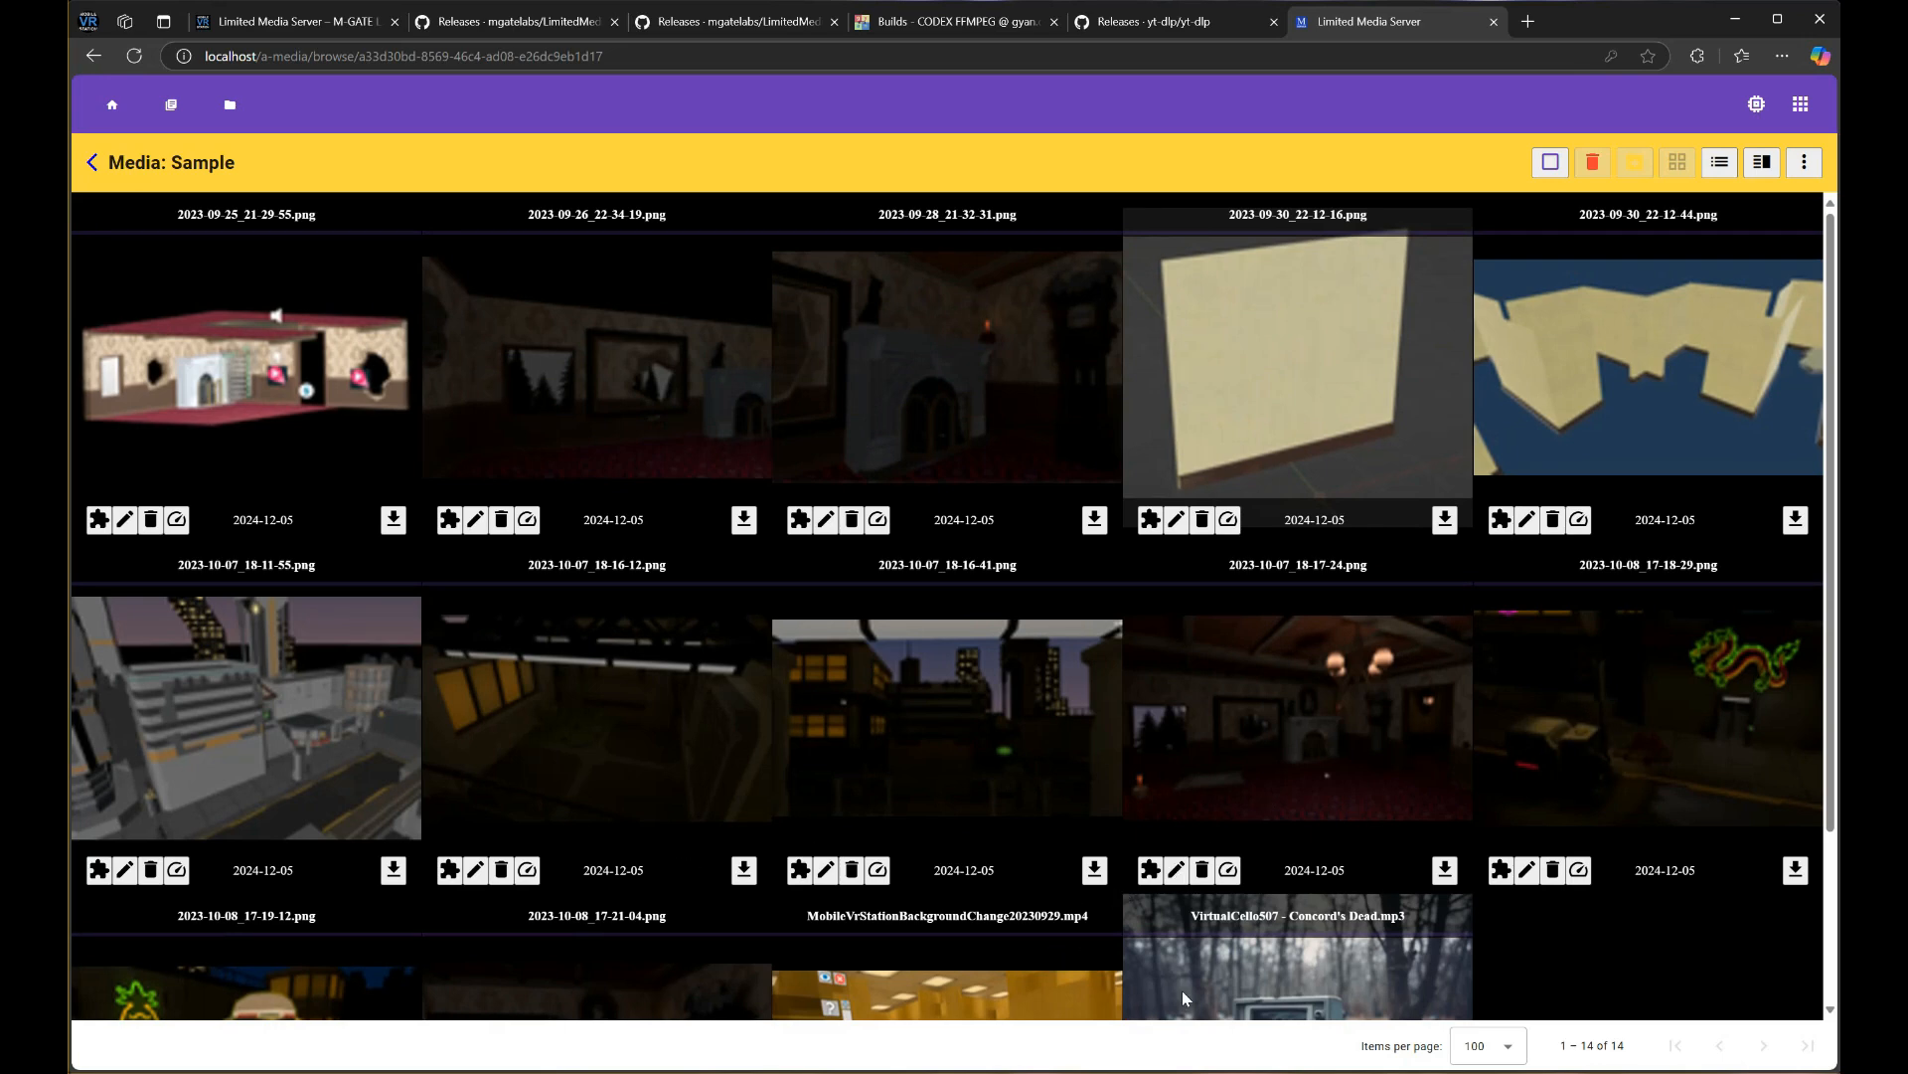
left_click(1481, 1045)
left_click(1475, 865)
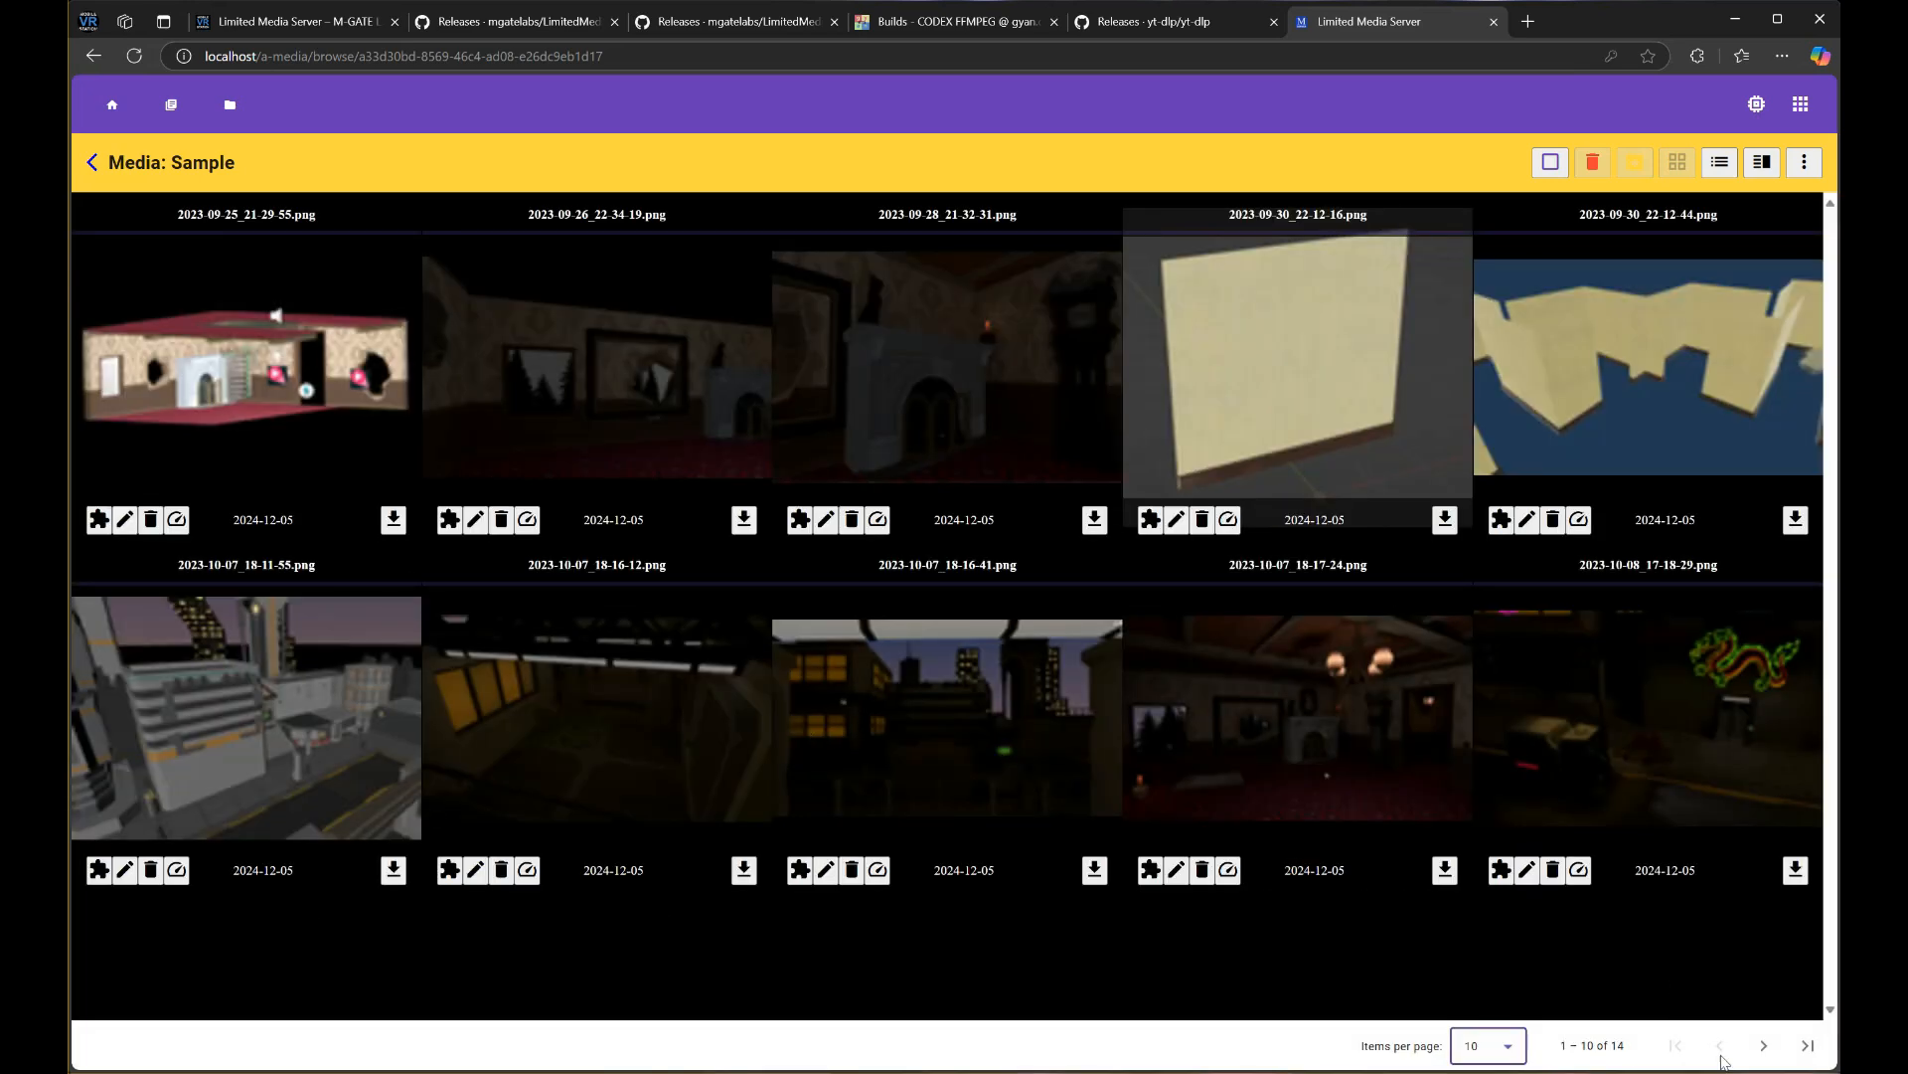
left_click(1765, 1046)
left_click(1720, 1045)
Open 2023-09-25_21-29-55.png and browse images with next, previous and shuffle, then close the viewer
left_click(241, 370)
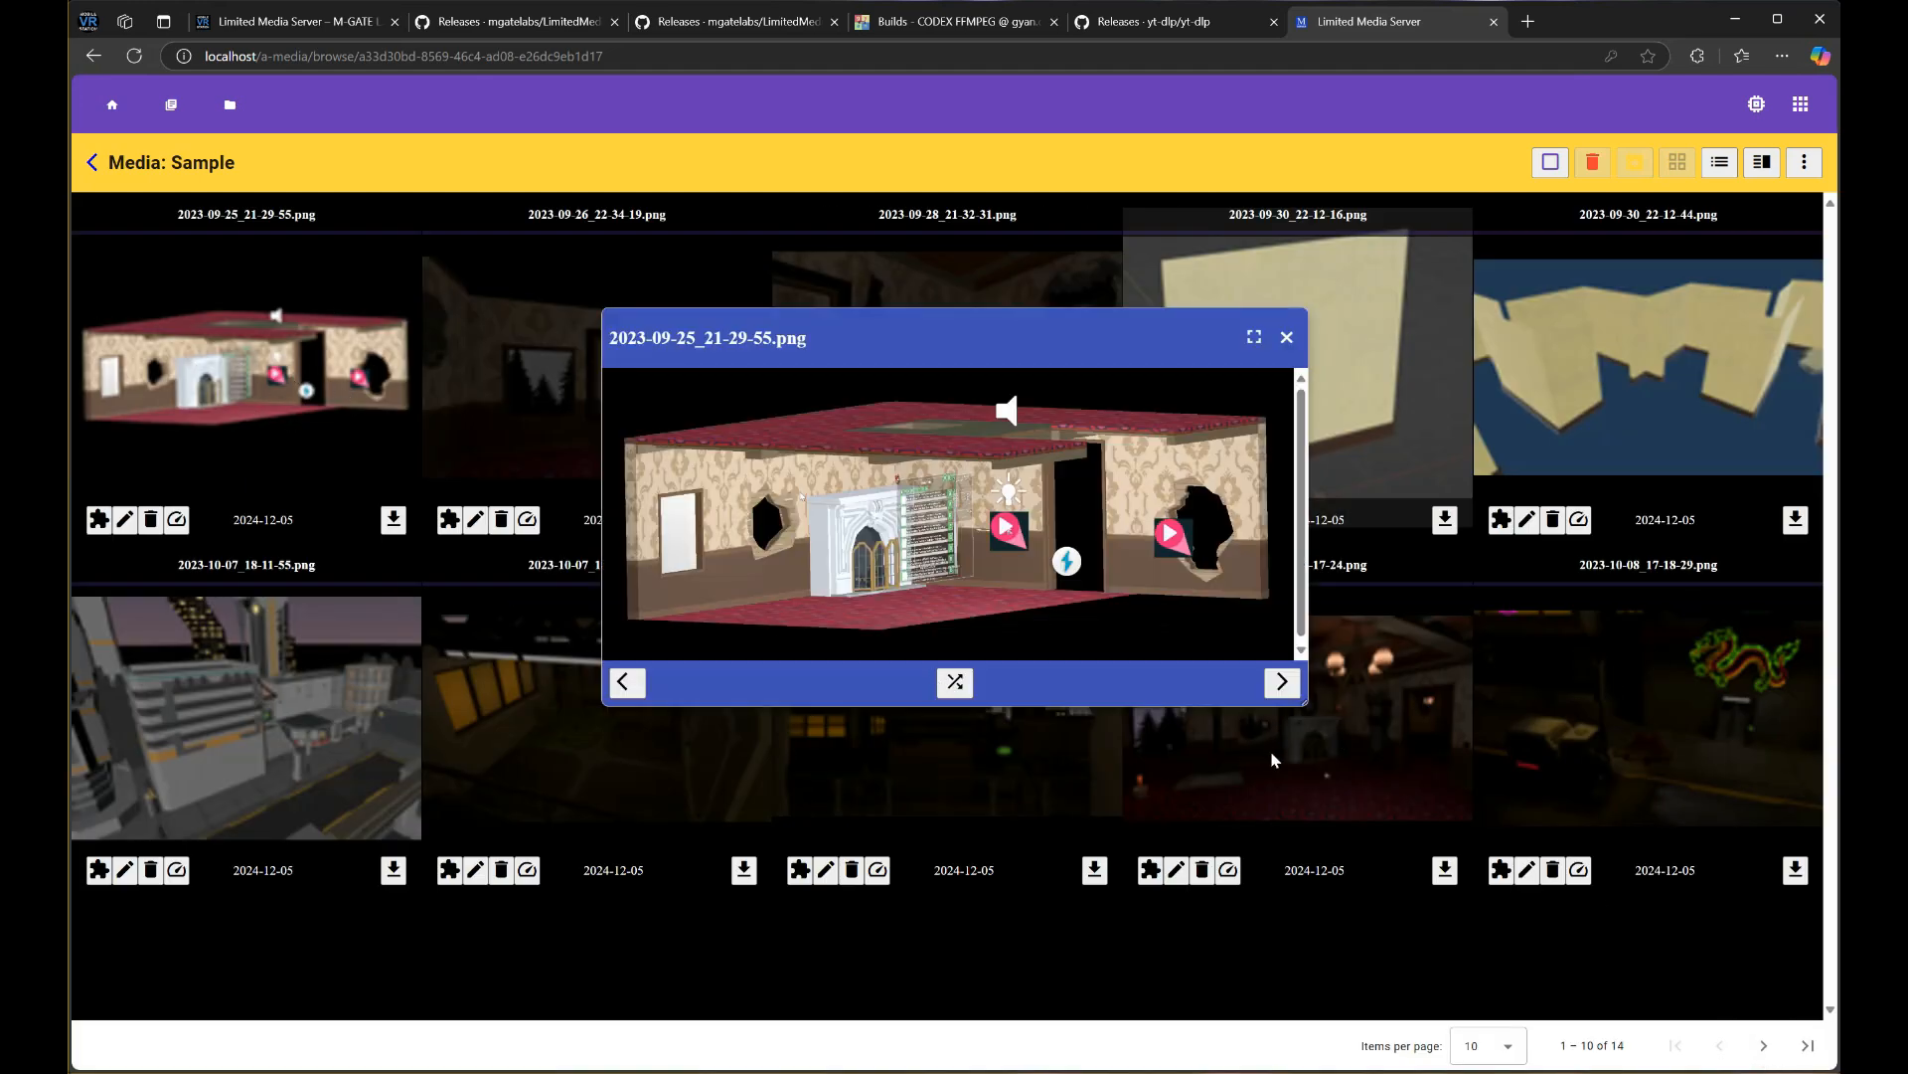
left_click(1282, 682)
left_click(1282, 682)
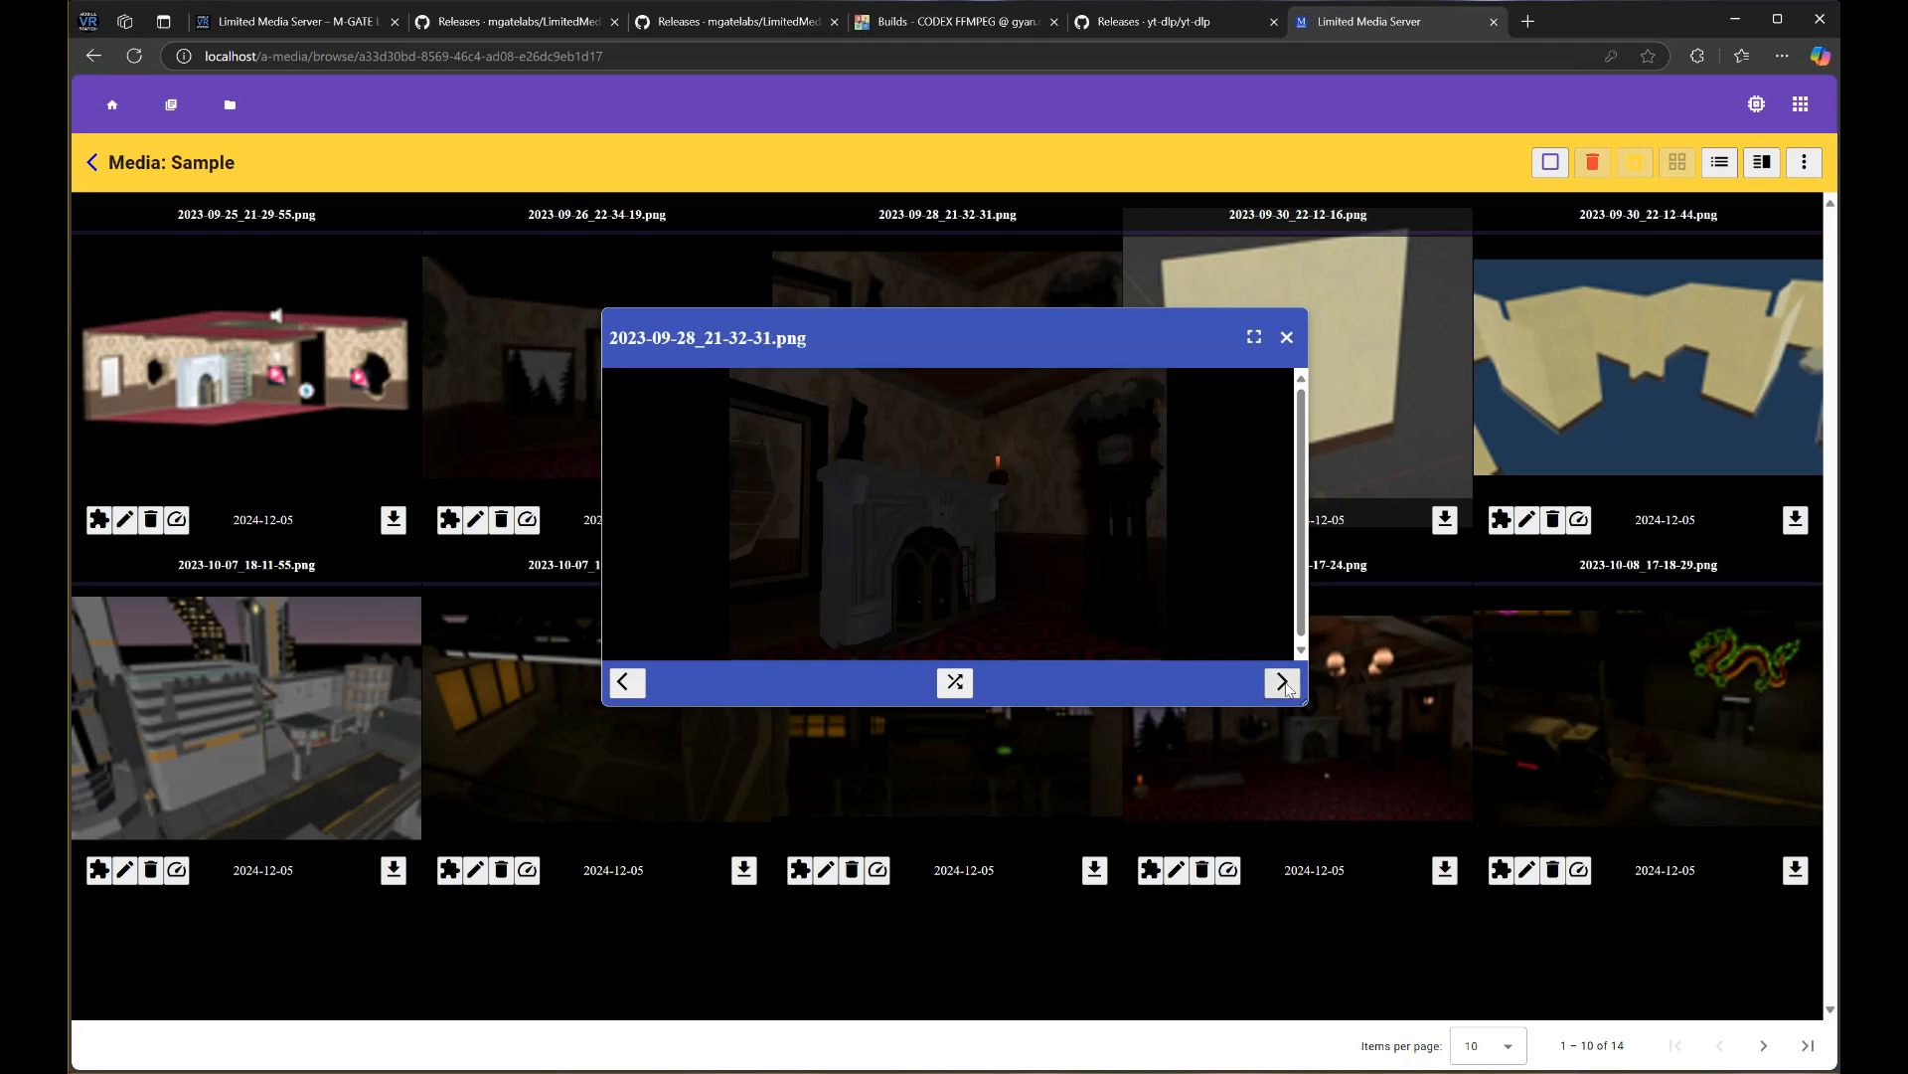
left_click(627, 682)
left_click(627, 682)
left_click(1283, 682)
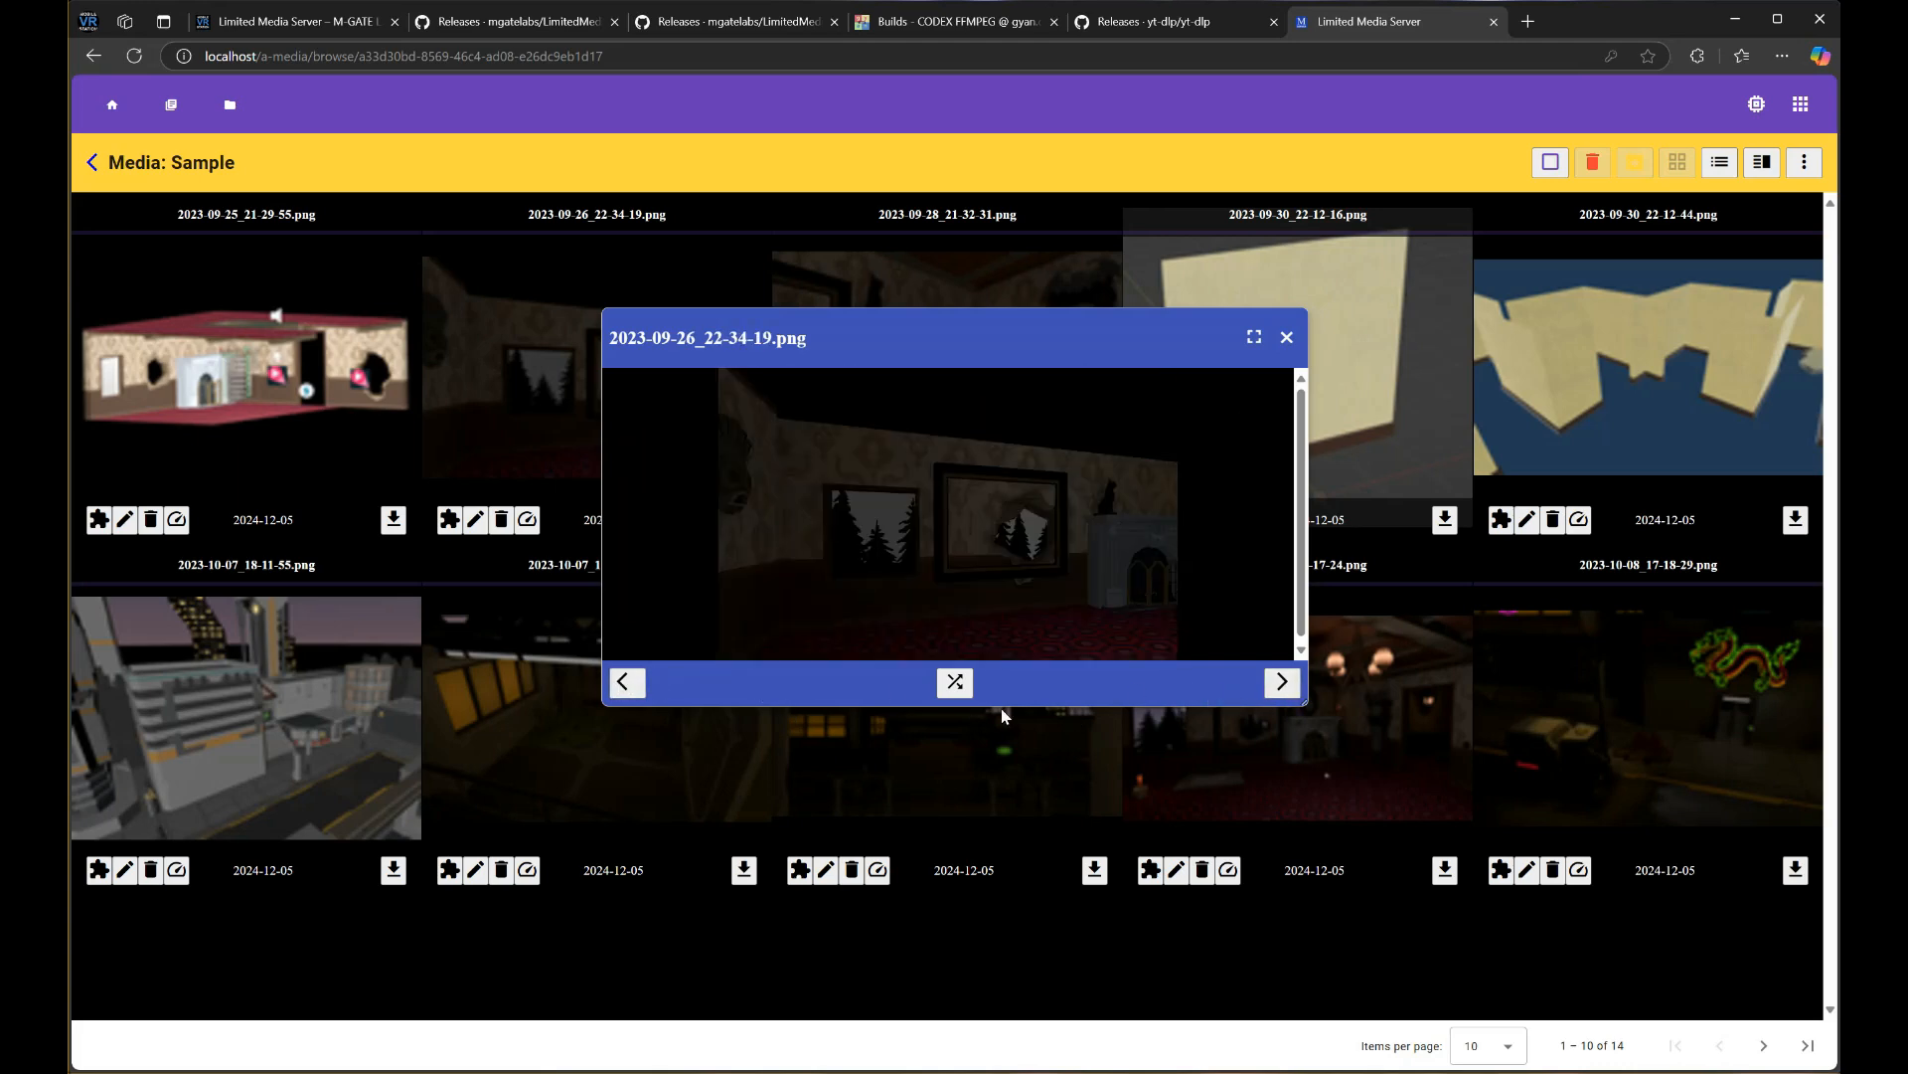
left_click(962, 692)
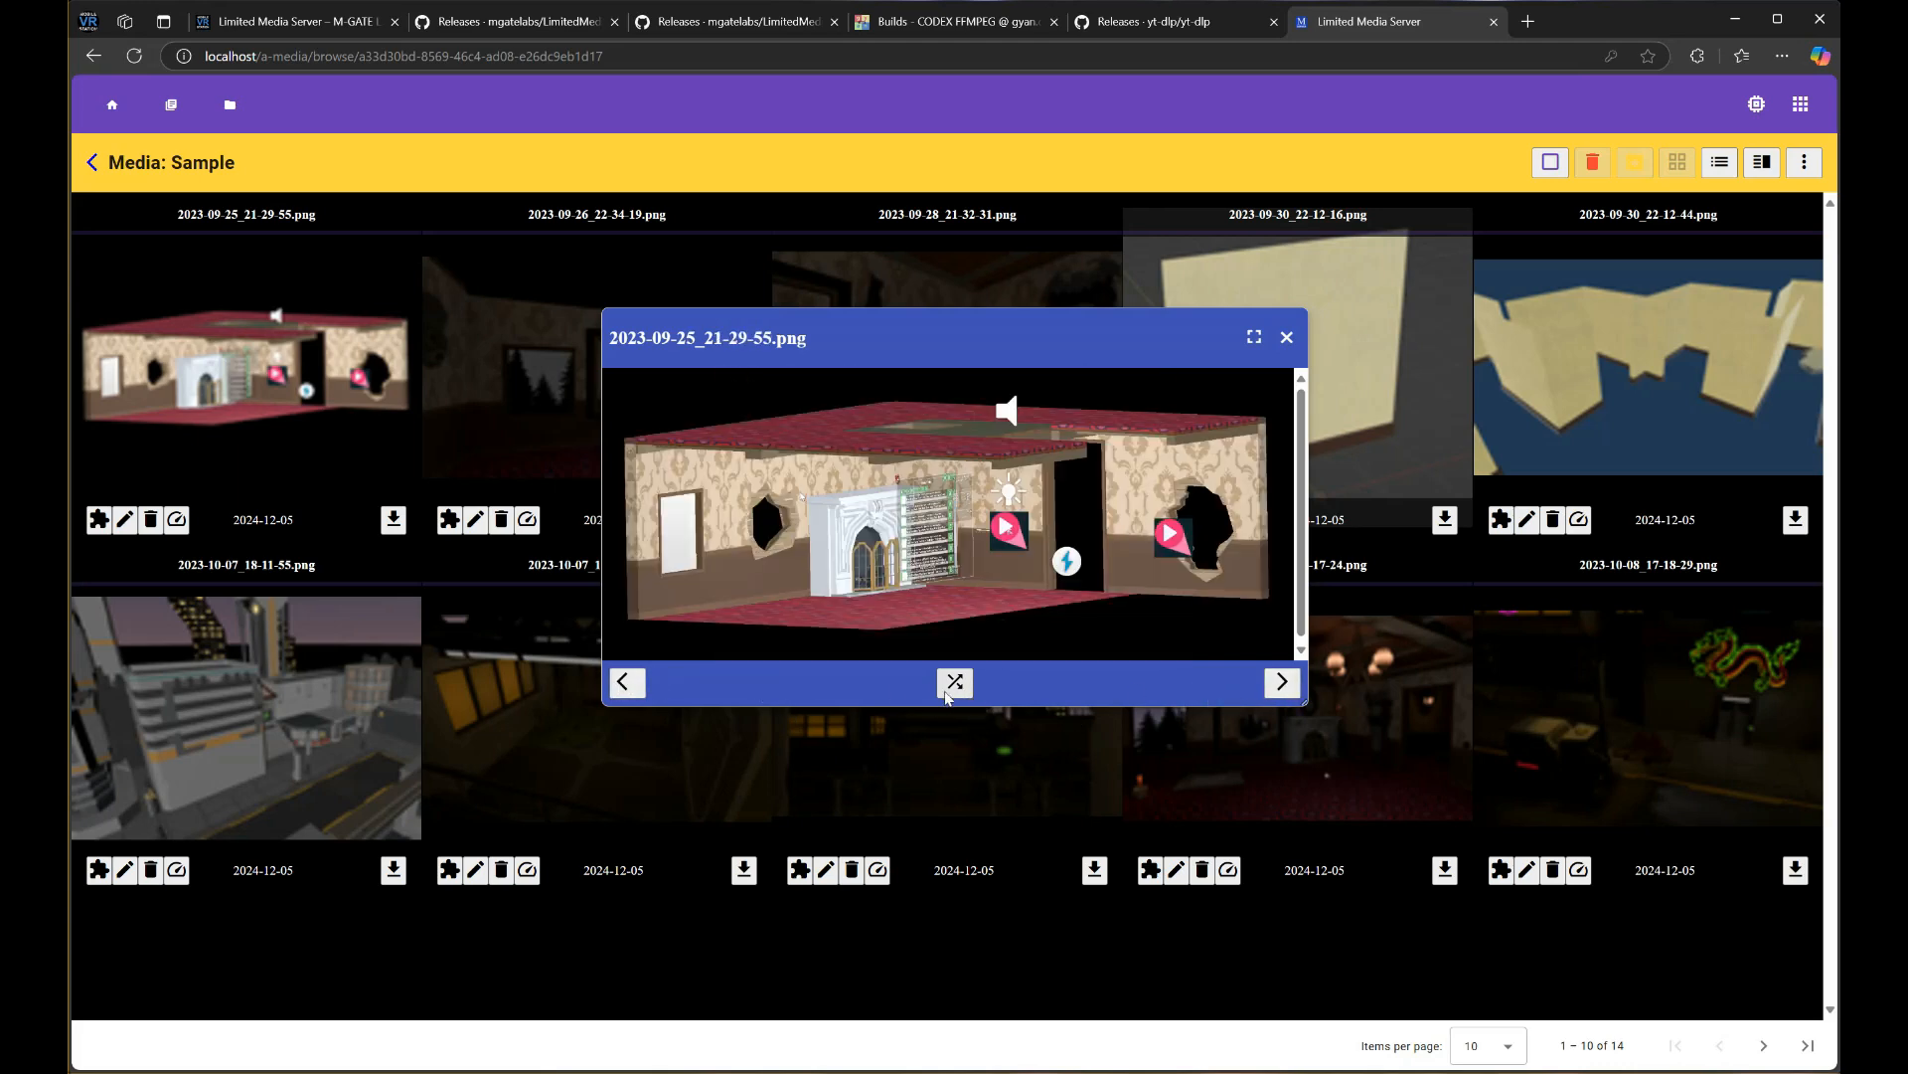
left_click(954, 692)
left_click(954, 693)
left_click(1286, 339)
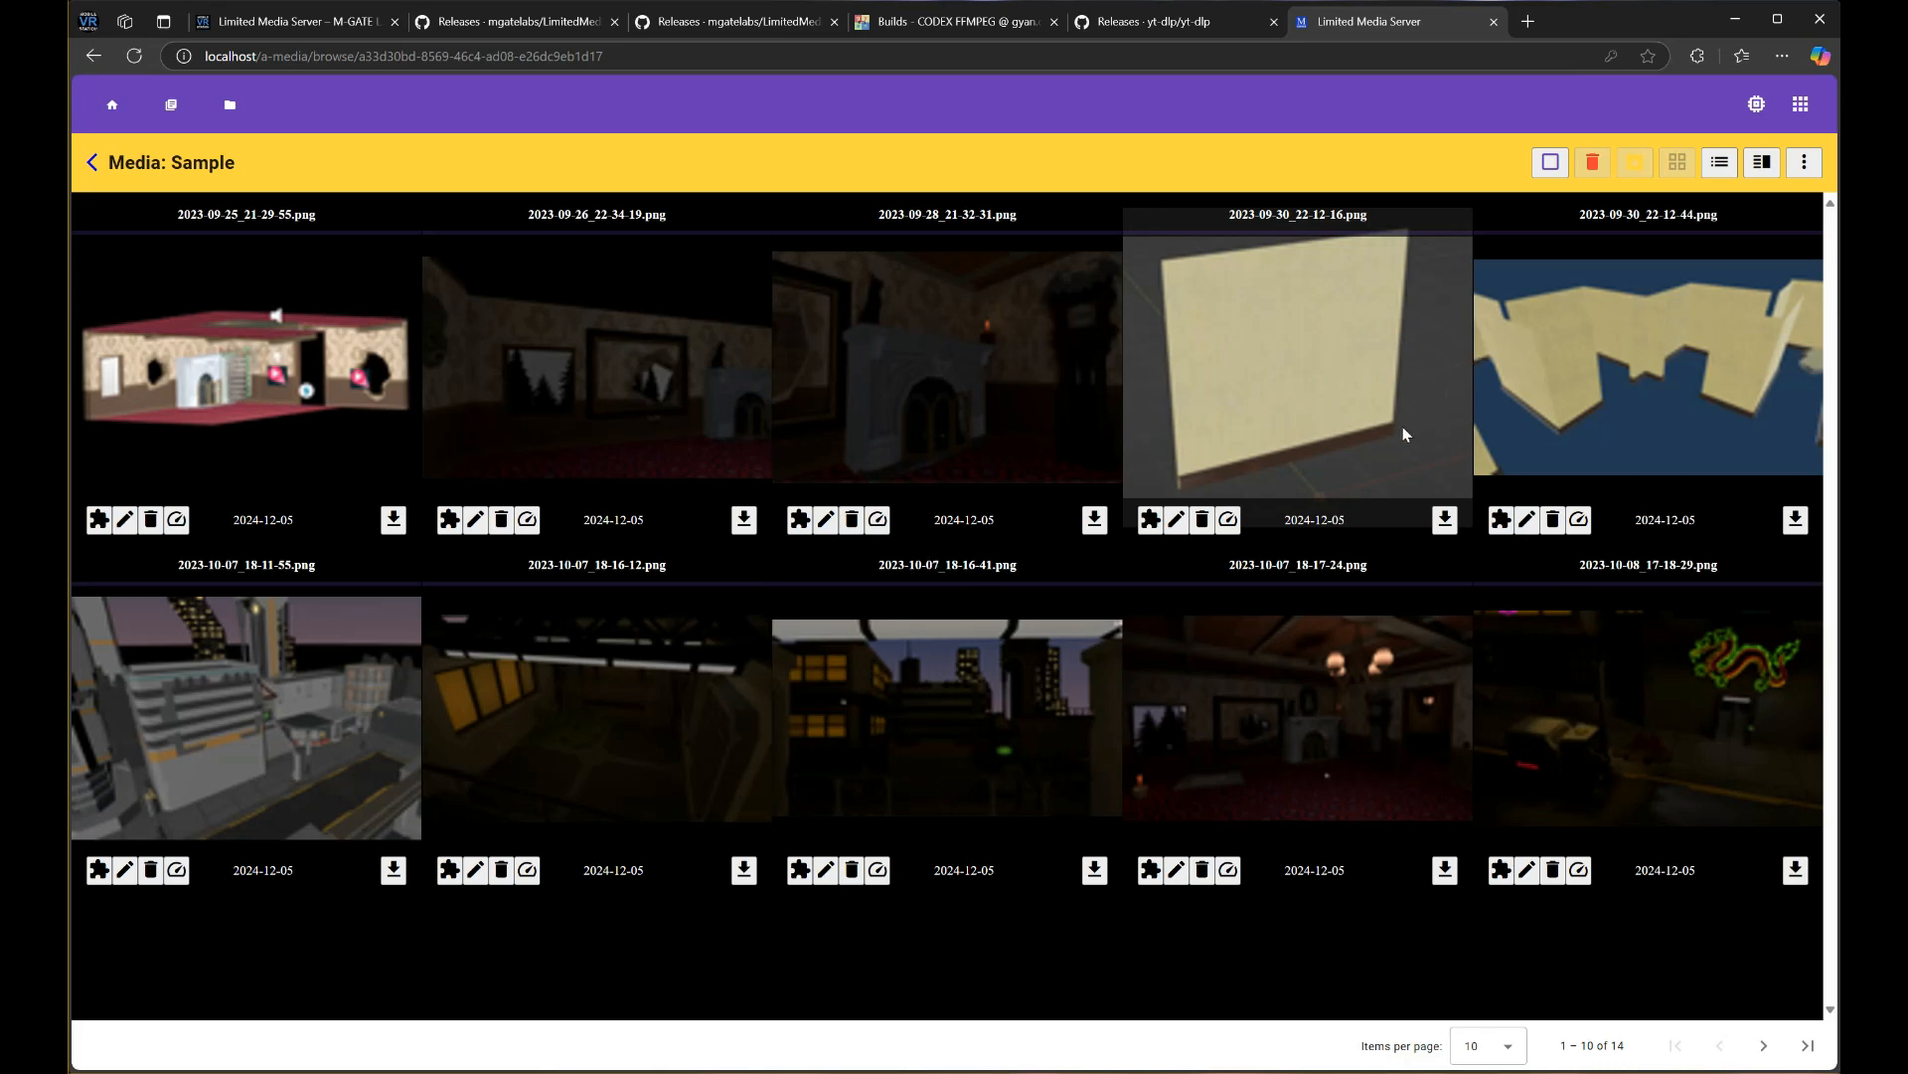
View 2023-10-08_17-18-29.png, wrap around to the first image, close, and show page two
left_click(1608, 694)
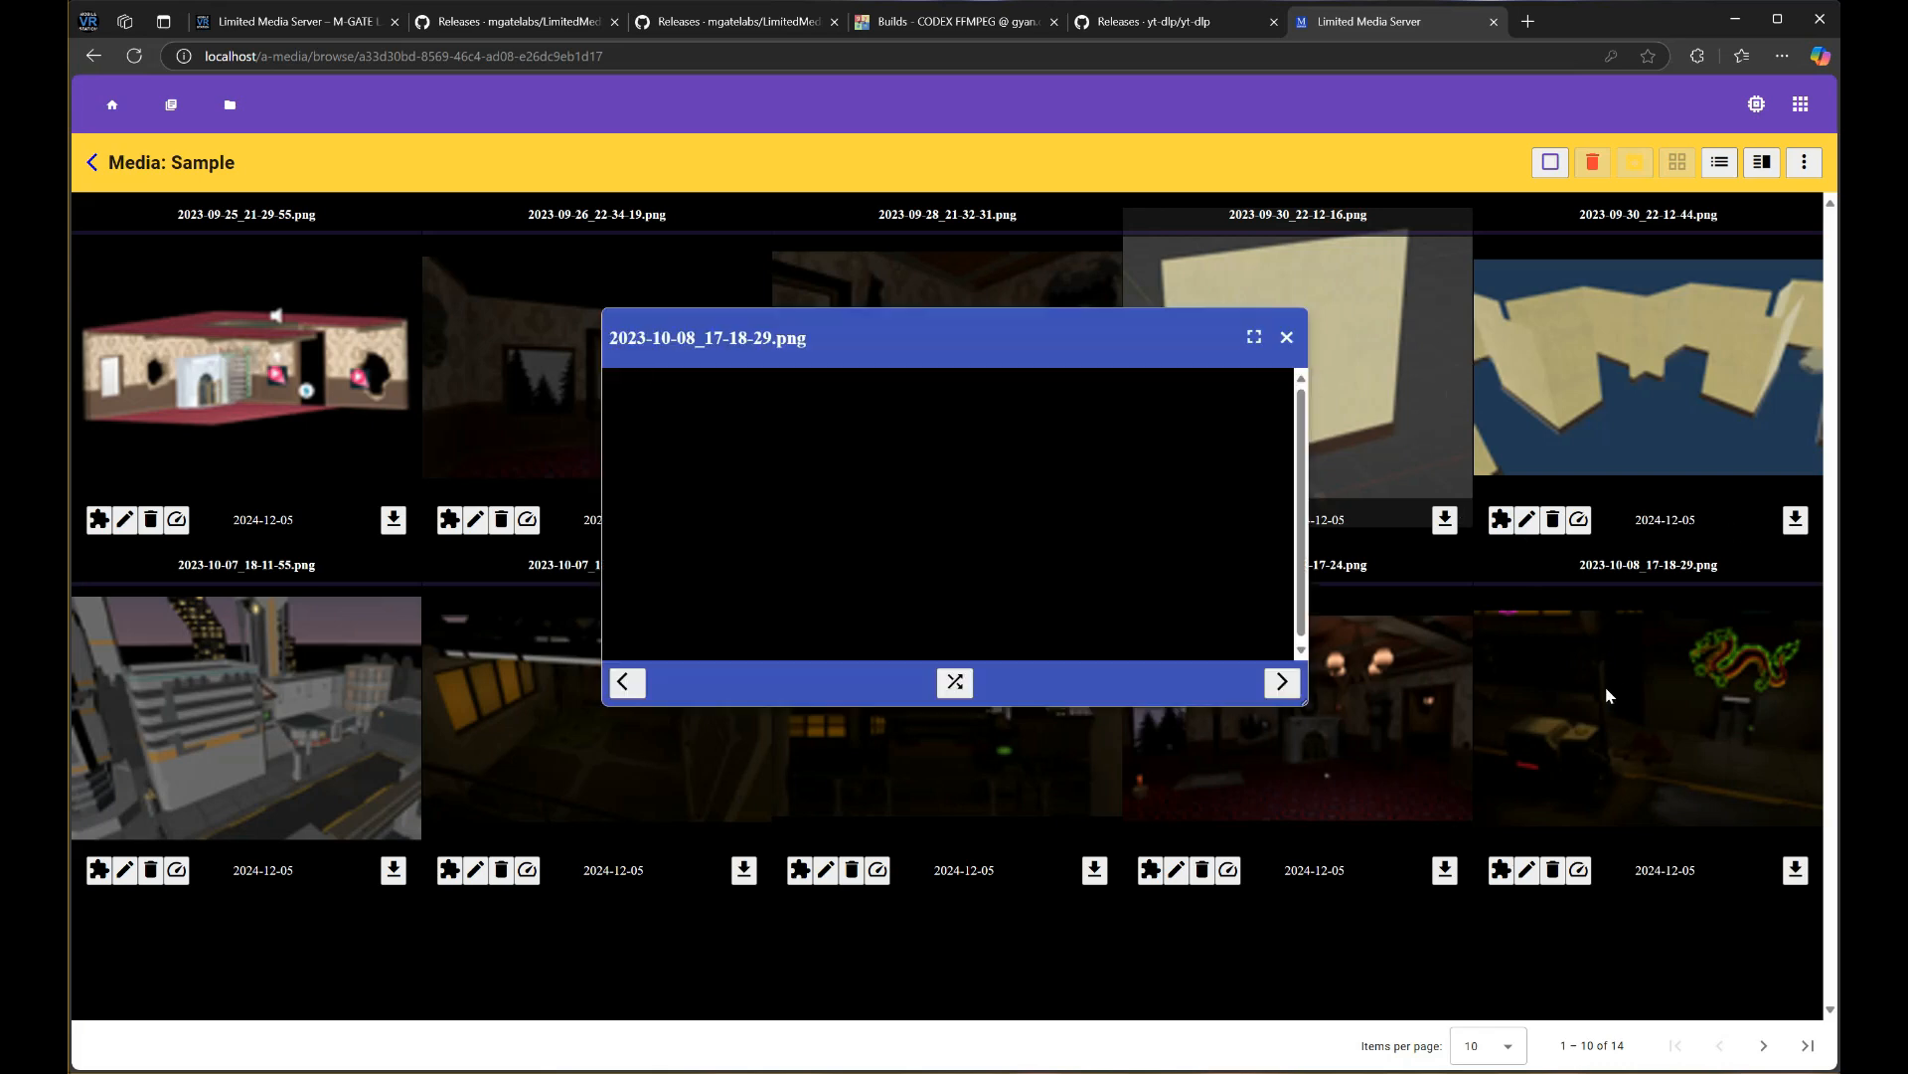
left_click(1294, 684)
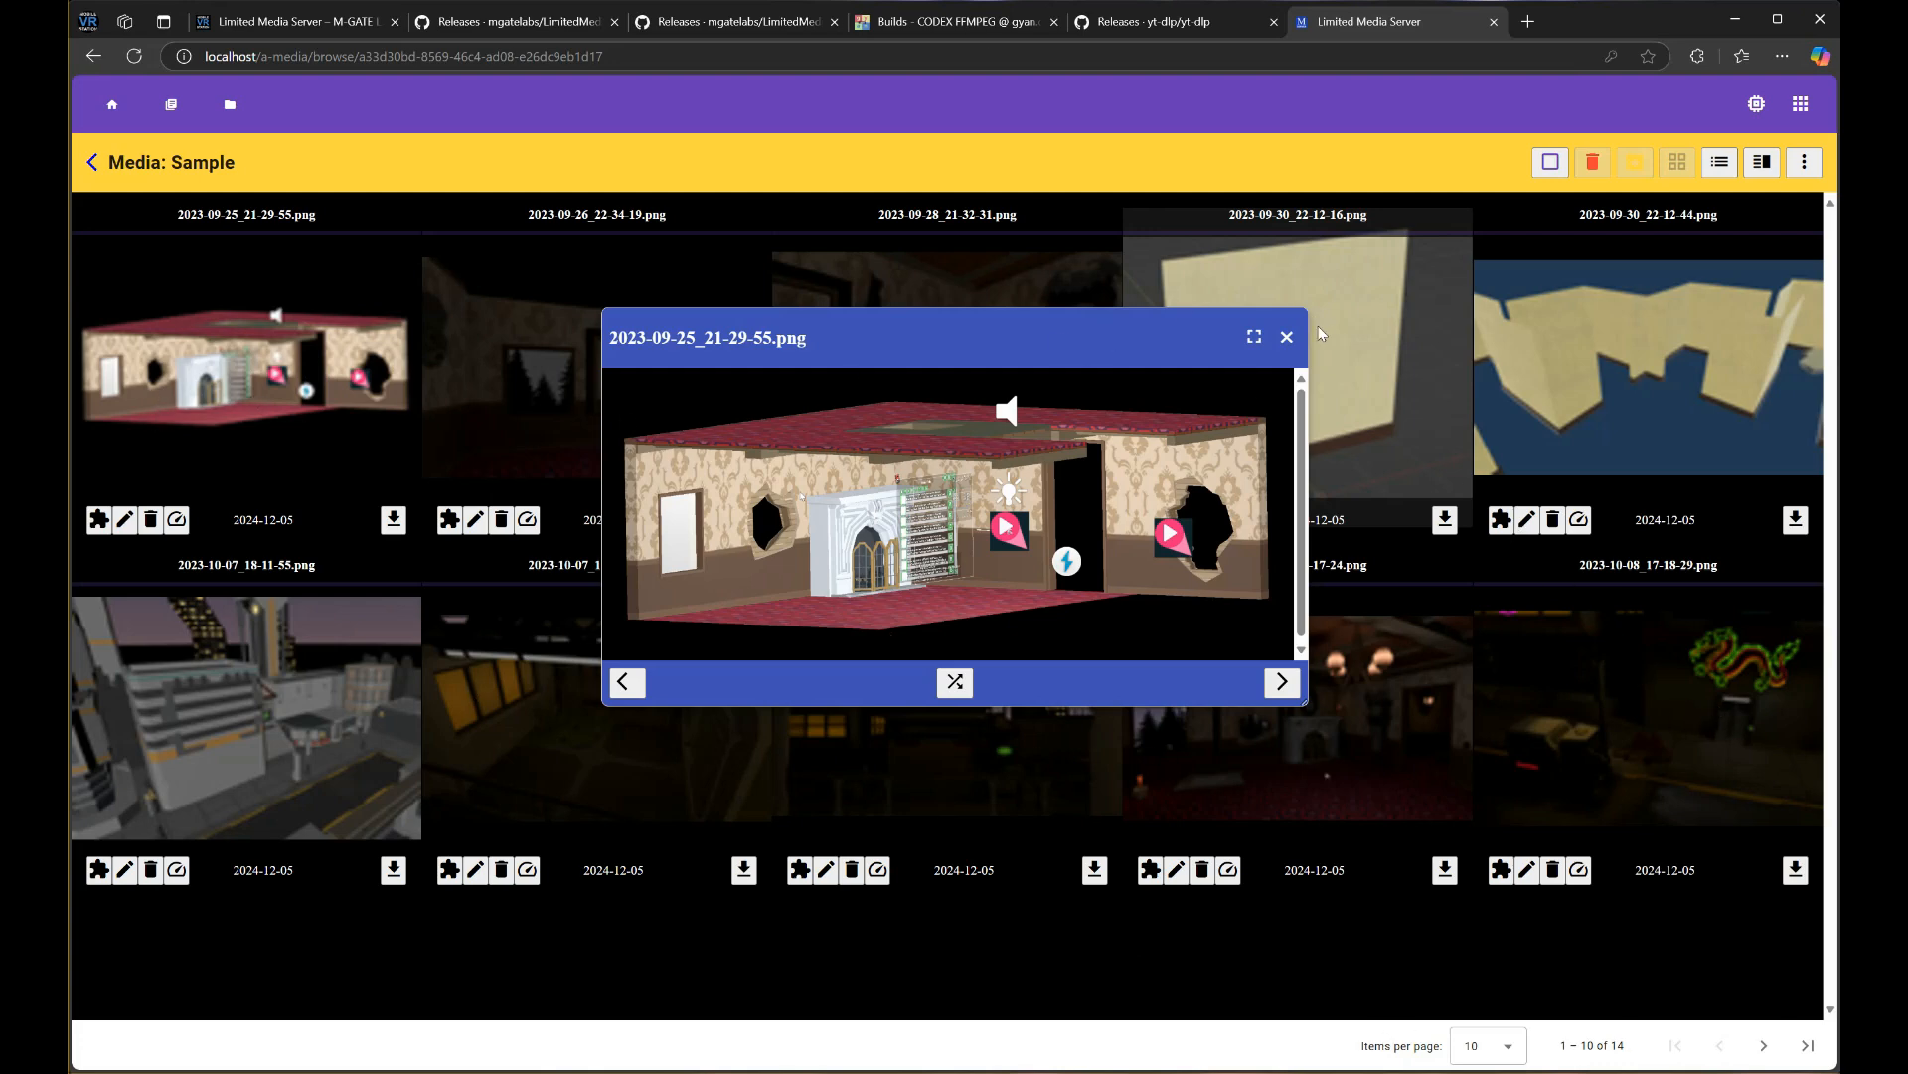
left_click(1286, 337)
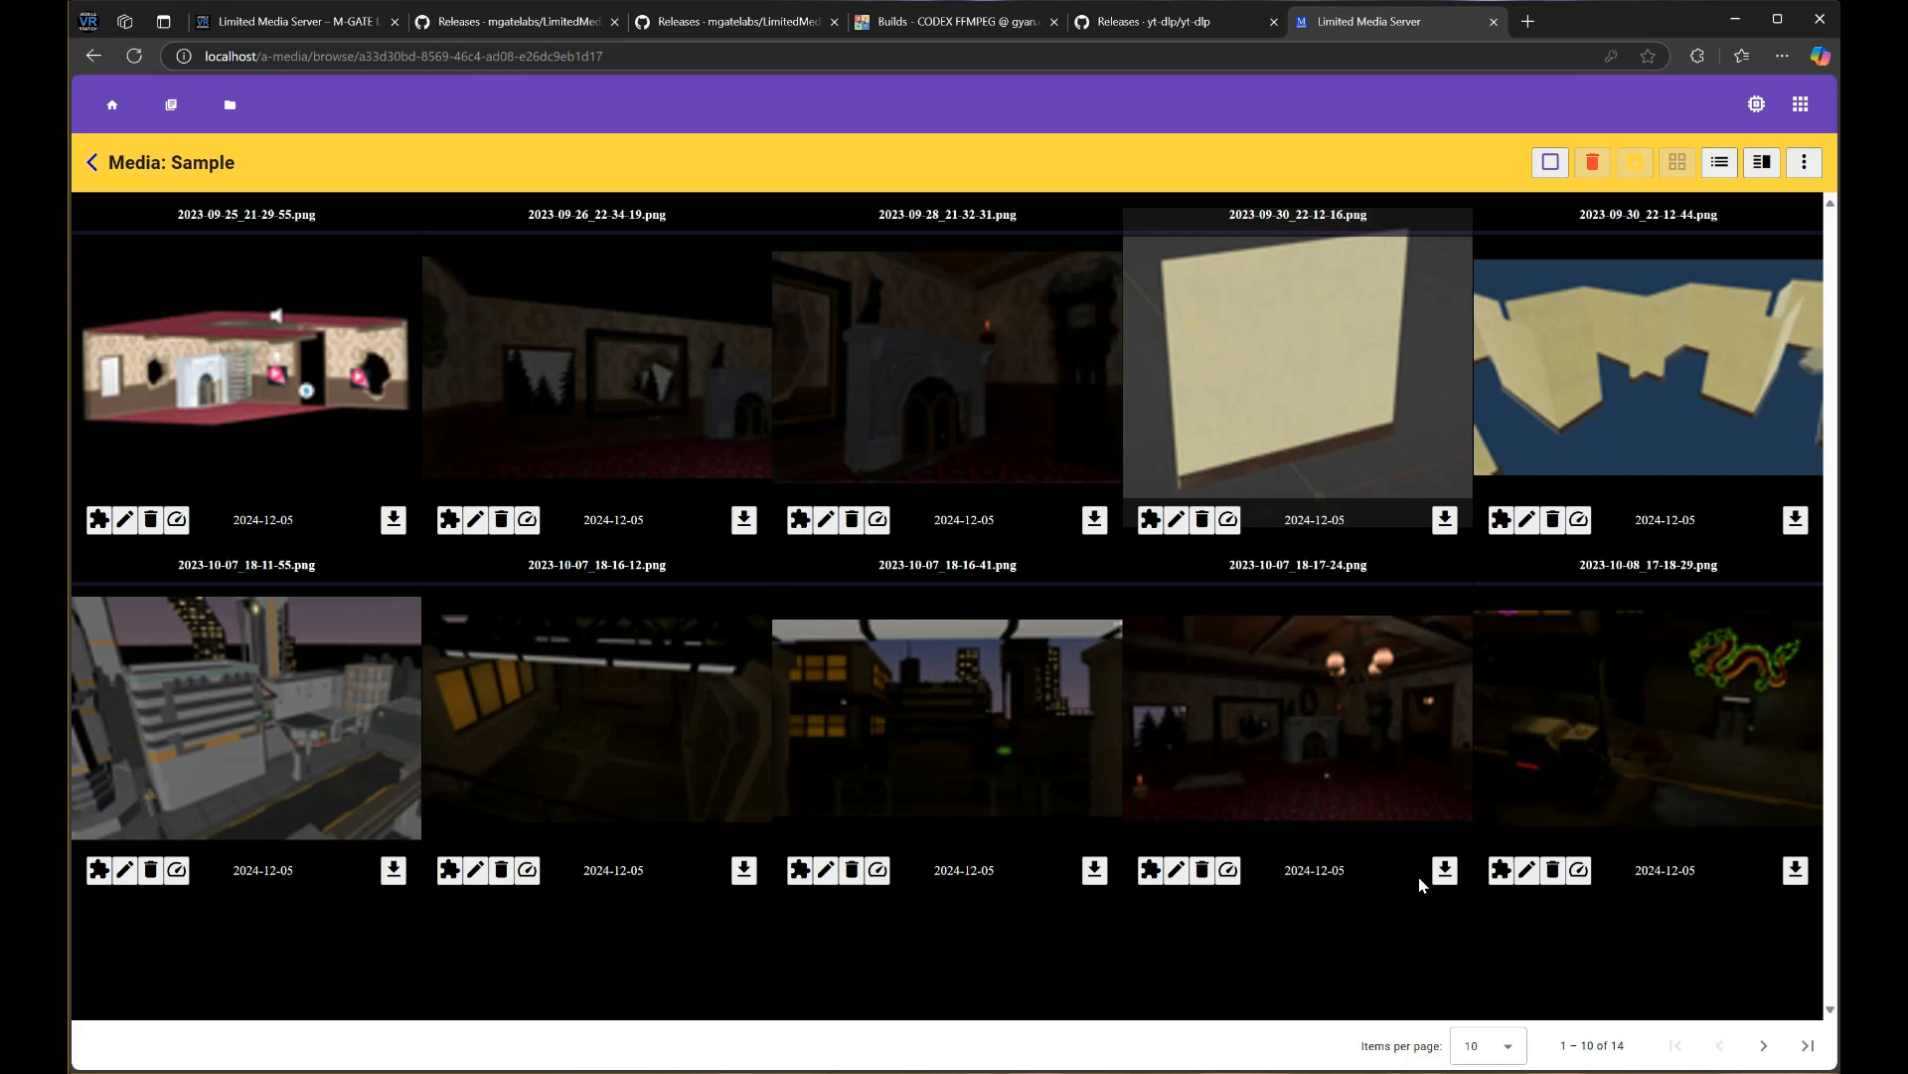
left_click(1764, 1045)
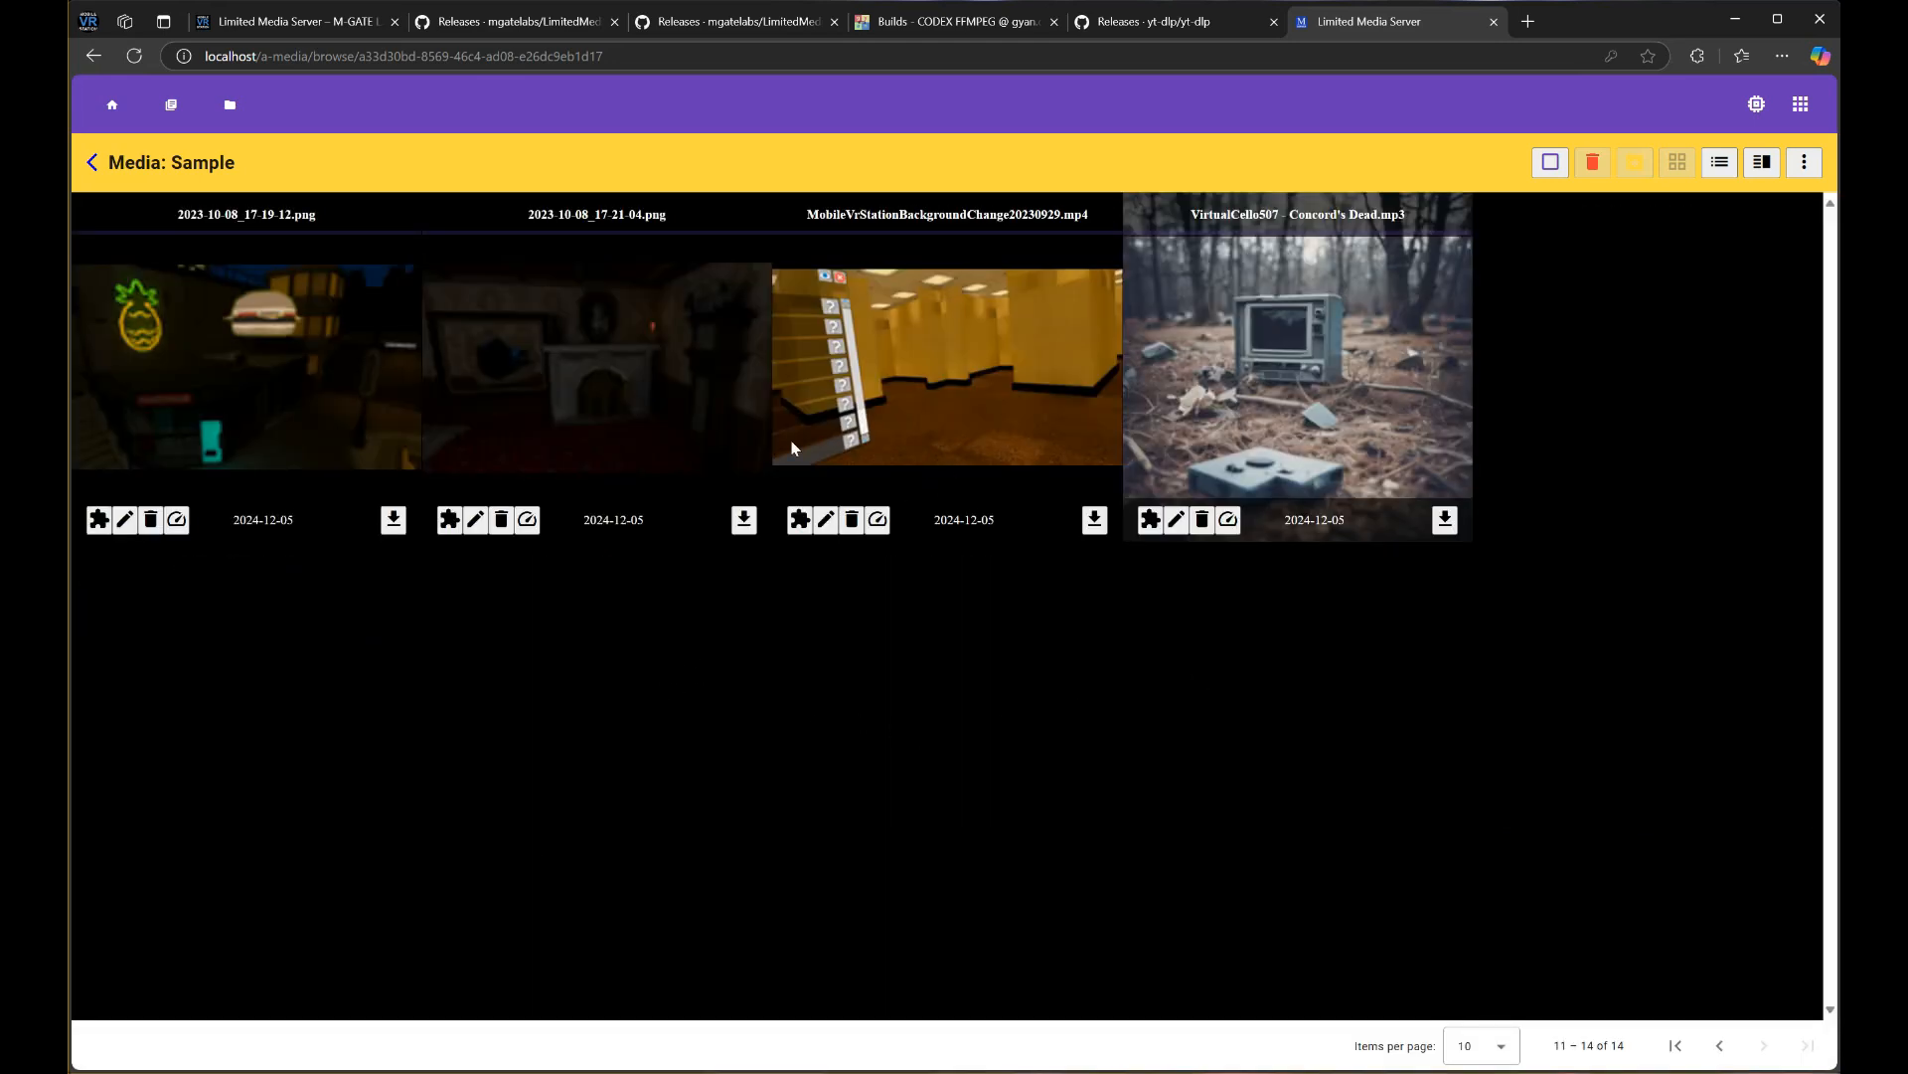
Play MobileVrStationBackgroundChange20230929.mp4 with the player moved lower, then pause and close it
left_click(912, 357)
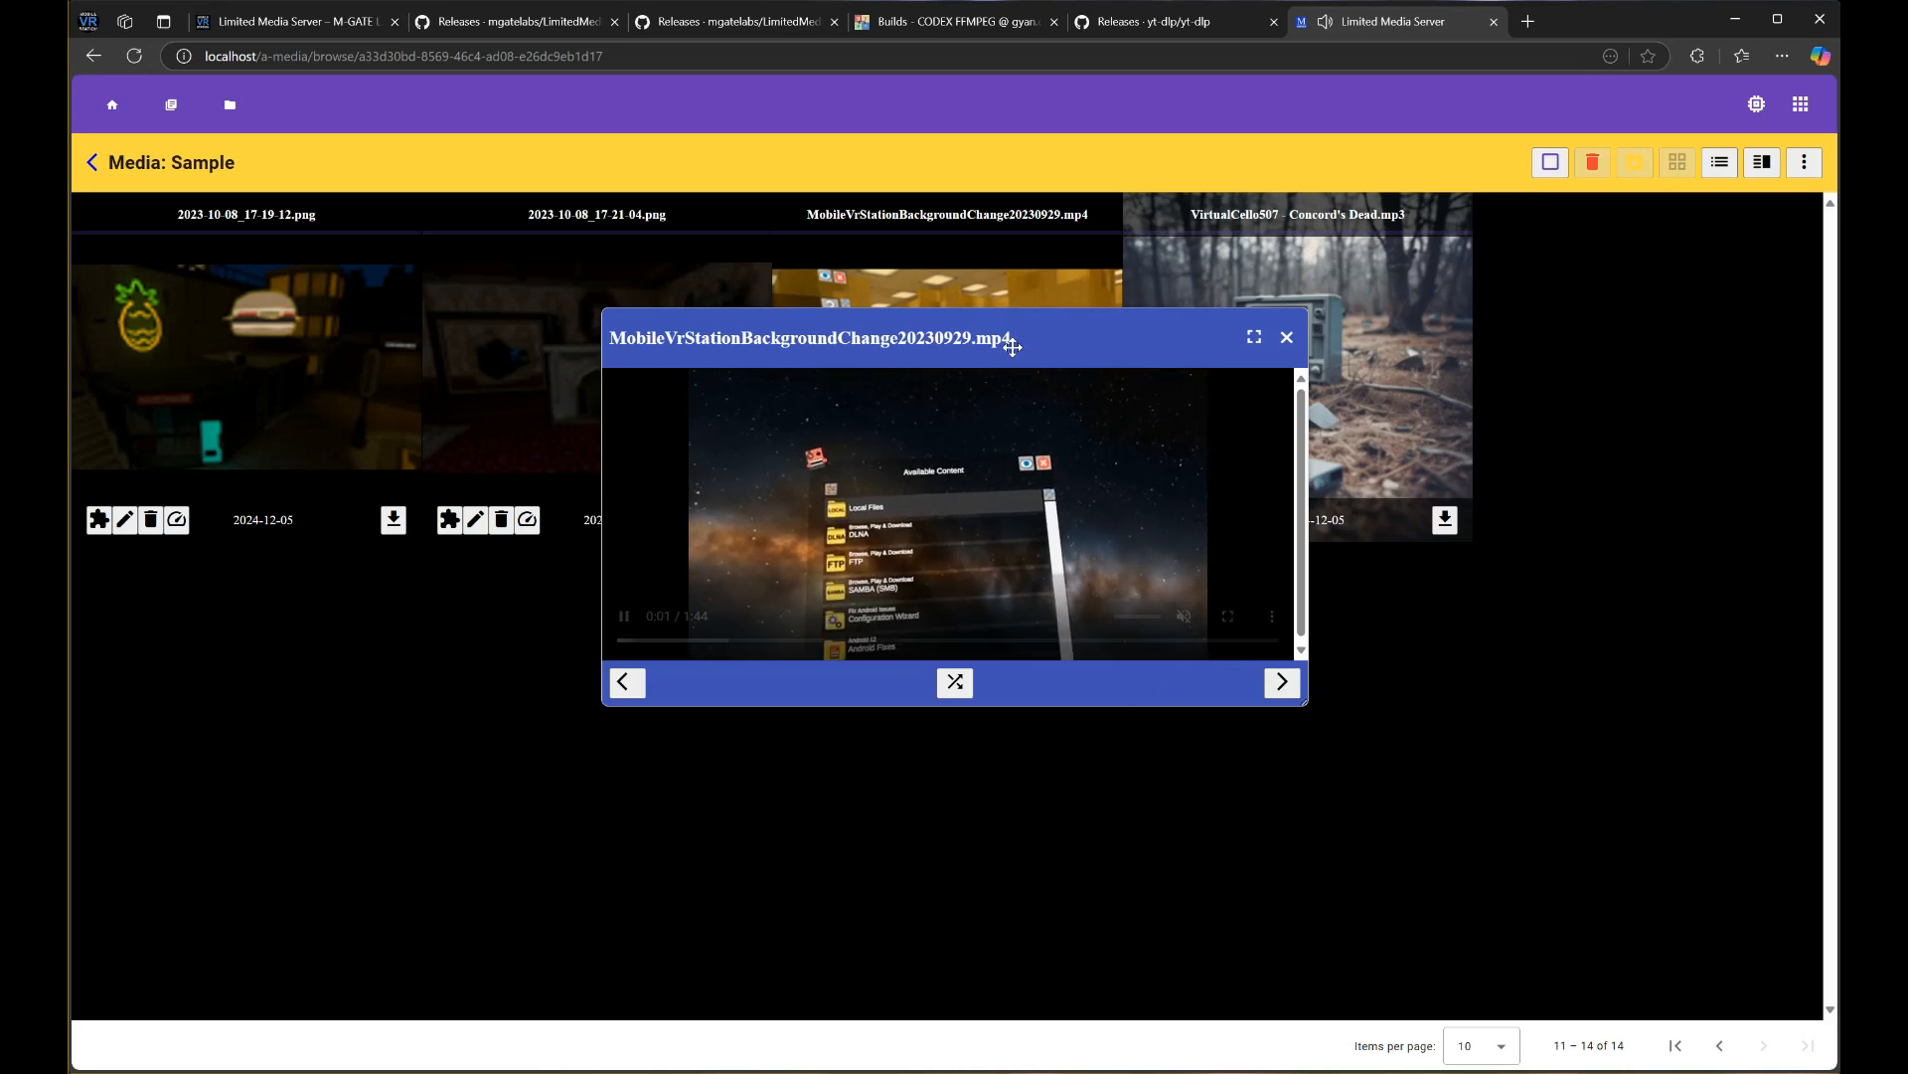
left_click_drag(1003, 349, 1019, 597)
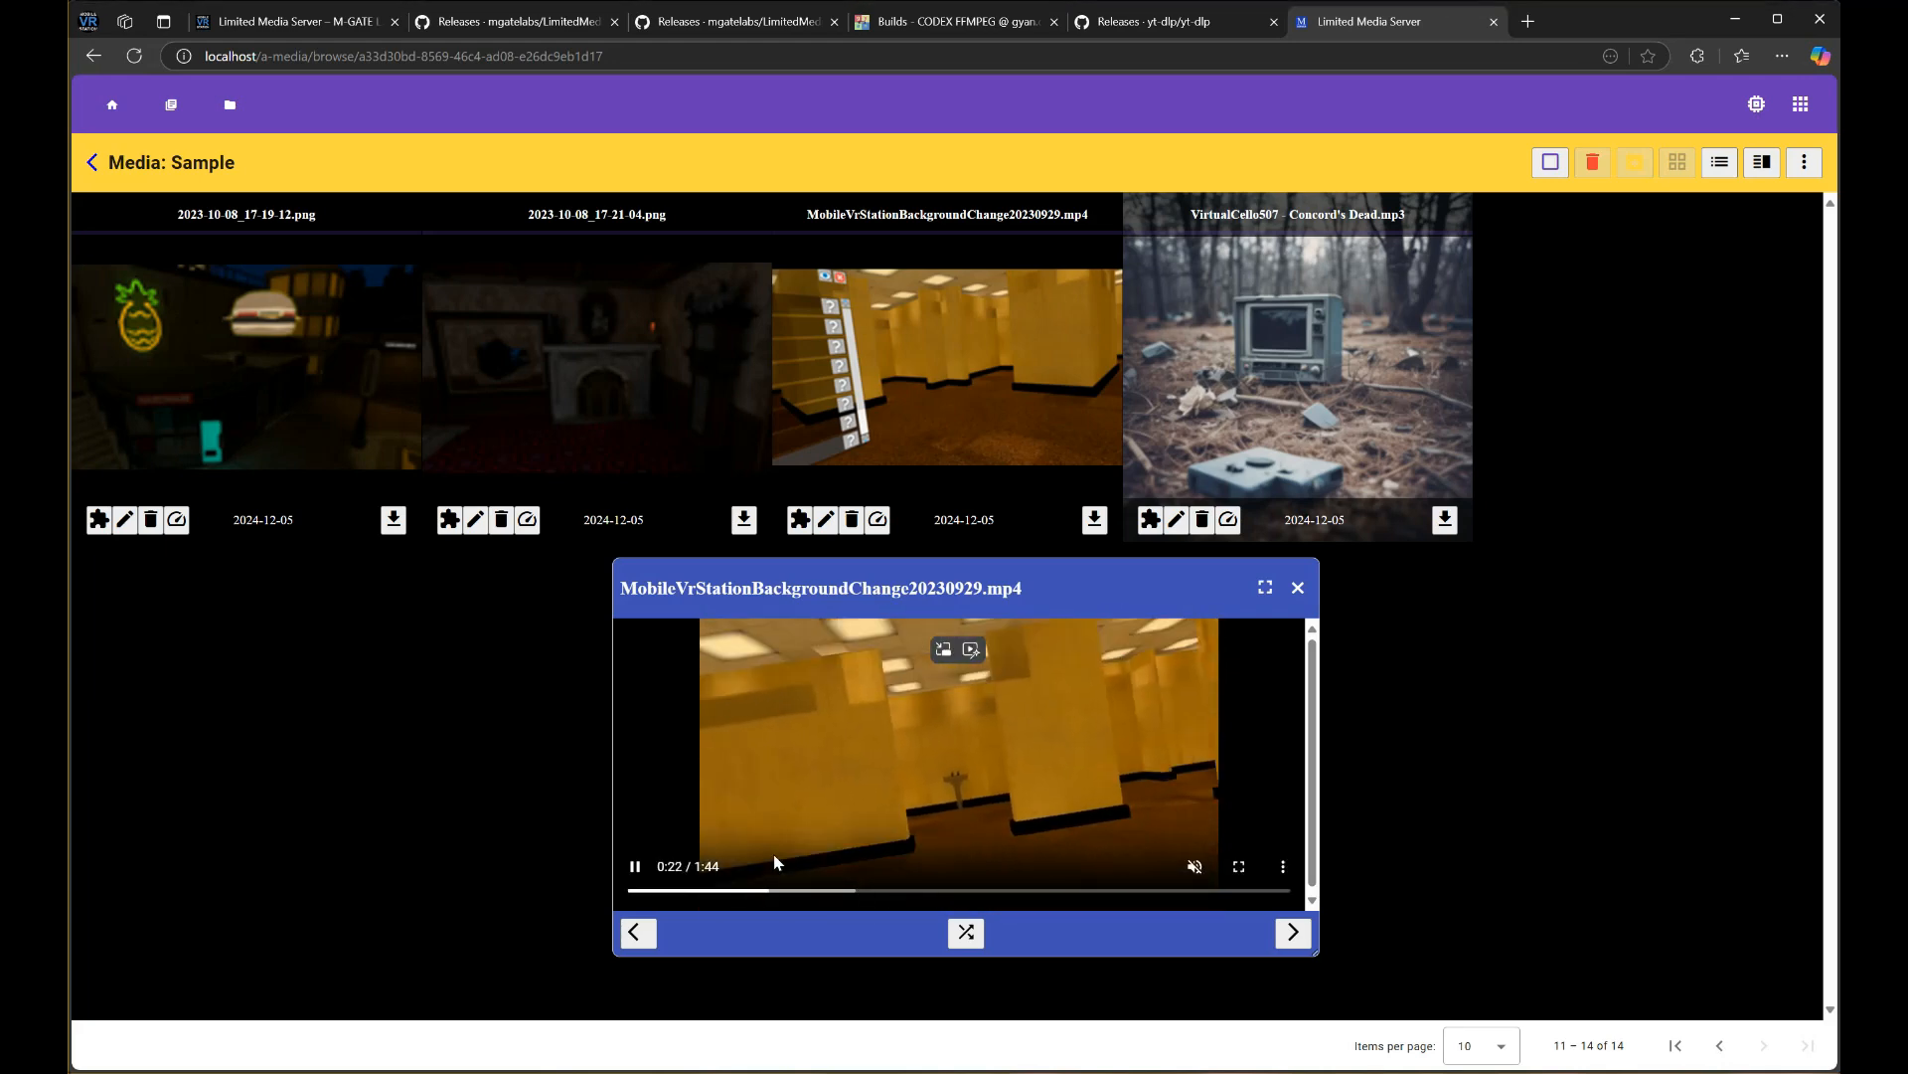
left_click(797, 801)
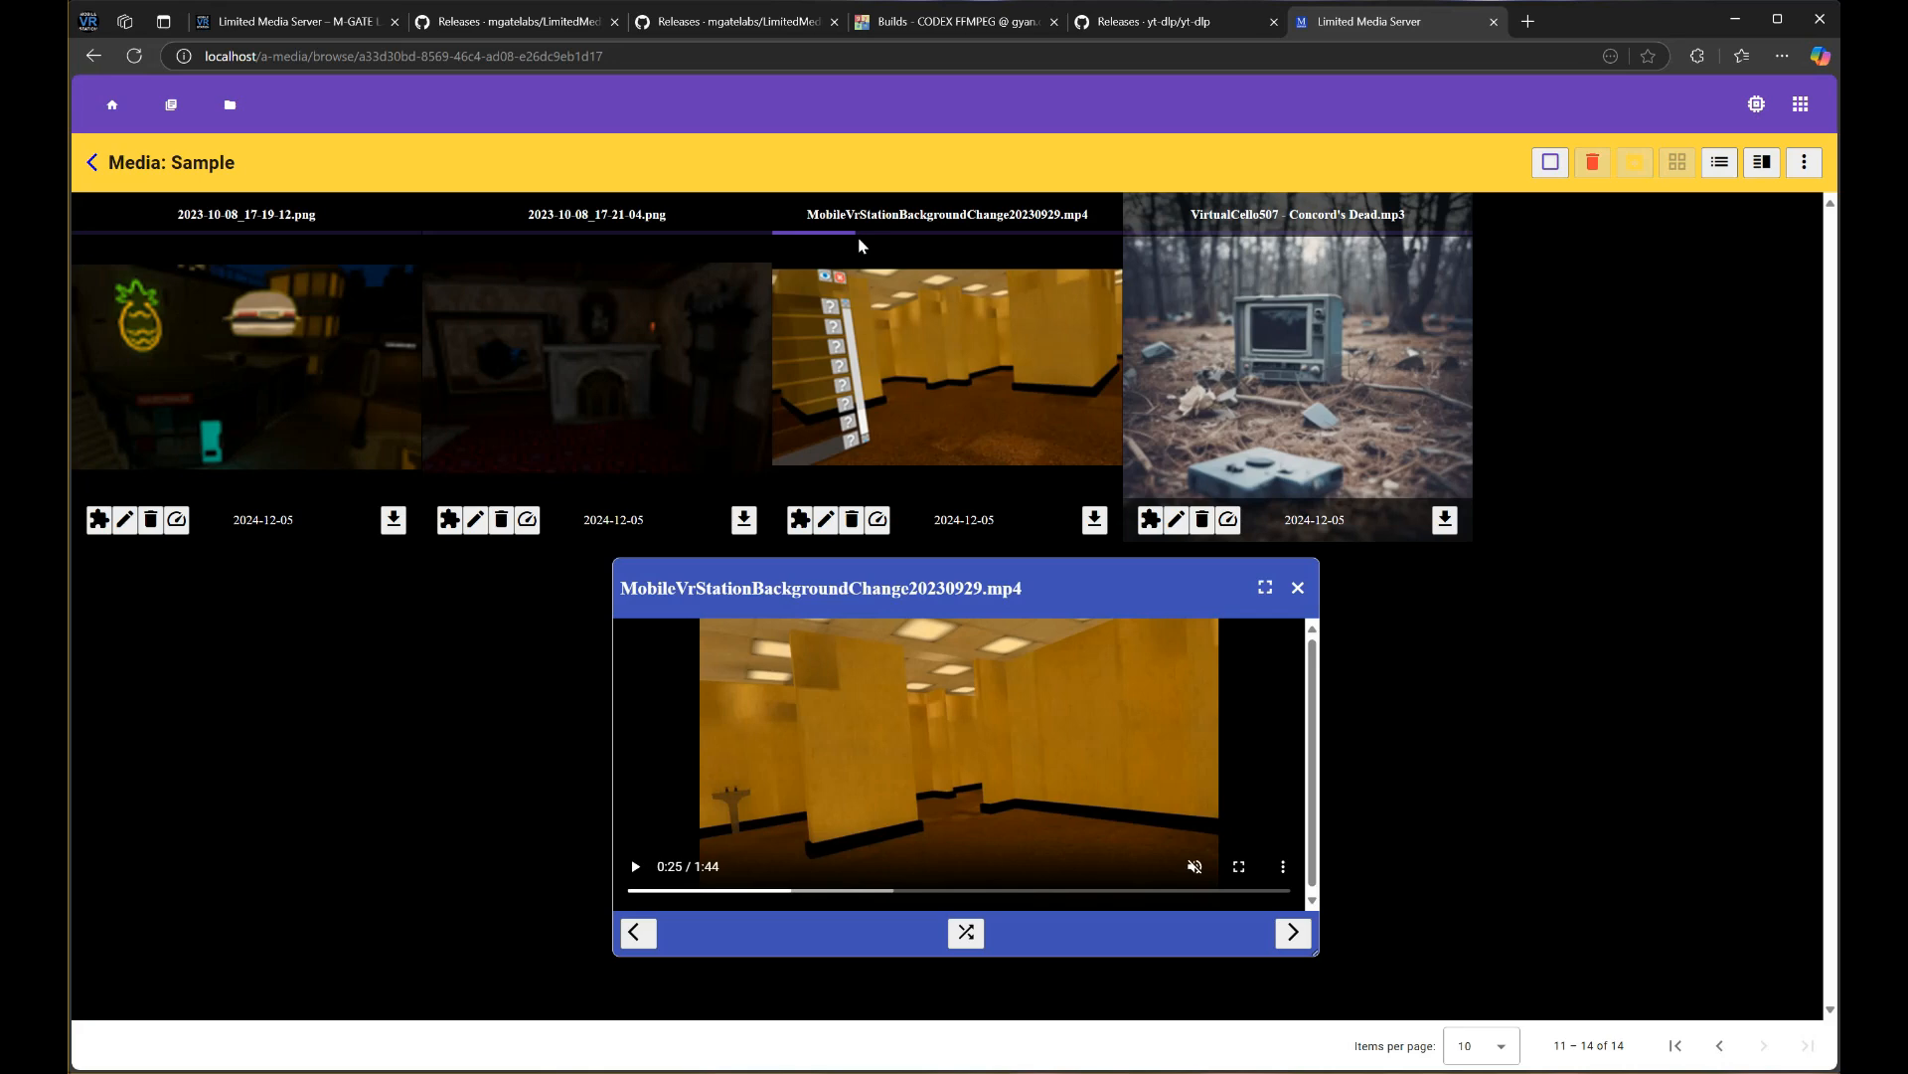
left_click(1297, 587)
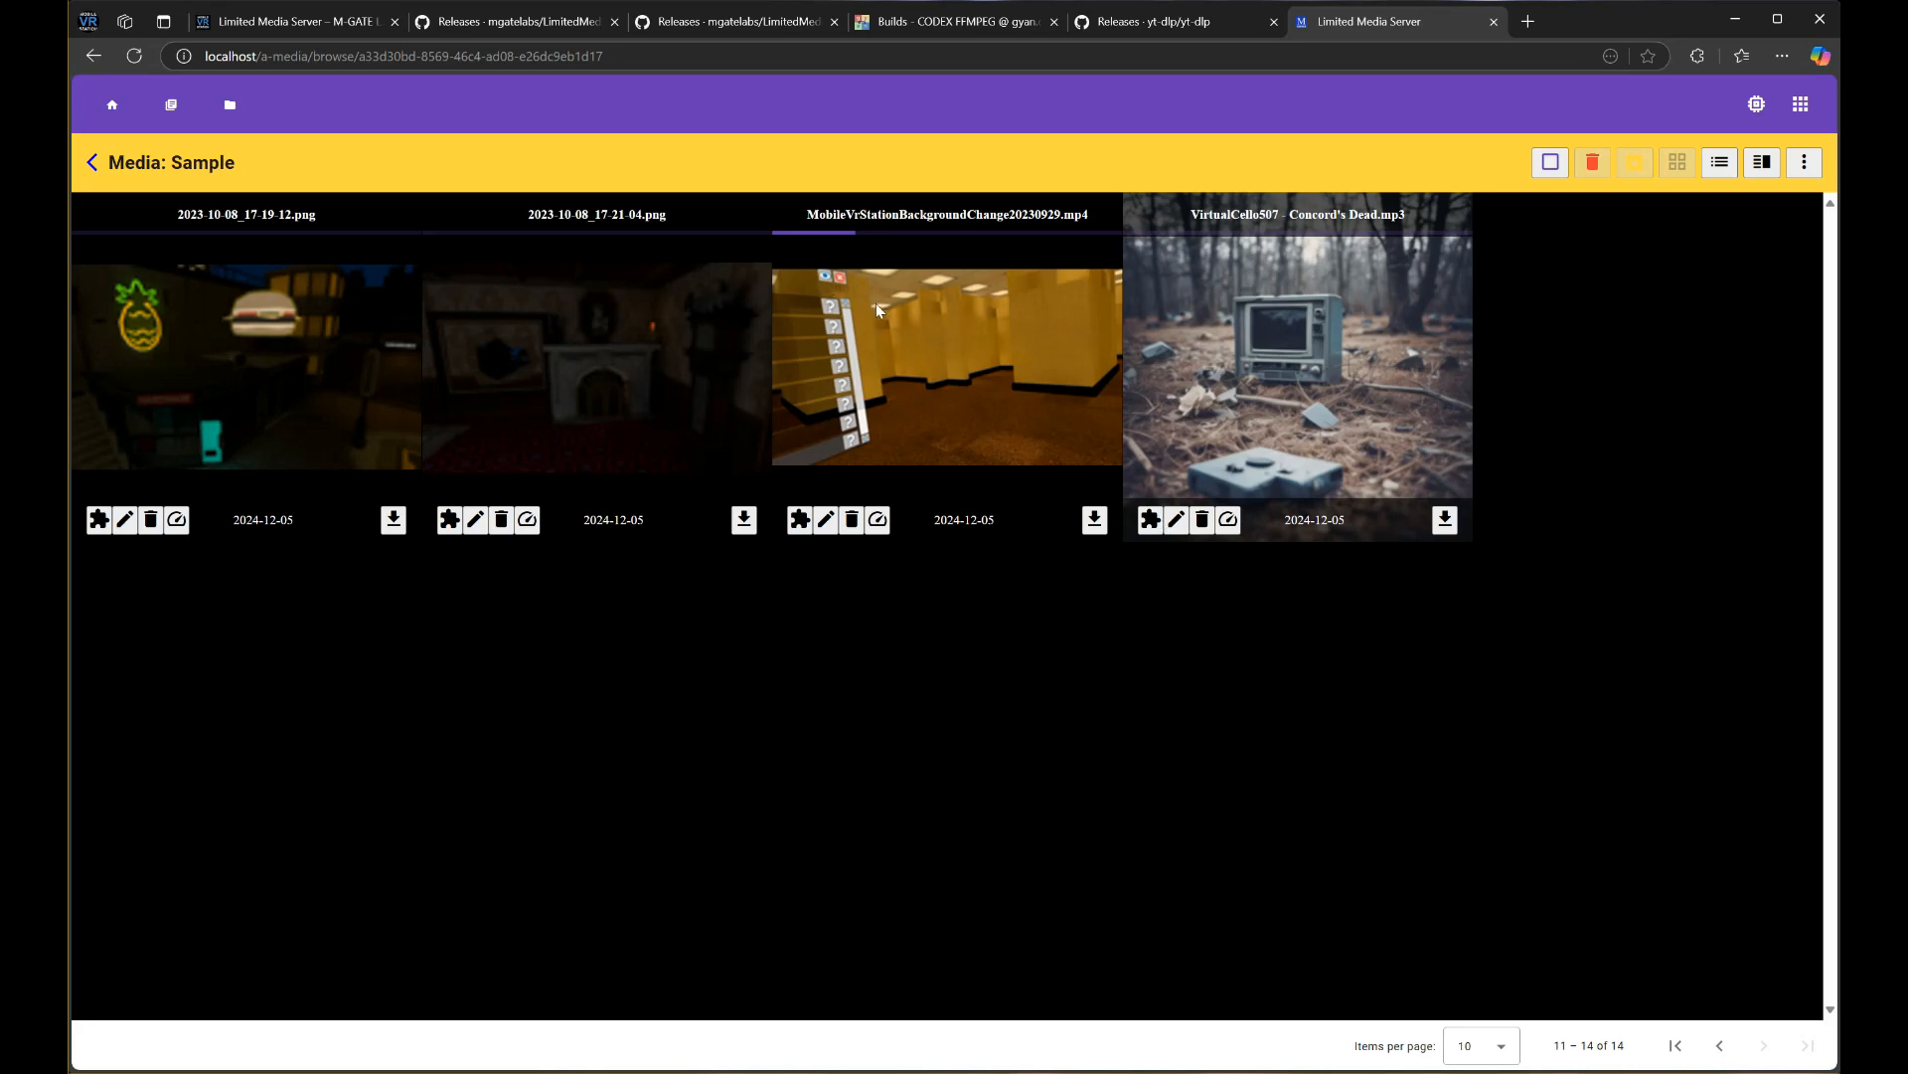
Reopen the video, pause it at 0:26, close it, and return to the dashboard
left_click(874, 425)
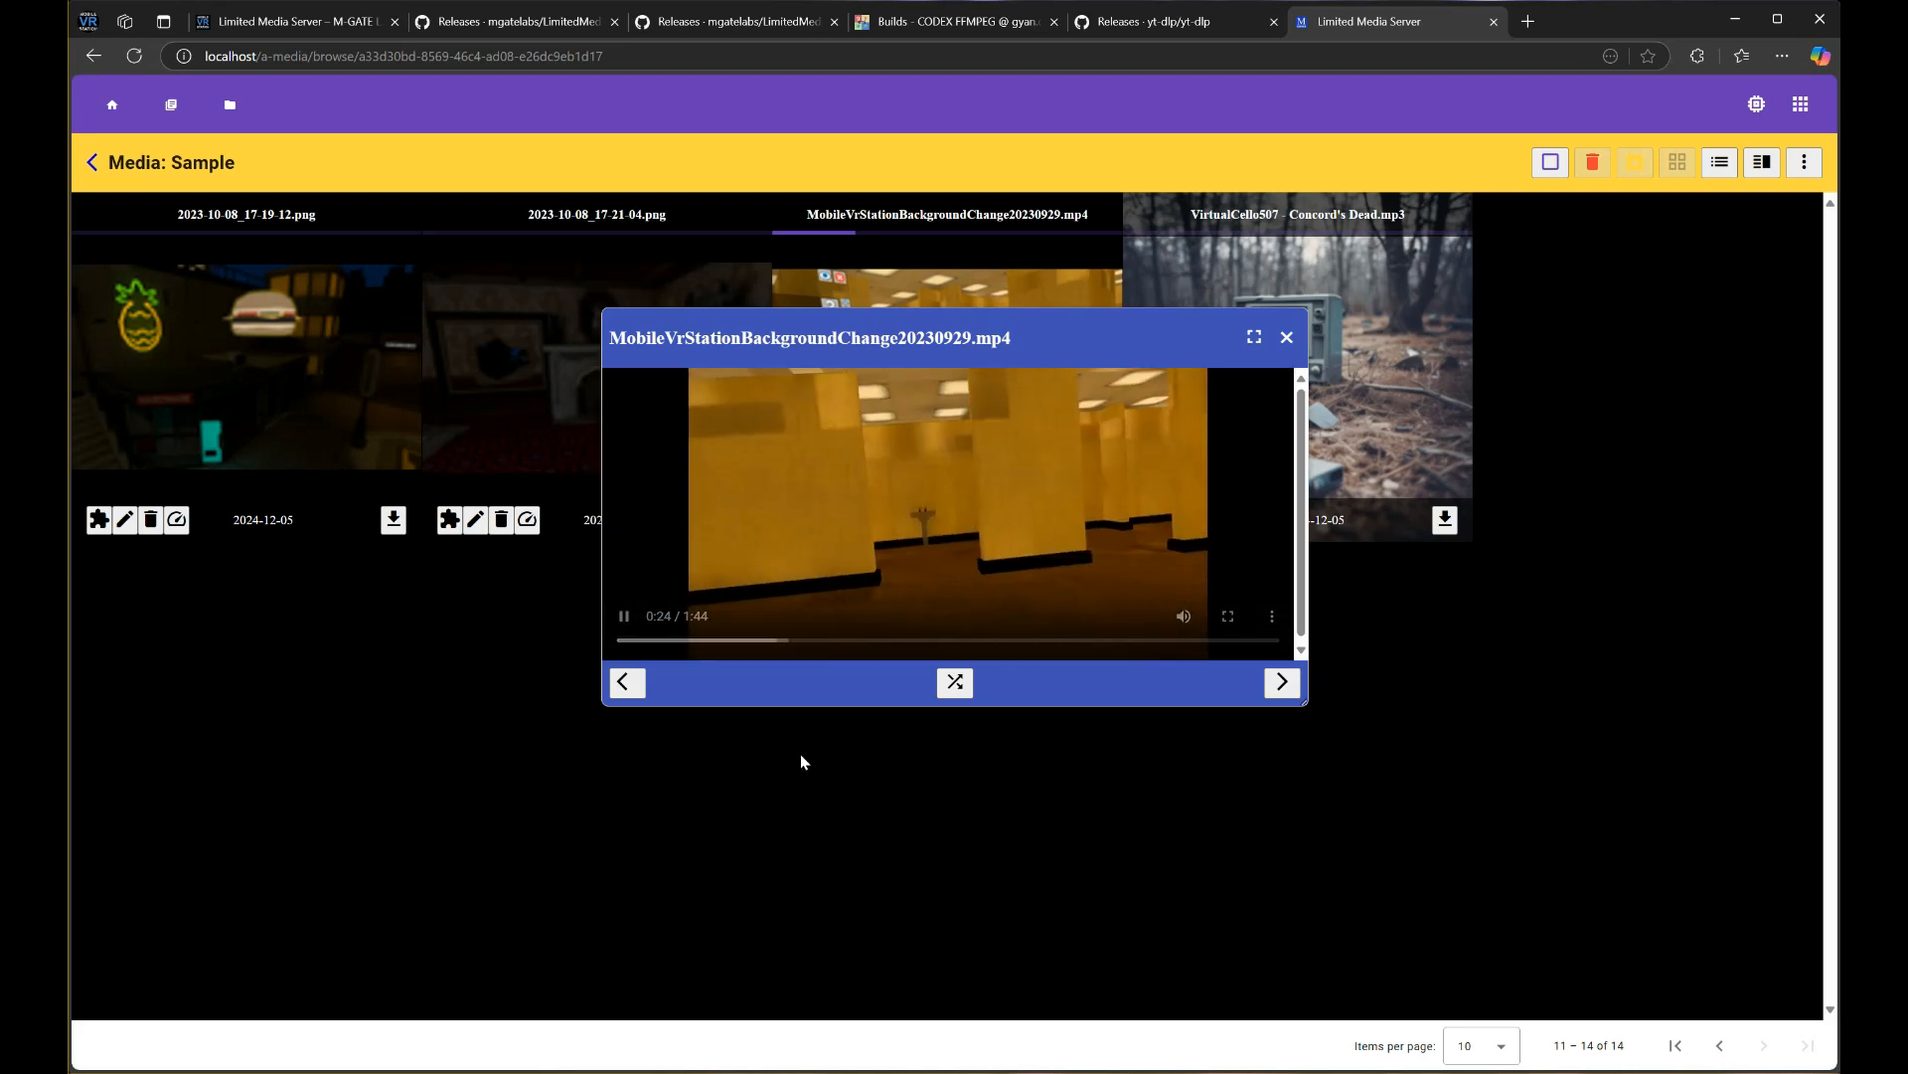
left_click(905, 505)
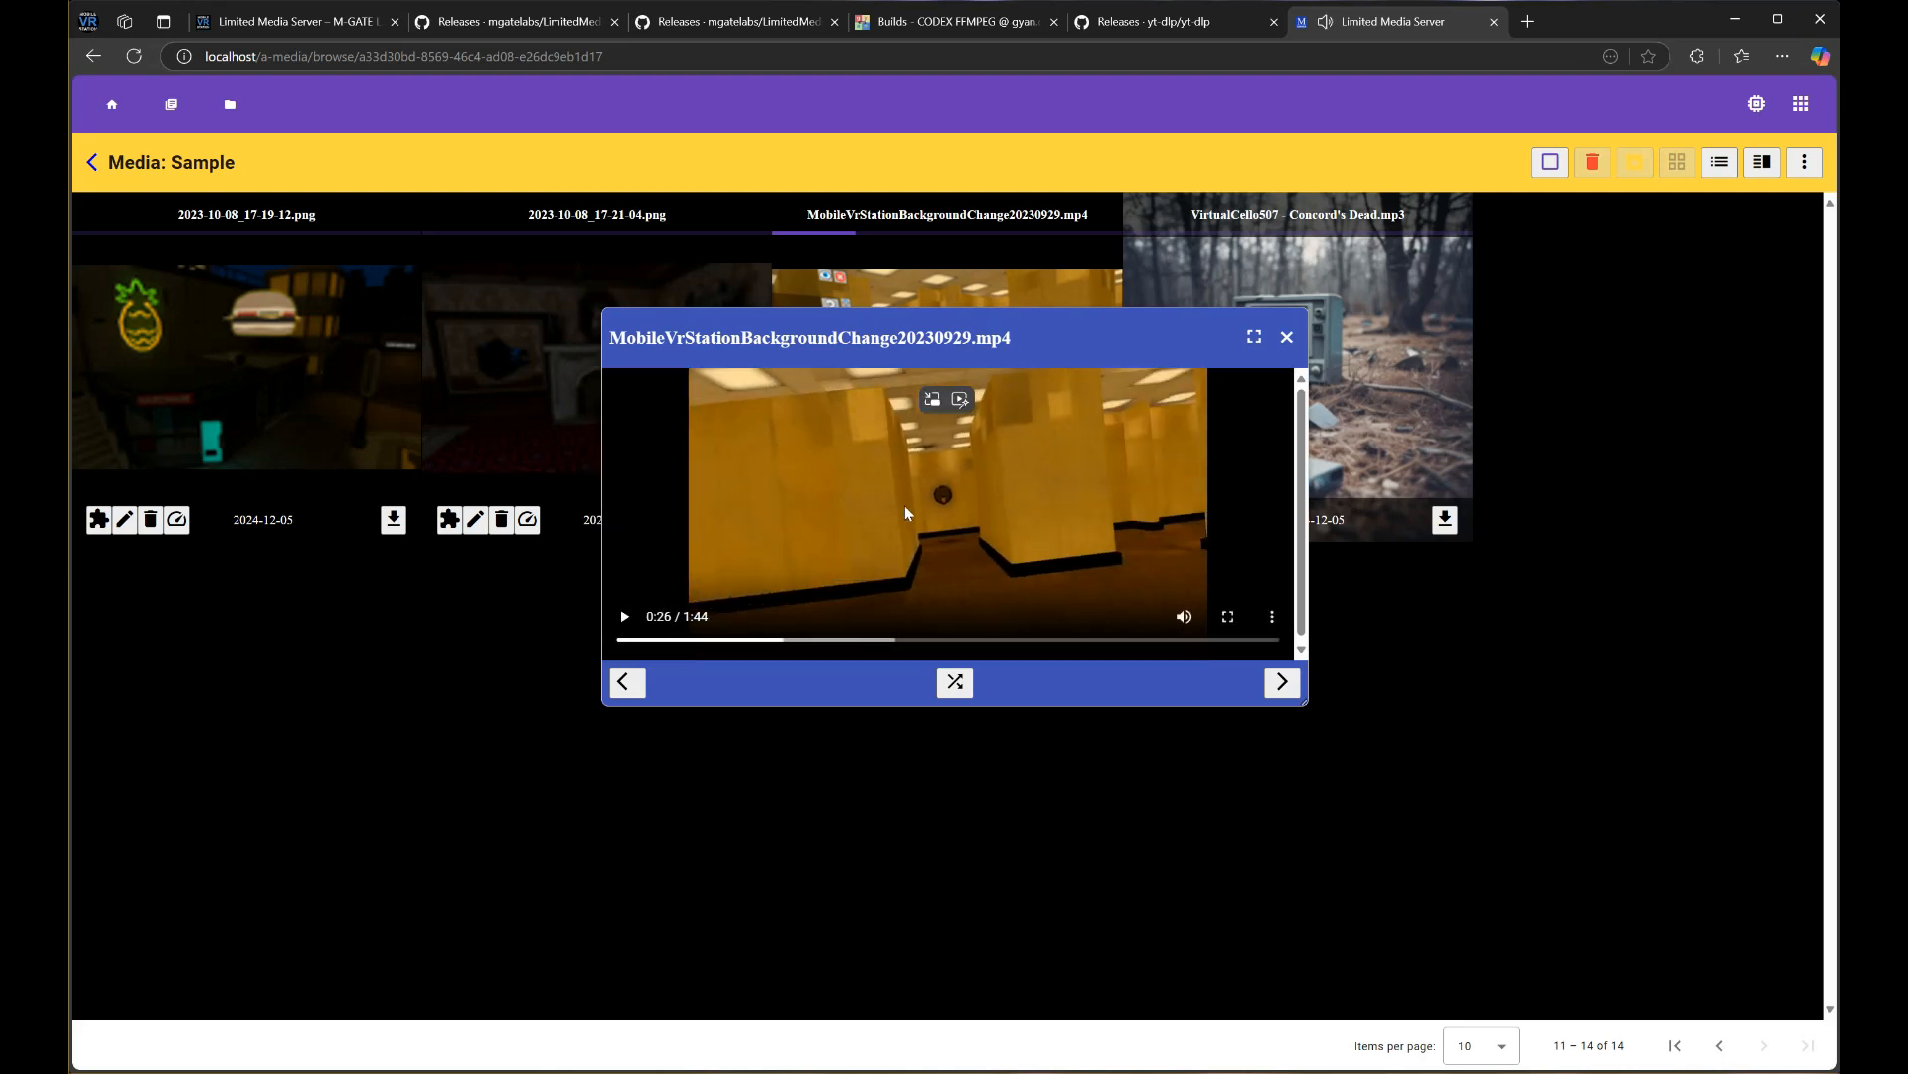
left_click(1287, 339)
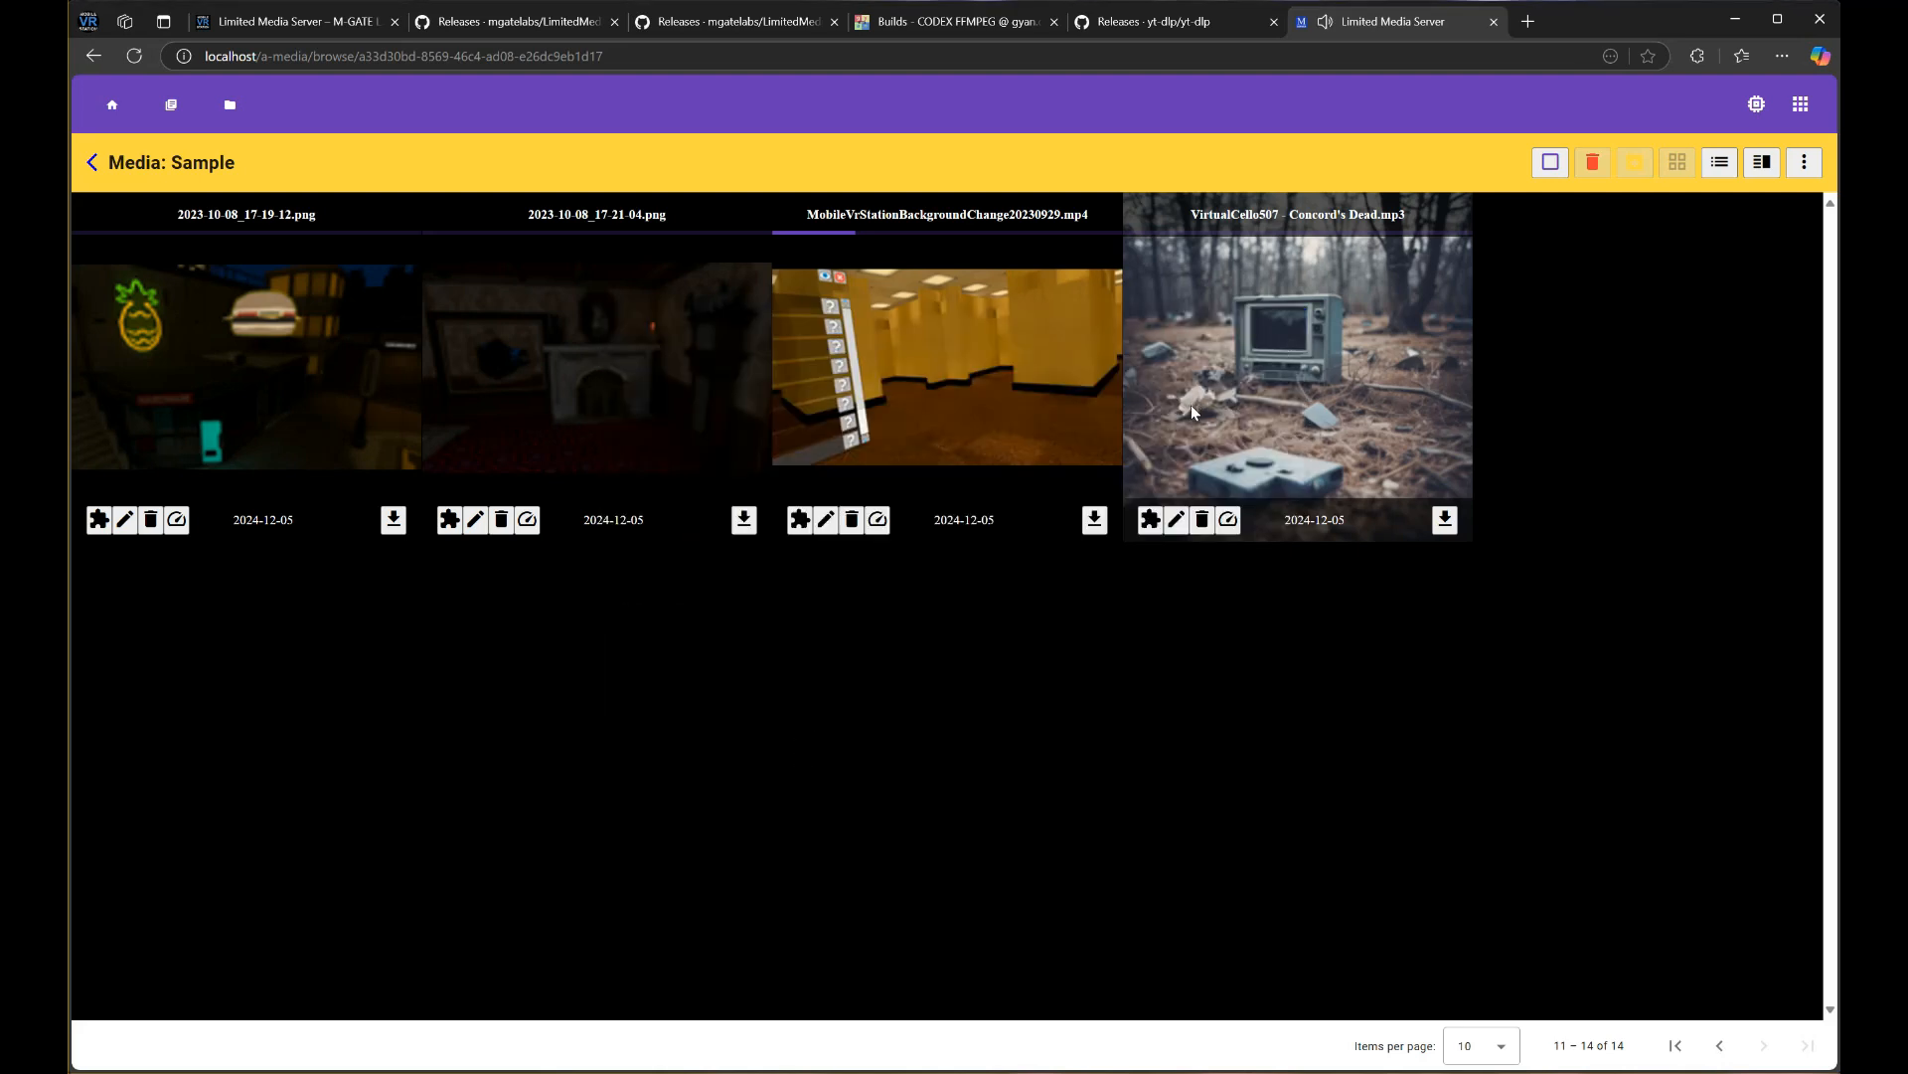
left_click(111, 105)
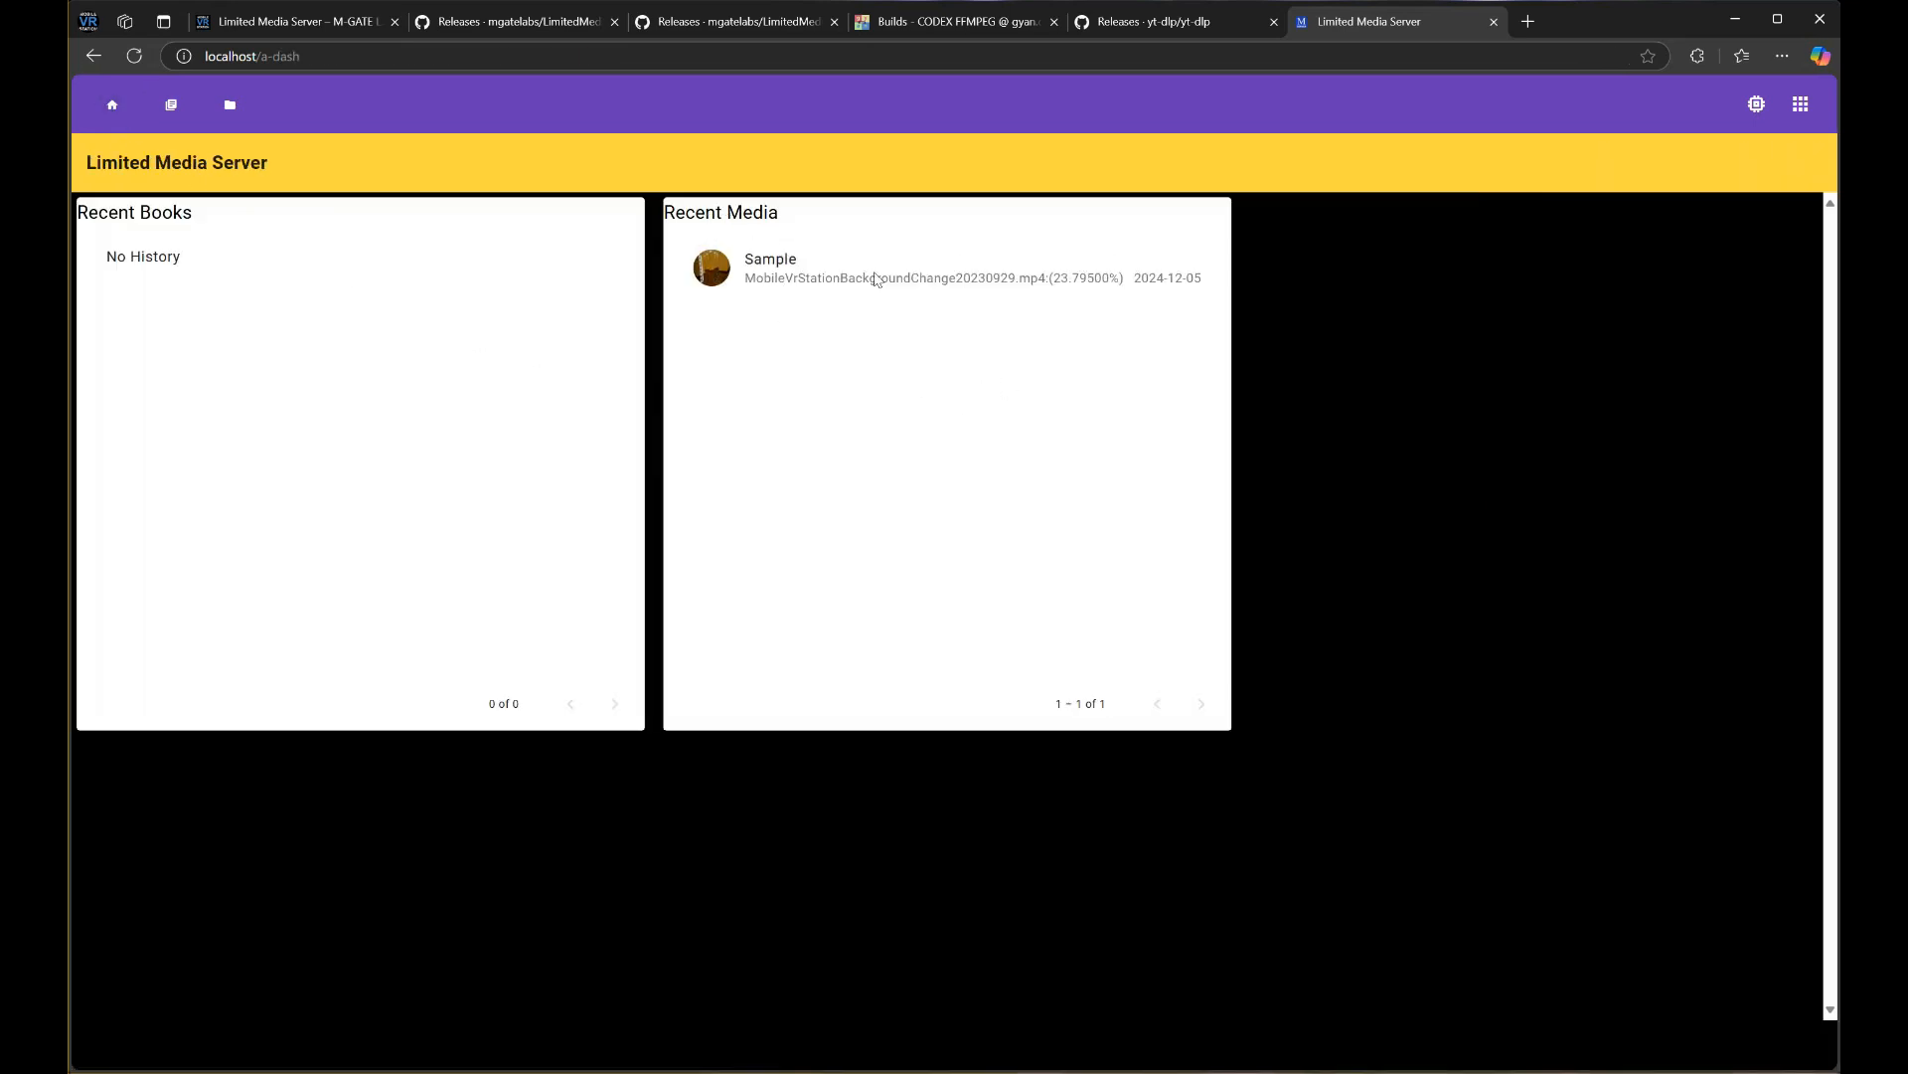
Resume the MobileVr video from Recent Media, close it, and open page two of the Sample folder
left_click(755, 278)
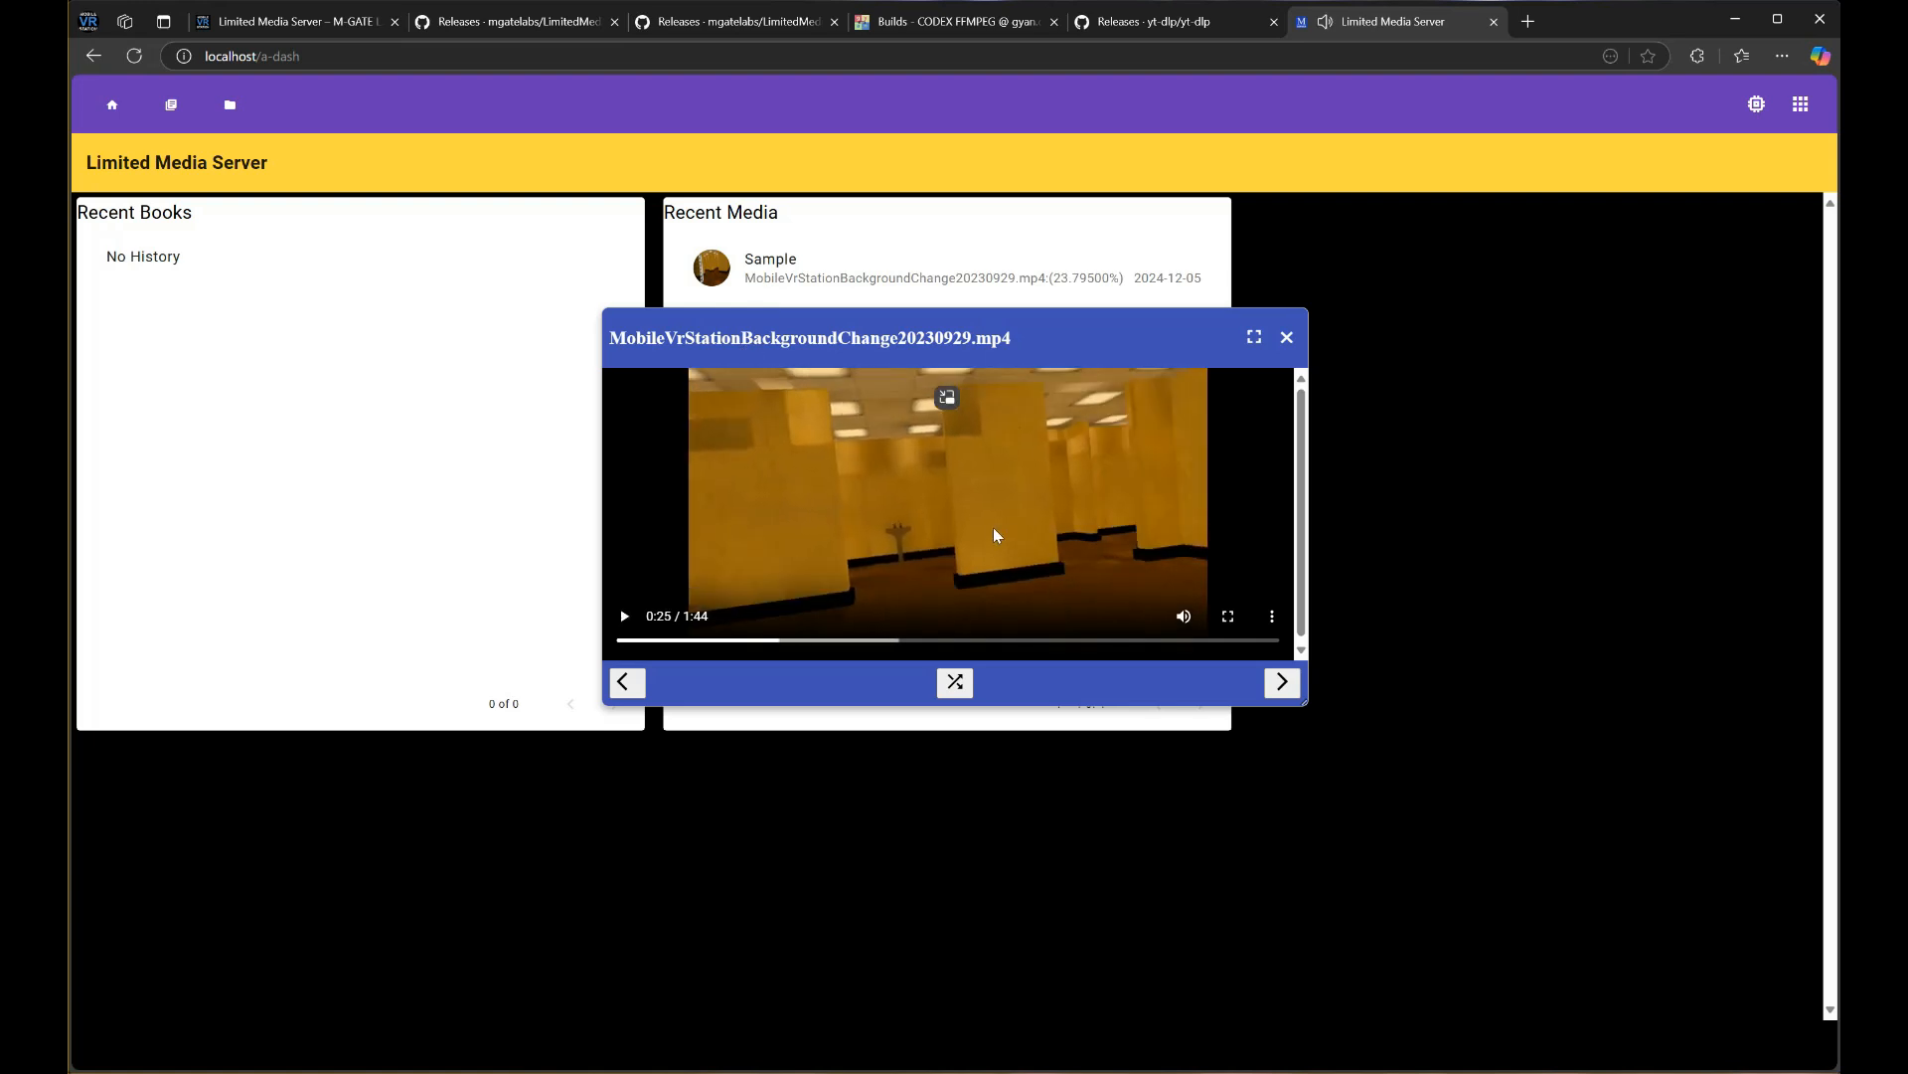
left_click(1287, 340)
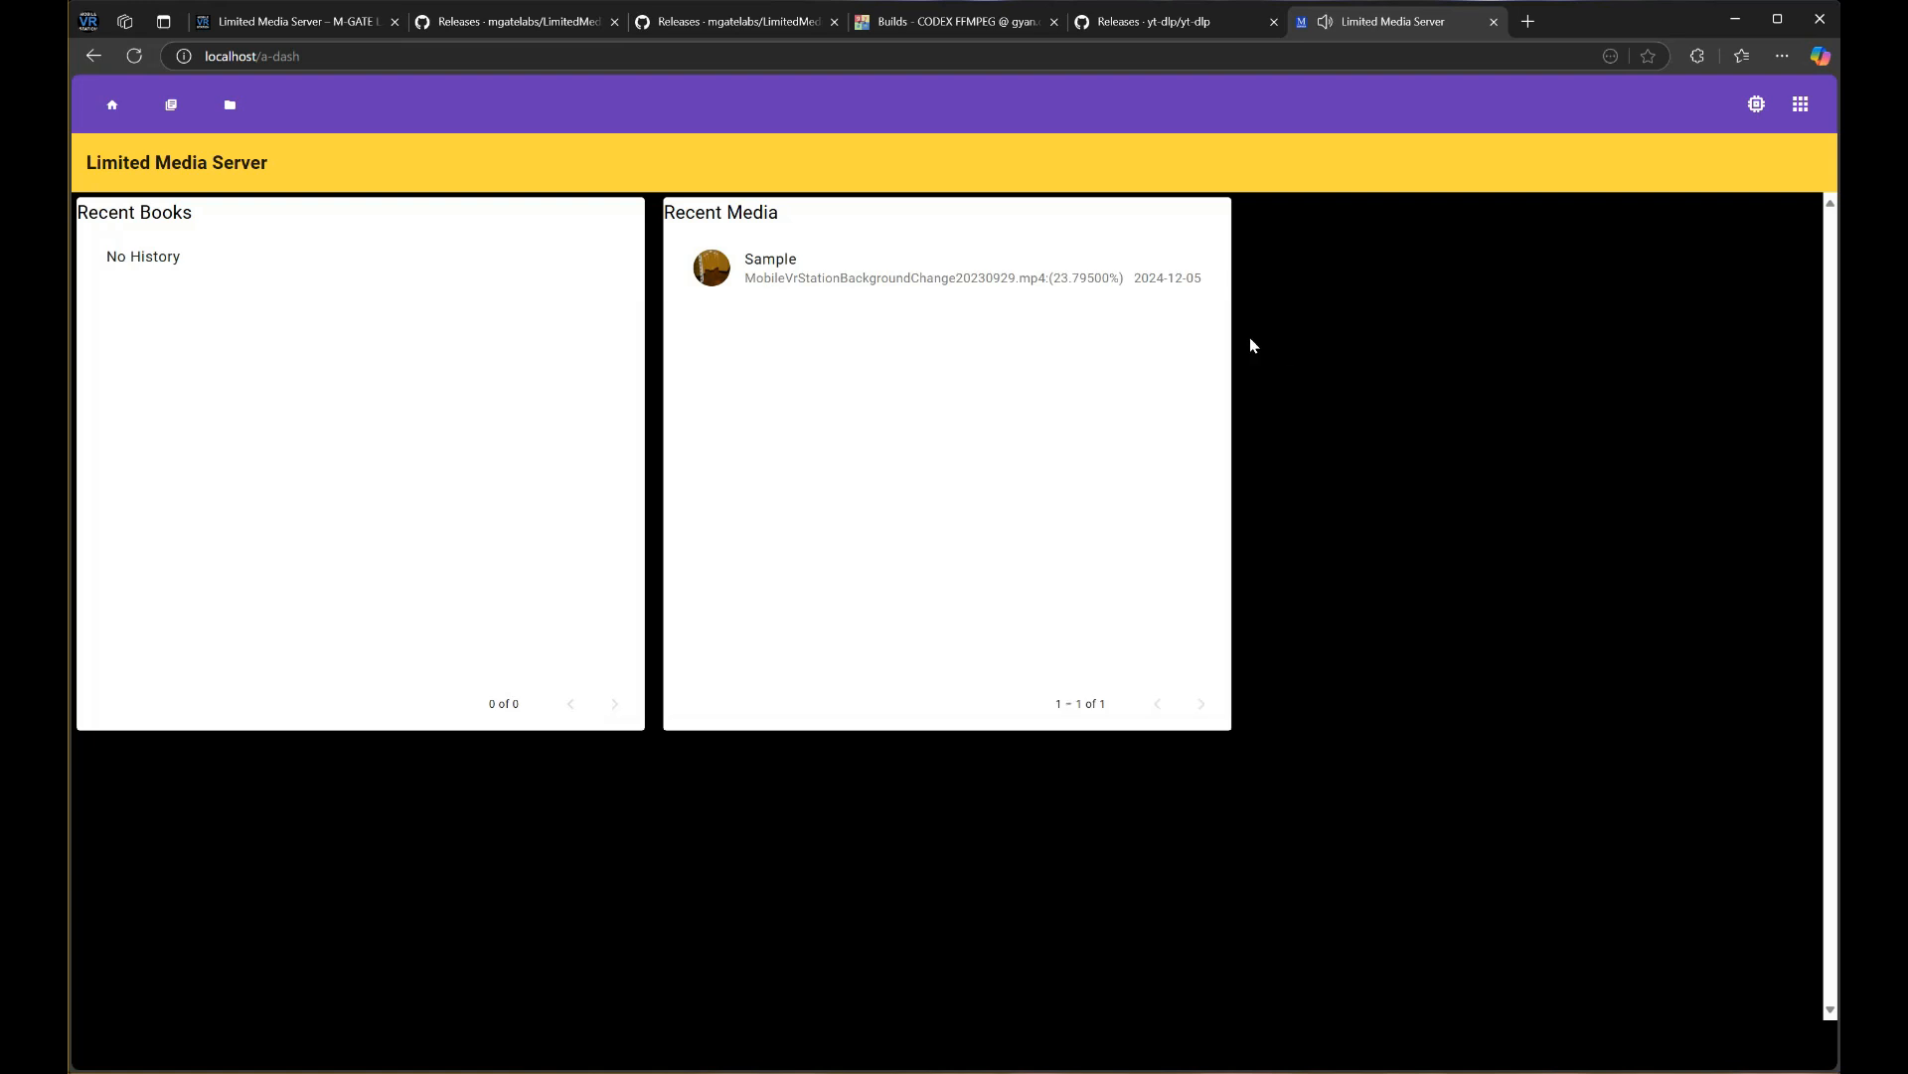
left_click(230, 104)
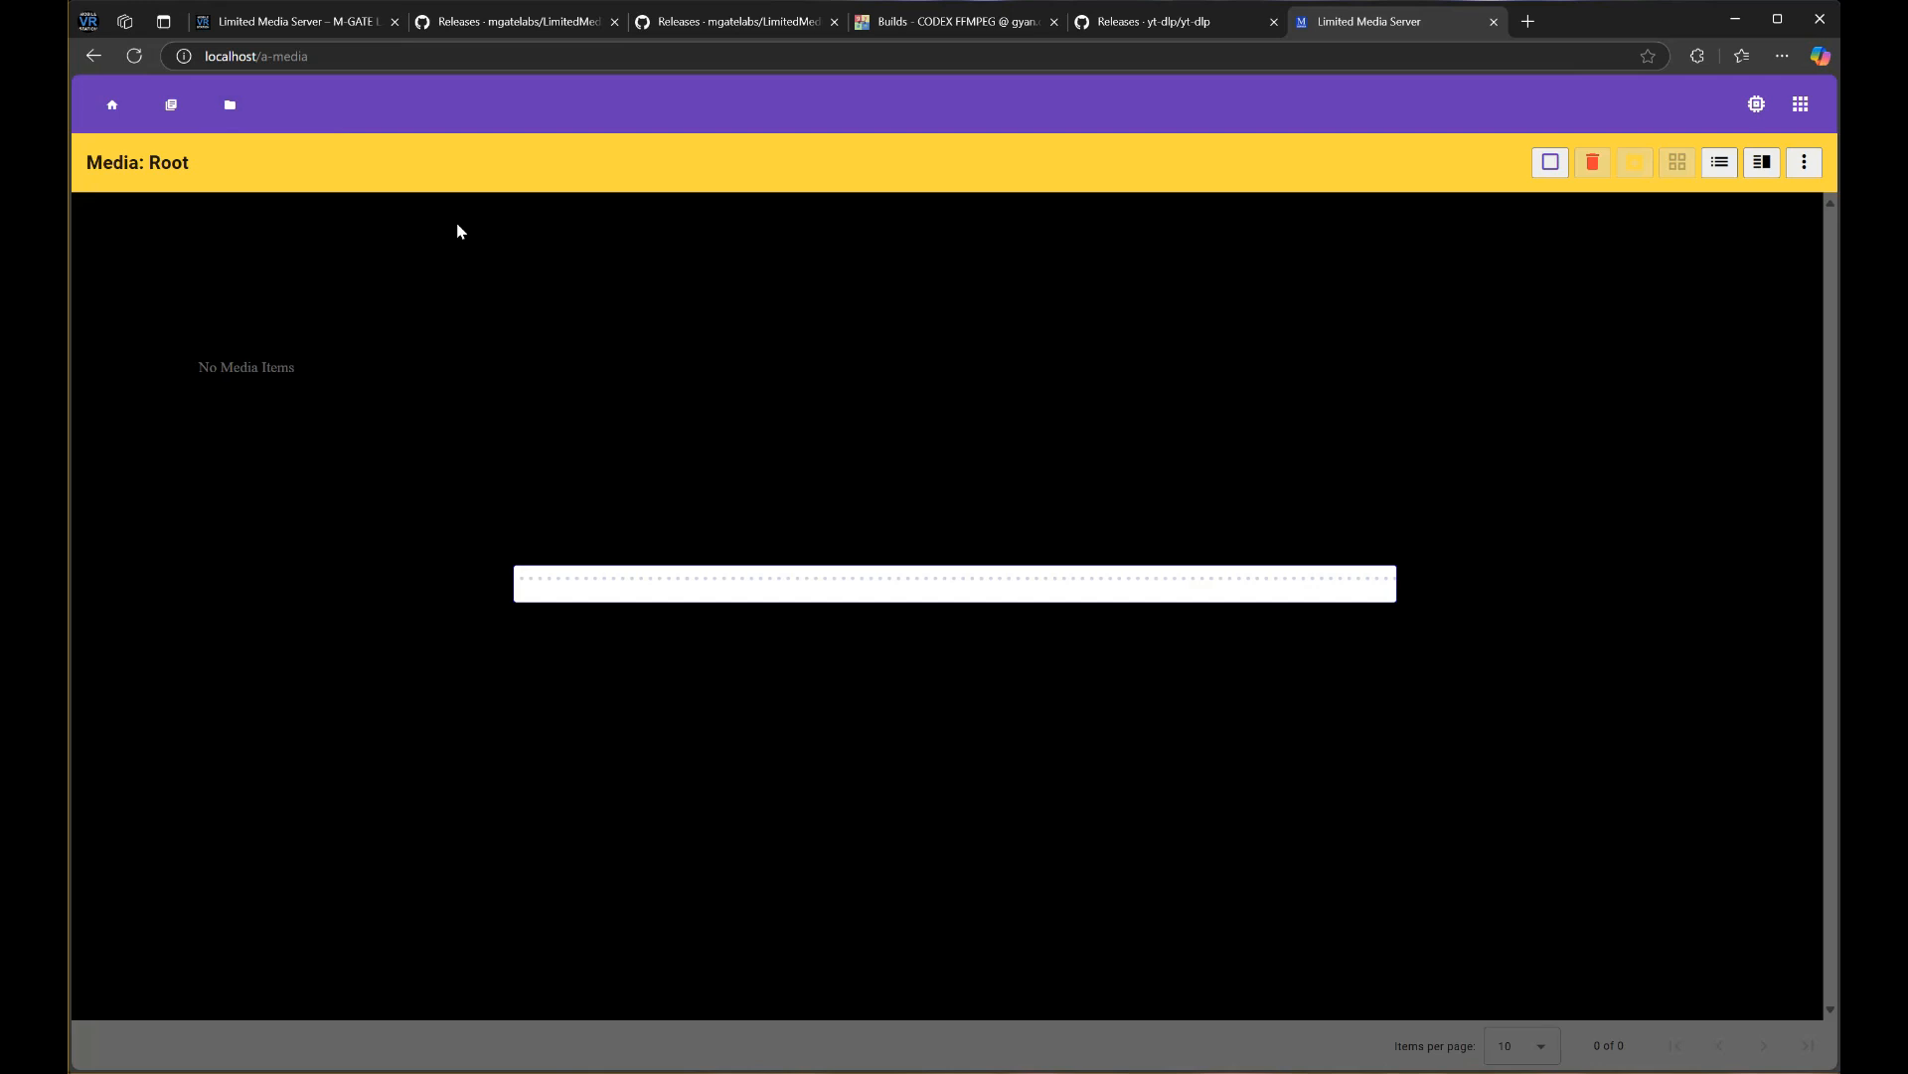
left_click(305, 444)
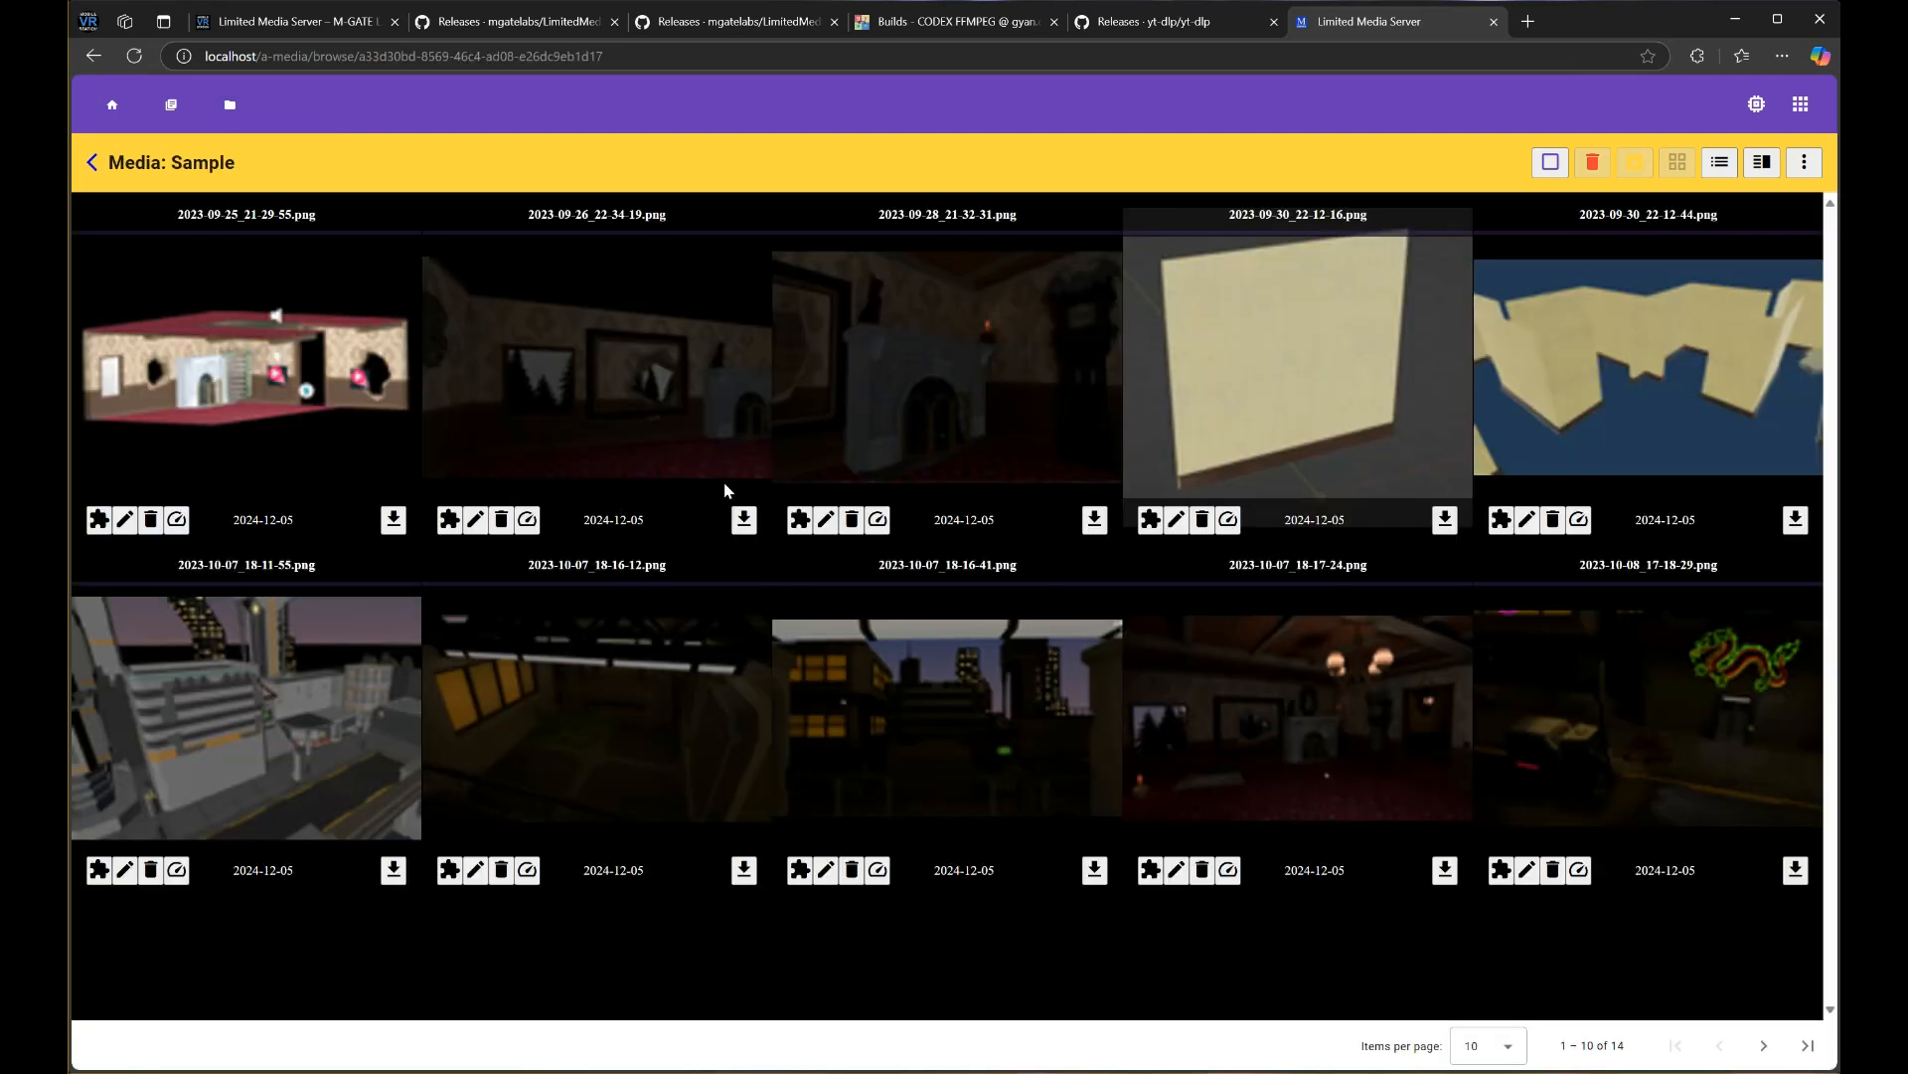
left_click(1764, 1046)
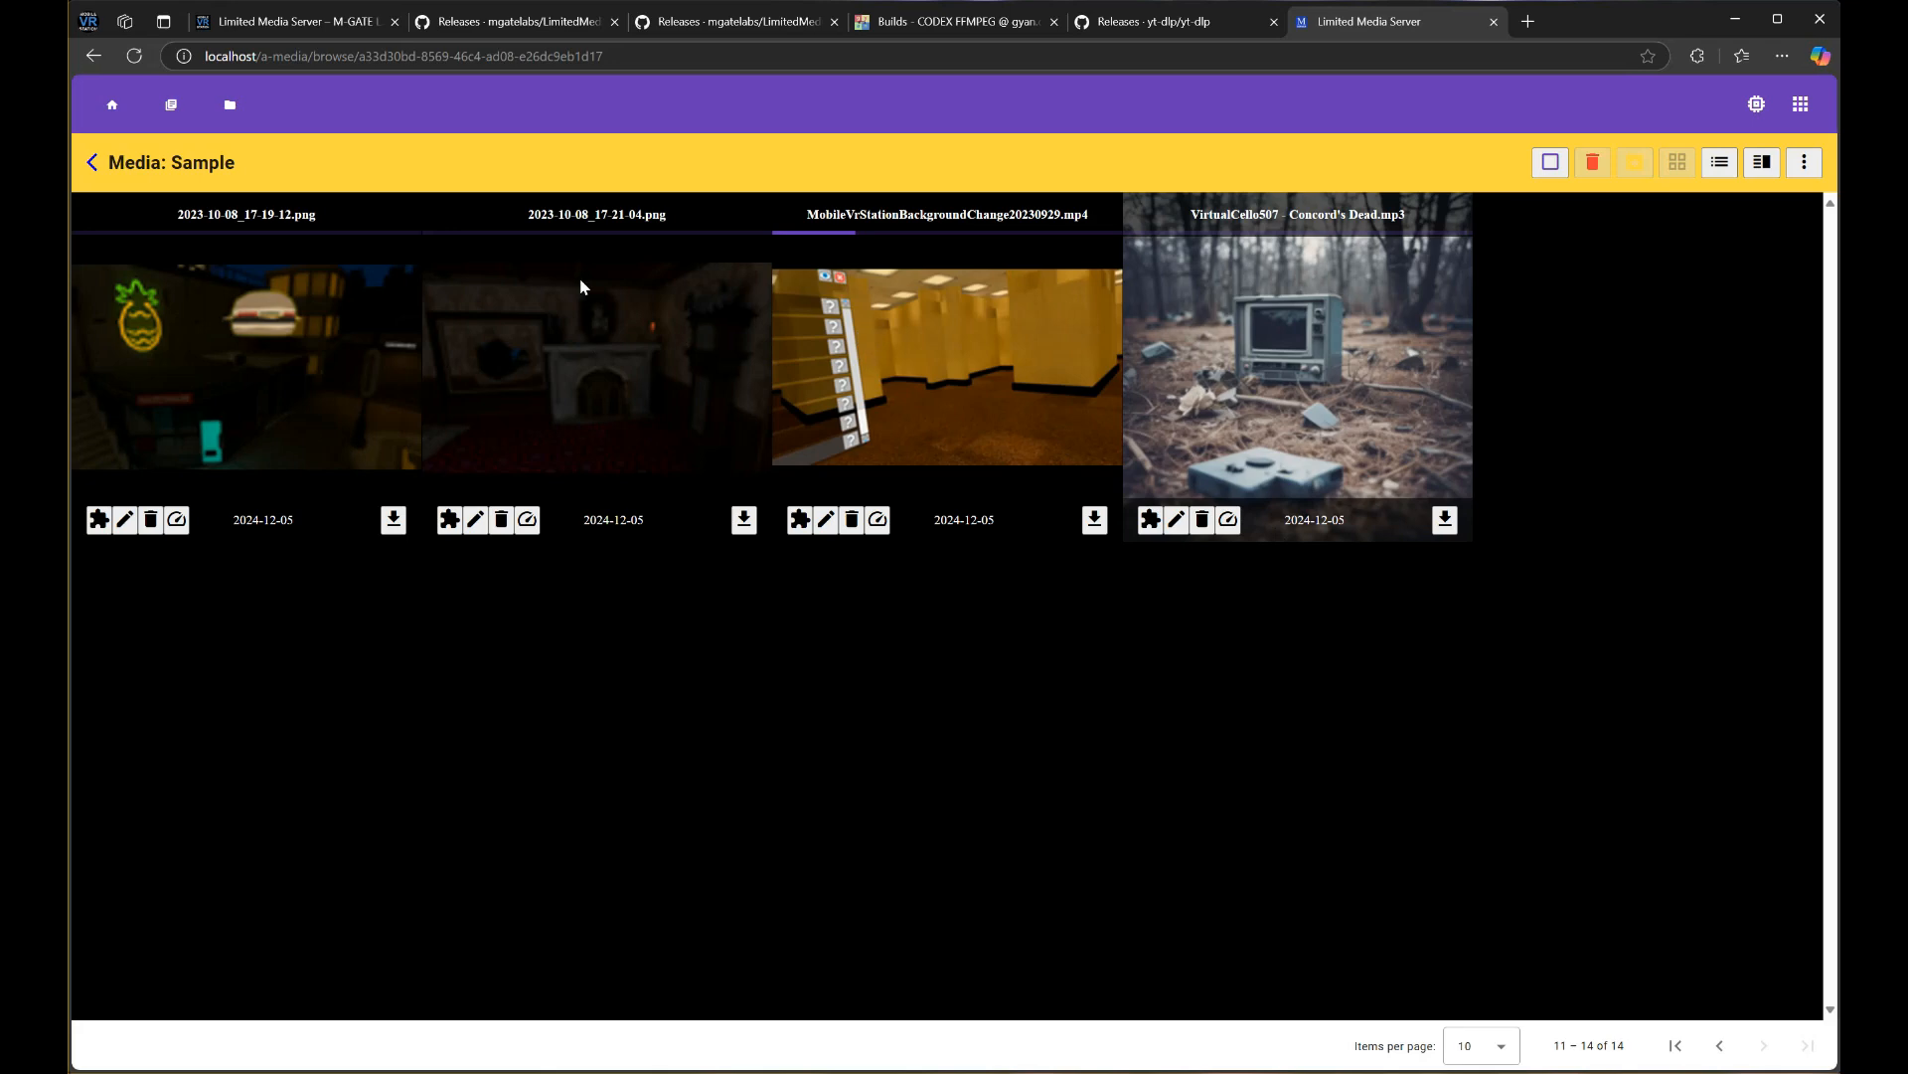
Preview 2023-10-08_17-21-04.png, step back to play and pause the Concord's Dead mp3, then show Media Root
left_click(582, 345)
left_click_drag(874, 328, 1198, 316)
left_click(113, 104)
left_click(906, 651)
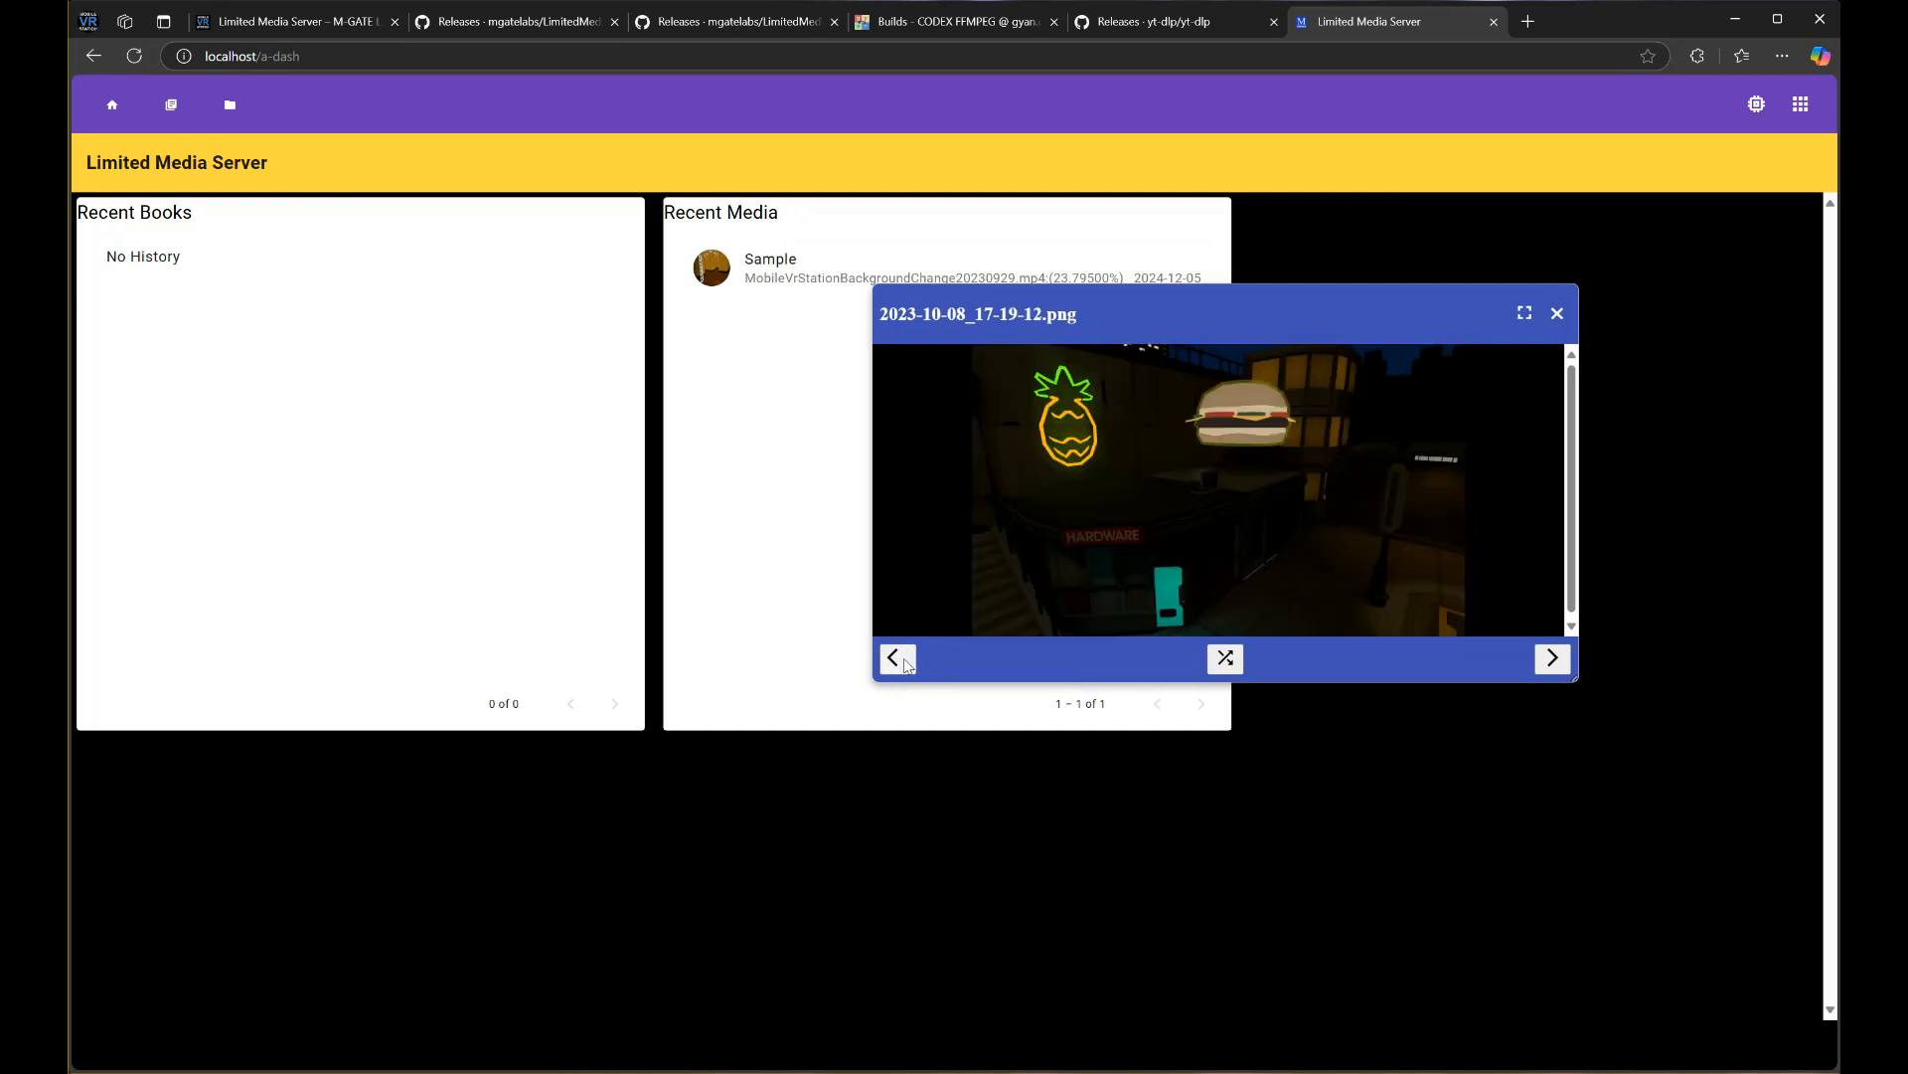
left_click(905, 651)
left_click(895, 369)
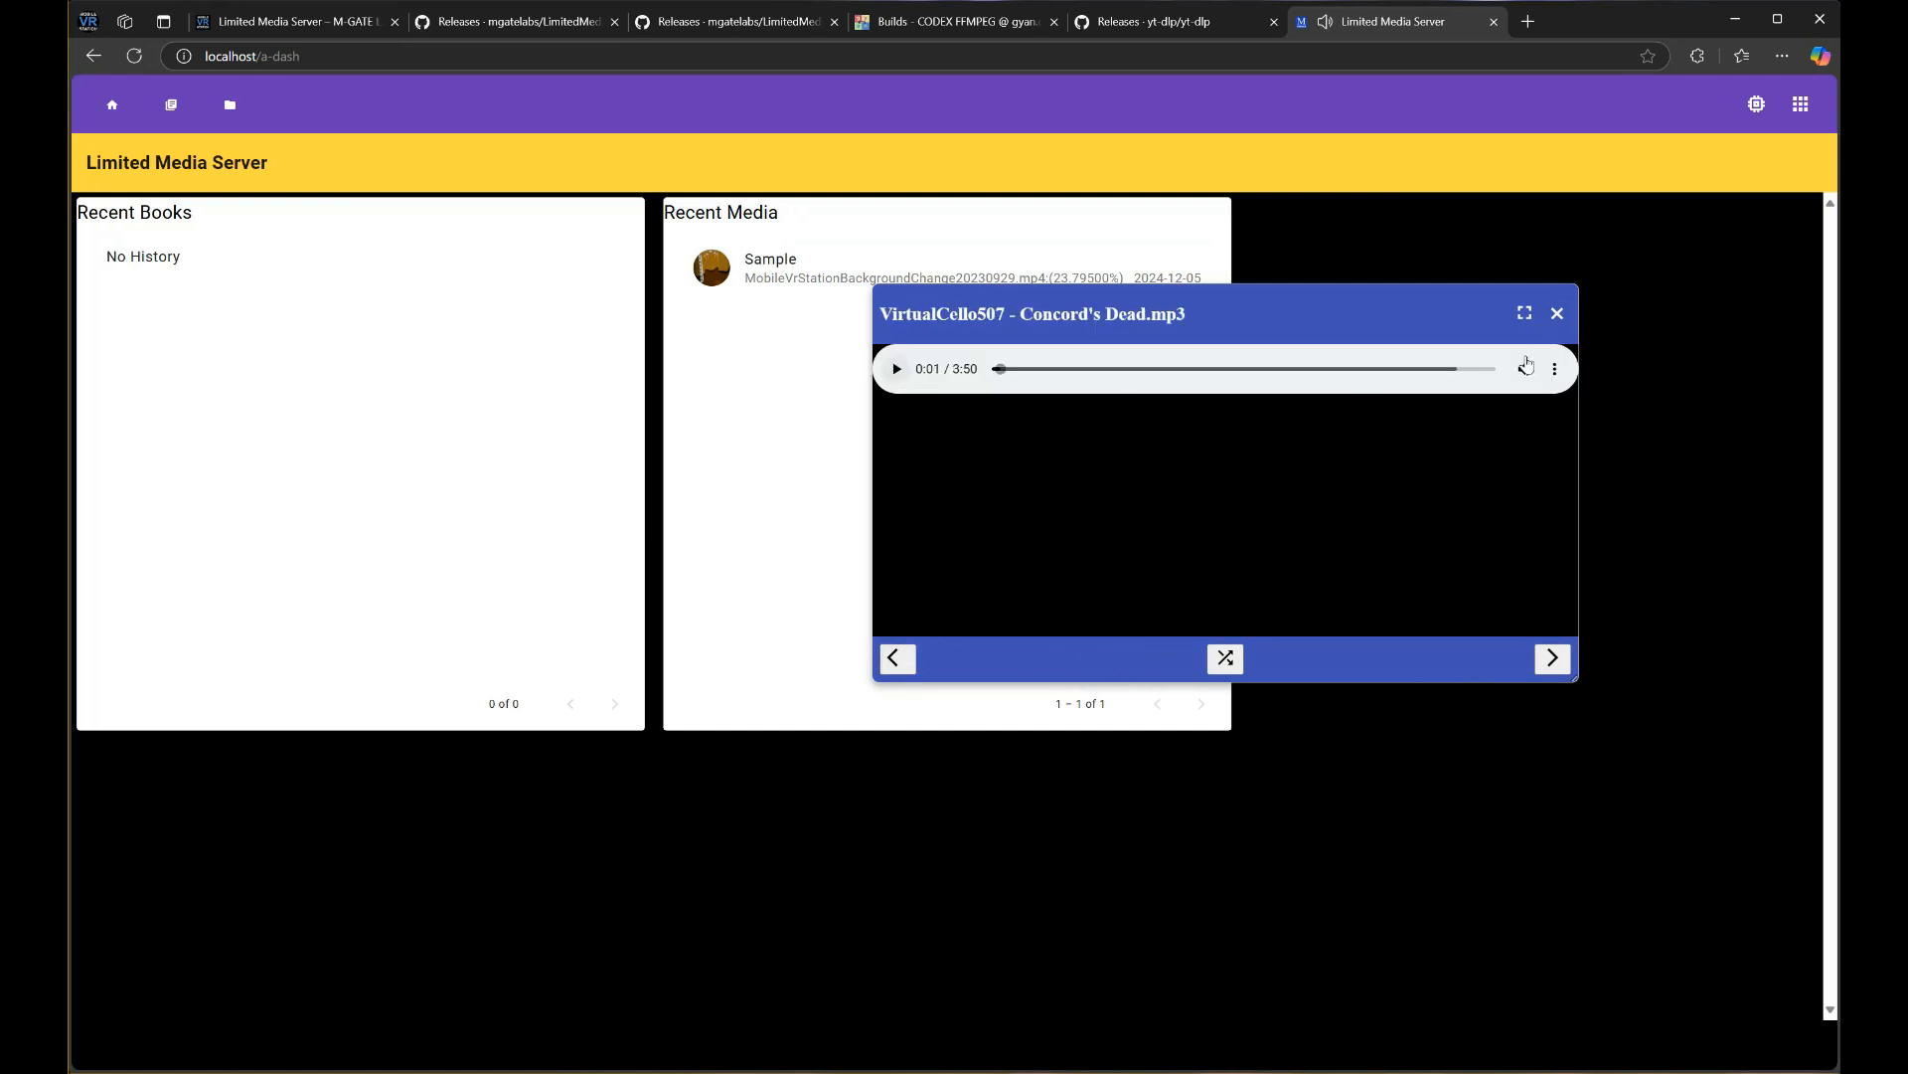
left_click(1558, 313)
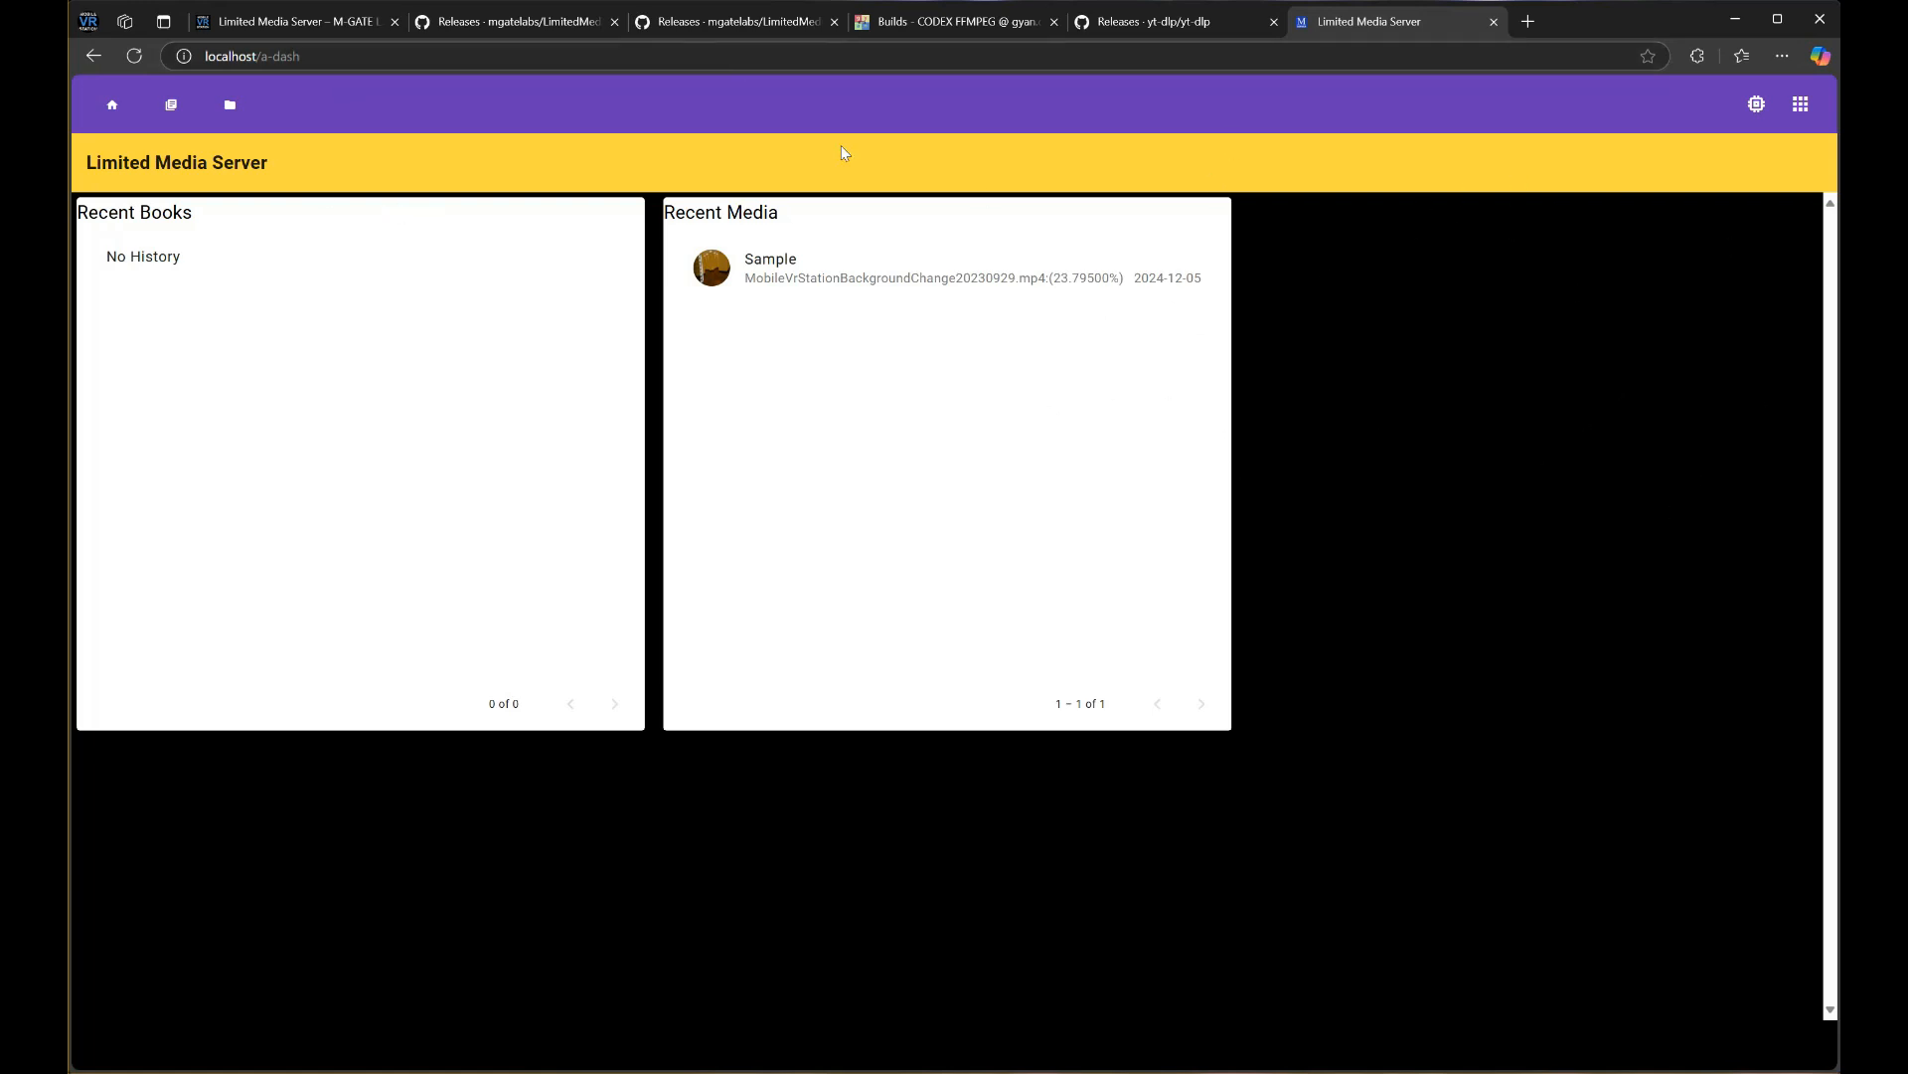
left_click(230, 105)
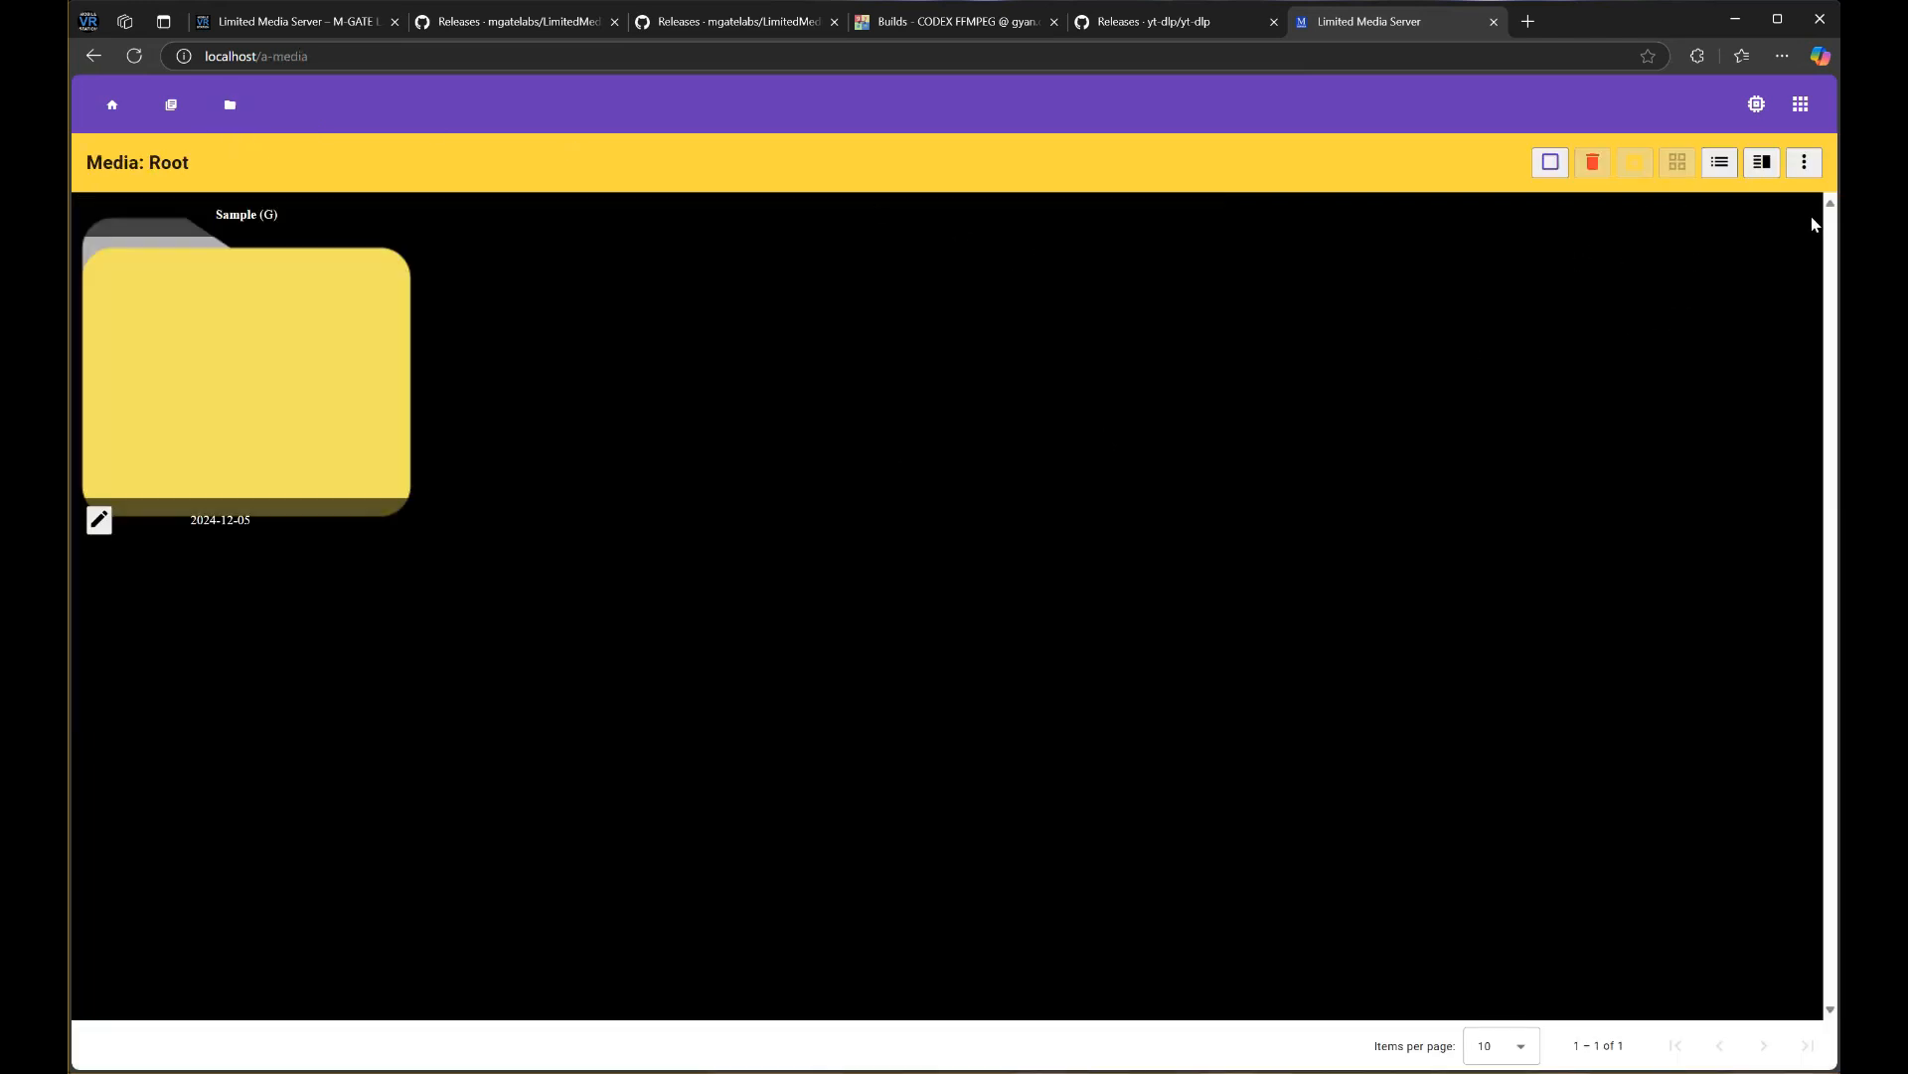
left_click(1799, 163)
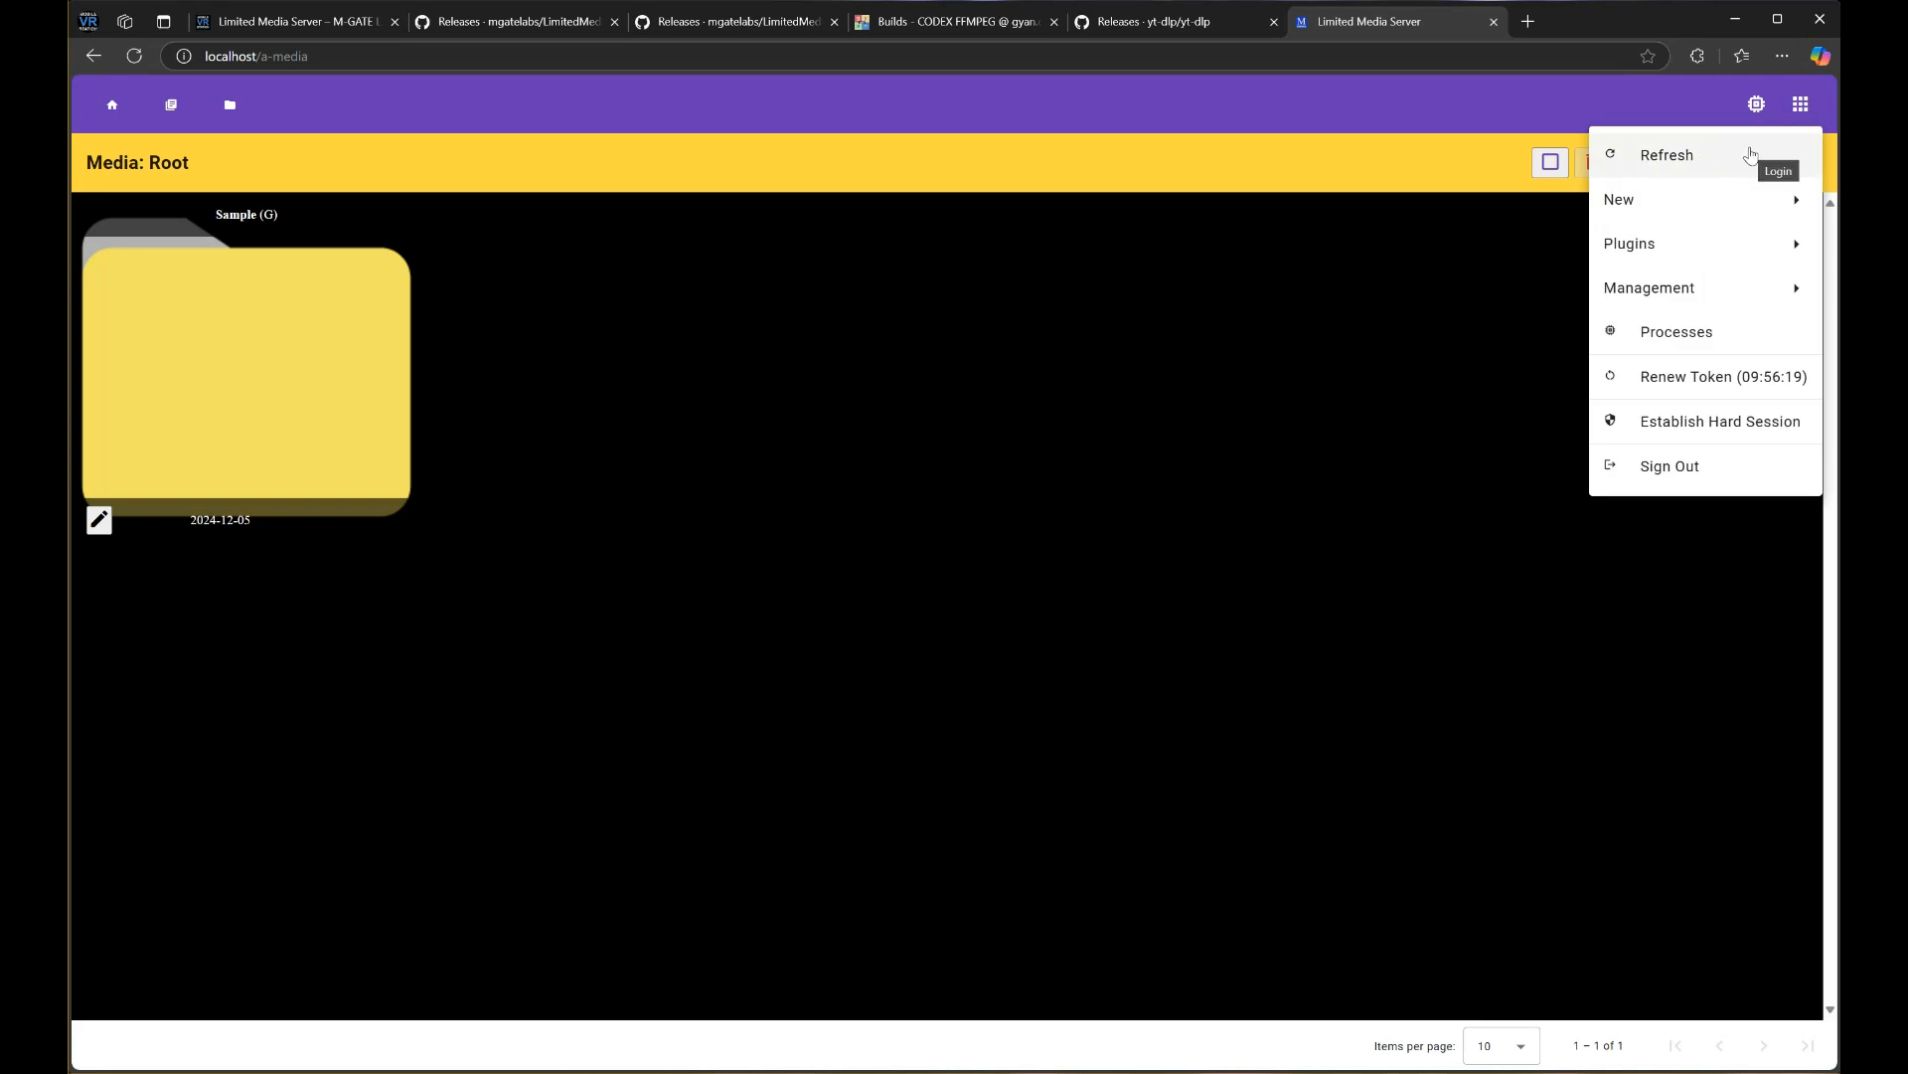
left_click(1318, 316)
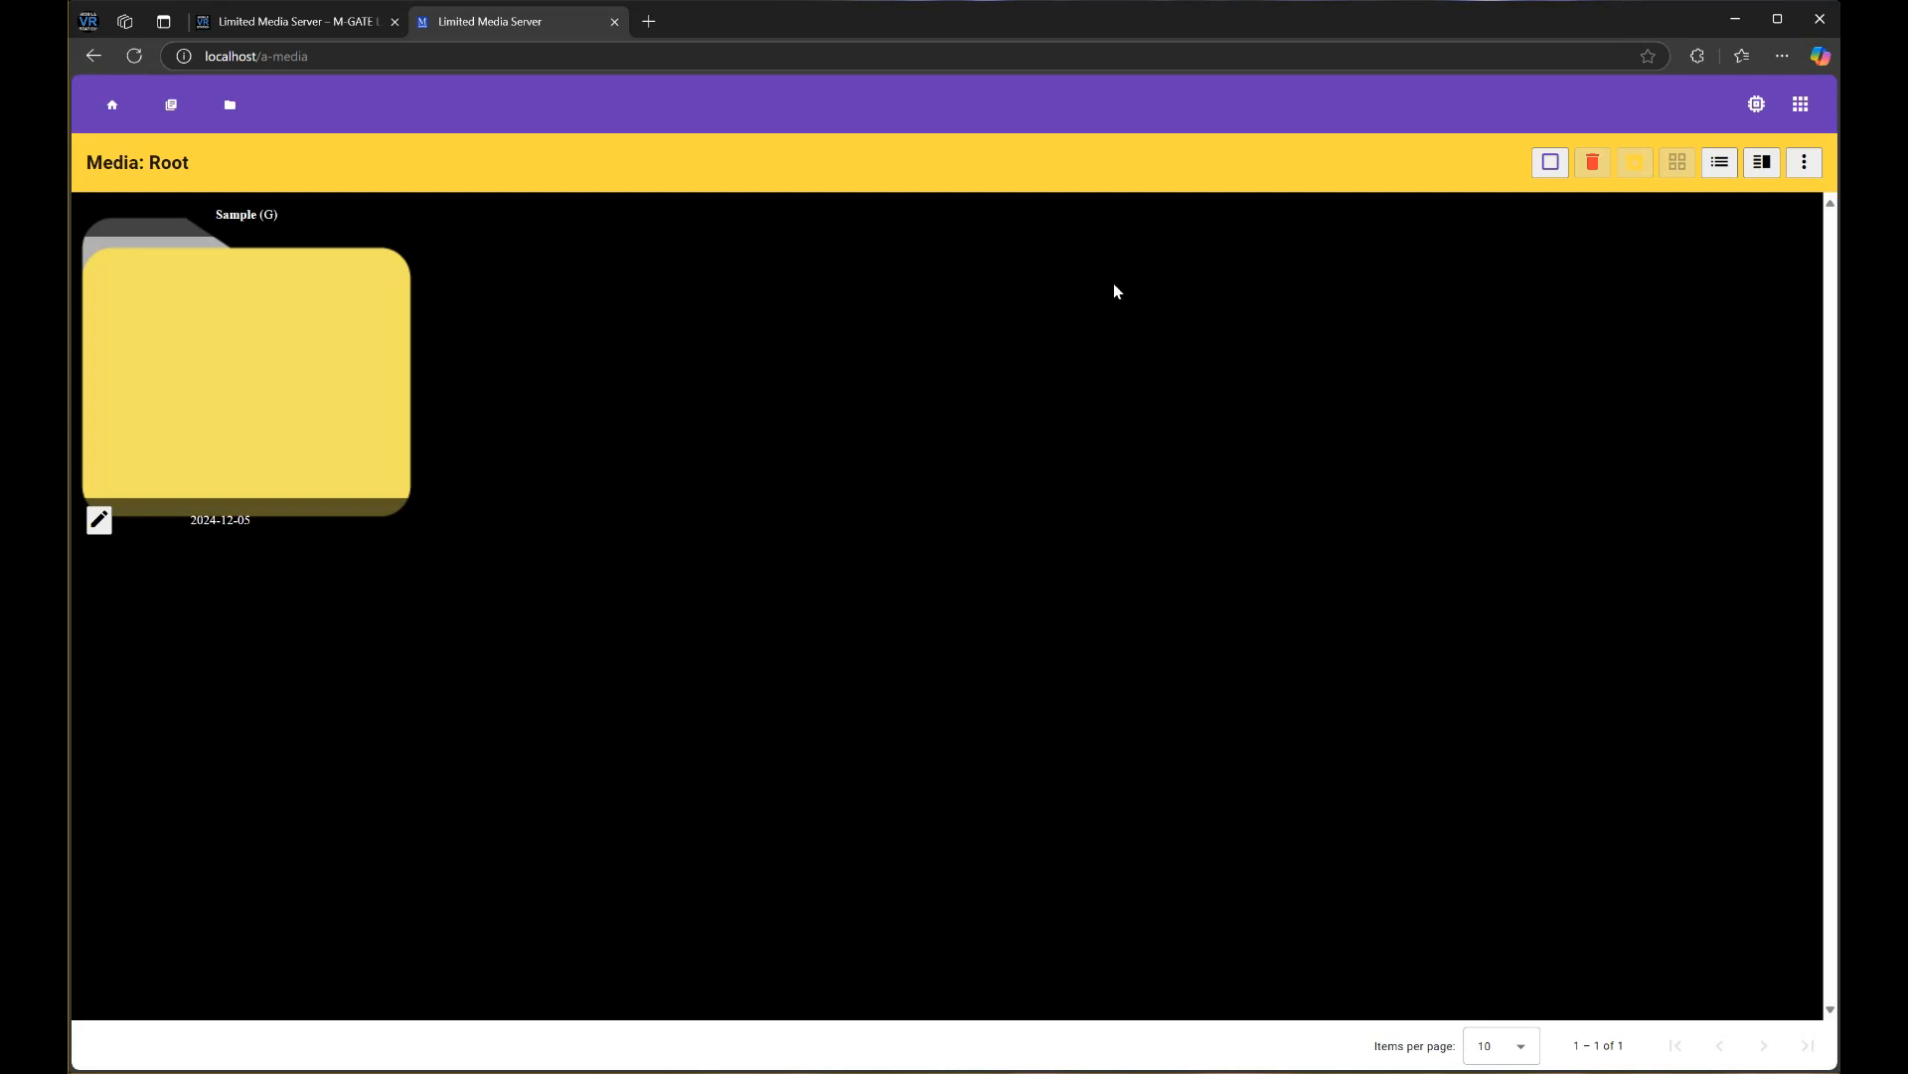
Create a new folder named Sample2 from the ⋮ > New Folder menu
left_click(1807, 173)
left_click(1764, 206)
left_click(976, 263)
type("S")
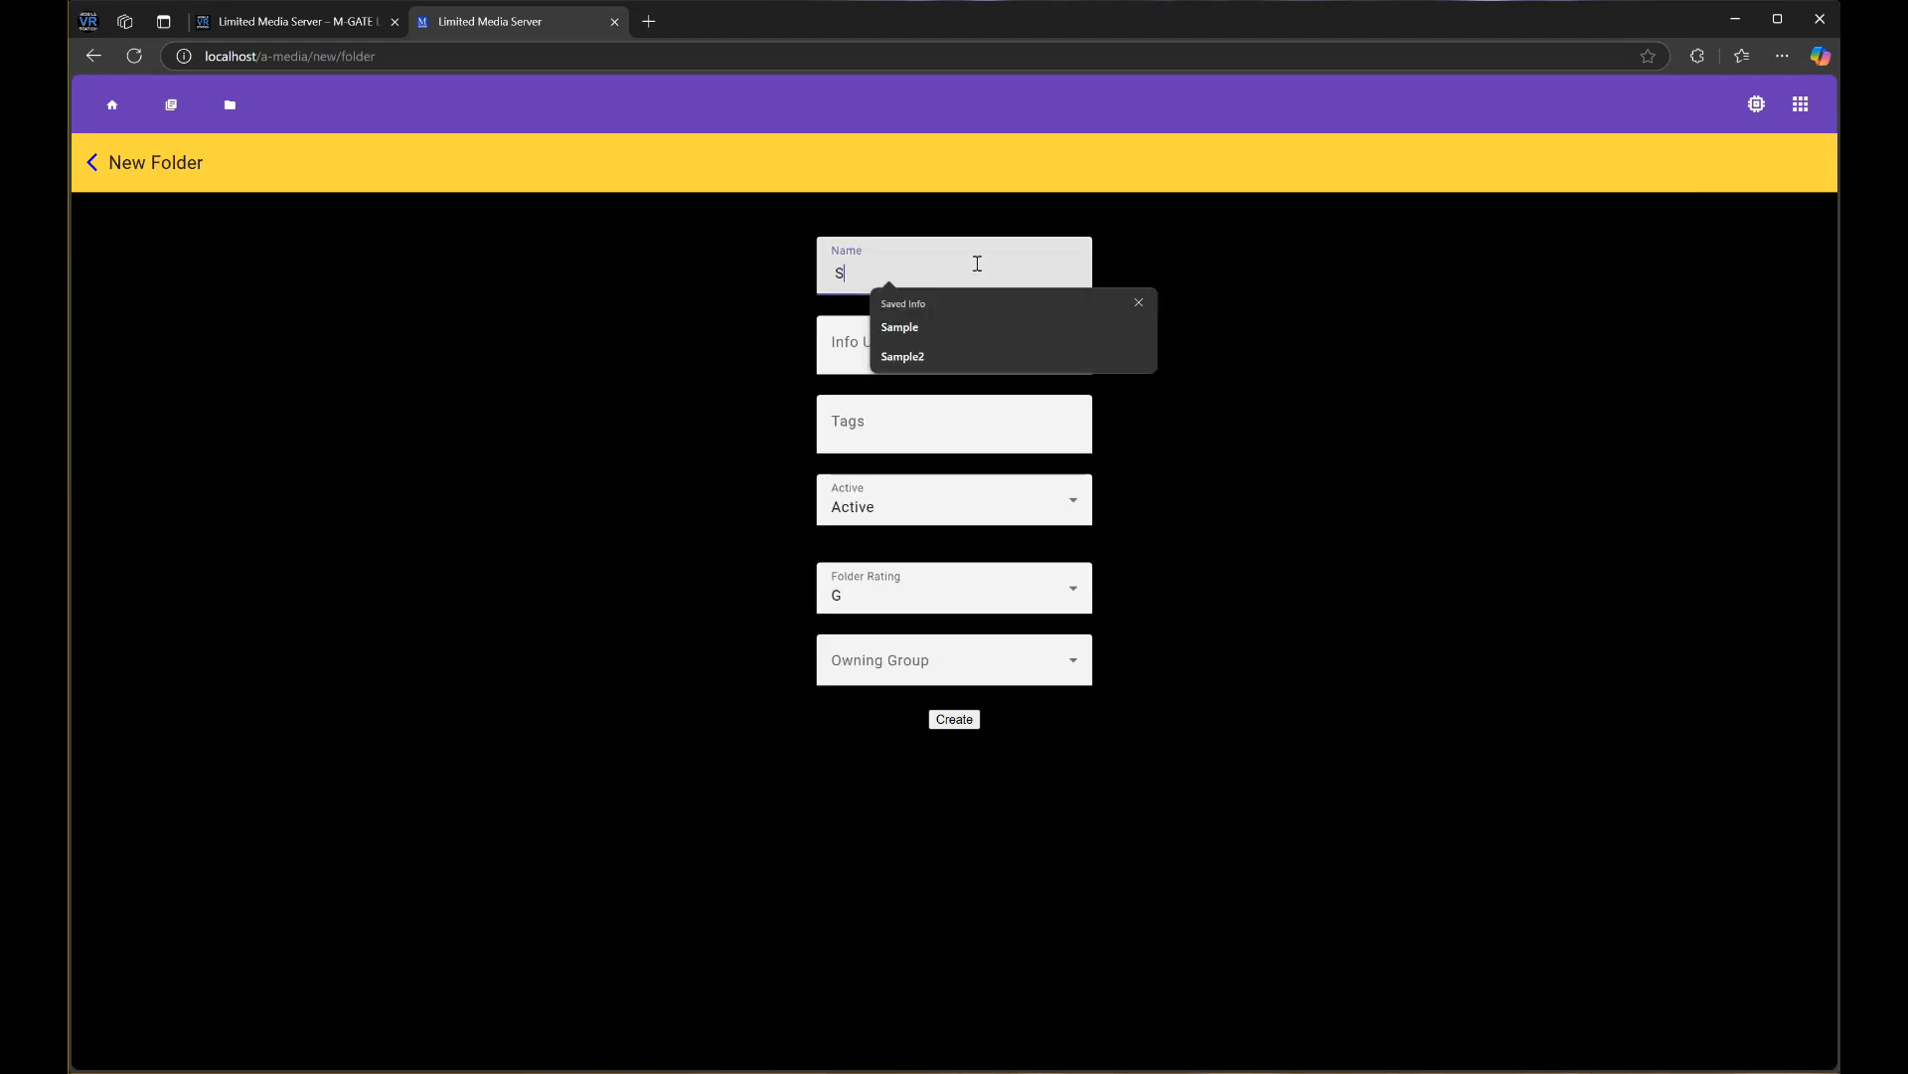
type("ample2")
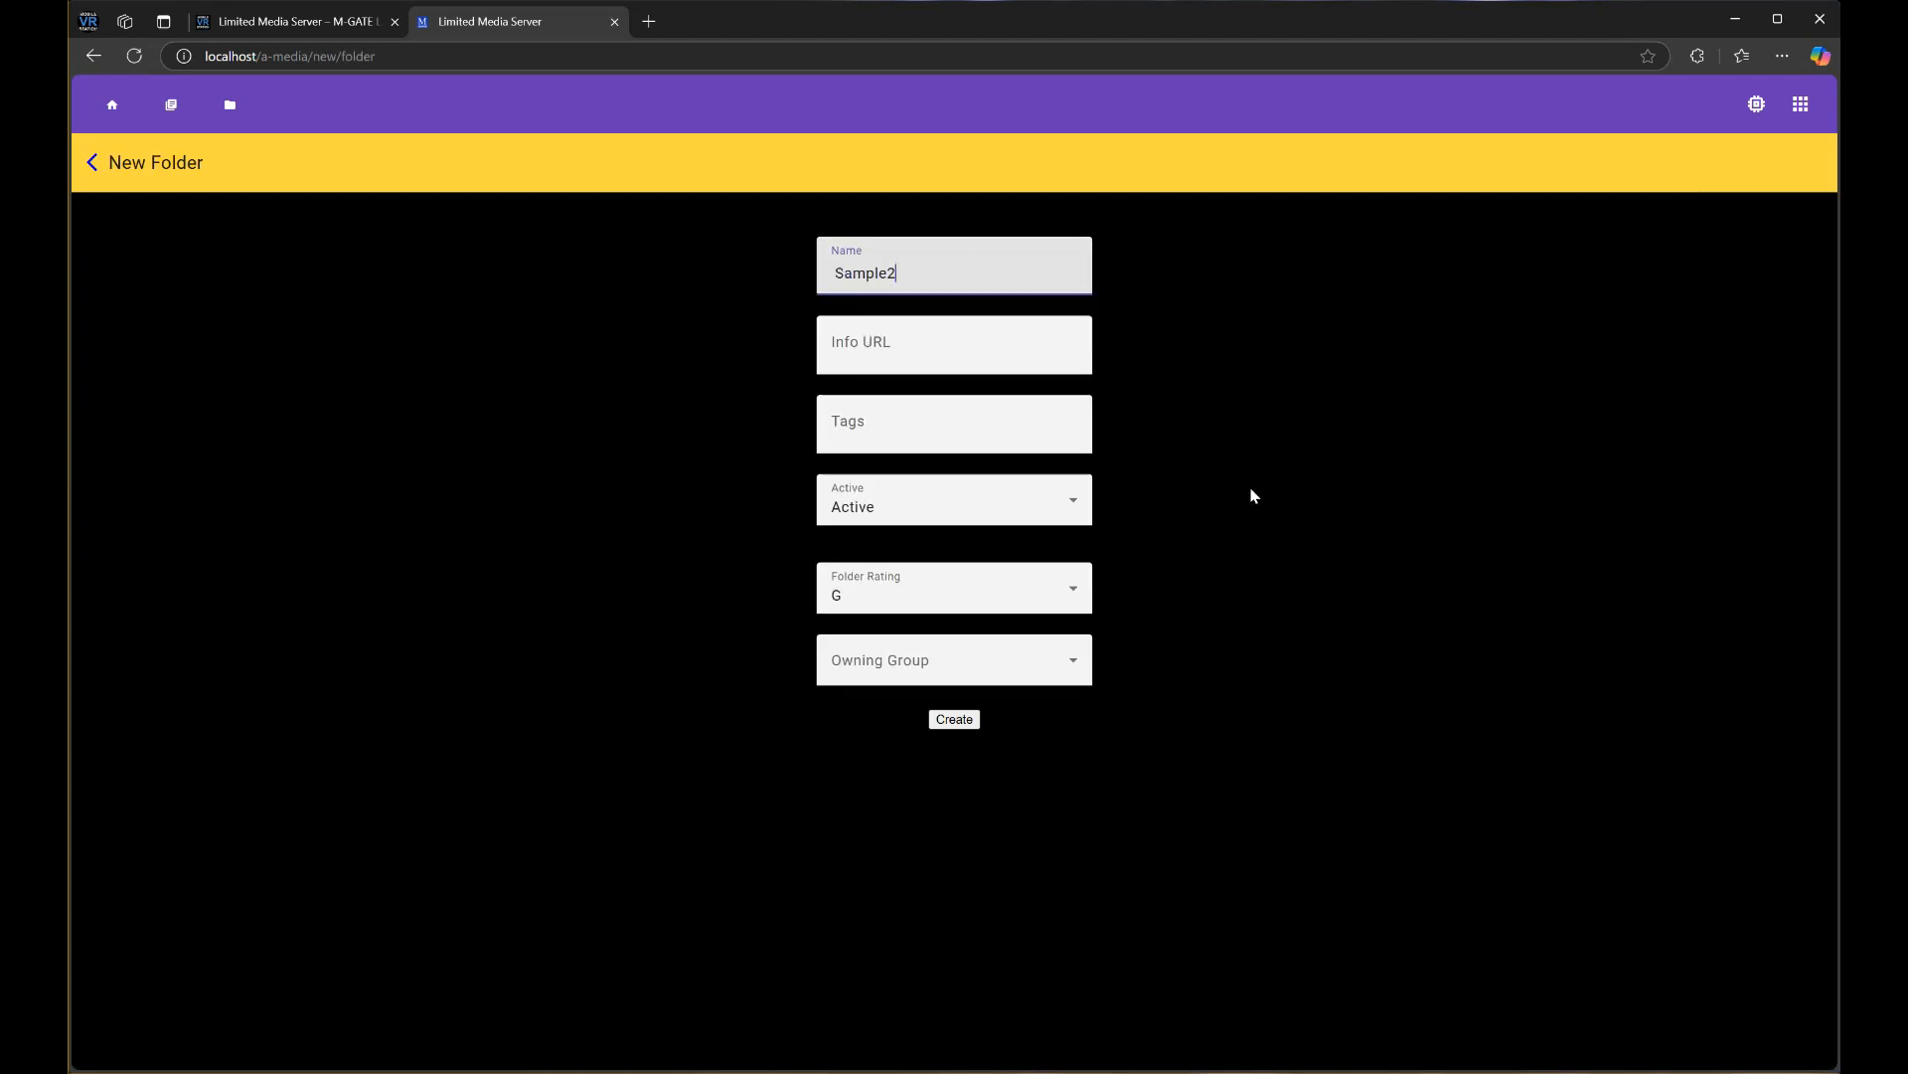
left_click(954, 719)
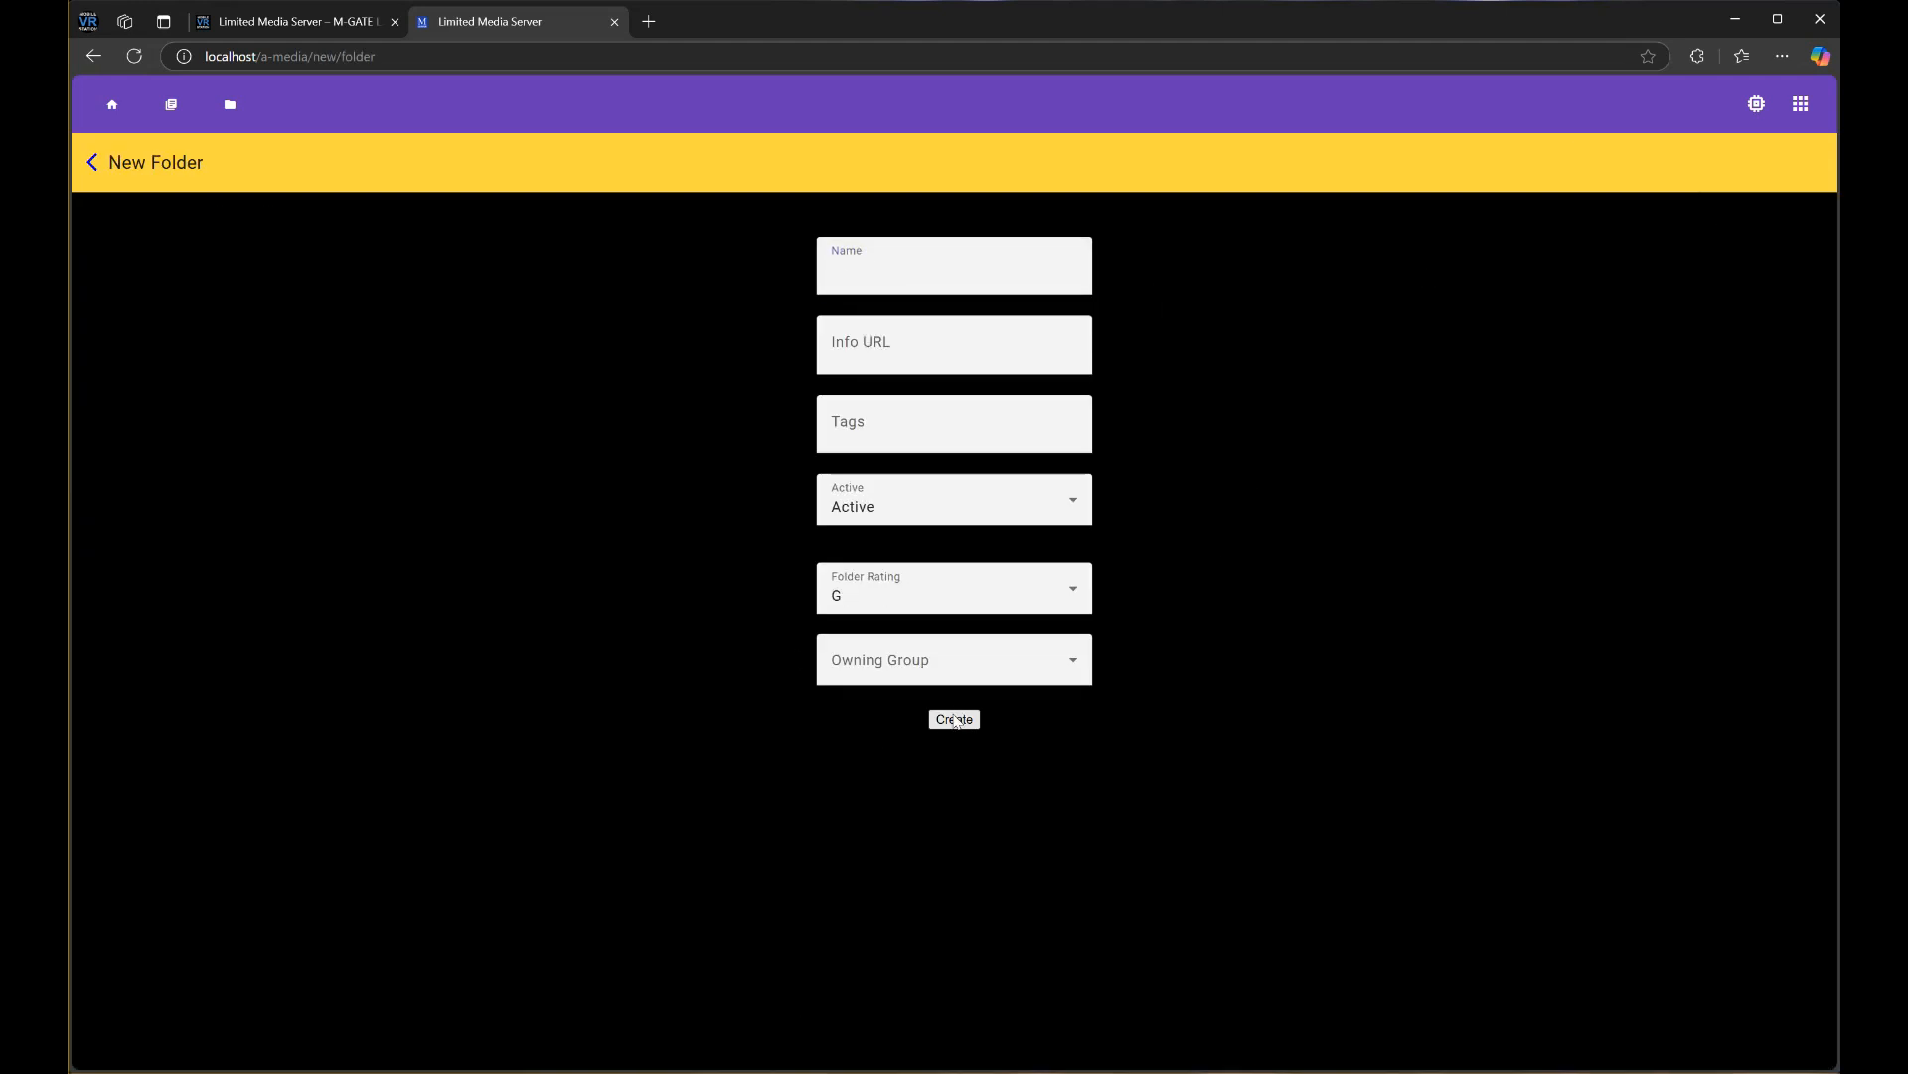
Back at Root, check the Sample and Sample2 folders, then return to Root
left_click(90, 163)
left_click(301, 330)
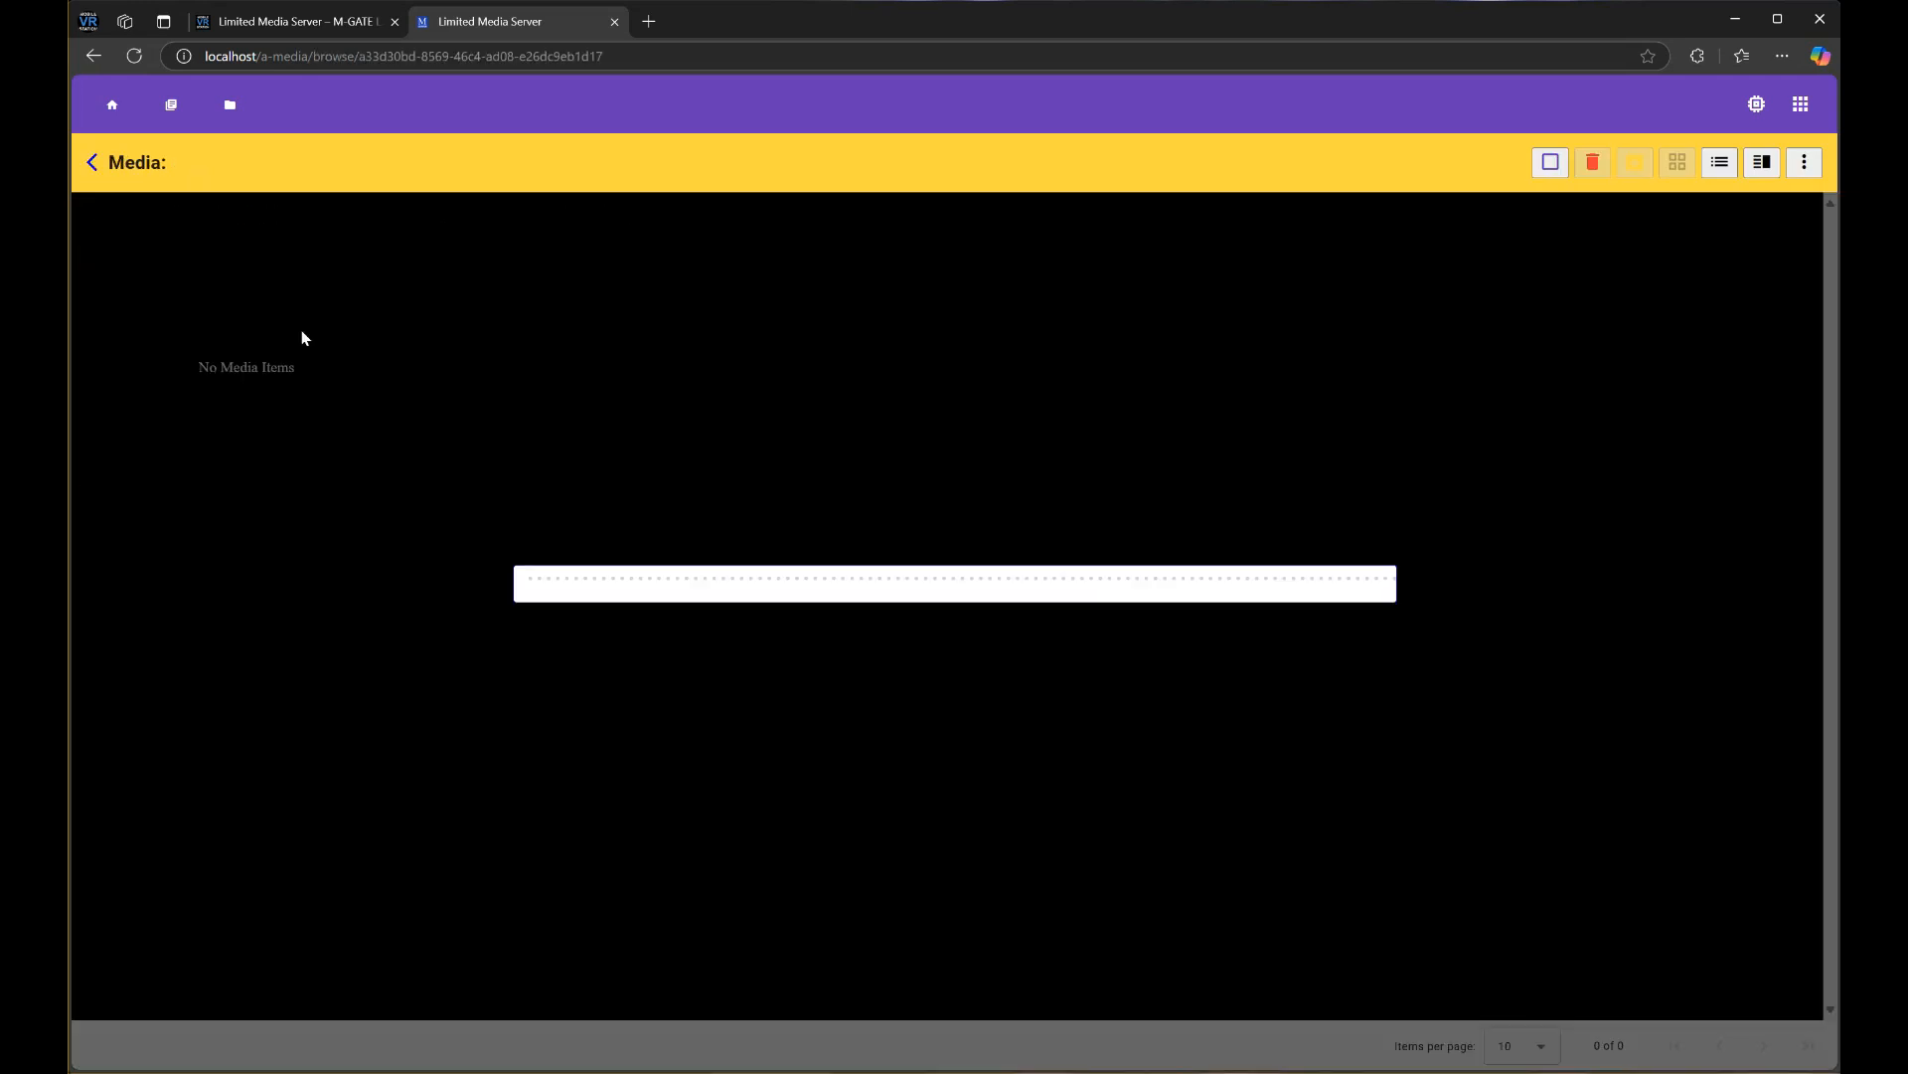
left_click(90, 165)
left_click(506, 350)
left_click(90, 163)
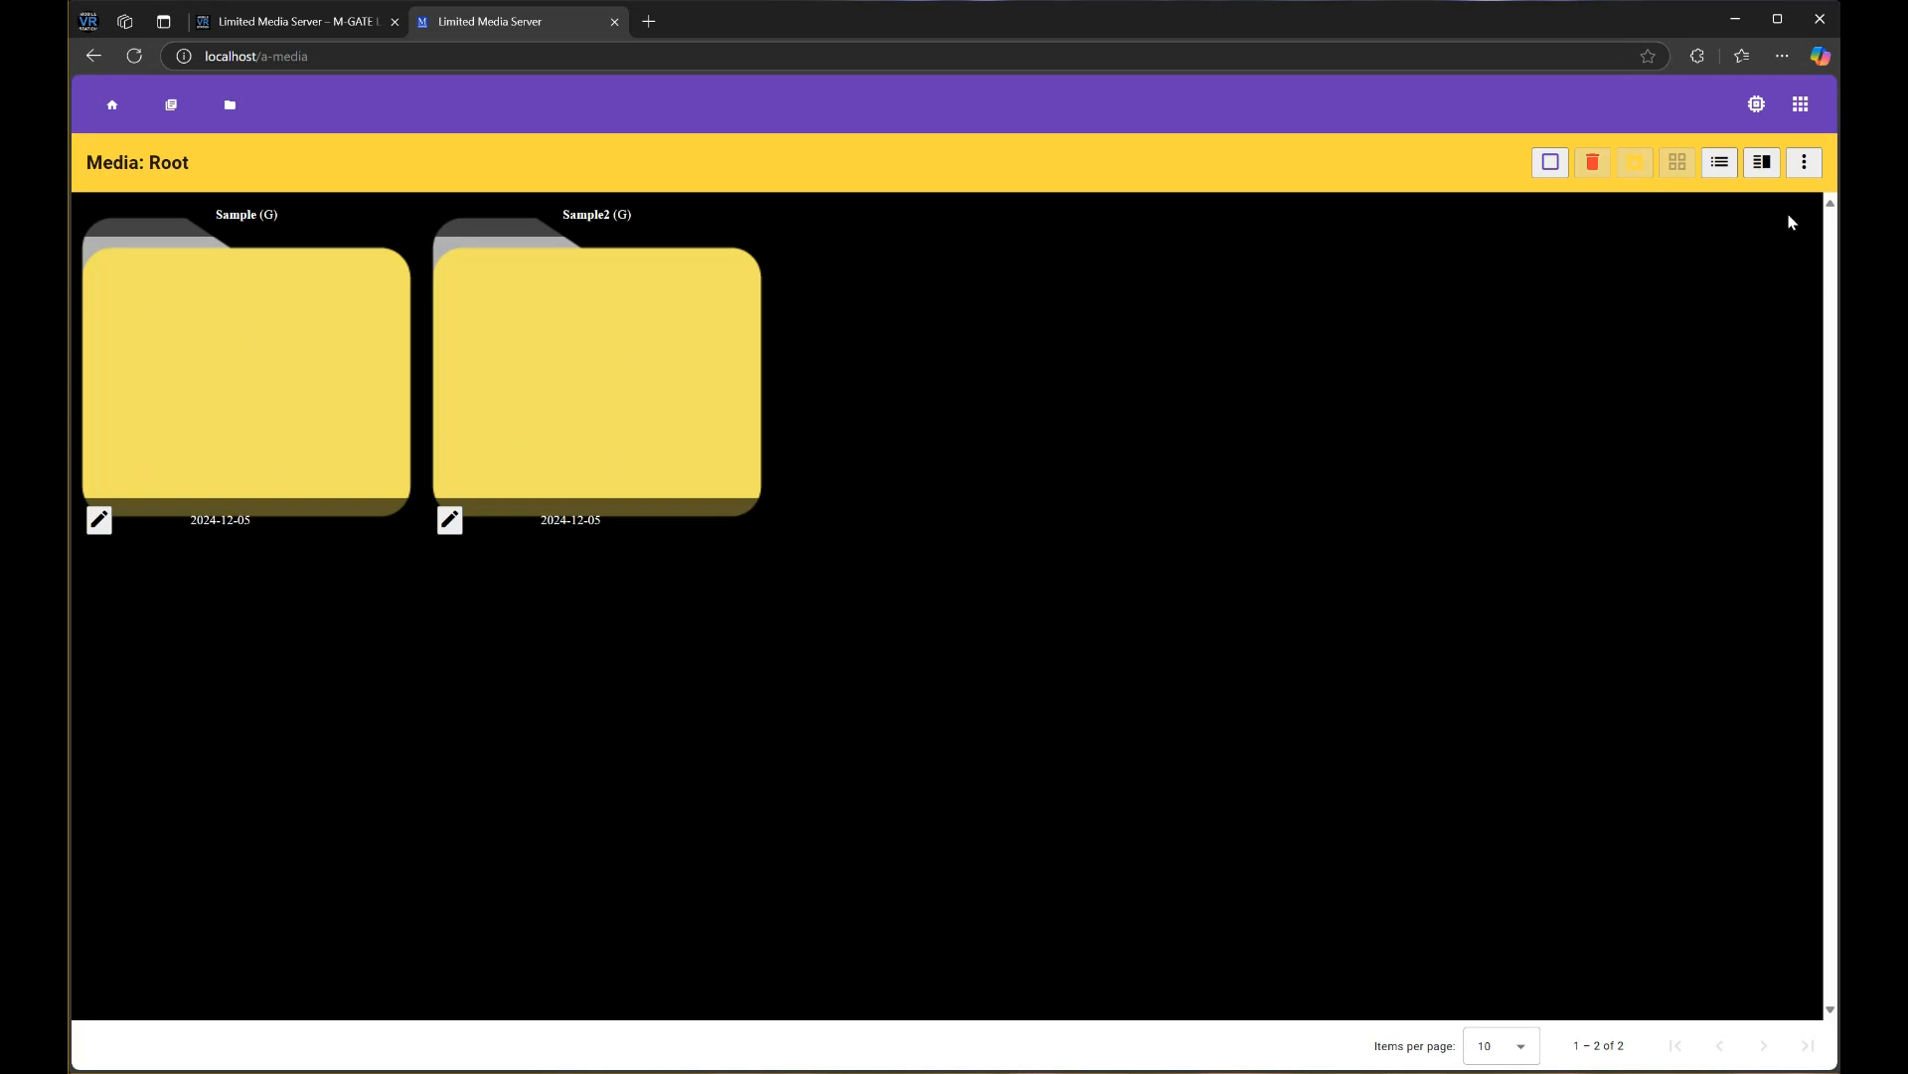
Switch to split view with Sample on the left and Sample2 on the right
left_click(1760, 167)
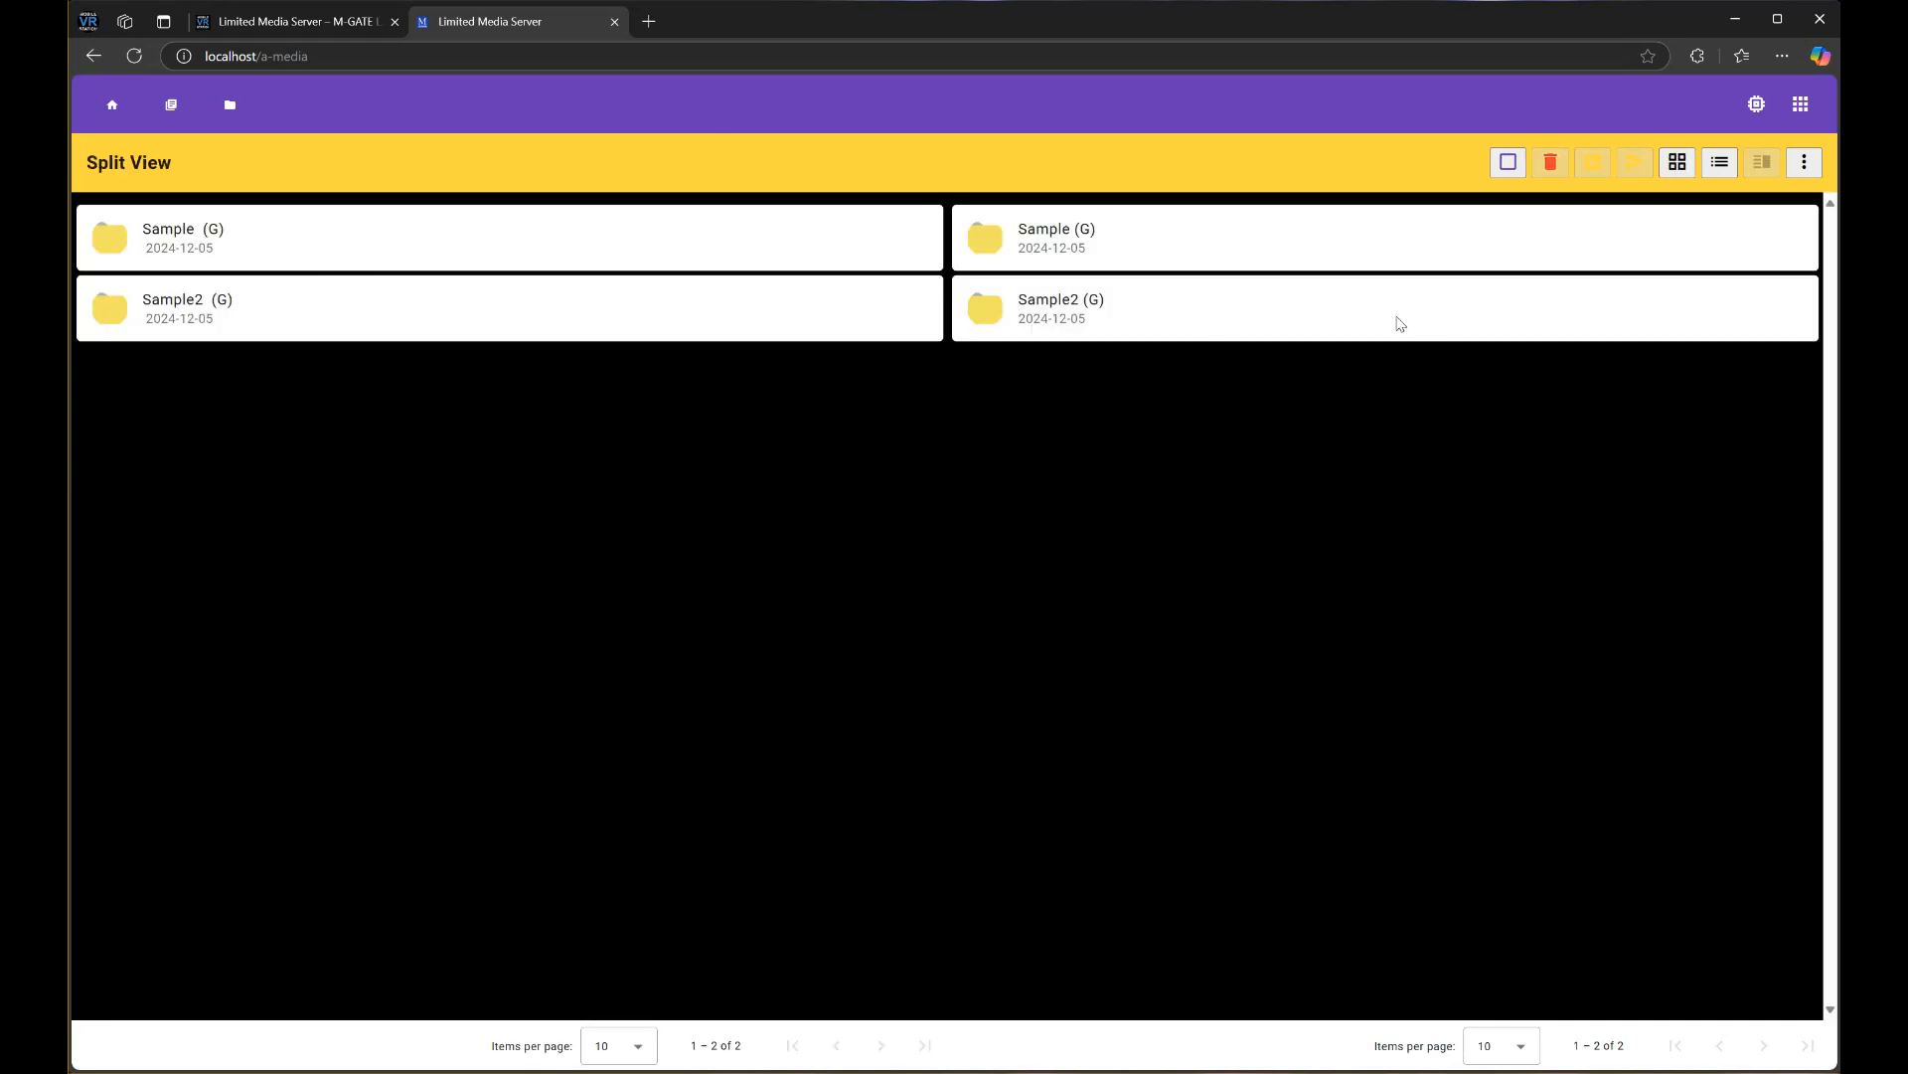
left_click(308, 235)
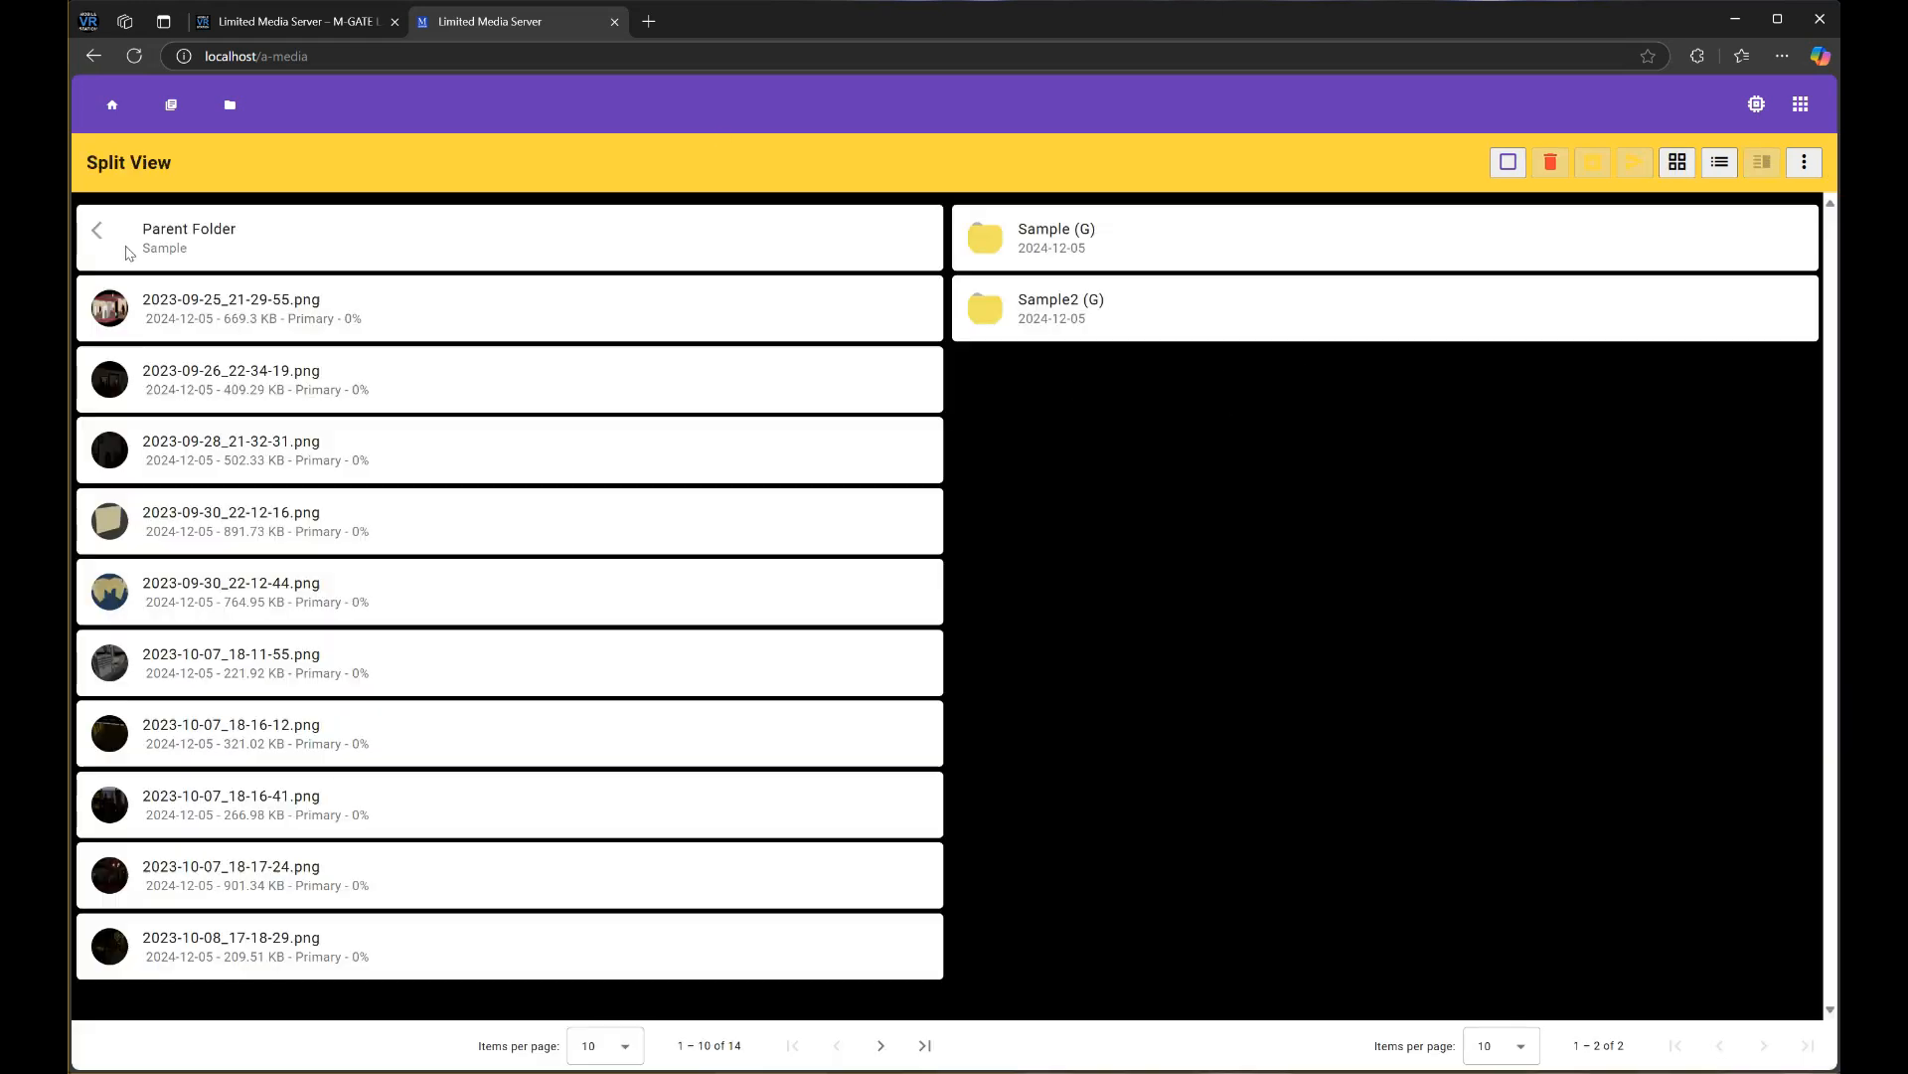
left_click(1095, 290)
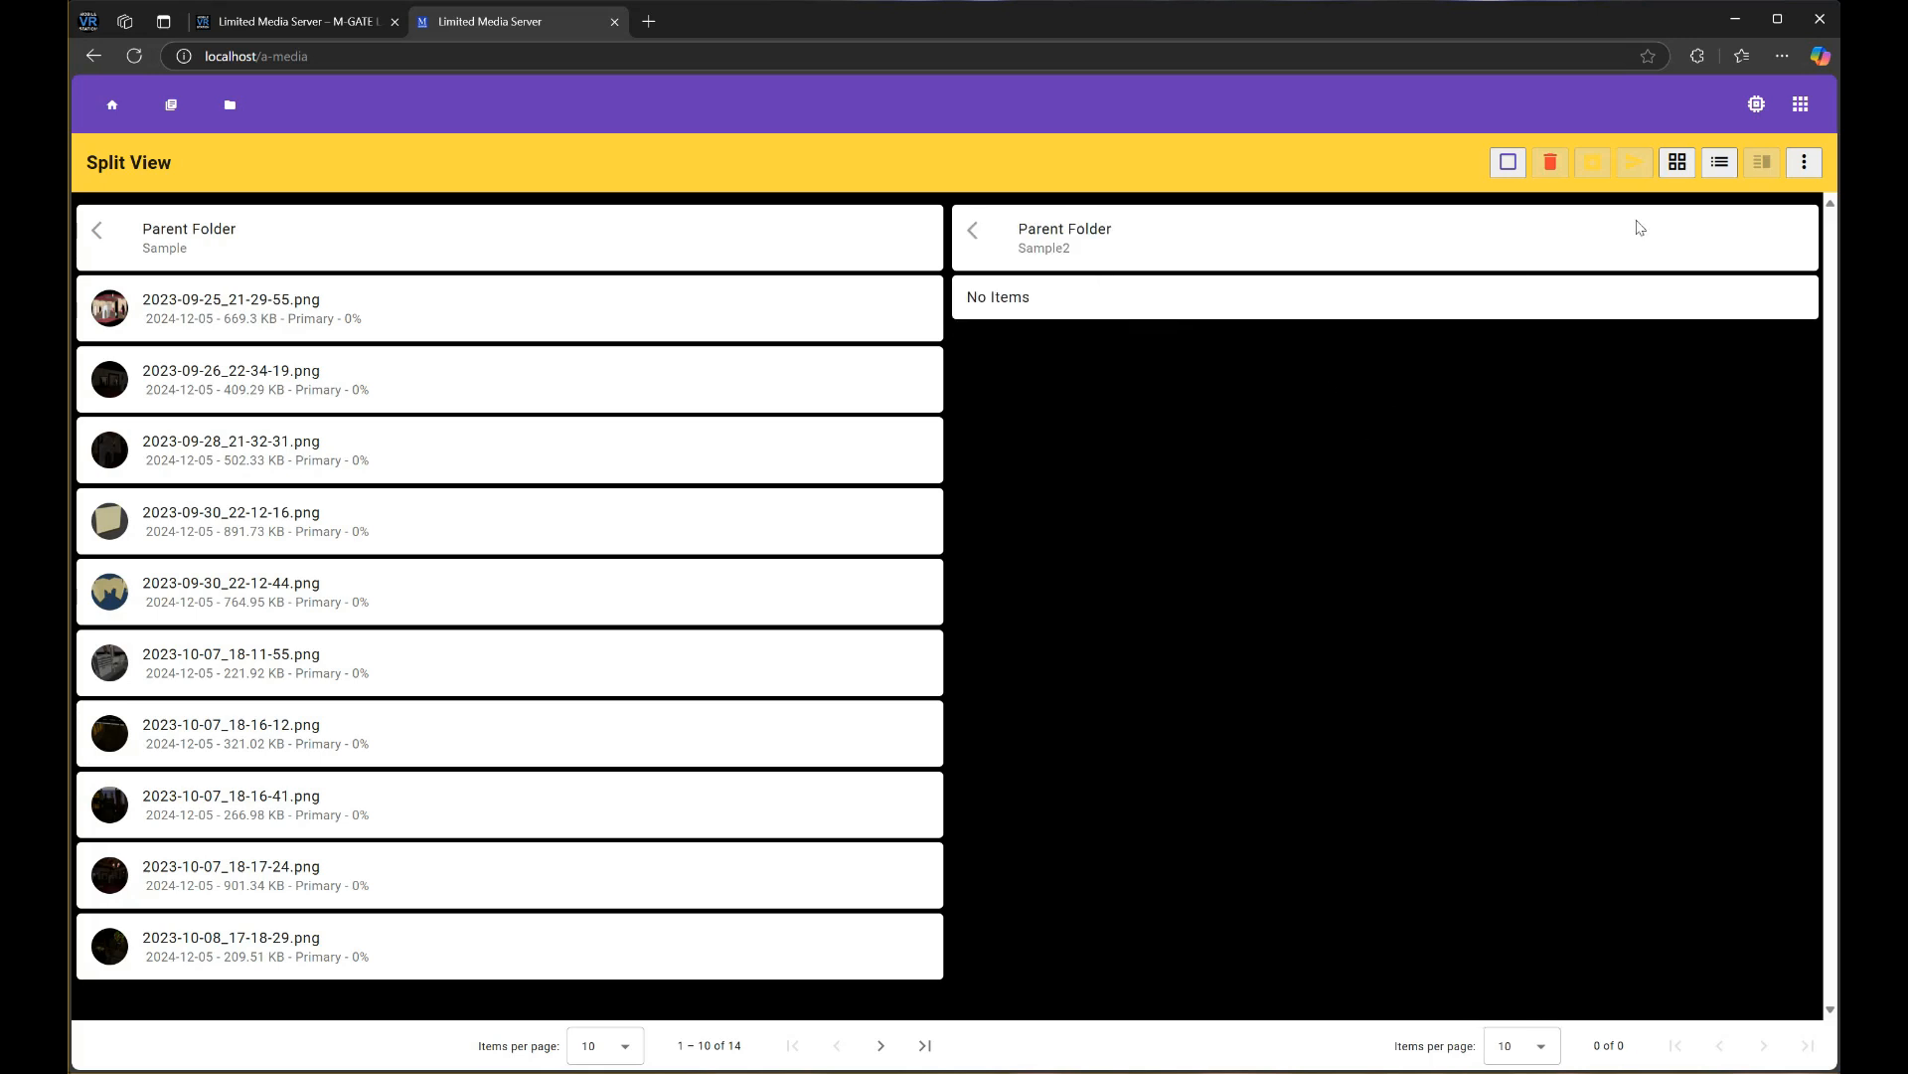
Move the five September images, 2023-09-25_21-29-55.png to 2023-09-30_22-12-44.png, into Sample2
left_click(1508, 164)
left_click(314, 303)
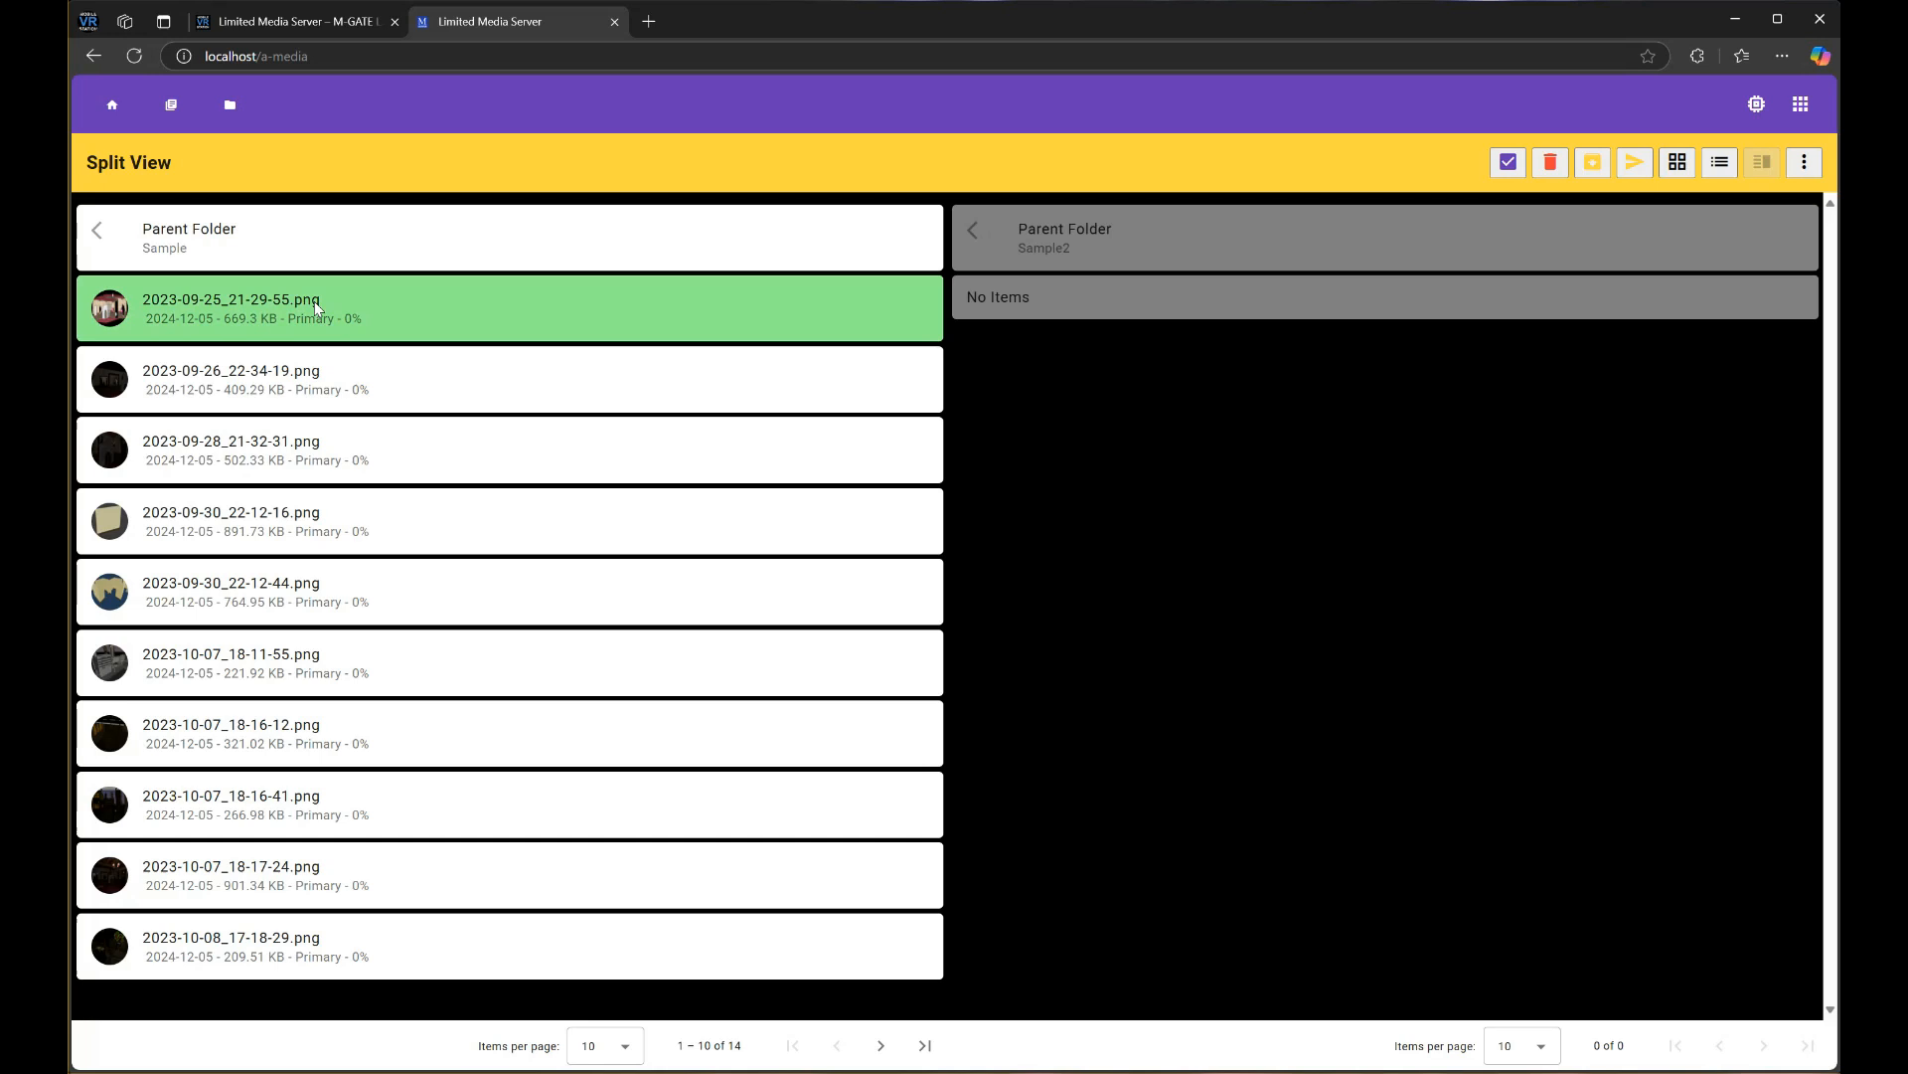
left_click(310, 378)
left_click(302, 473)
left_click(290, 527)
left_click(273, 597)
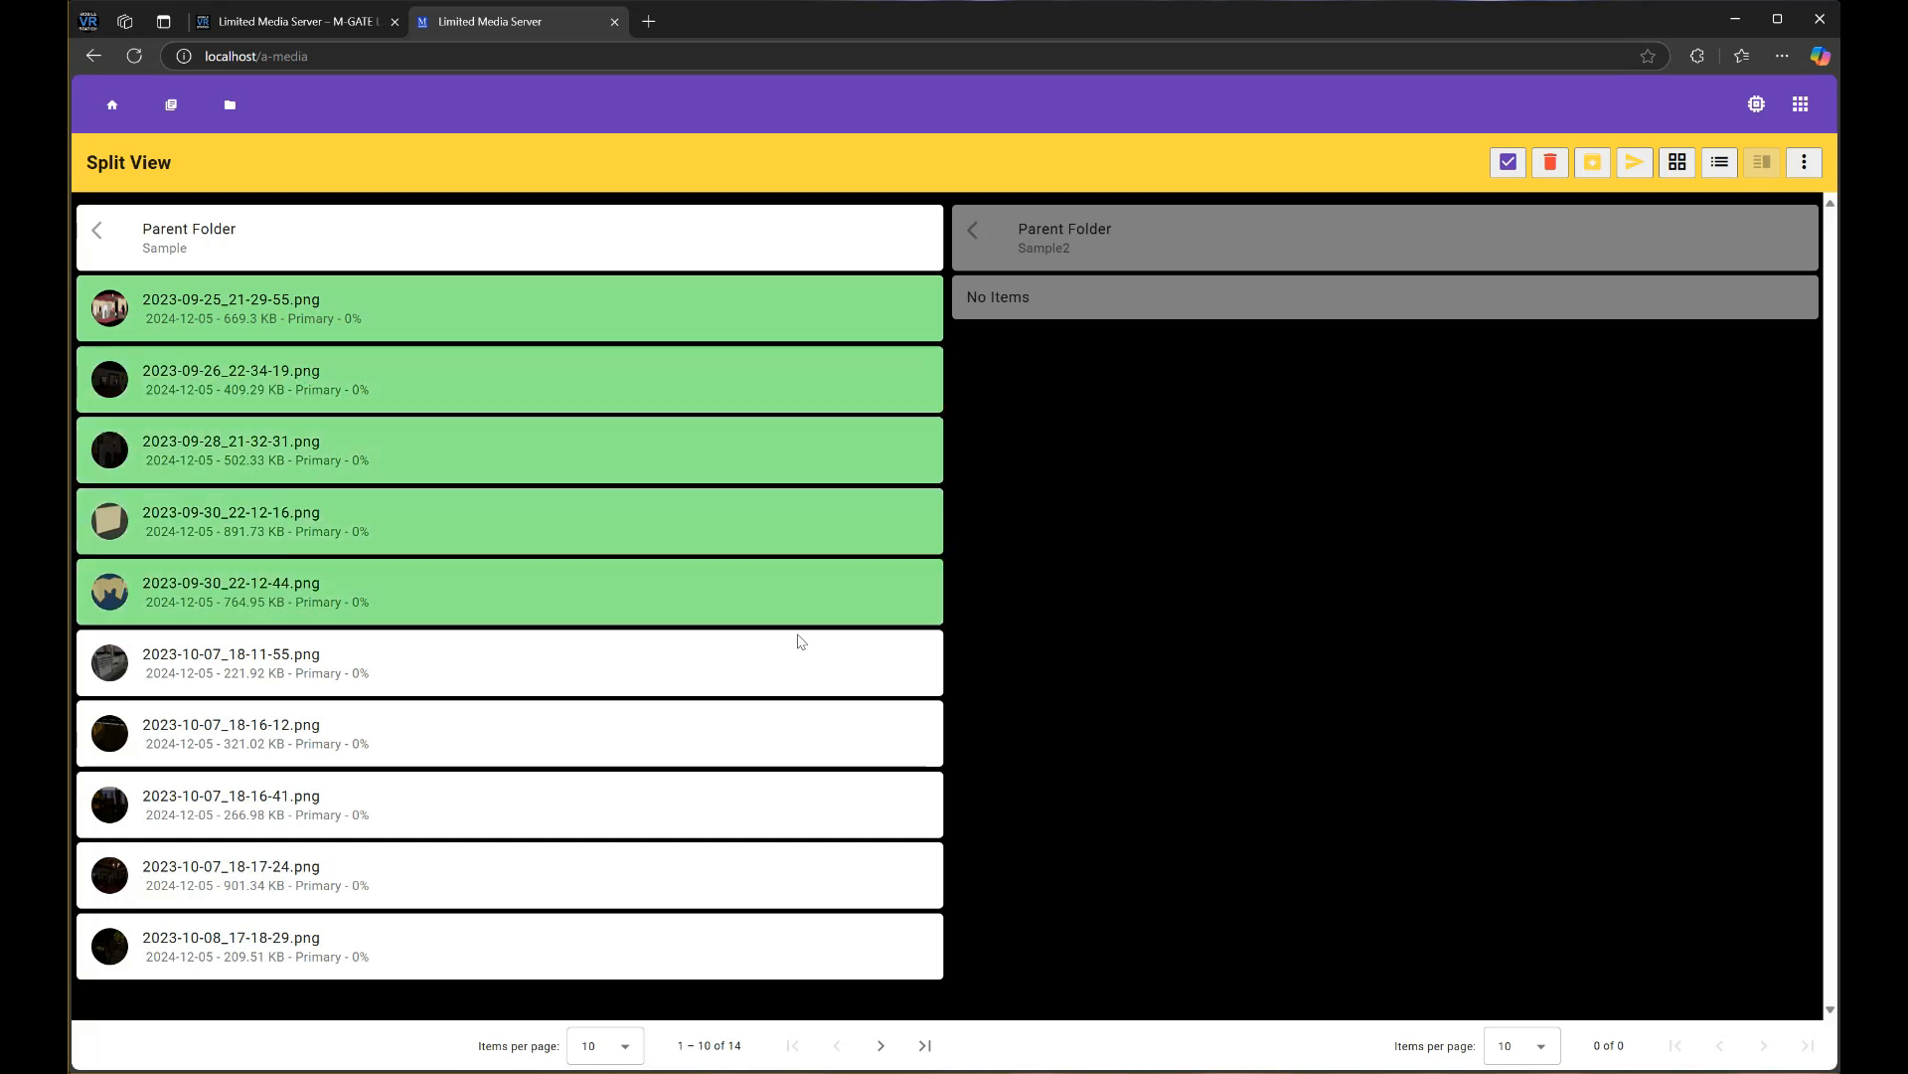
left_click(1642, 165)
left_click(1043, 157)
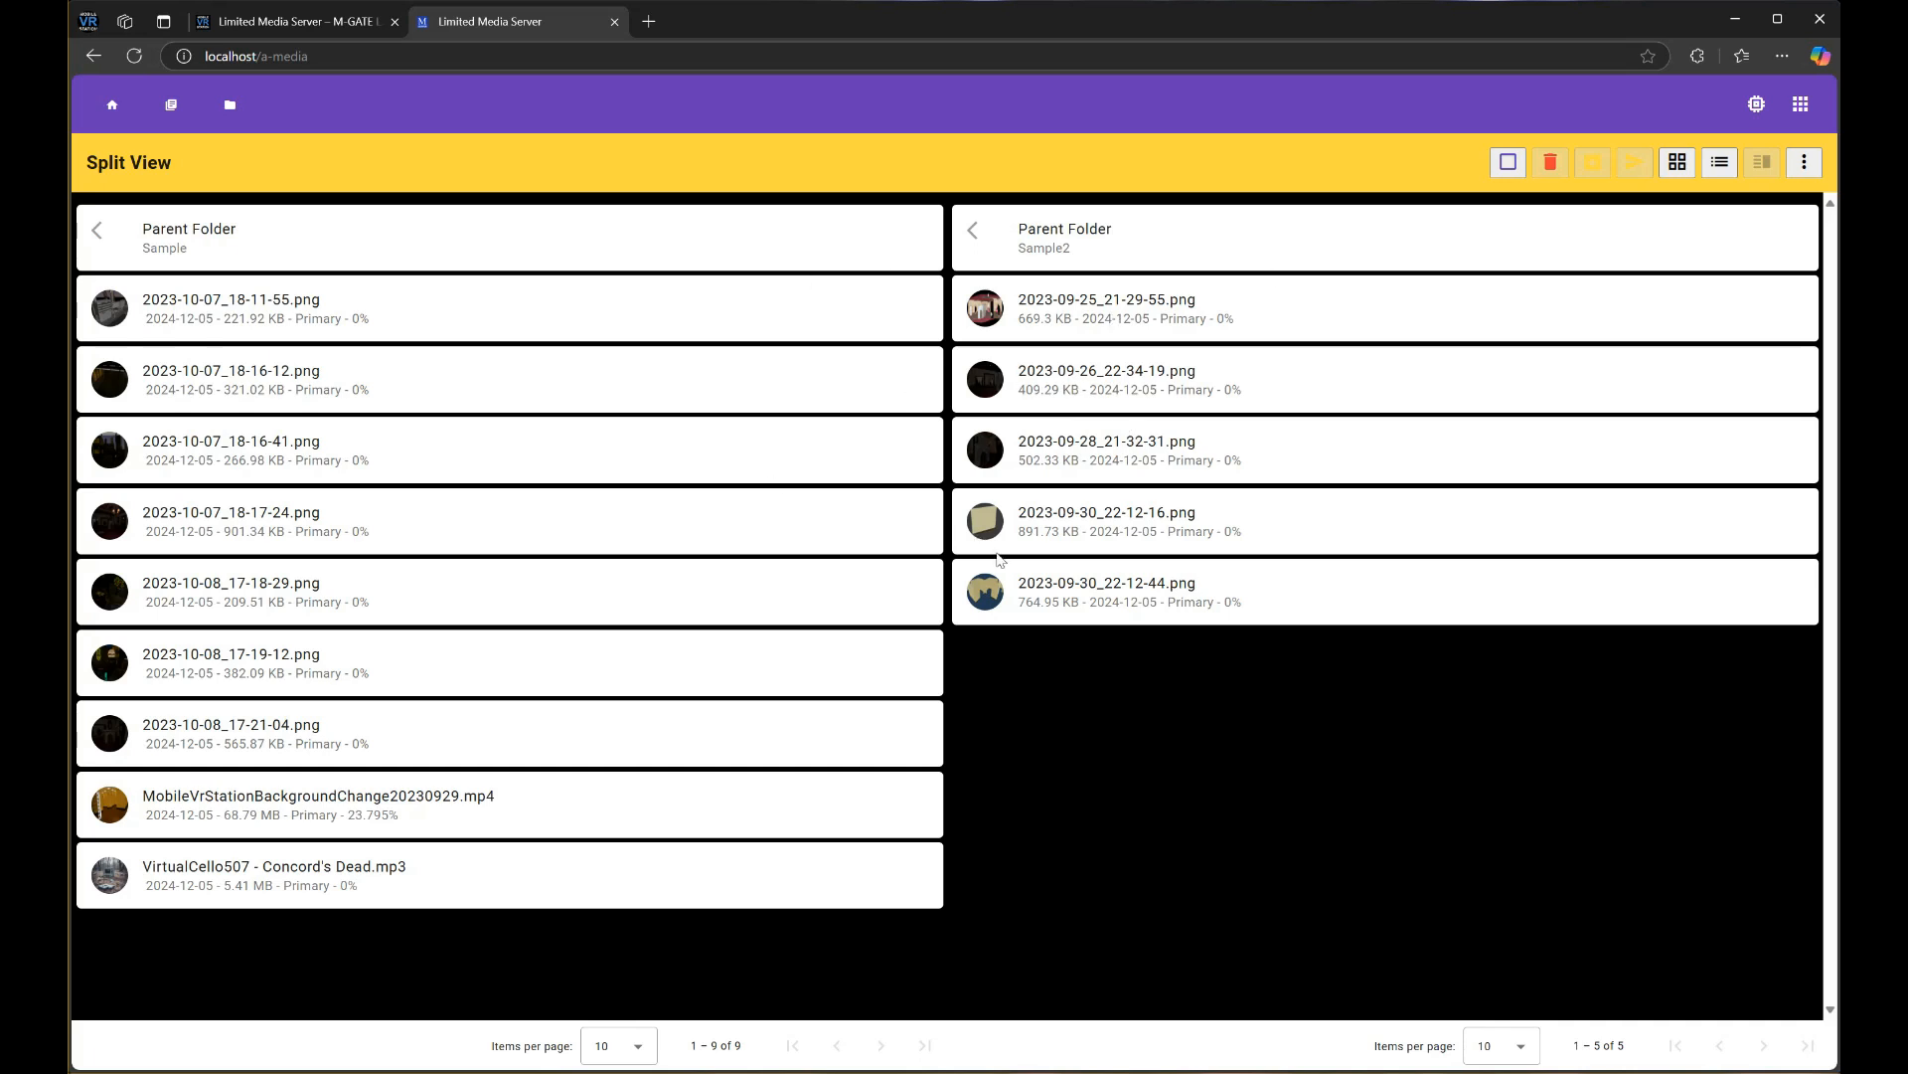
Move MobileVrStationBackgroundChange20230929.mp4 from Sample into Sample2
left_click(1508, 162)
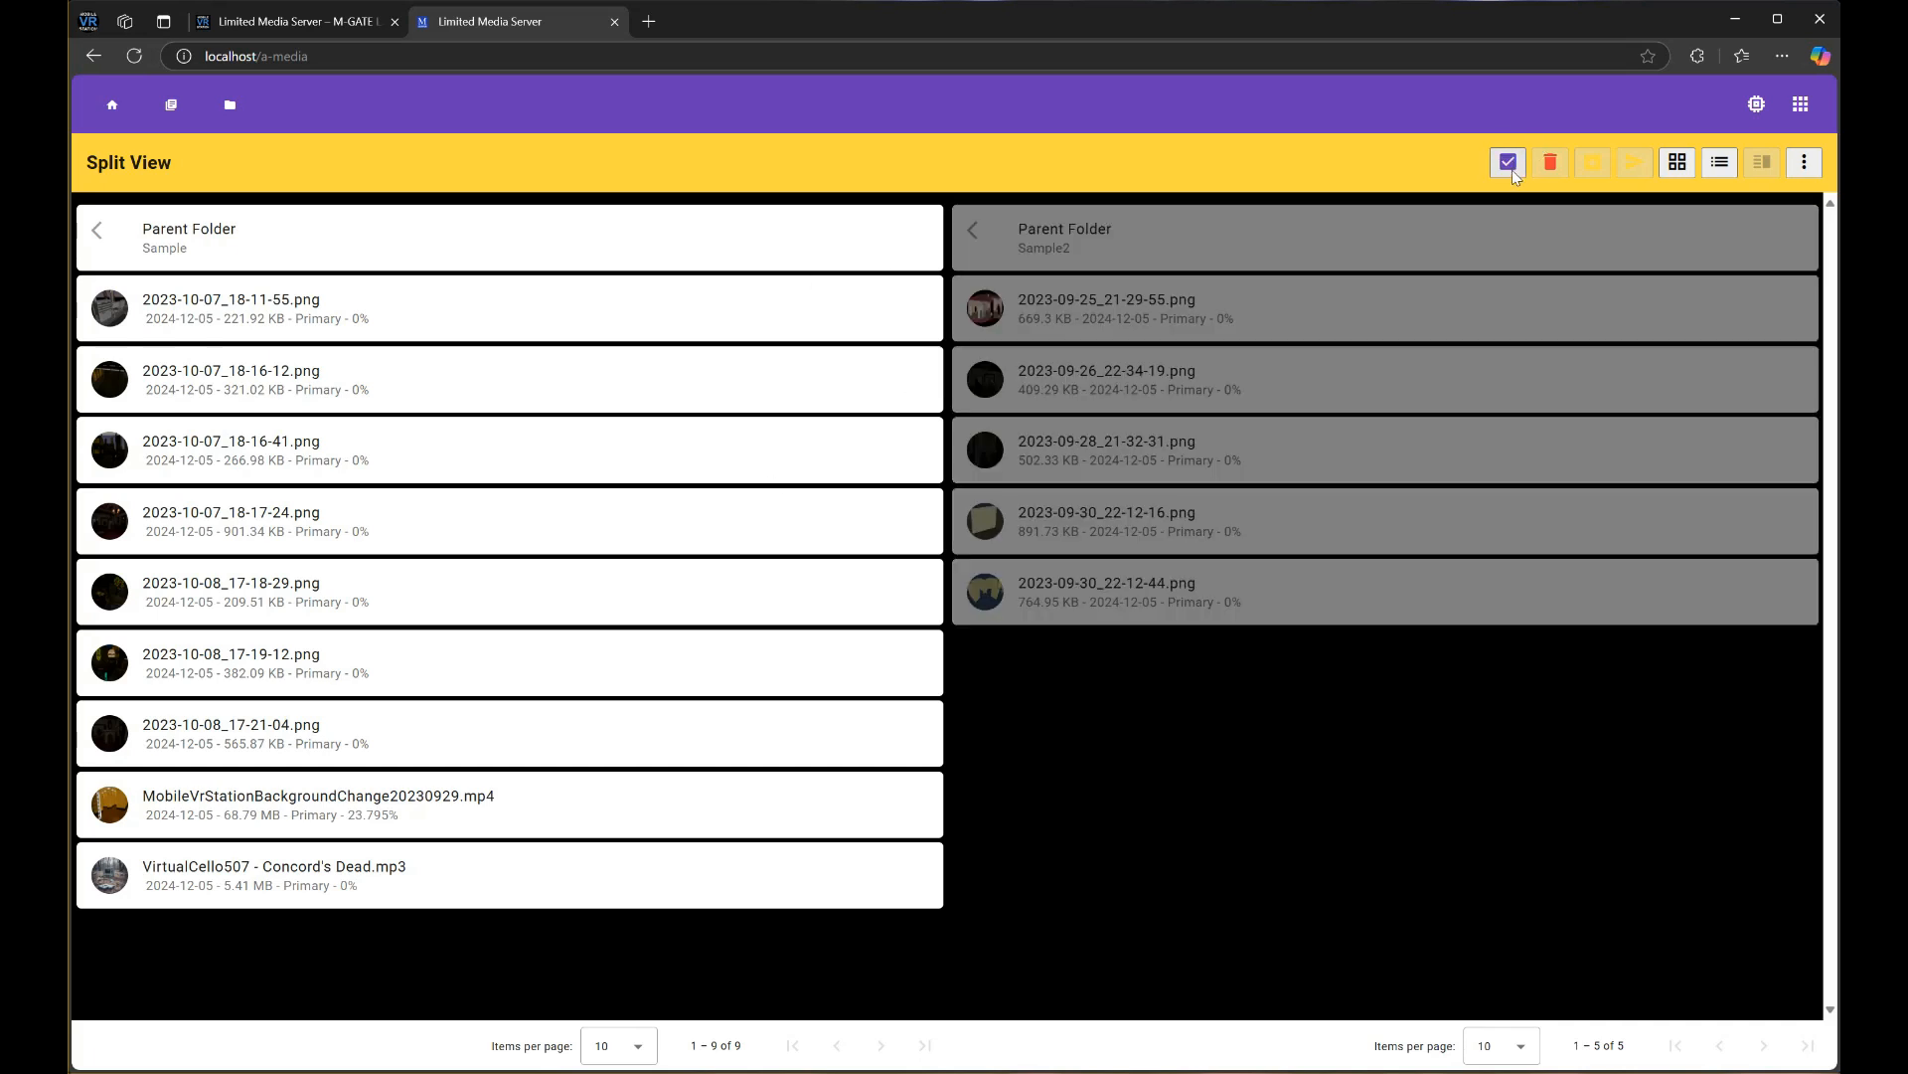
left_click(307, 811)
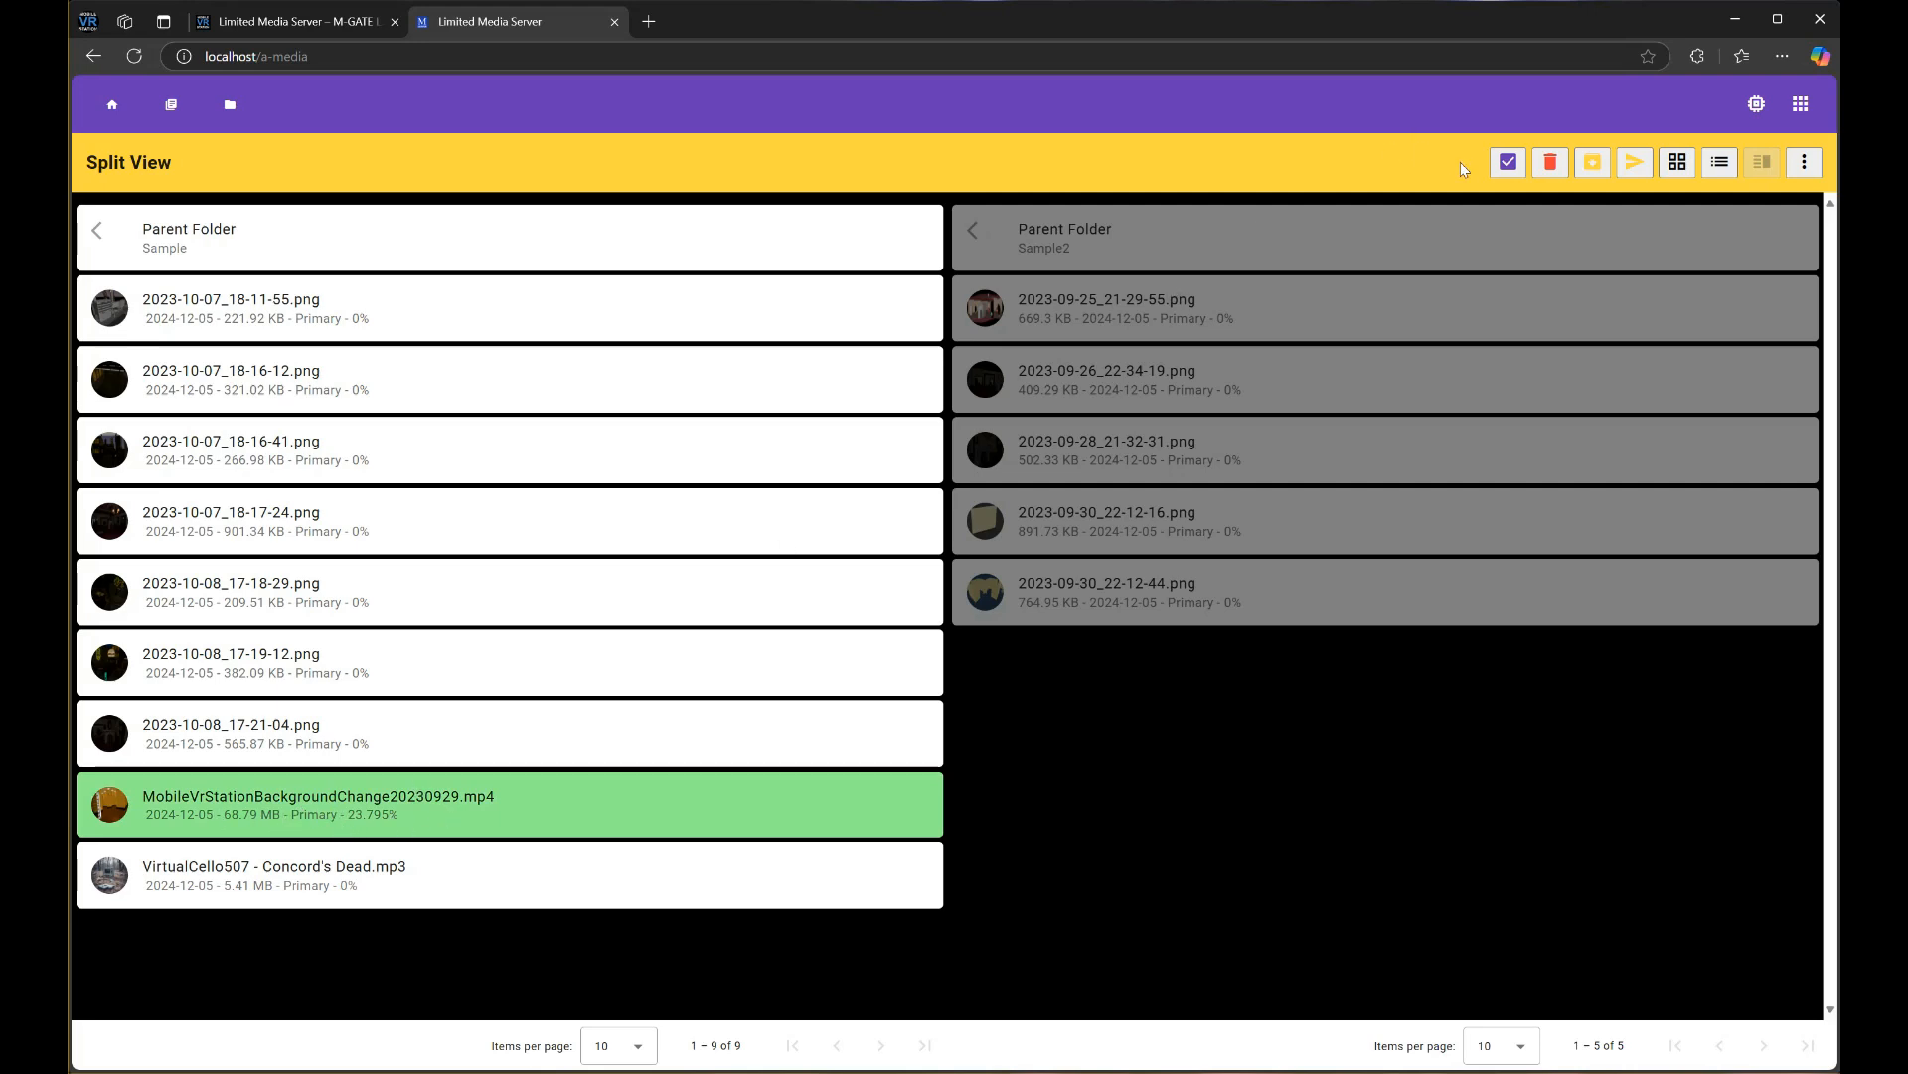
left_click(1635, 162)
left_click(1044, 158)
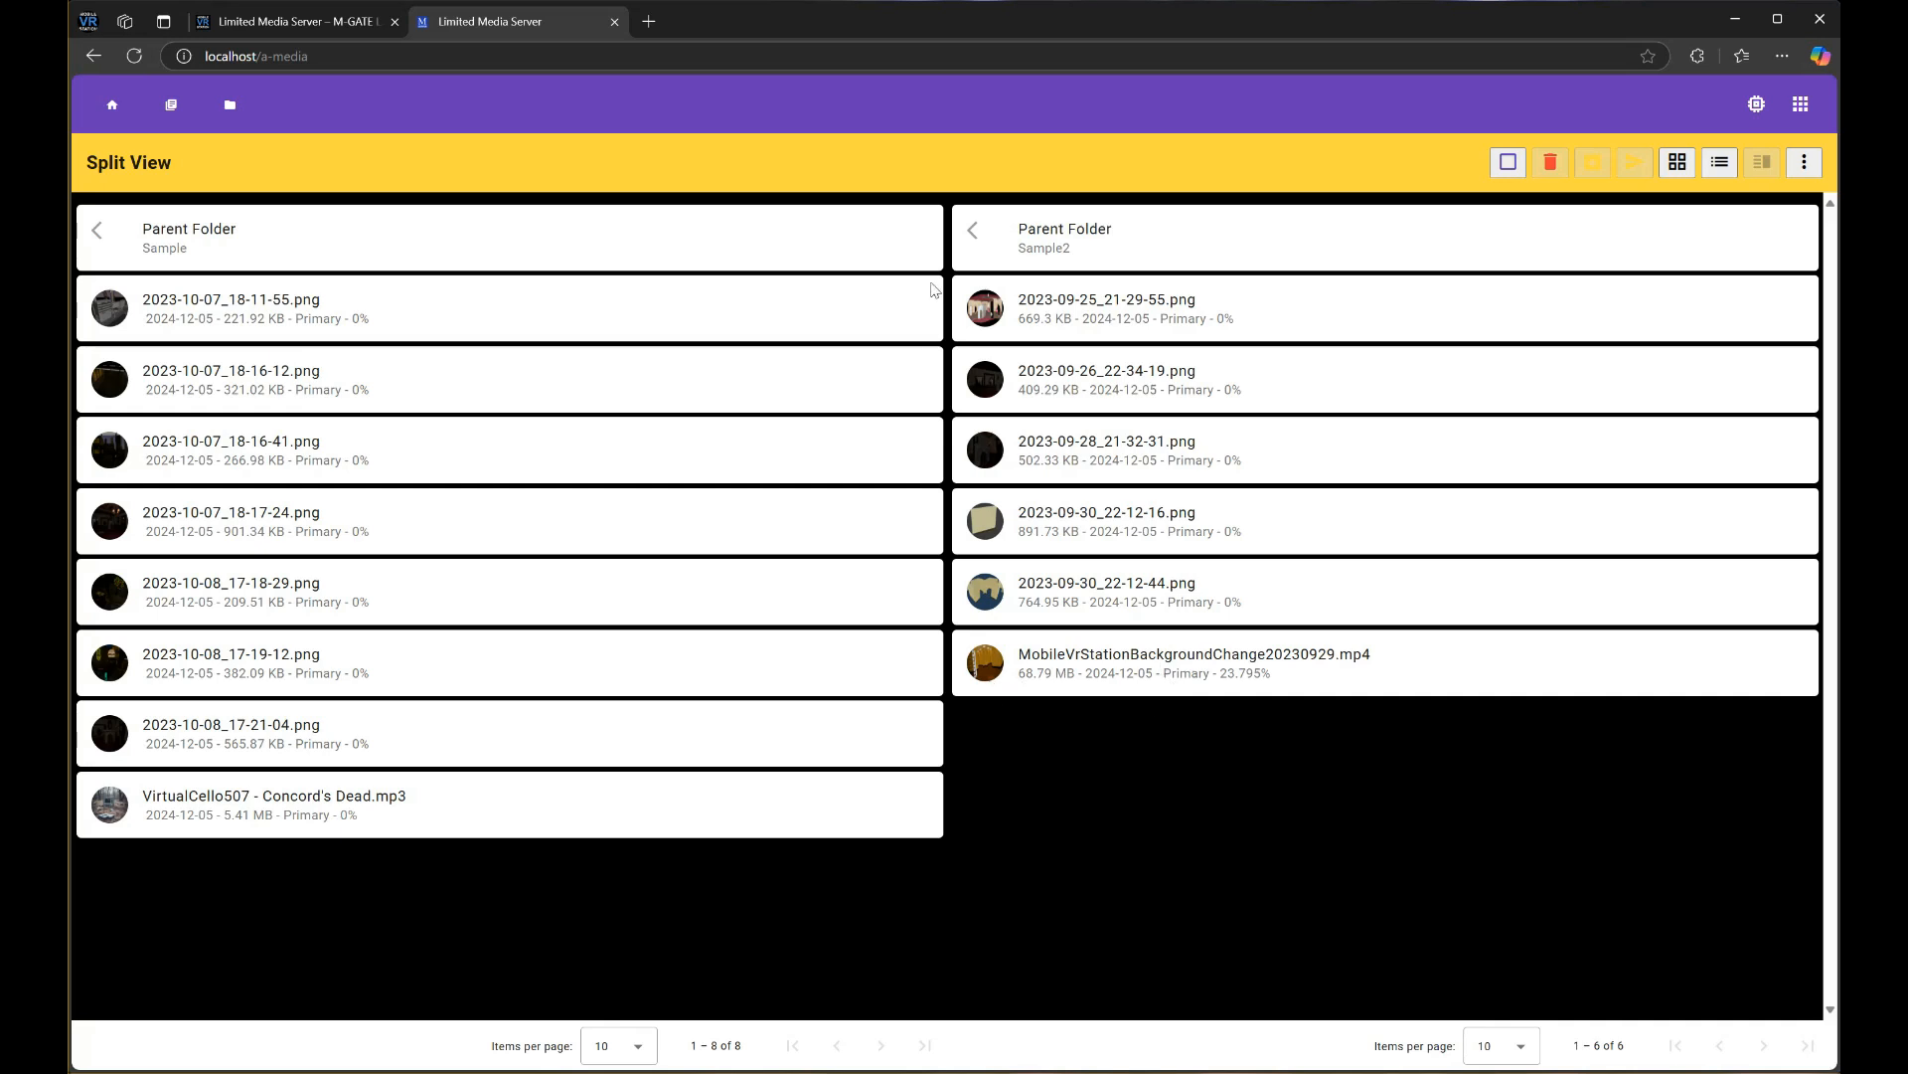
Select the three 2023-10-07 images (18-11-55, 18-16-12, 18-16-41) and start migrating them
left_click(1508, 162)
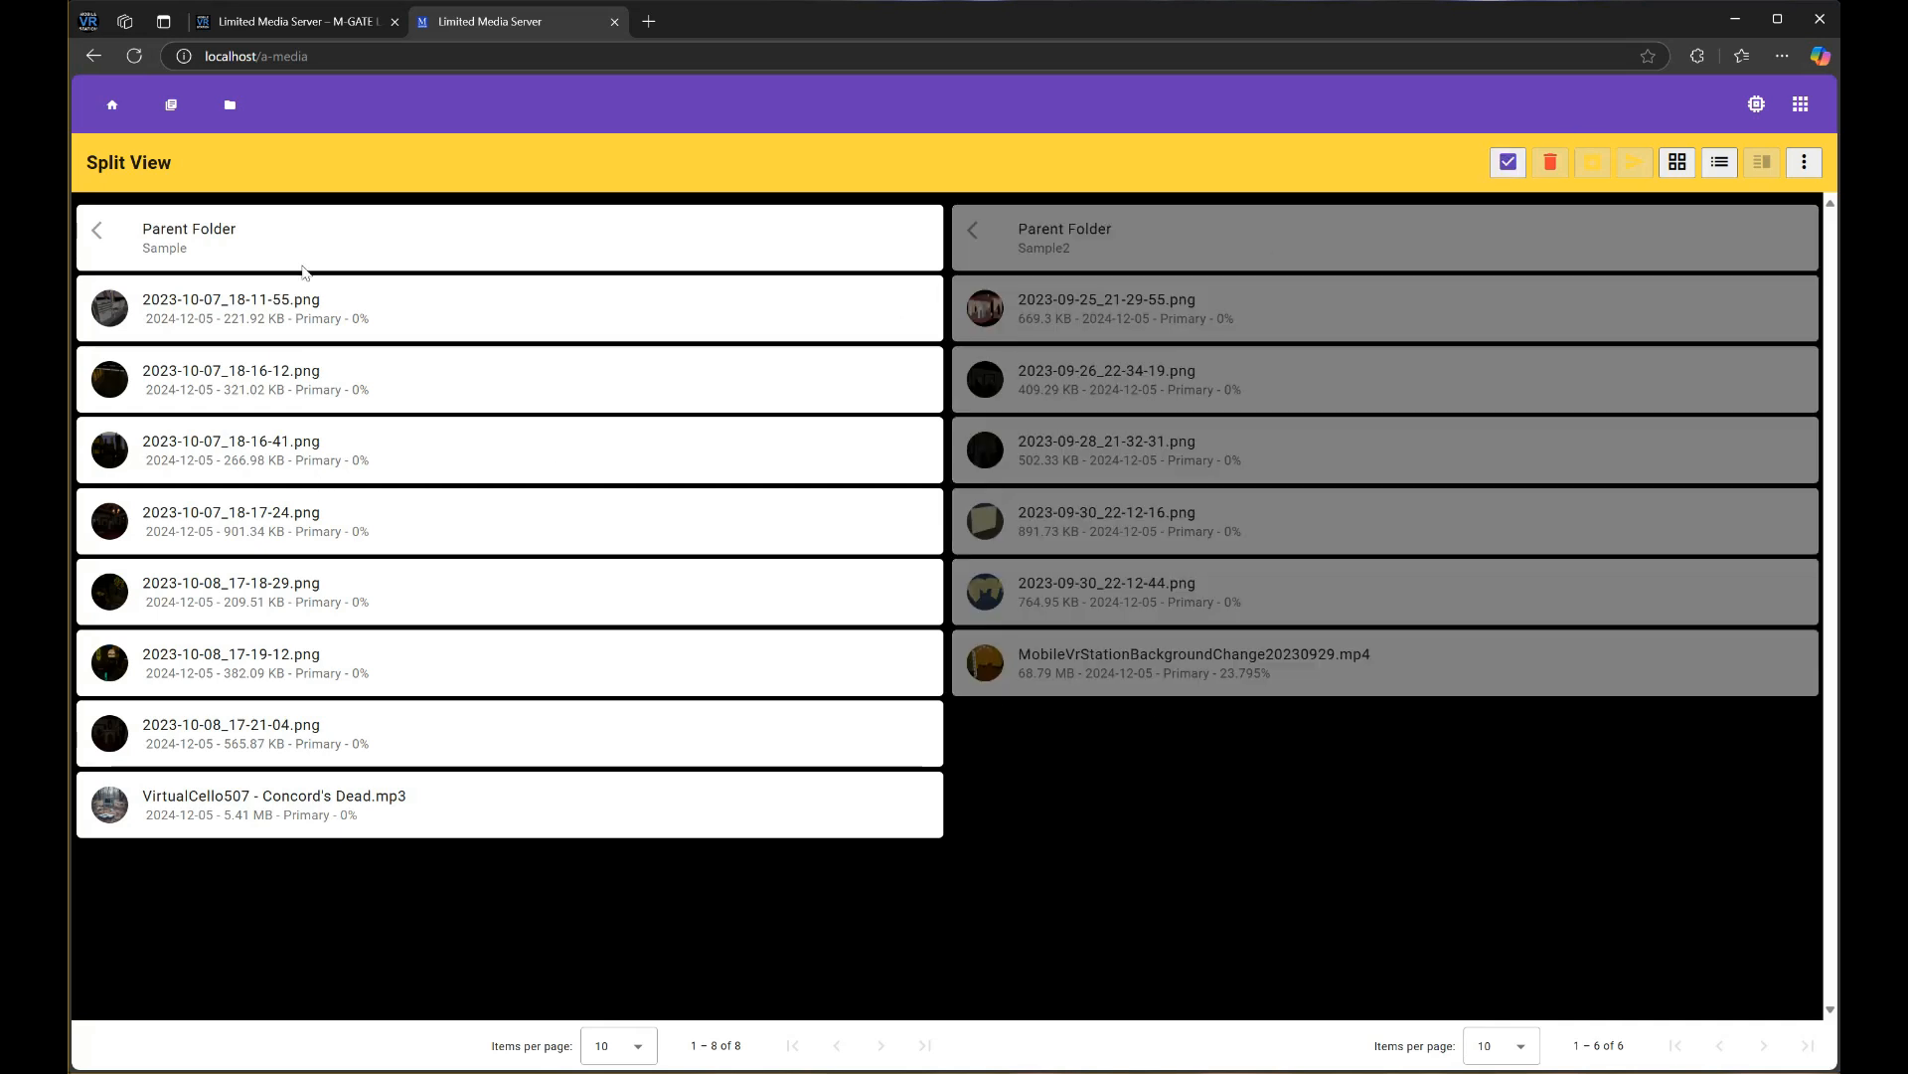
left_click(318, 298)
left_click(310, 376)
left_click(307, 449)
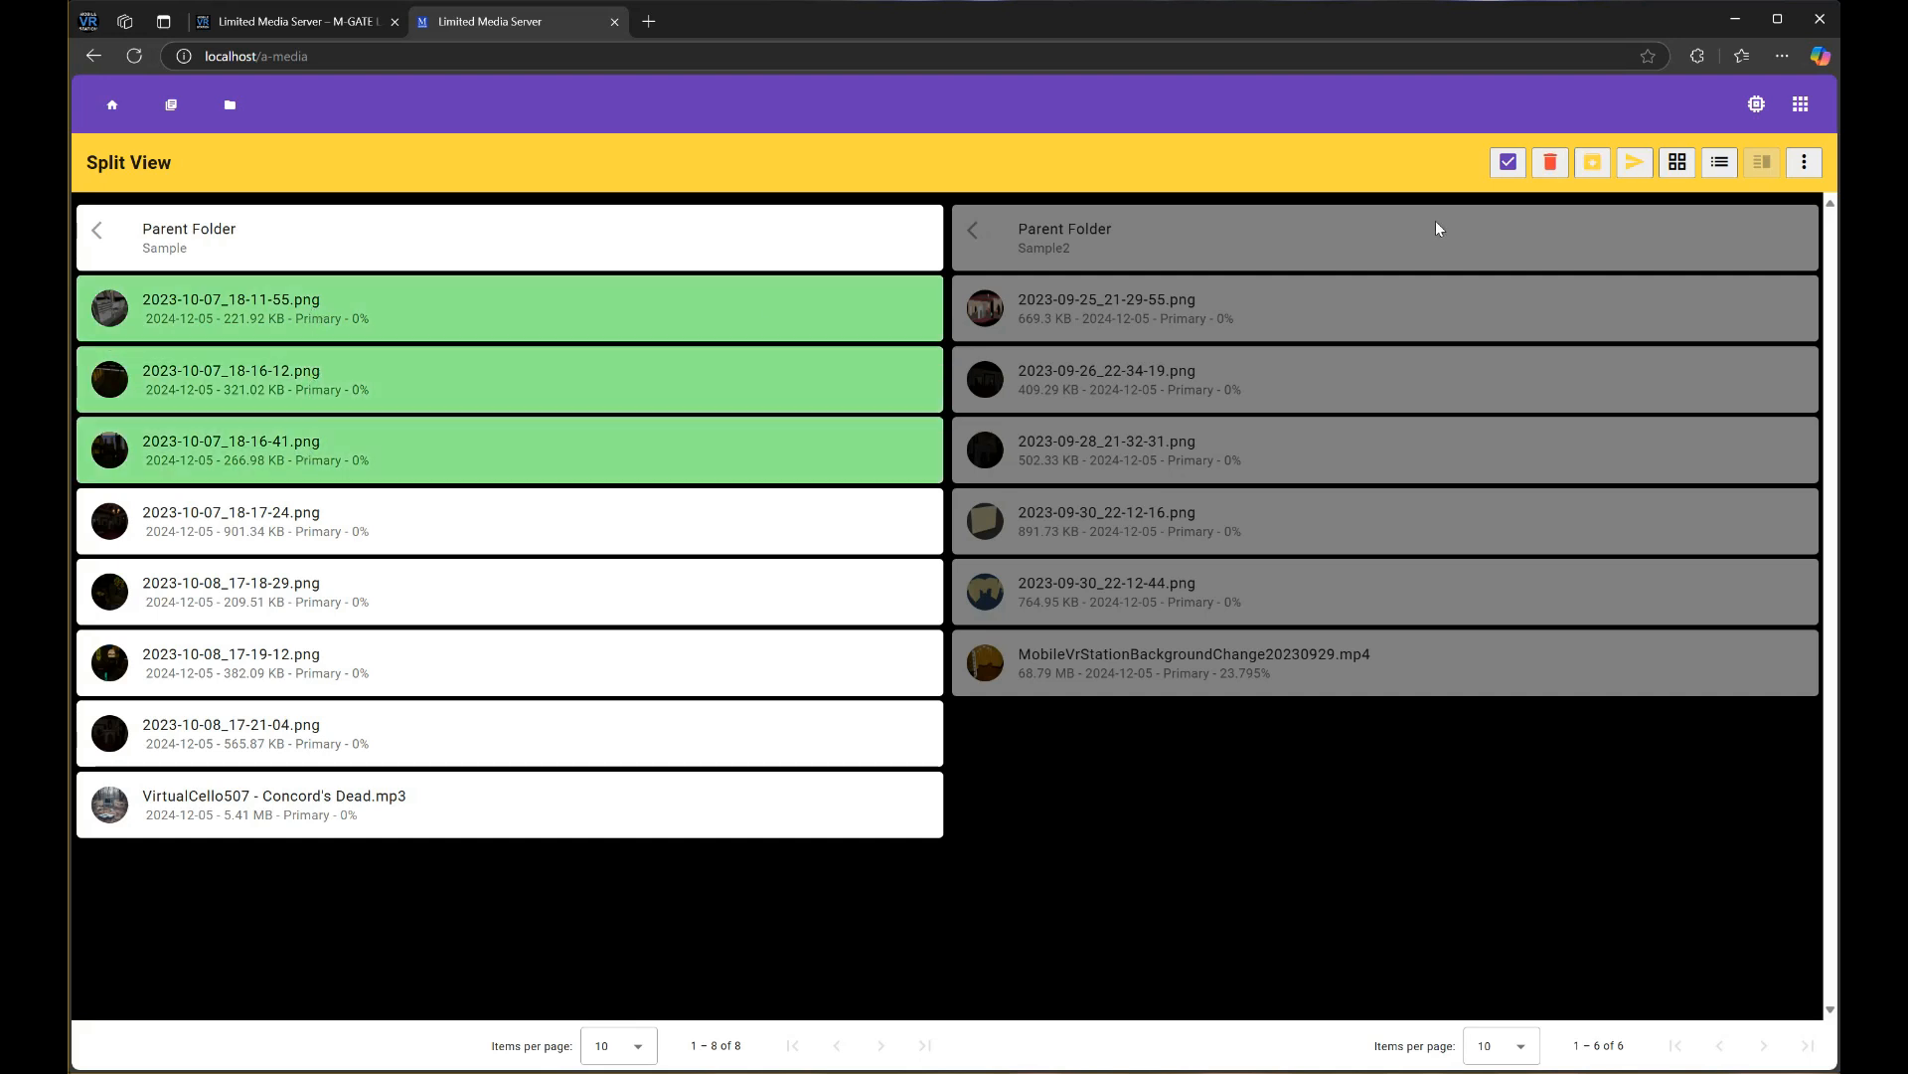
left_click(1593, 164)
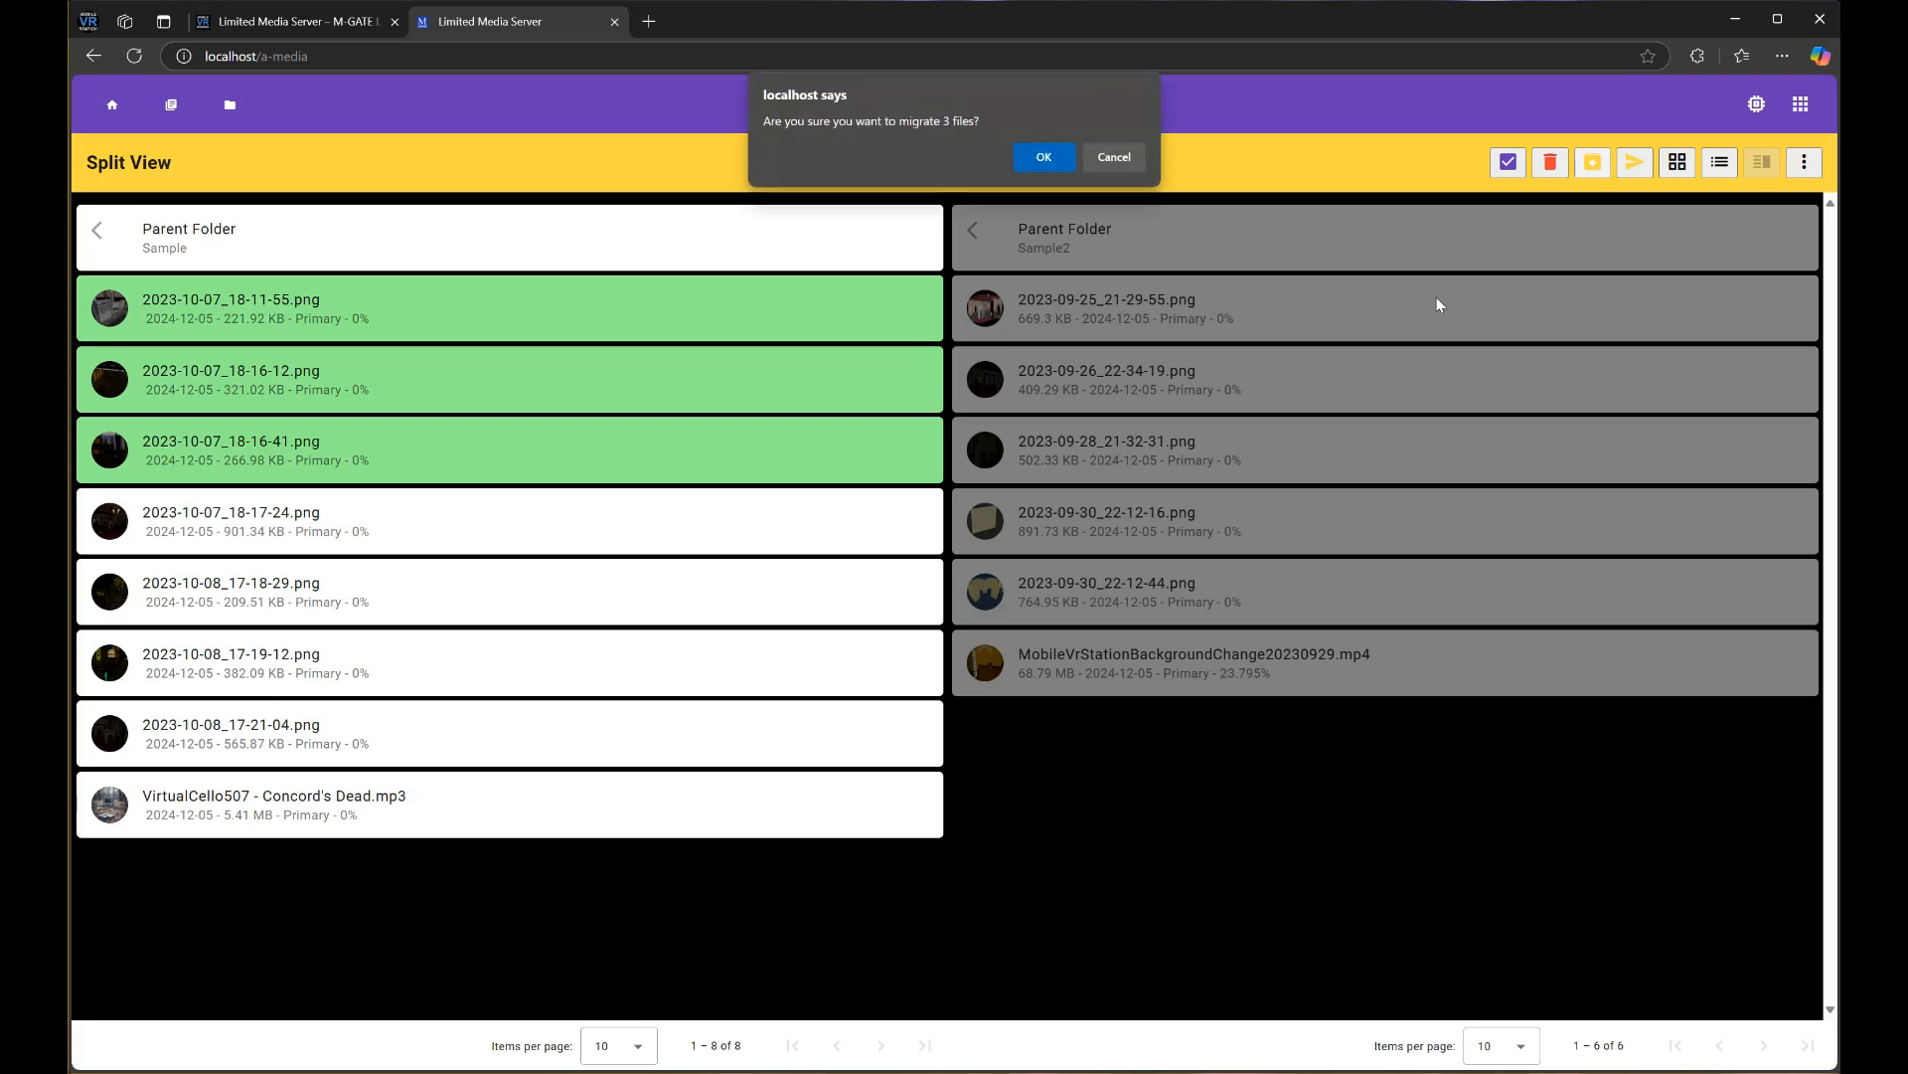
Confirm migrating the three images to Archive and preview 2023-10-07_18-16-12.png
left_click(1044, 157)
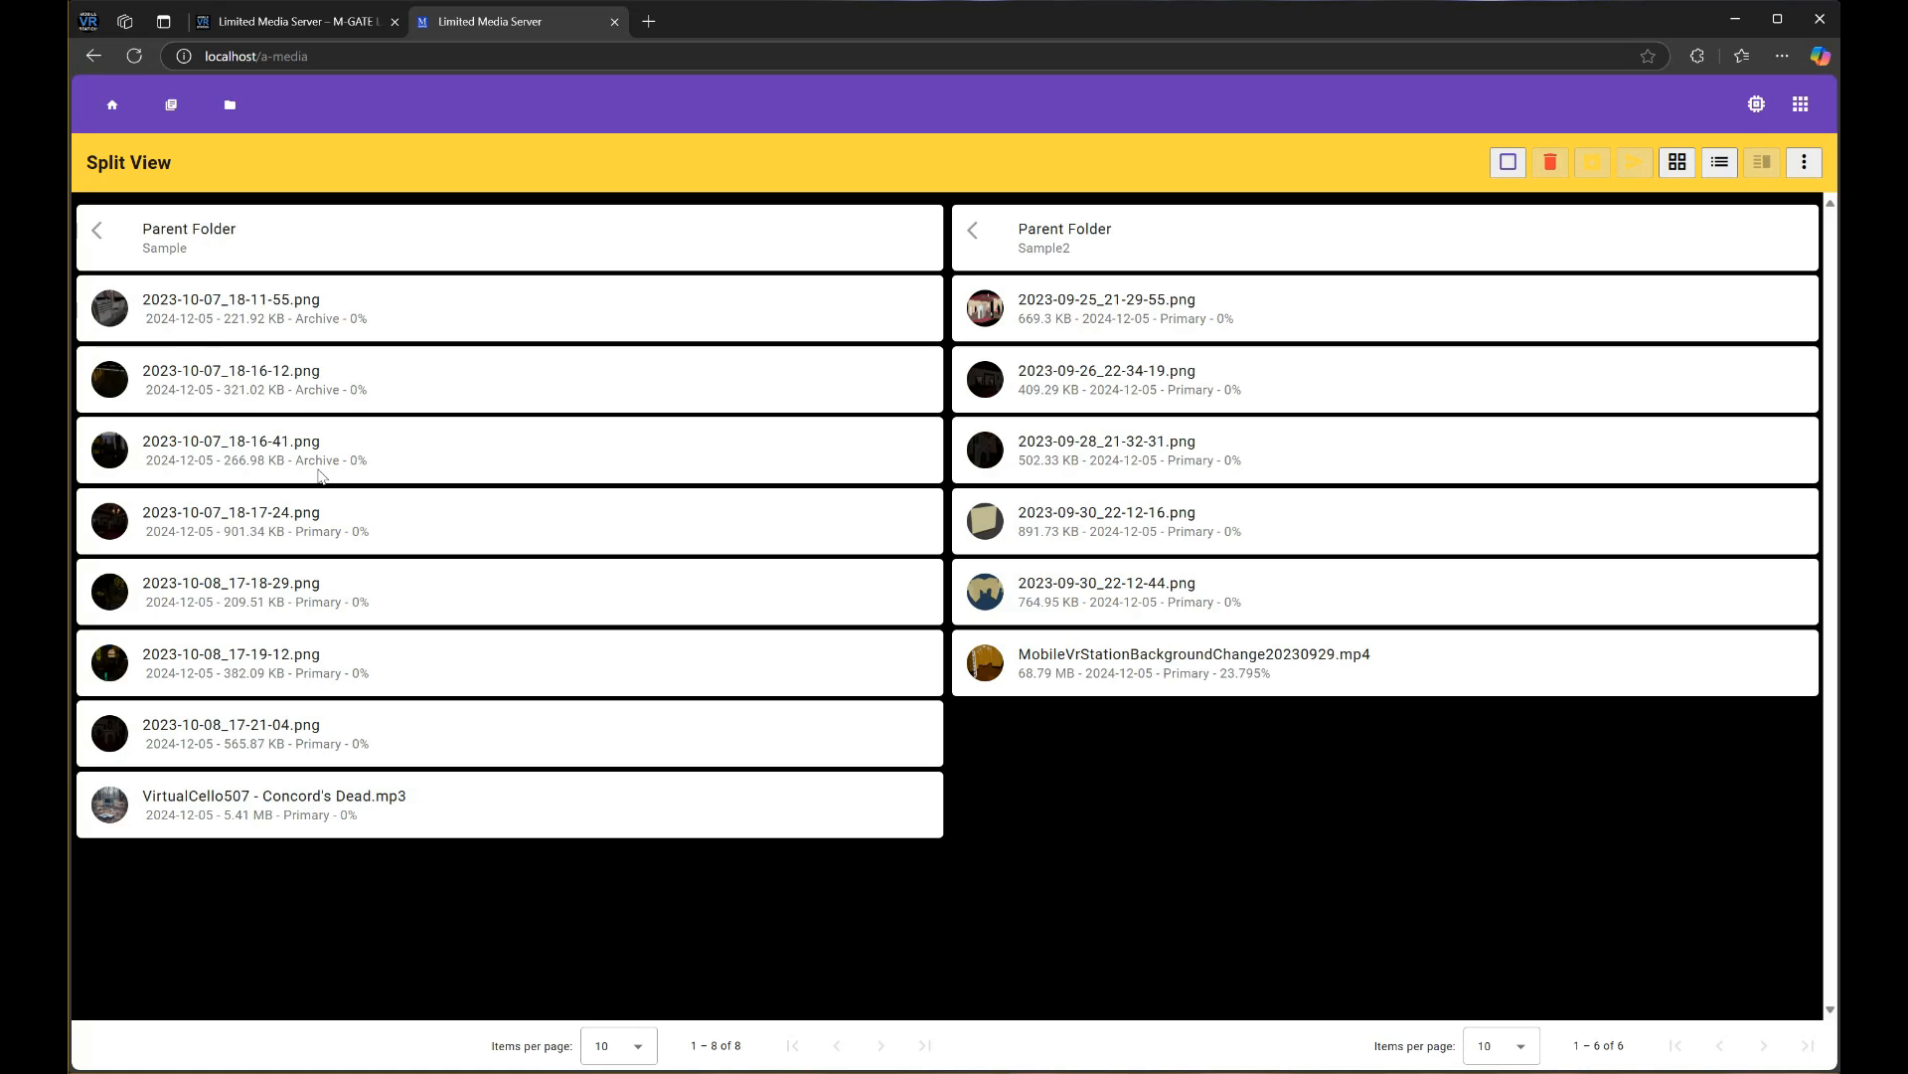
left_click(274, 397)
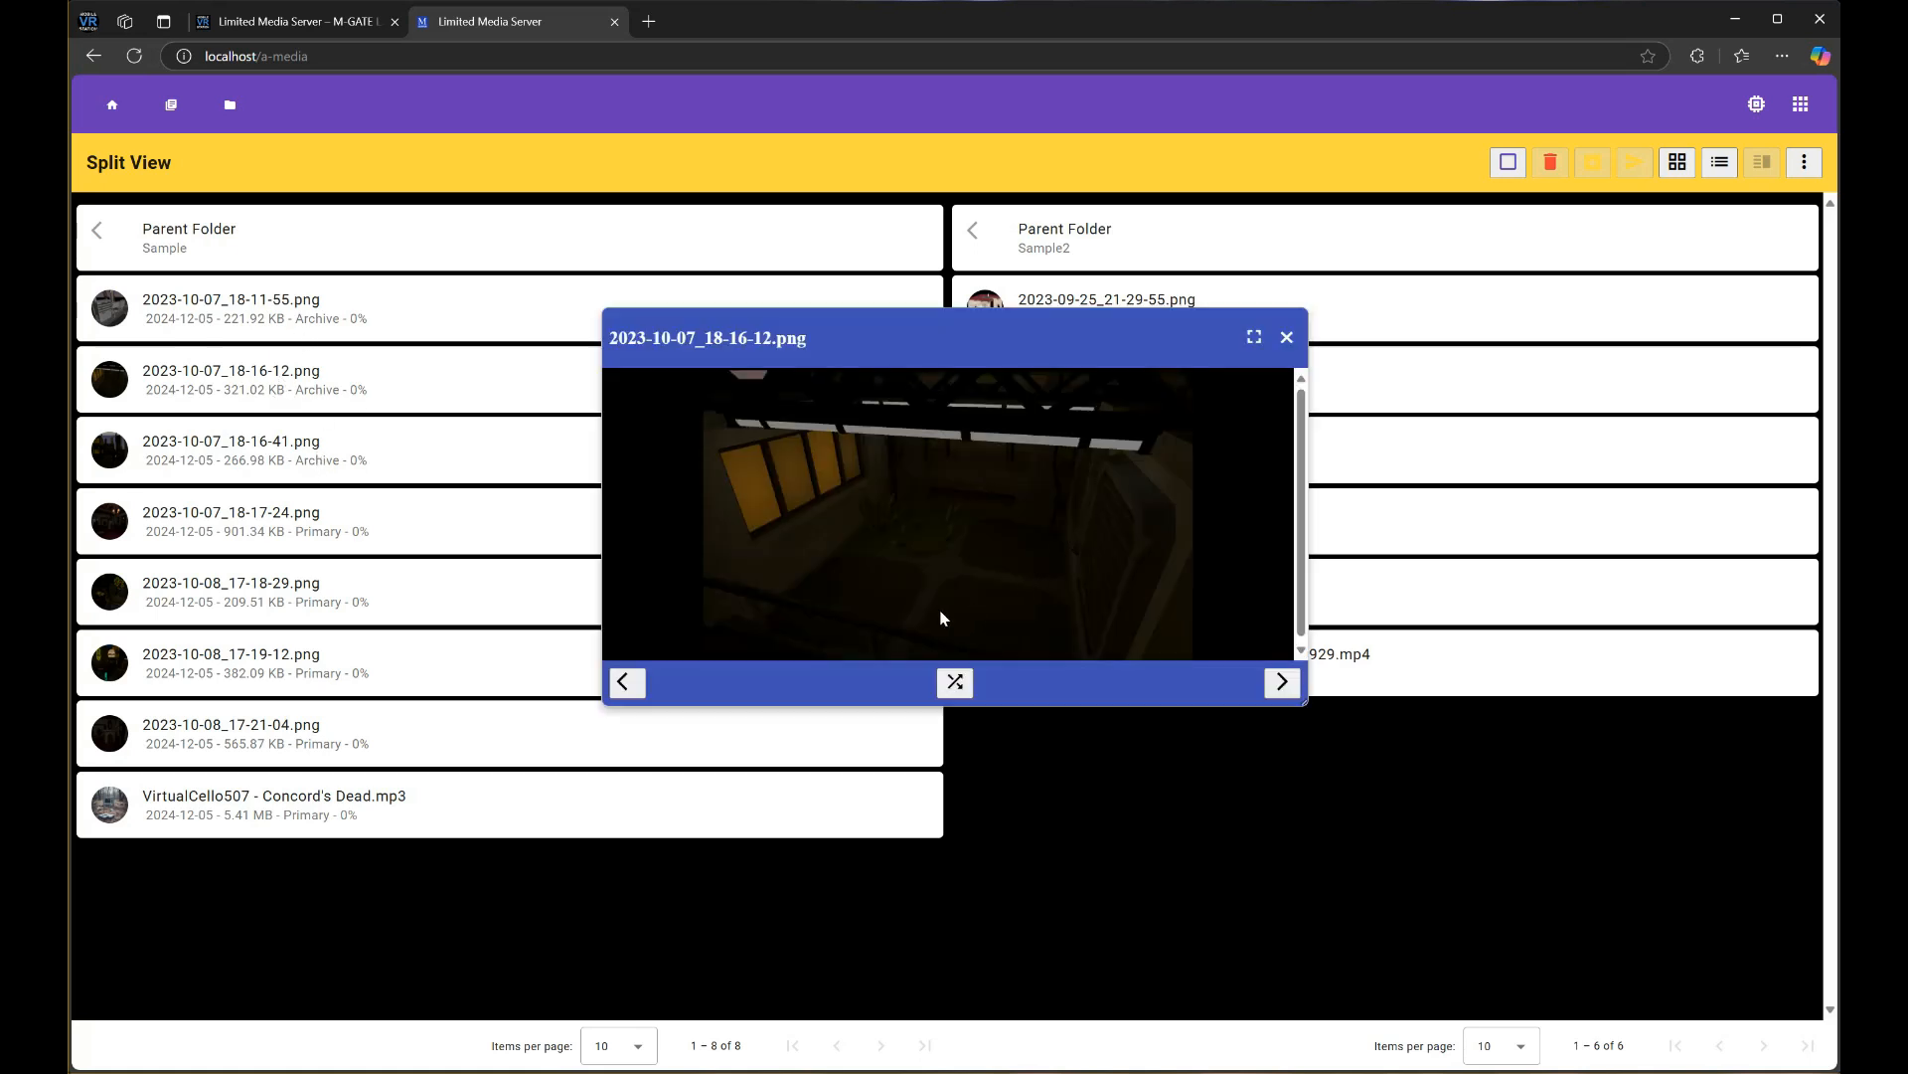
left_click(1288, 339)
Preview 2023-10-07_18-16-41.png, browse back and forth through neighbouring images, then close it
left_click(314, 453)
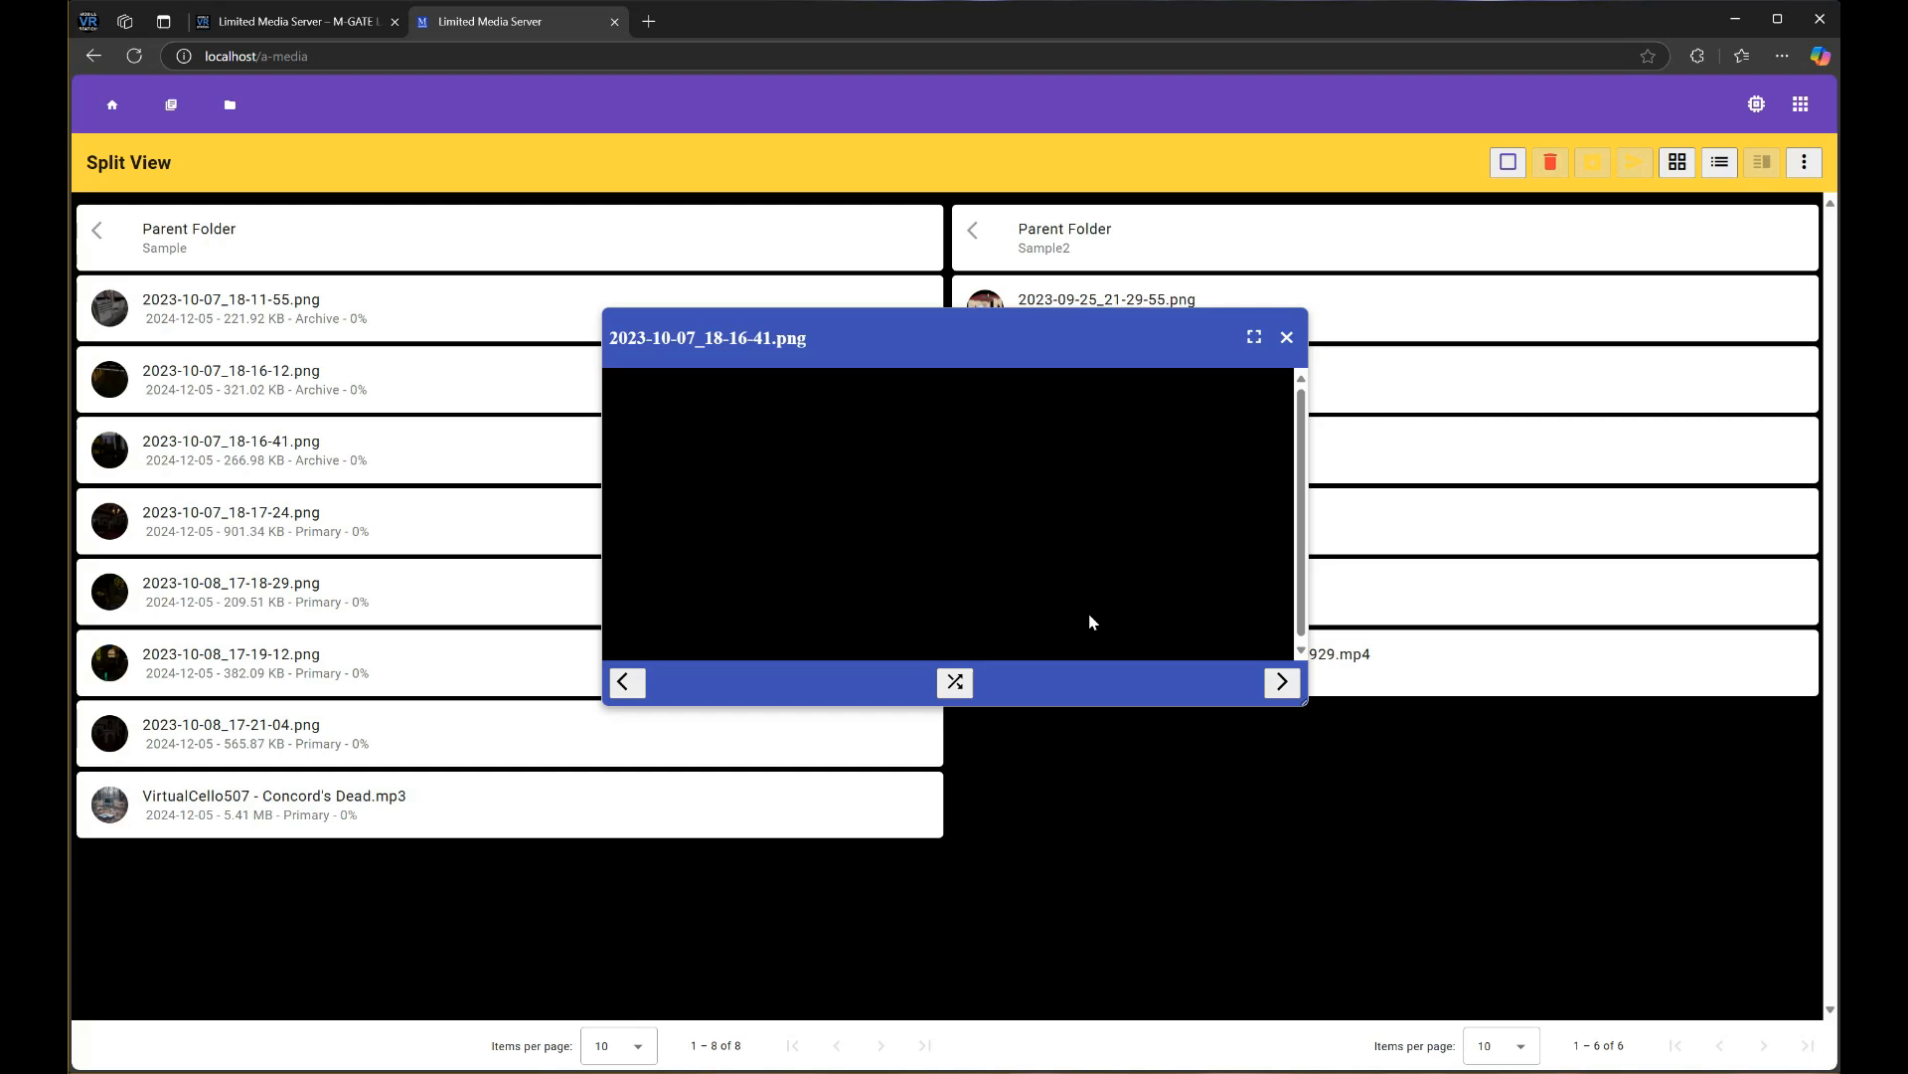
left_click(627, 683)
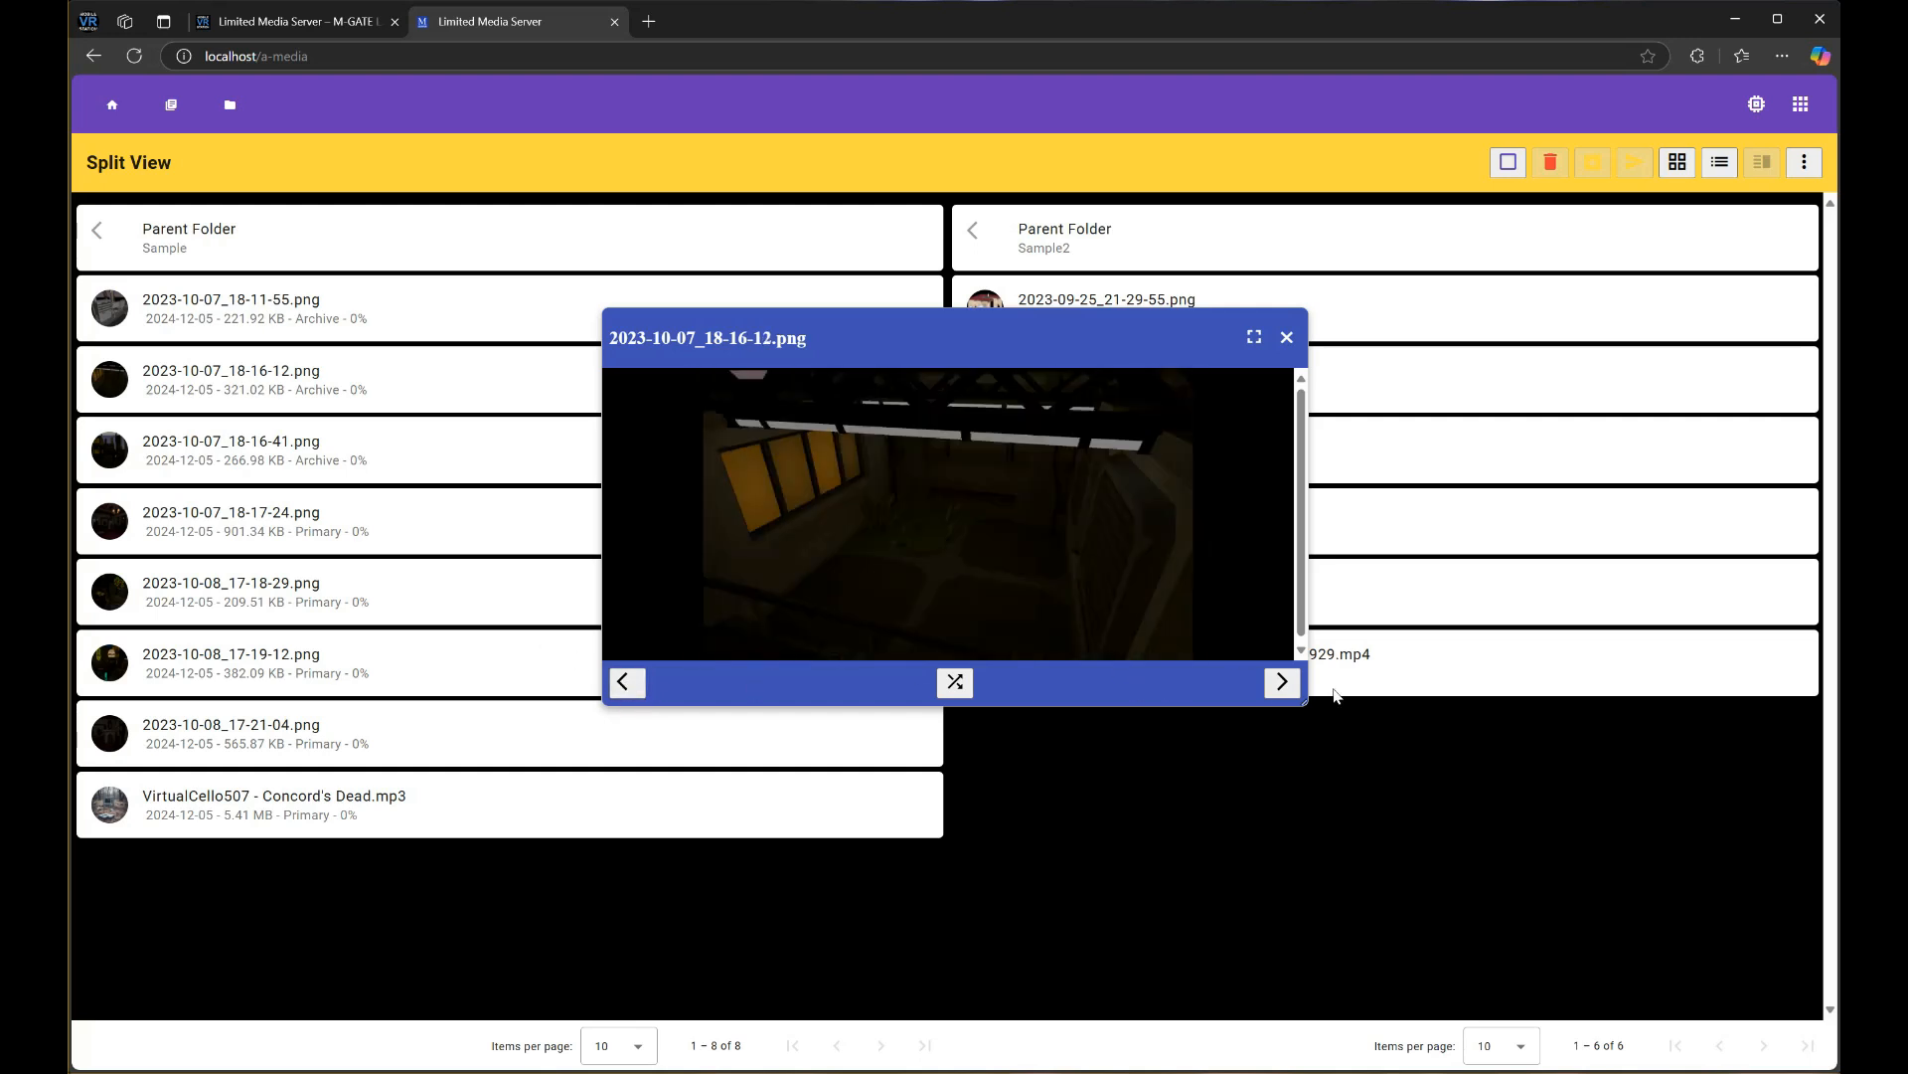
left_click(1283, 682)
left_click(1282, 682)
left_click(1282, 682)
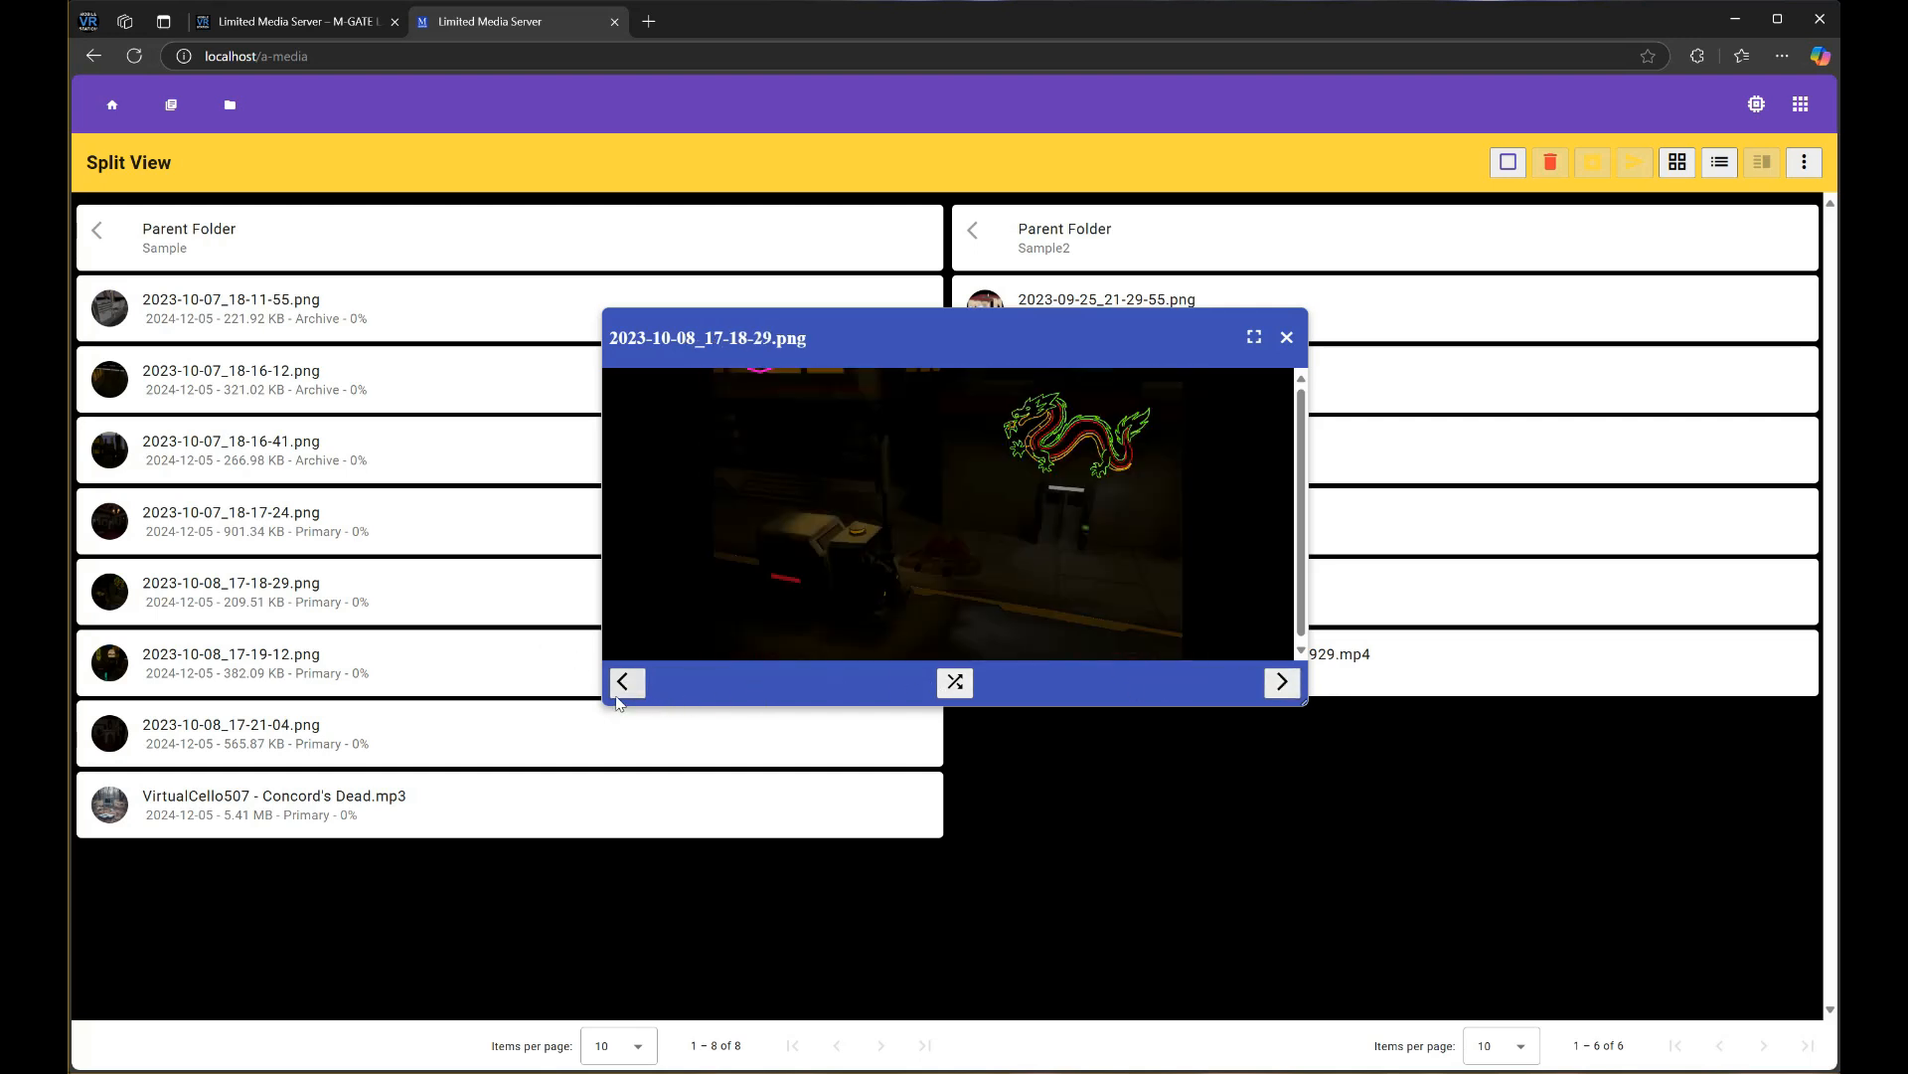
left_click(627, 683)
left_click(627, 683)
left_click(628, 683)
left_click(1288, 337)
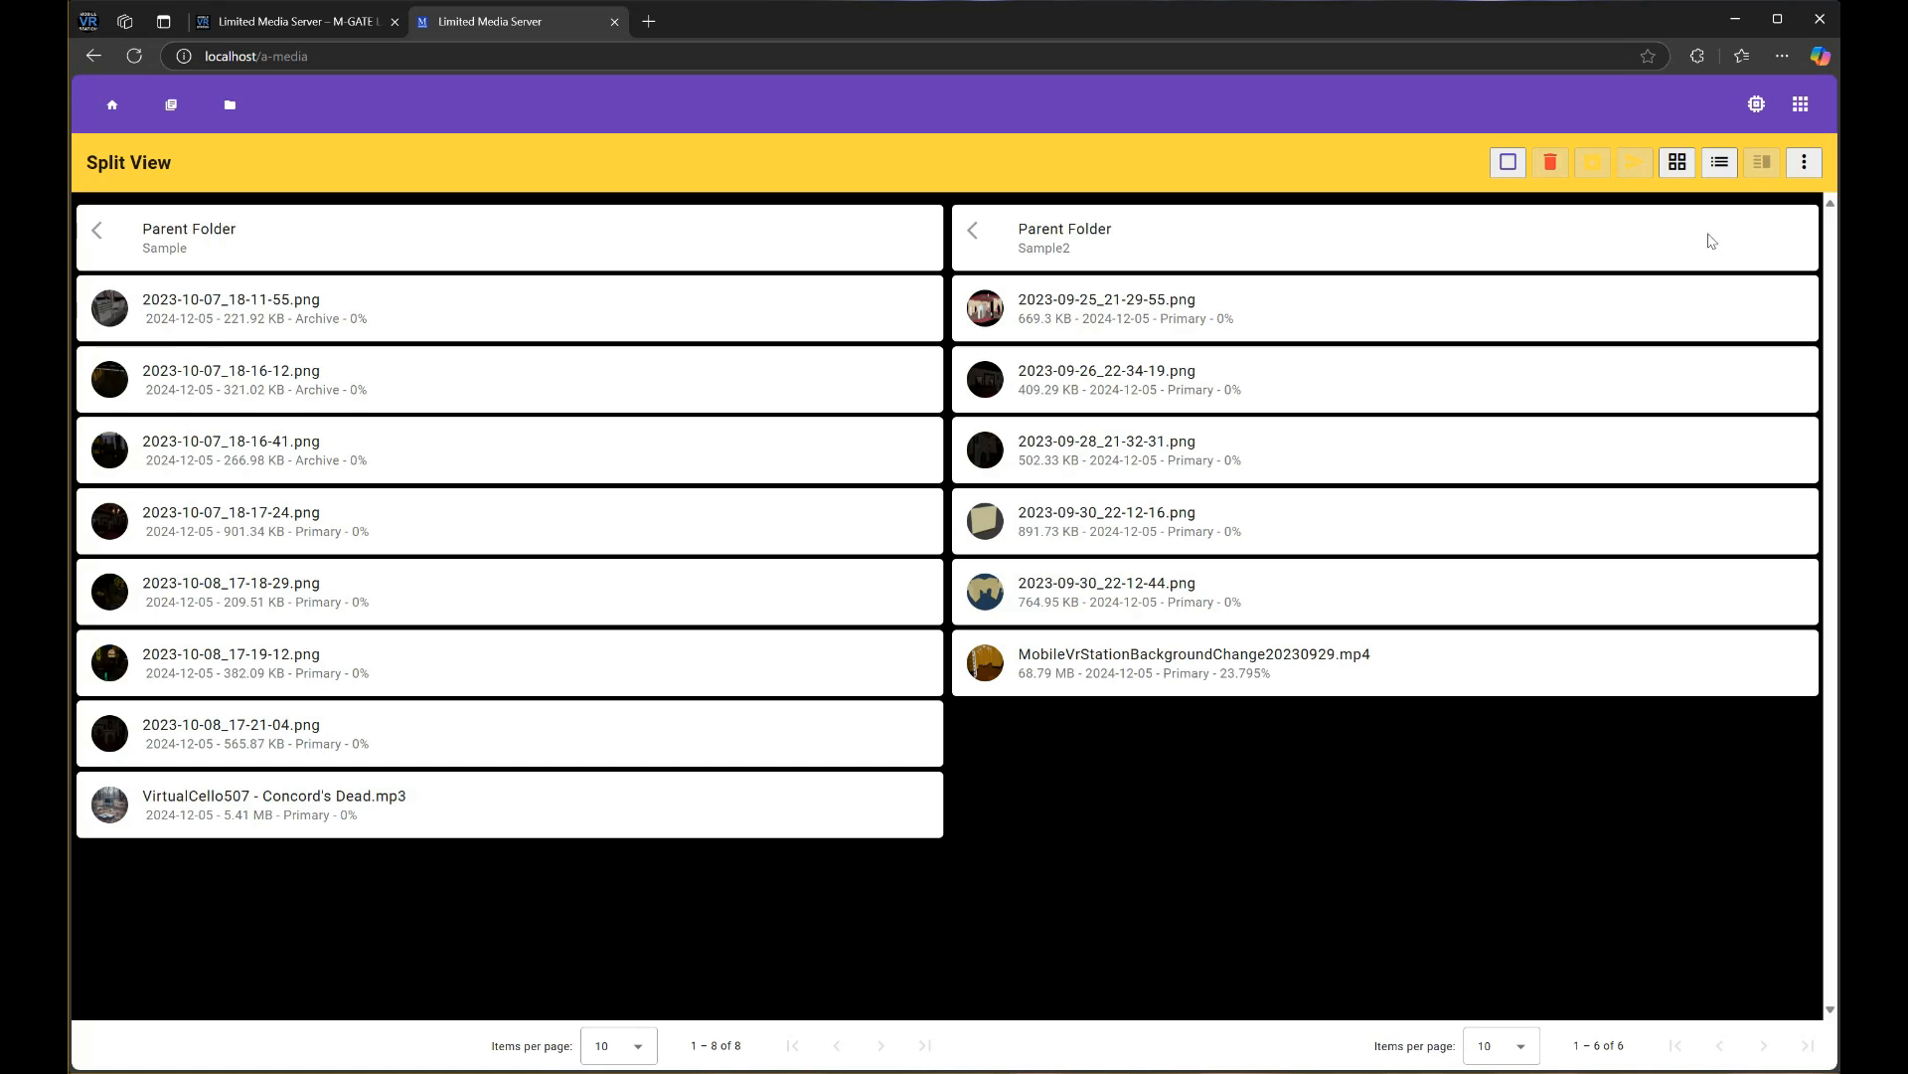
Exit split view and show the Sample folder's ⋮ > Plugins > Folder list
left_click(1803, 167)
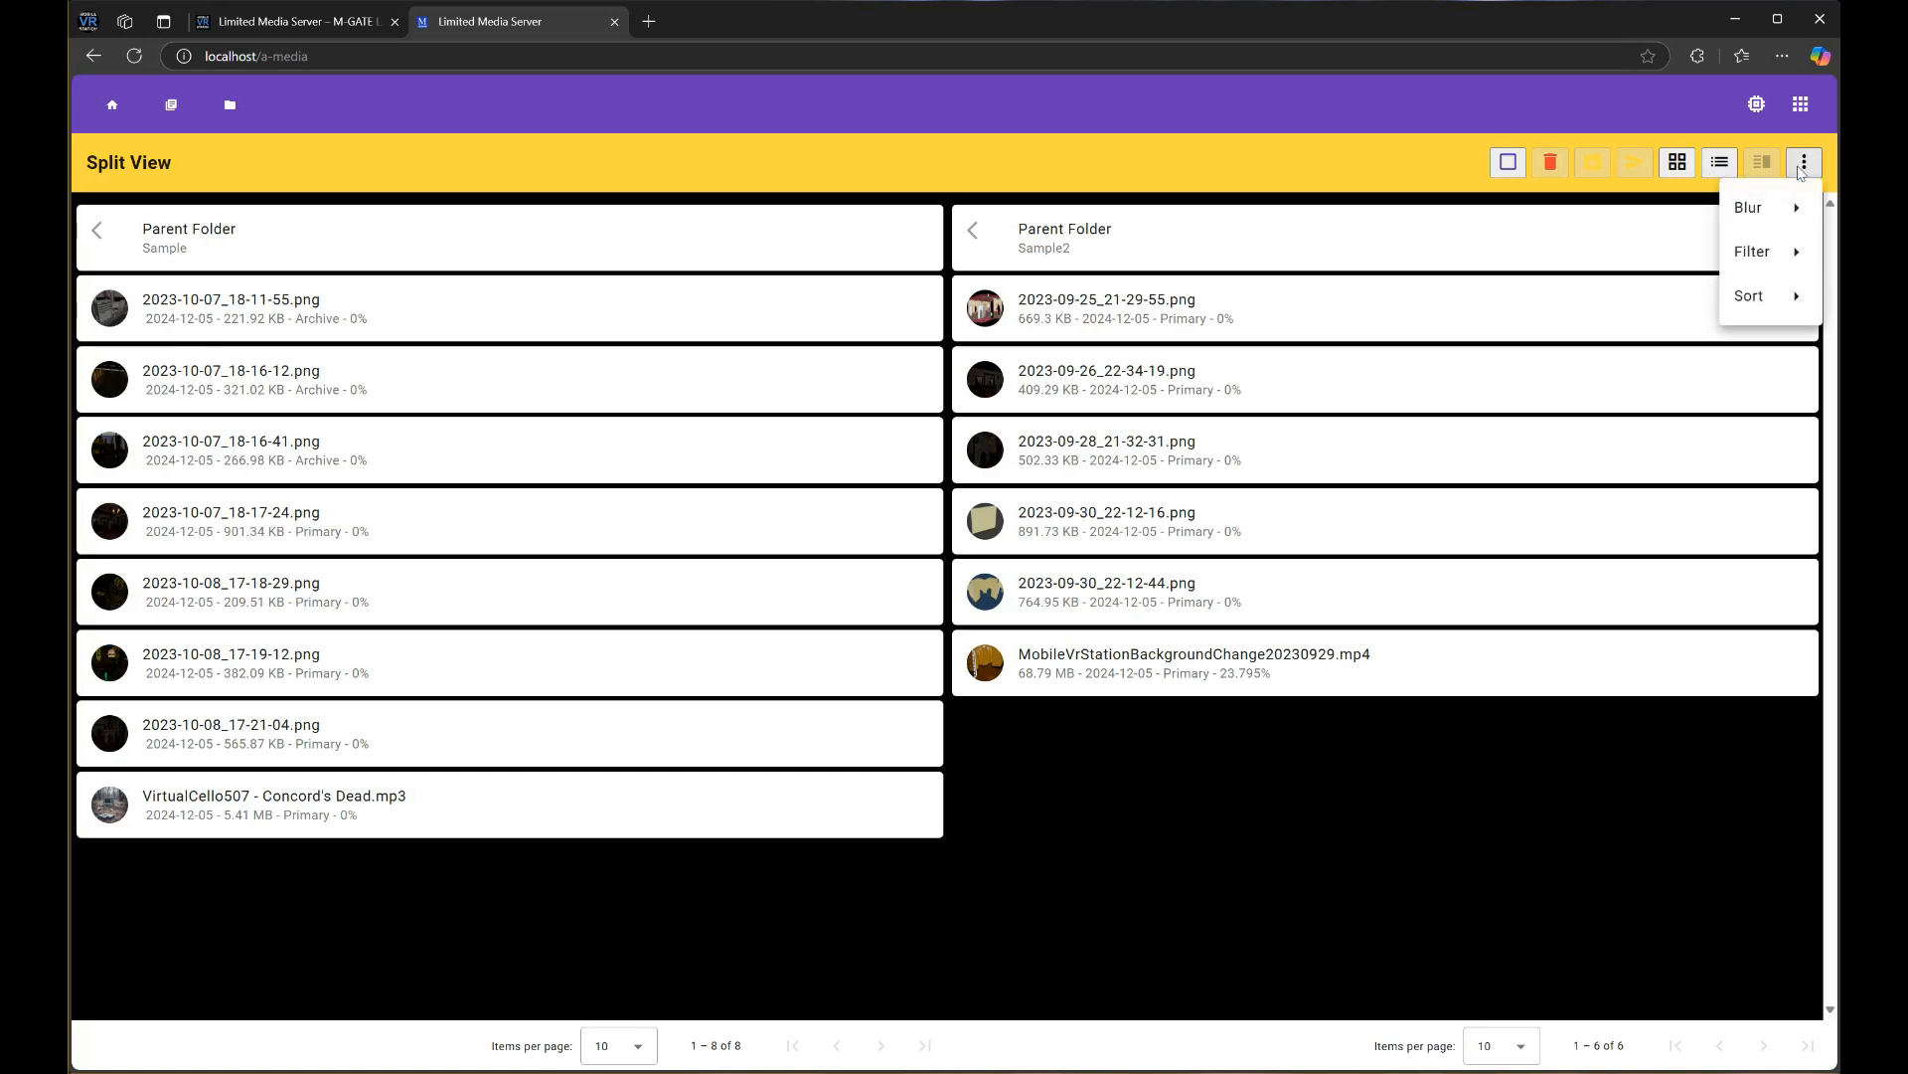
left_click(1775, 129)
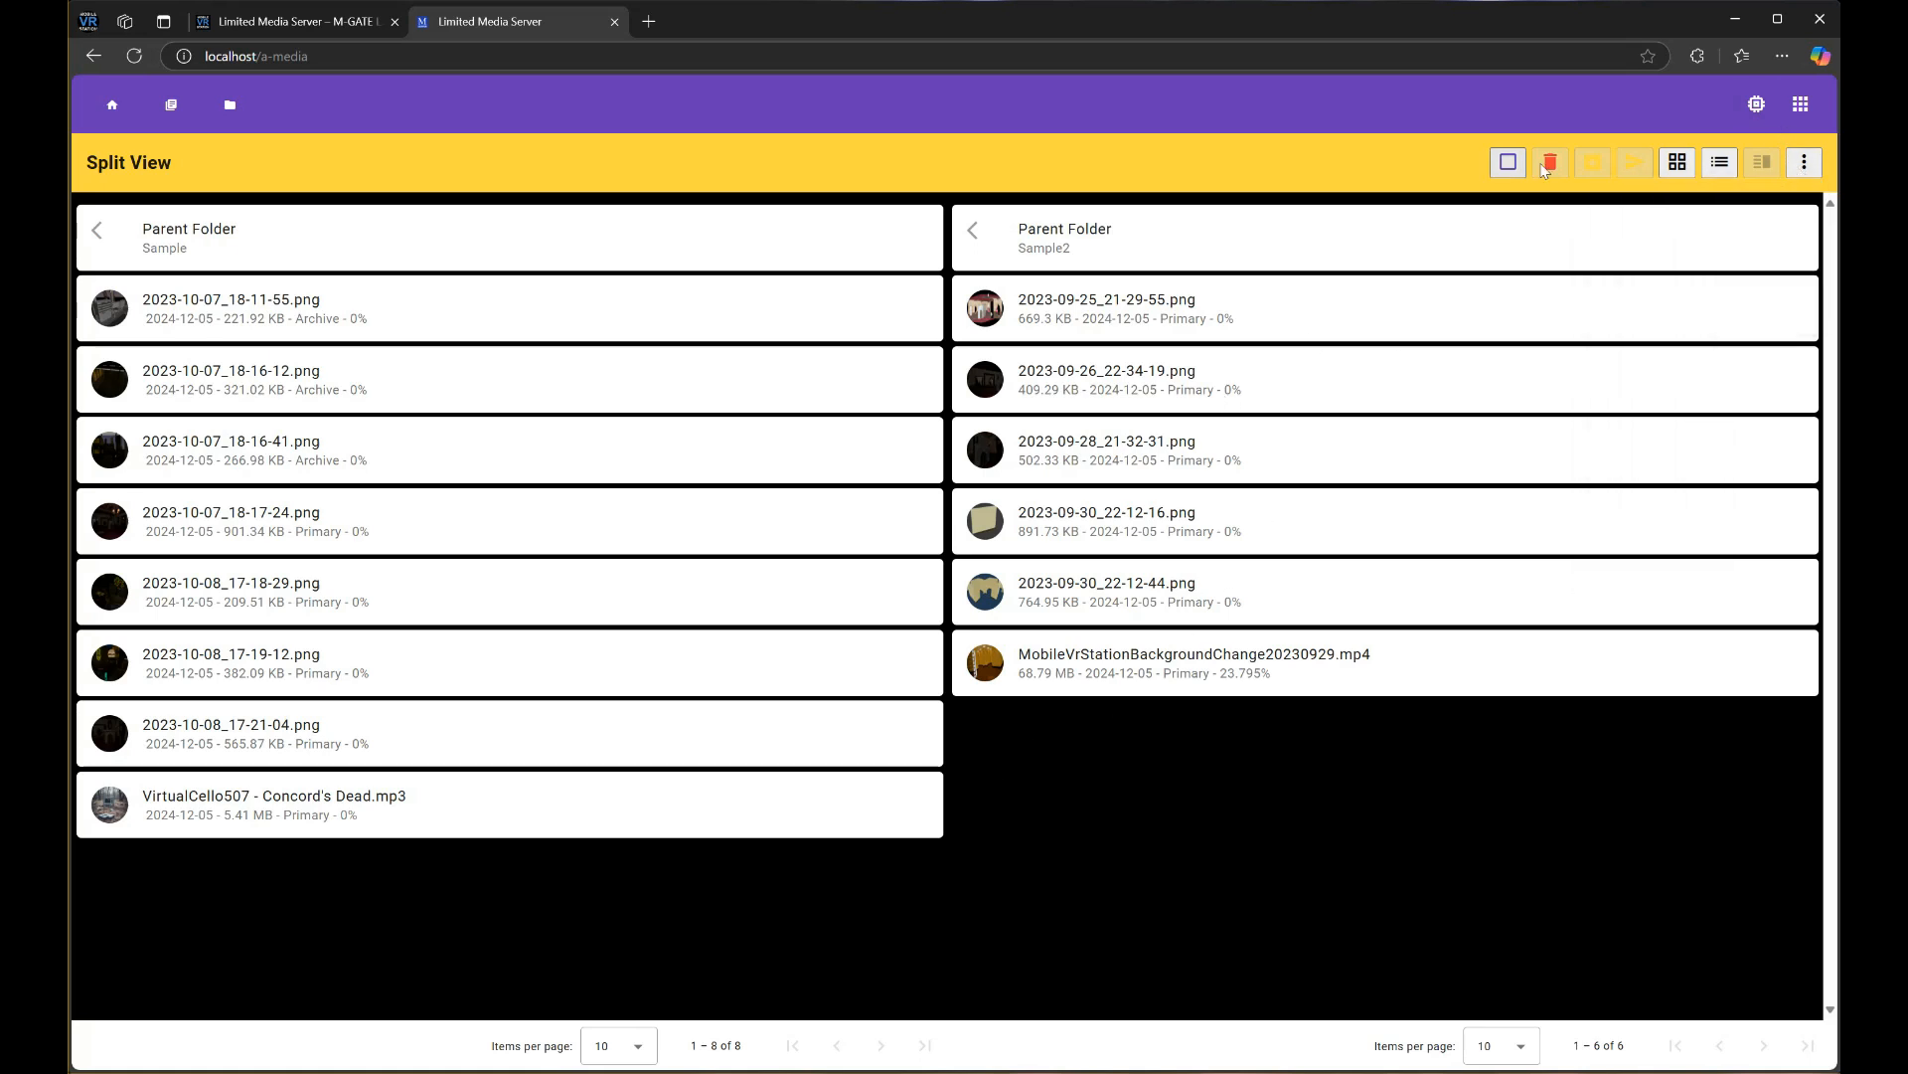
left_click(1744, 160)
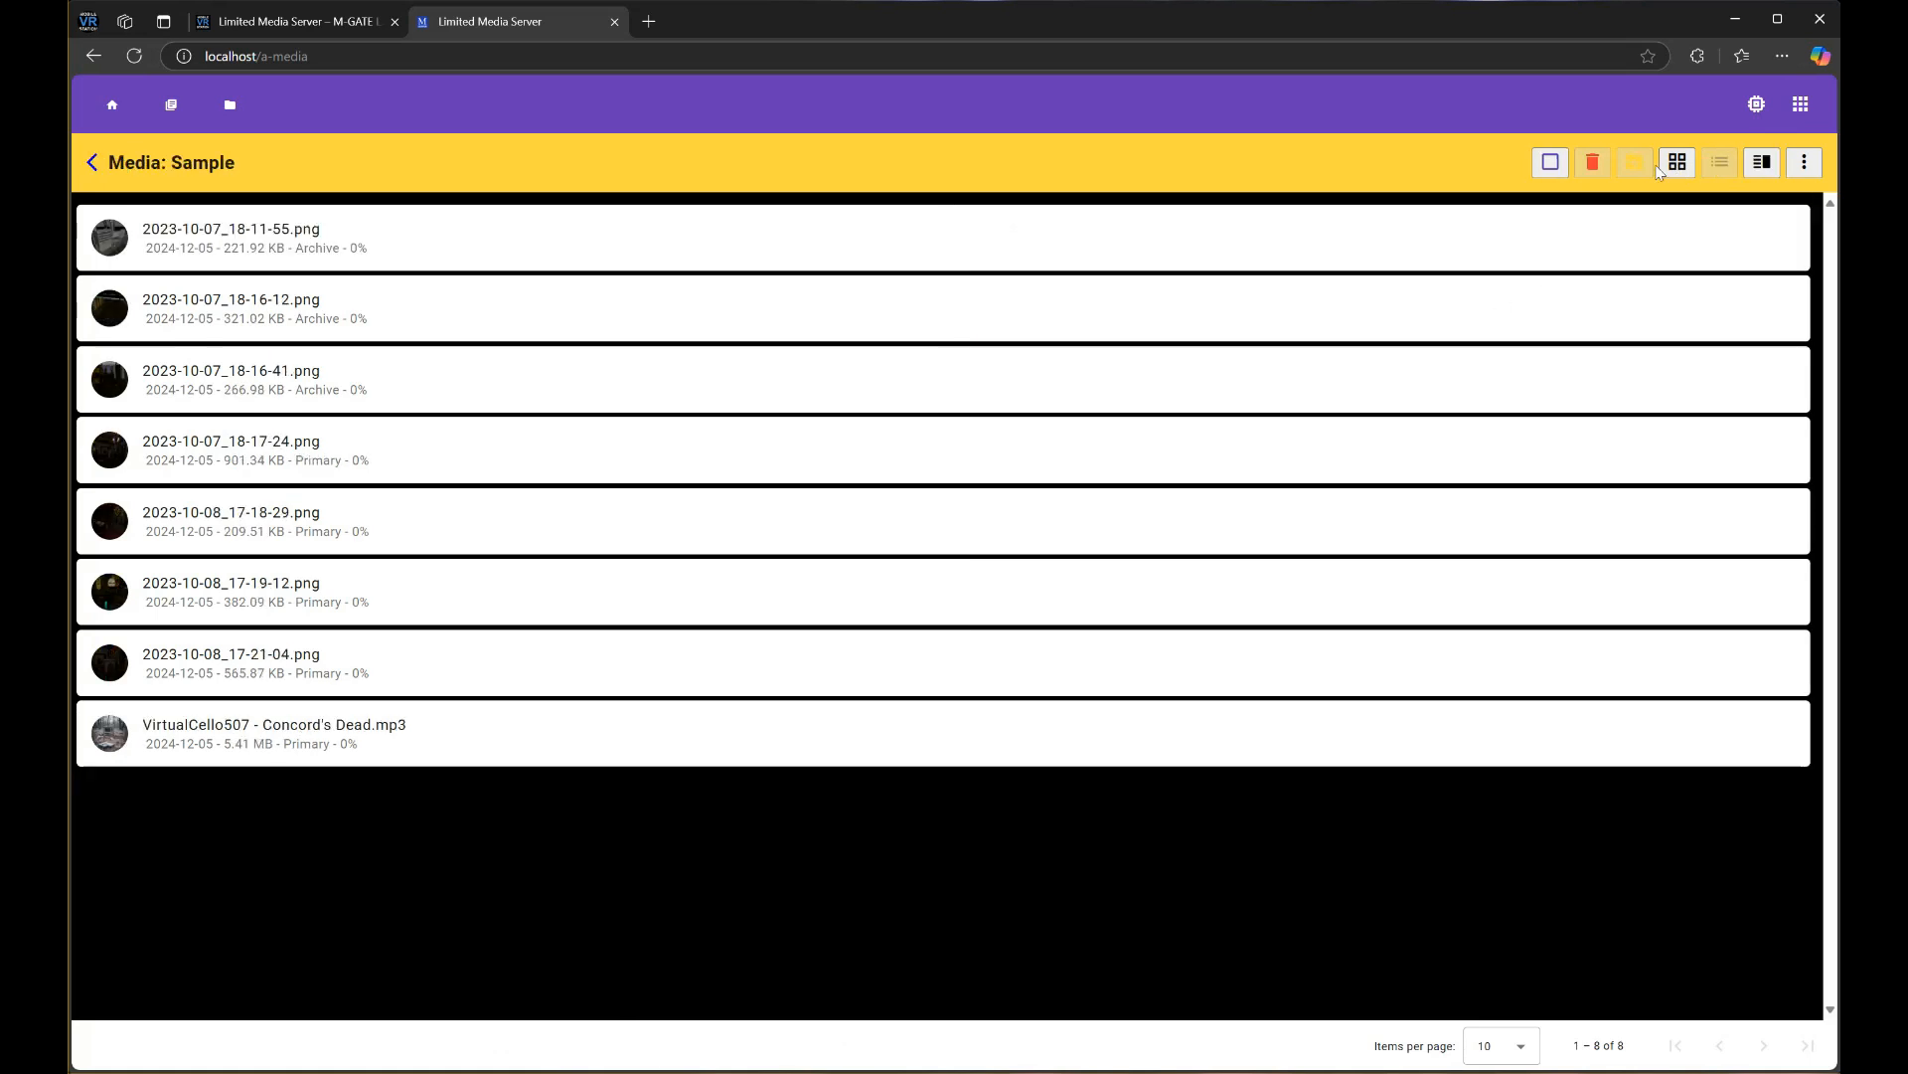
left_click(1804, 162)
mouse_move(1745, 296)
mouse_move(1631, 297)
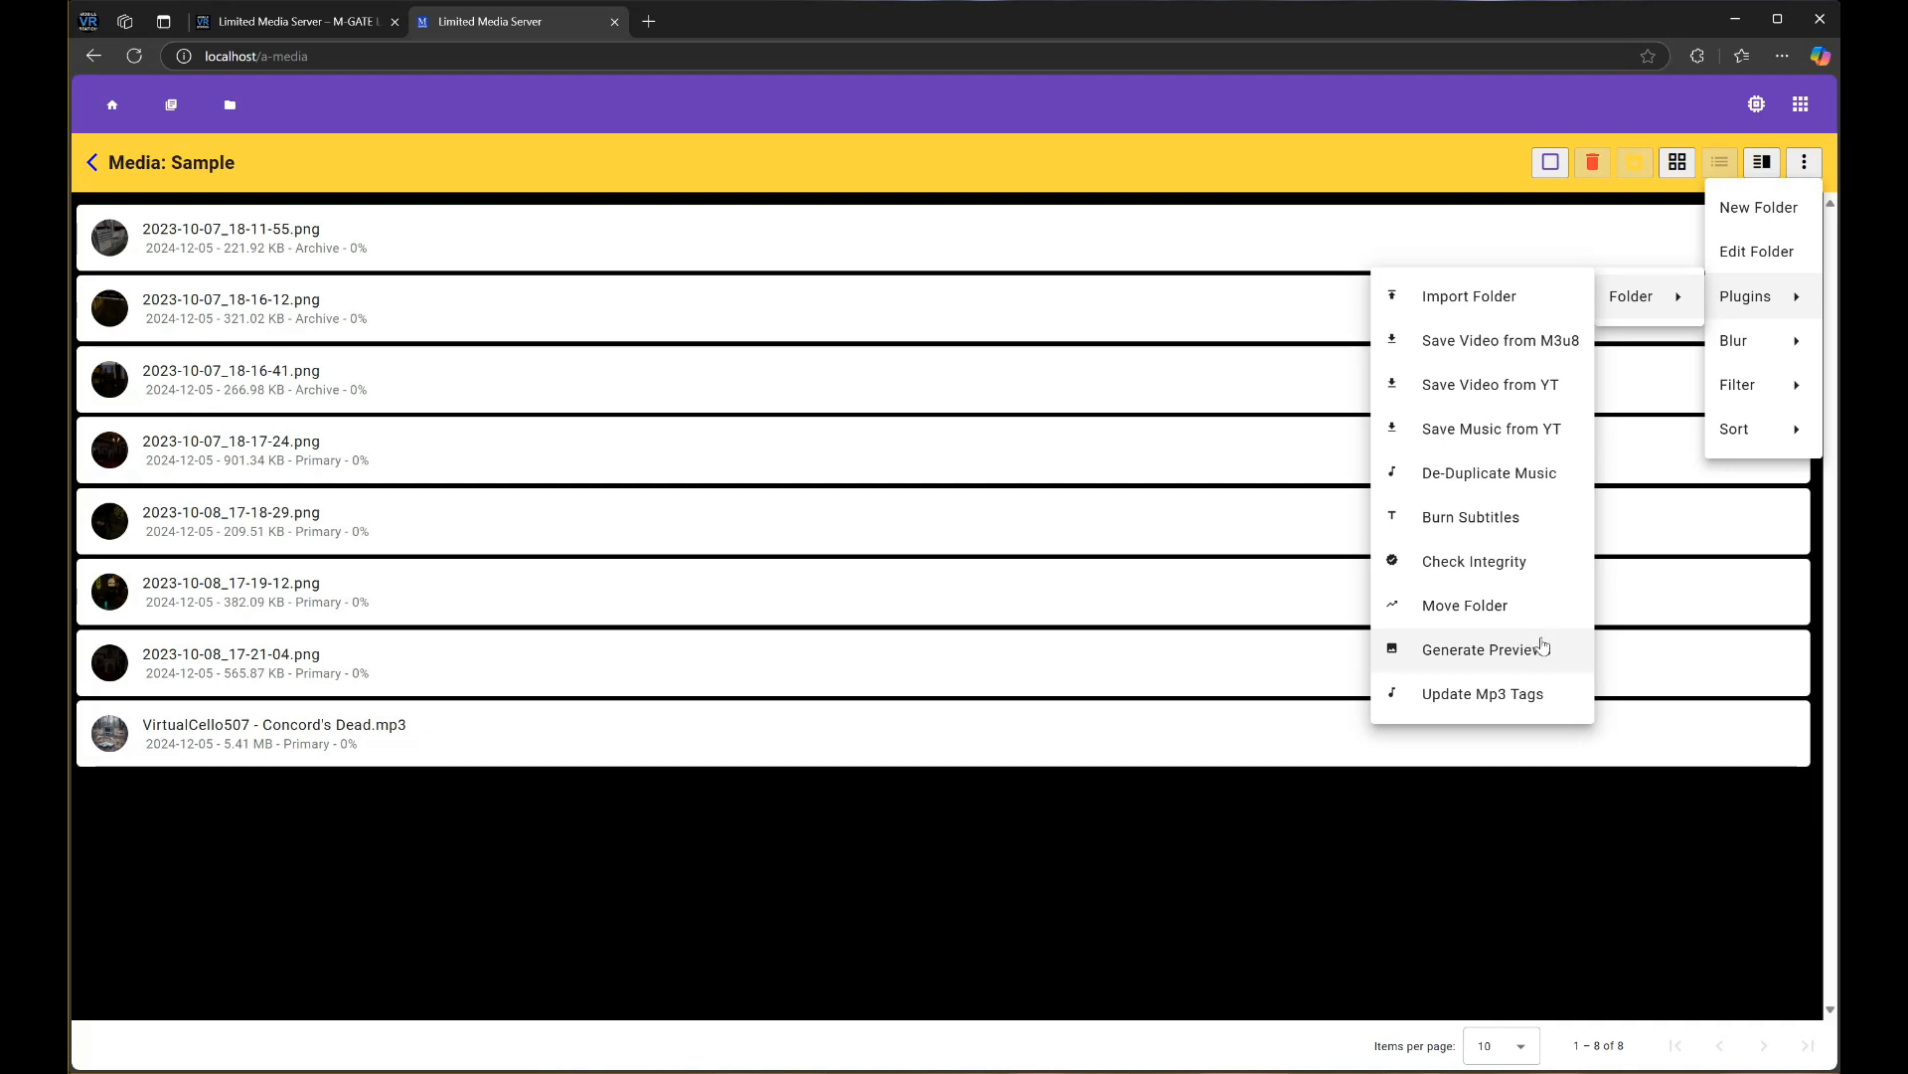
Close the folder plugins list and browse the main application menu's submenus
left_click(1789, 144)
left_click(1800, 103)
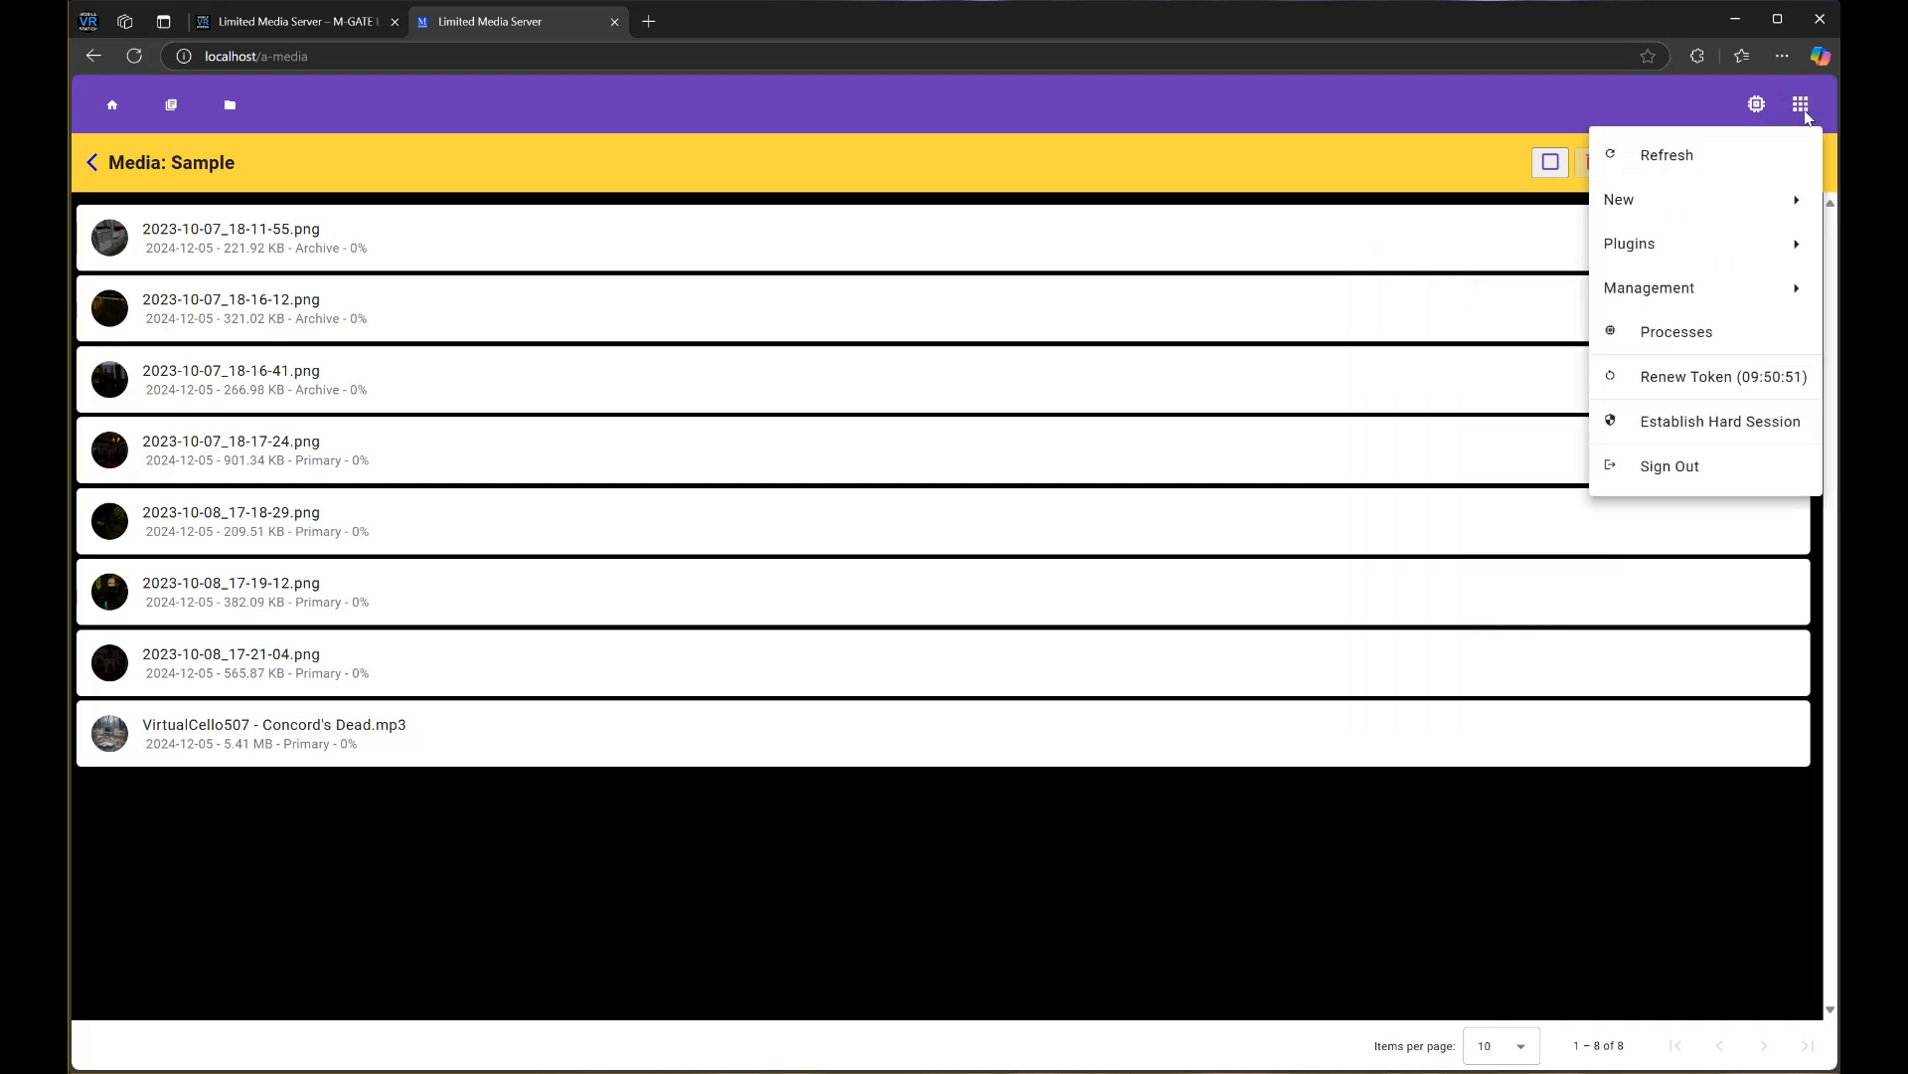
mouse_move(1701, 253)
mouse_move(1543, 342)
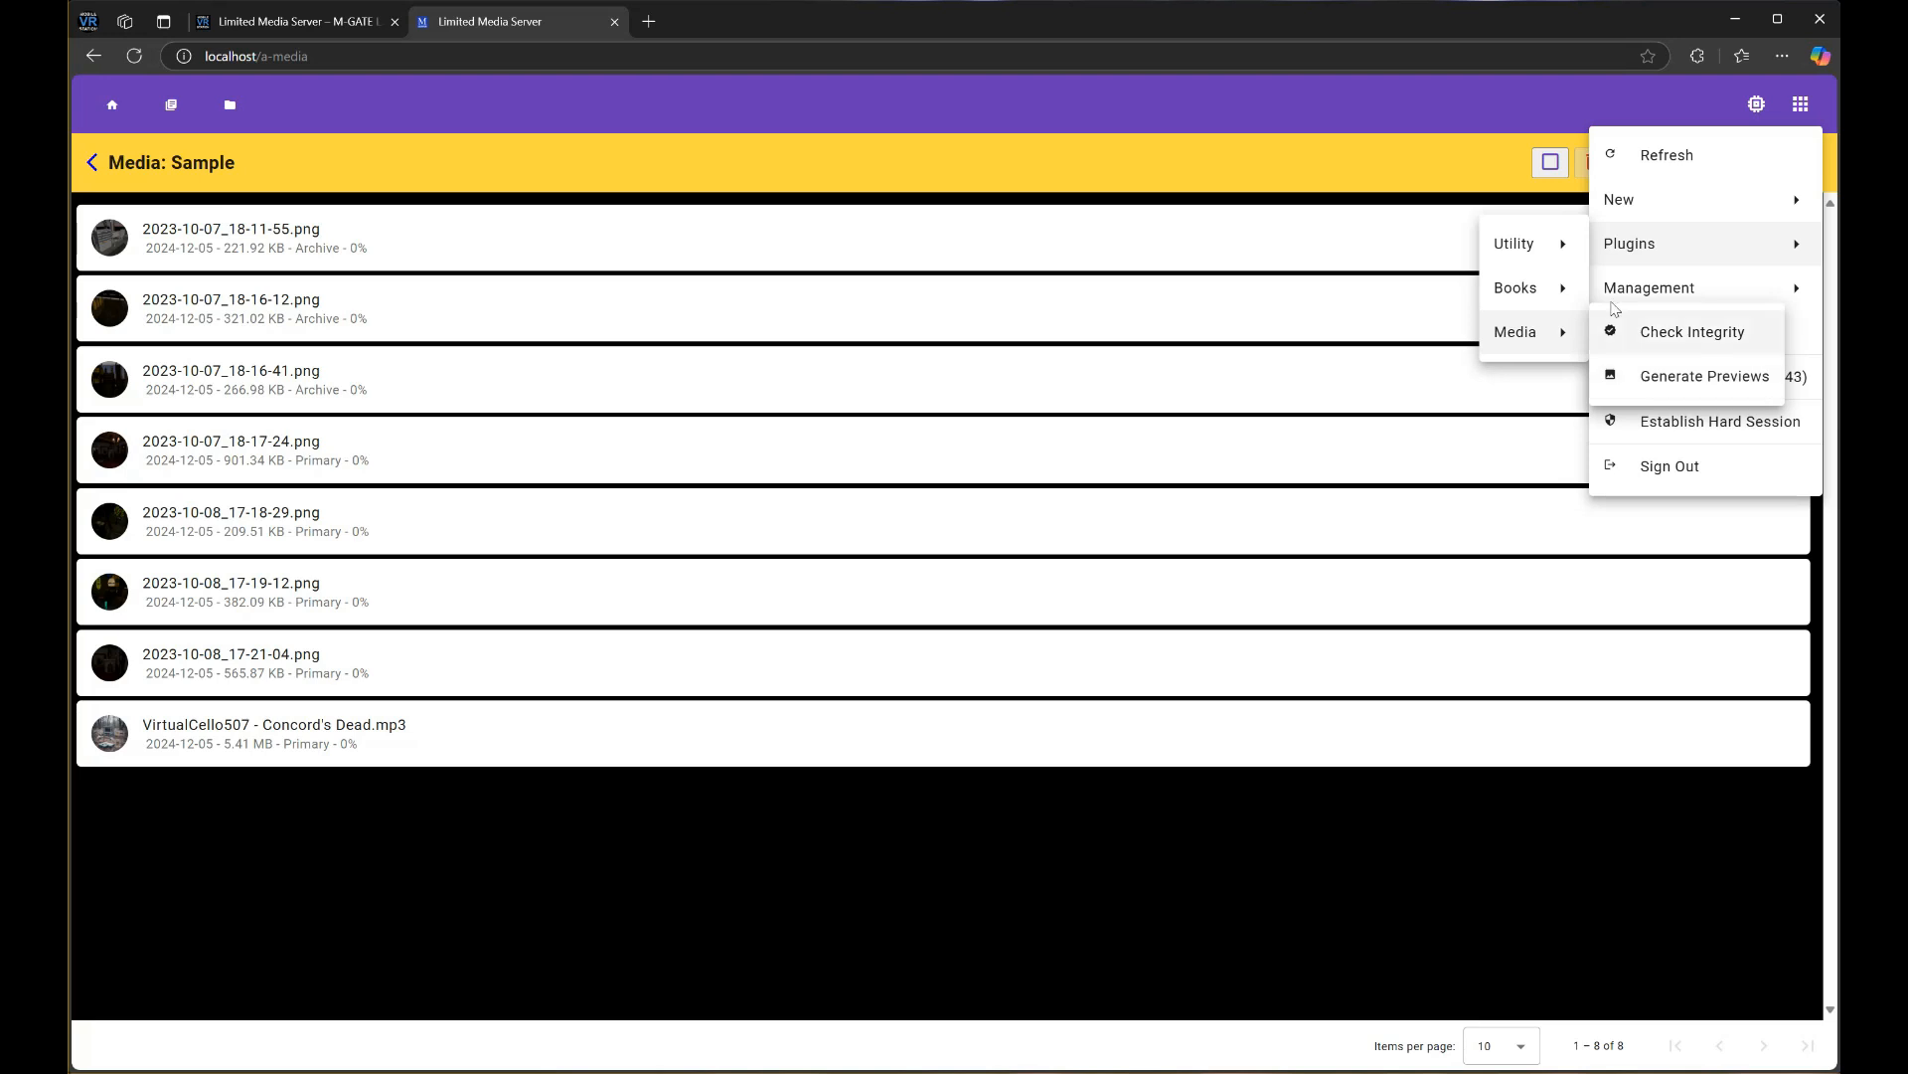
left_click(1452, 152)
left_click(1800, 104)
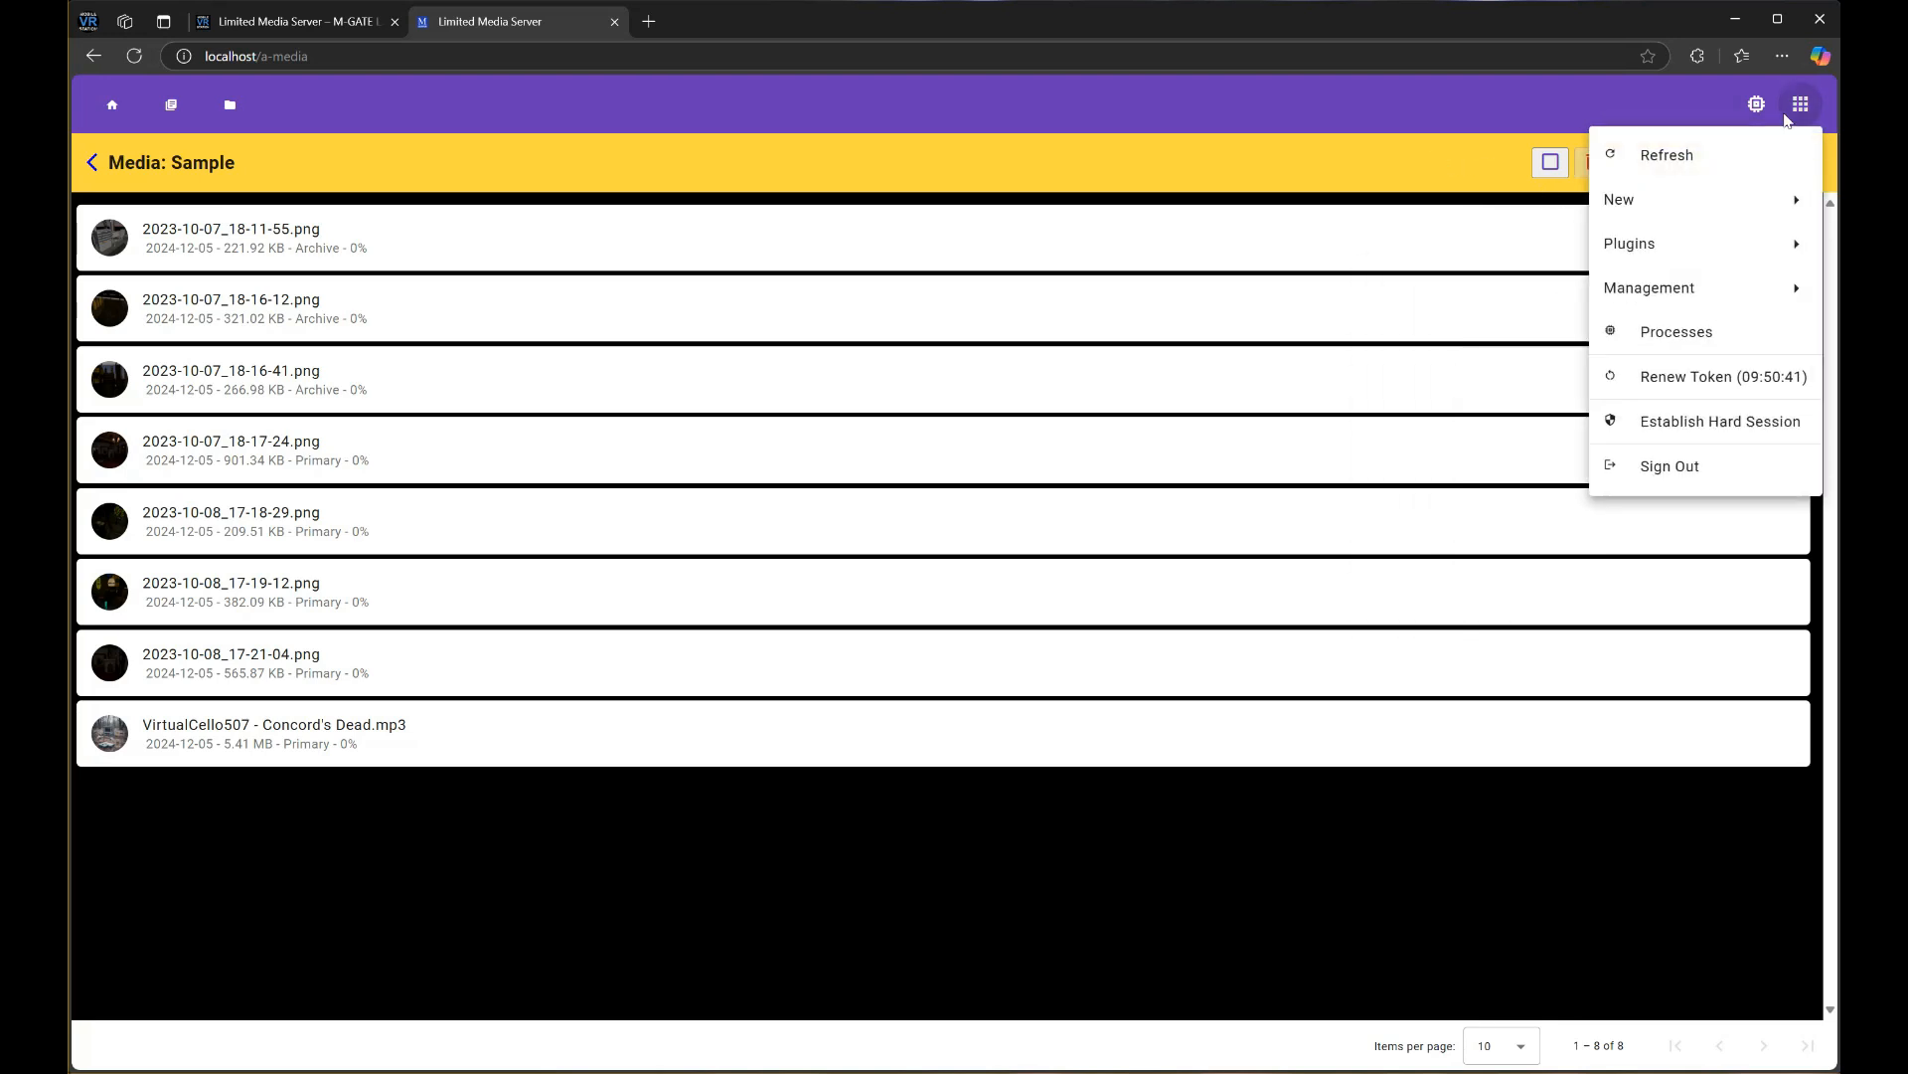
mouse_move(1658, 287)
mouse_move(1631, 243)
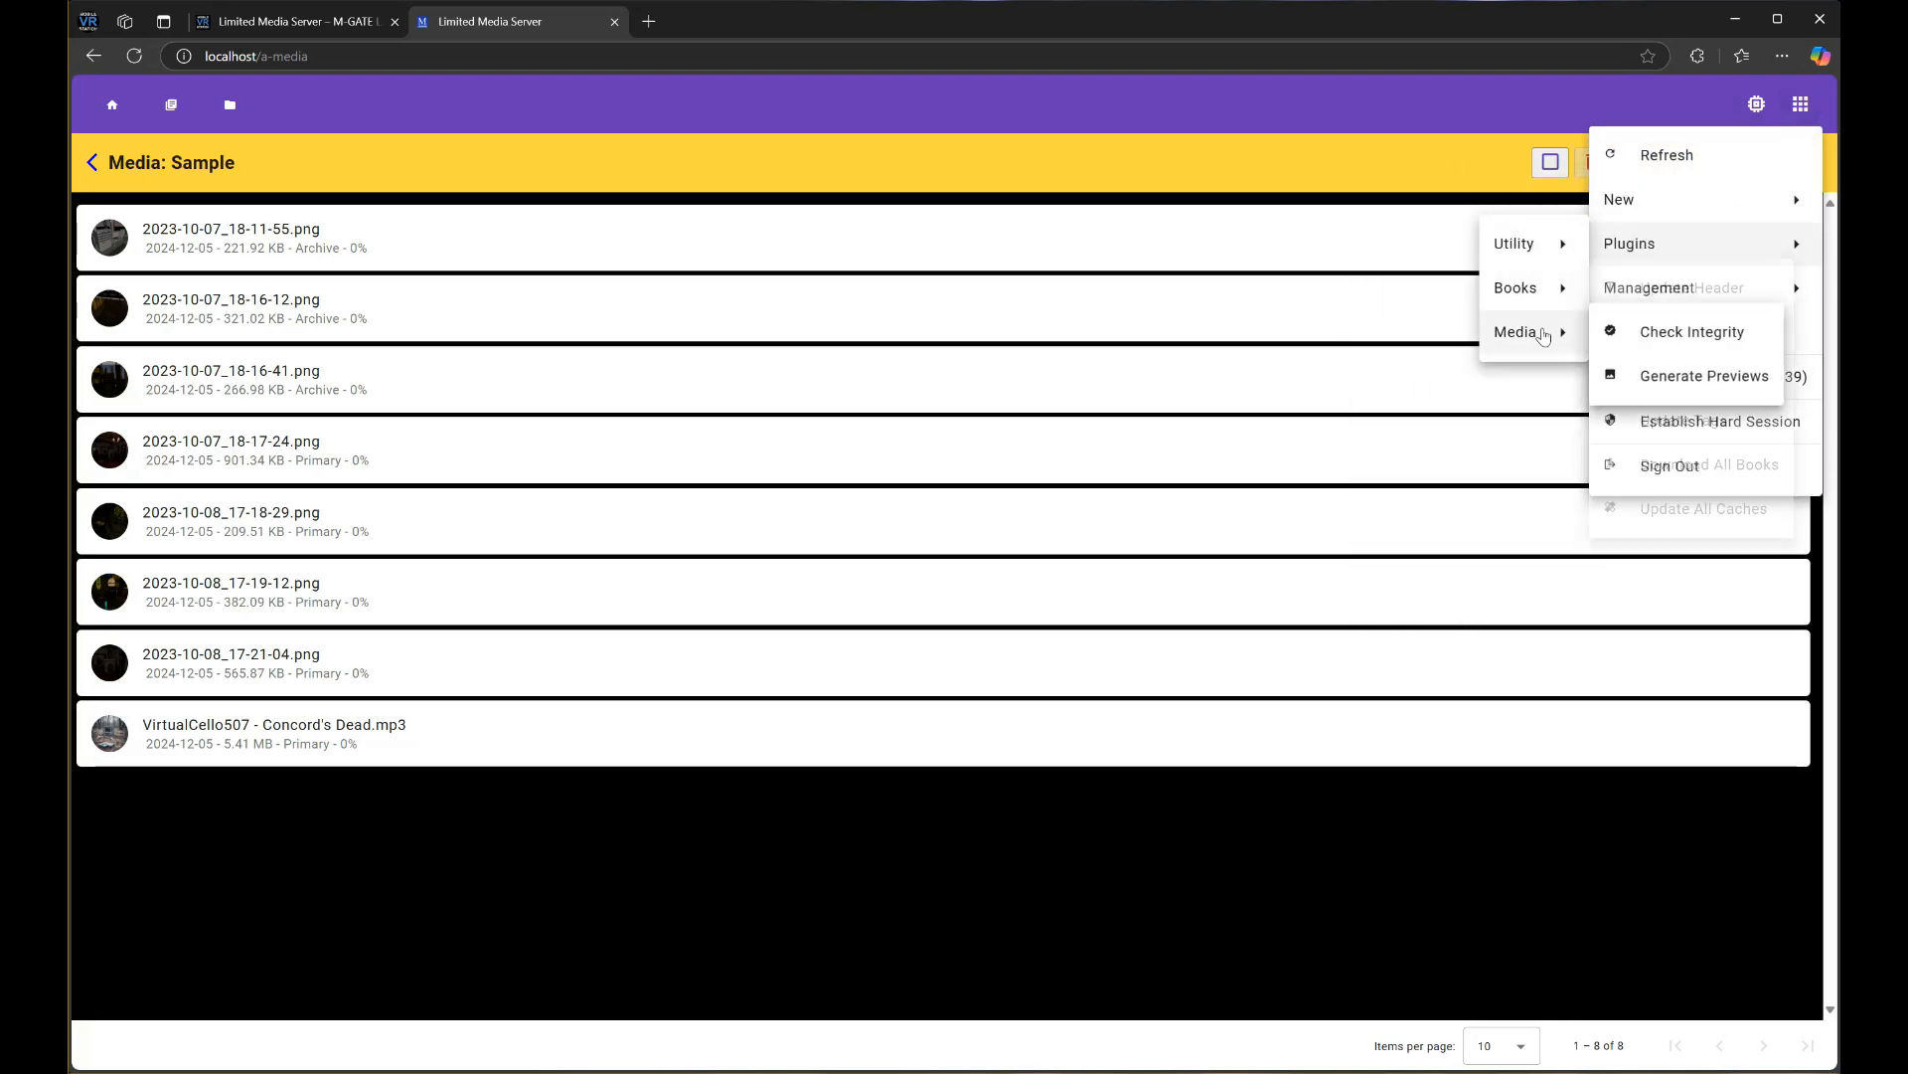
mouse_move(1551, 296)
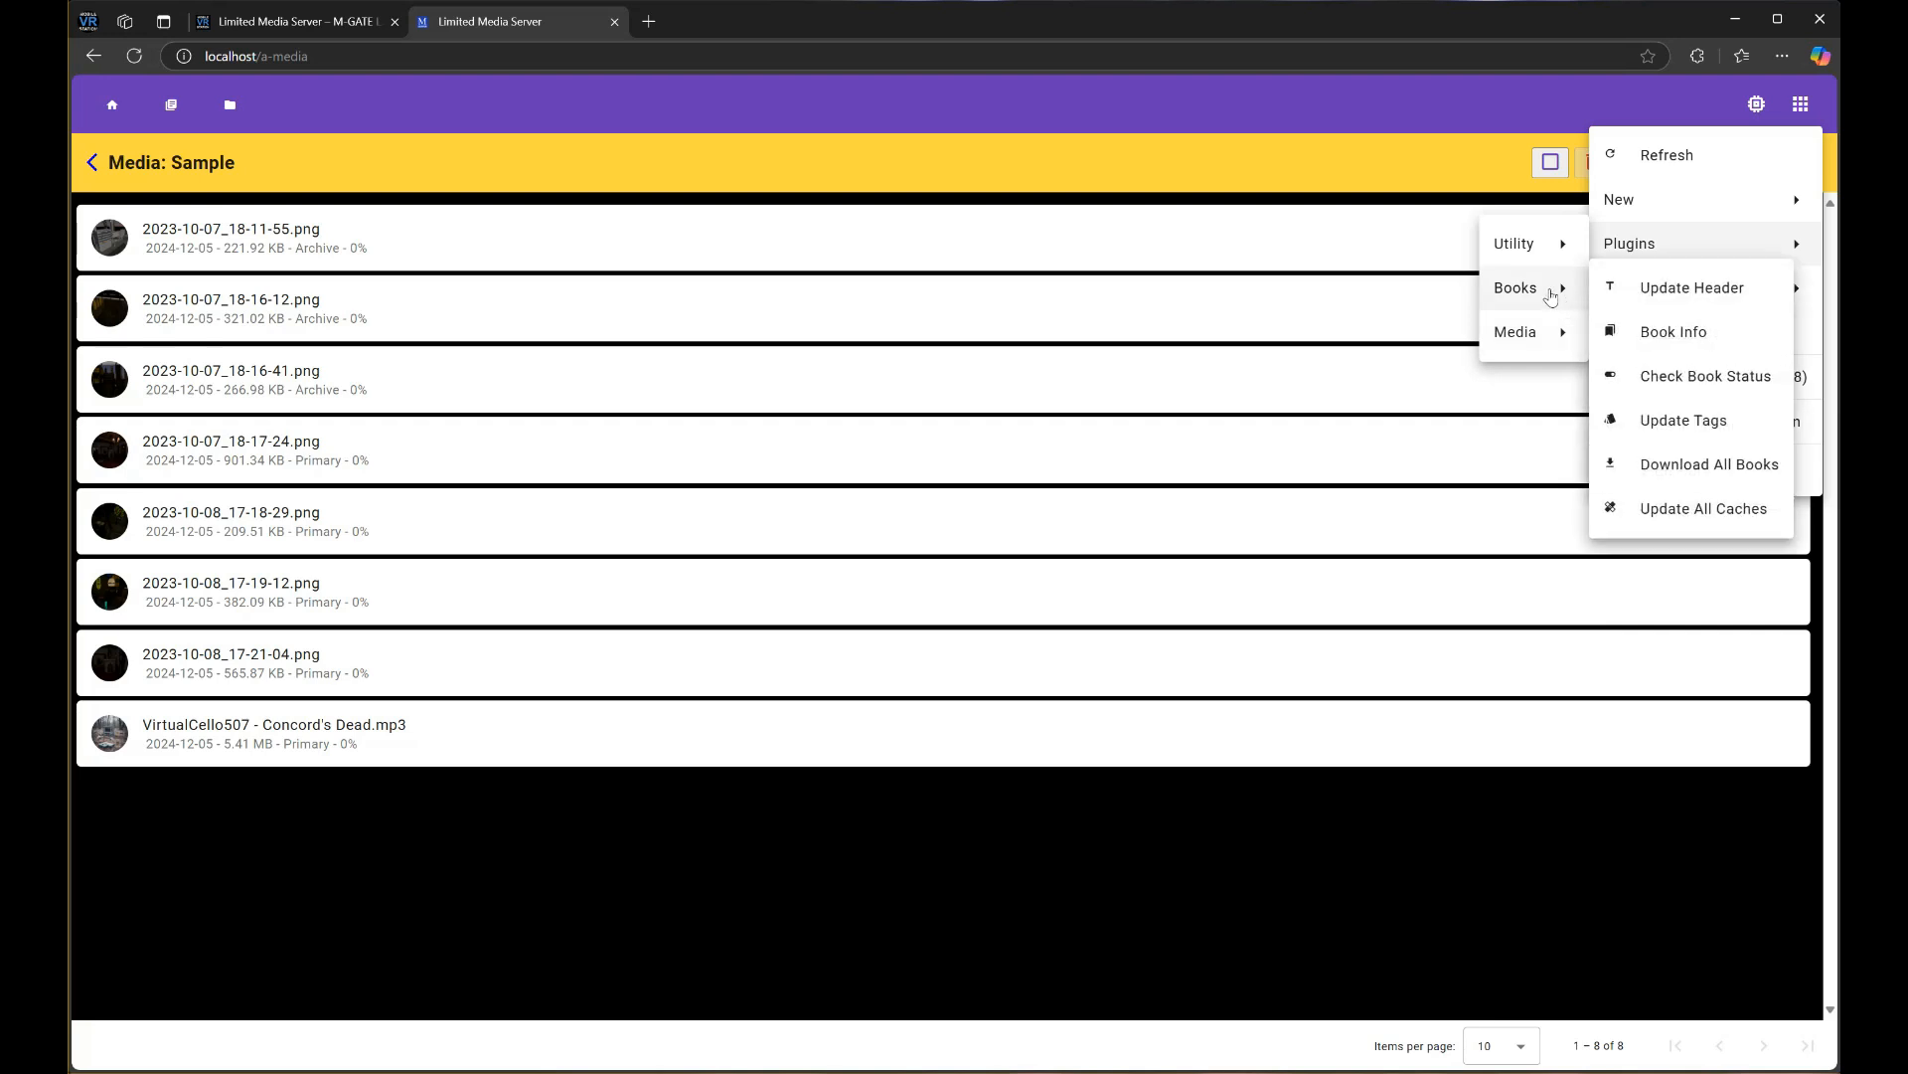
left_click(1419, 157)
Show the Sample folder's Plugins > Folder submenu from its own ⋮ menu
left_click(1804, 162)
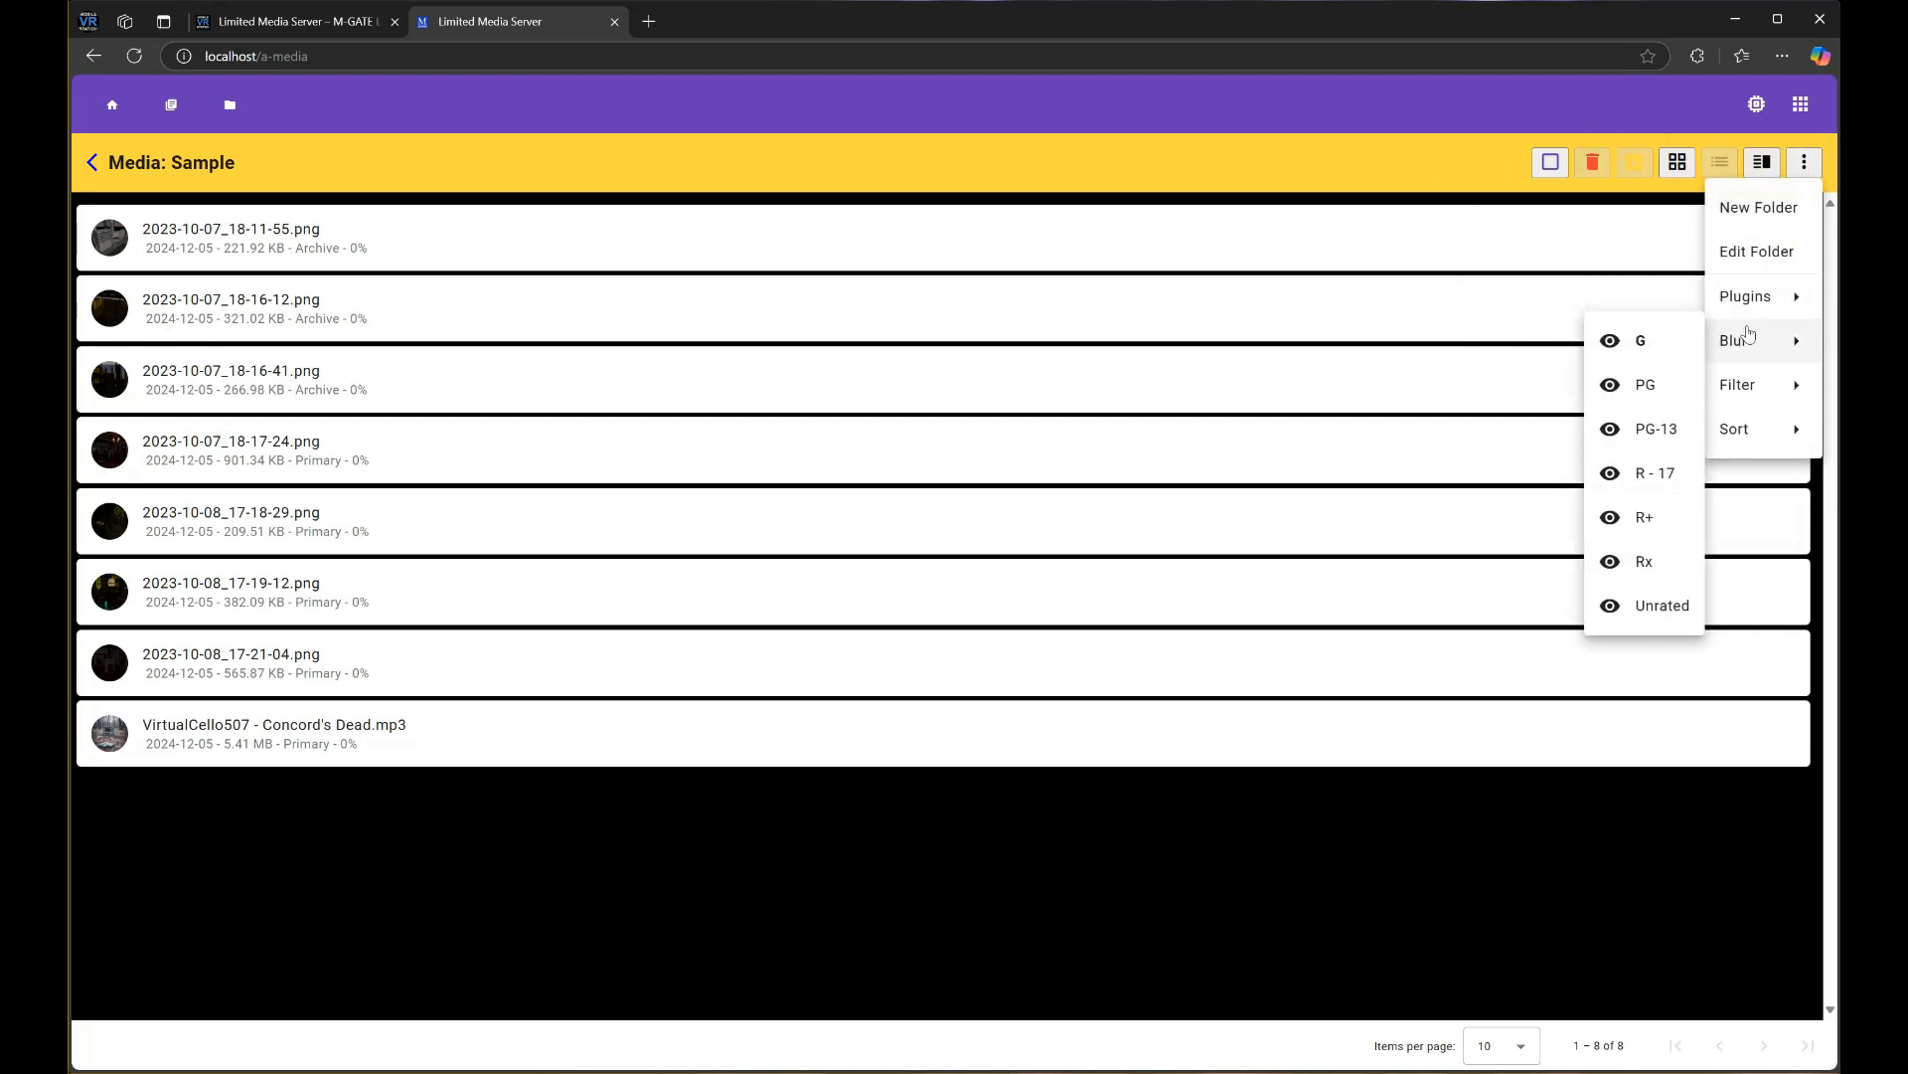
mouse_move(1735, 296)
mouse_move(1645, 296)
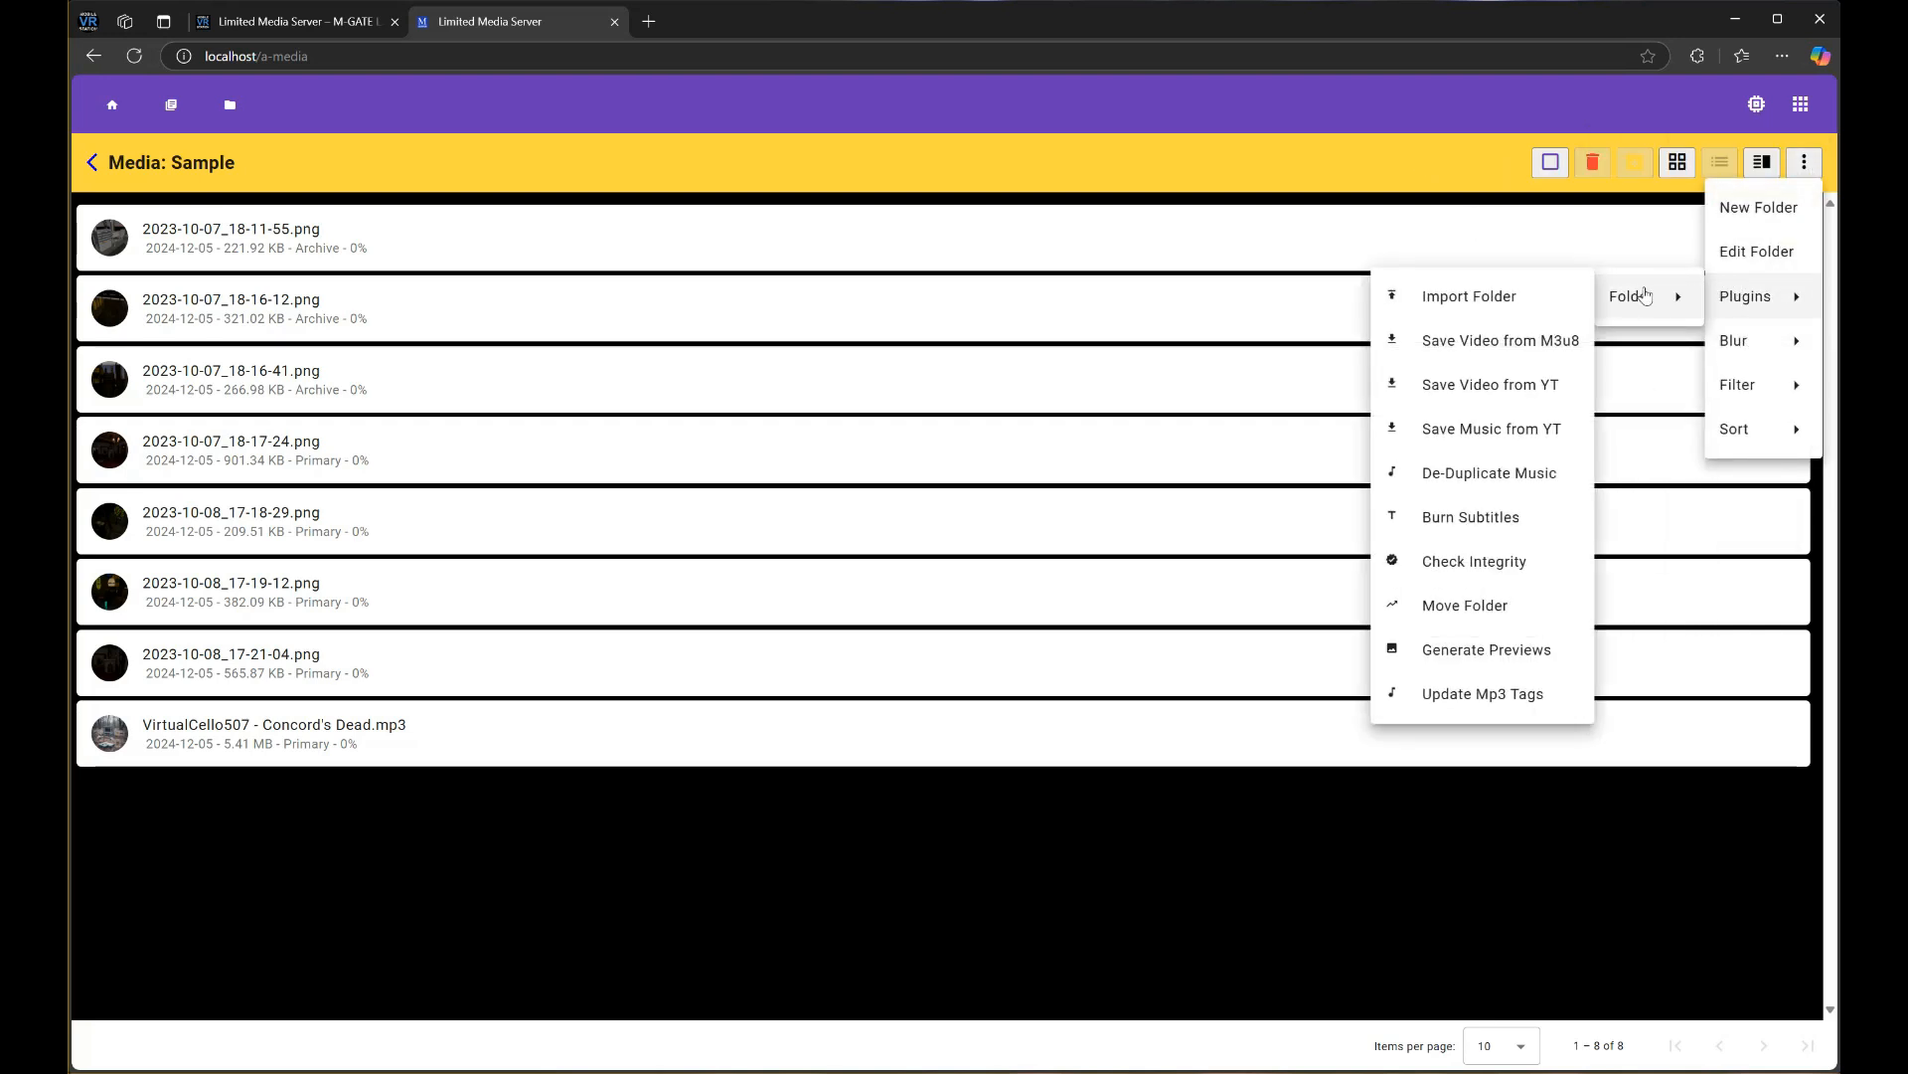
Inspect the Update Mp3 Tags form's Album and Year fields without running it, then go back
left_click(1568, 705)
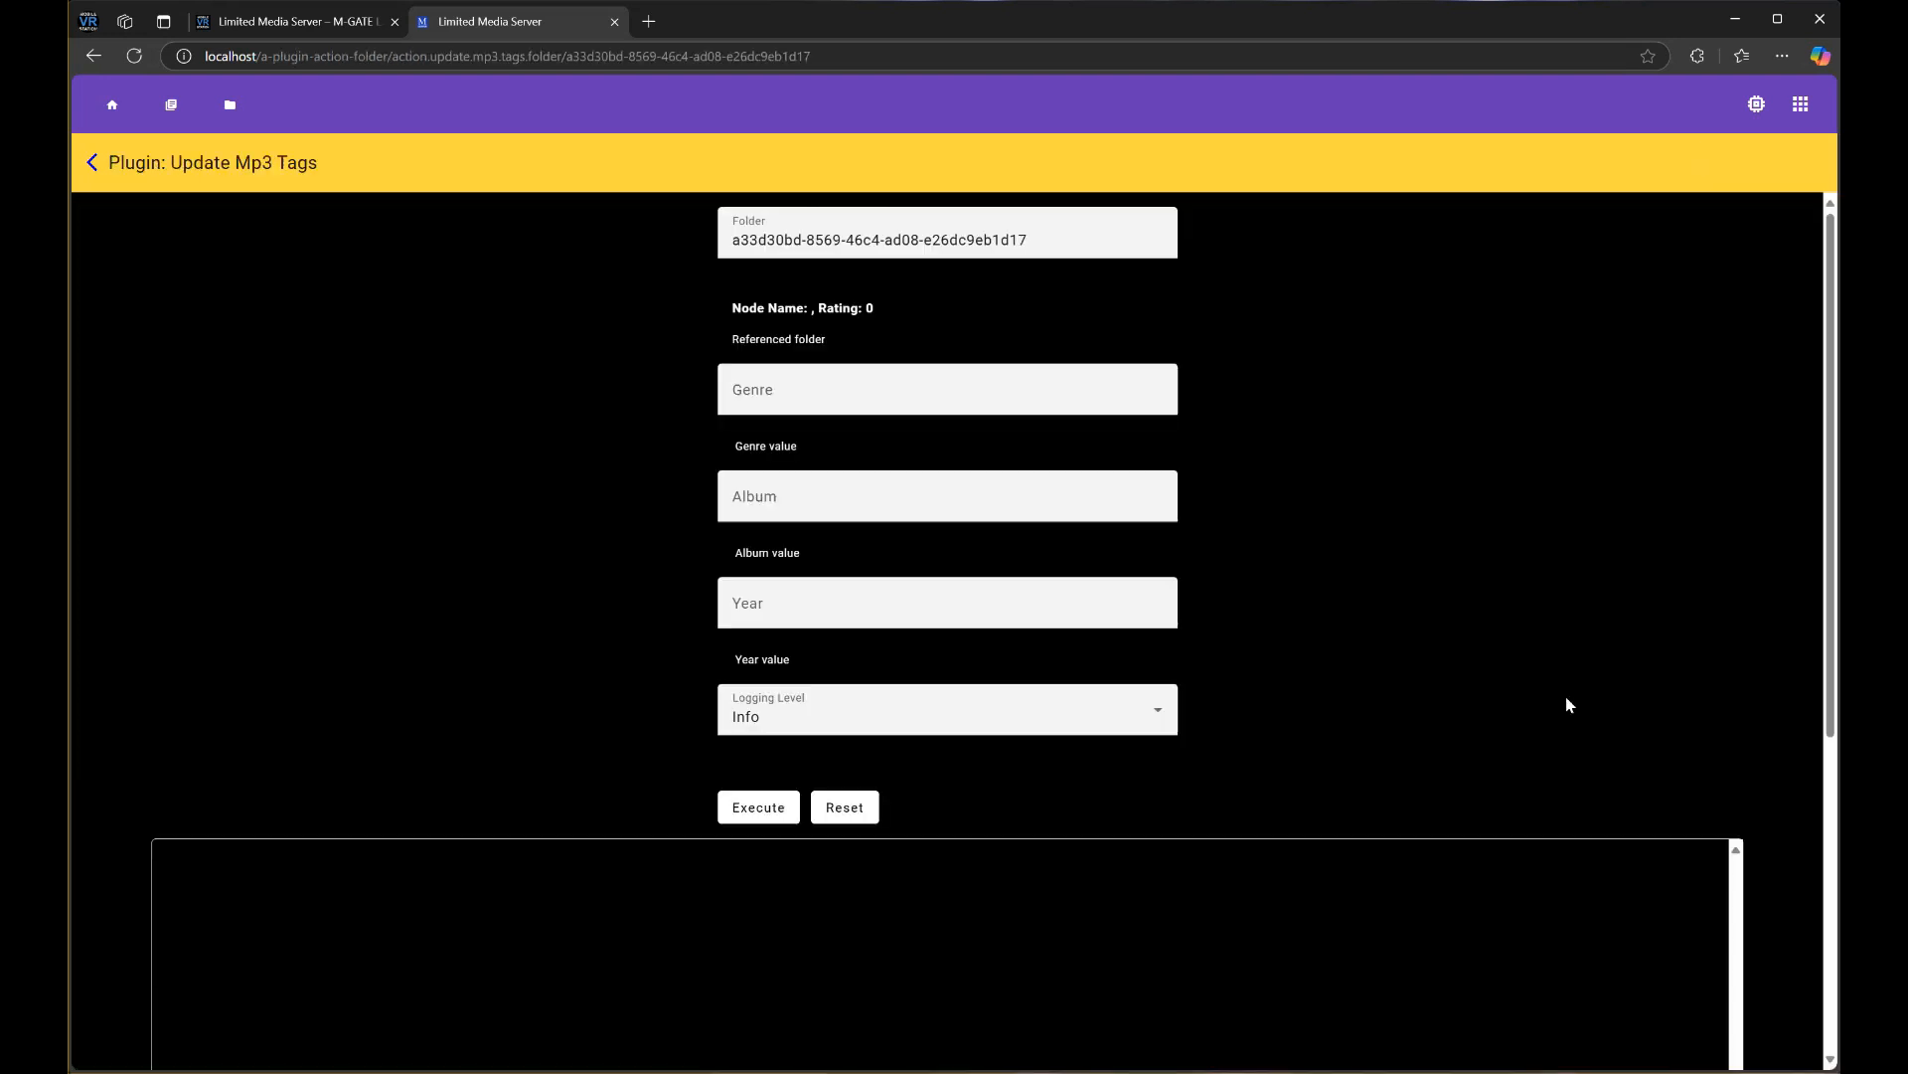
left_click(781, 497)
left_click(772, 604)
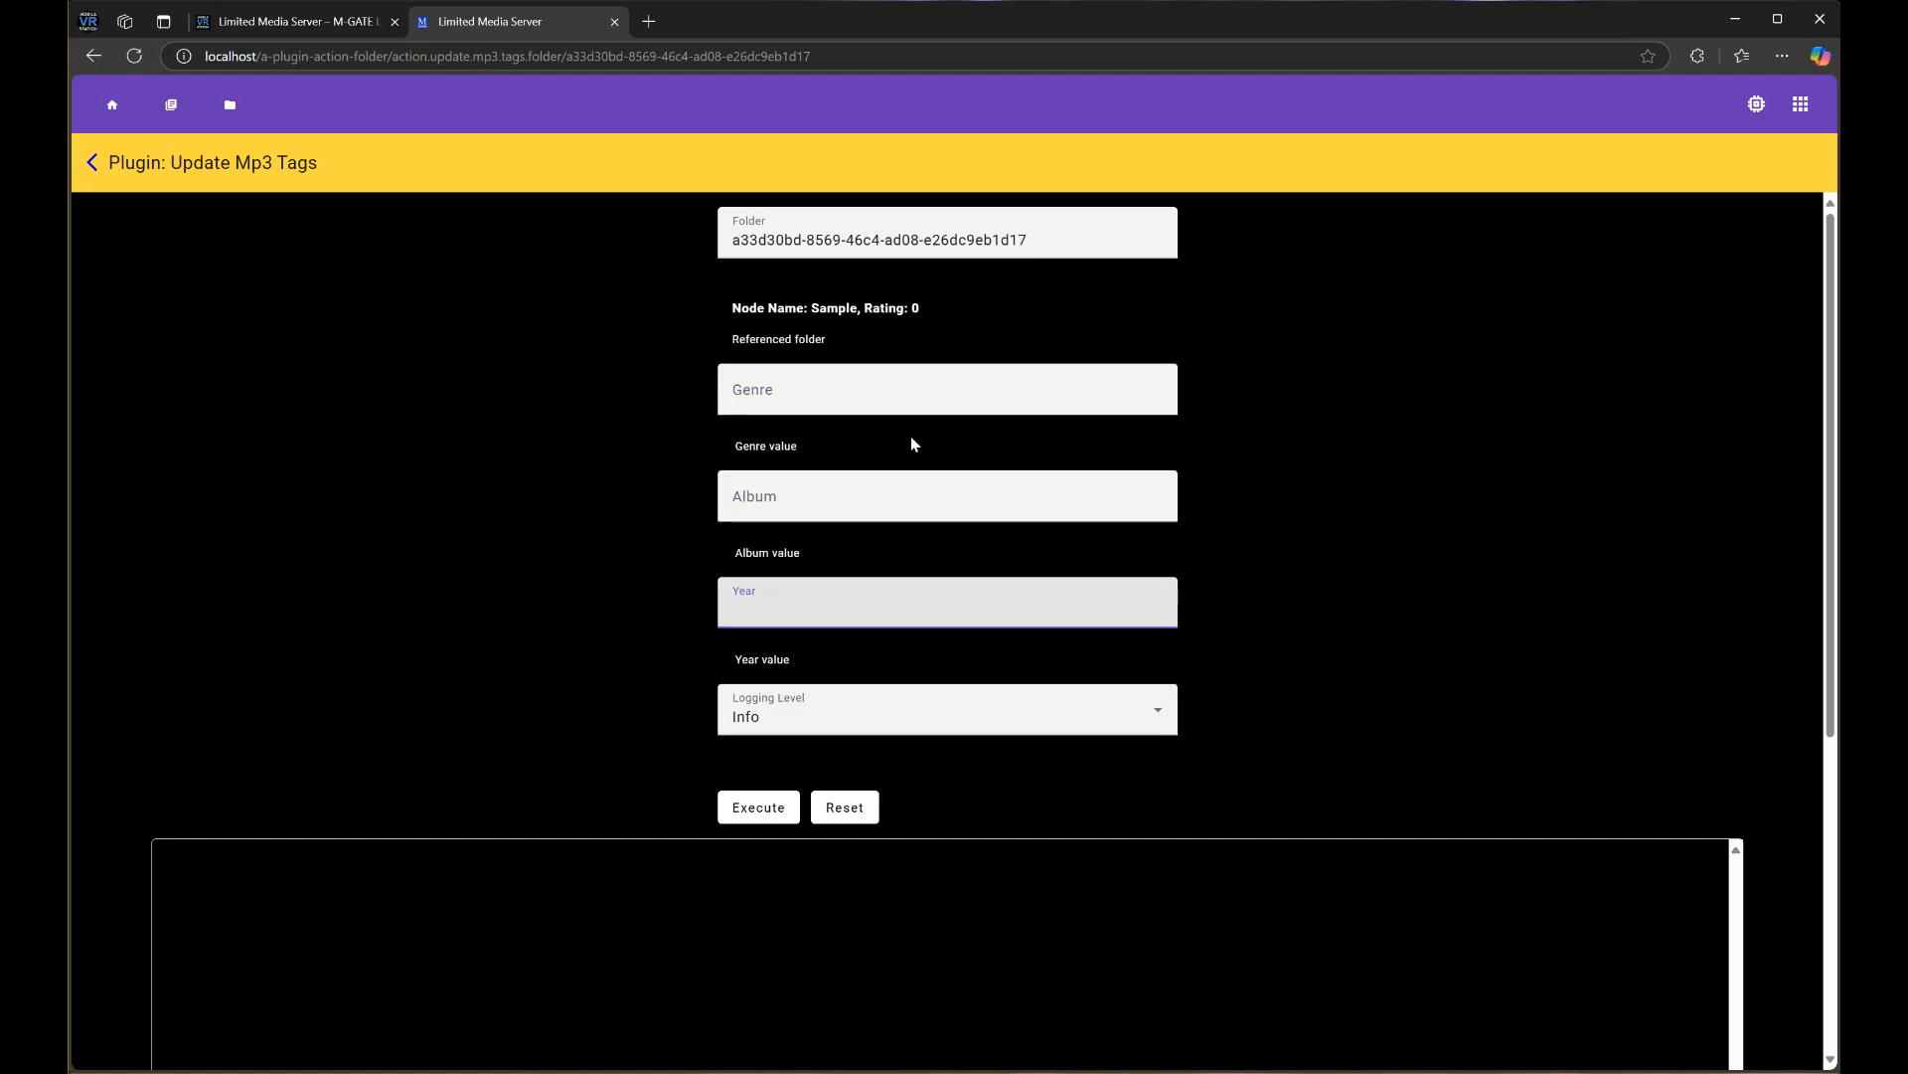
left_click(663, 548)
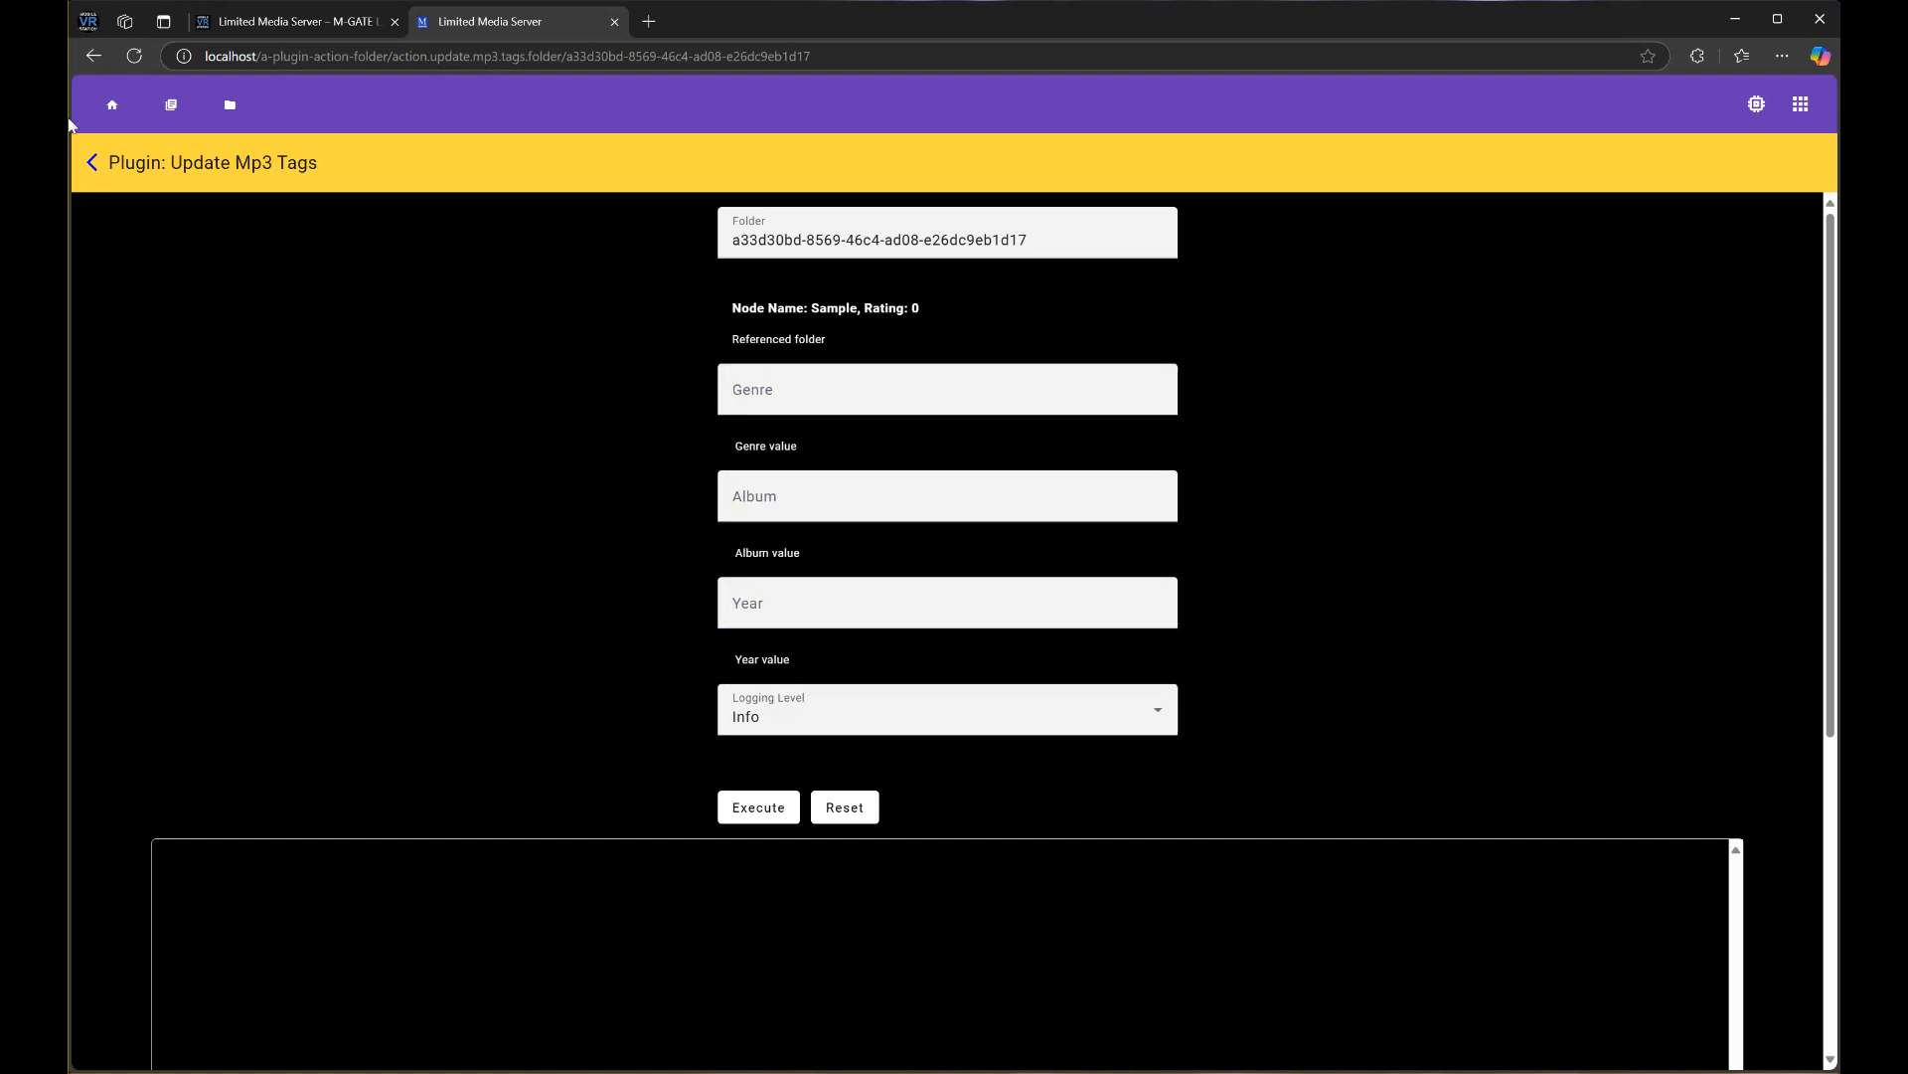
left_click(91, 173)
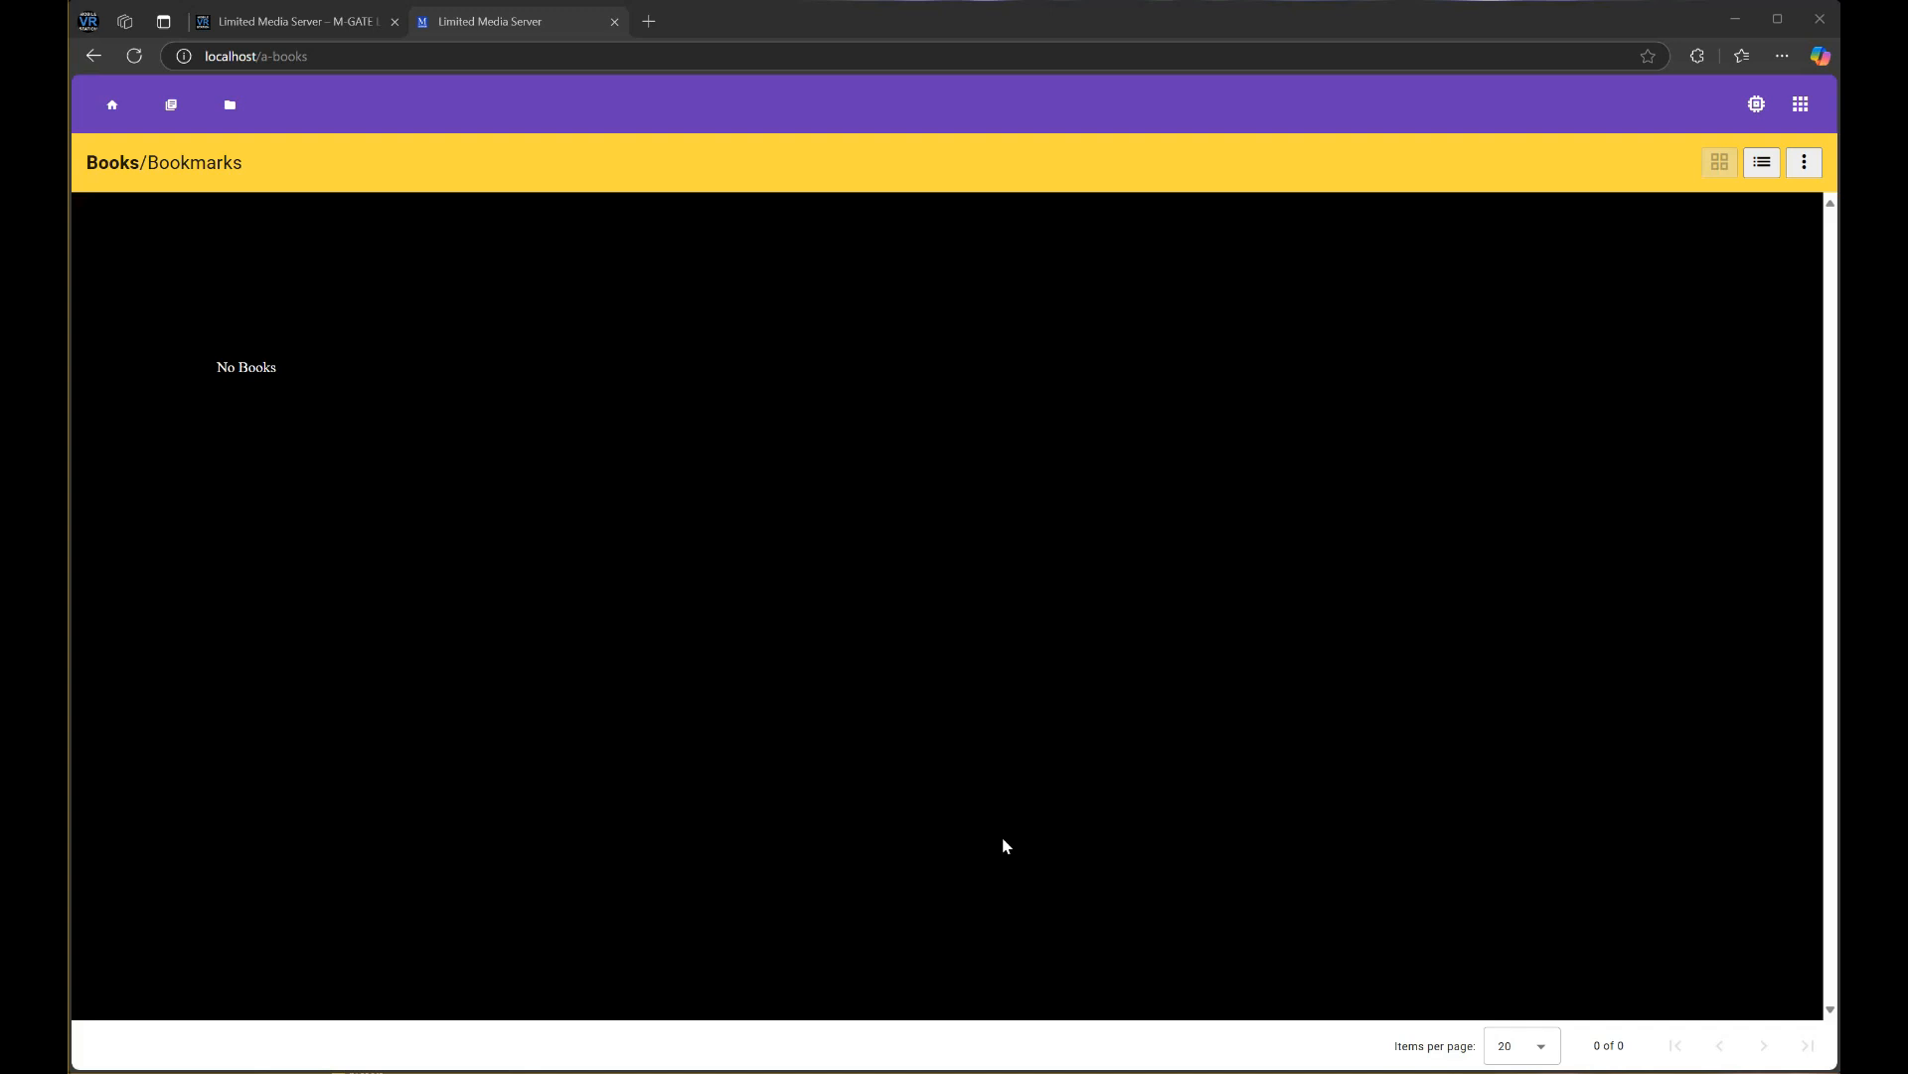
Start a new book via New > Book and enter Book ID 'sample'
left_click(1800, 103)
mouse_move(1631, 212)
left_click(1538, 197)
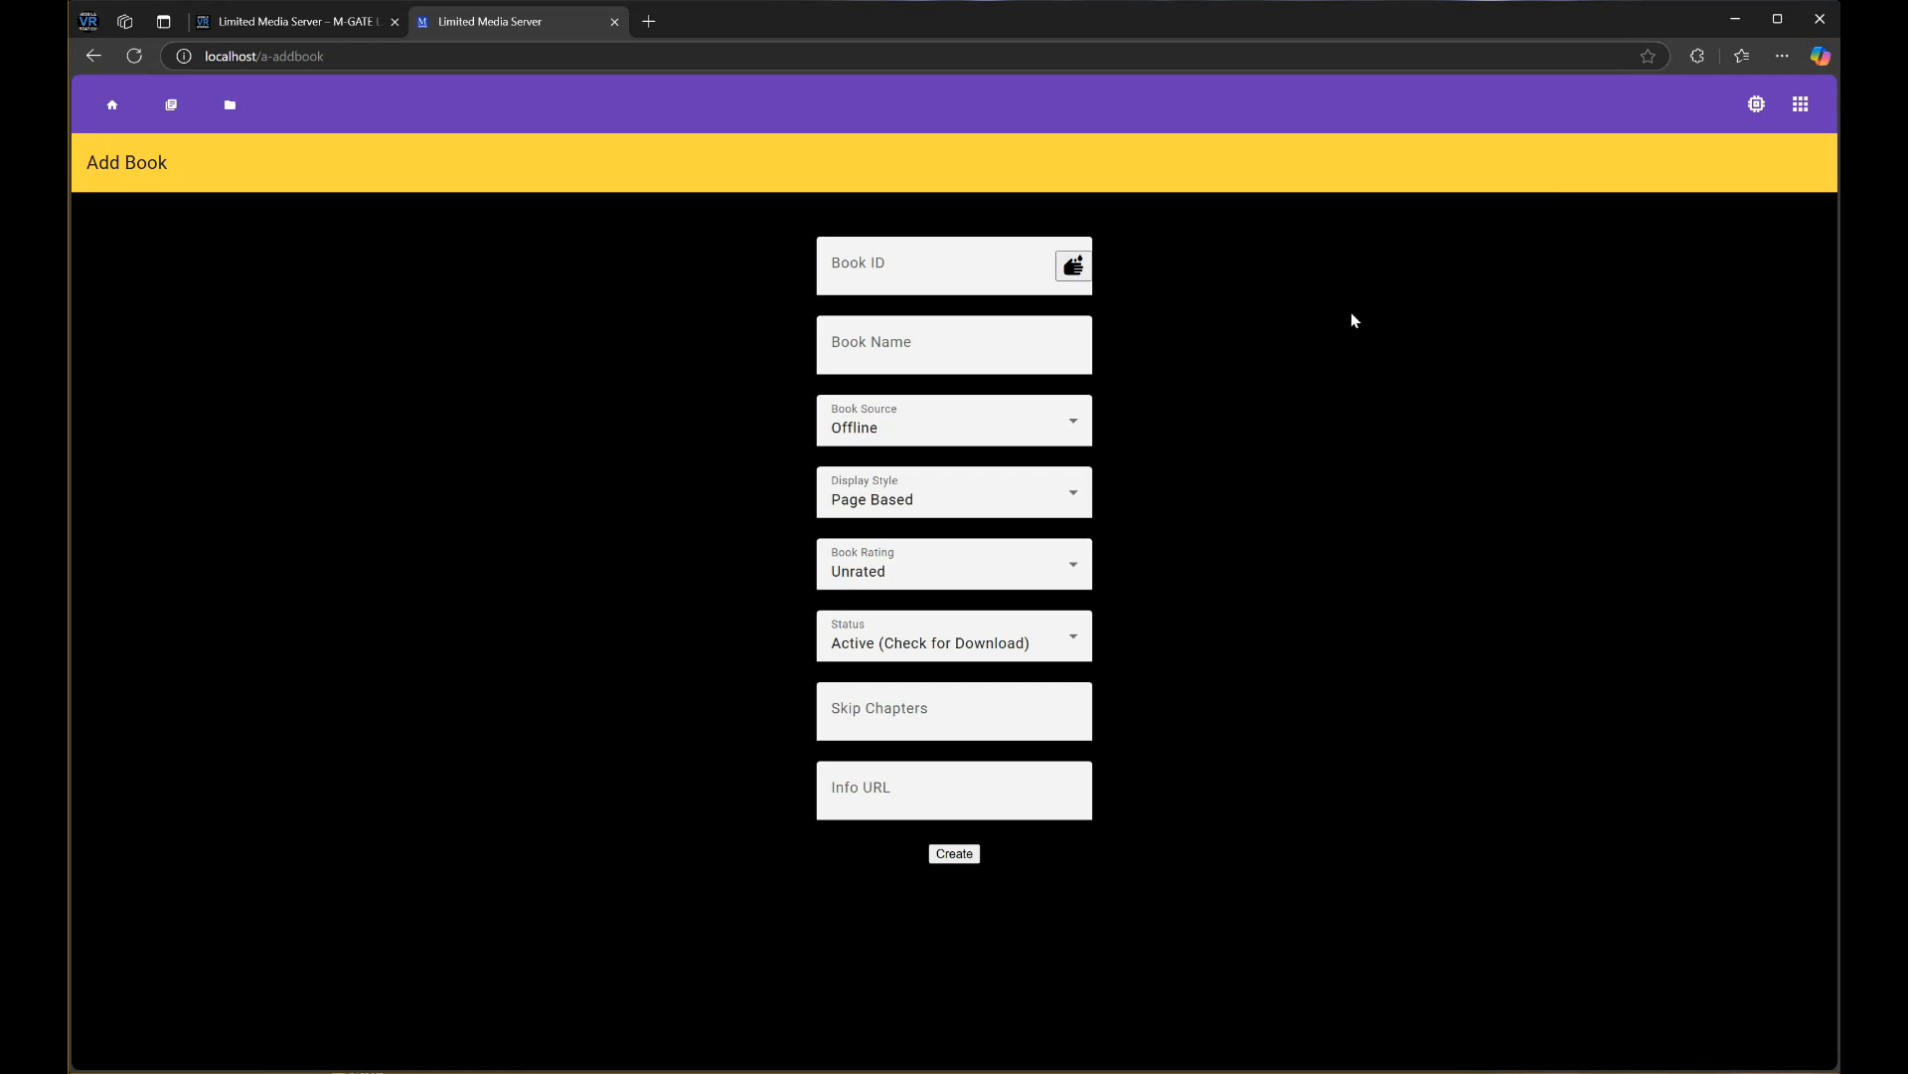
left_click(993, 278)
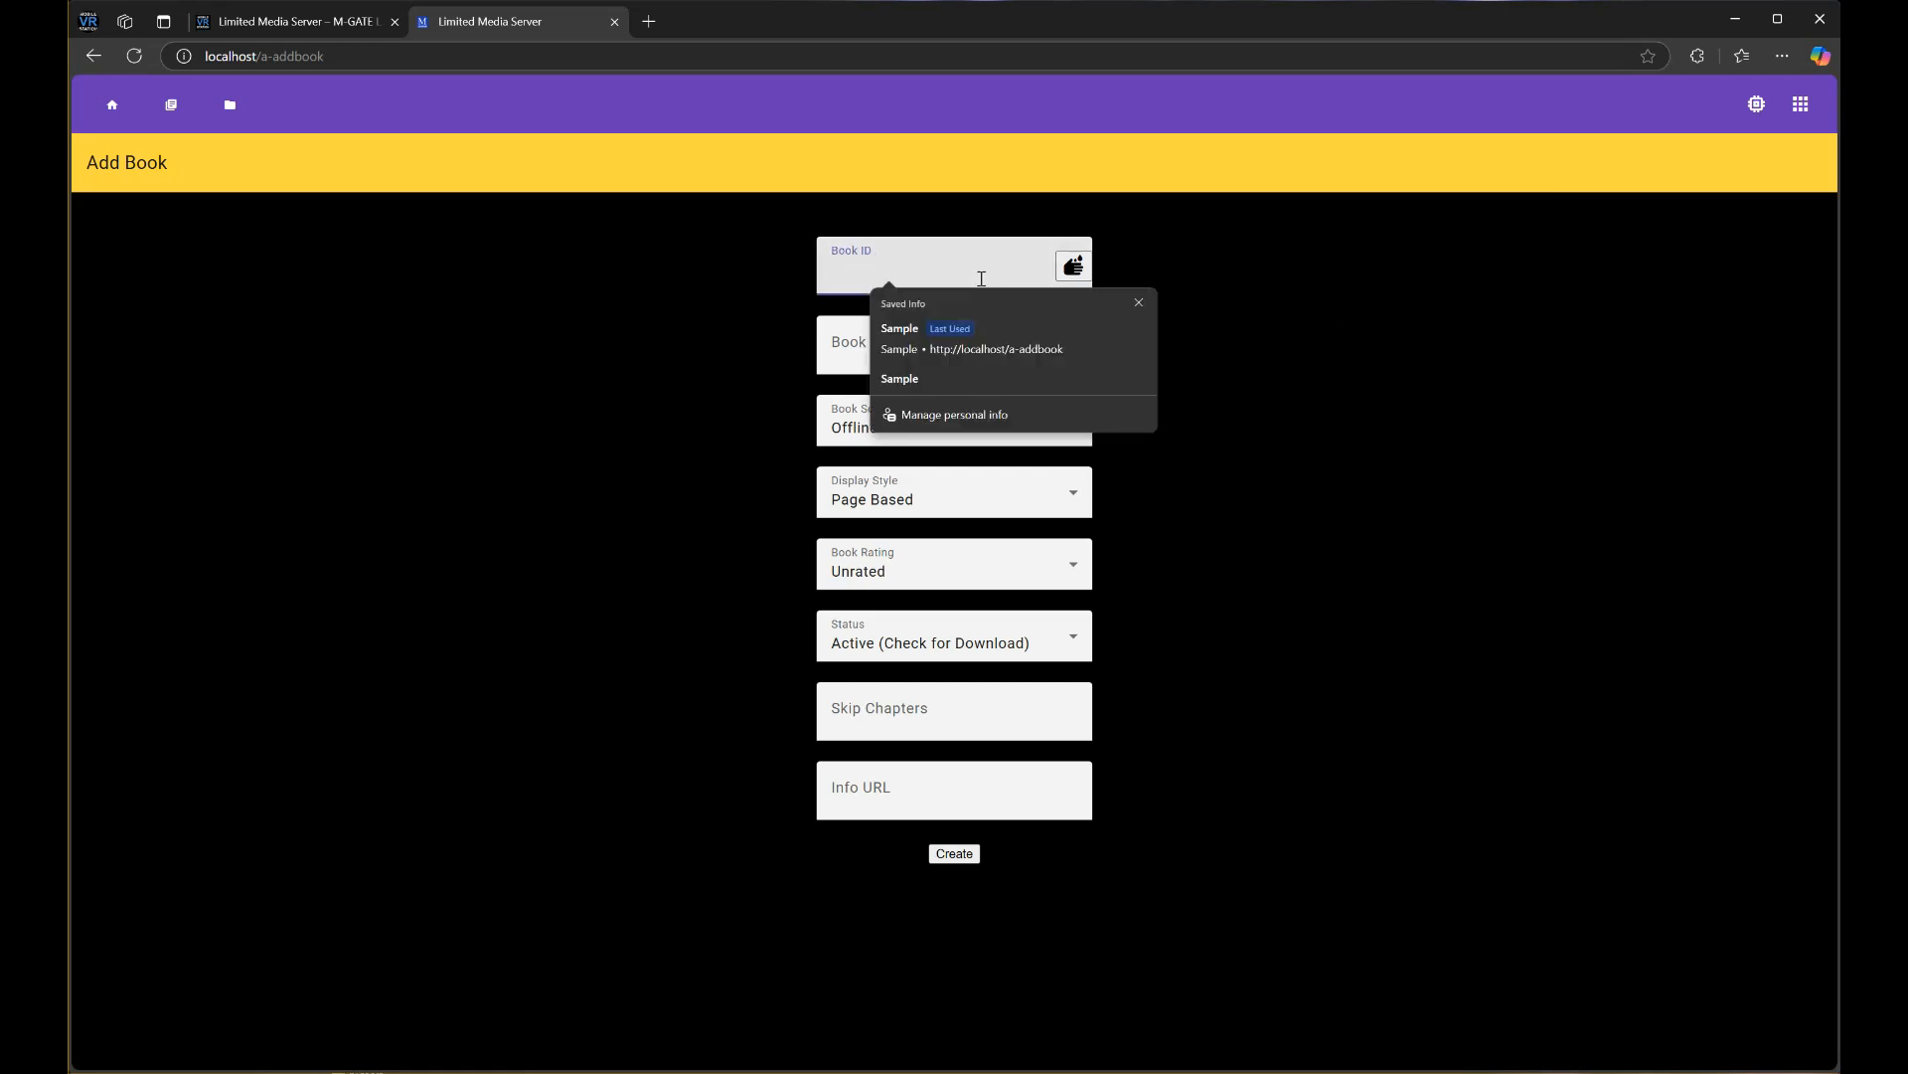
left_click(1135, 255)
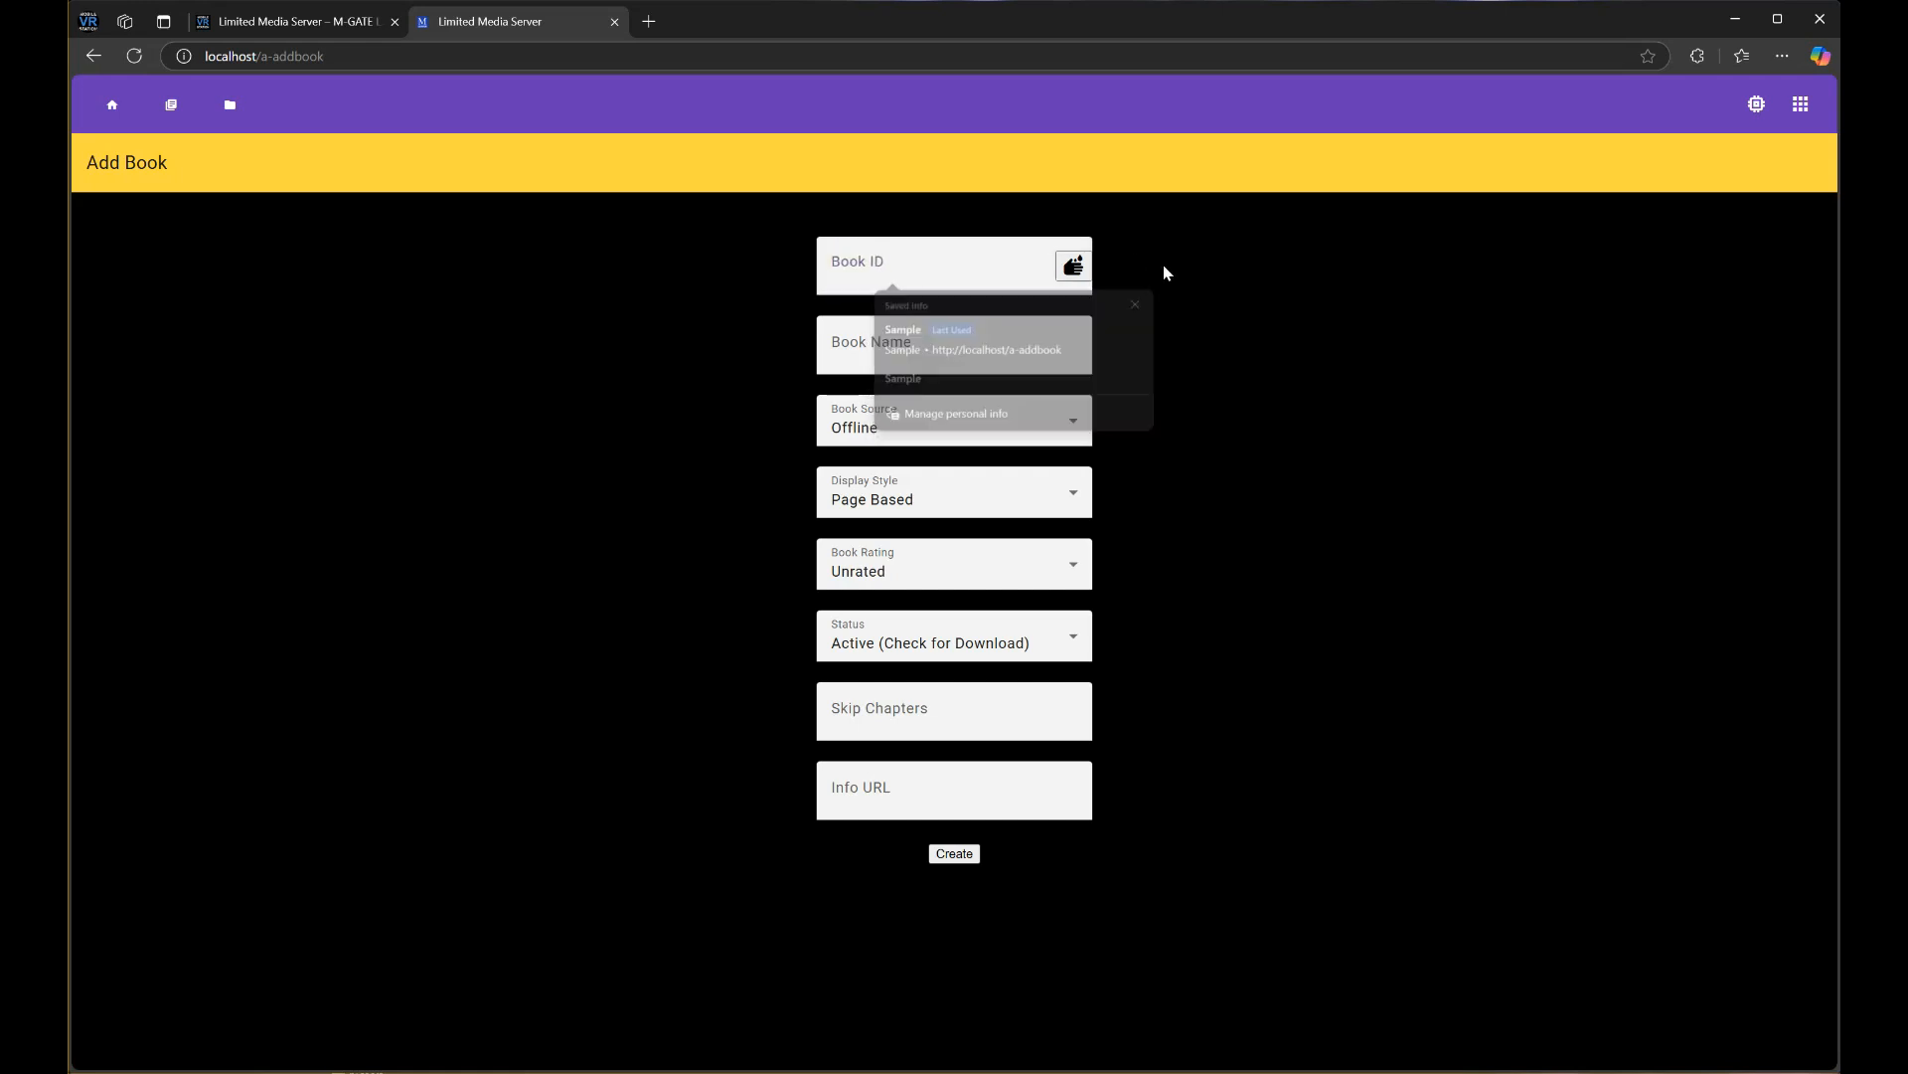
left_click(934, 273)
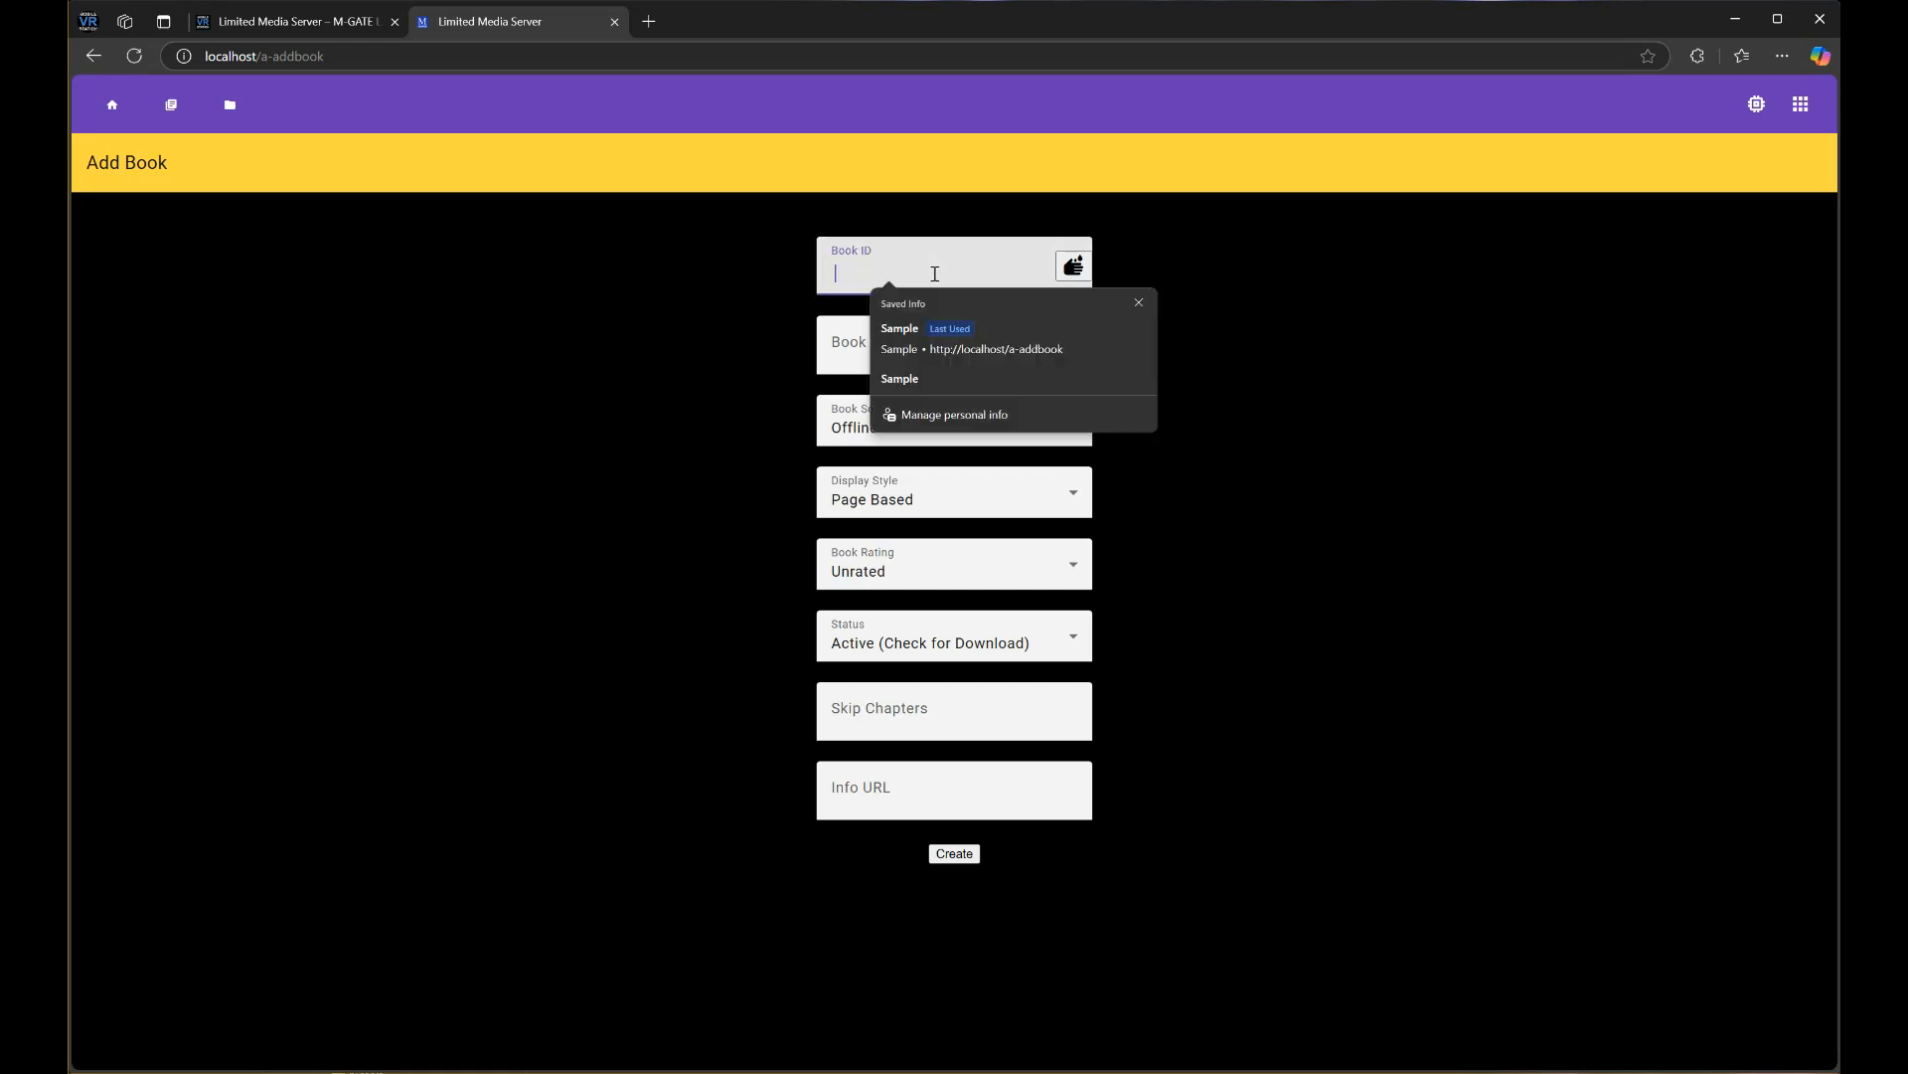
type("sample")
left_click(800, 301)
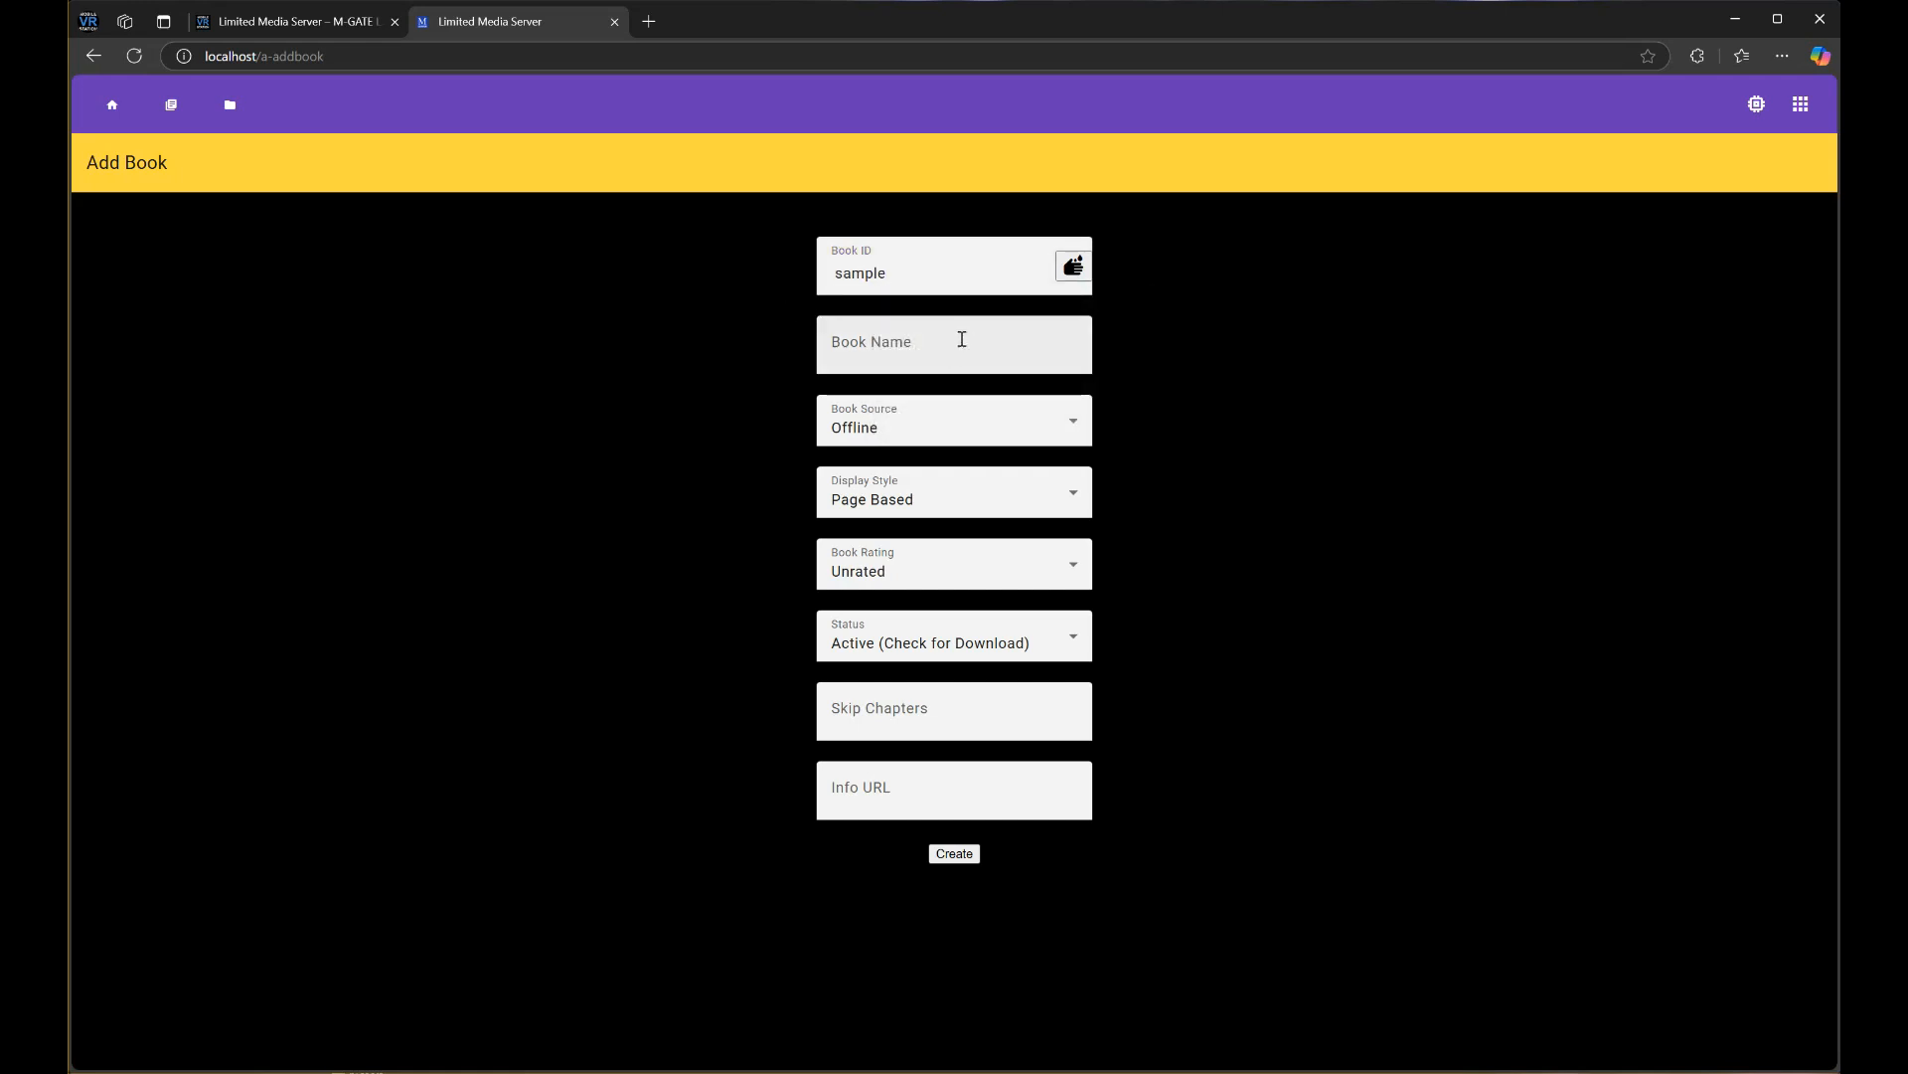
Name the book 'A Nice Book' and keep Offline as the Book Source
left_click(963, 339)
type("A ")
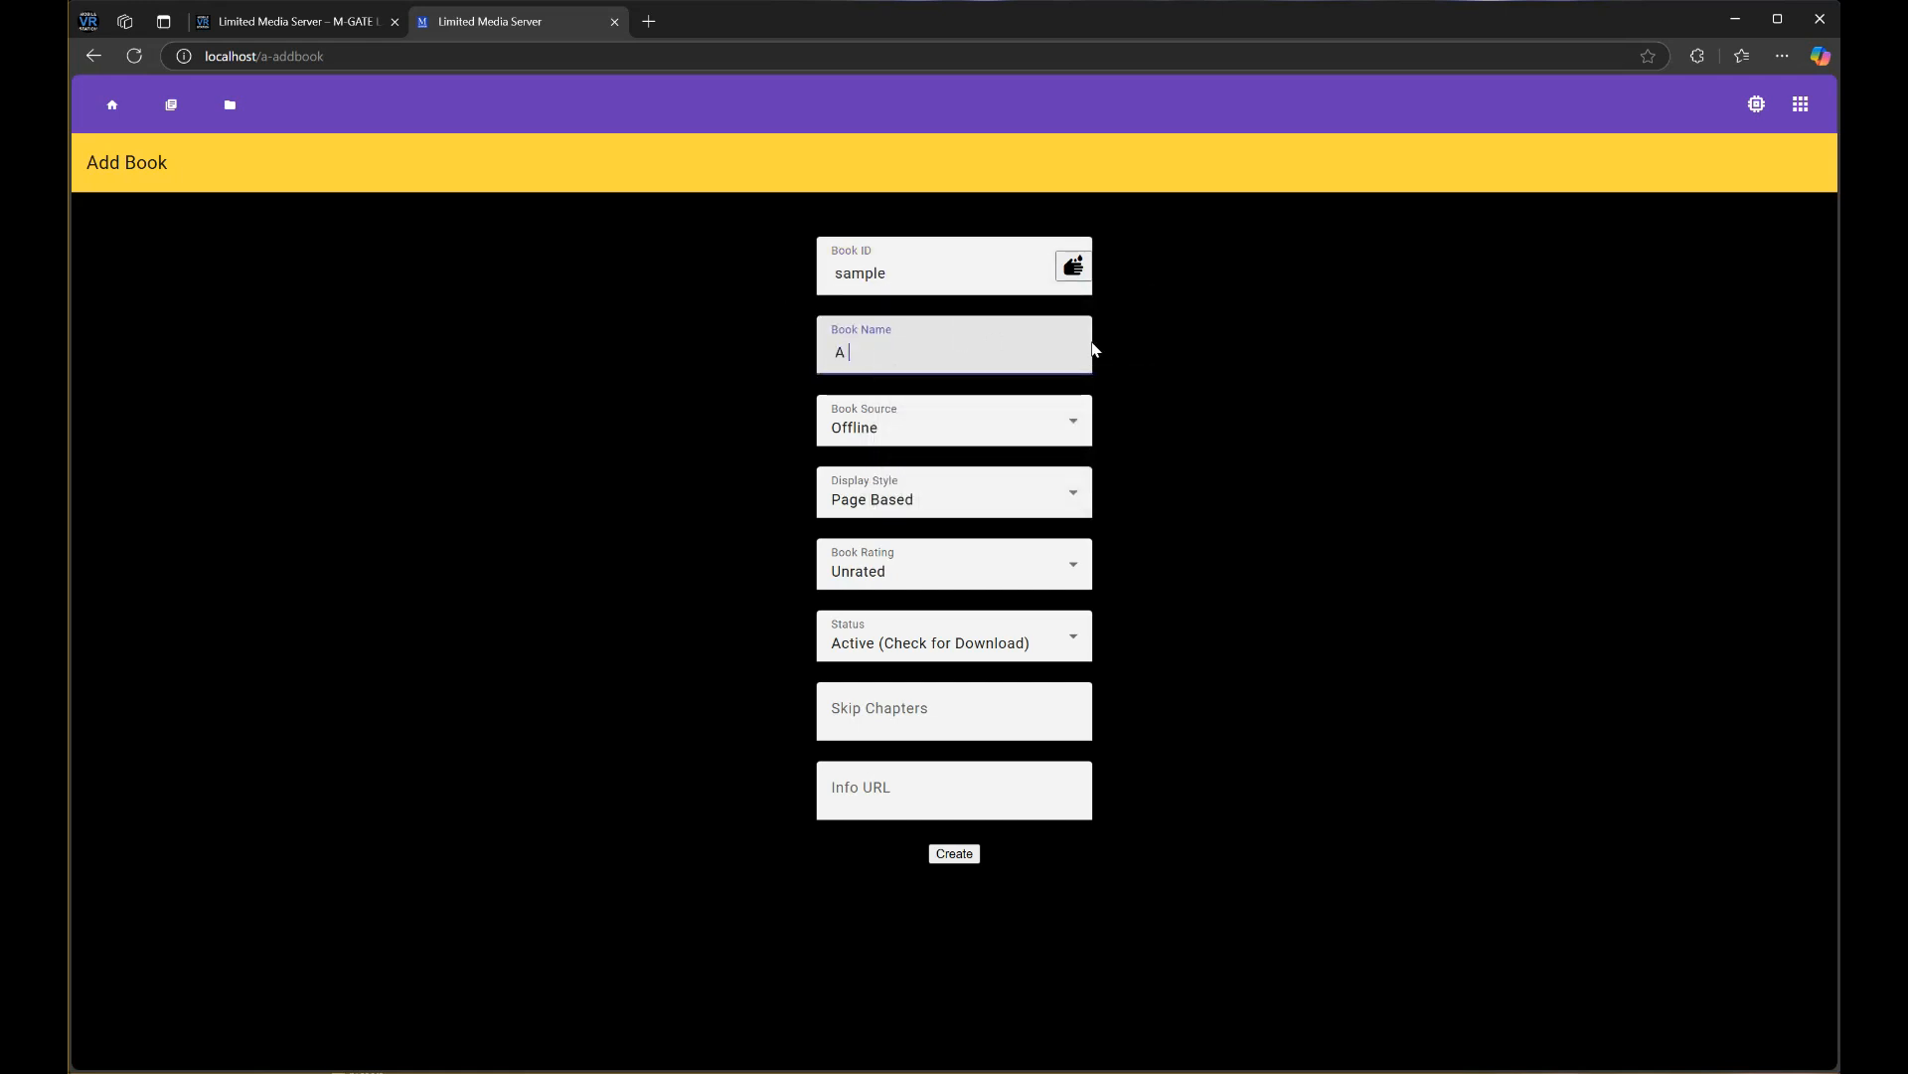
type("Nice Book")
left_click(1245, 378)
left_click(956, 430)
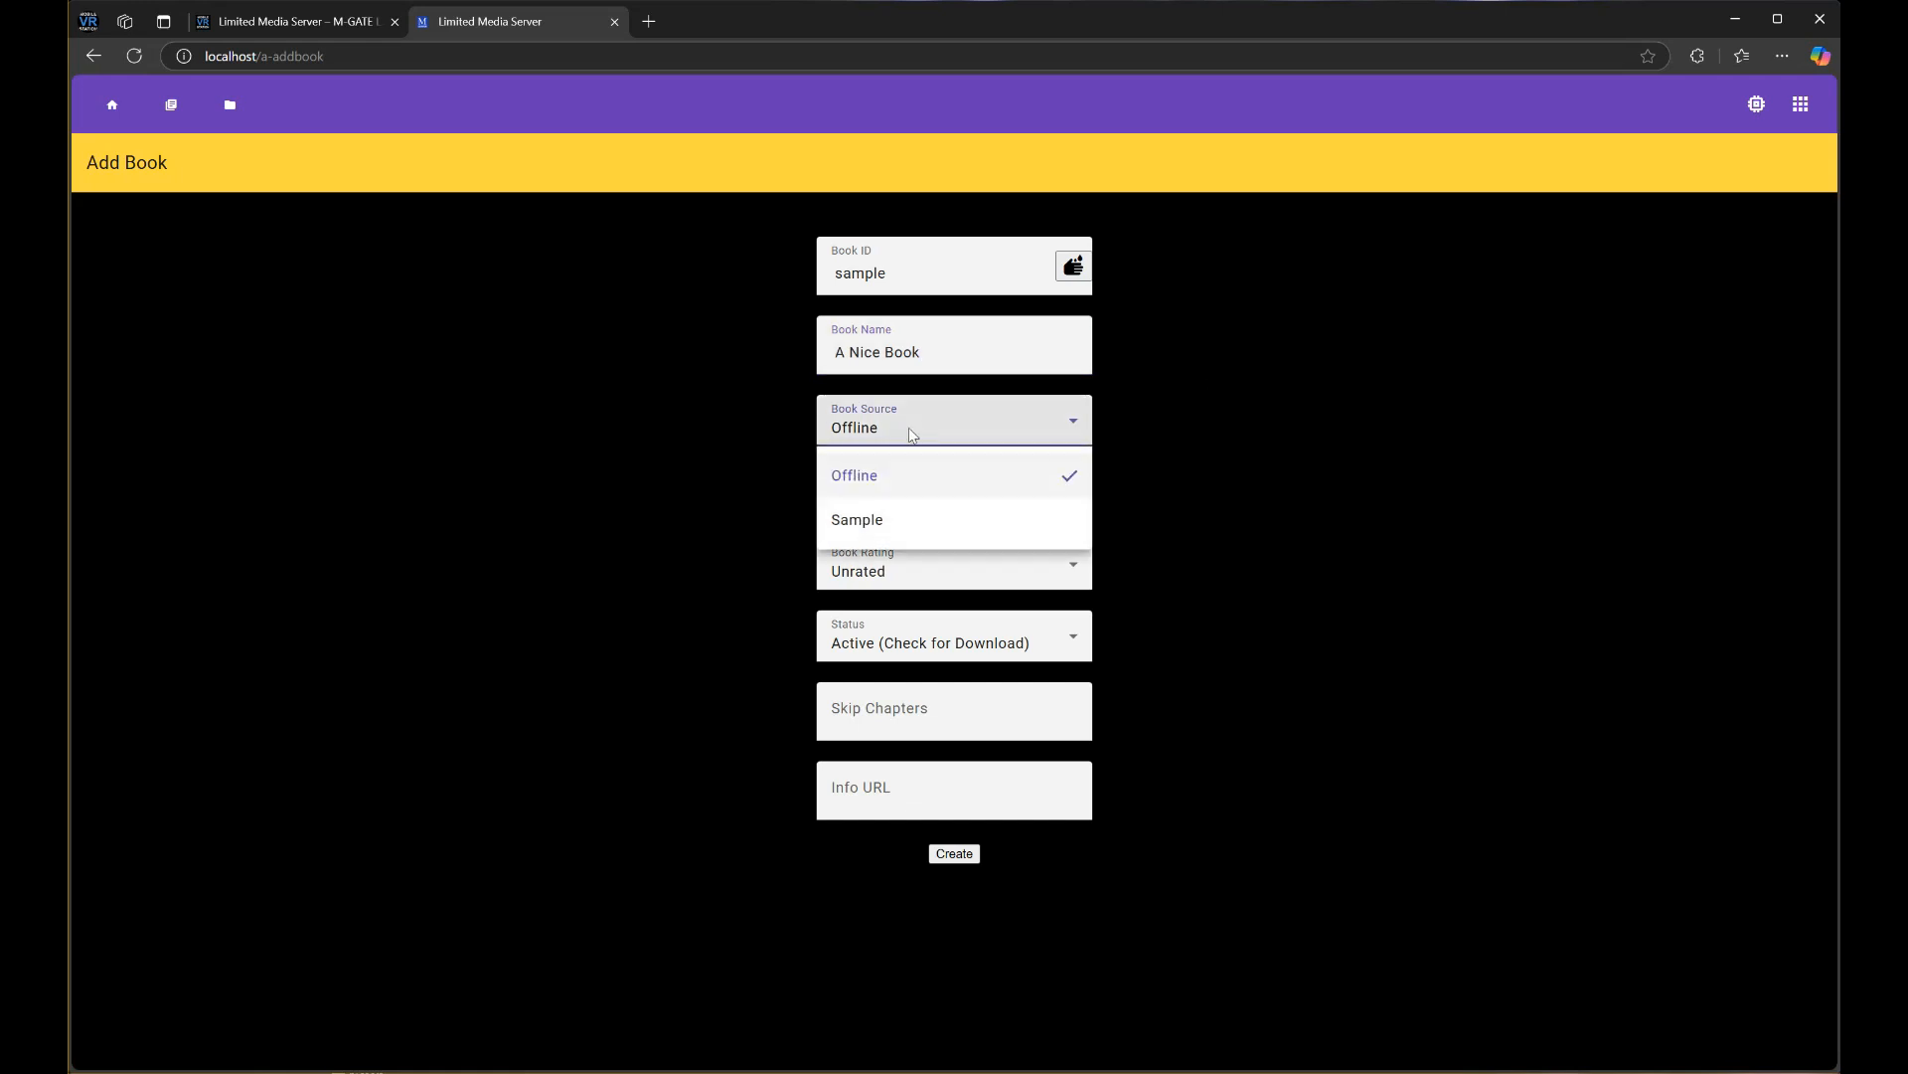
left_click(935, 473)
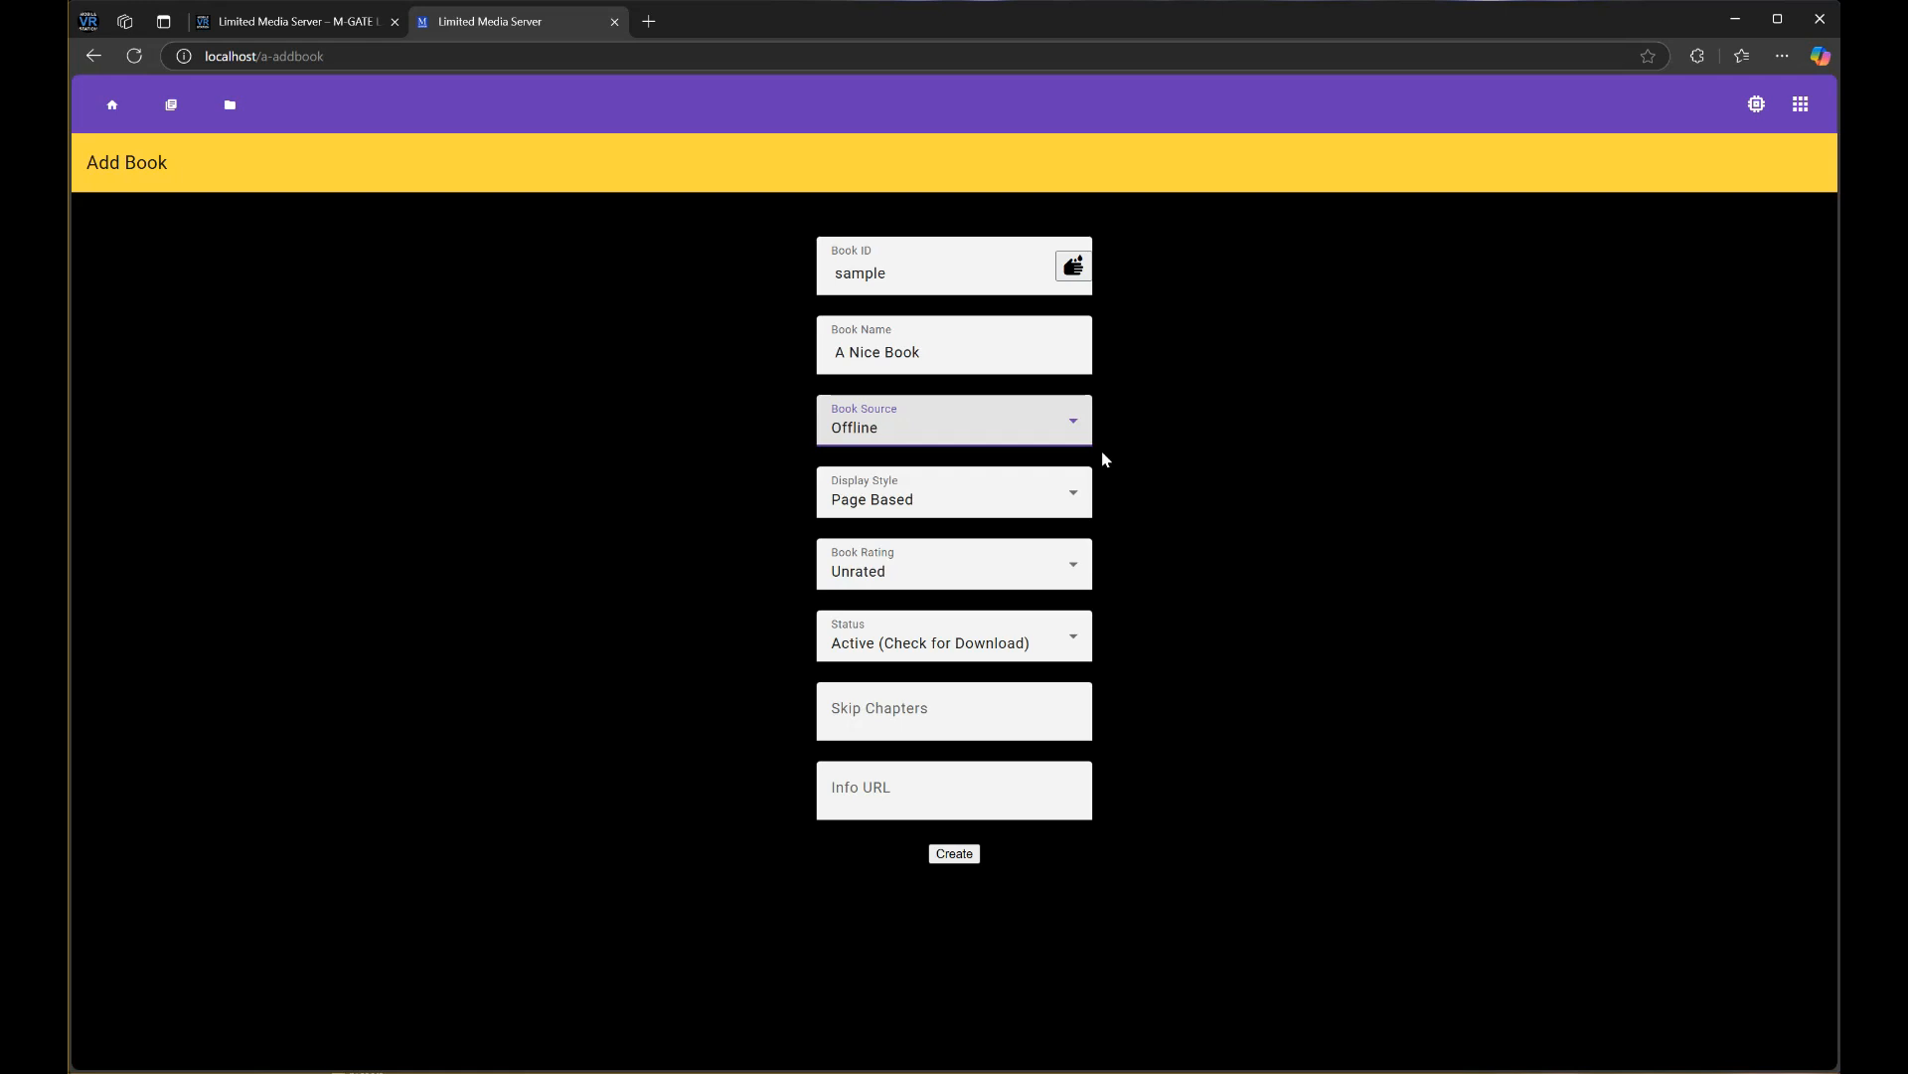
left_click(883, 499)
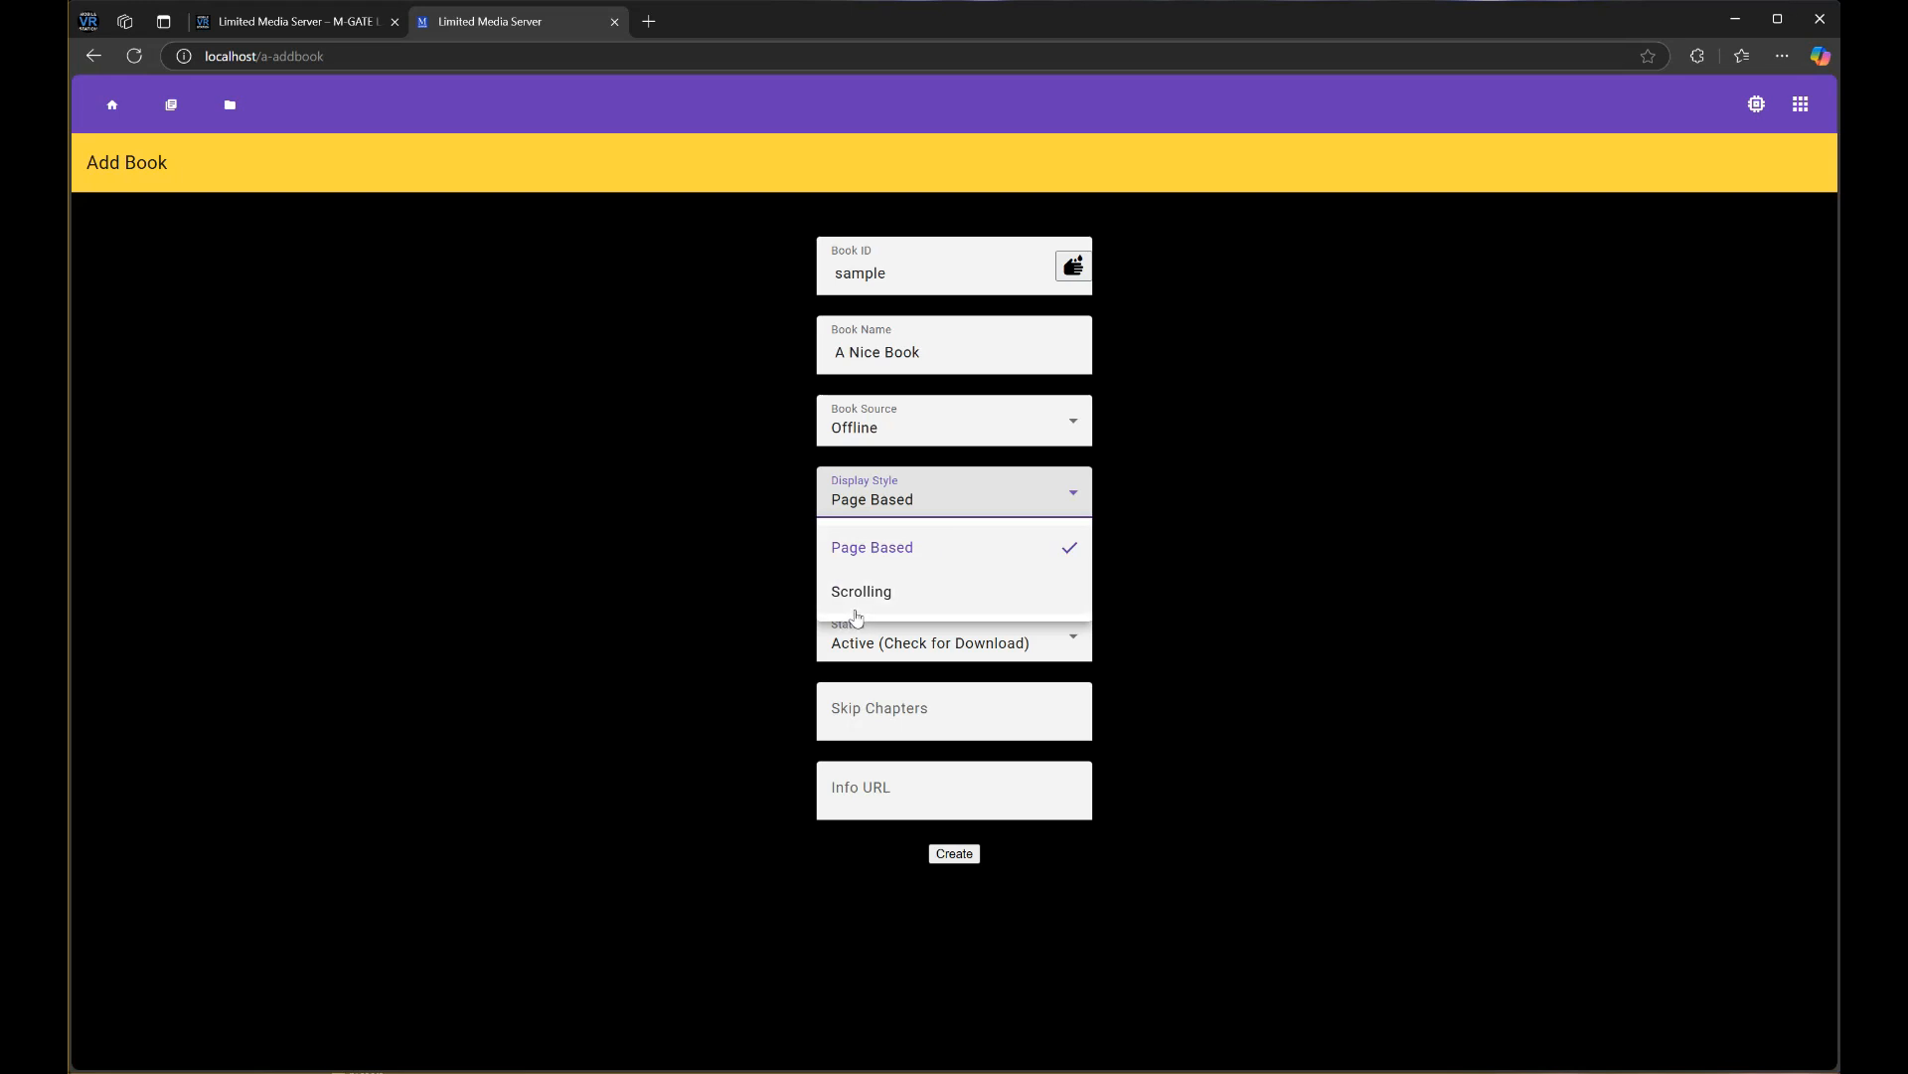
Keep Page Based display, Unrated rating and Active status for the book
left_click(875, 546)
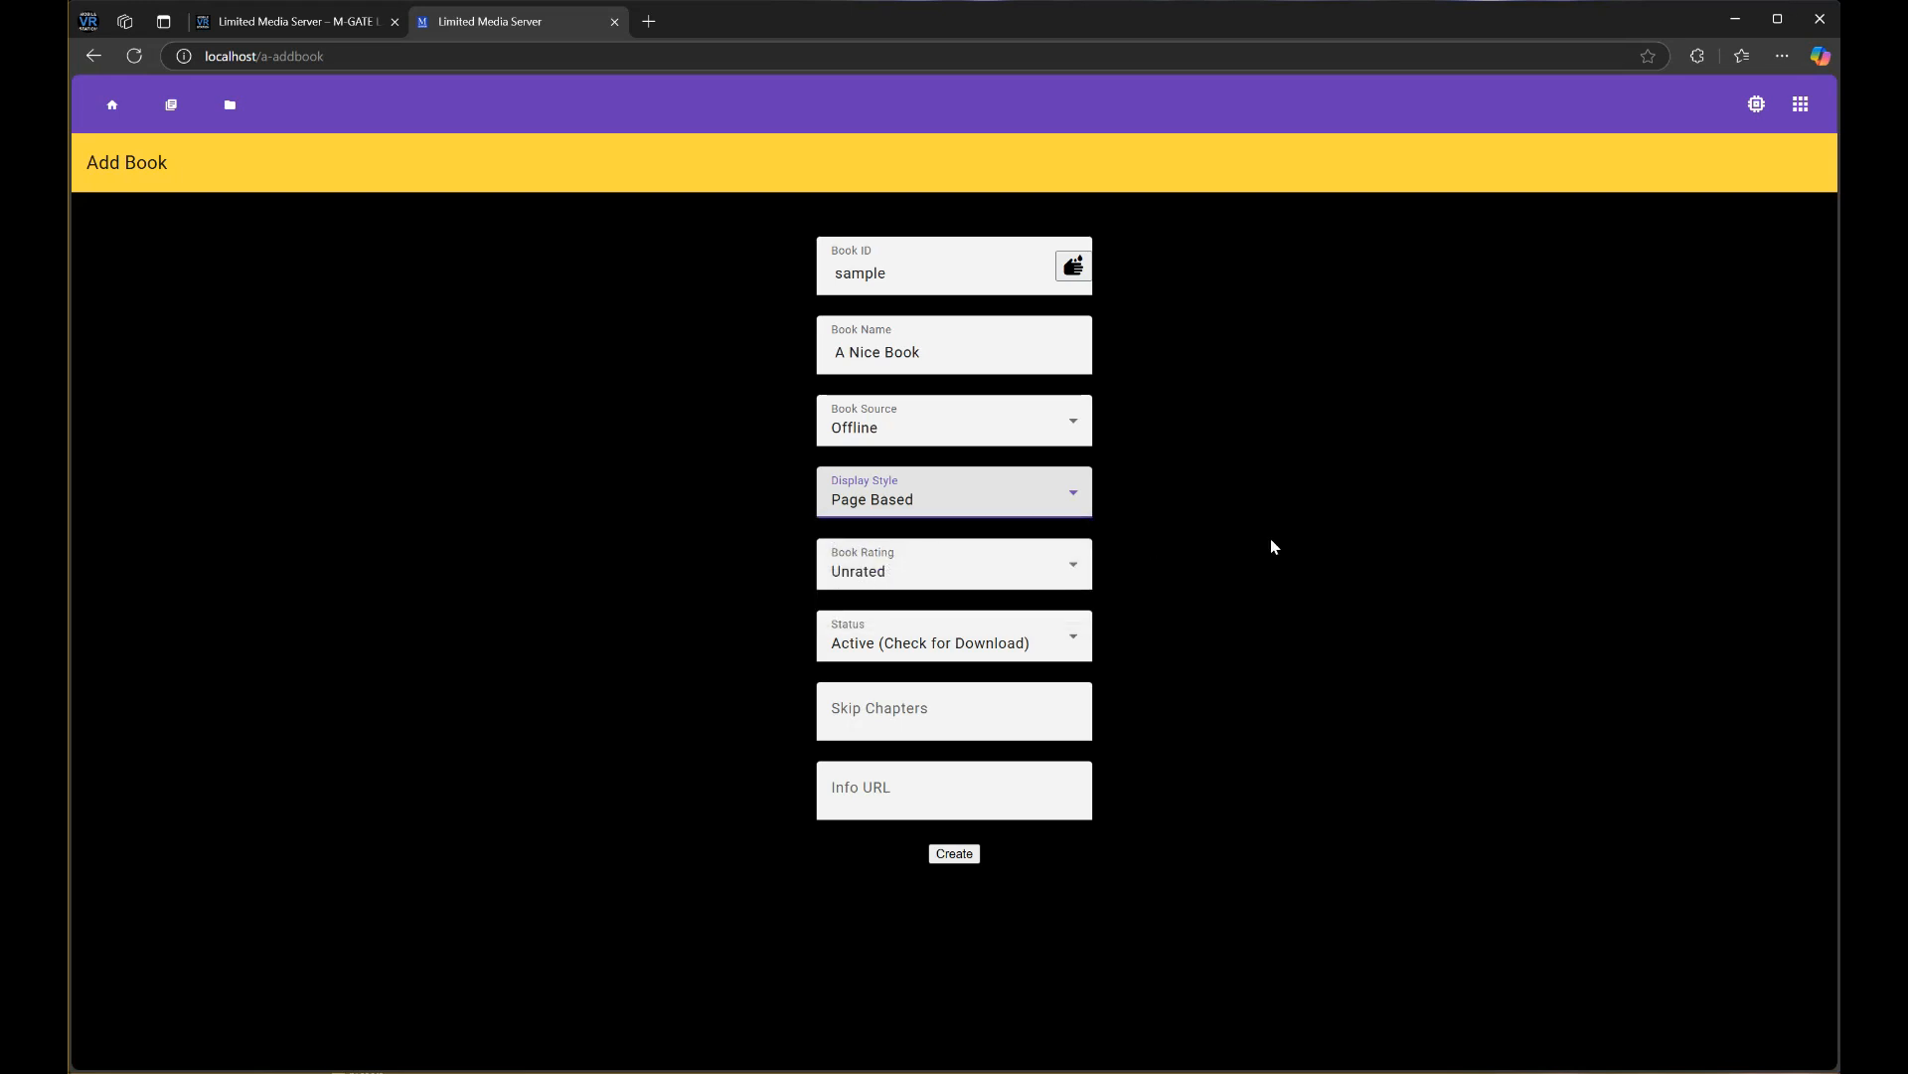
left_click(892, 567)
scroll(907, 626, "up", 1)
scroll(905, 626, "down", 1)
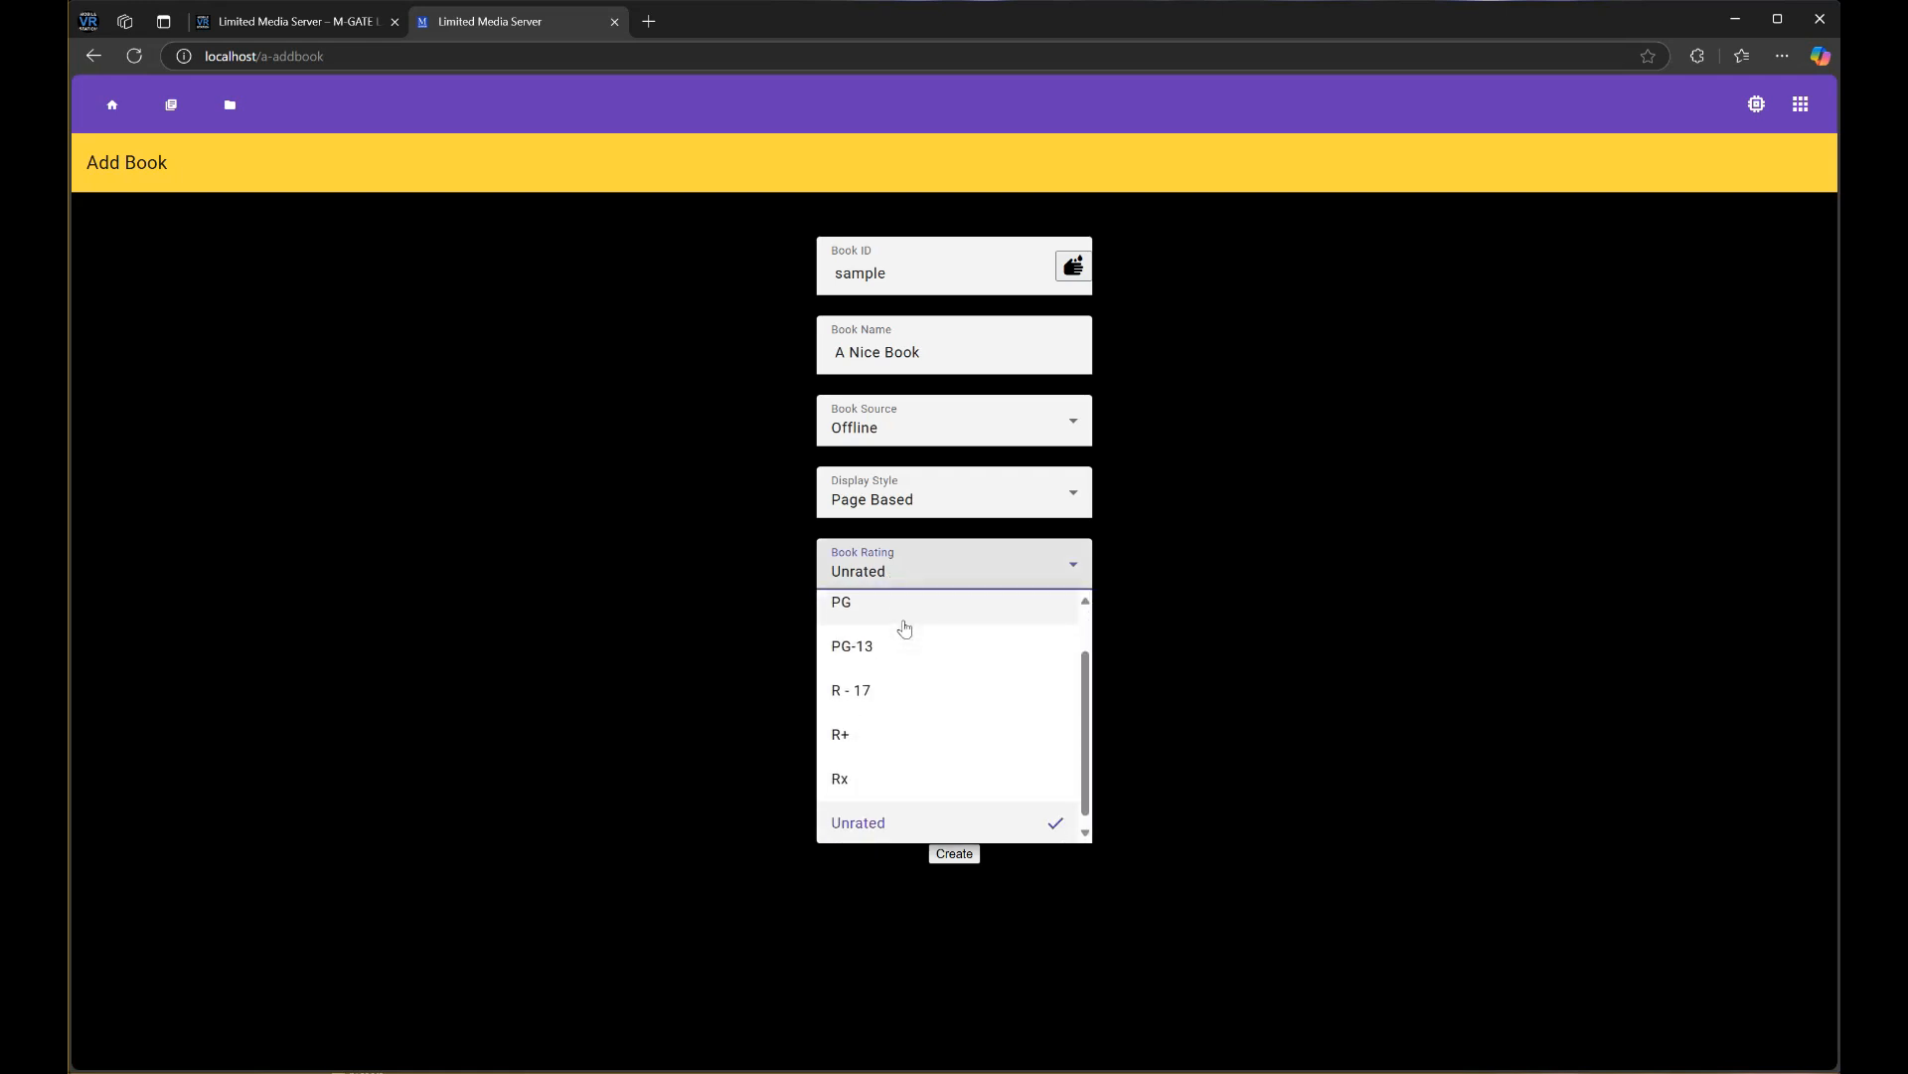
scroll(904, 628, "up", 2)
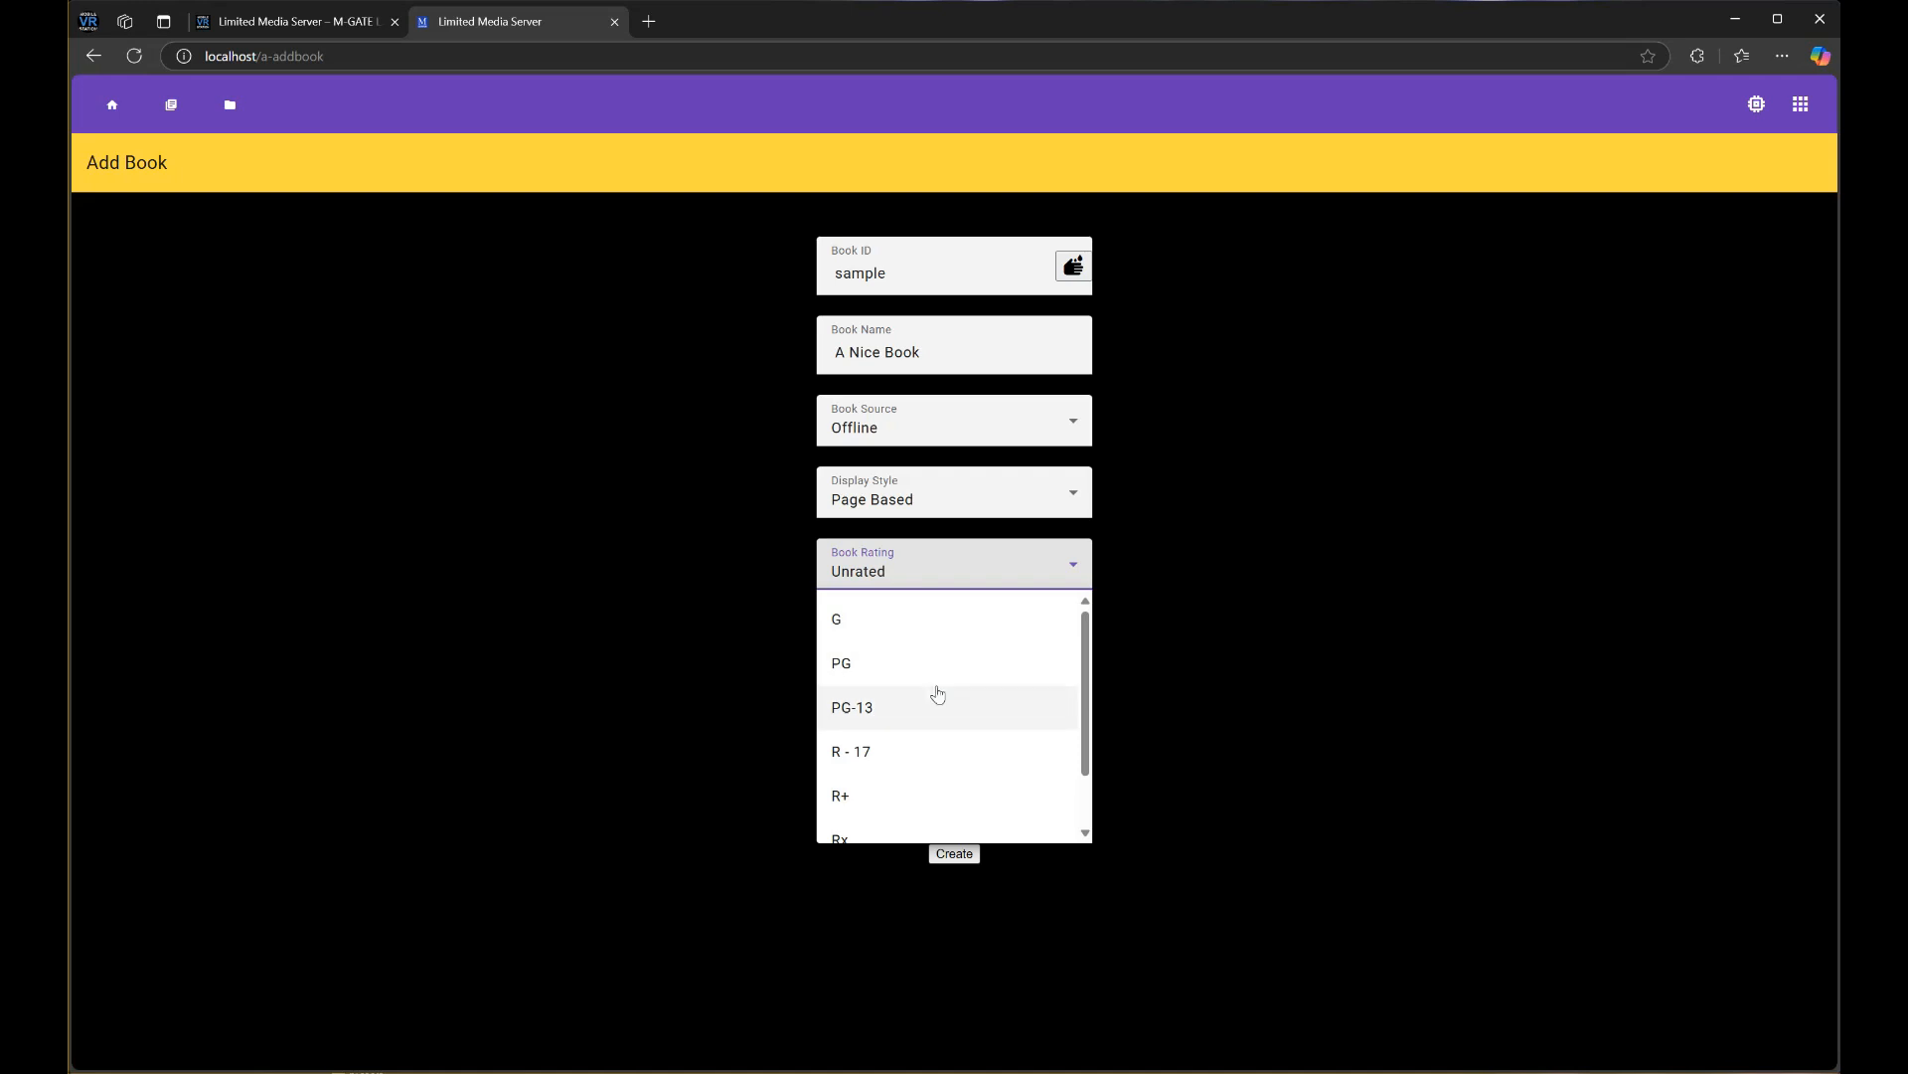
scroll(924, 711, "down", 3)
scroll(923, 716, "up", 3)
left_click(1238, 710)
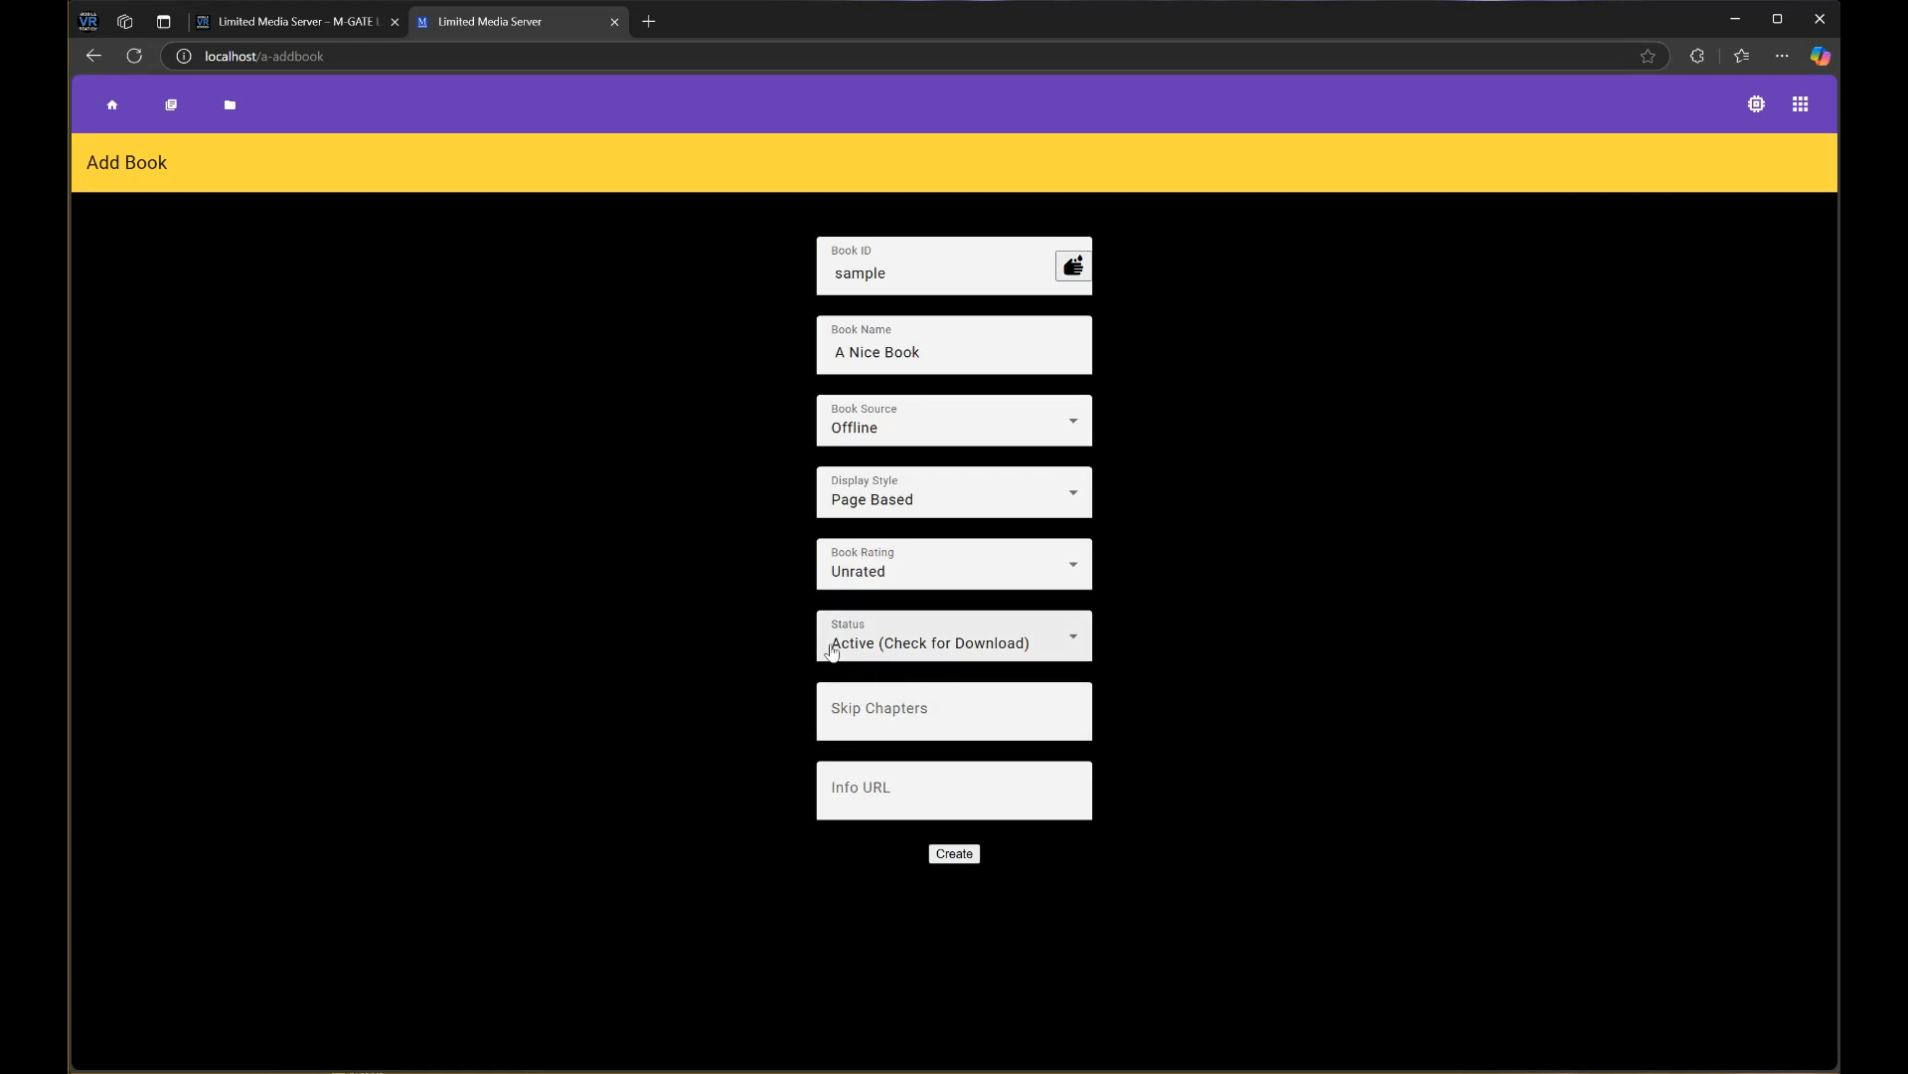
left_click(949, 644)
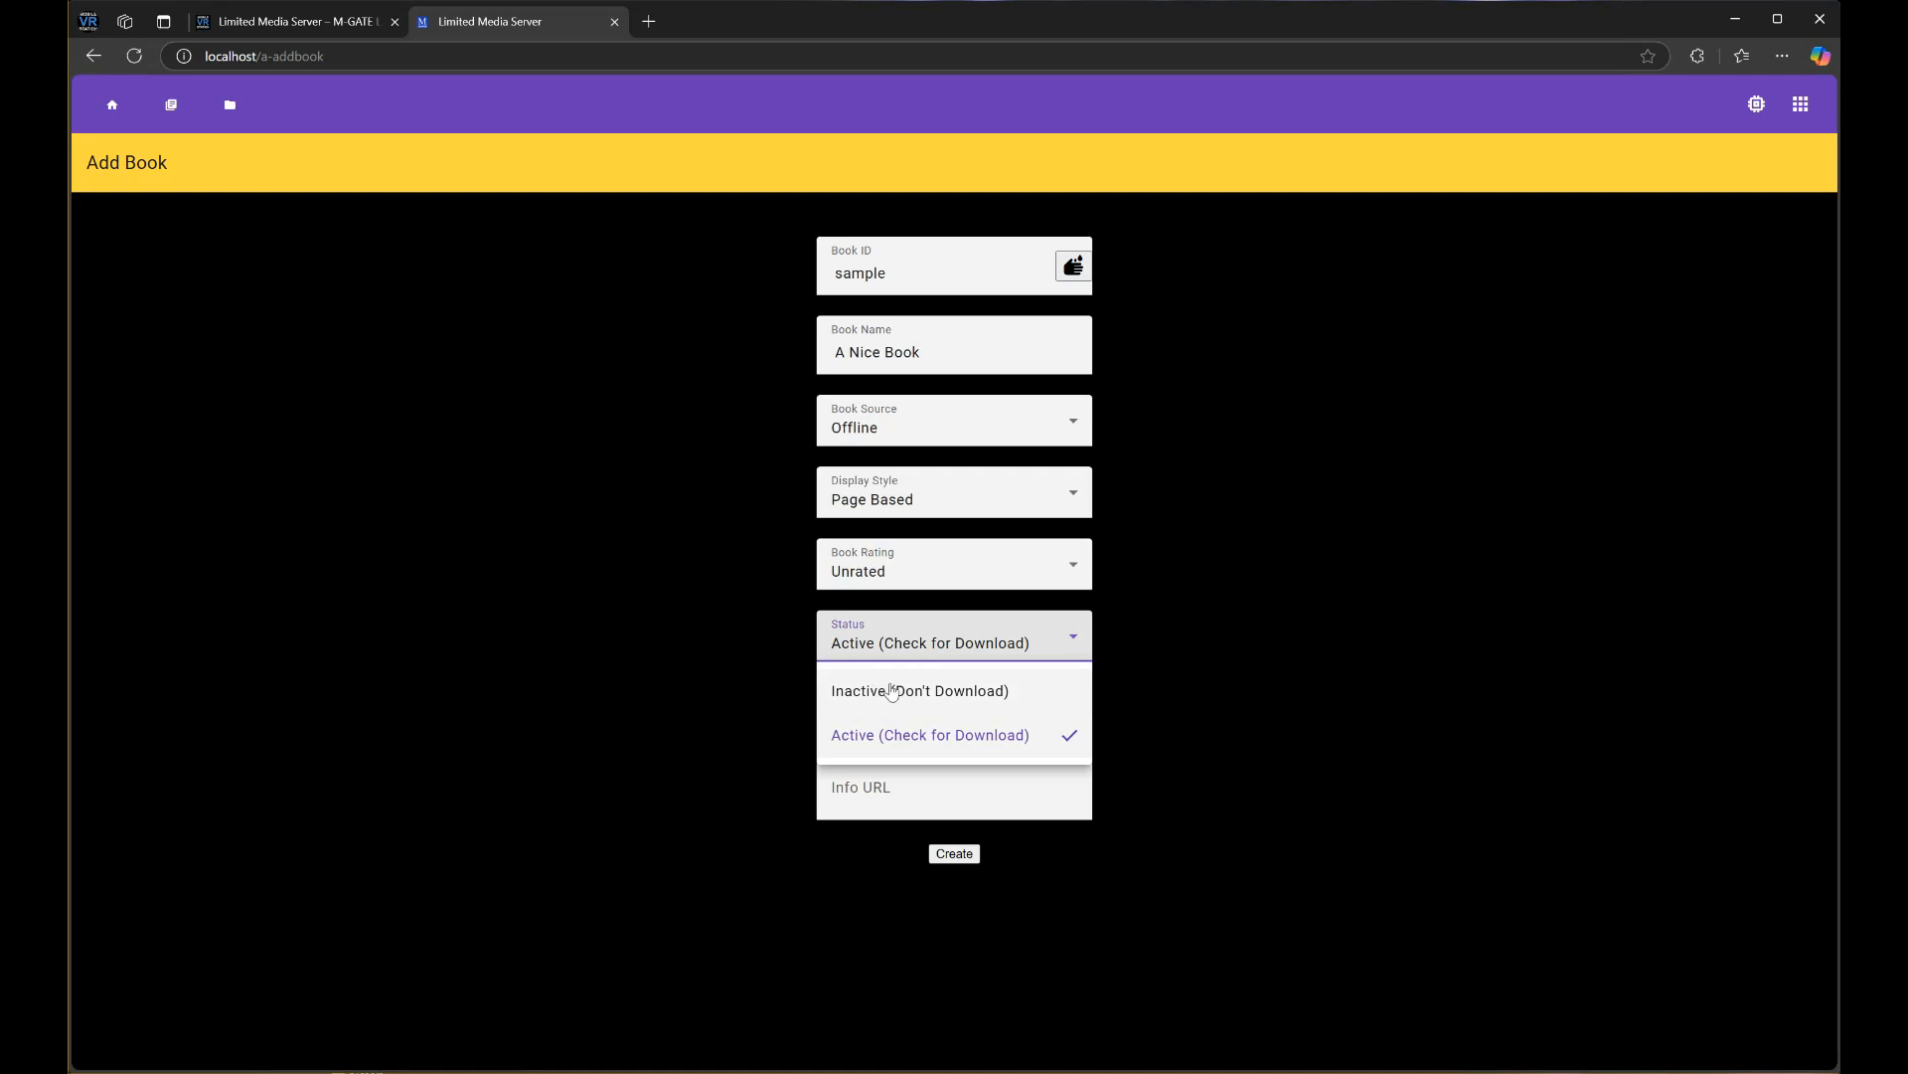
left_click(1199, 683)
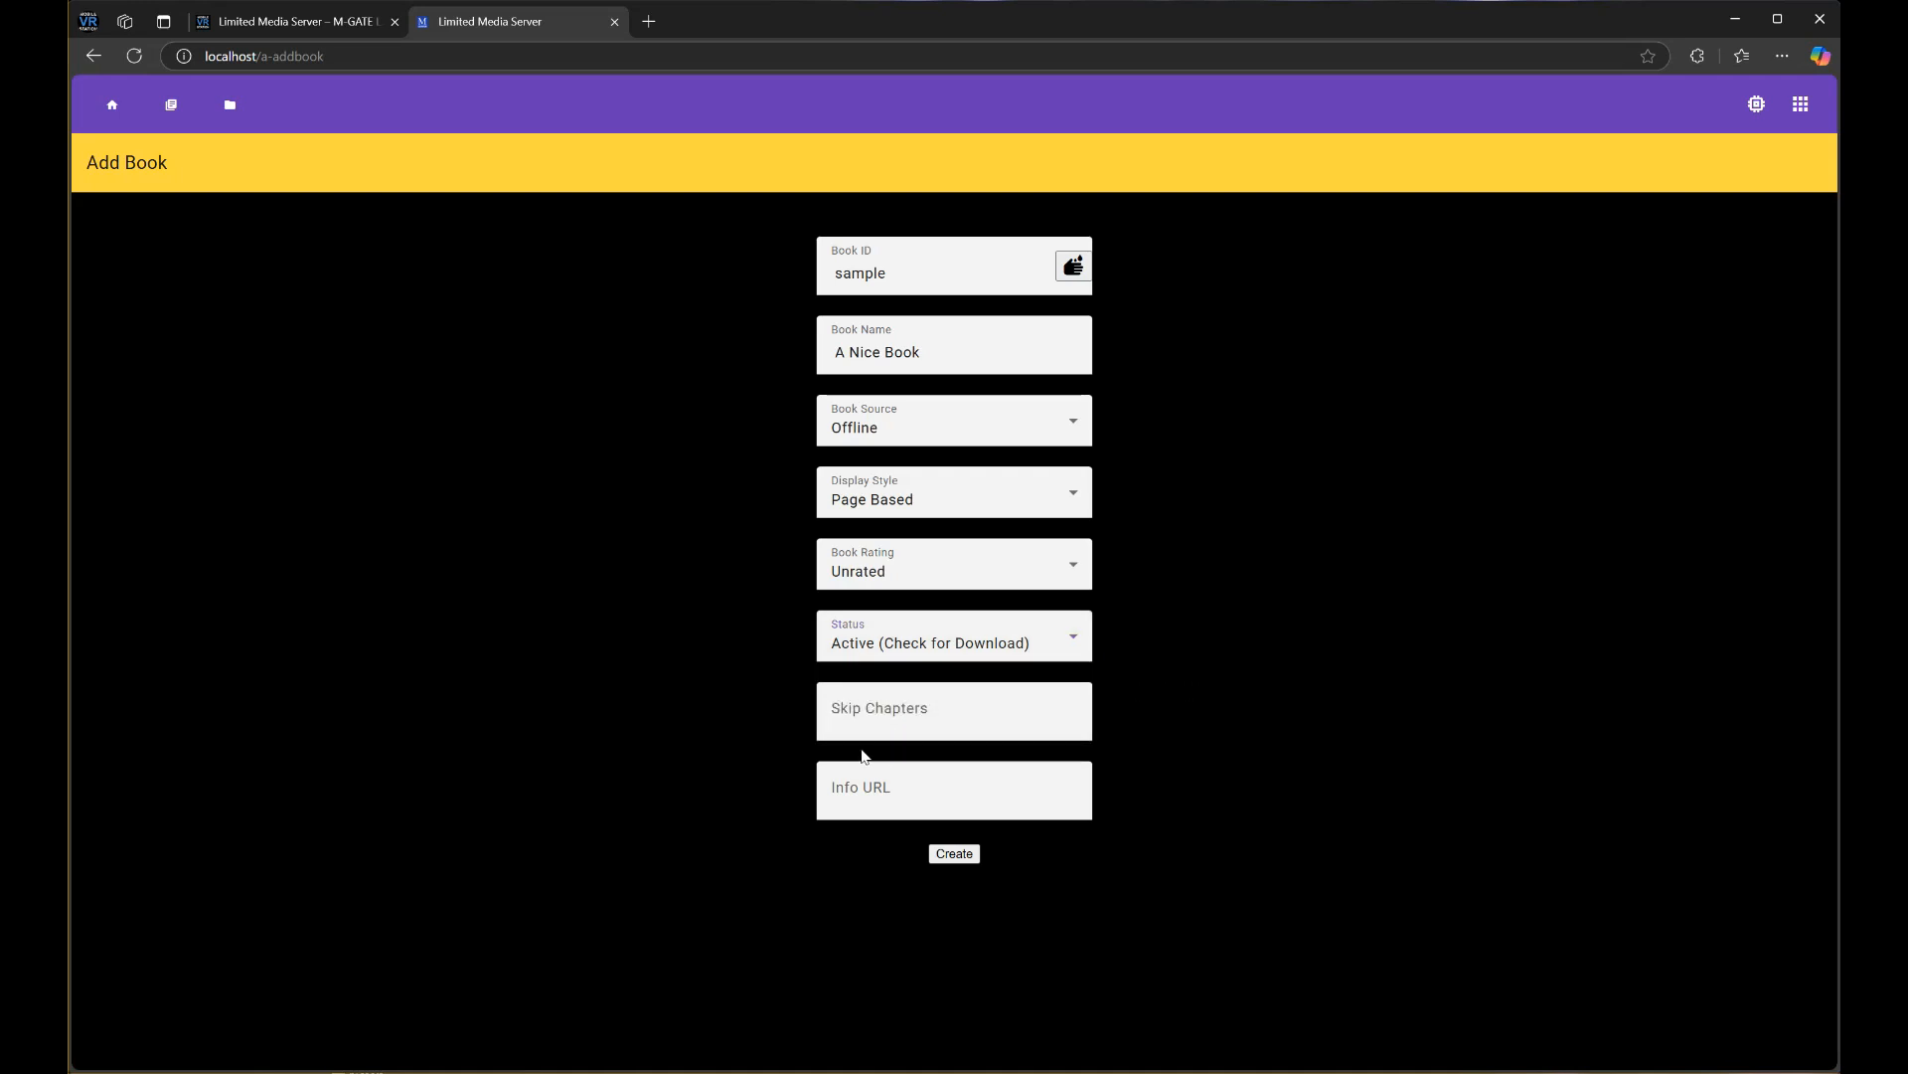
left_click(883, 719)
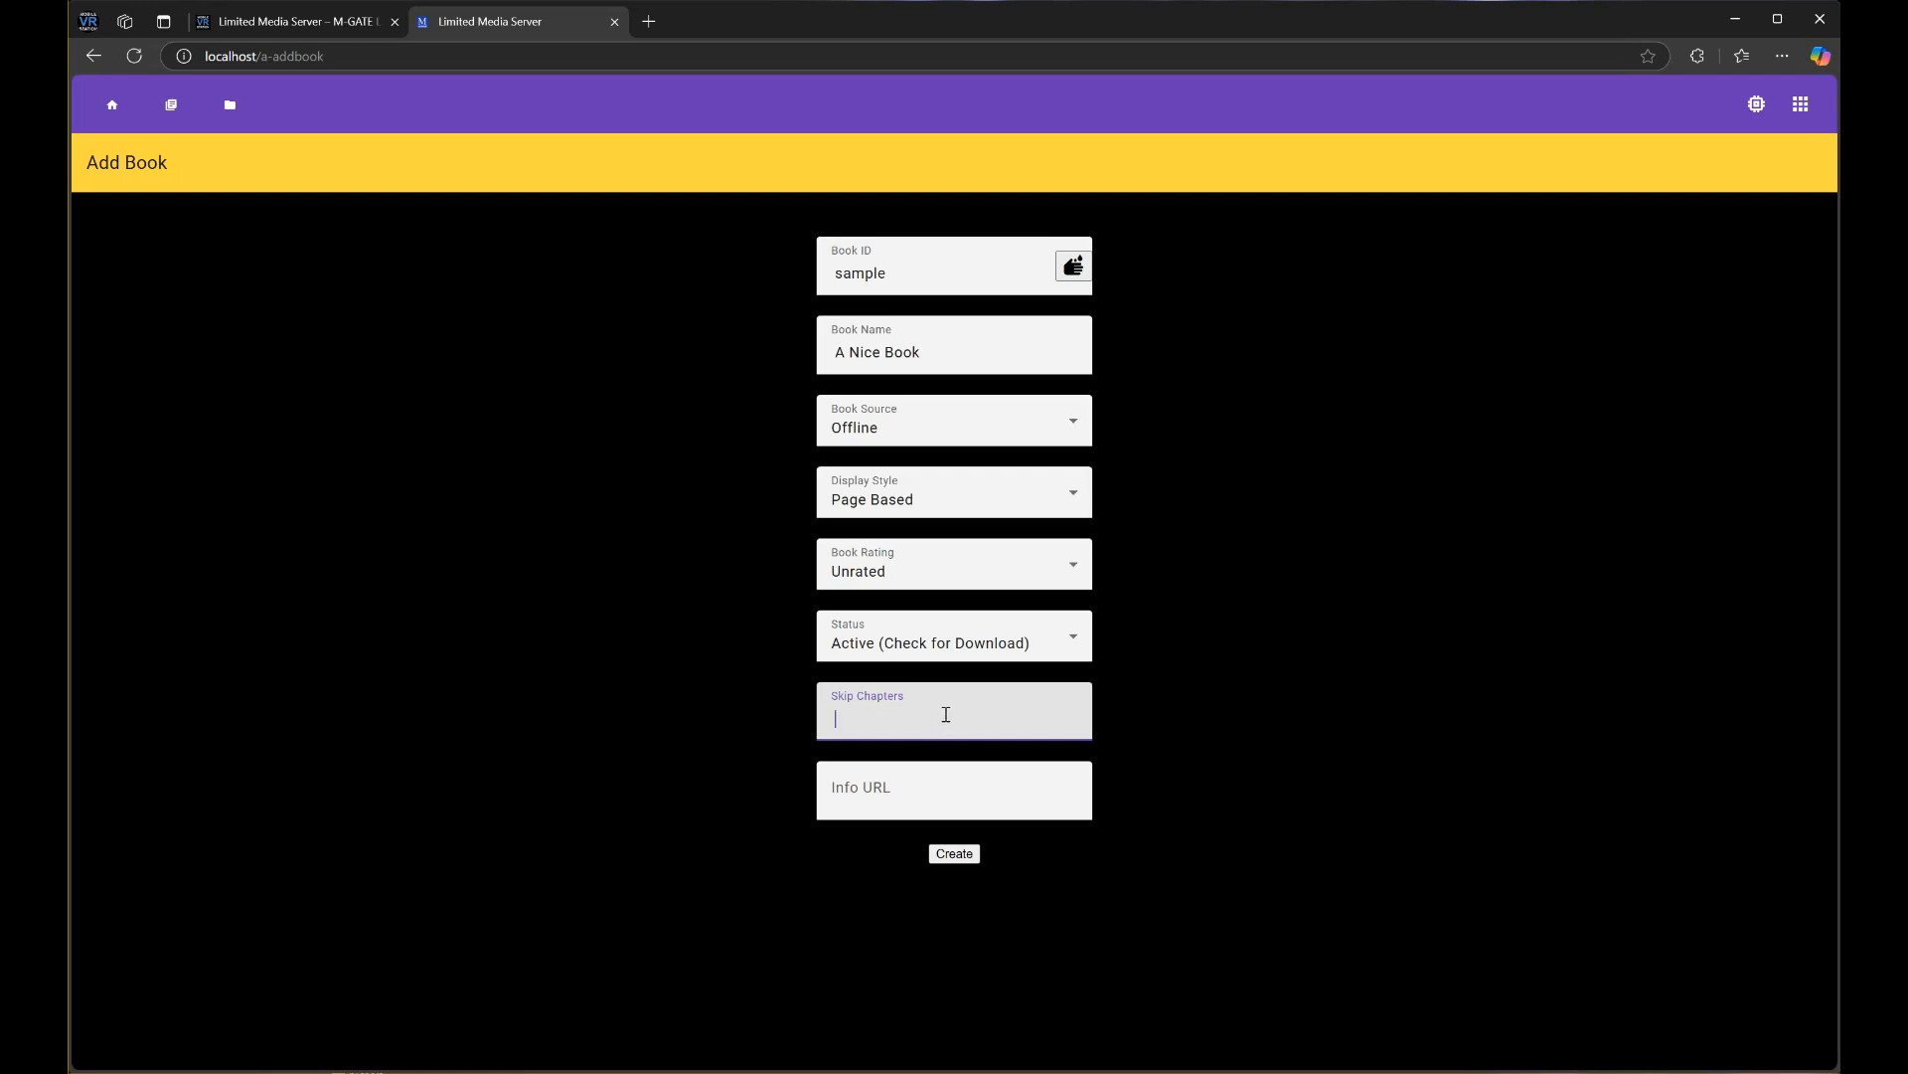
left_click(863, 783)
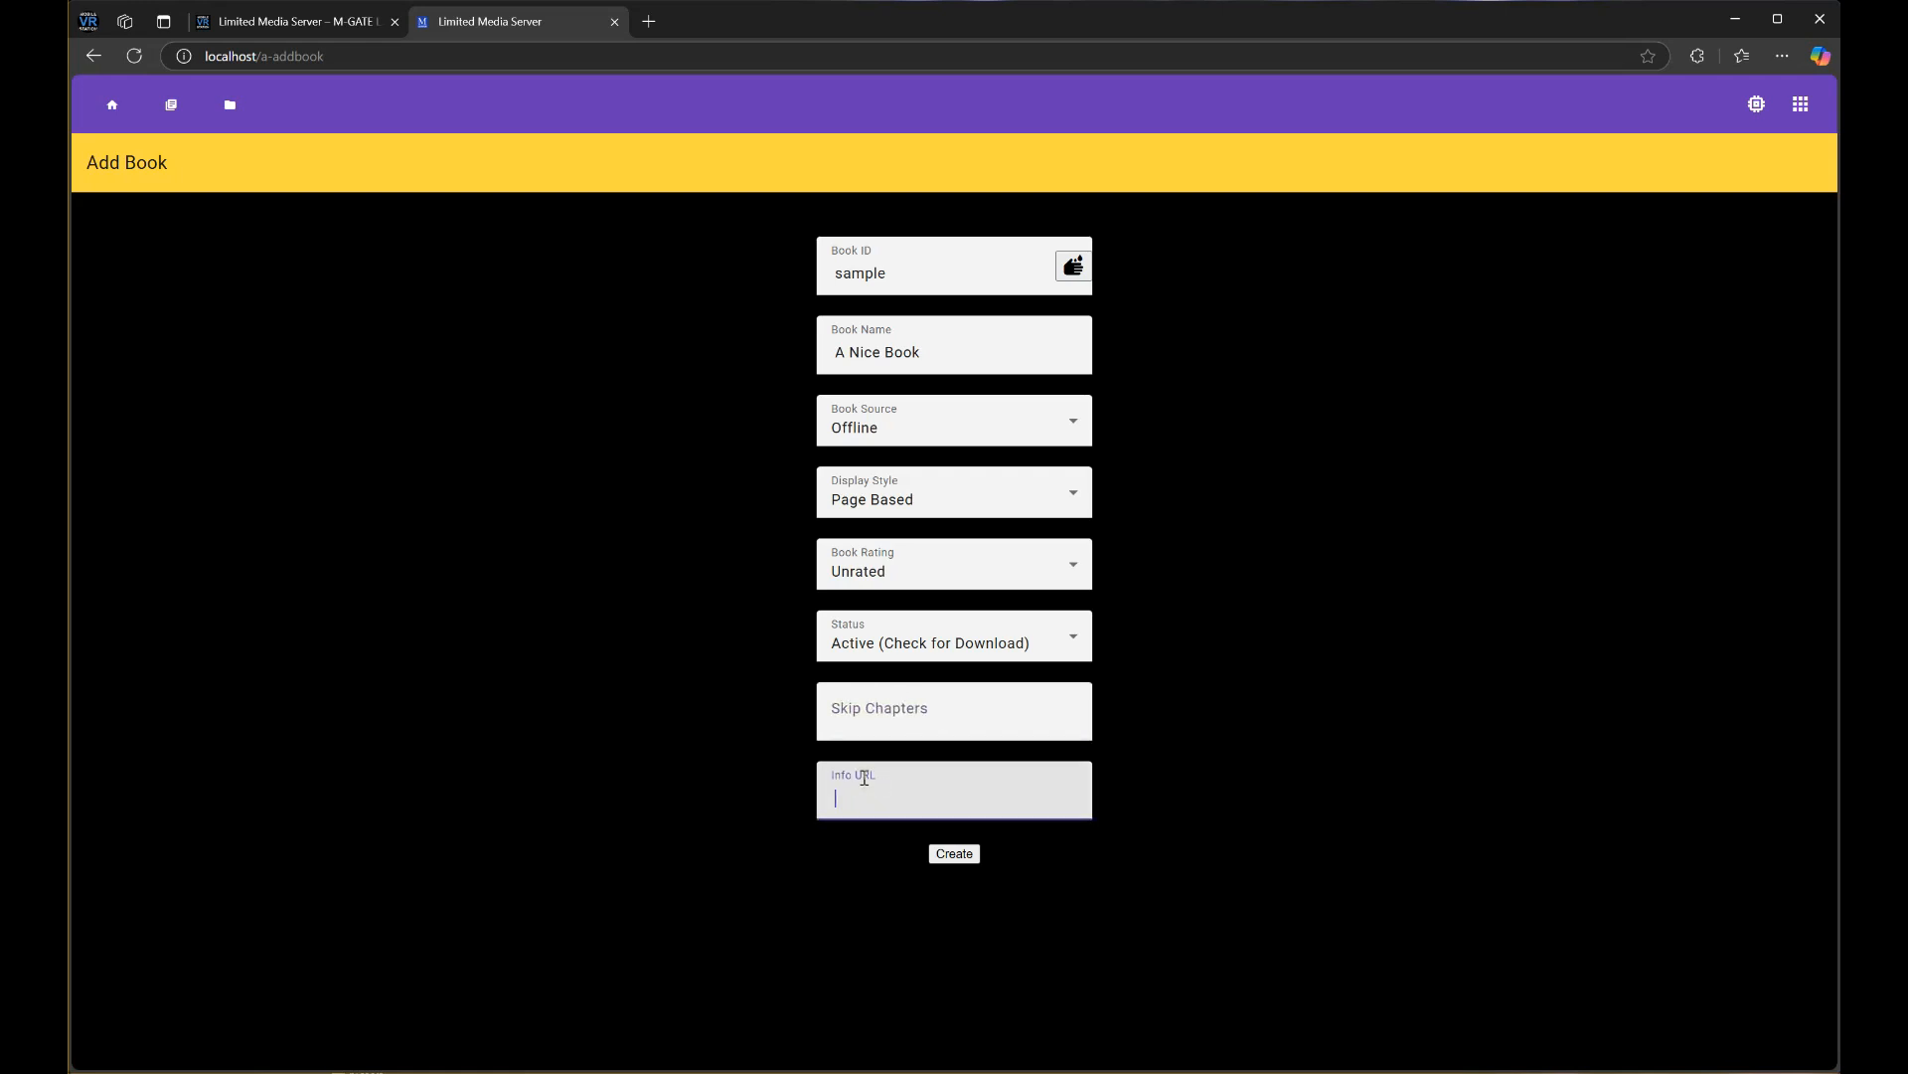
type("hhttp")
left_click(345, 56)
key("ctrl+c")
double_click(970, 790)
key("ctrl+v")
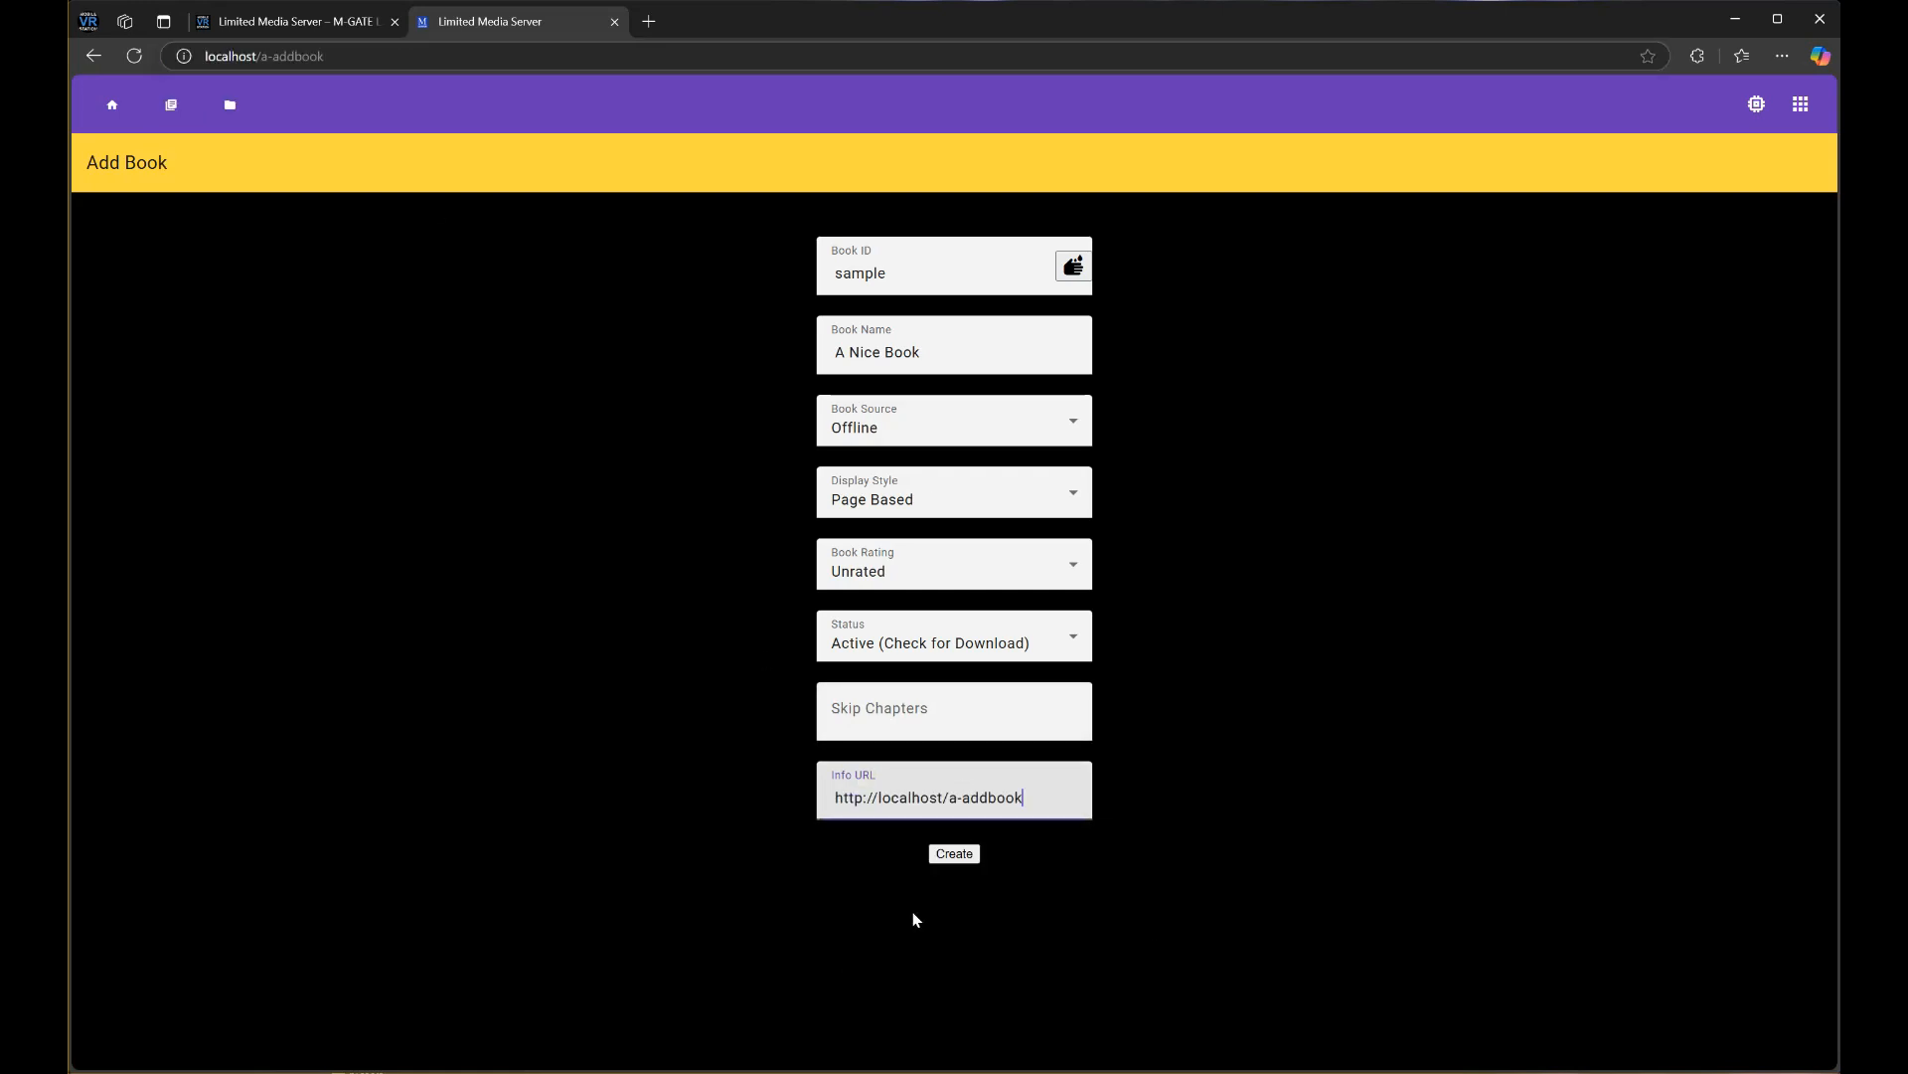
left_click(957, 856)
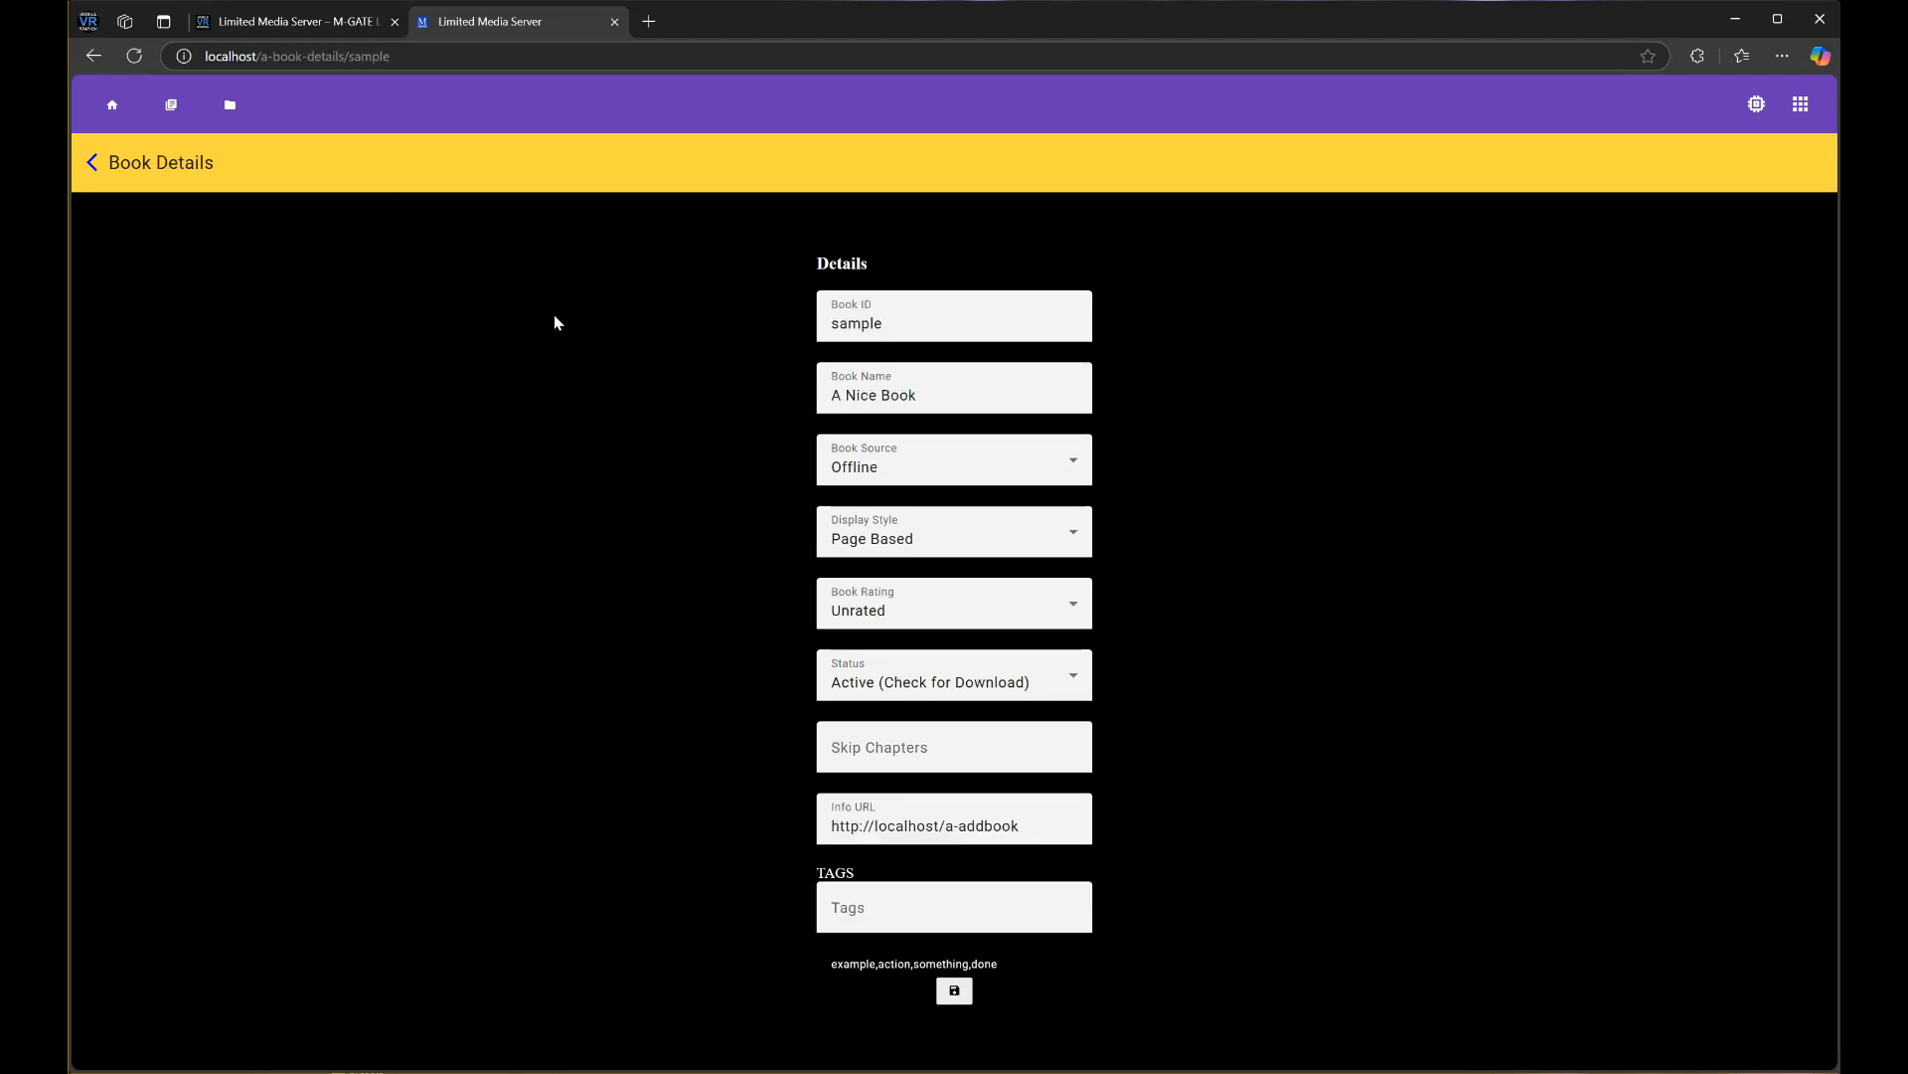
Go to A Nice Book's empty Chapters page and bring File Explorer's samples folder forward
left_click(93, 163)
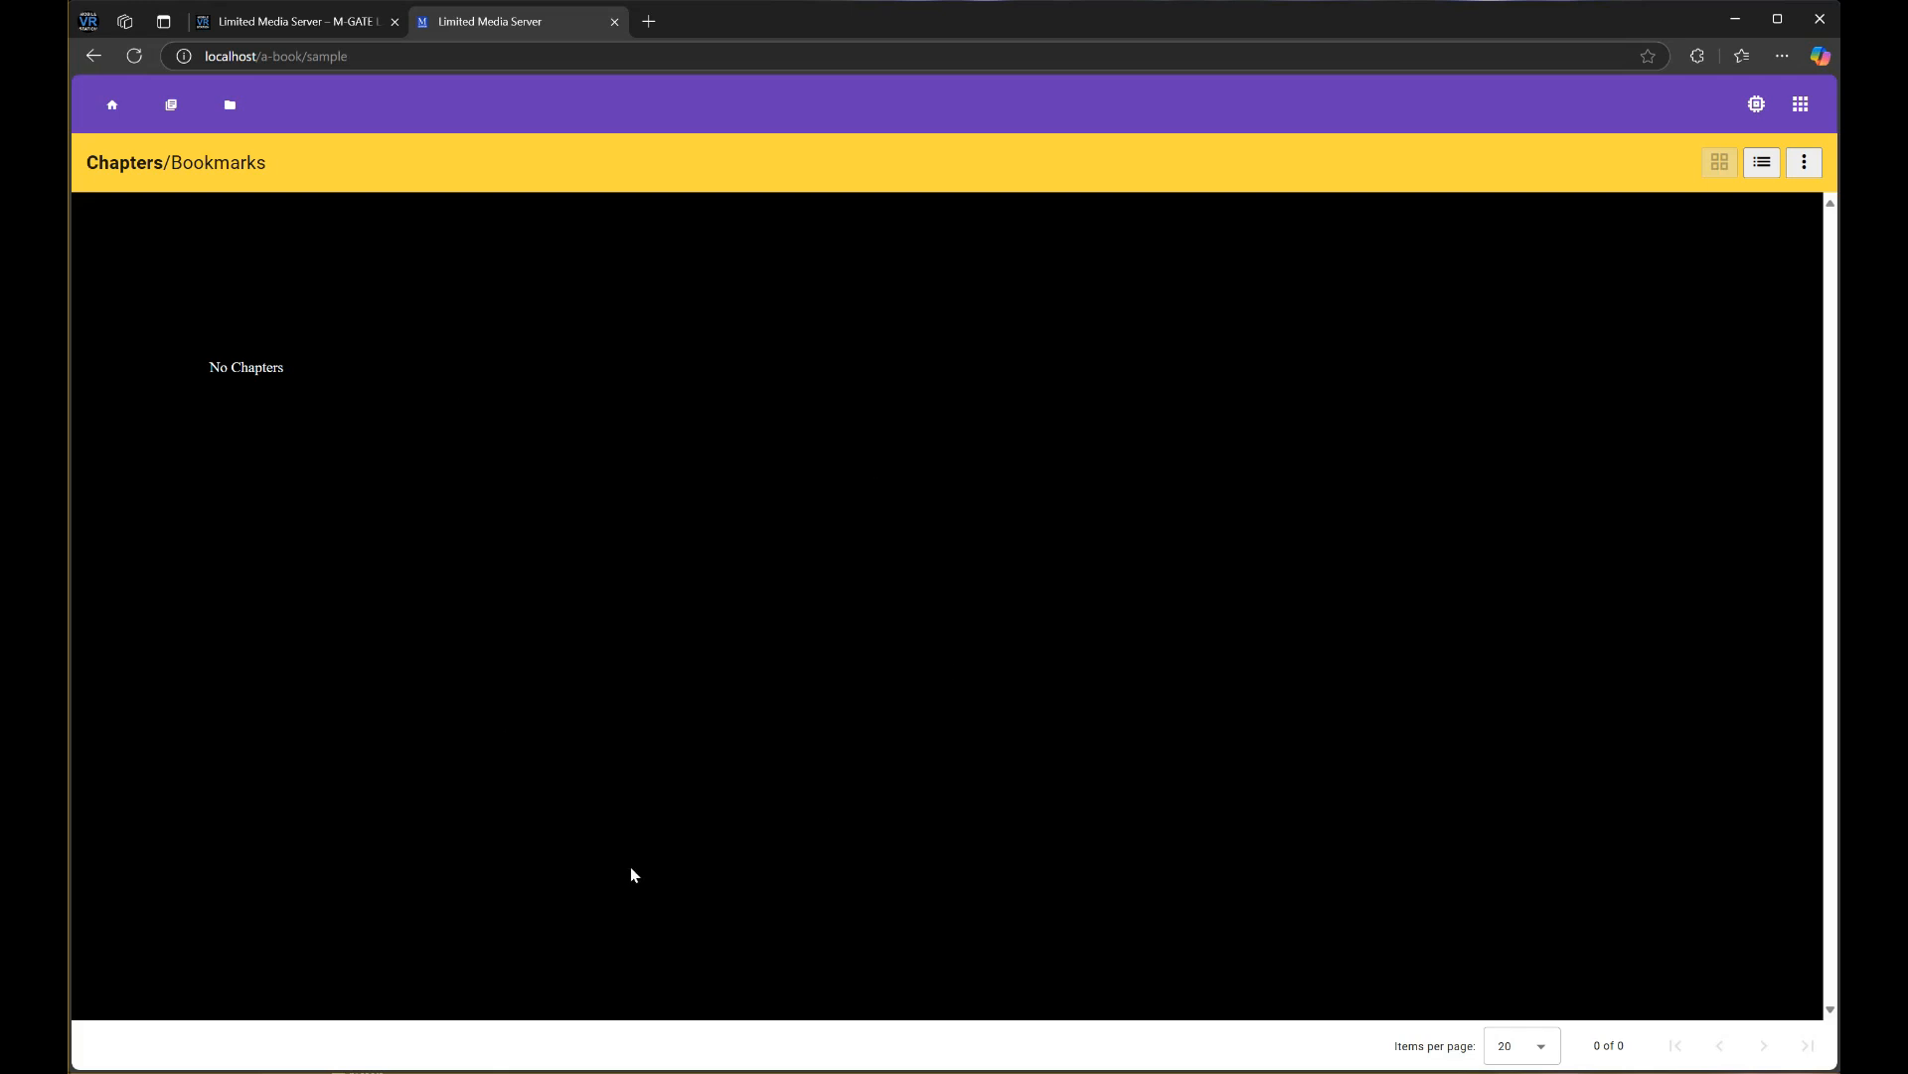
left_click(651, 1071)
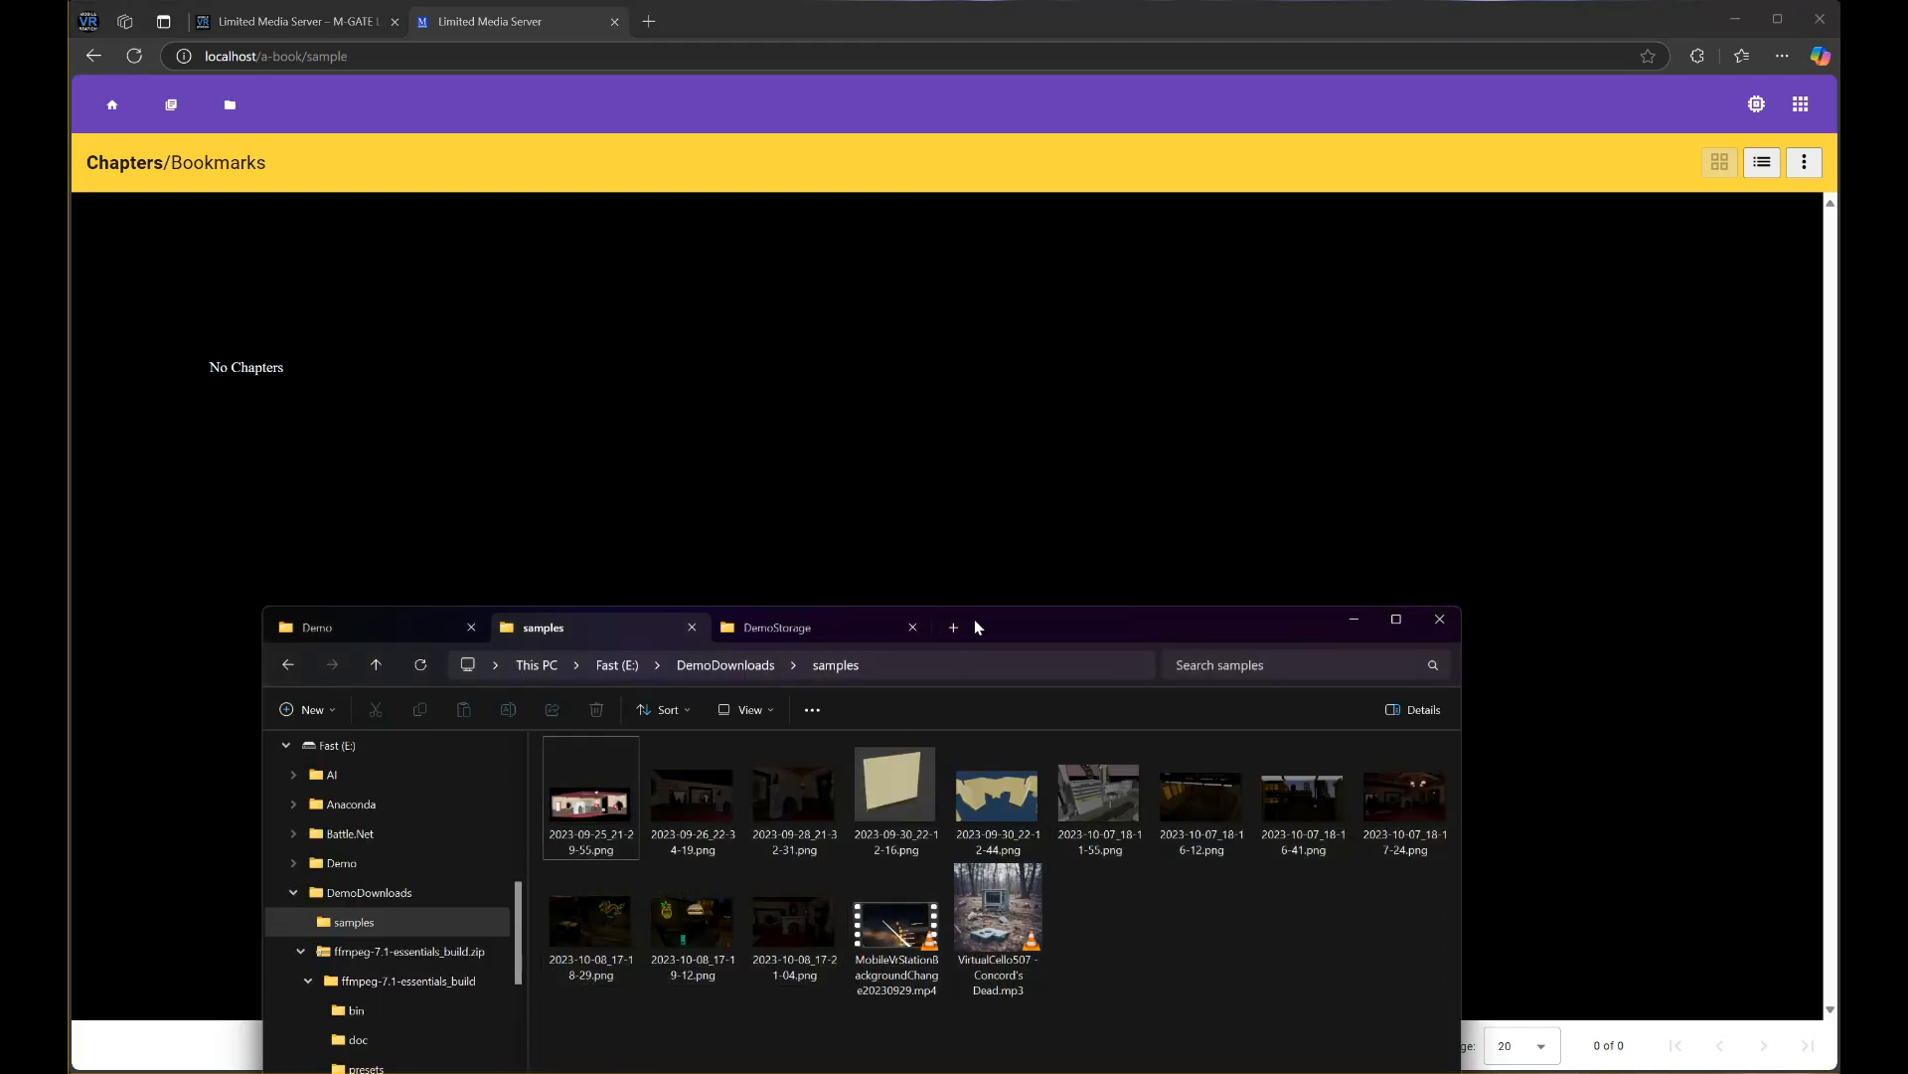
Select all 12 PNG images in the samples folder
left_click_drag(974, 626, 1019, 426)
left_click(678, 584)
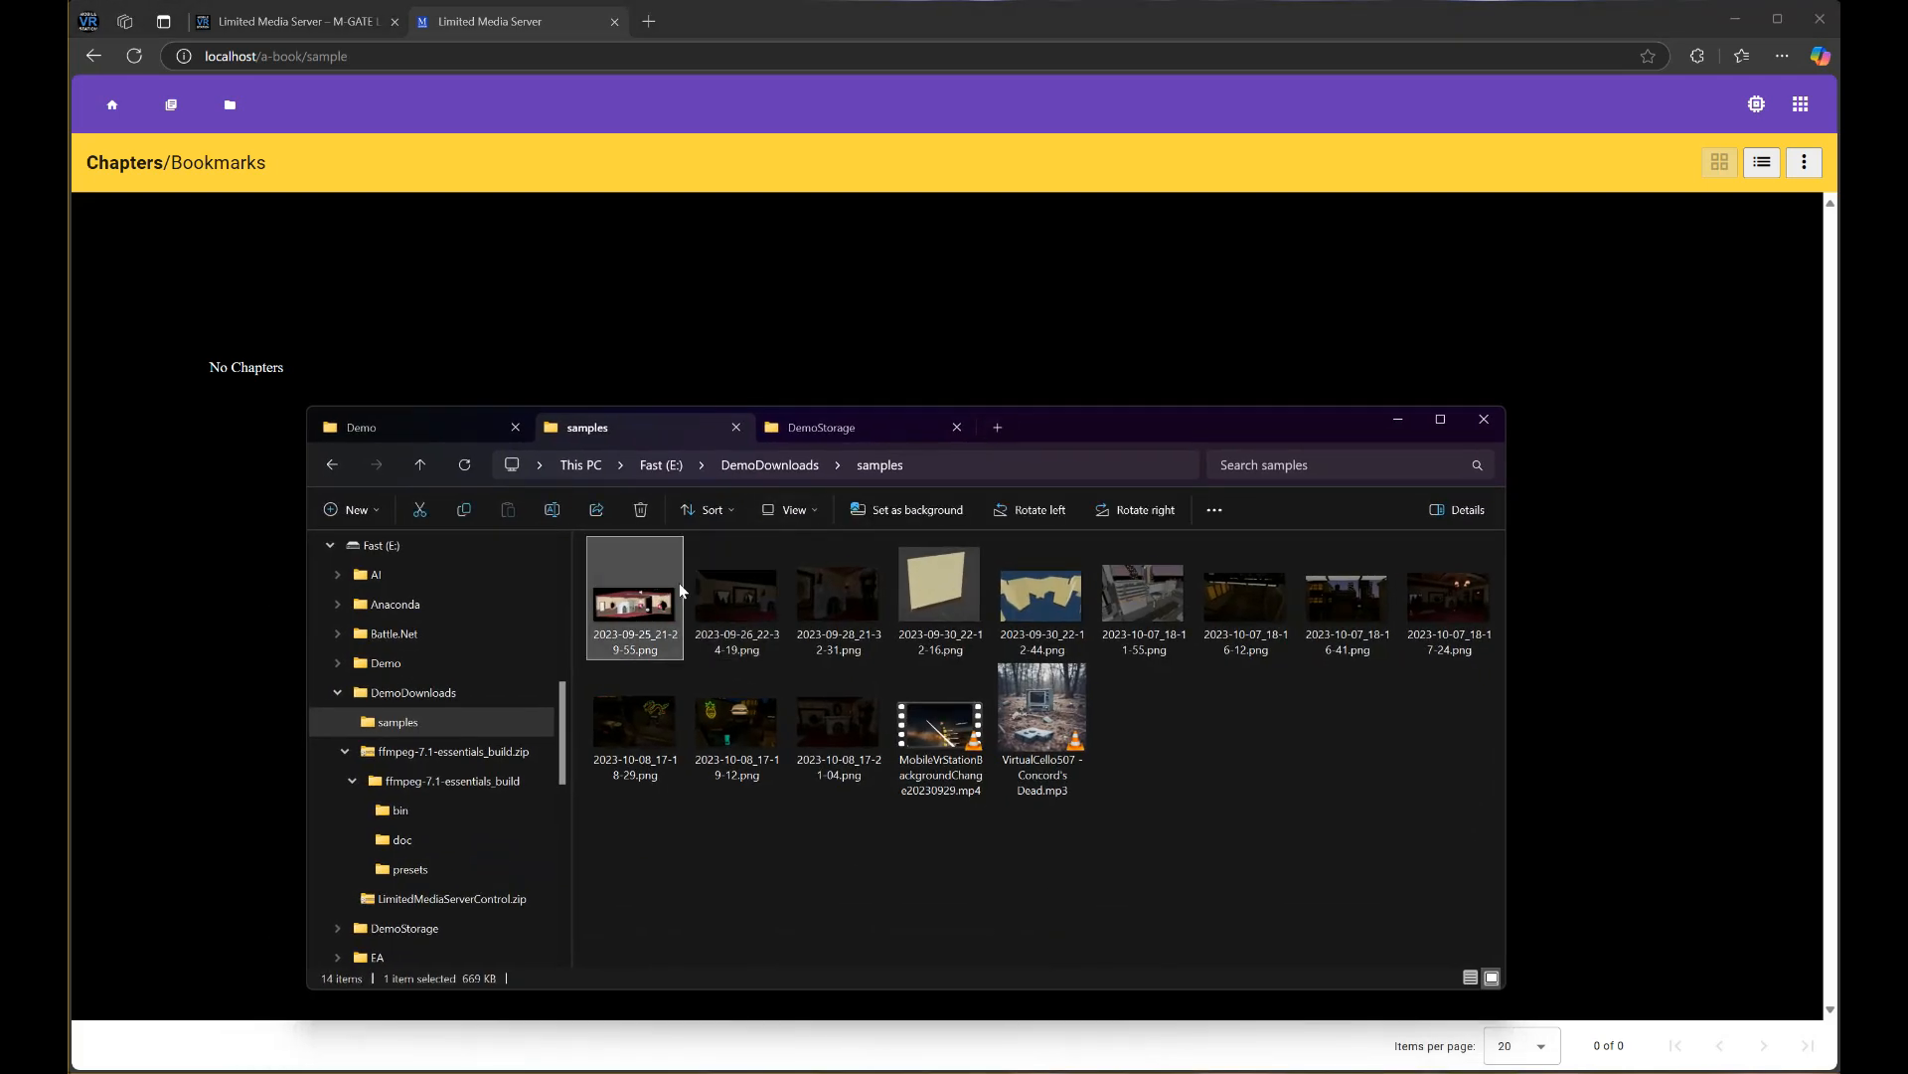
left_click(847, 785, "shift")
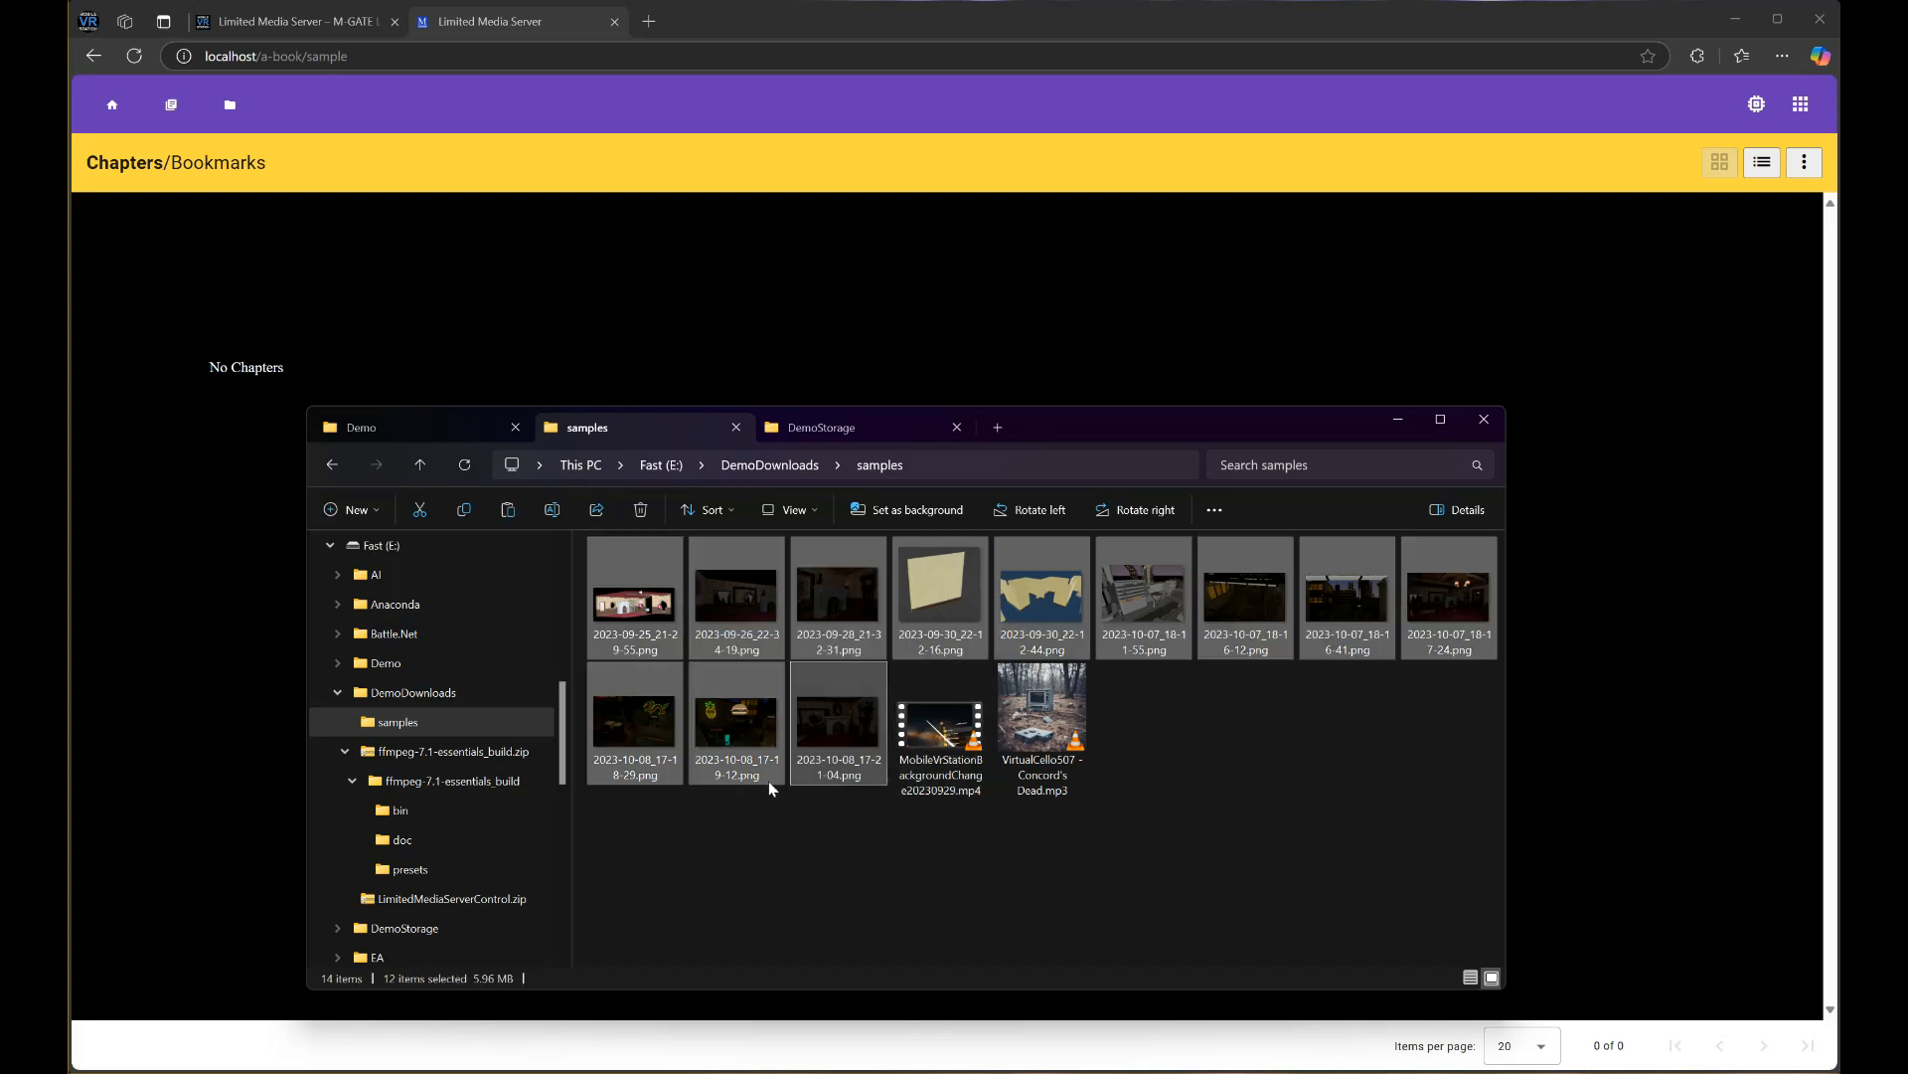
Create a new folder named 'sample' inside DemoStorage\volume
left_click(826, 433)
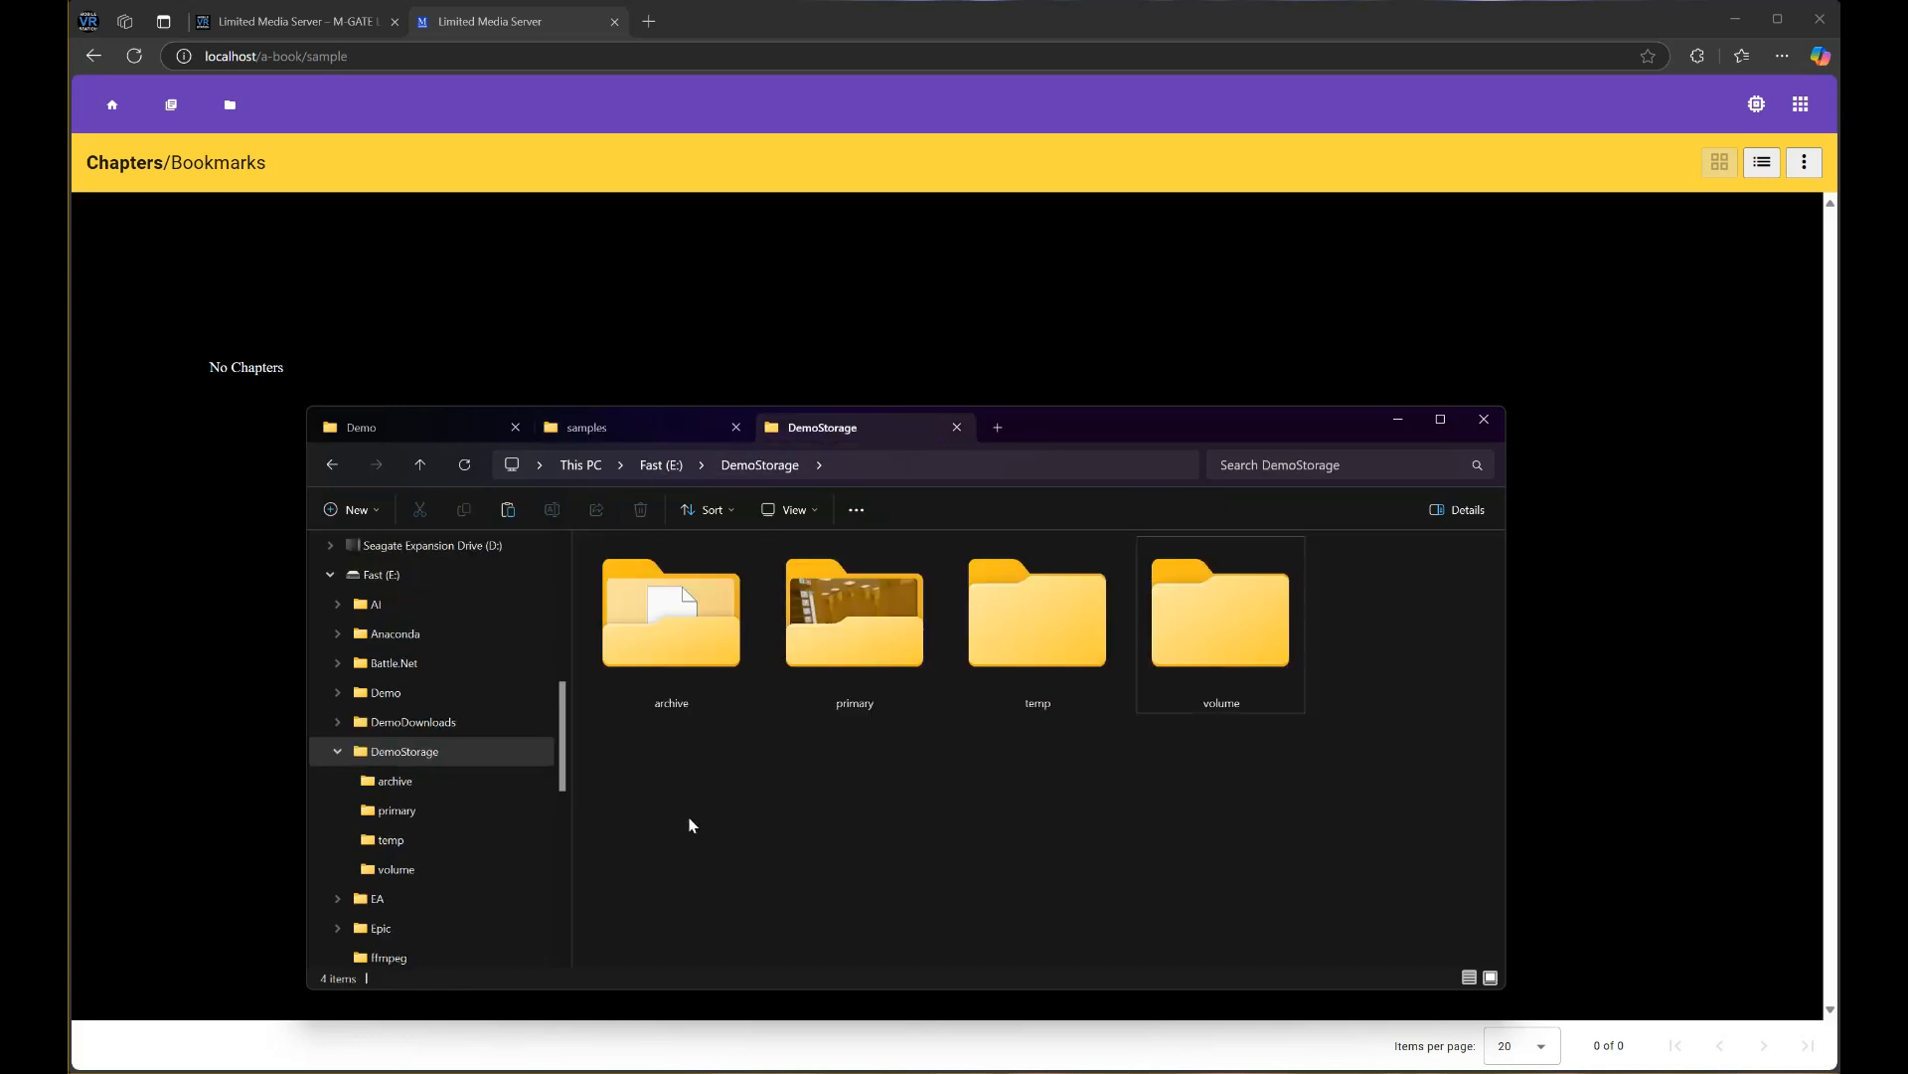
left_click(1176, 644)
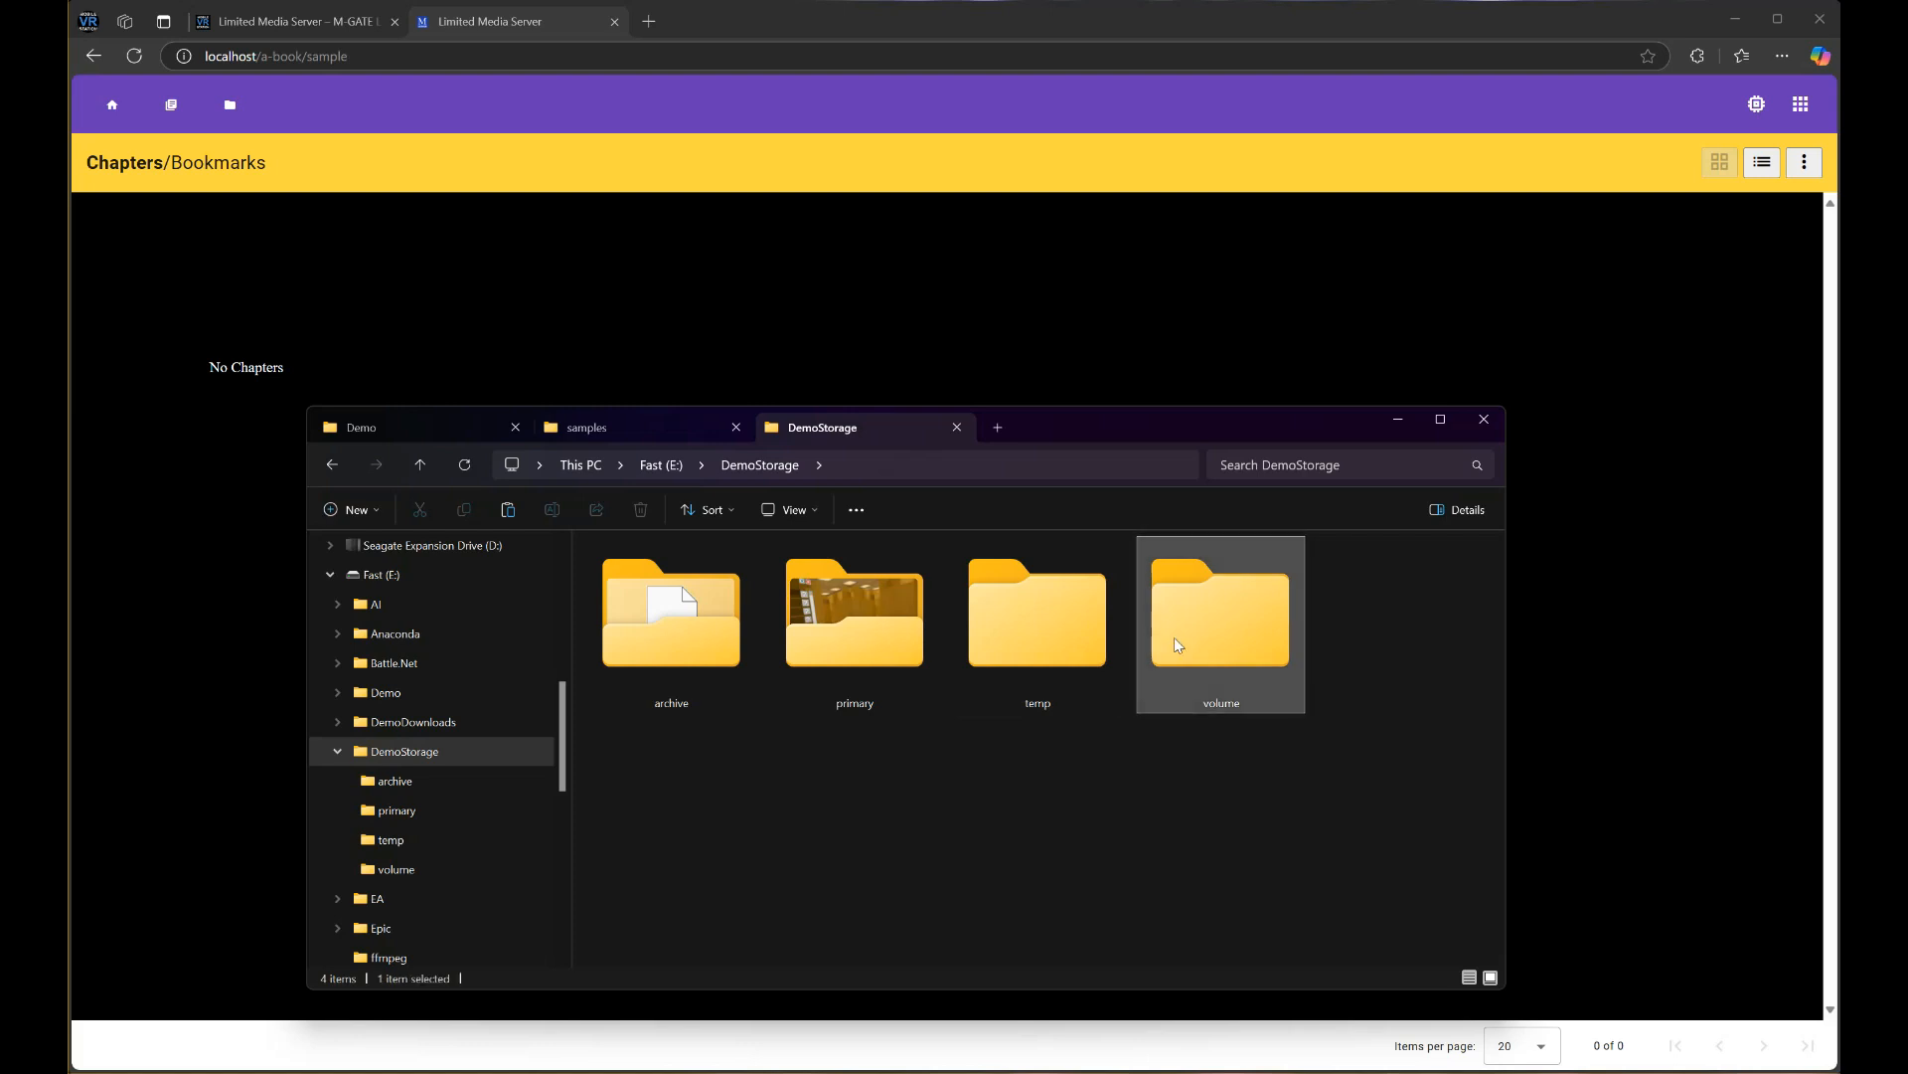
double_click(1176, 645)
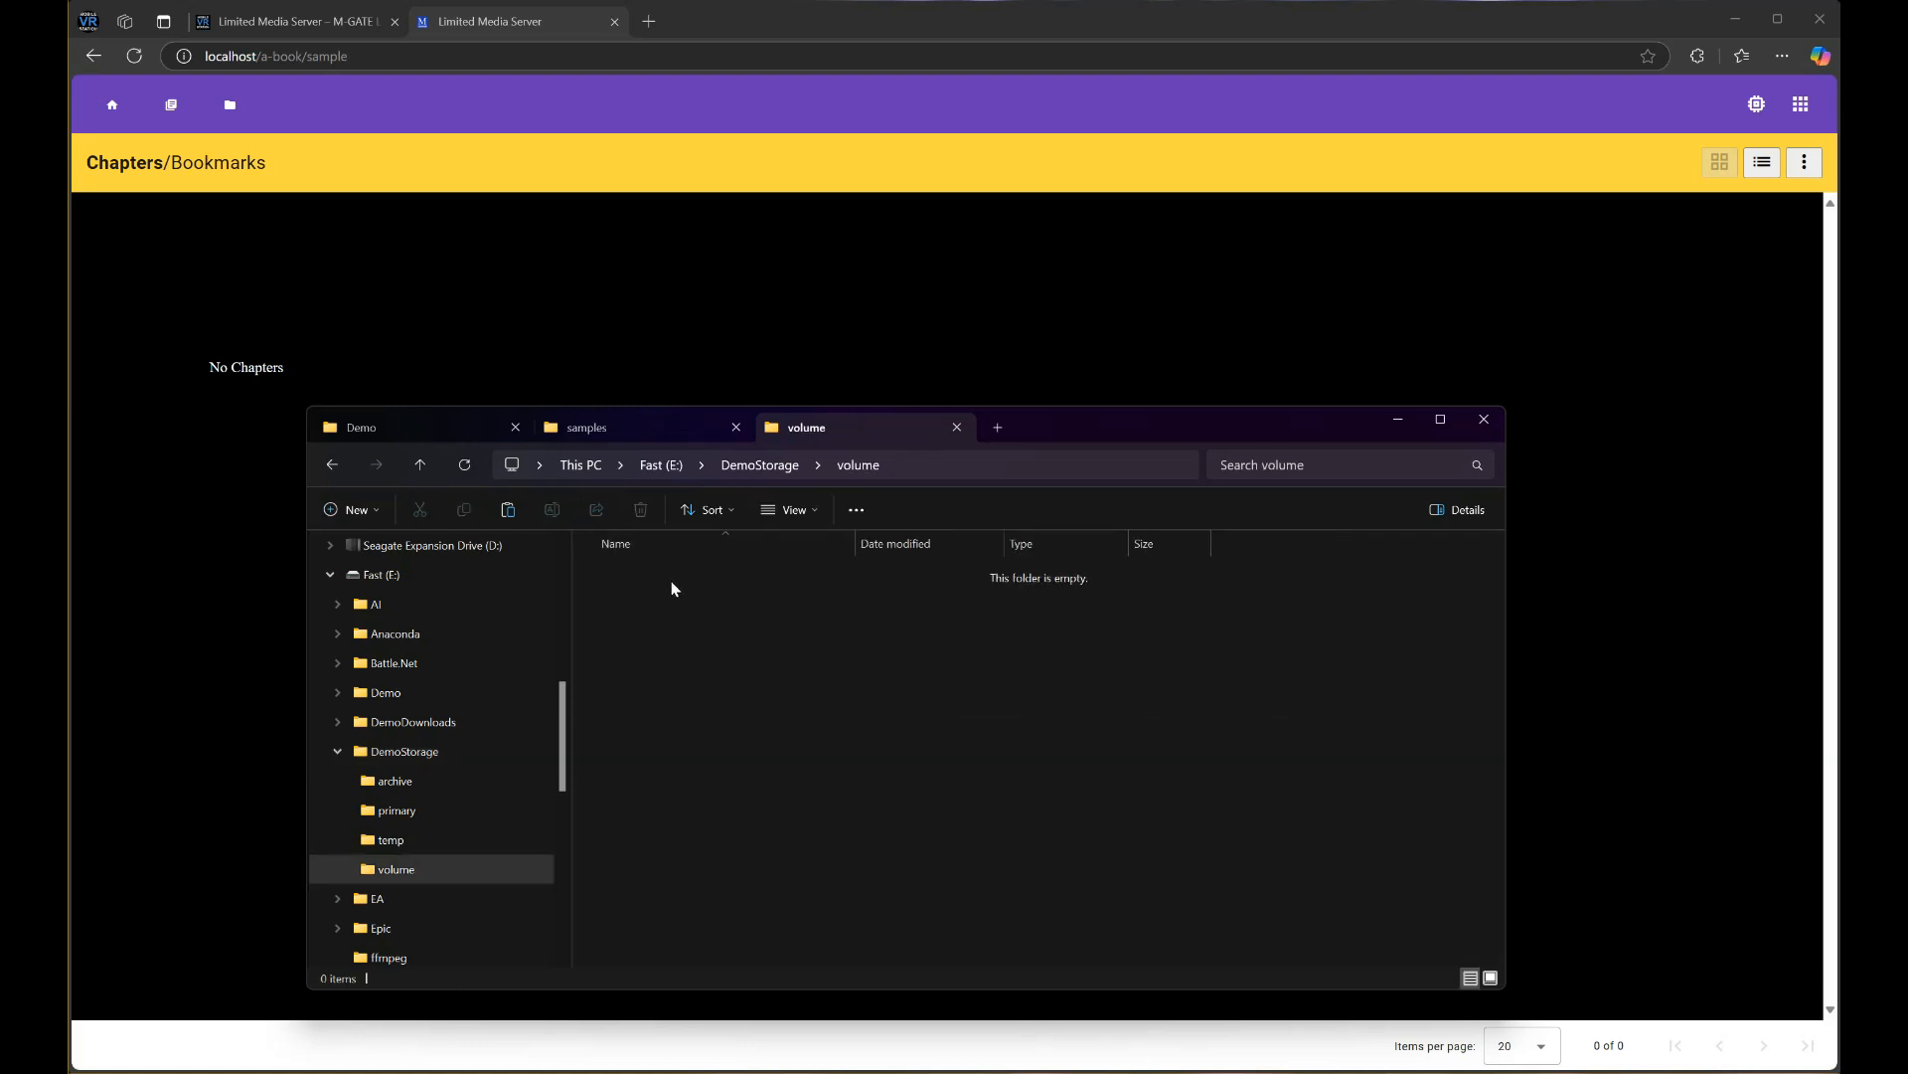
right_click(754, 732)
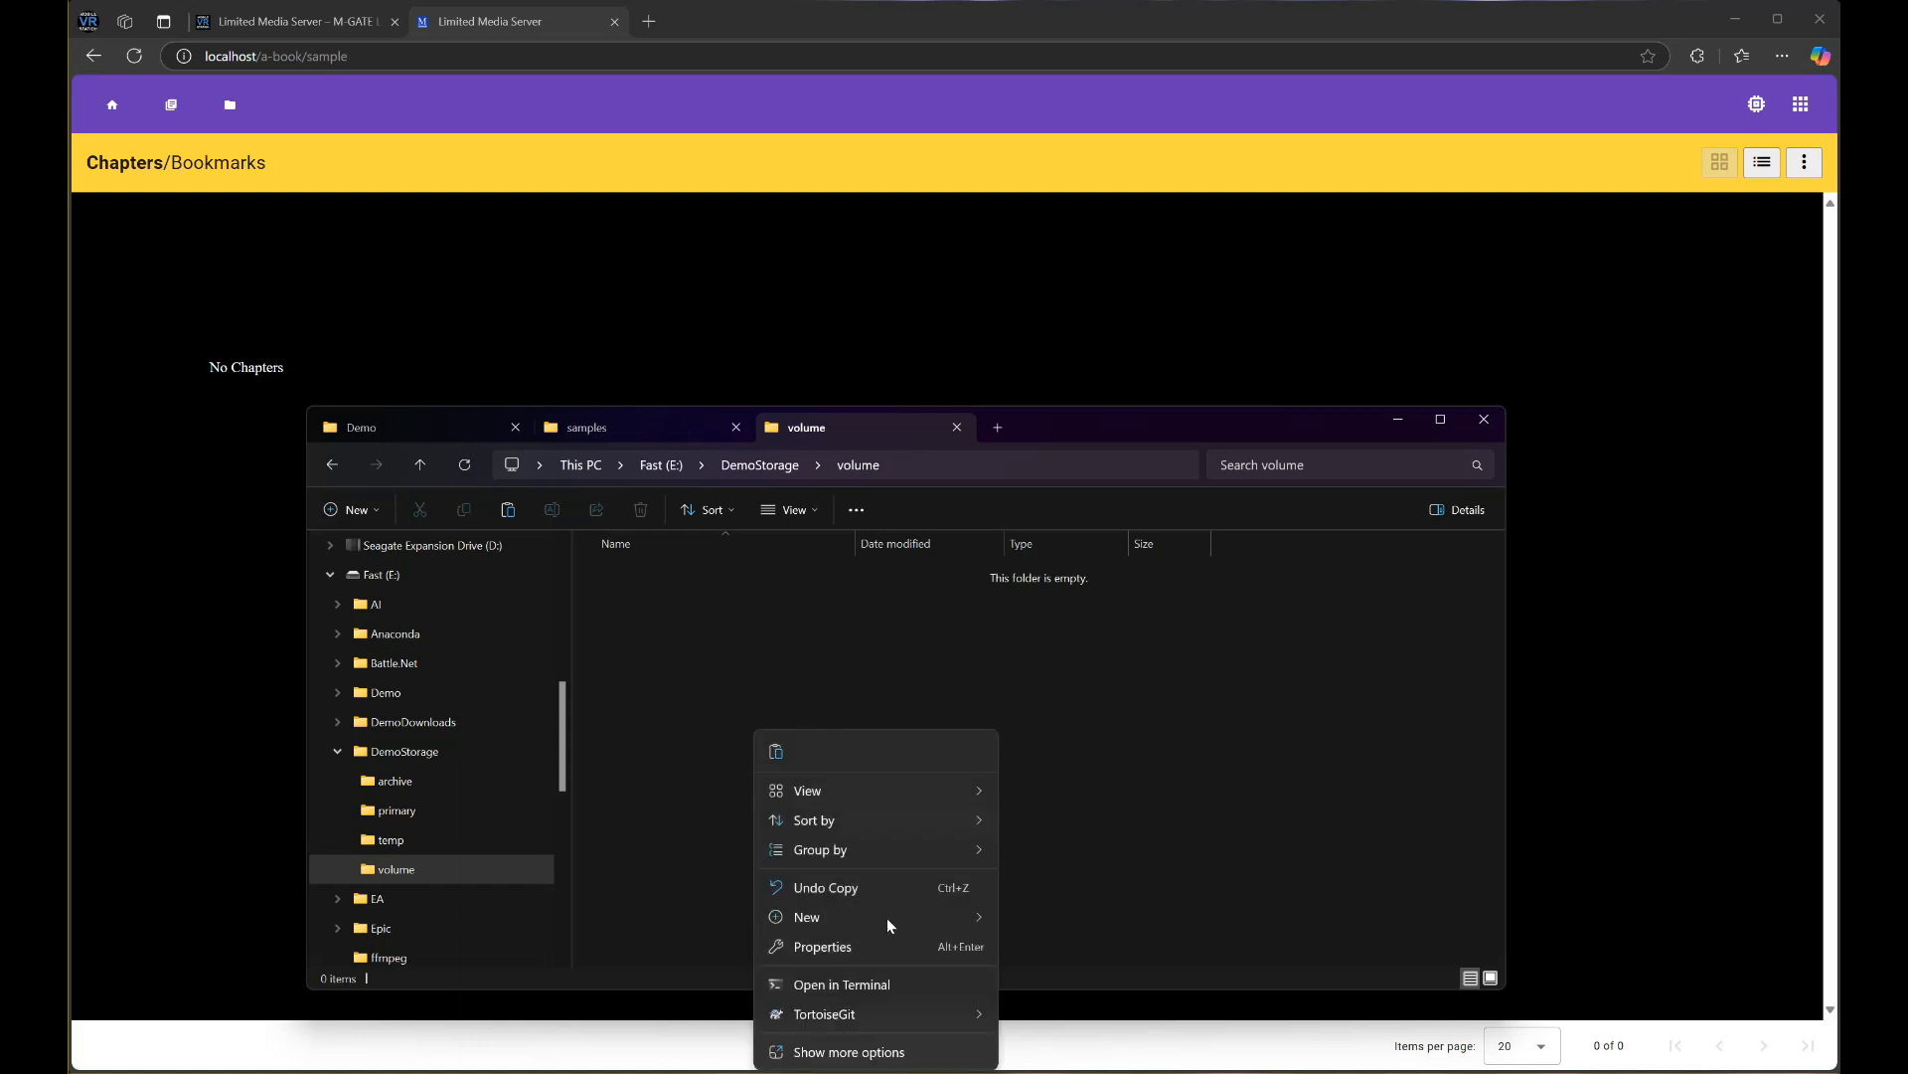
mouse_move(875, 930)
left_click(1039, 924)
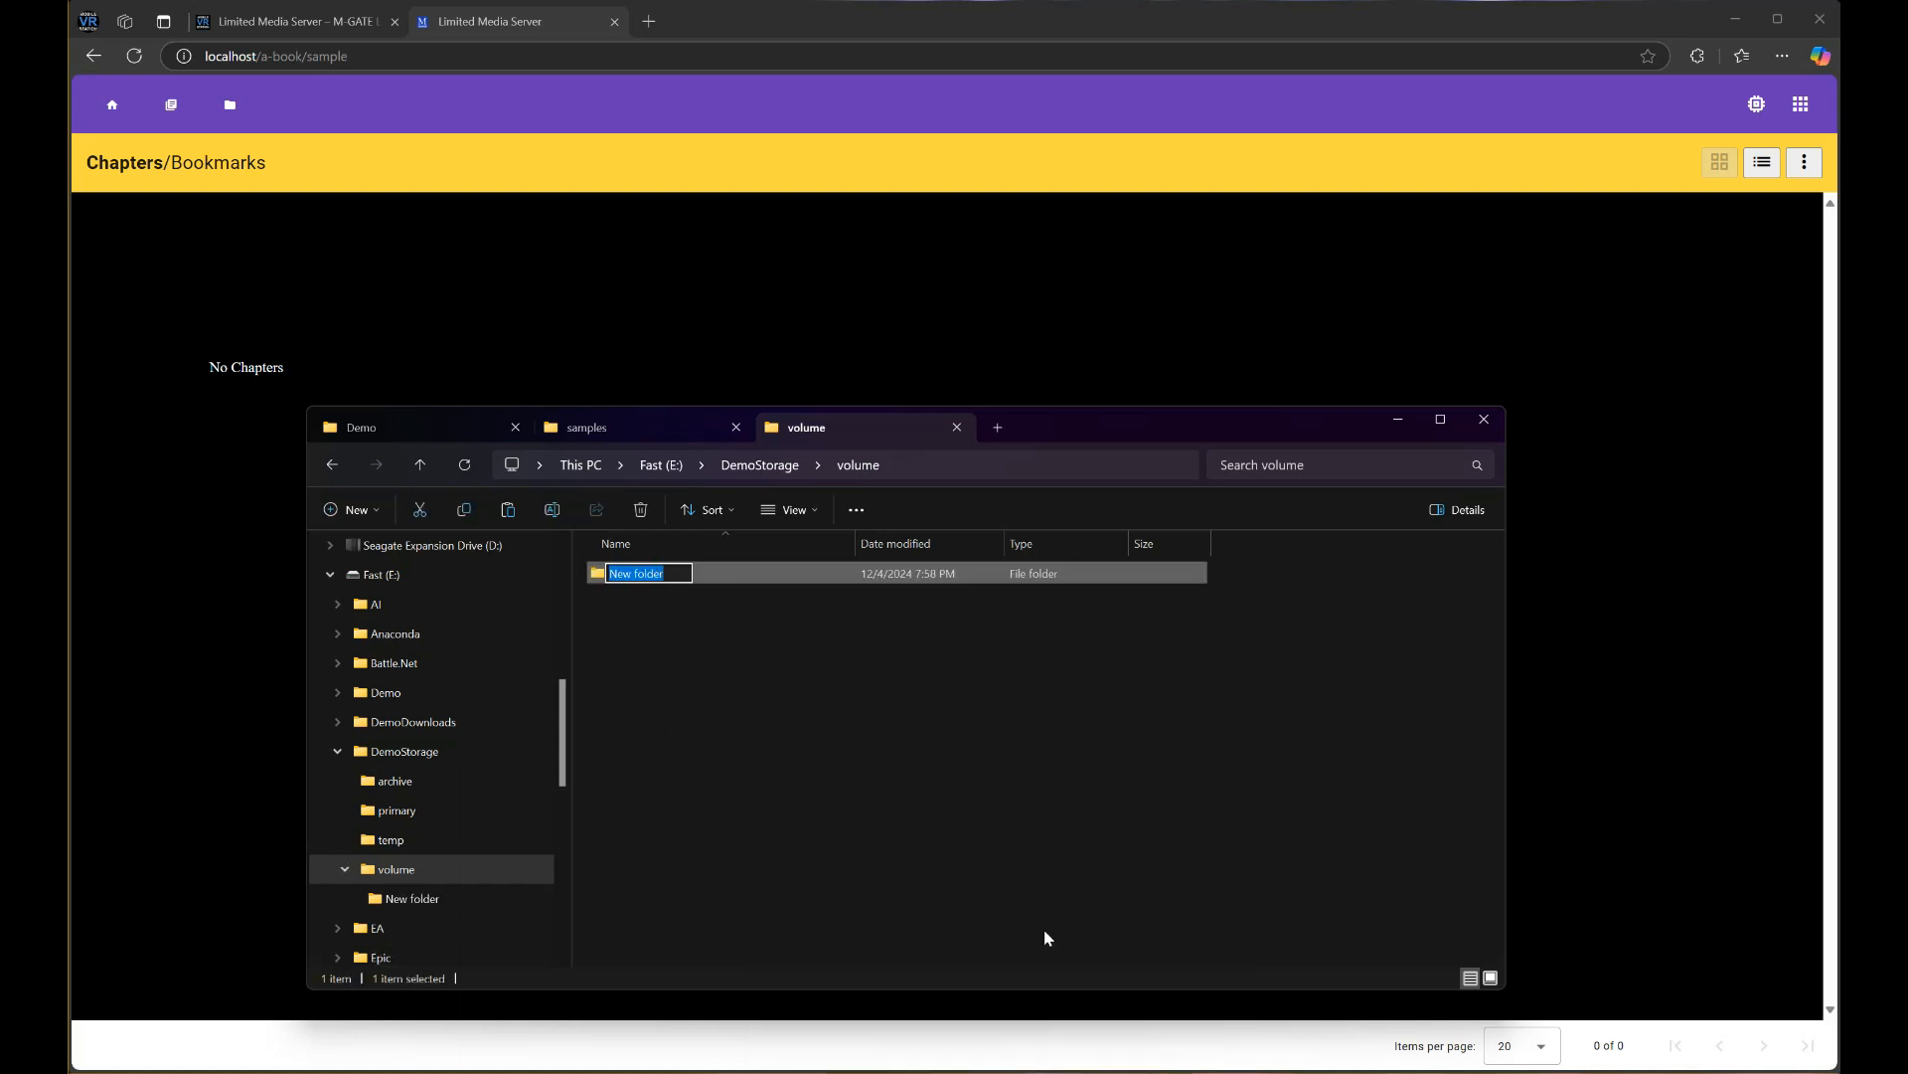
type("sample")
left_click(1034, 795)
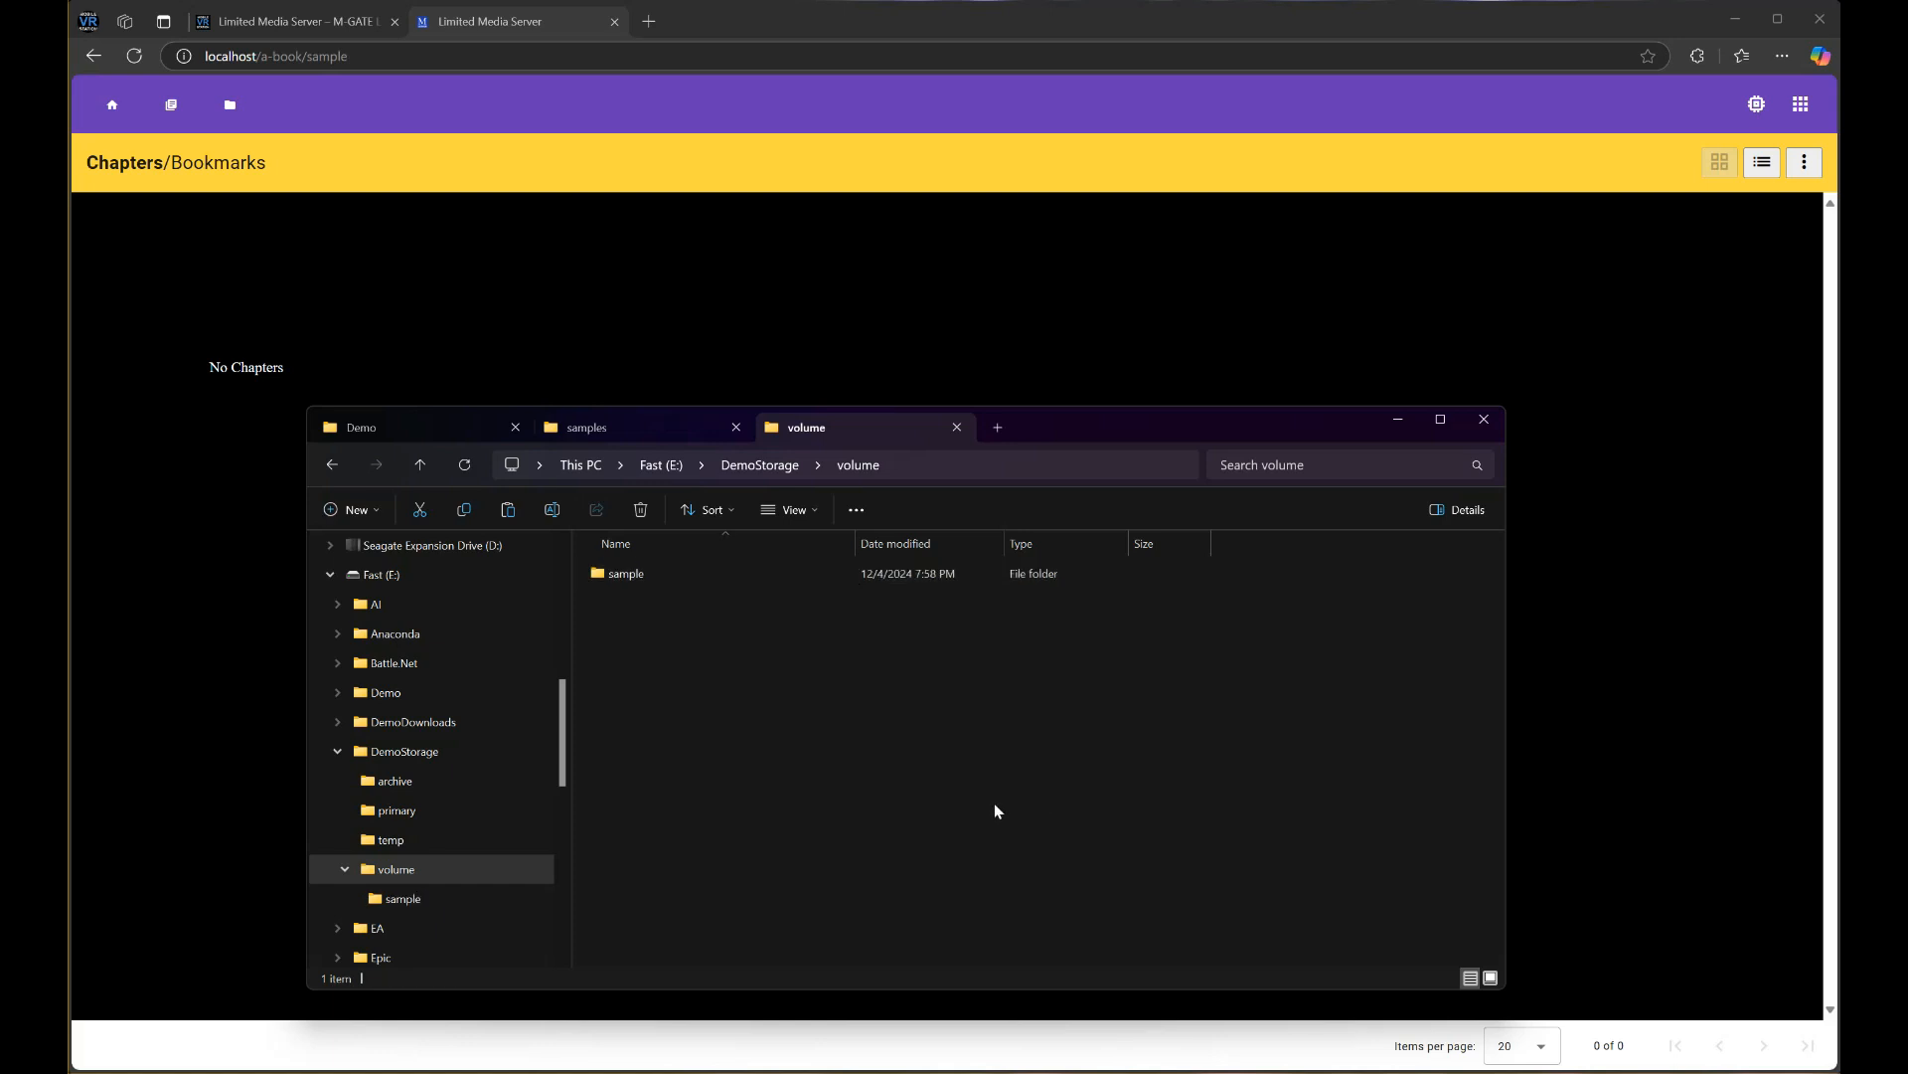
Create chapter folder 0001 inside sample and paste the 12 PNG images into it
double_click(615, 573)
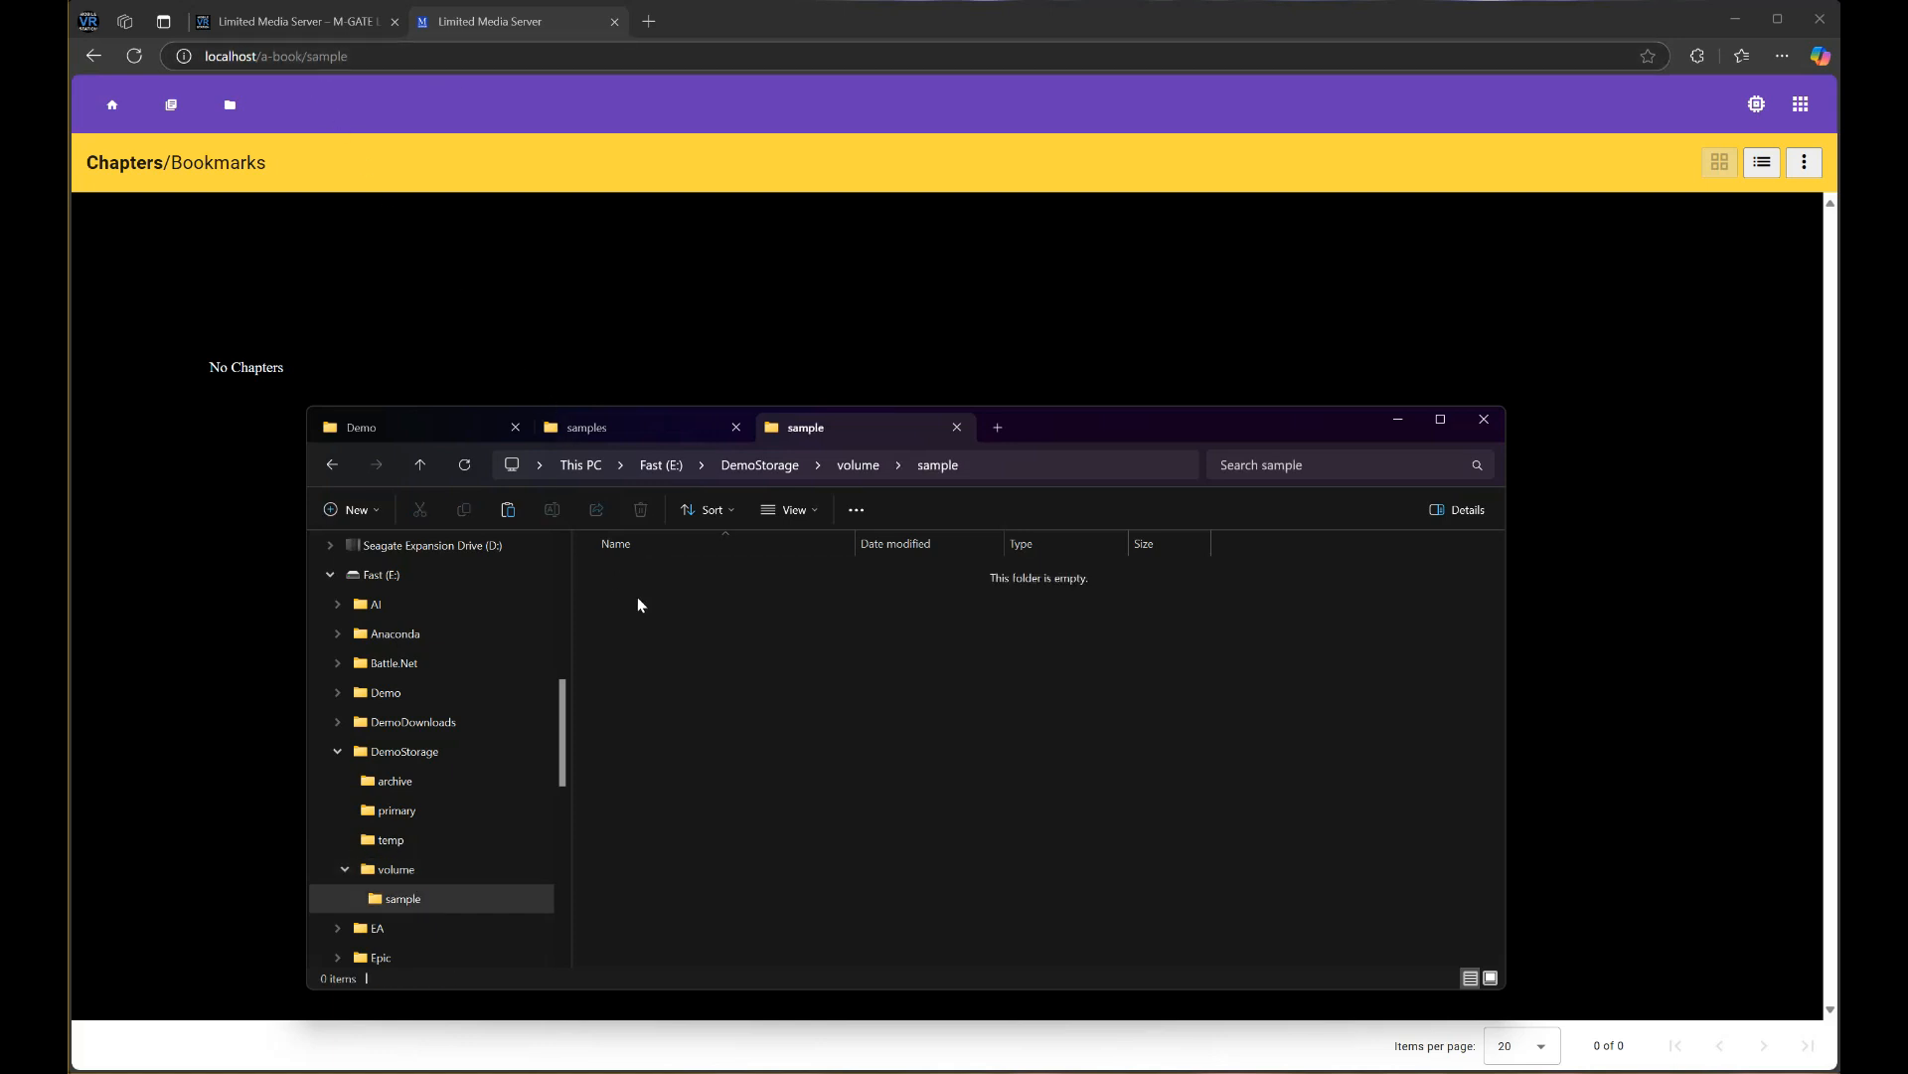
right_click(765, 690)
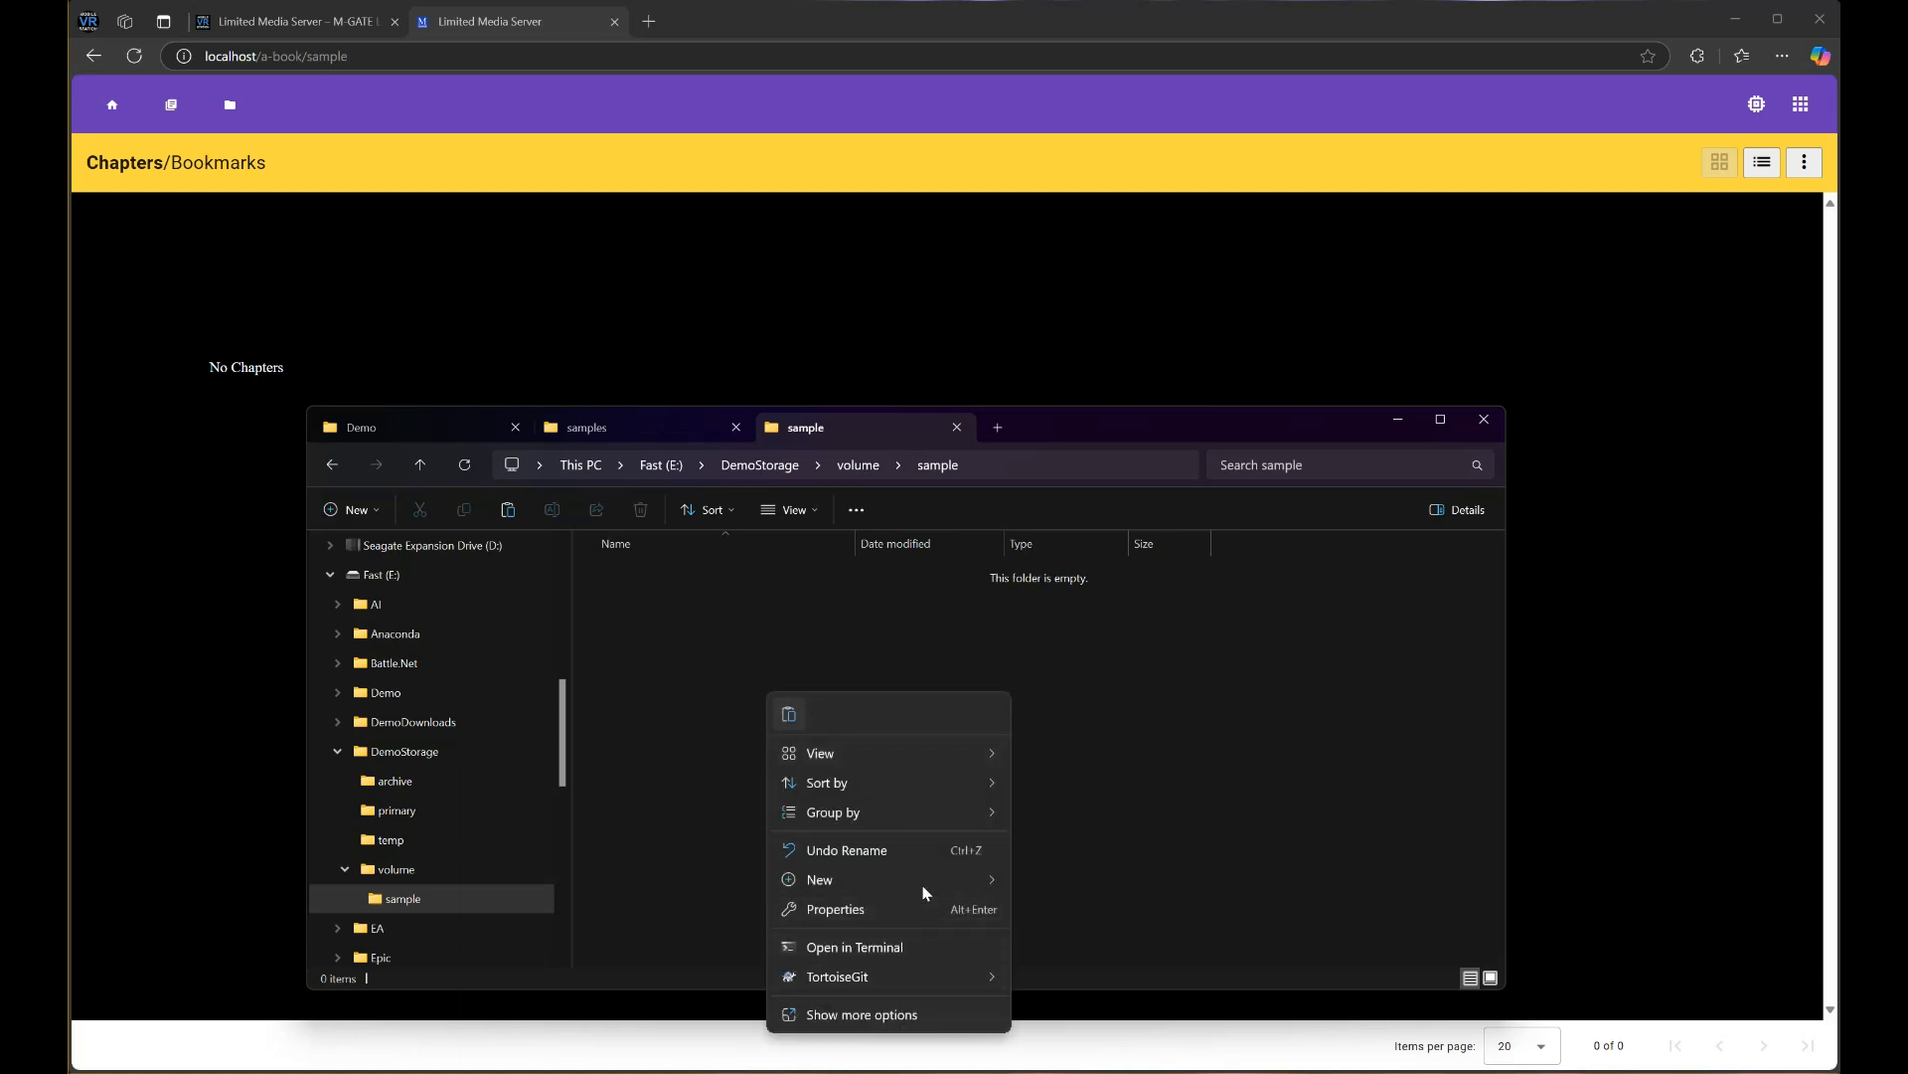
mouse_move(923, 881)
left_click(1062, 882)
type("chapter-")
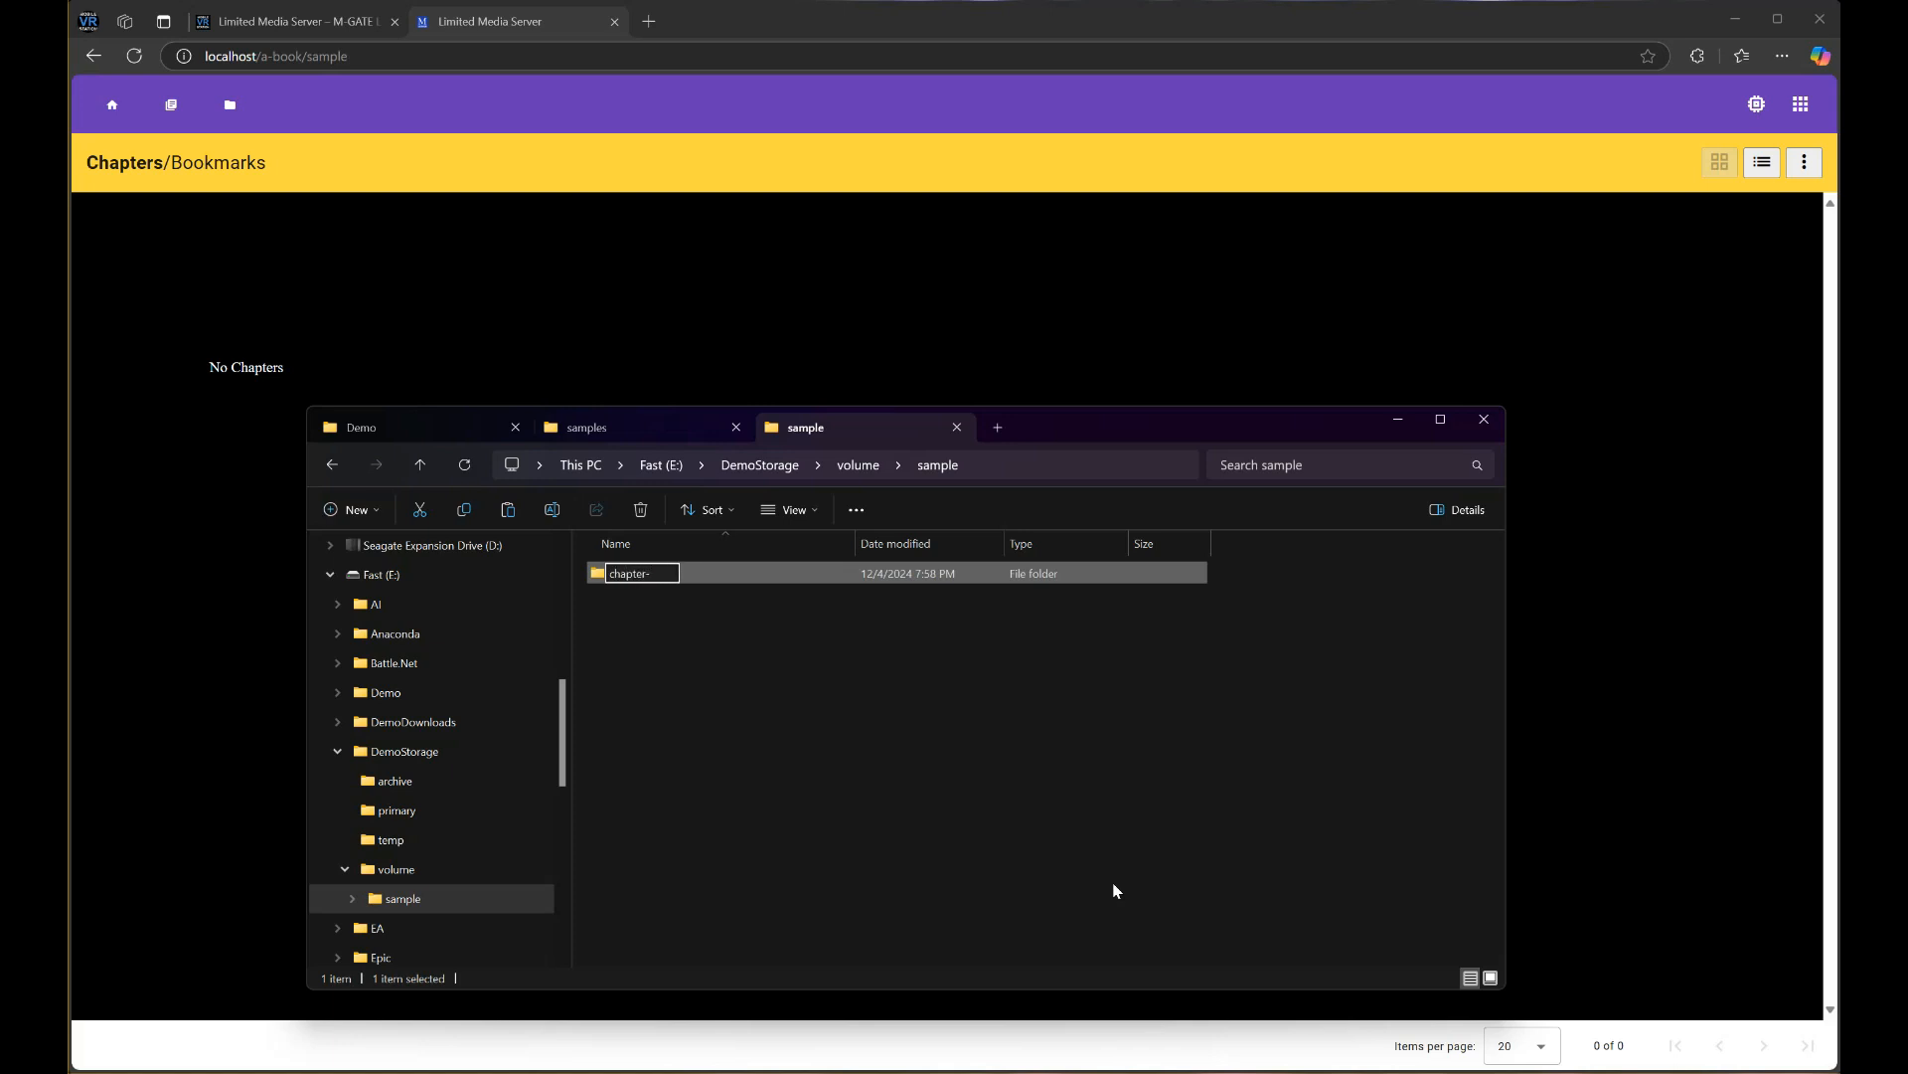
key("BackSpace")
key("BackSpace")
key("BackSpace")
key("BackSpace")
key("BackSpace")
key("BackSpace")
key("BackSpace")
key("BackSpace")
type("000")
left_click(1073, 792)
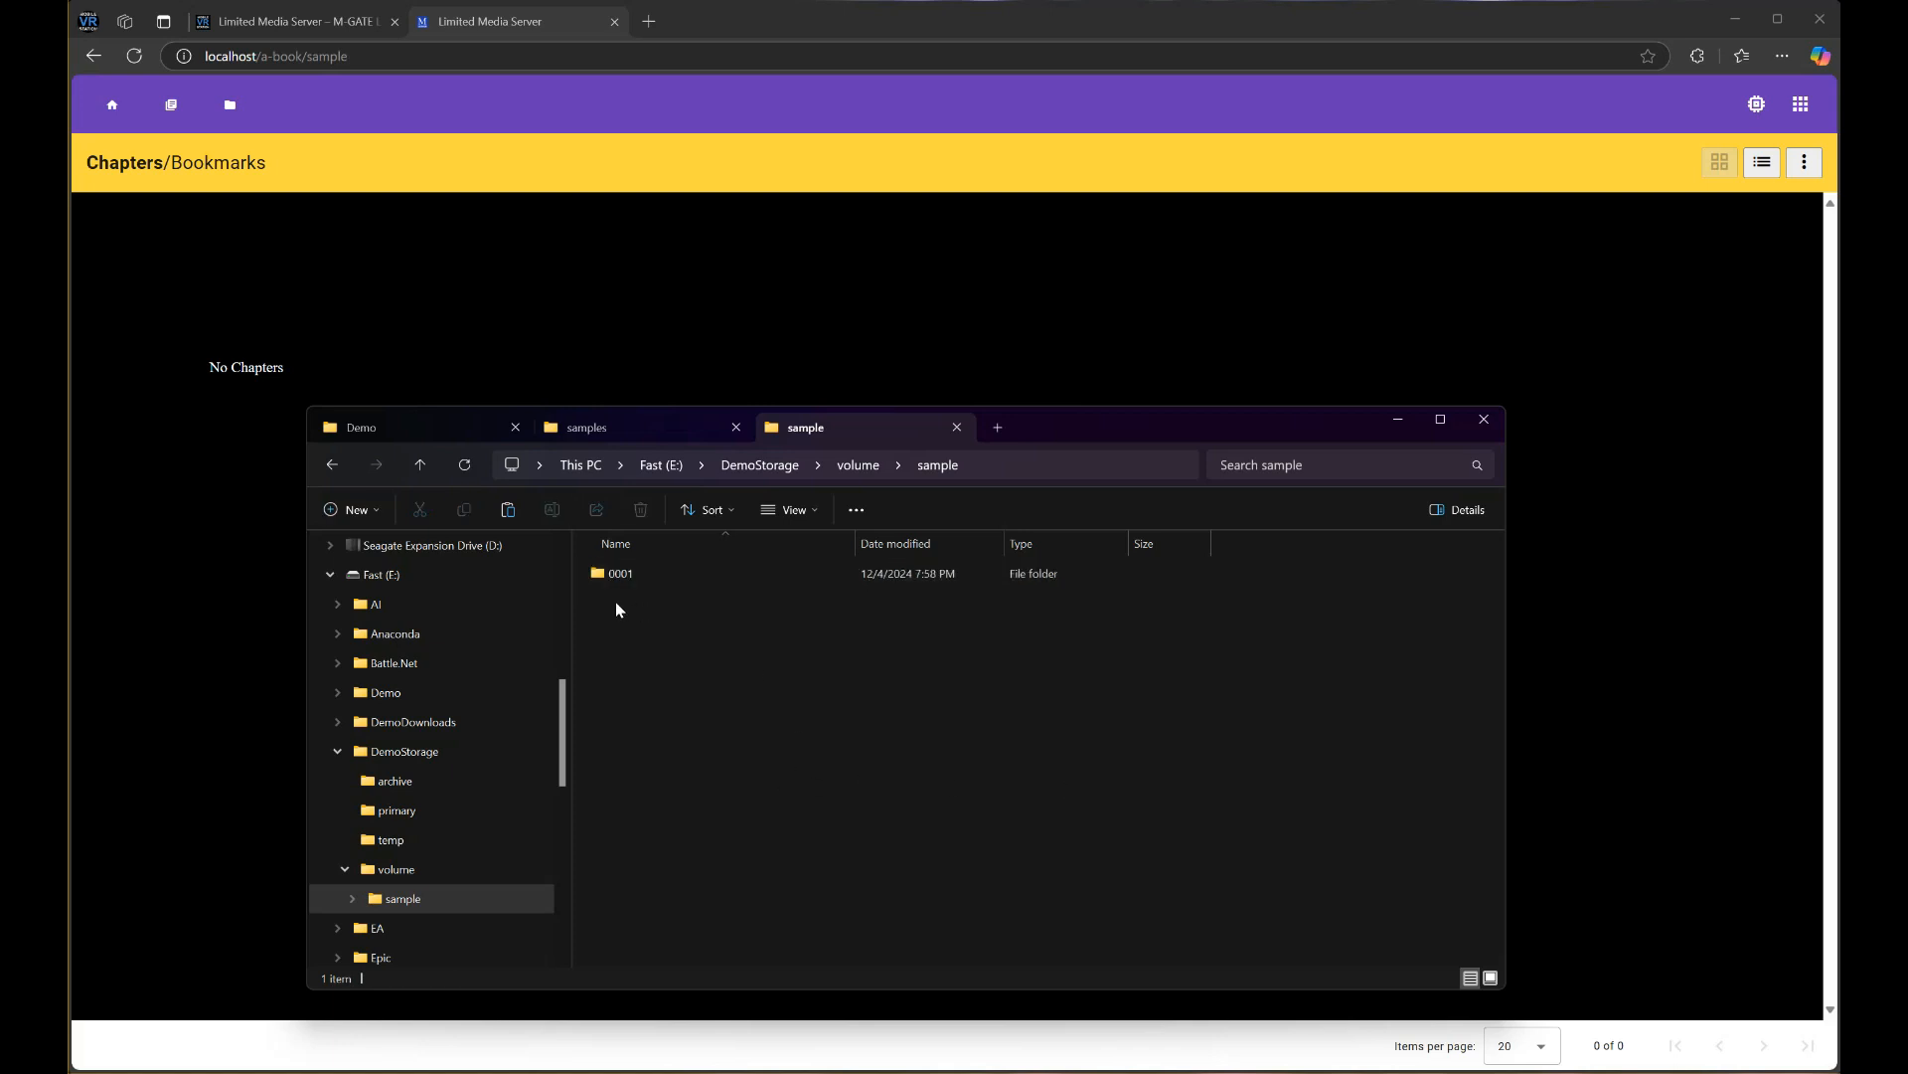
double_click(632, 573)
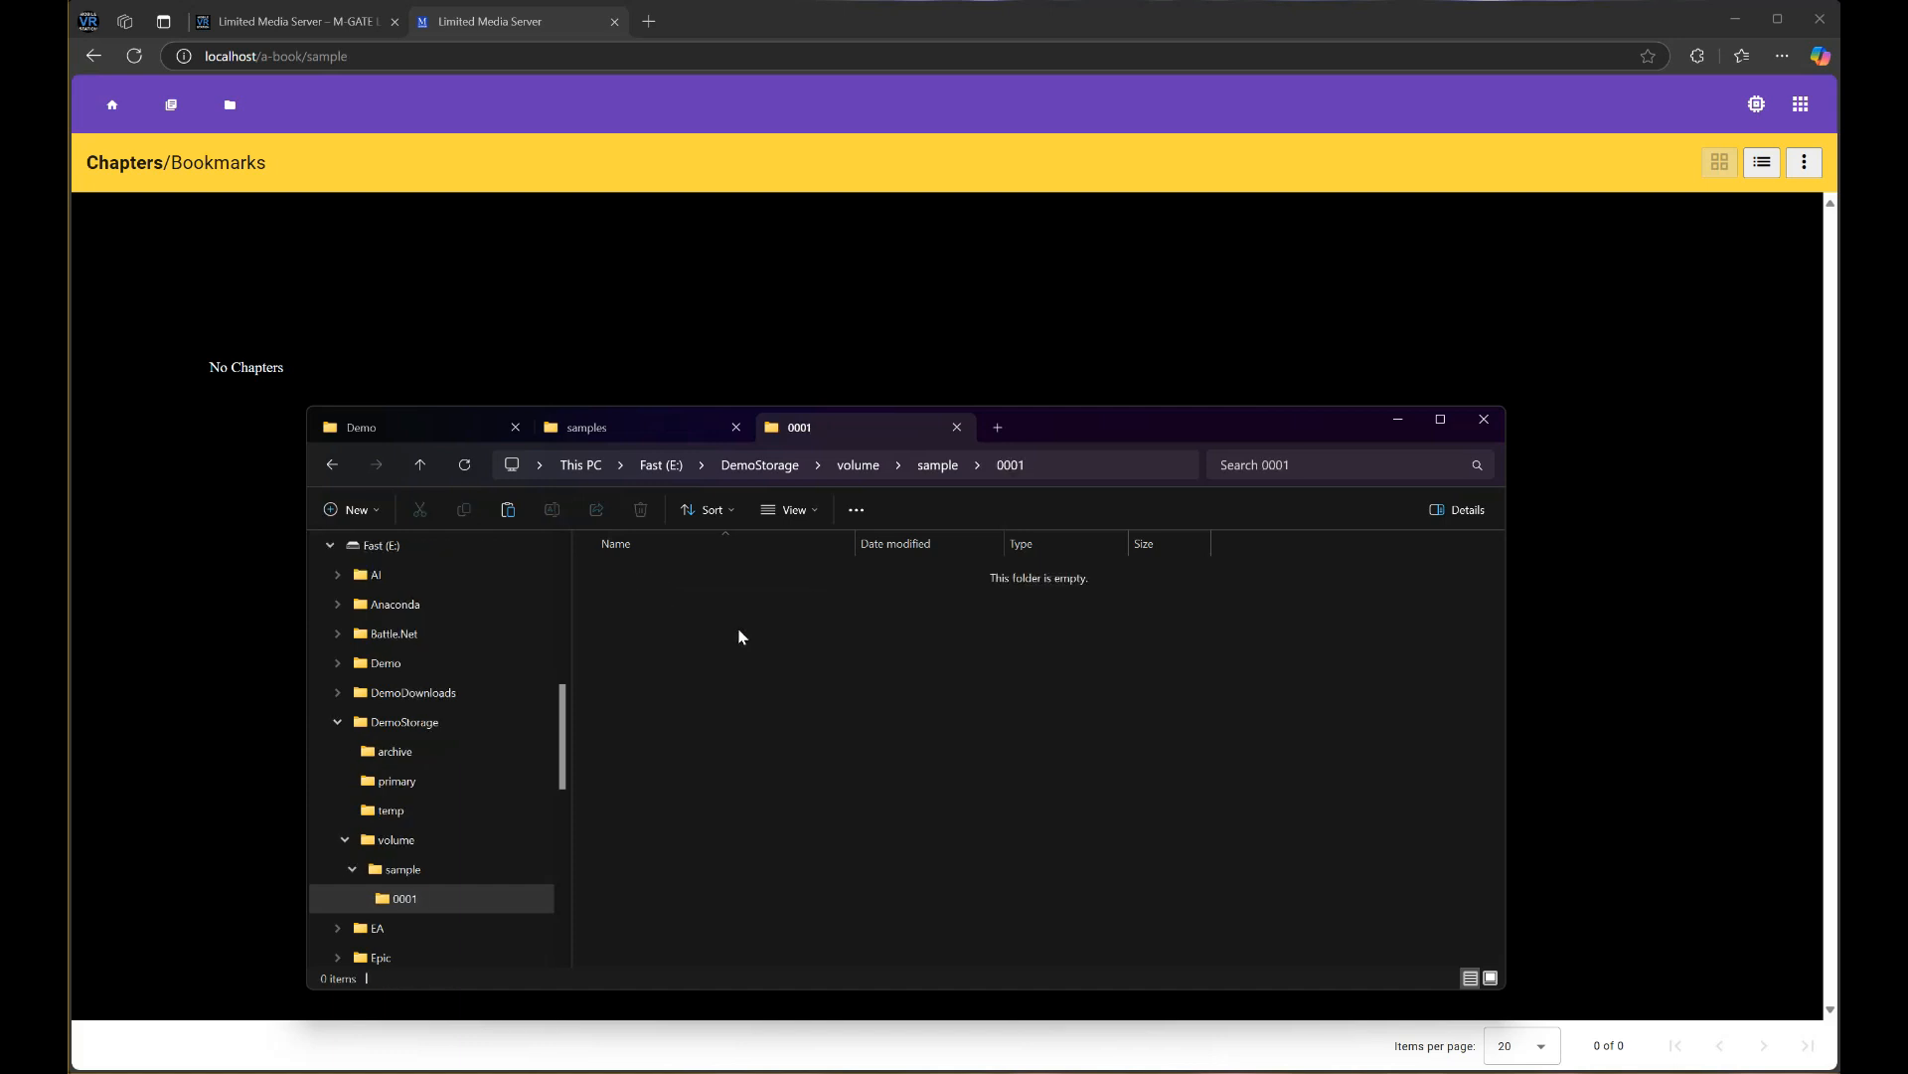
key("ctrl+v")
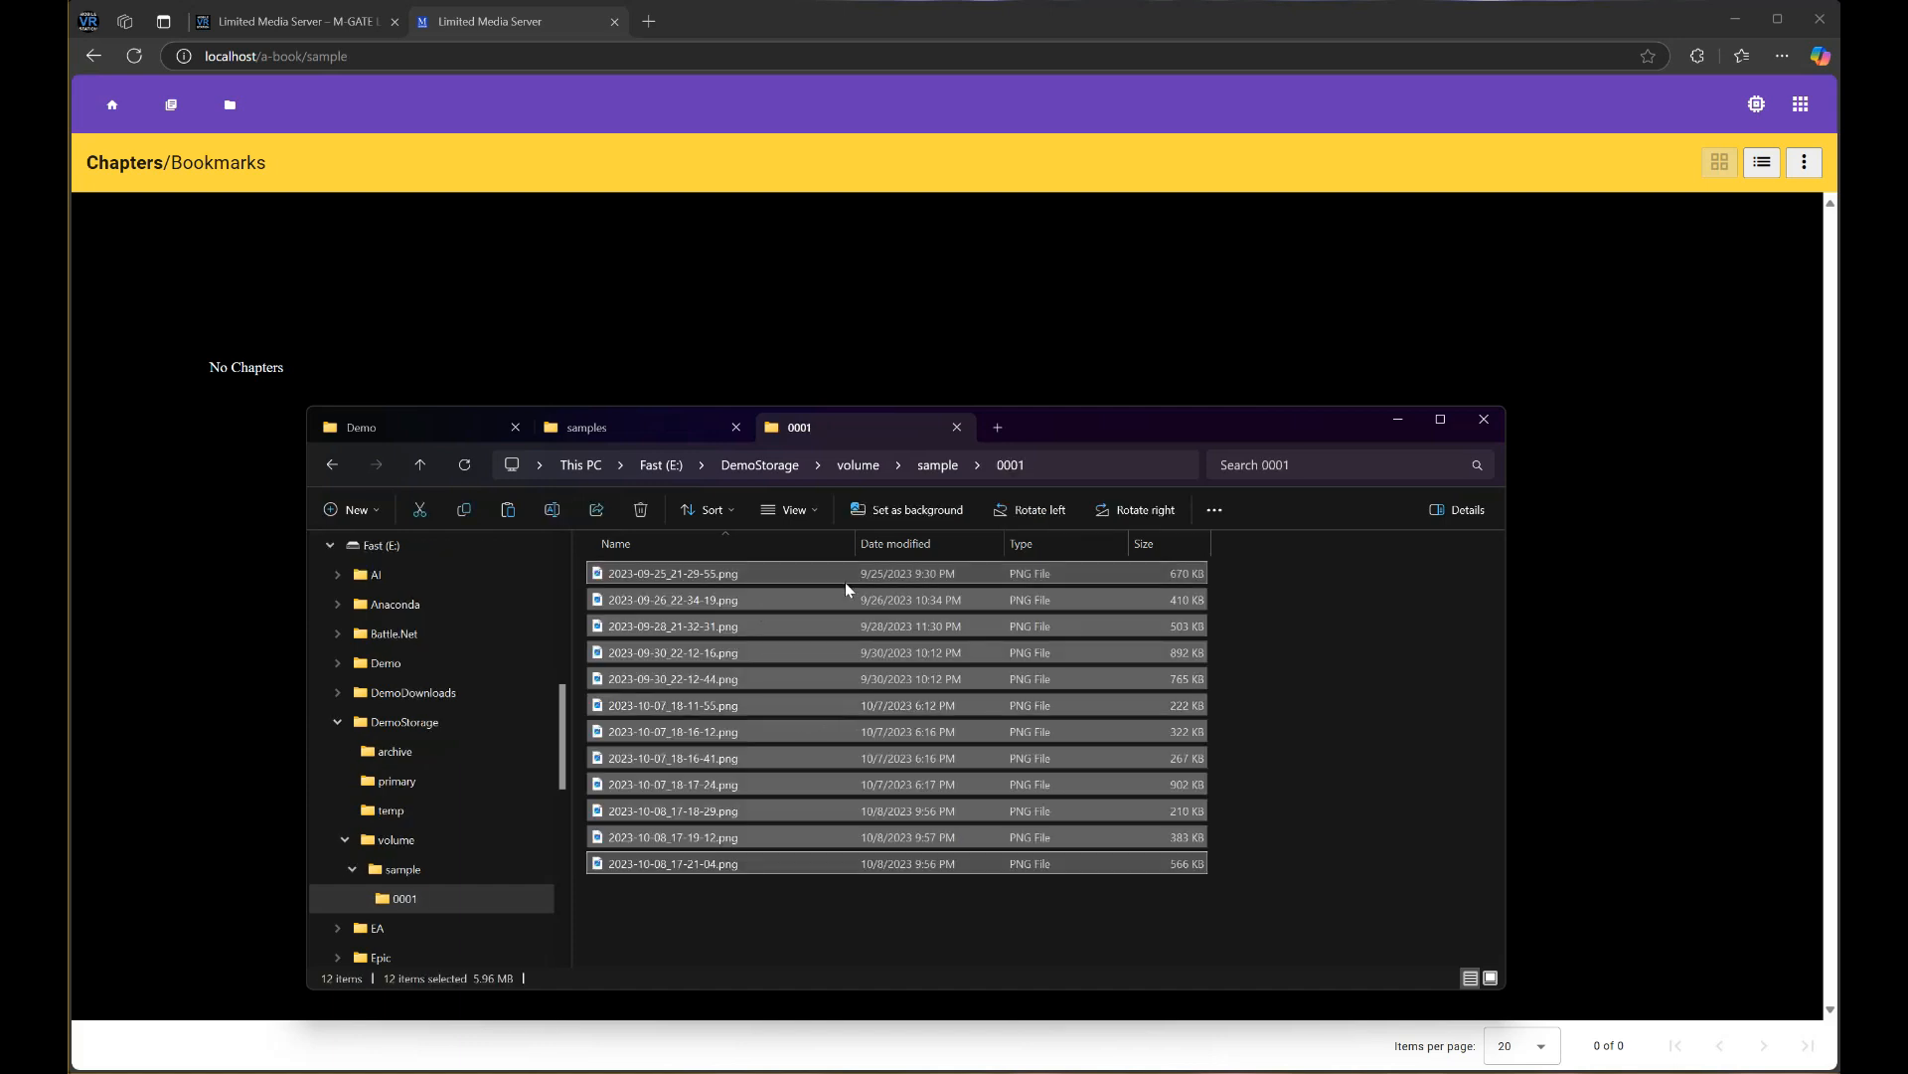
Rename the first four images to 001.png, 002.png, 003.png and 004.png
left_click(1233, 648)
left_click(672, 565)
left_click(701, 571)
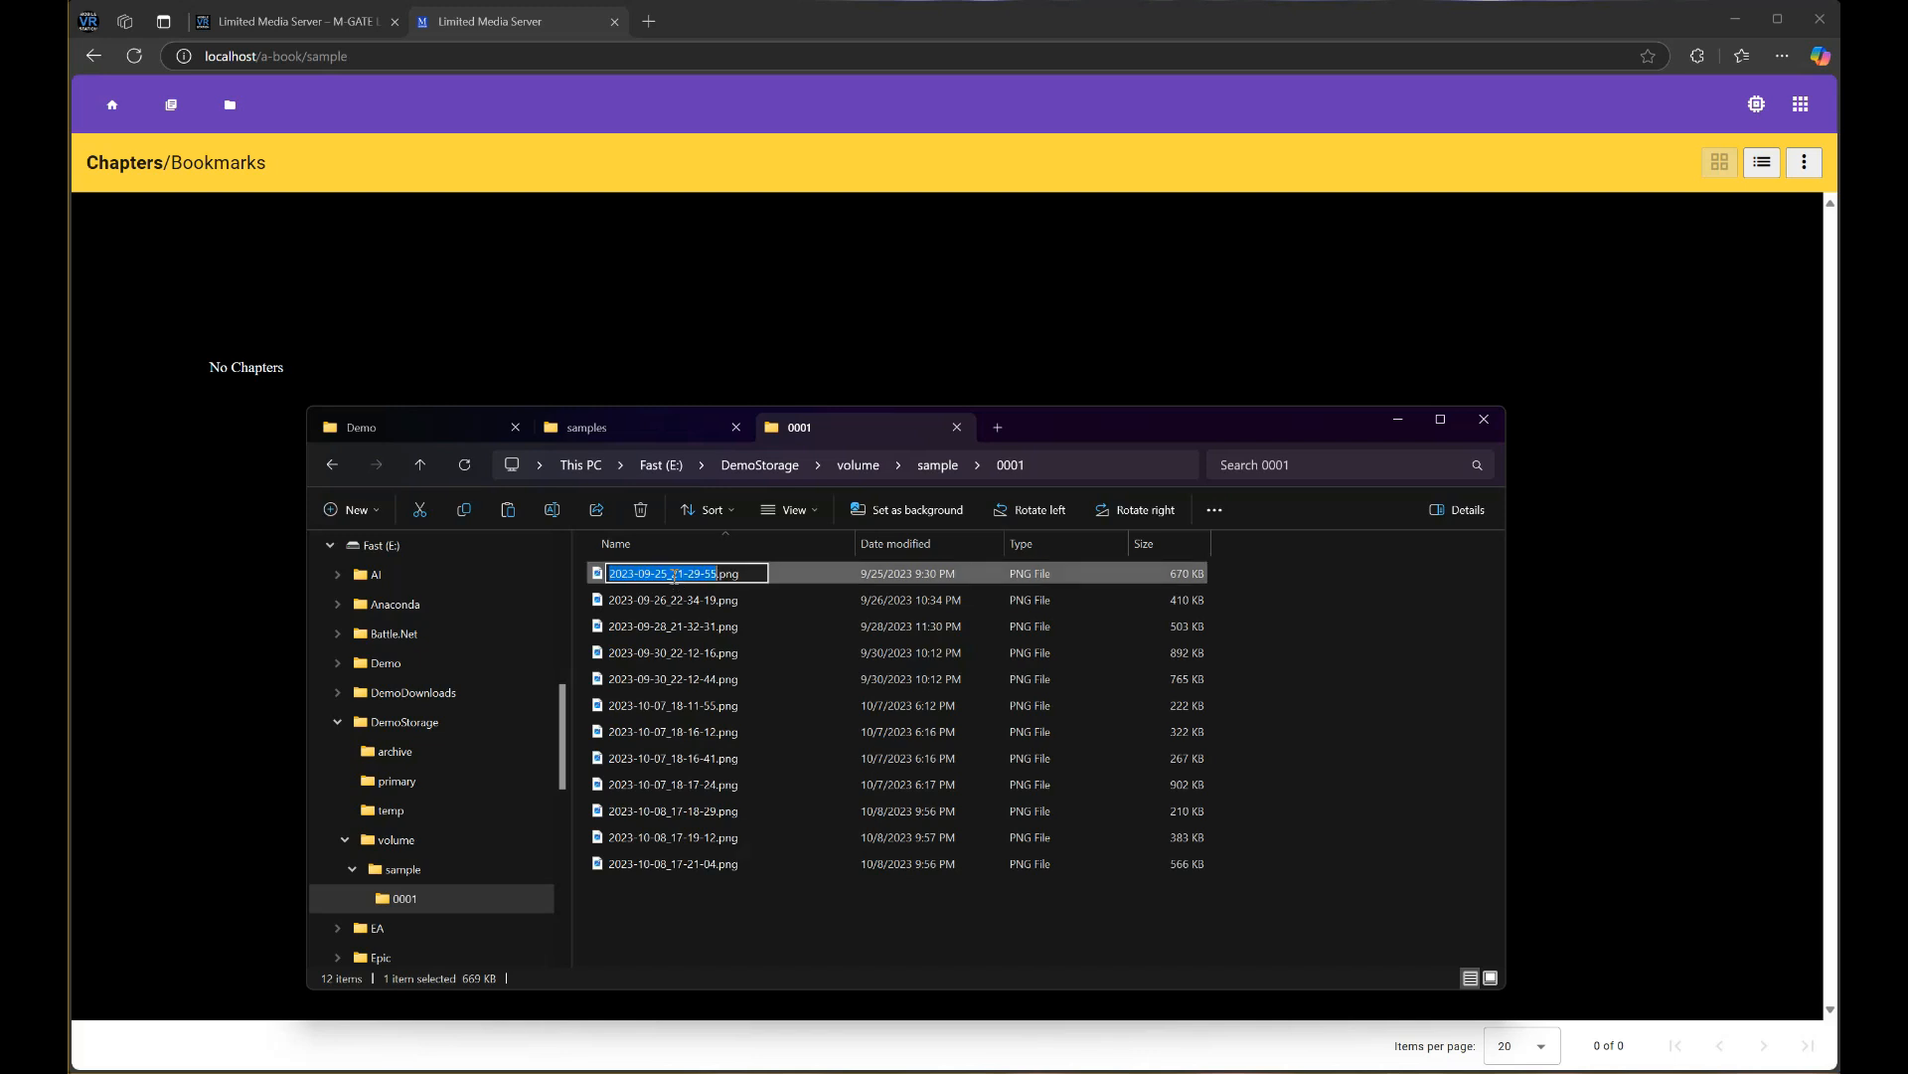
type("00")
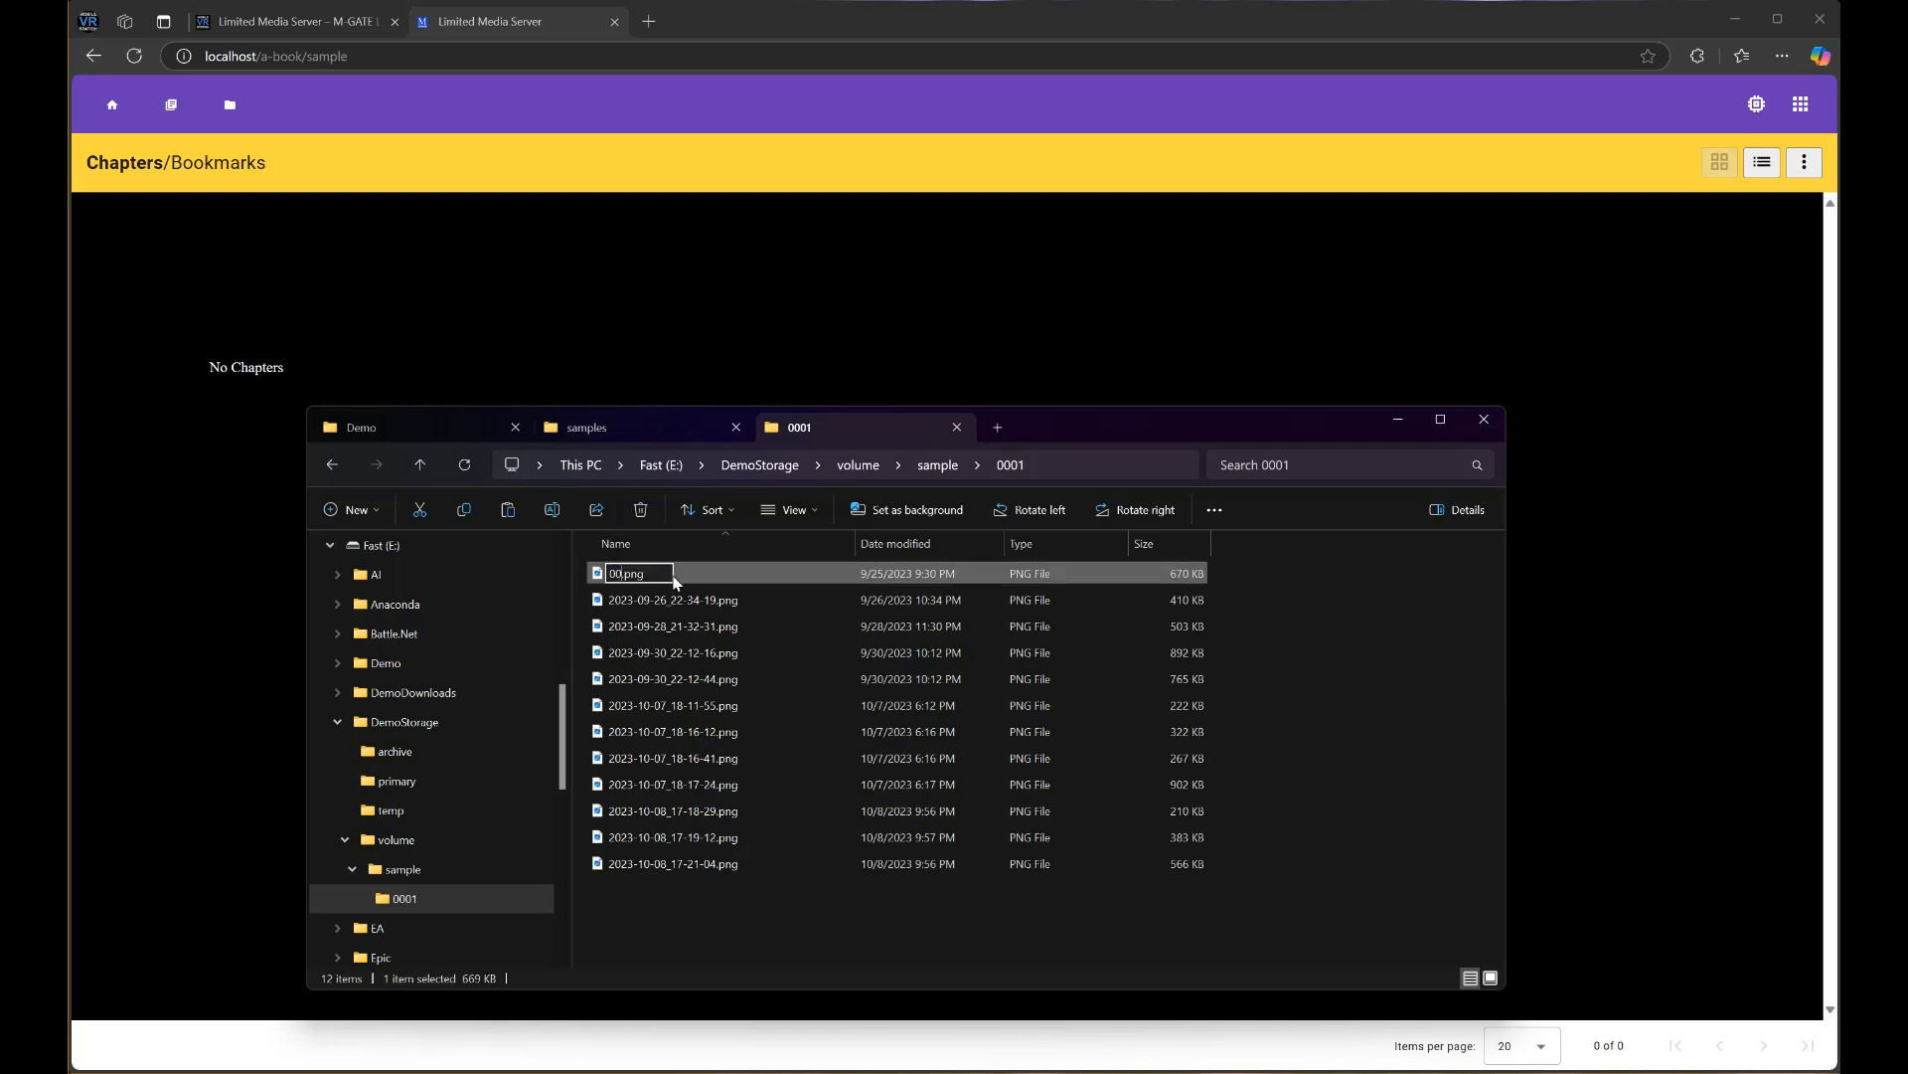
type("1")
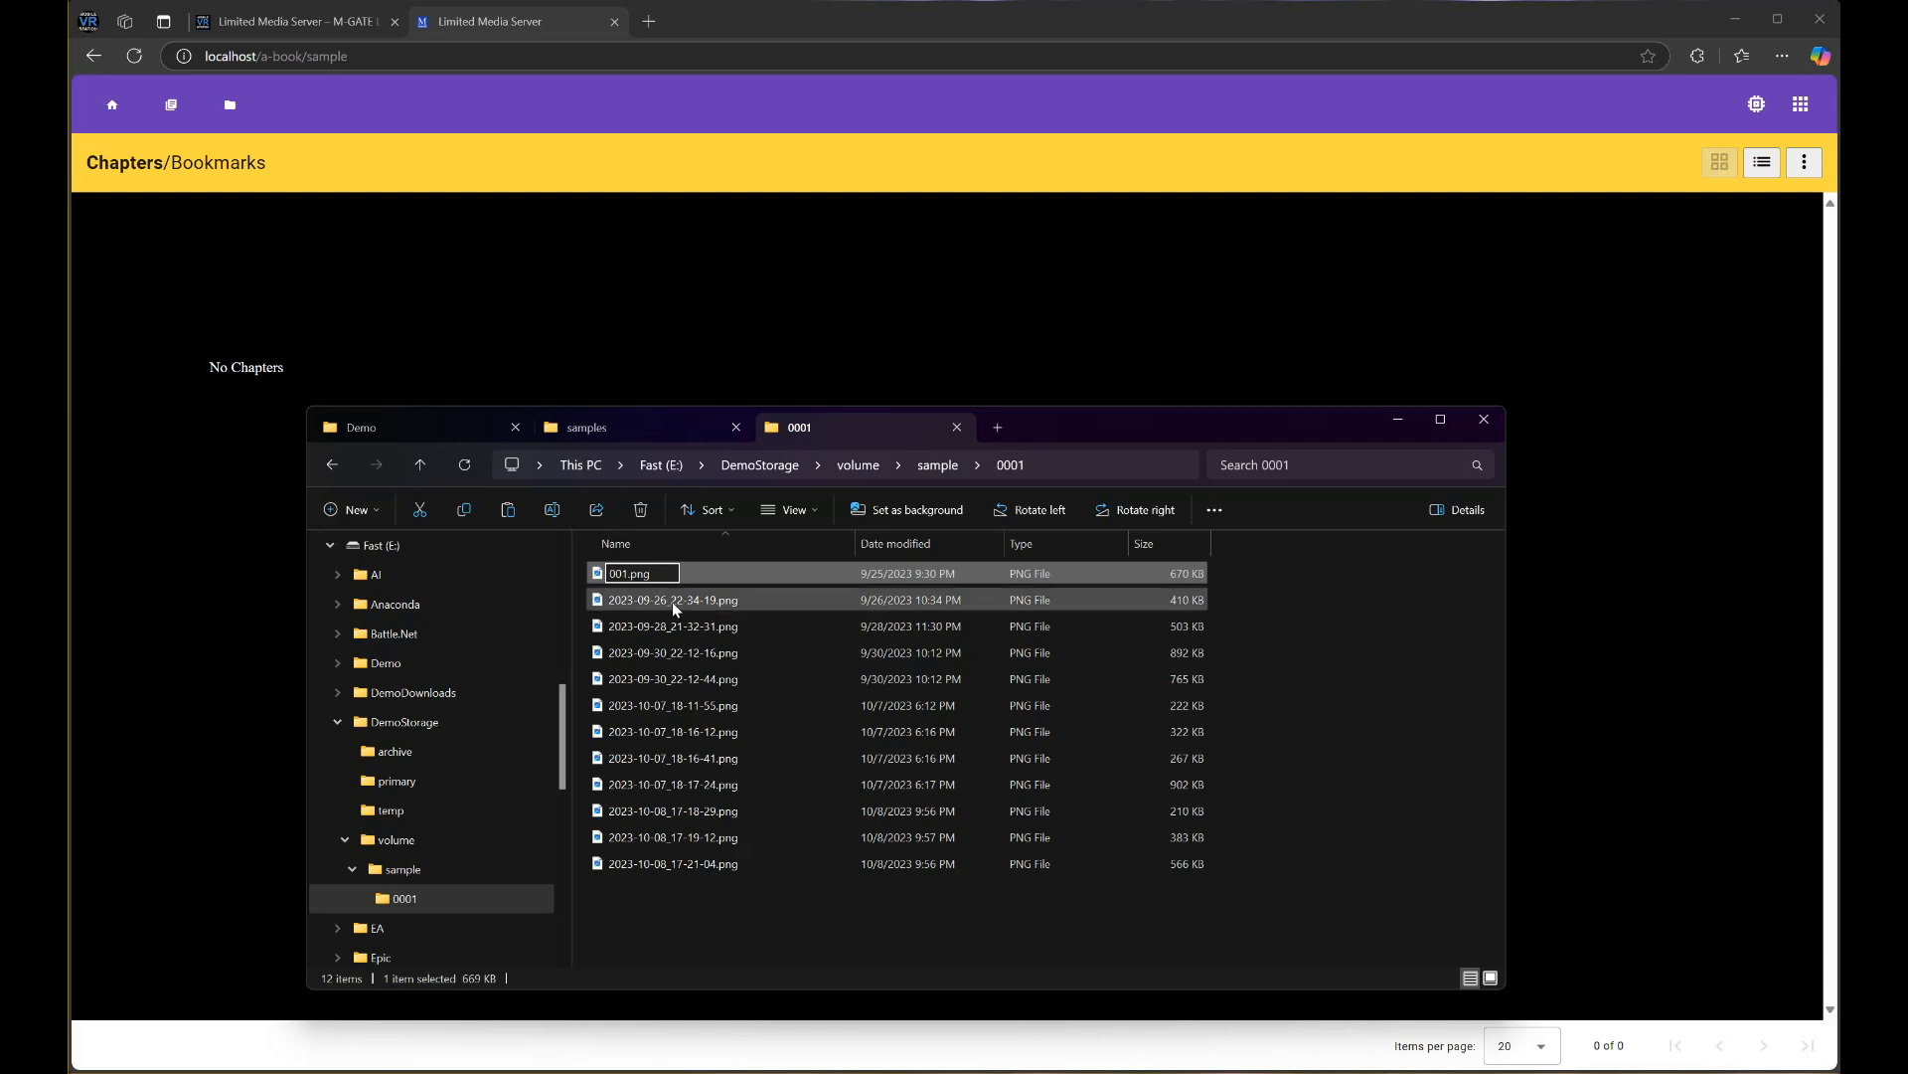
left_click(681, 601)
left_click(691, 603)
type("002")
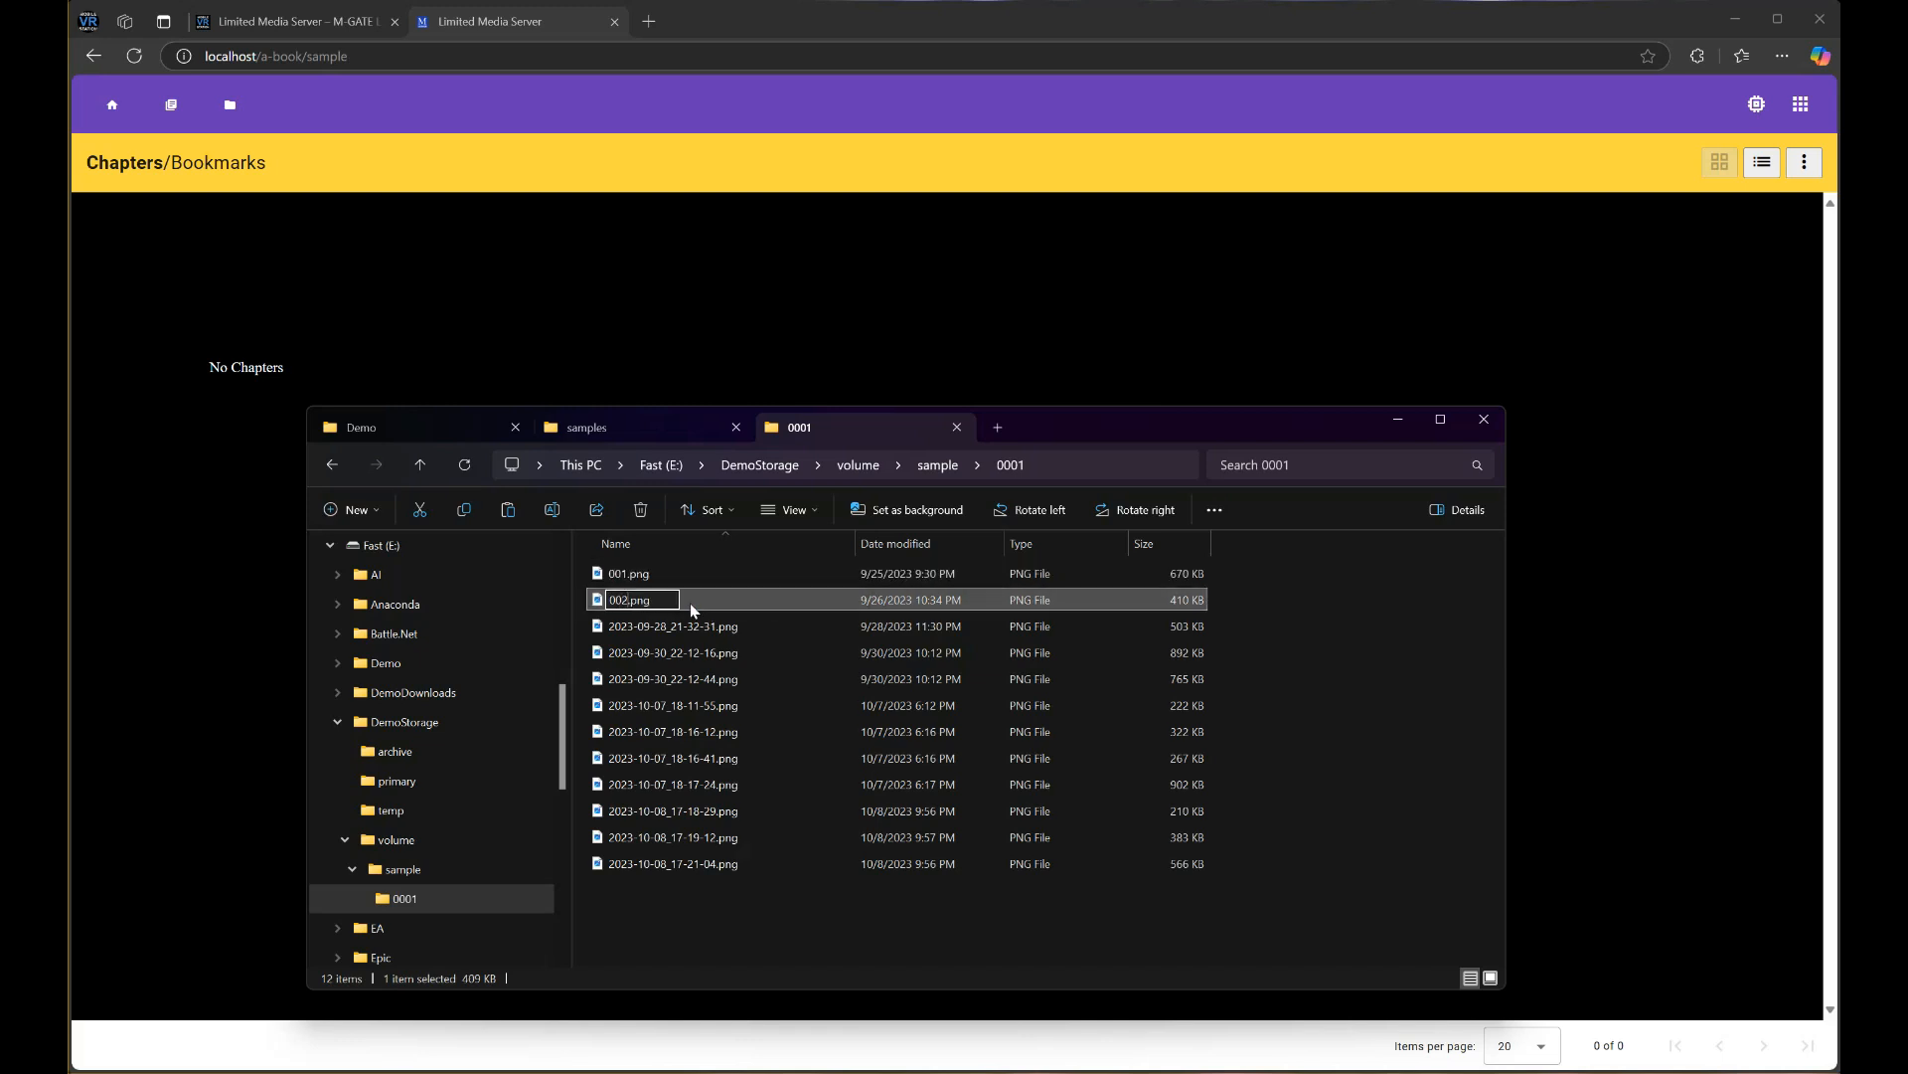
left_click(686, 630)
left_click(680, 632)
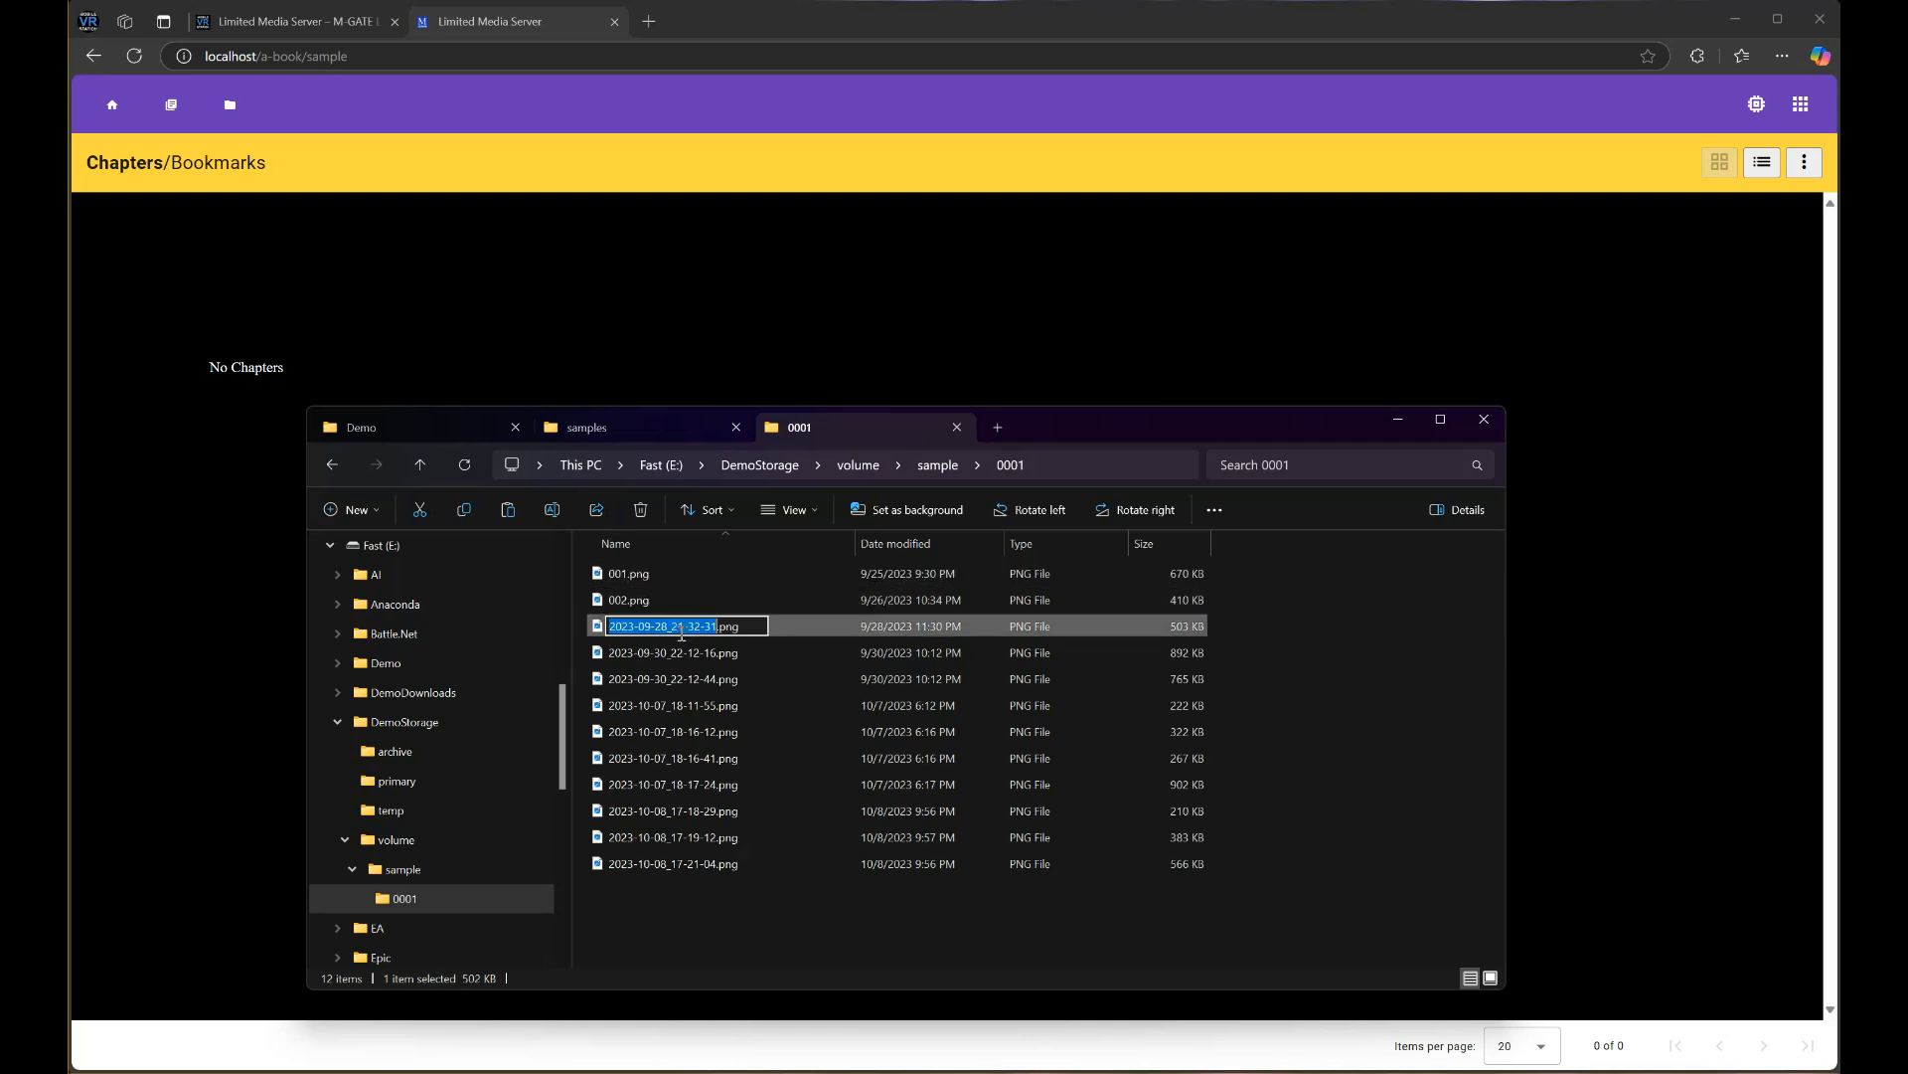
type("003")
key("Return")
left_click(682, 656)
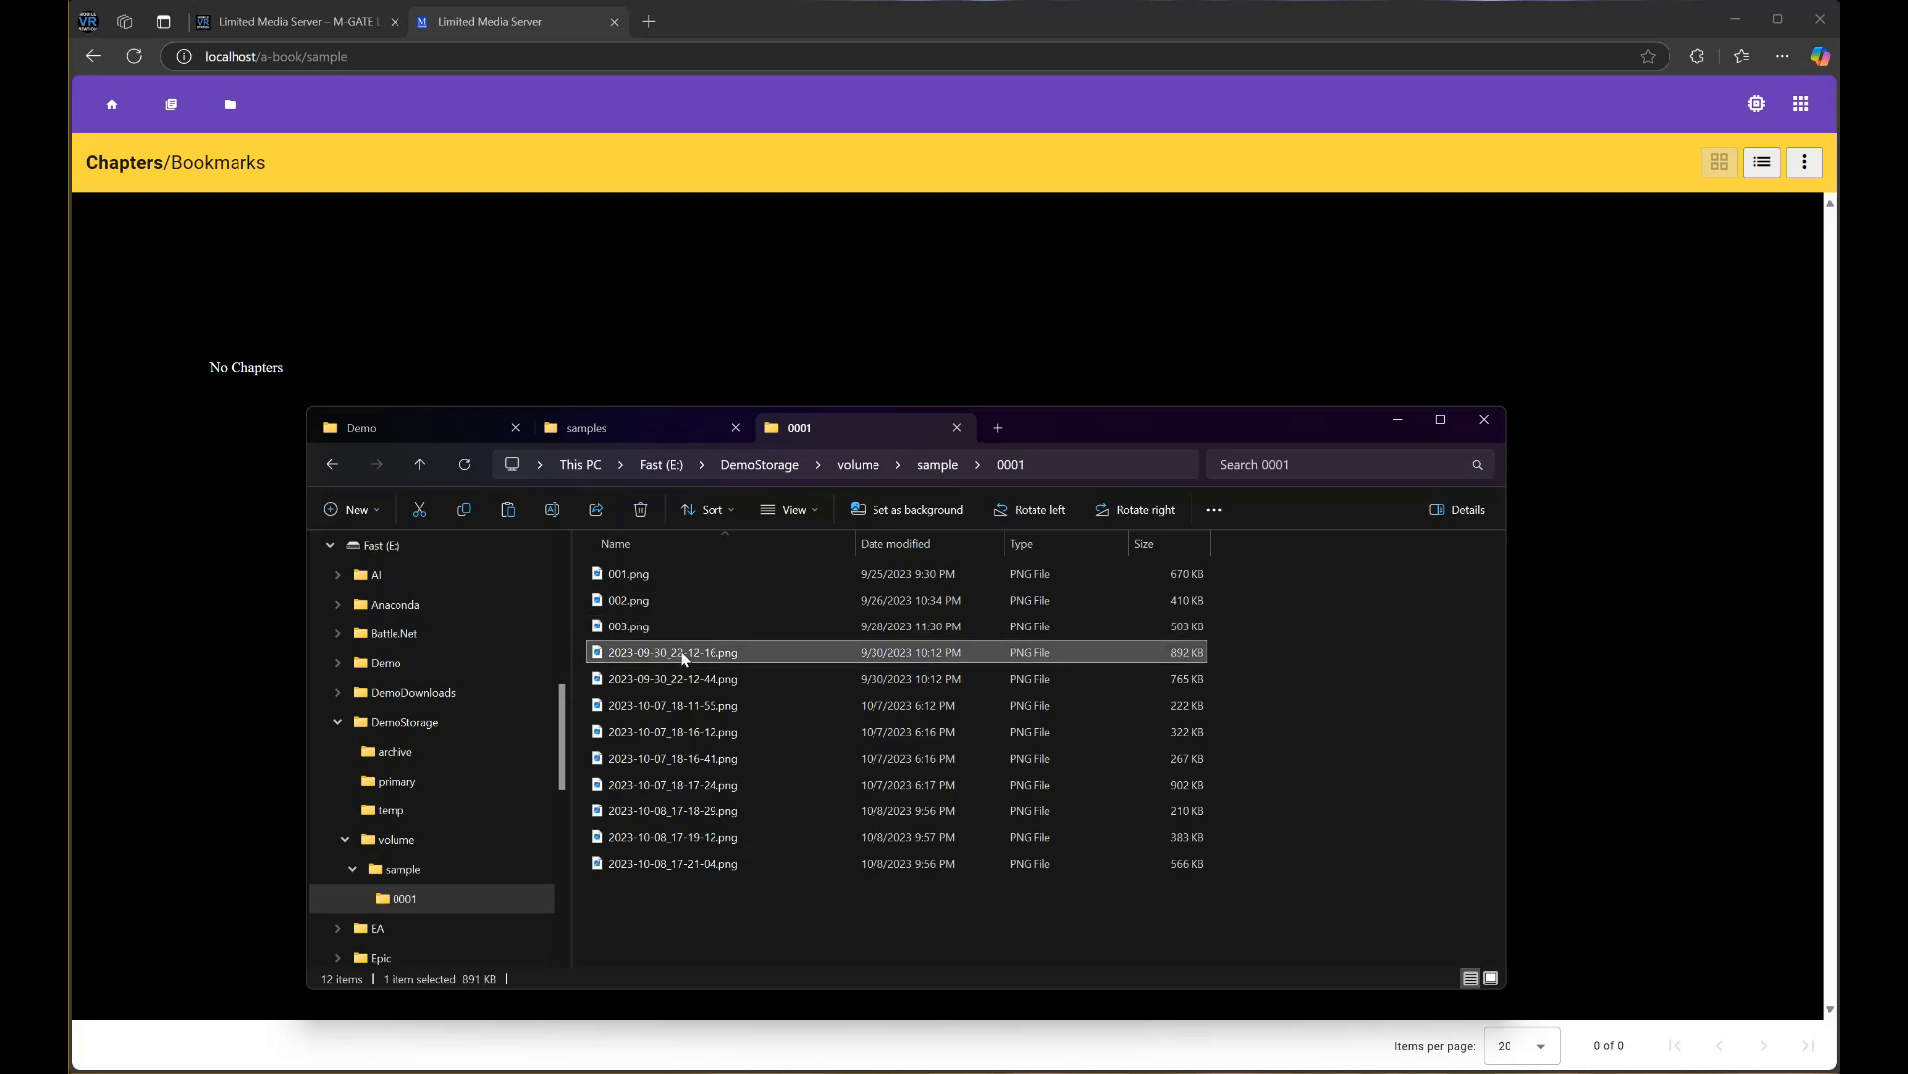
left_click(684, 658)
type("004")
key("Return")
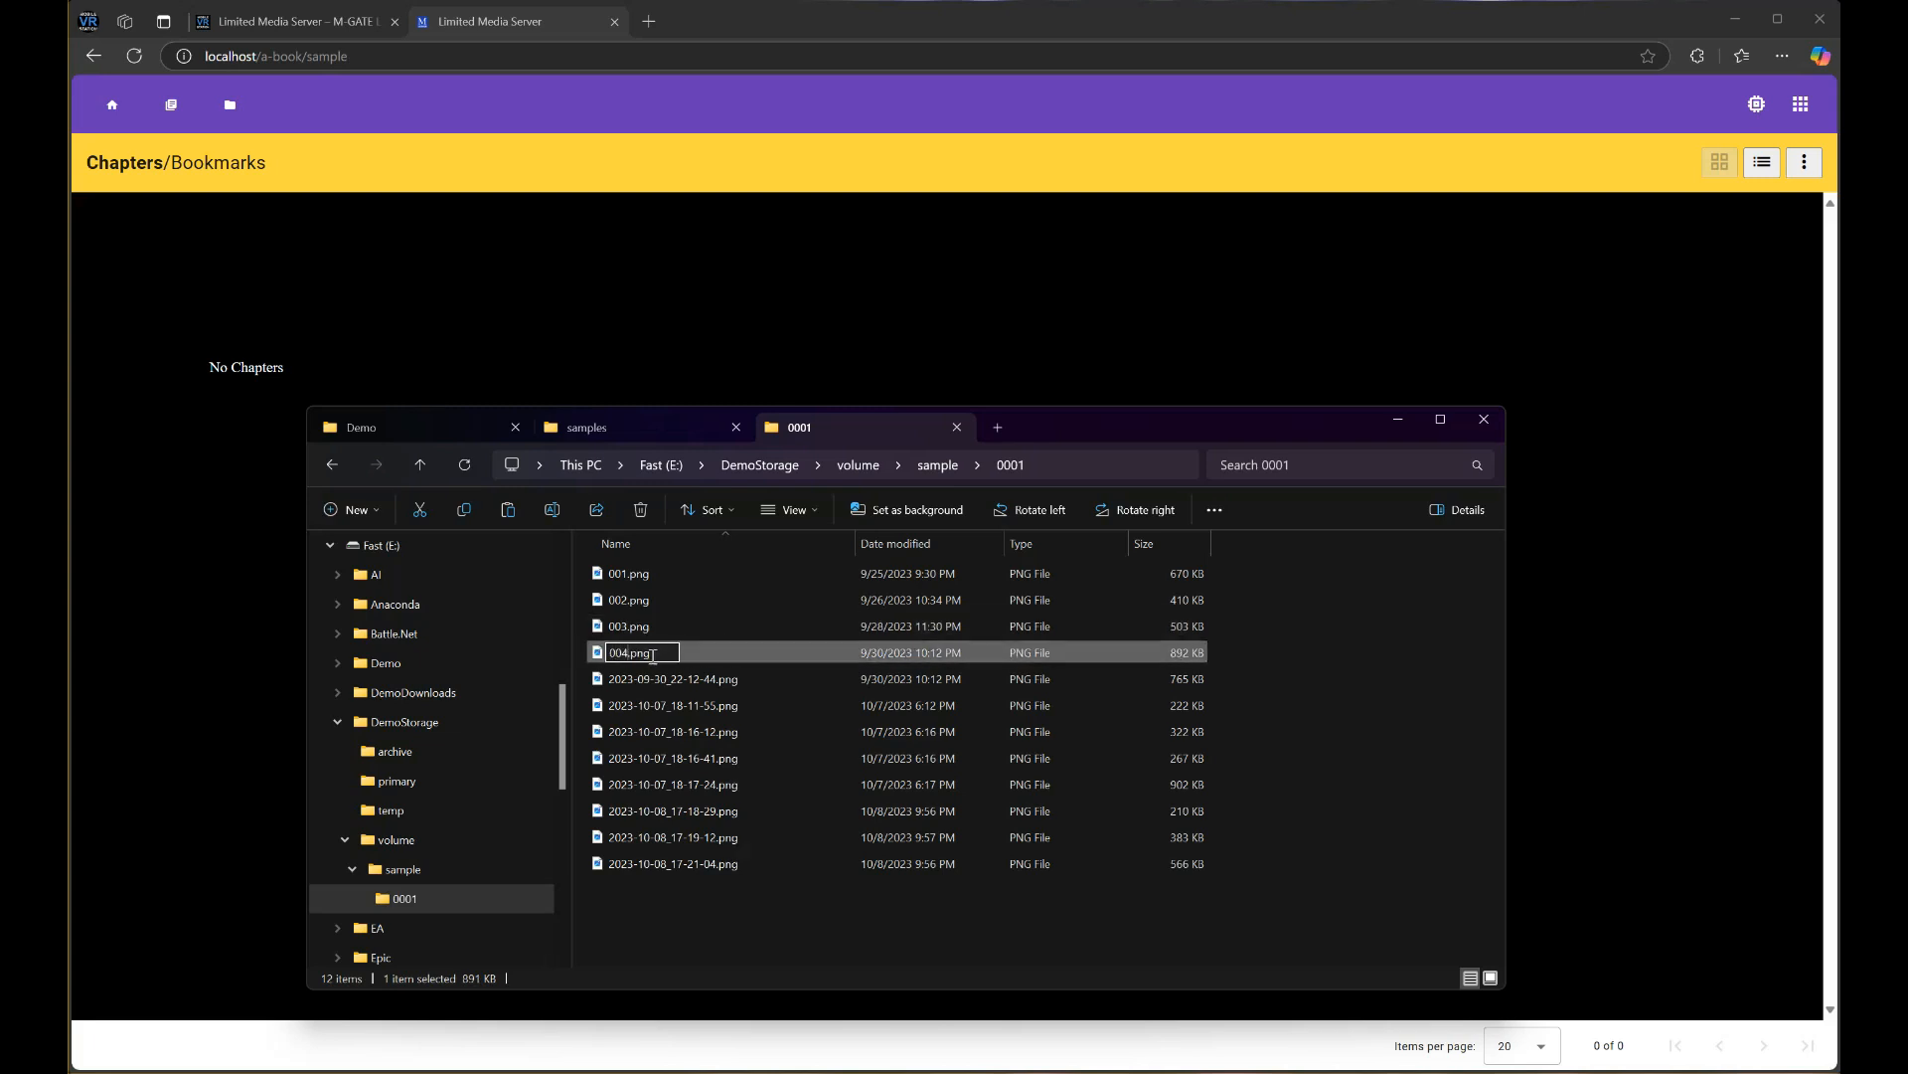
Rename the fifth to seventh images to 005.png, 006.png and 007.png
left_click(648, 689)
left_click(624, 691)
left_click(651, 686)
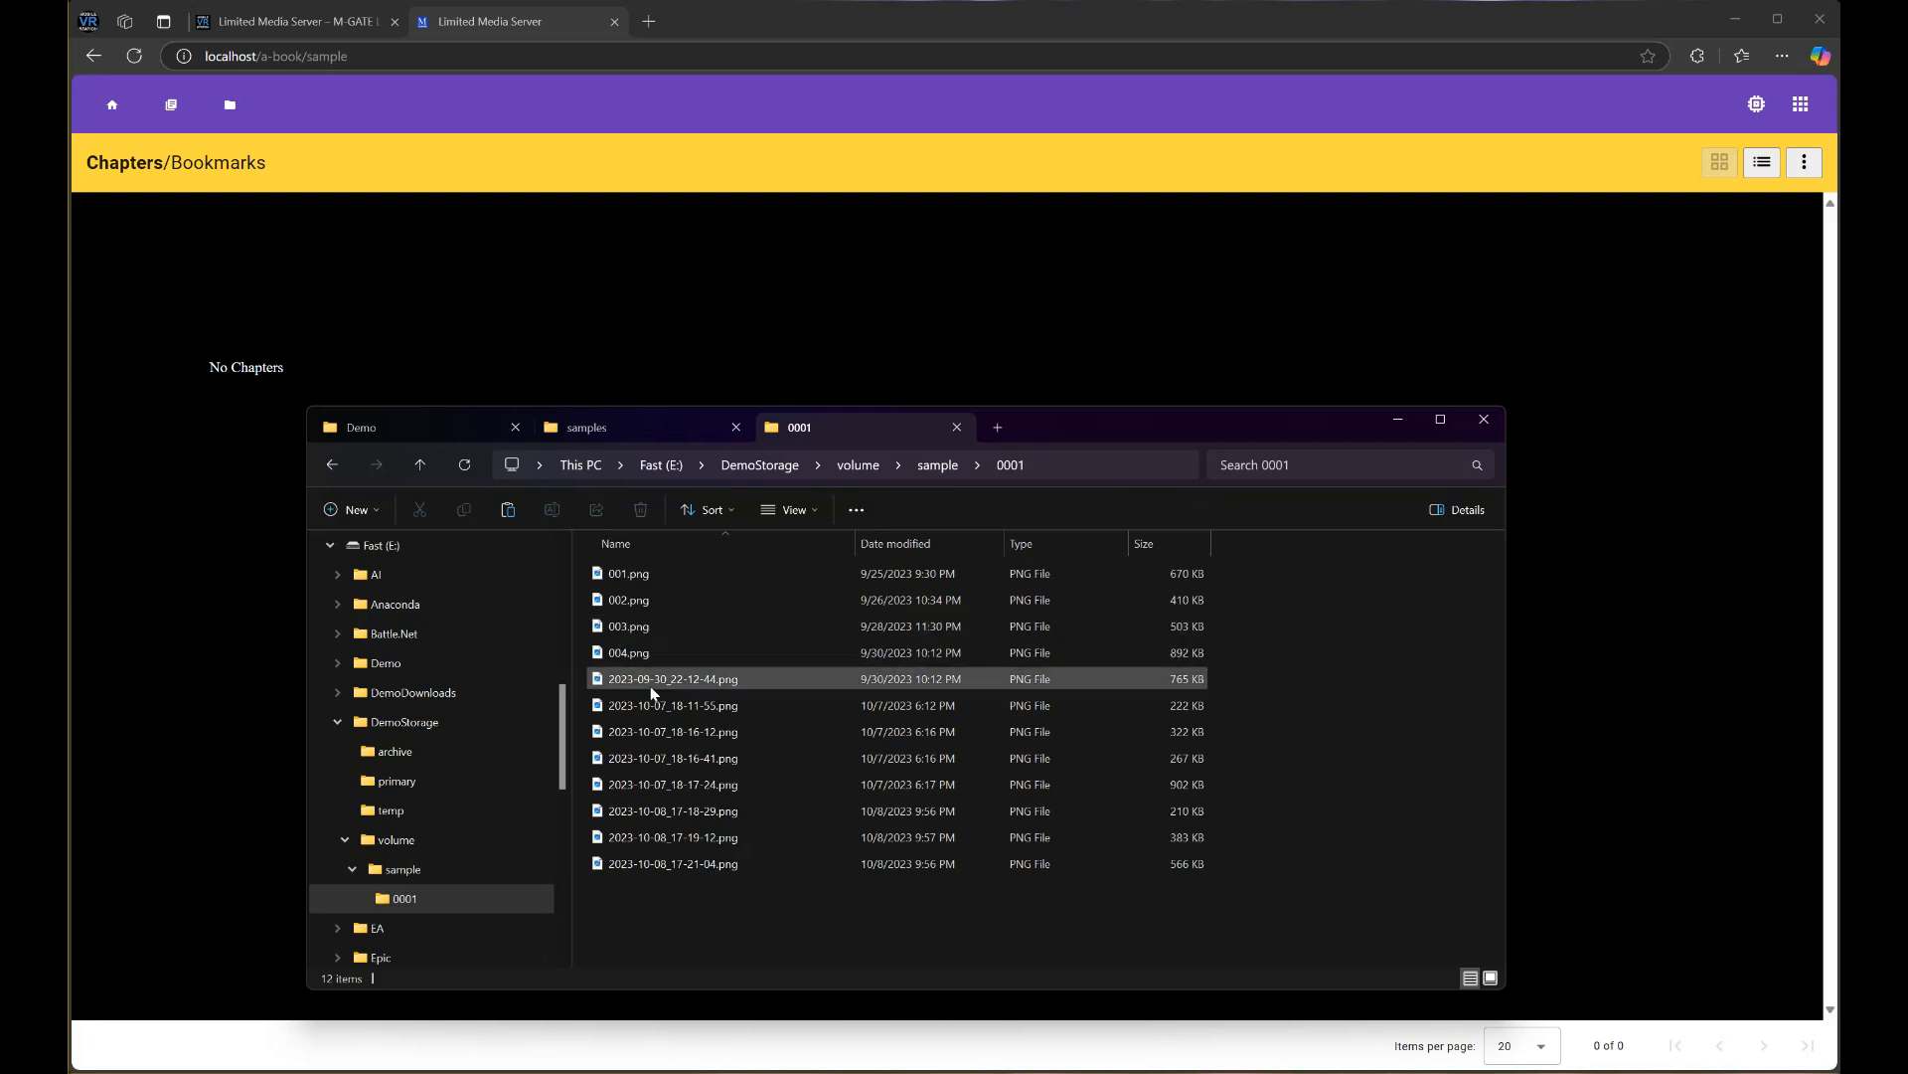
left_click(658, 684)
type("005")
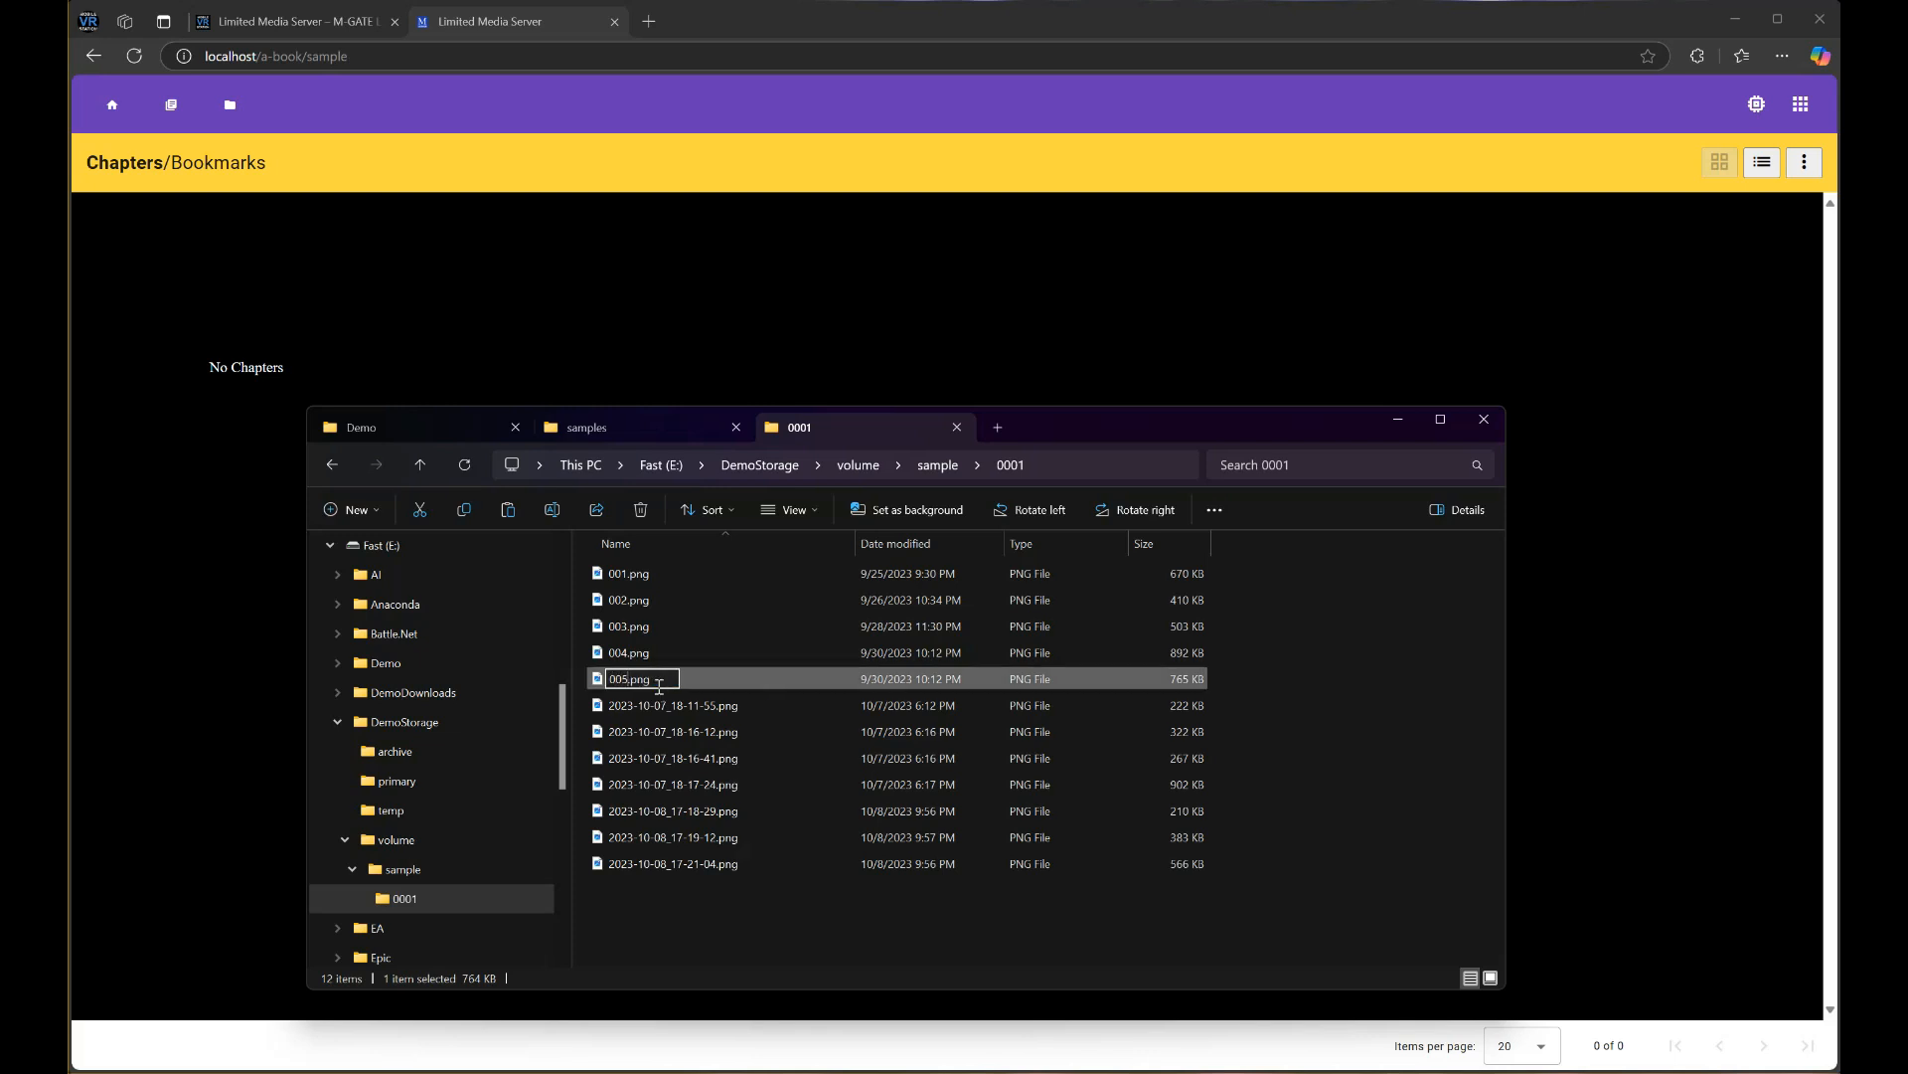
key("Return")
left_click(674, 700)
left_click(660, 702)
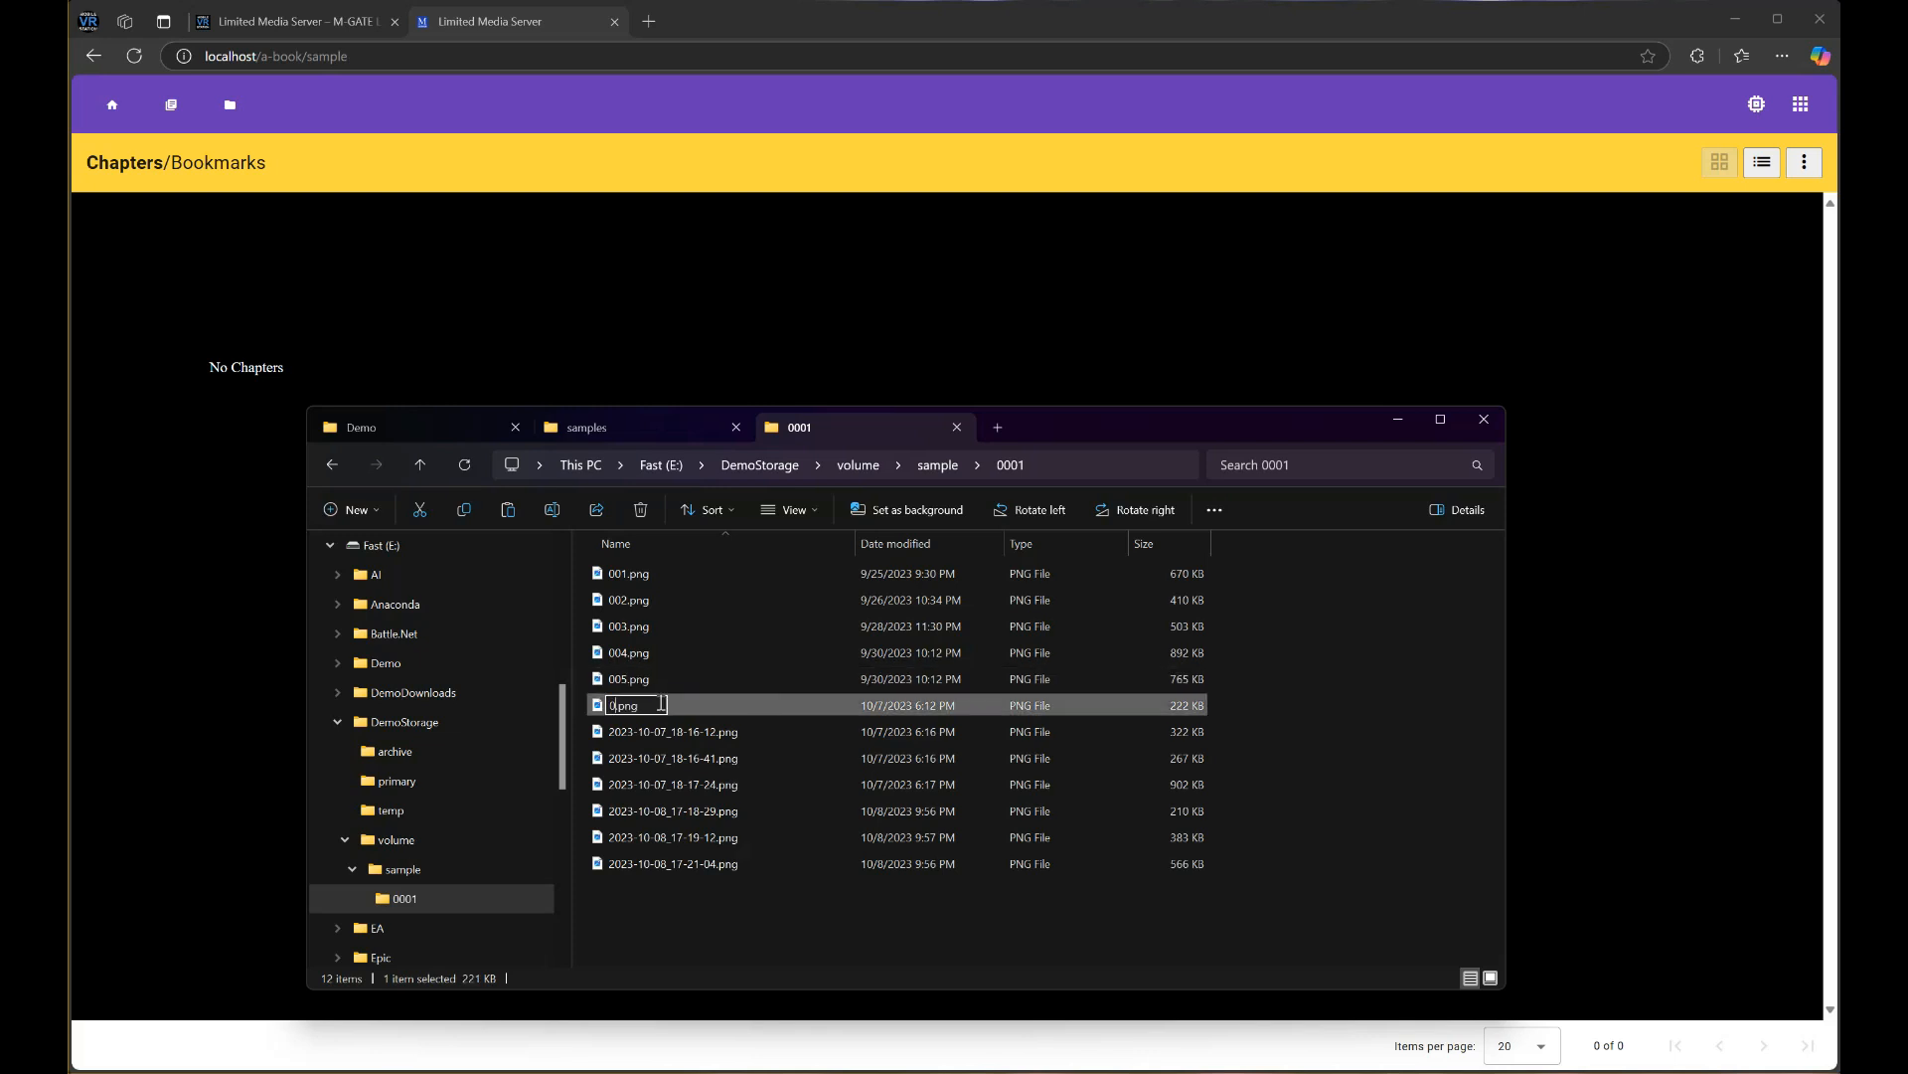
type("006")
left_click(636, 739)
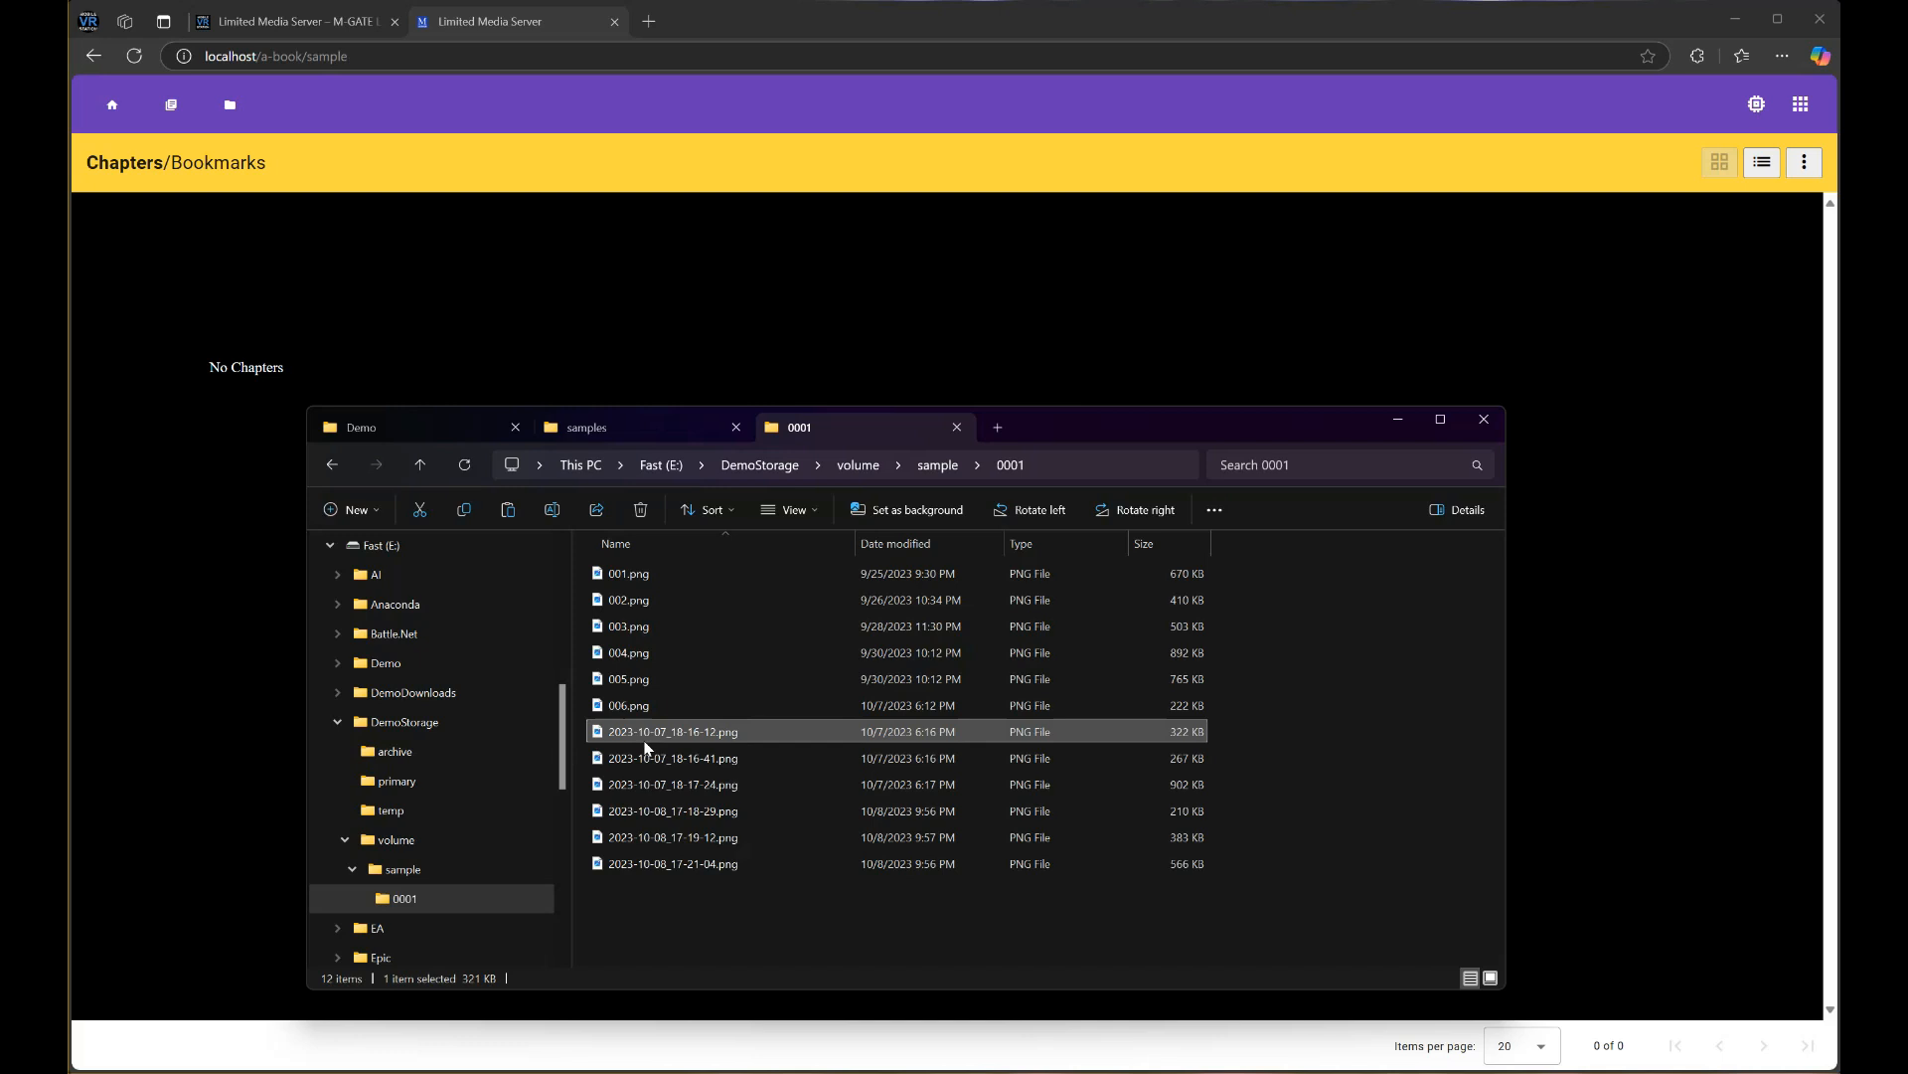
key("0")
key("0")
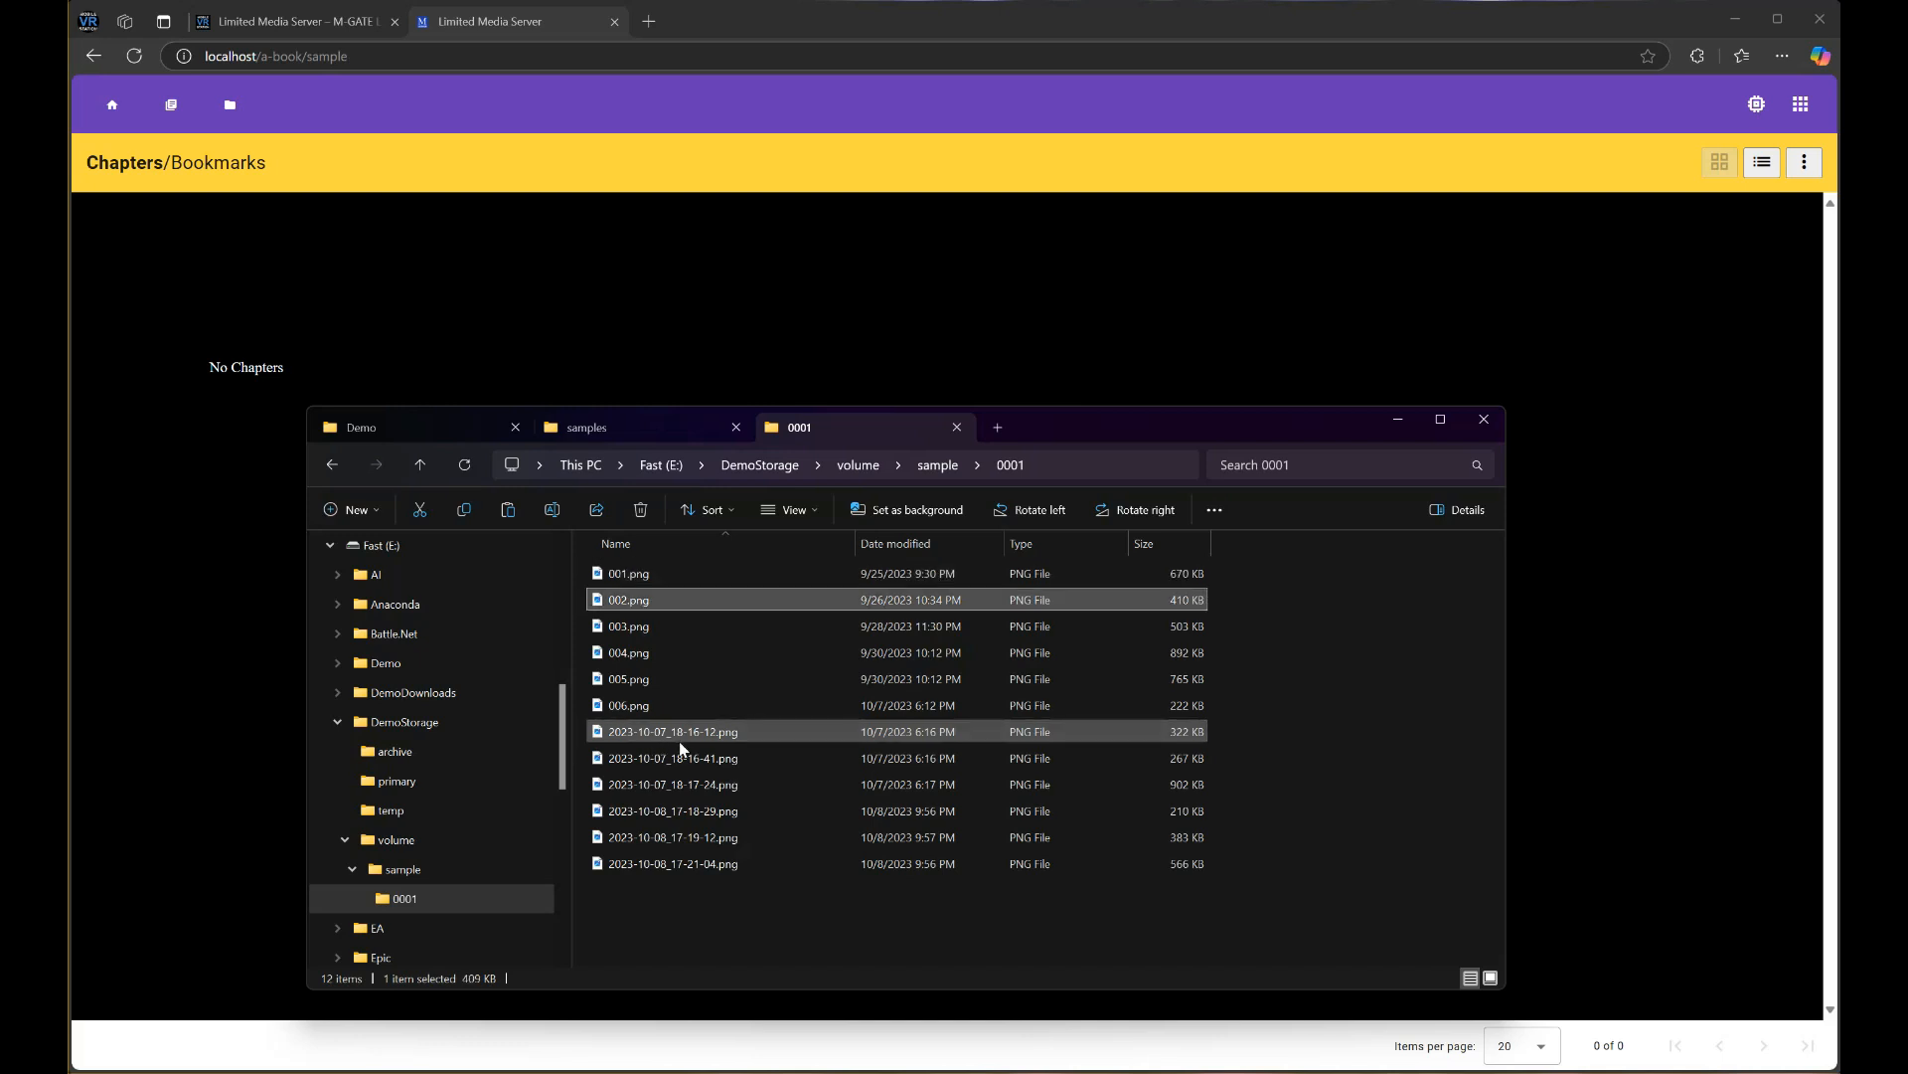
left_click(679, 736)
left_click(675, 731)
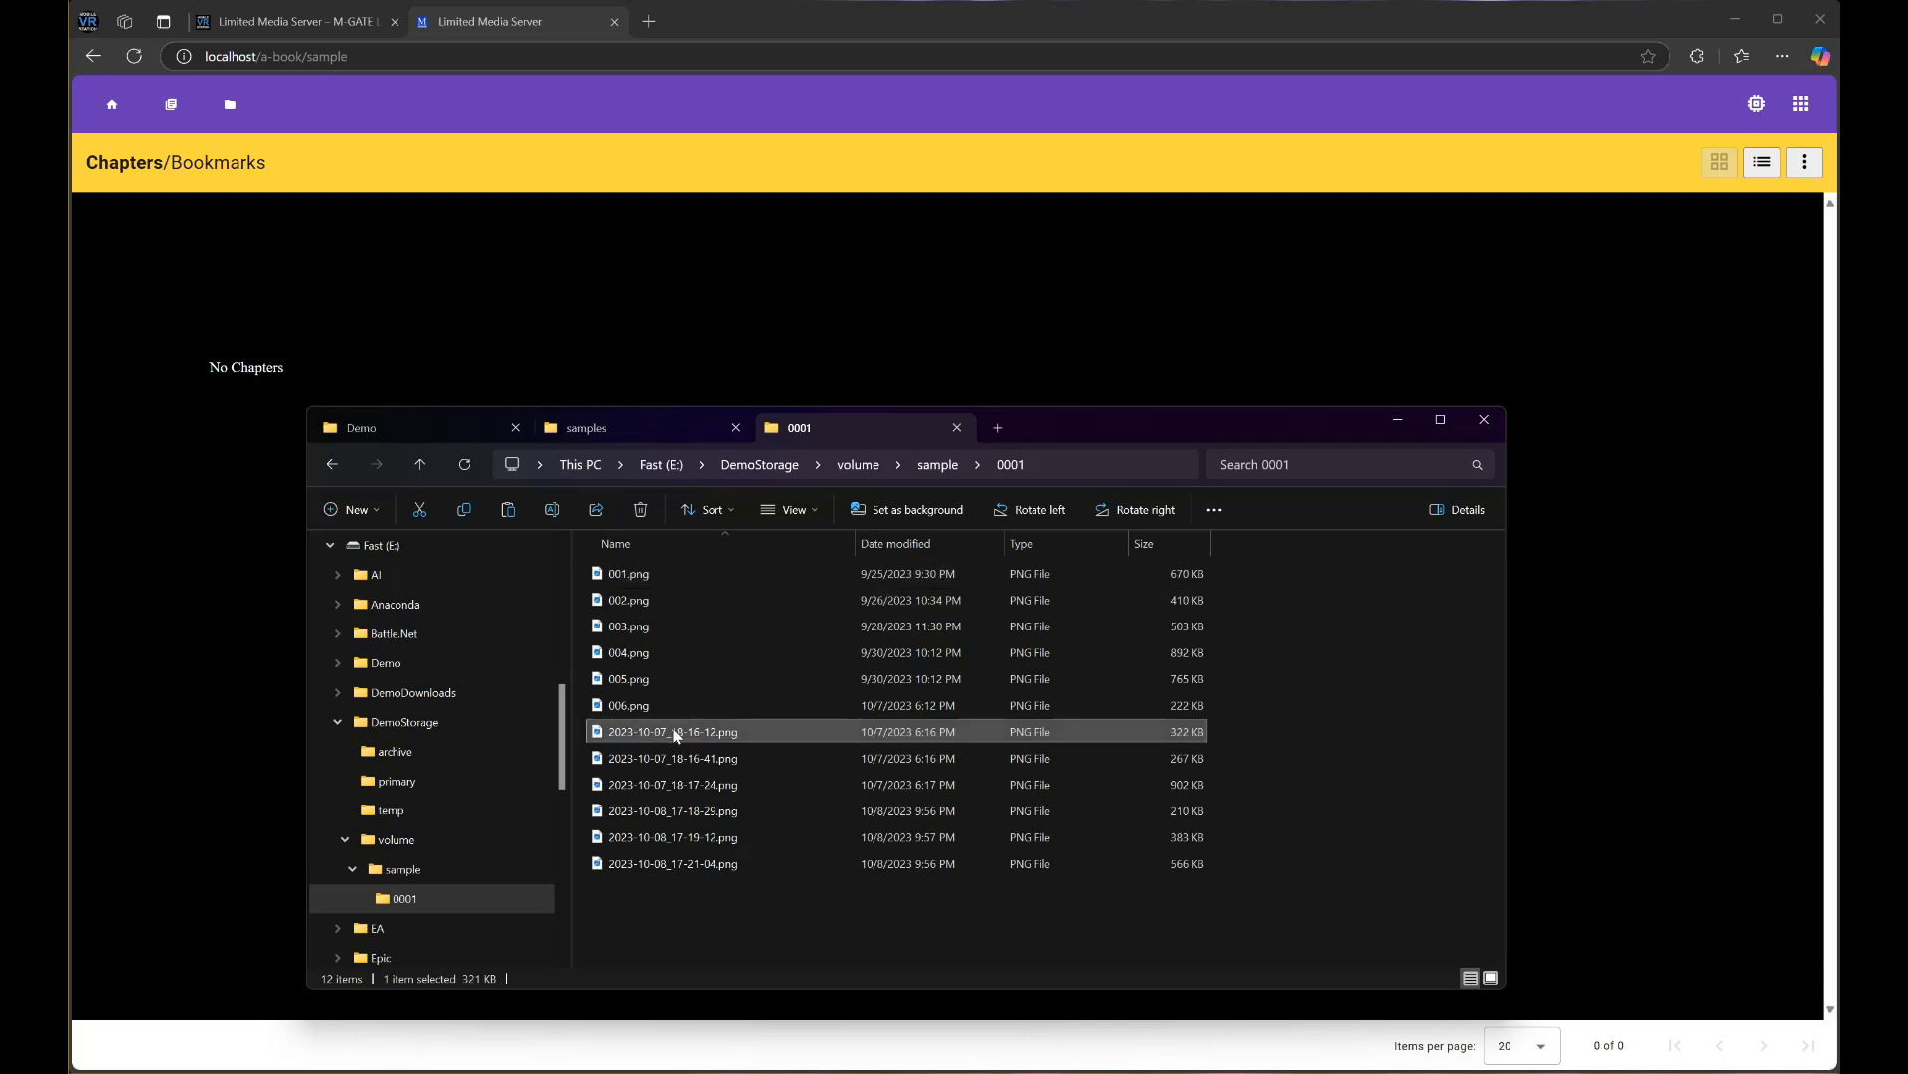
type("007")
left_click(638, 749)
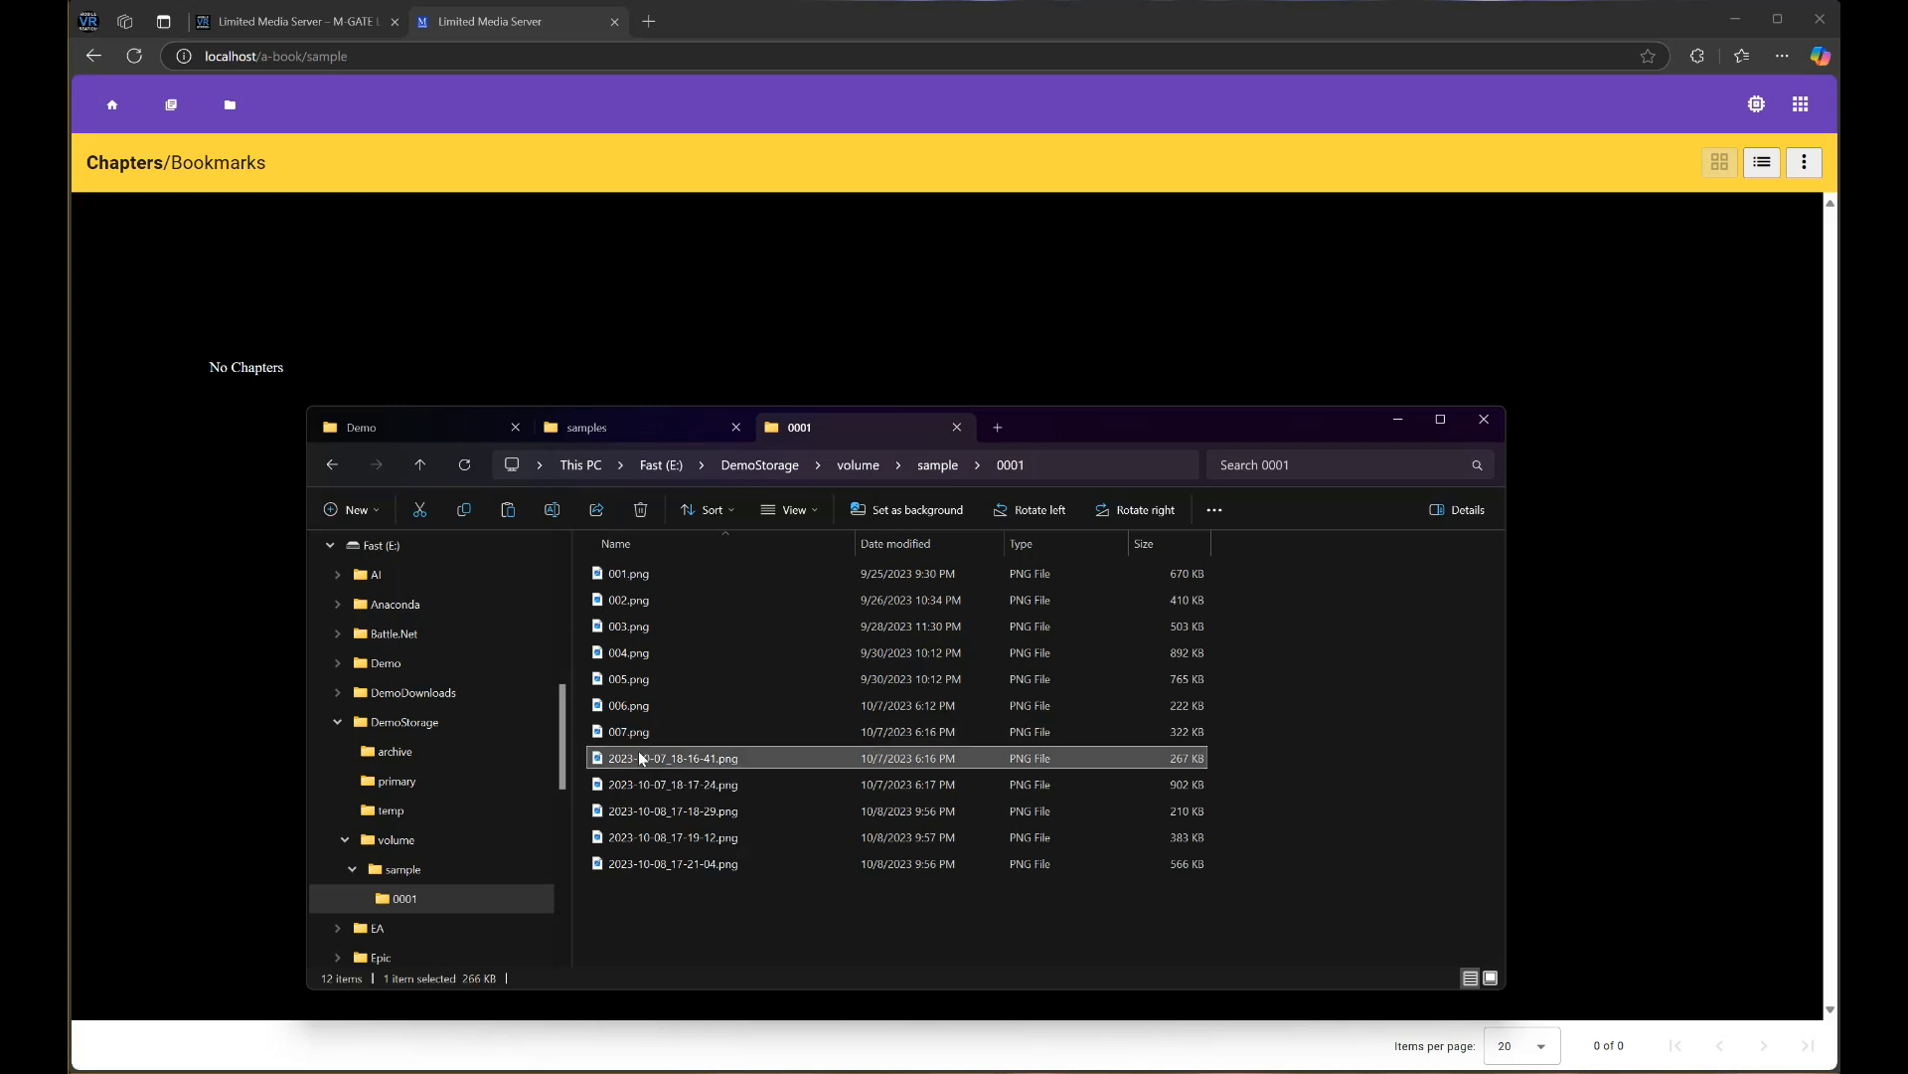
Delete the five remaining date-named images from the 0001 folder
left_click(664, 863, "shift")
key("Delete")
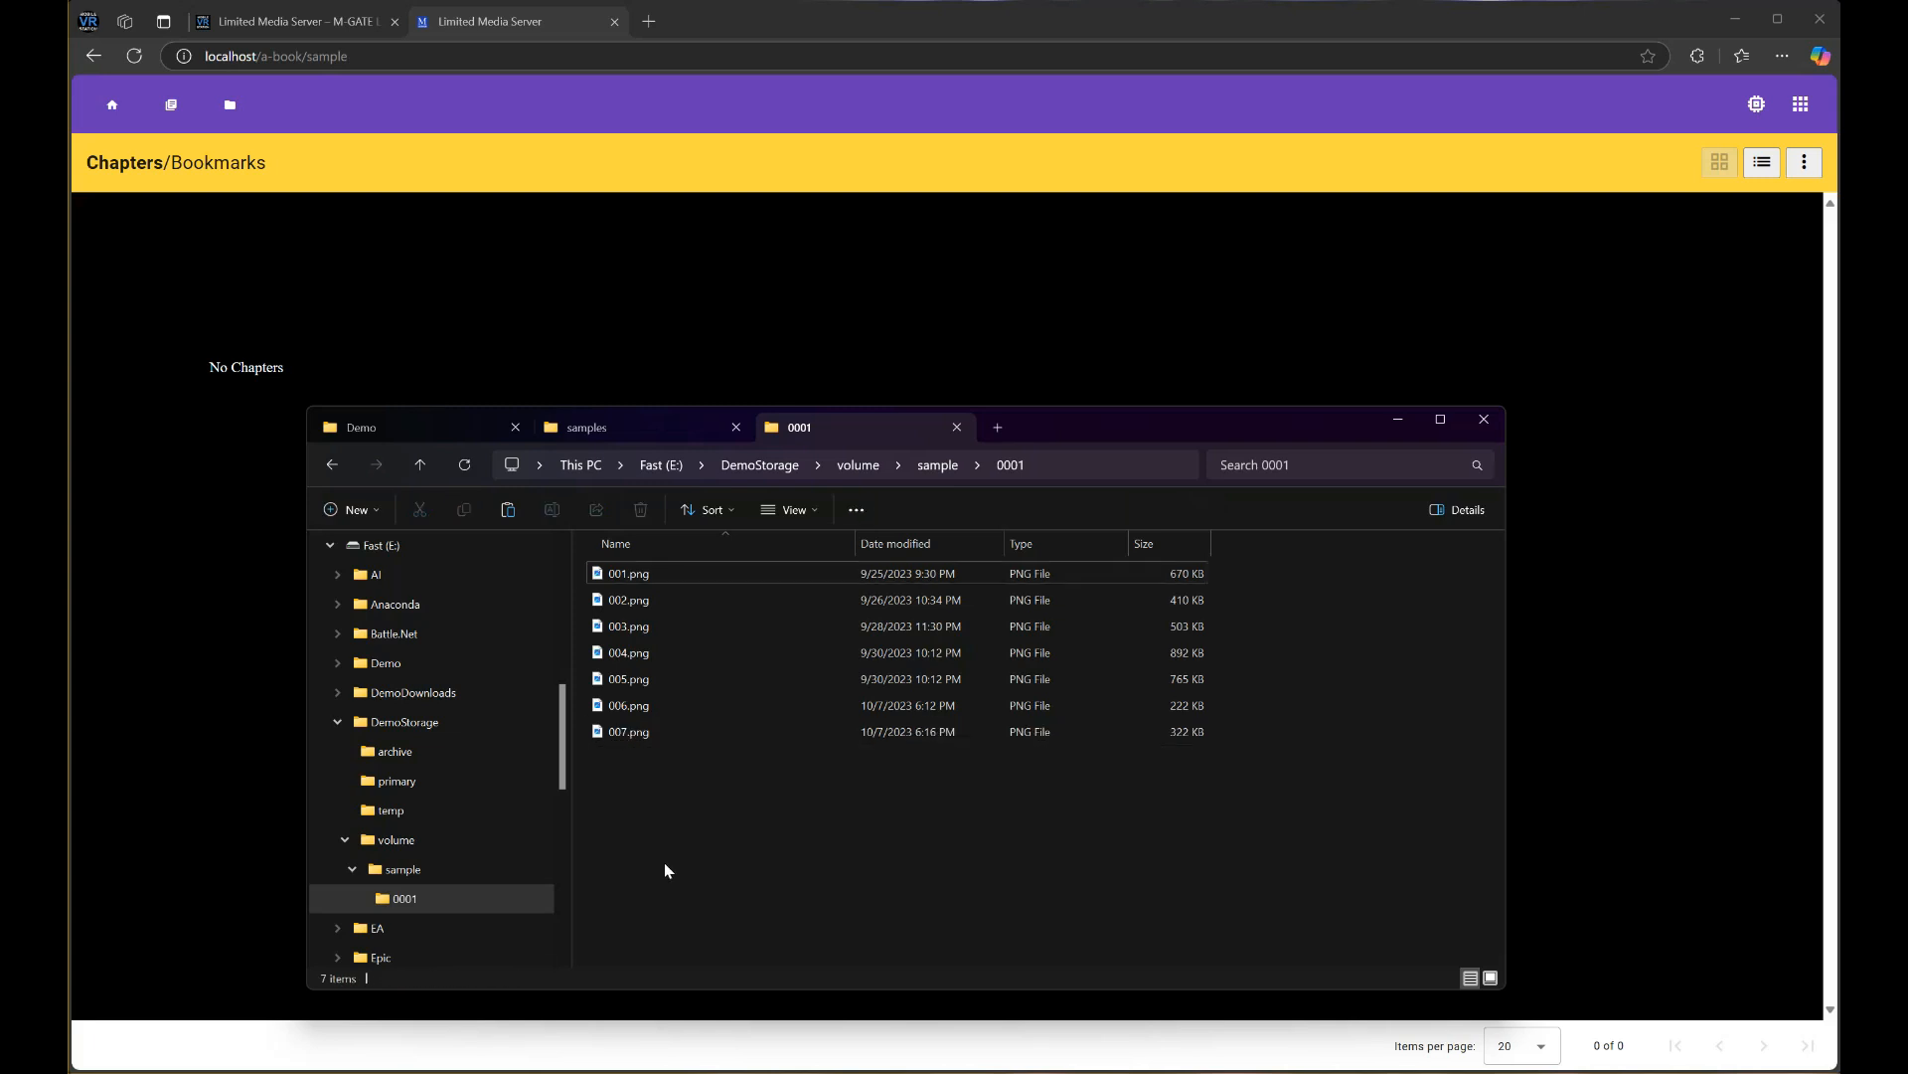
left_click_drag(1074, 443, 1356, 477)
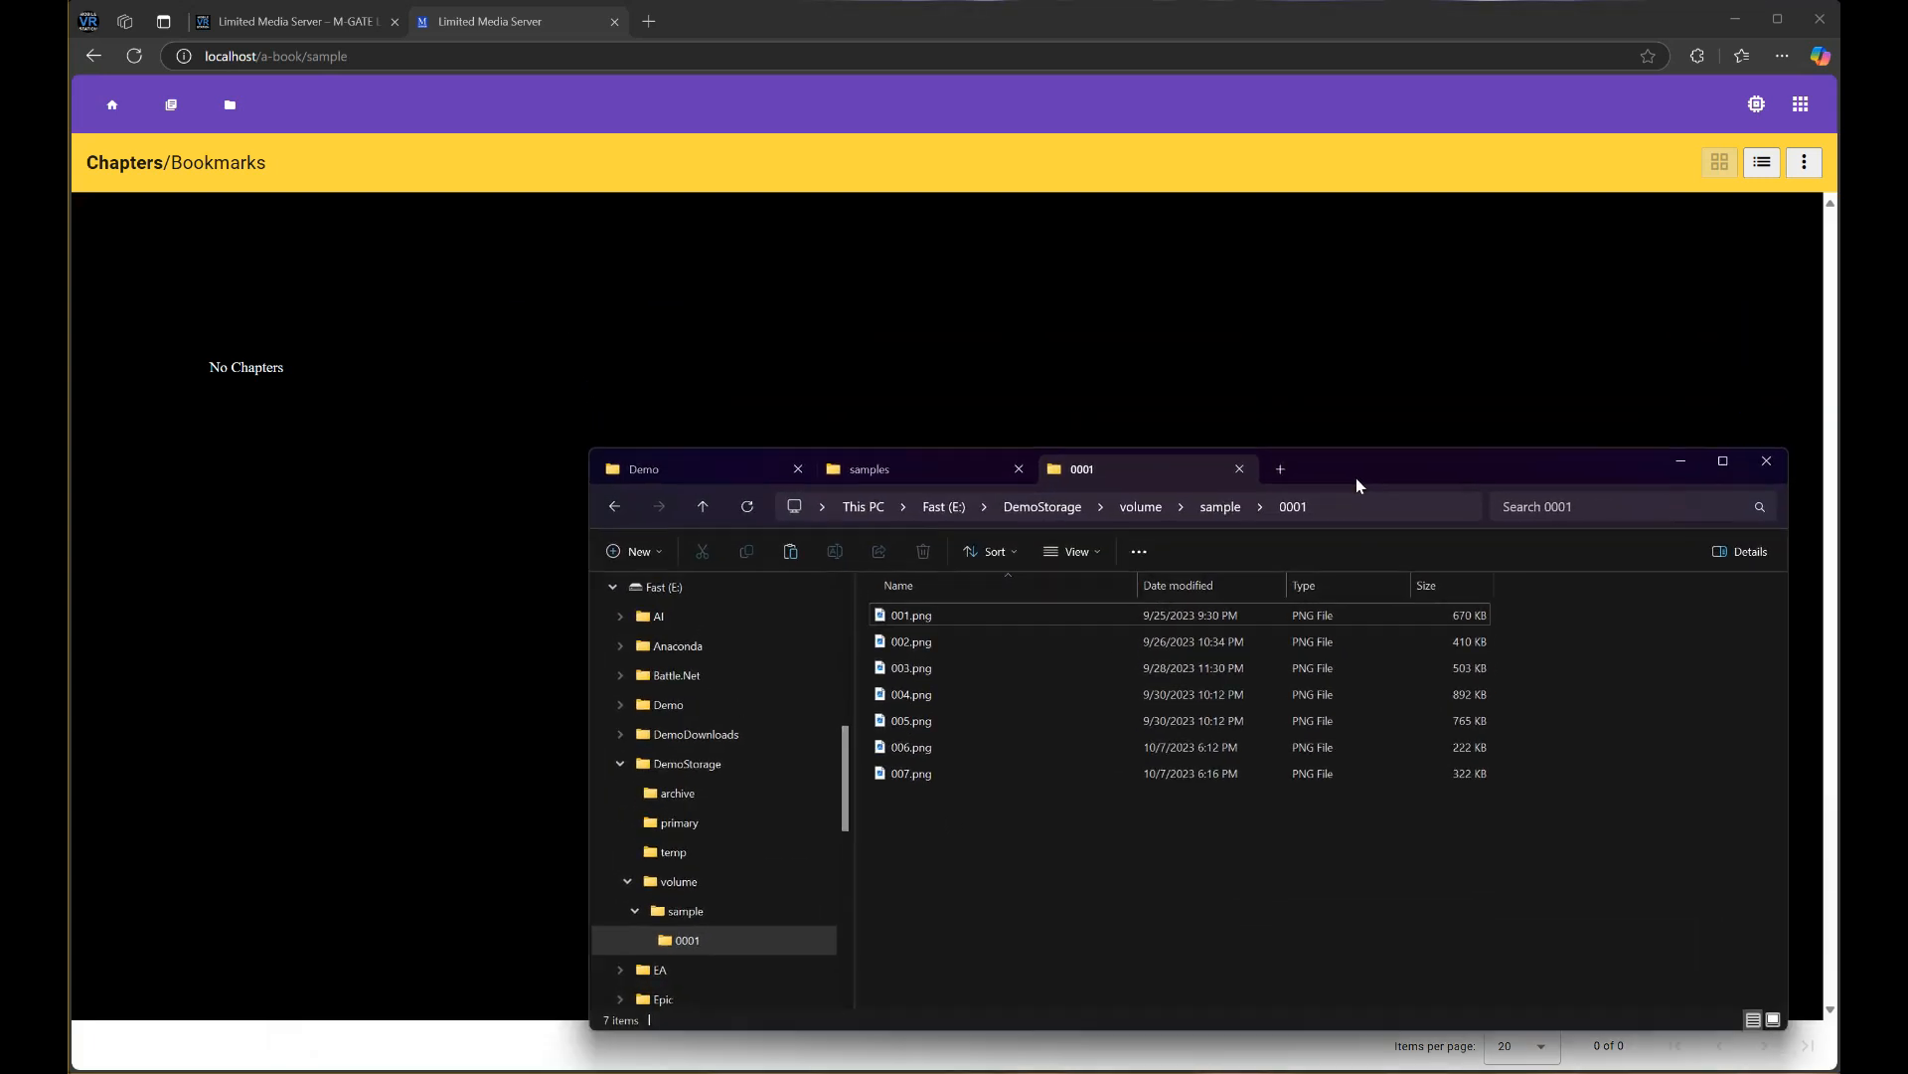
Run Update Cache on A Nice Book and return to its chapter list showing 0001
left_click(397, 257)
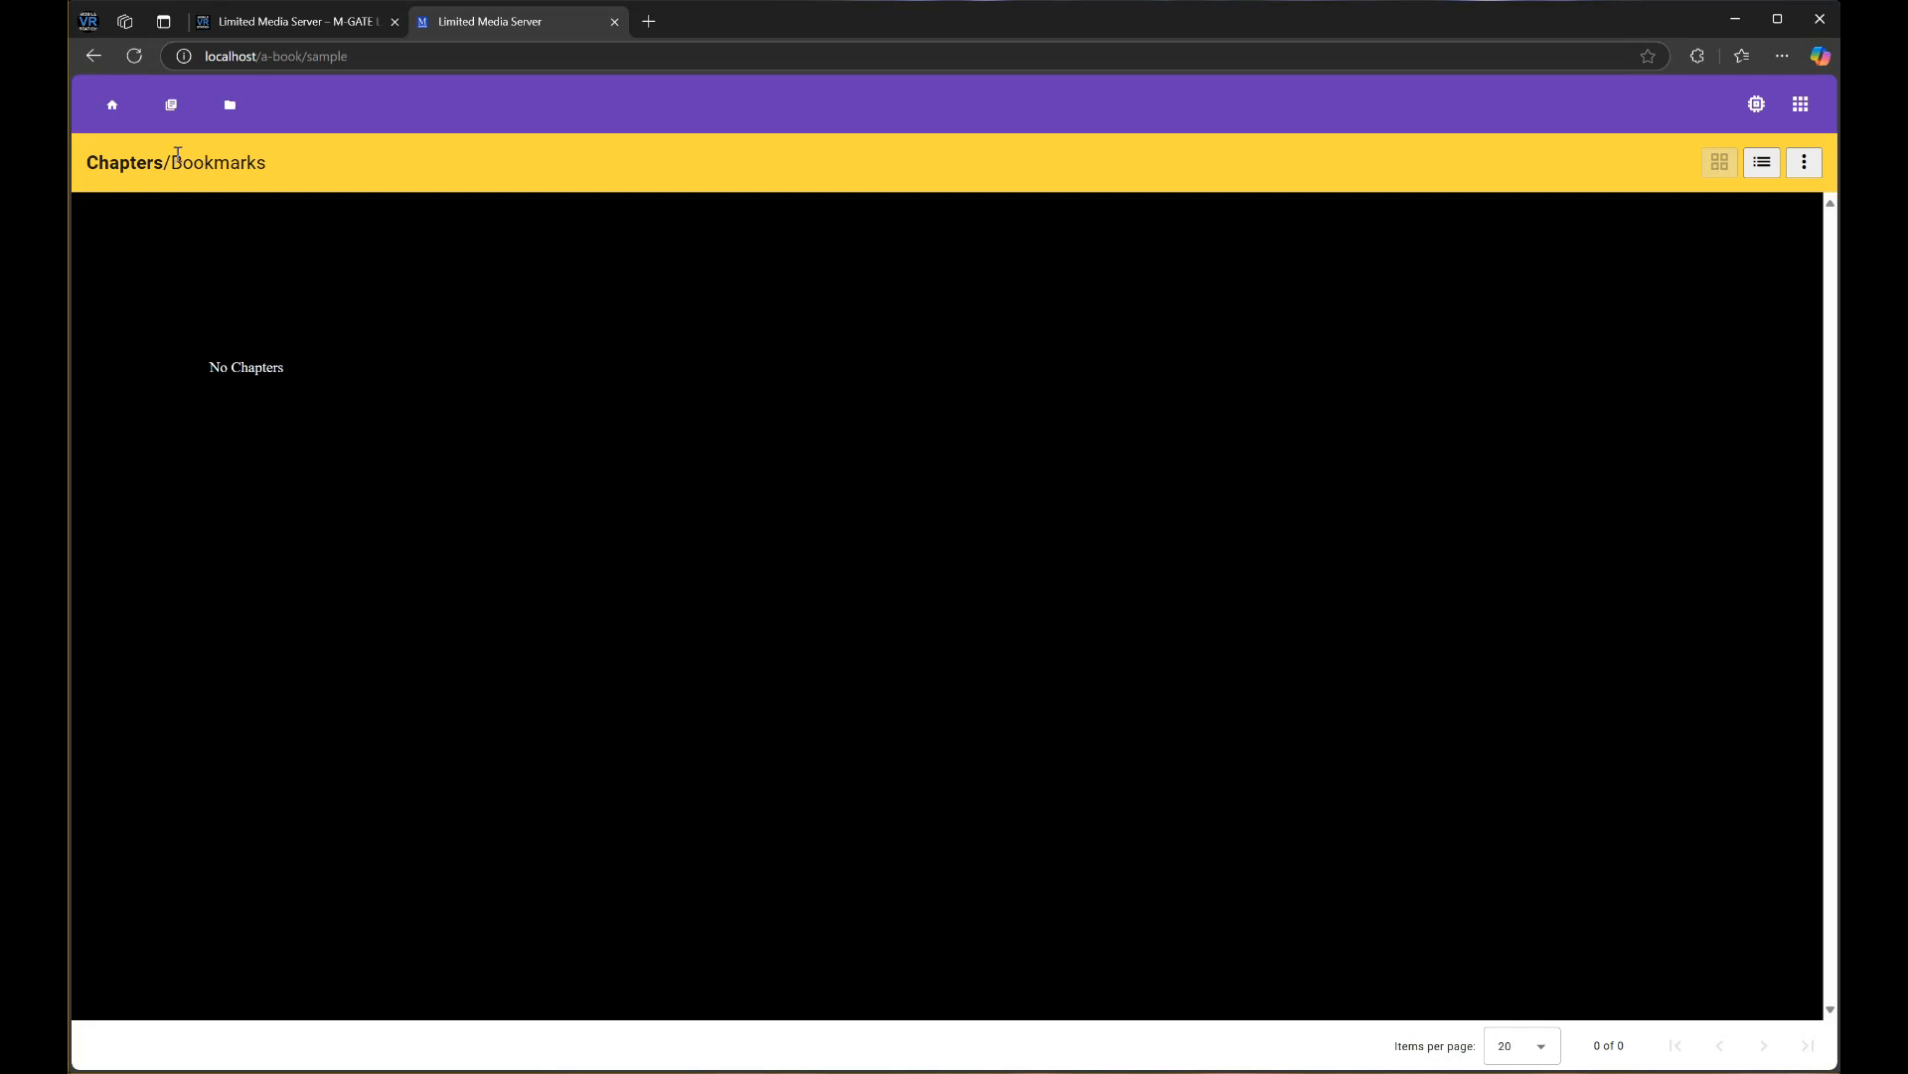
left_click(171, 104)
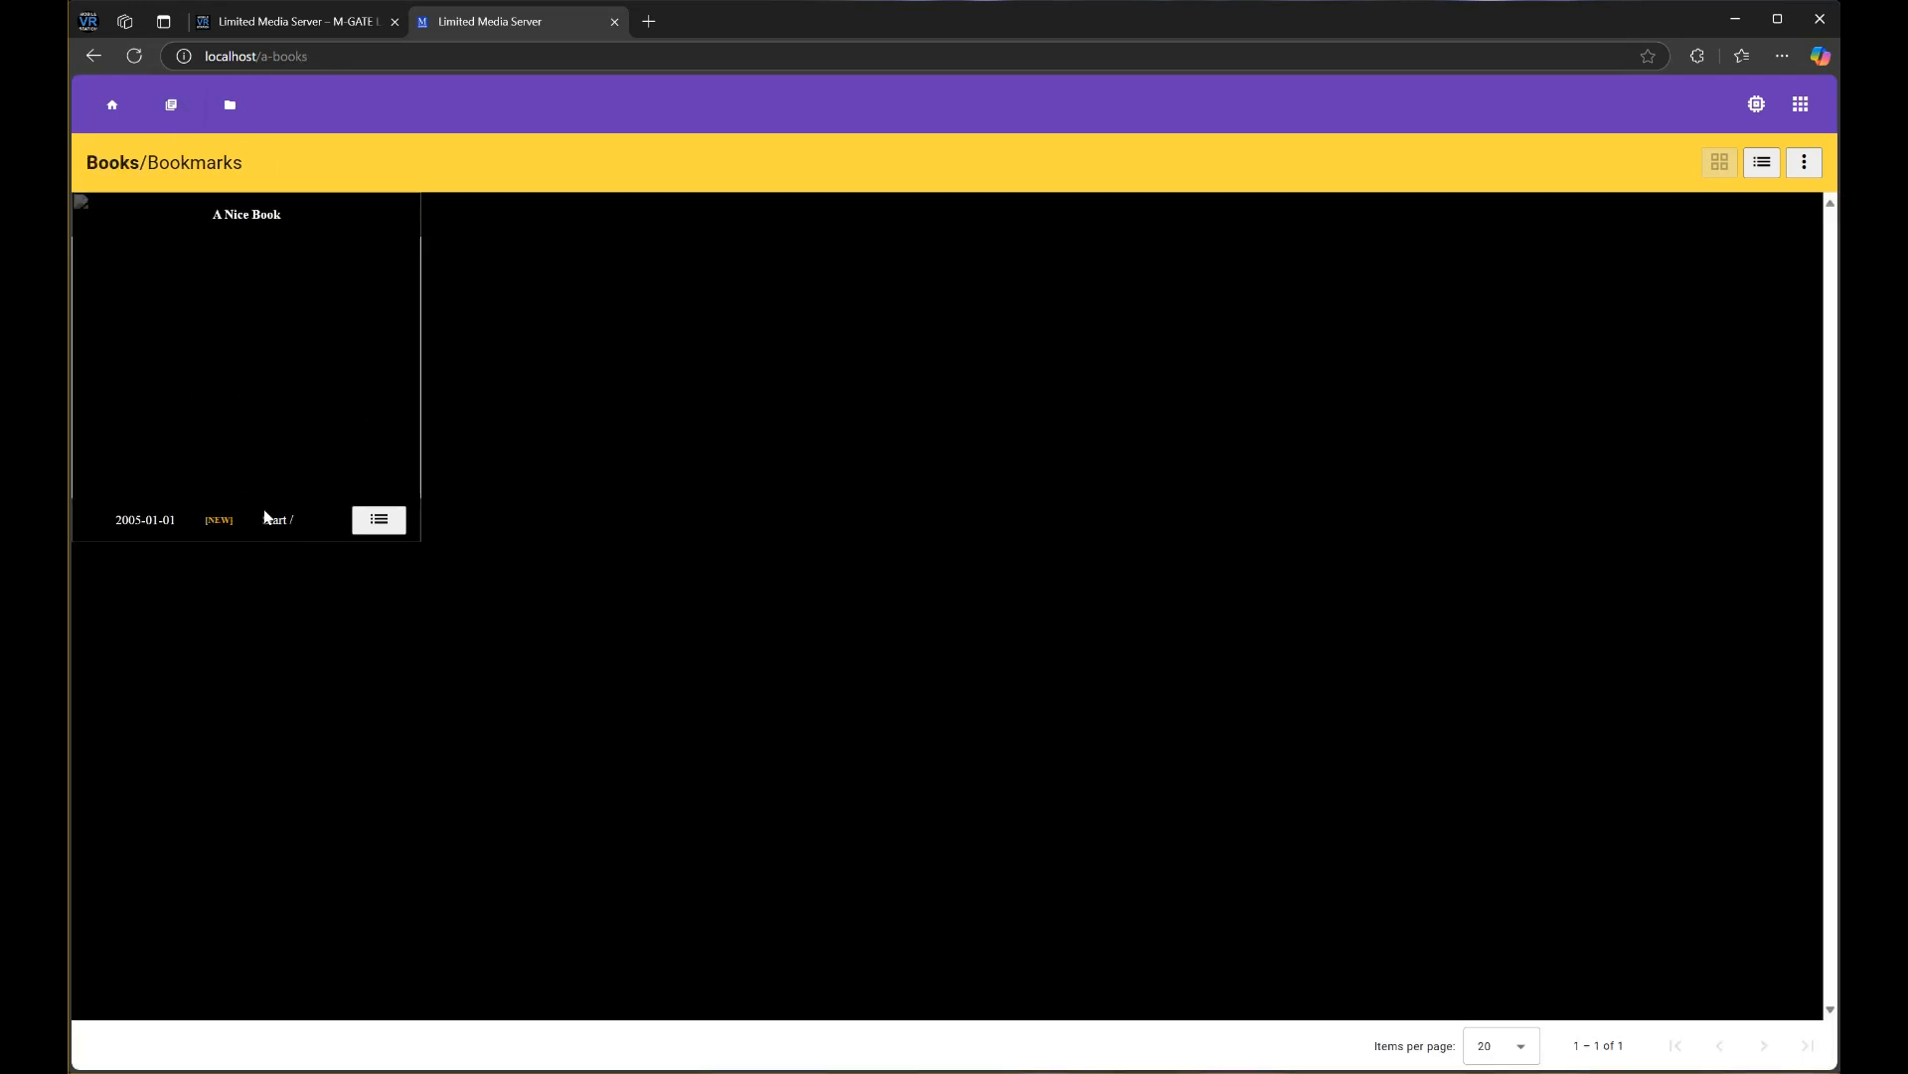
left_click(379, 518)
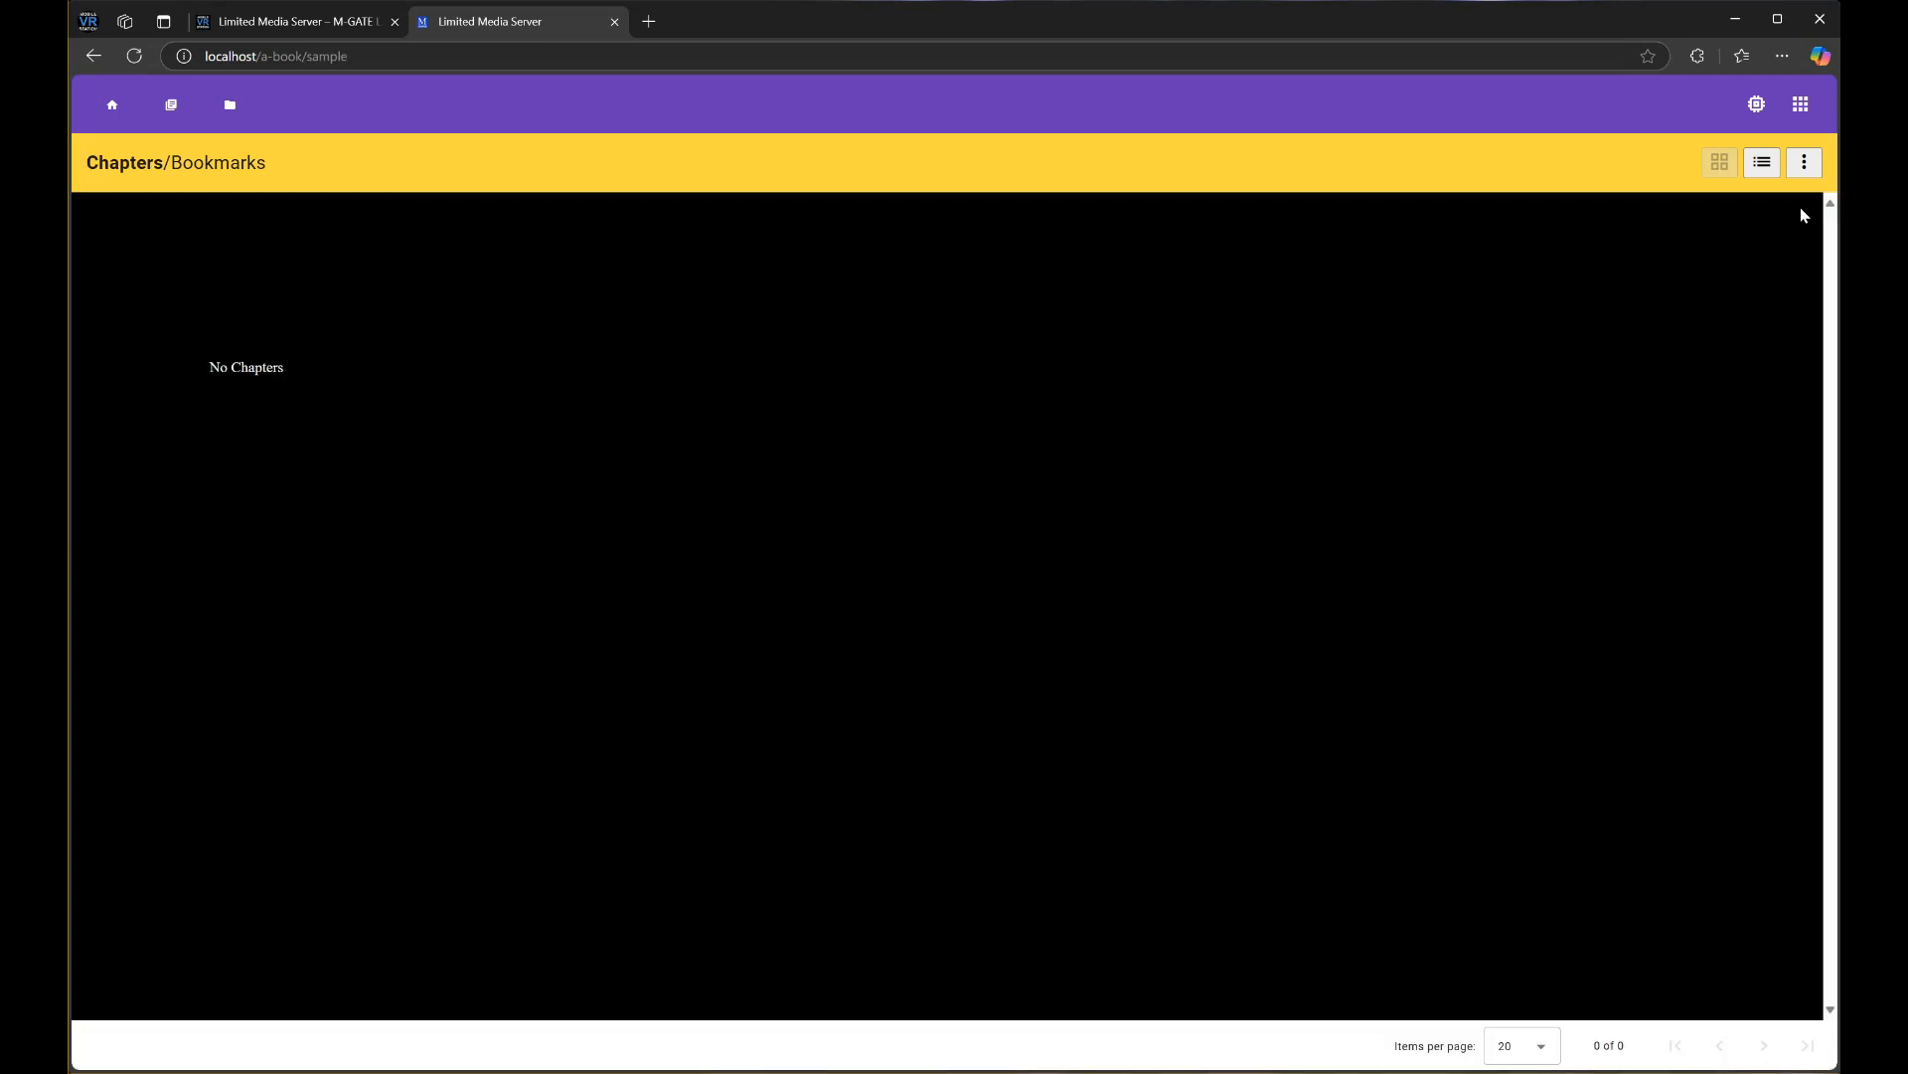
left_click(1805, 165)
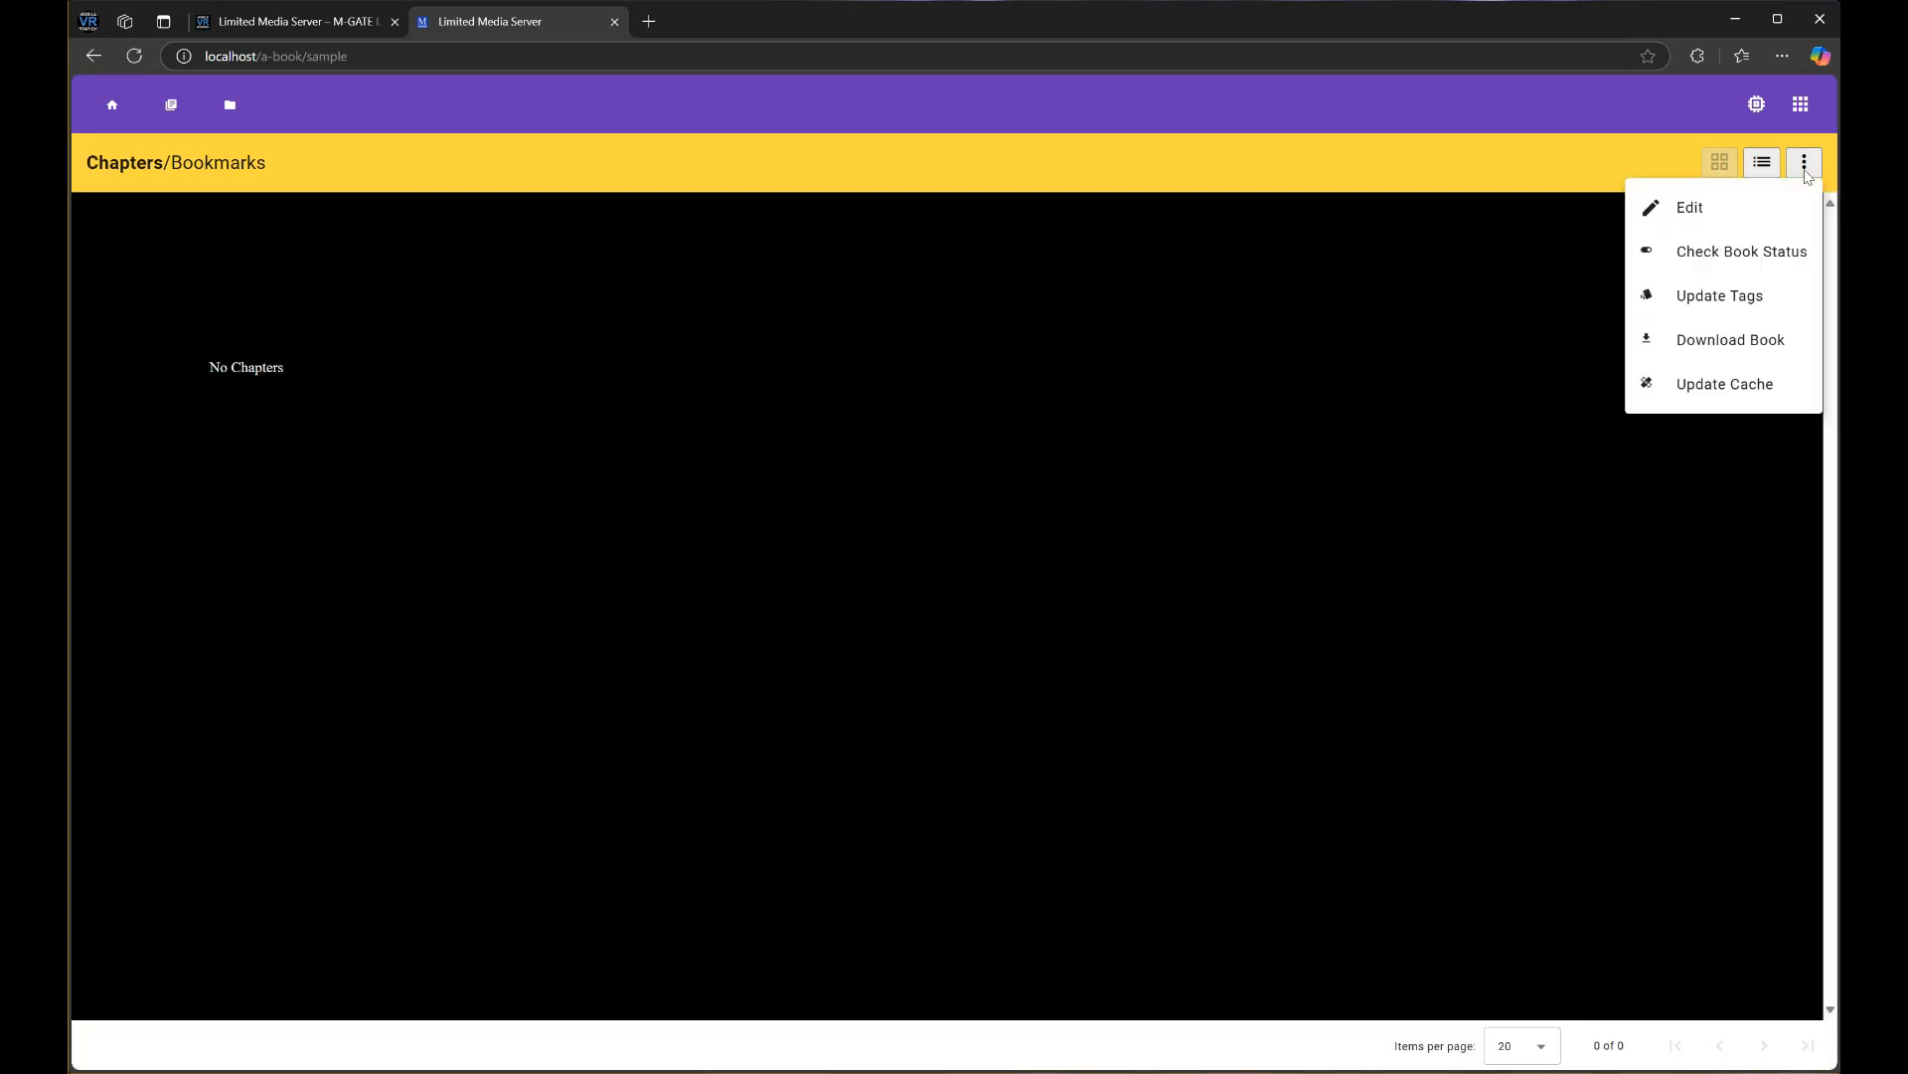
left_click(1742, 397)
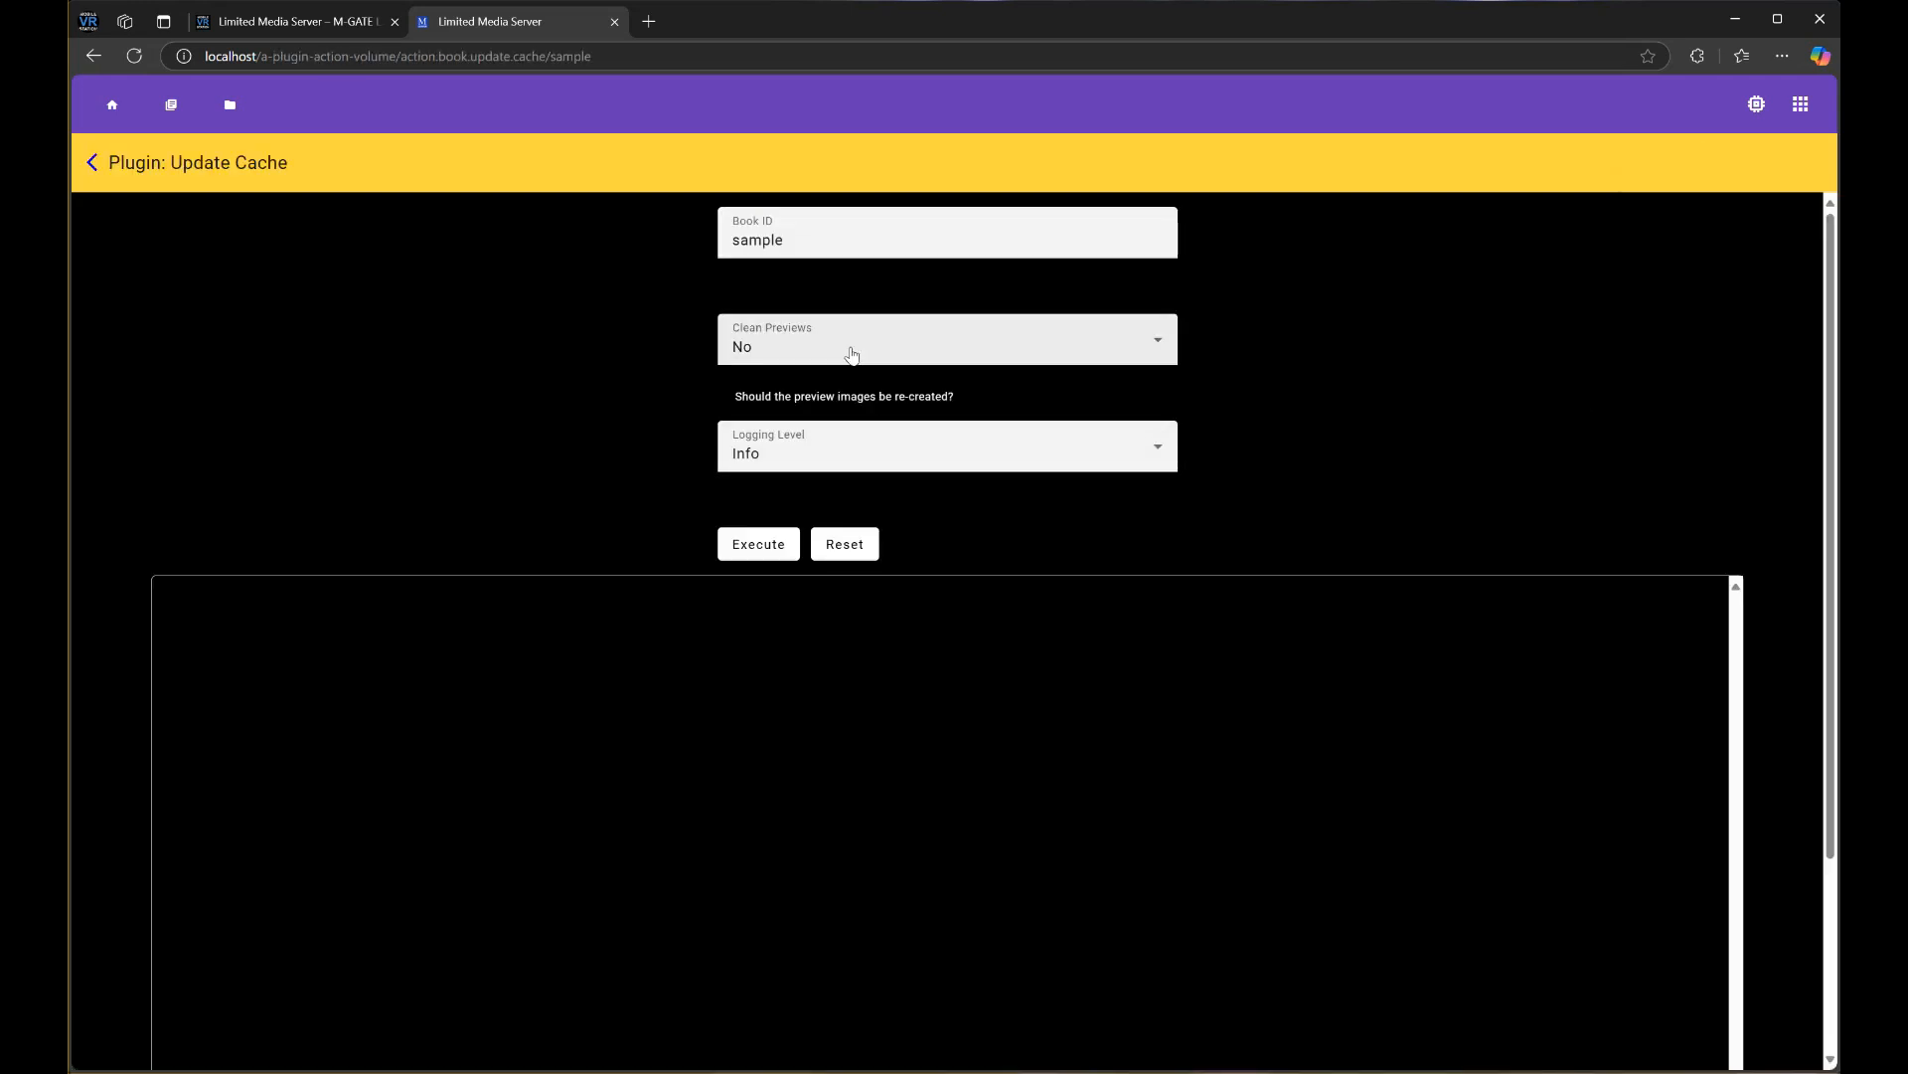
left_click(759, 545)
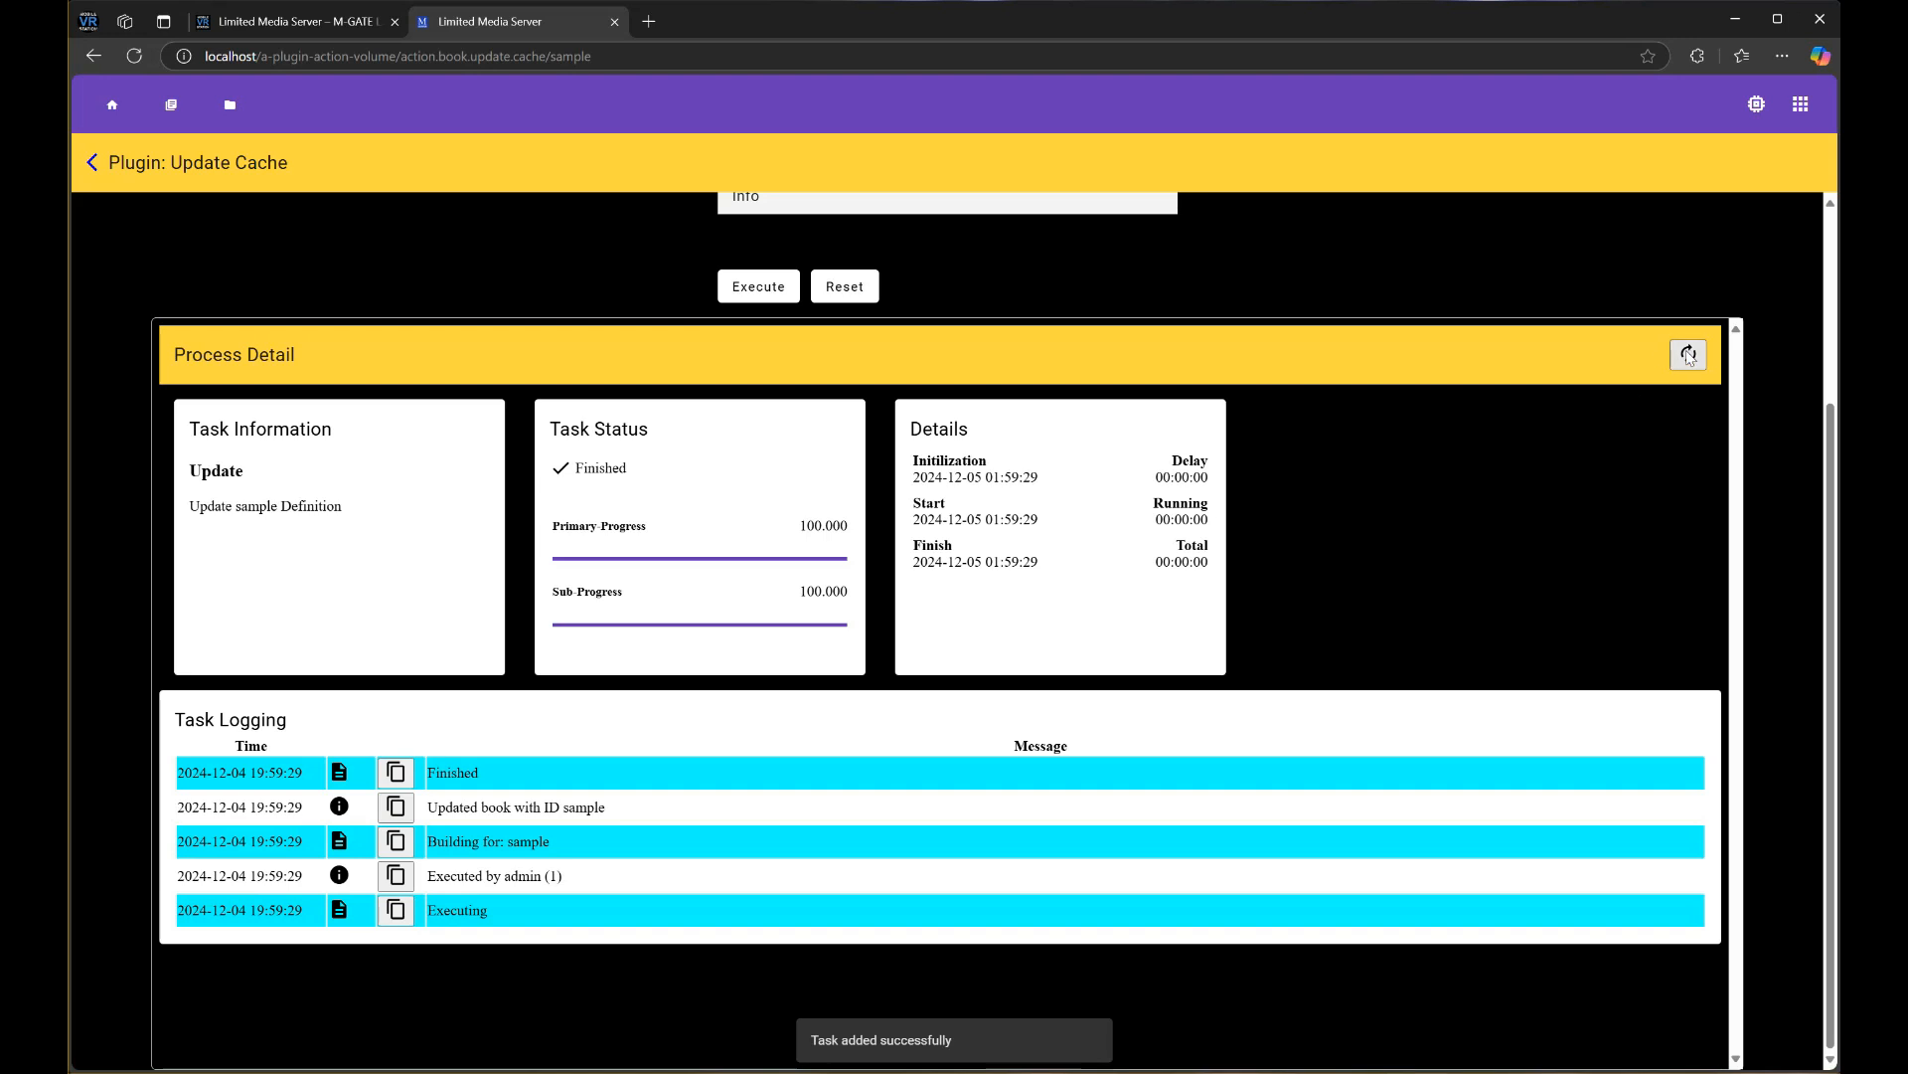
scroll(418, 651, "up", 3)
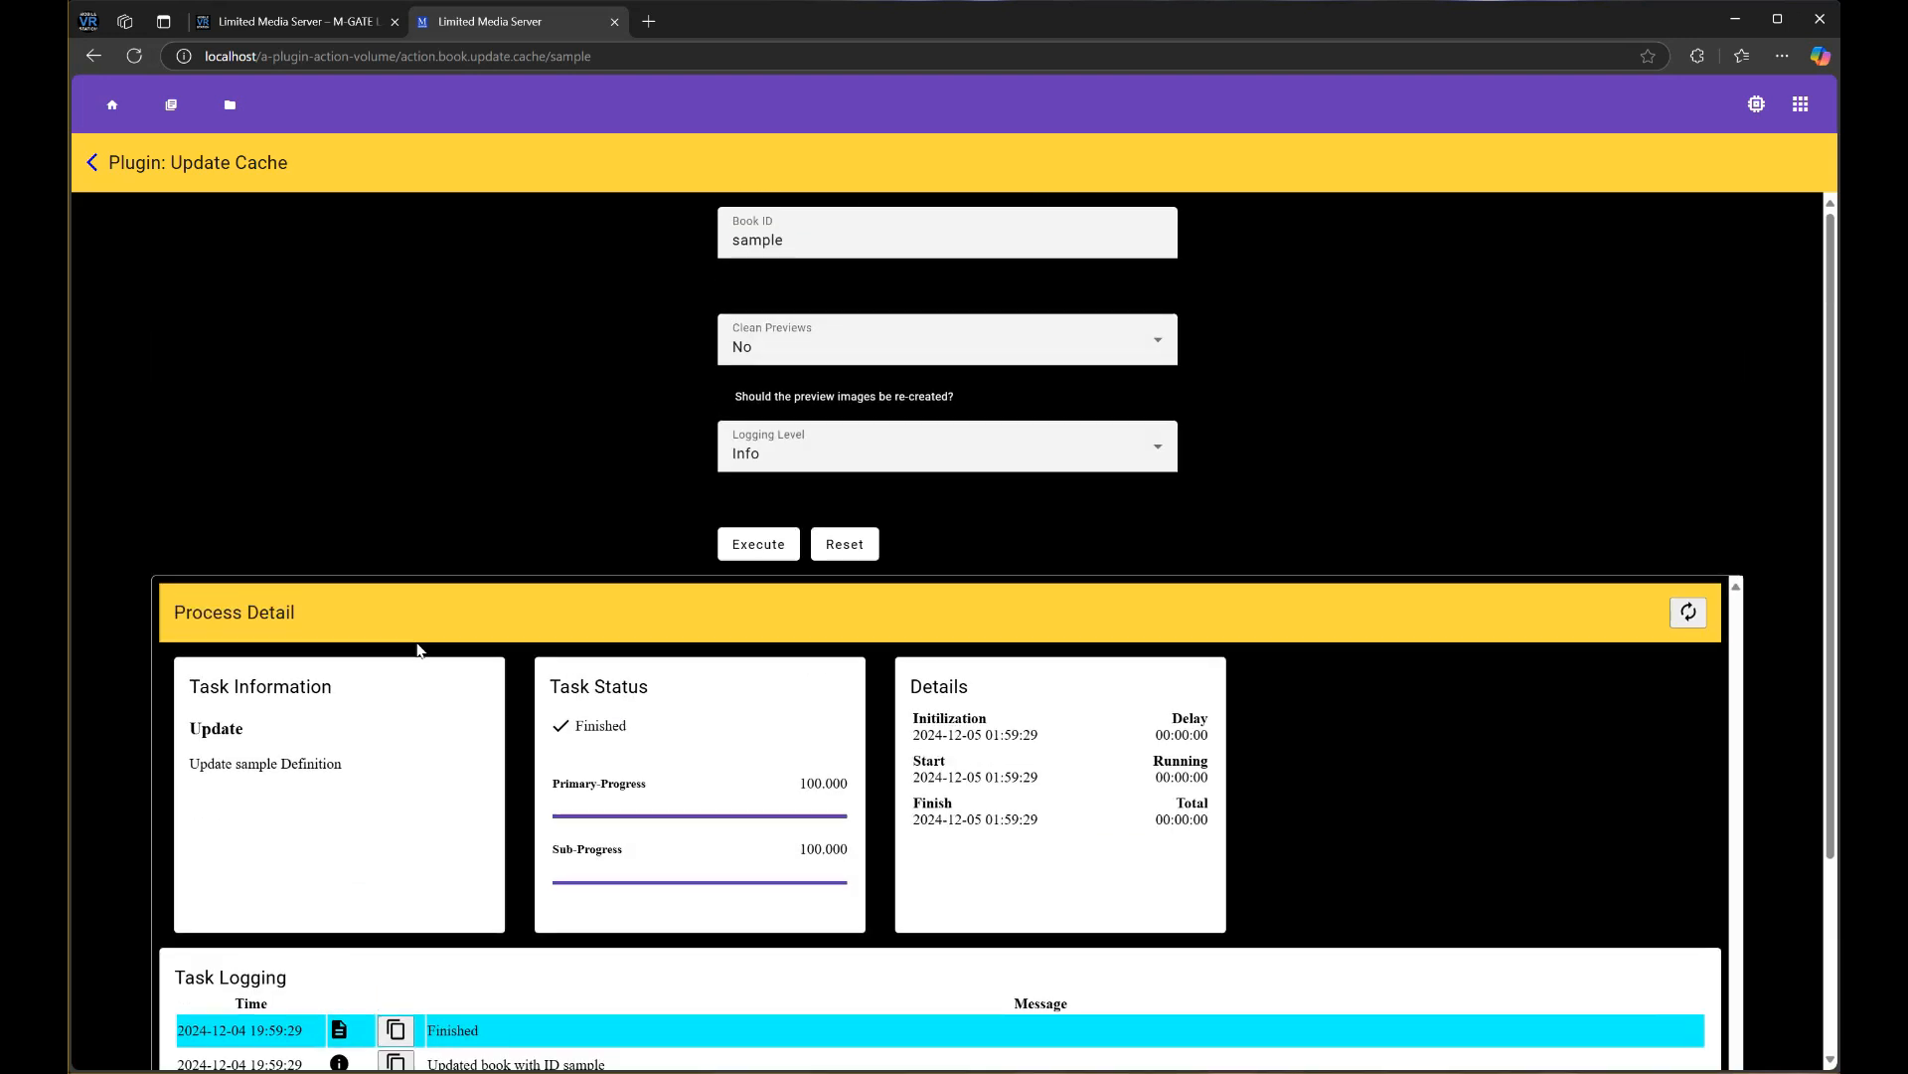
left_click(93, 163)
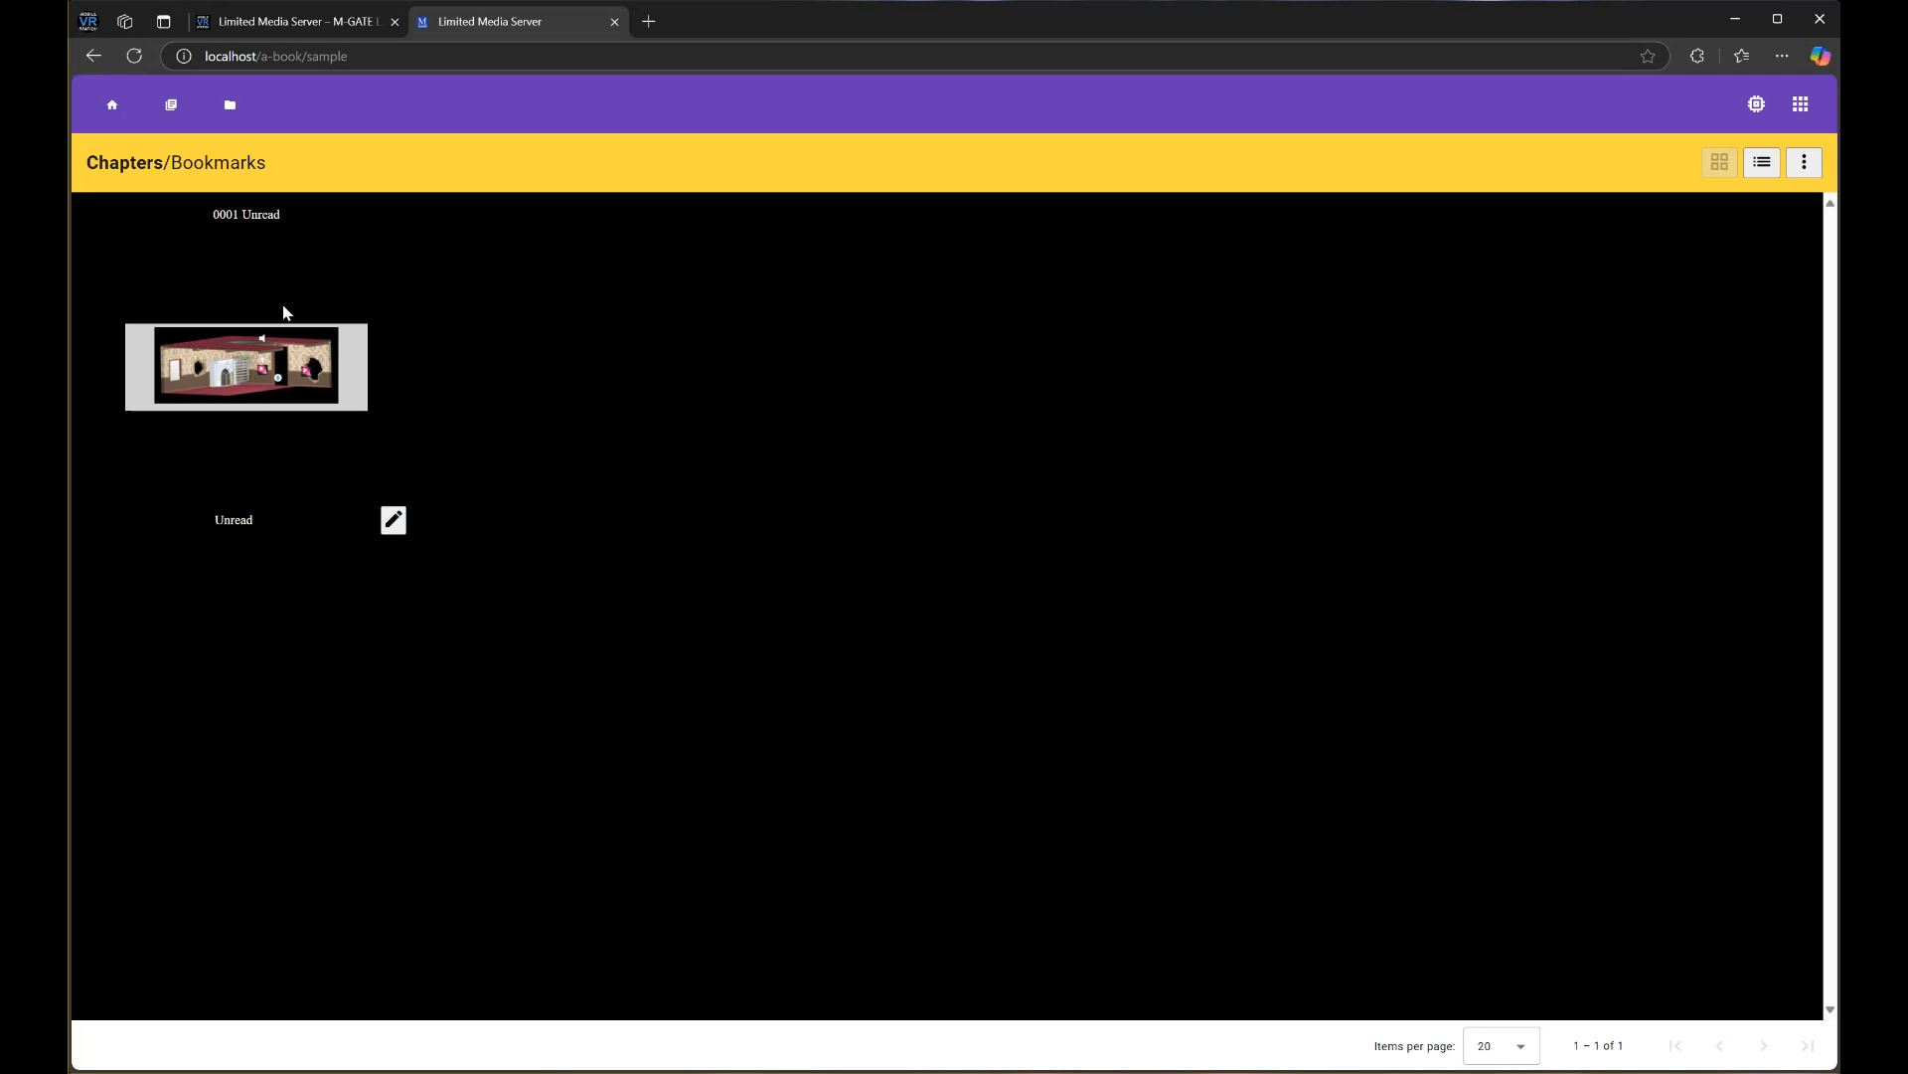
Read chapter 0001 through to page 3, then go back to the chapter list
left_click(256, 361)
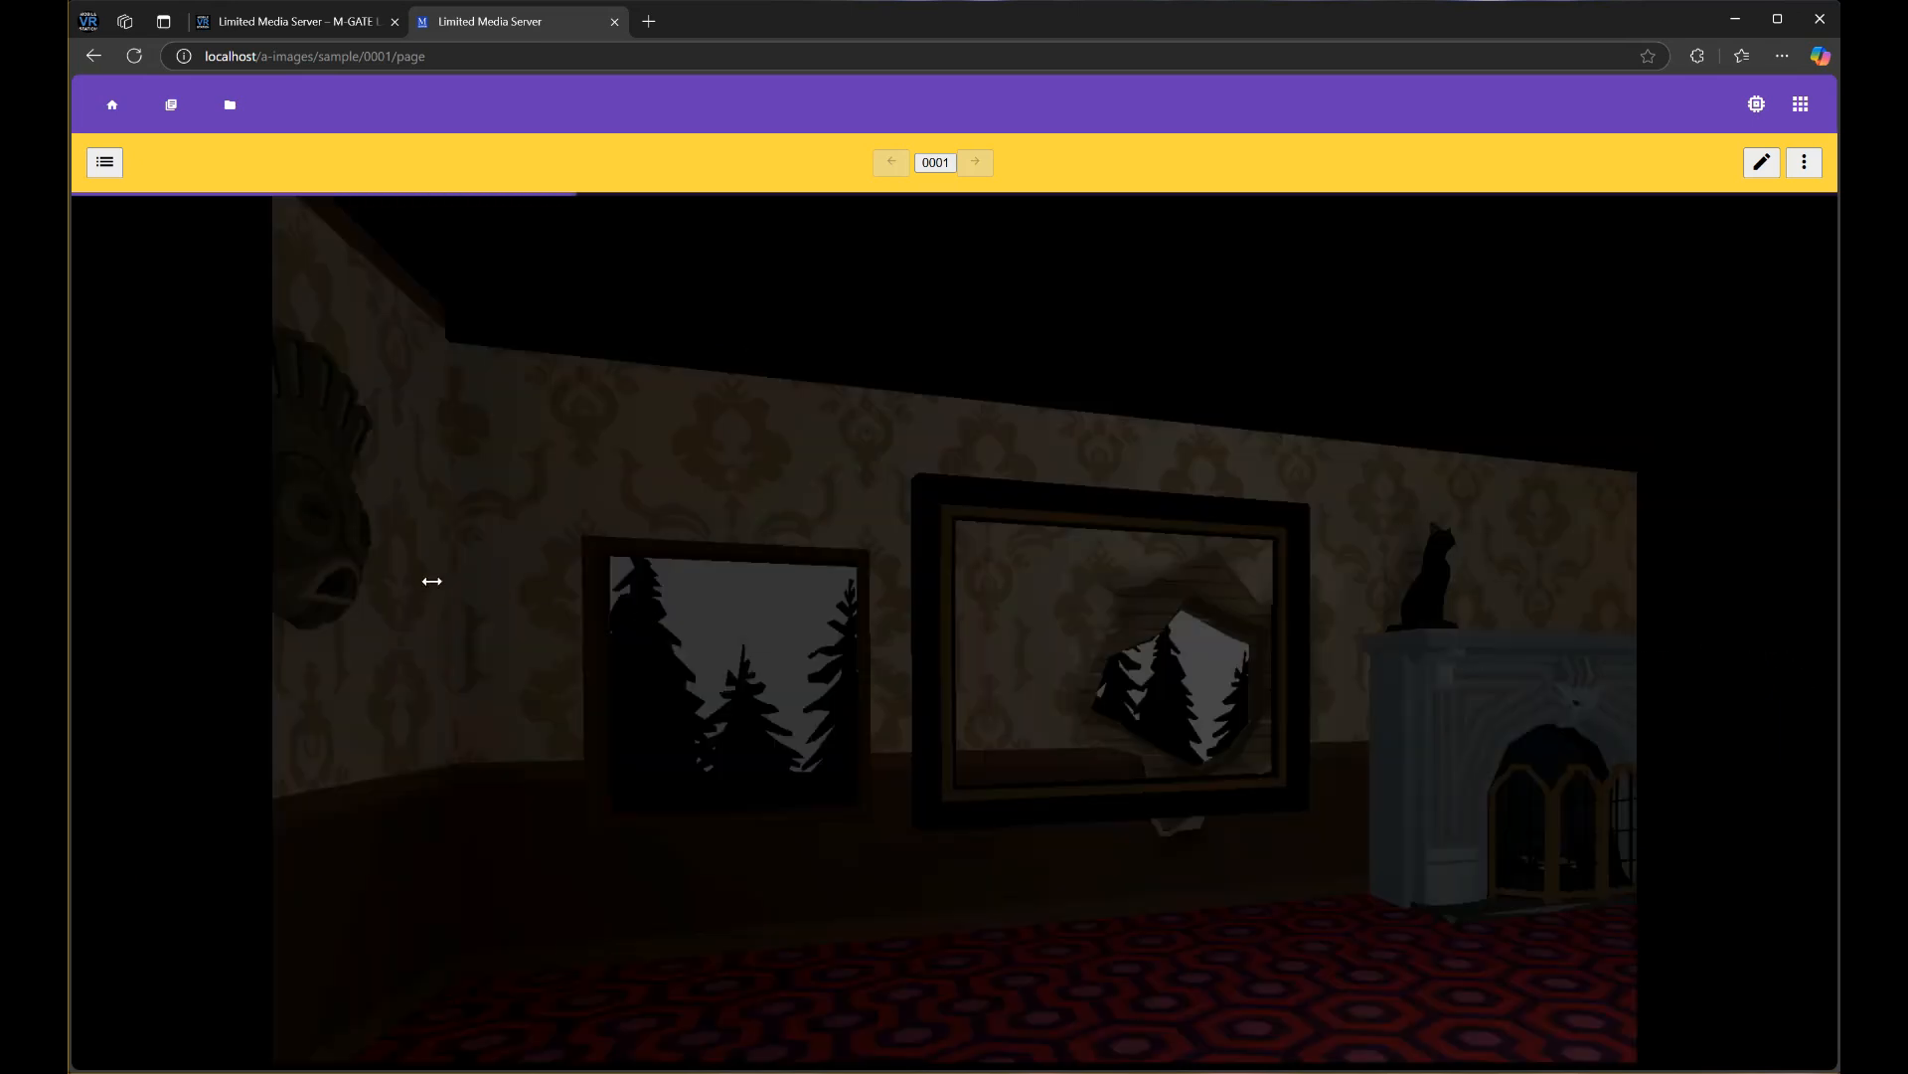
left_click(144, 613)
left_click(1775, 542)
left_click(1774, 541)
left_click(1701, 553)
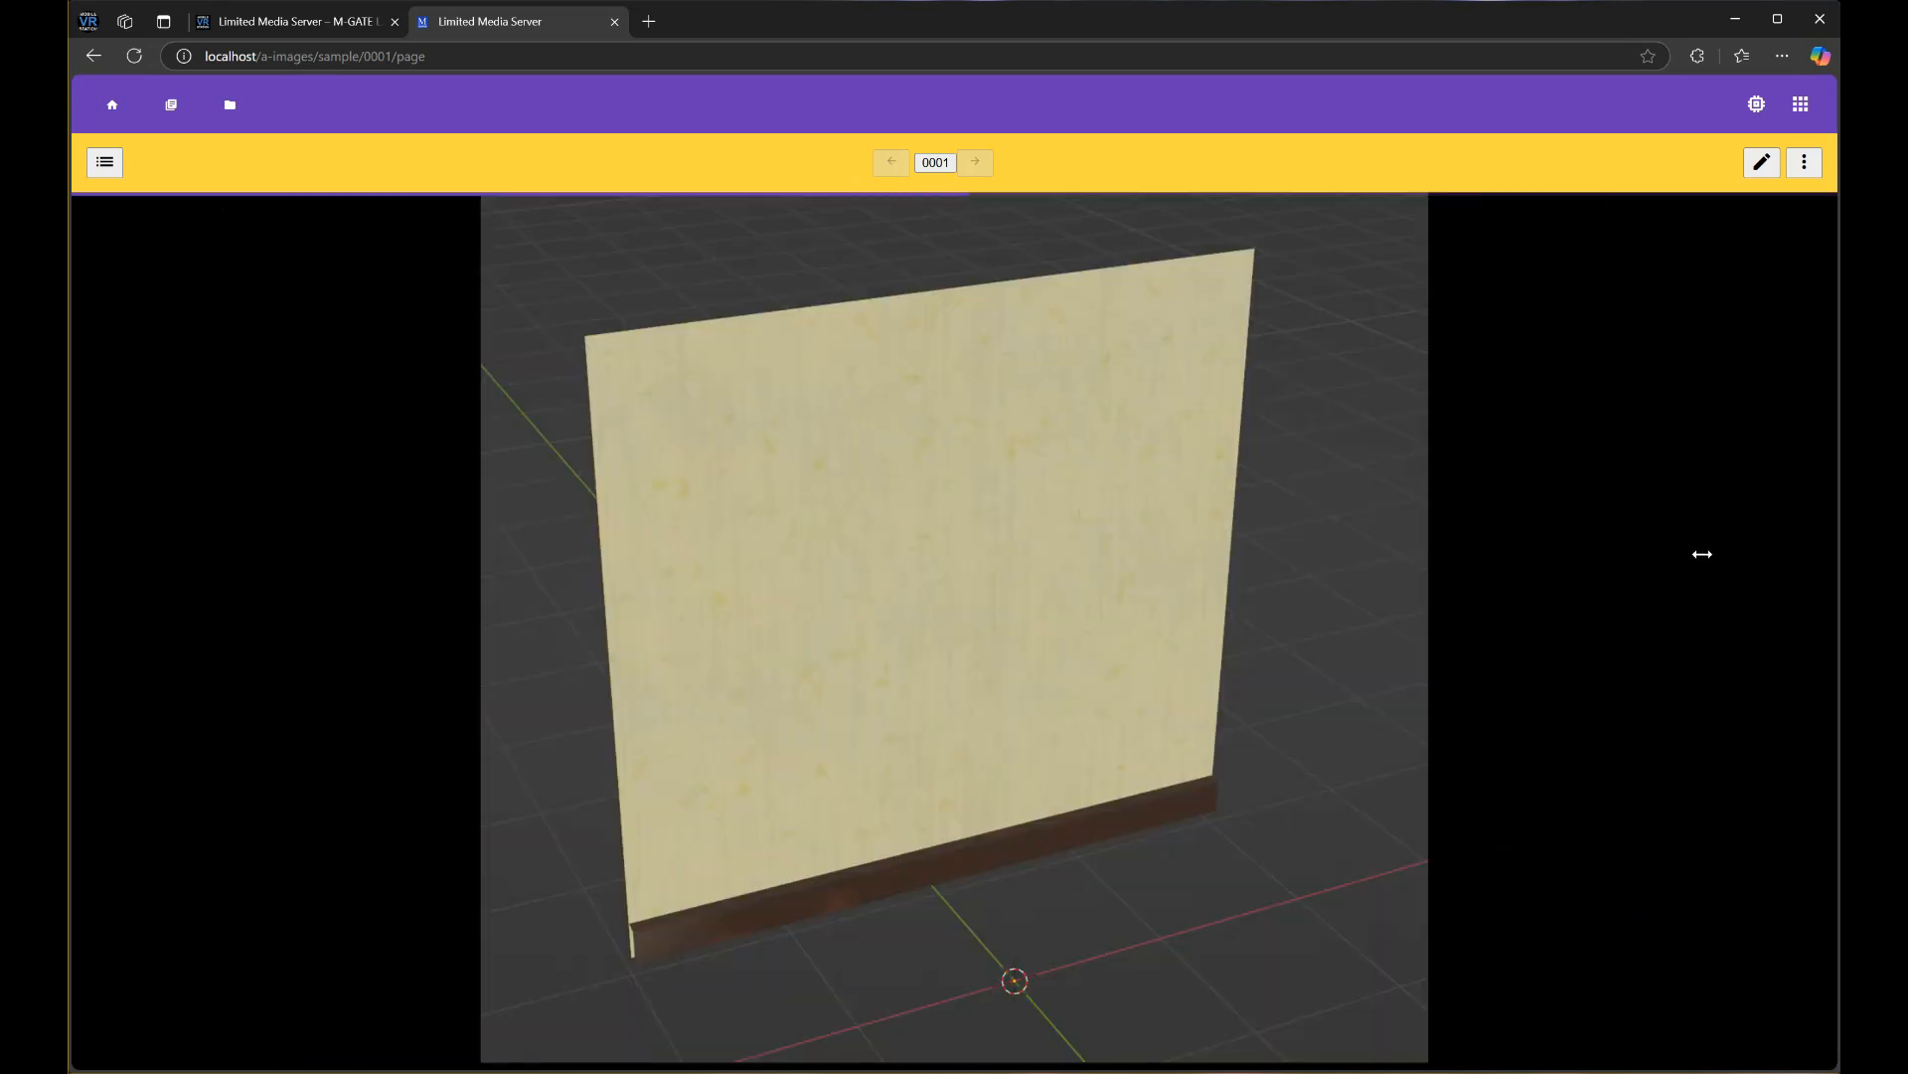
left_click(1702, 553)
left_click(407, 600)
left_click(105, 163)
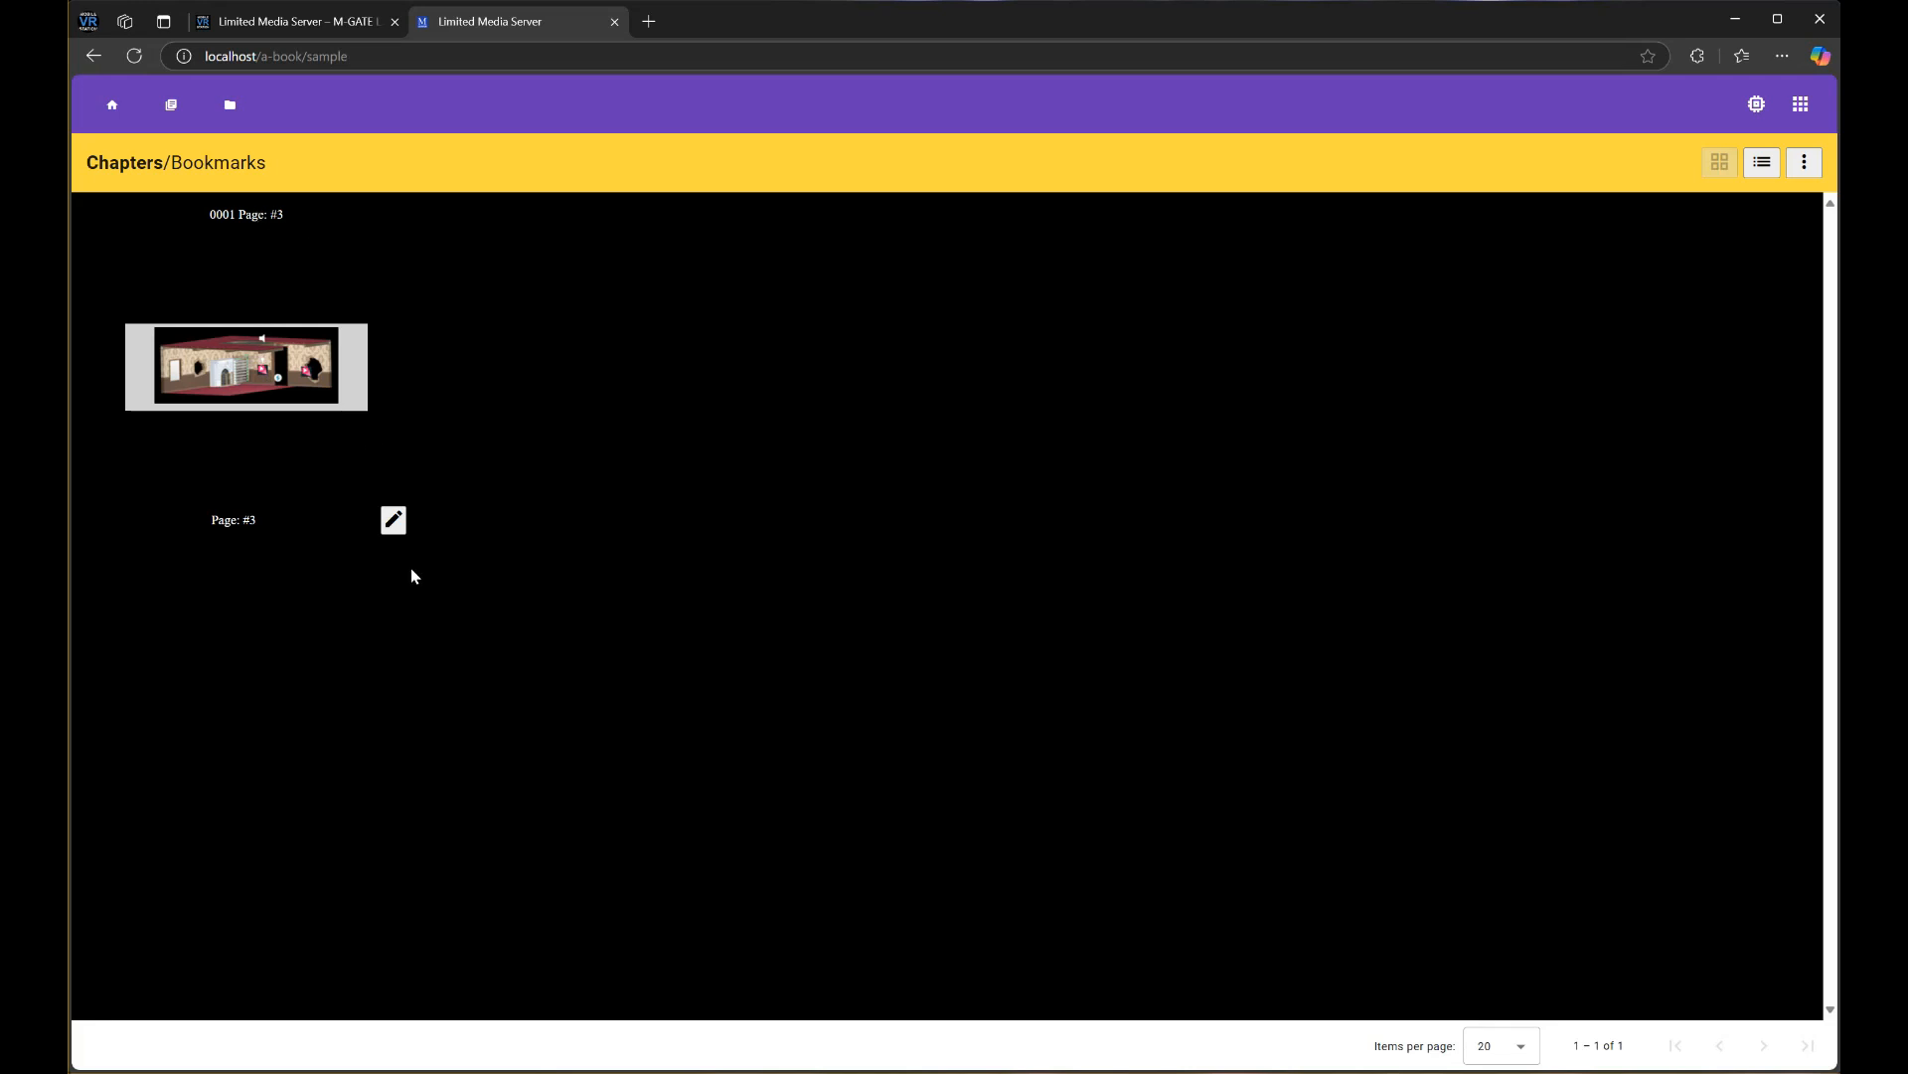
In chapter 0001's image editor with Limit View on, delete 001.png and start splitting 002.png
left_click(393, 519)
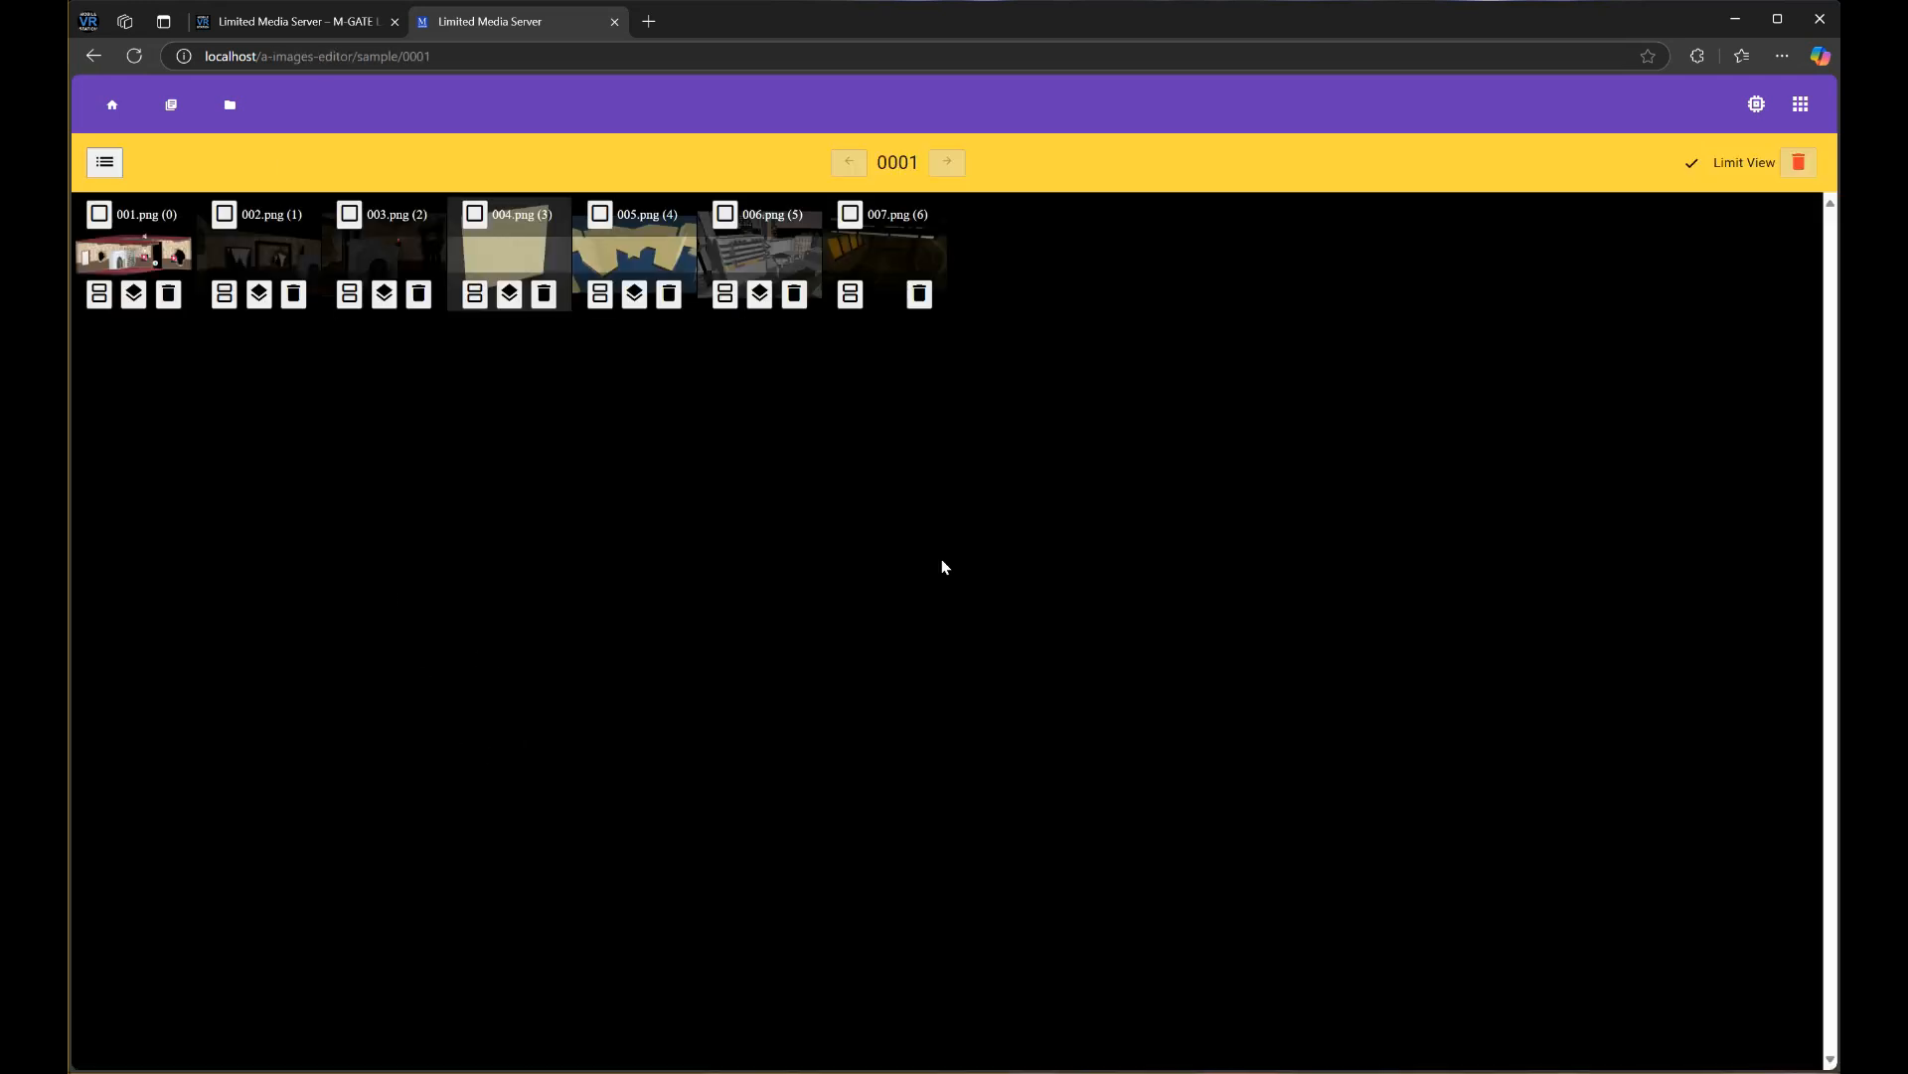
left_click(1698, 174)
left_click(170, 296)
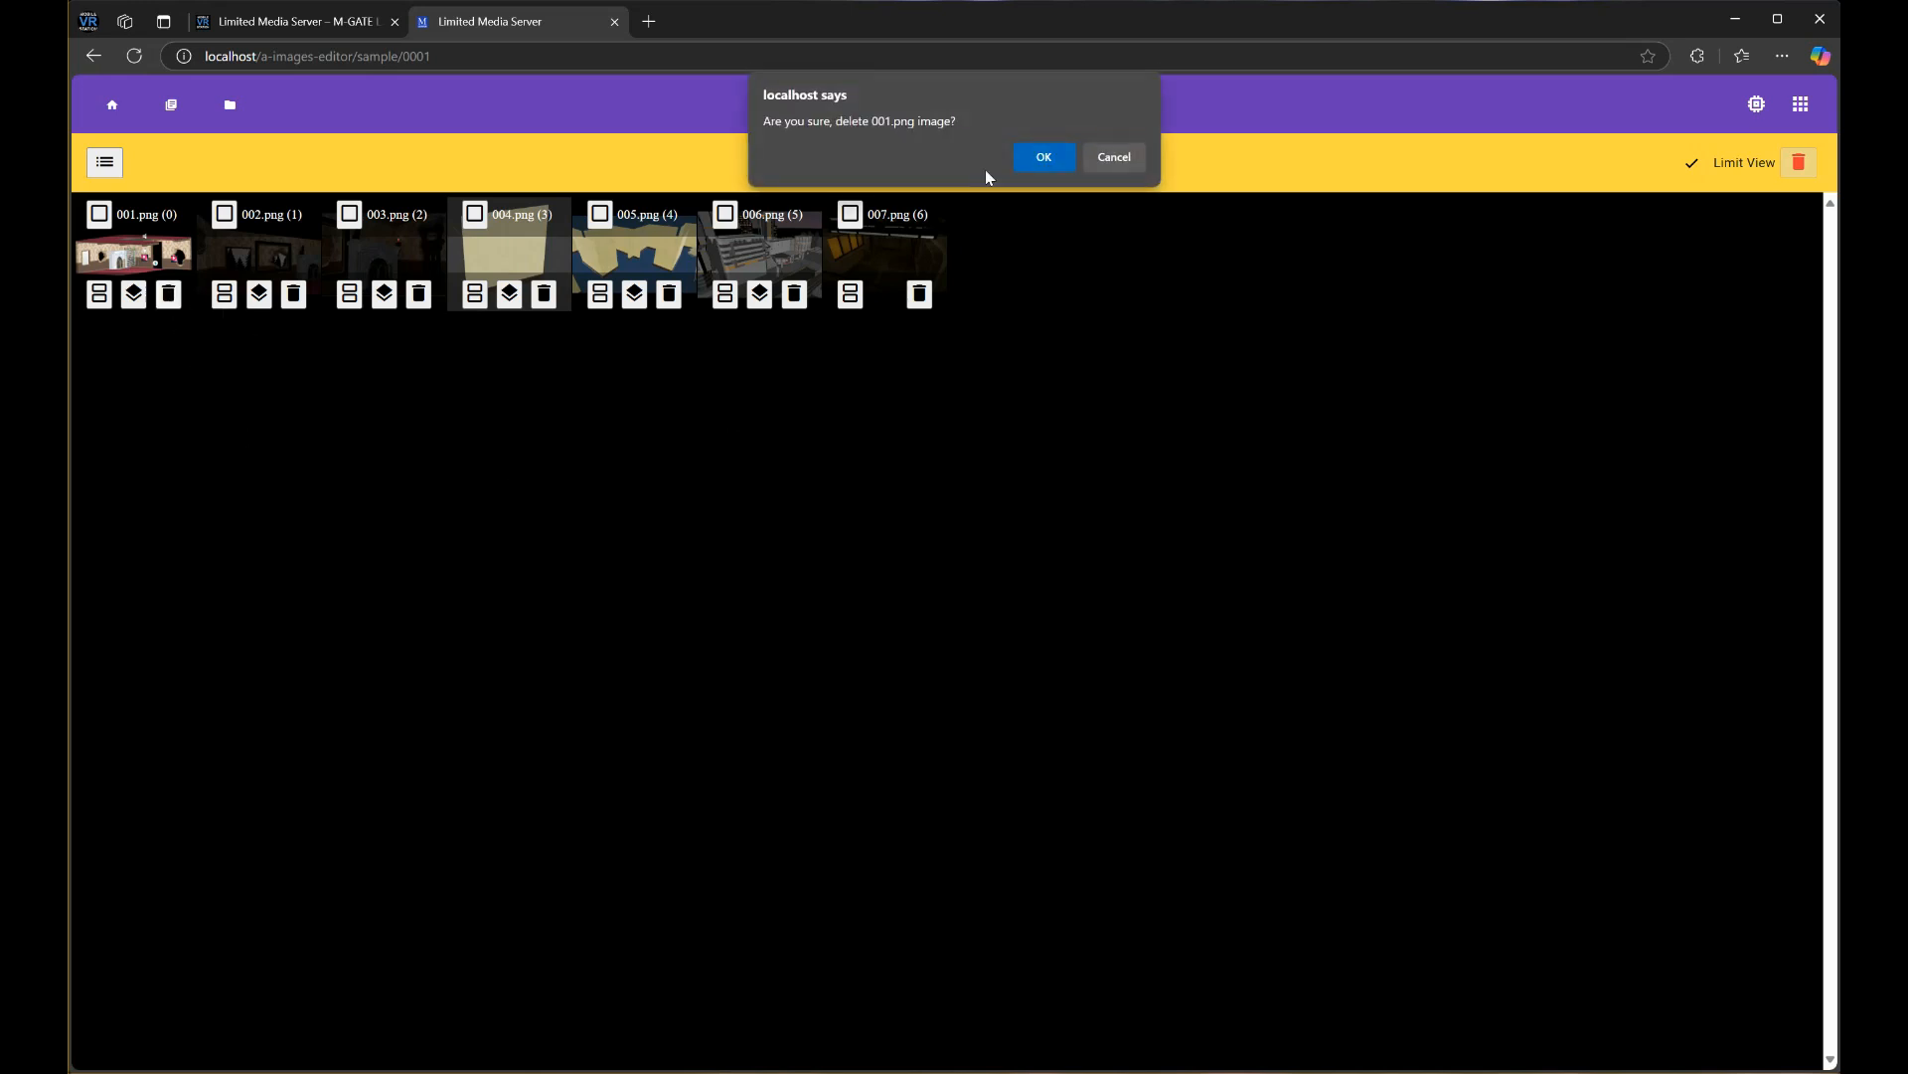
left_click(1052, 159)
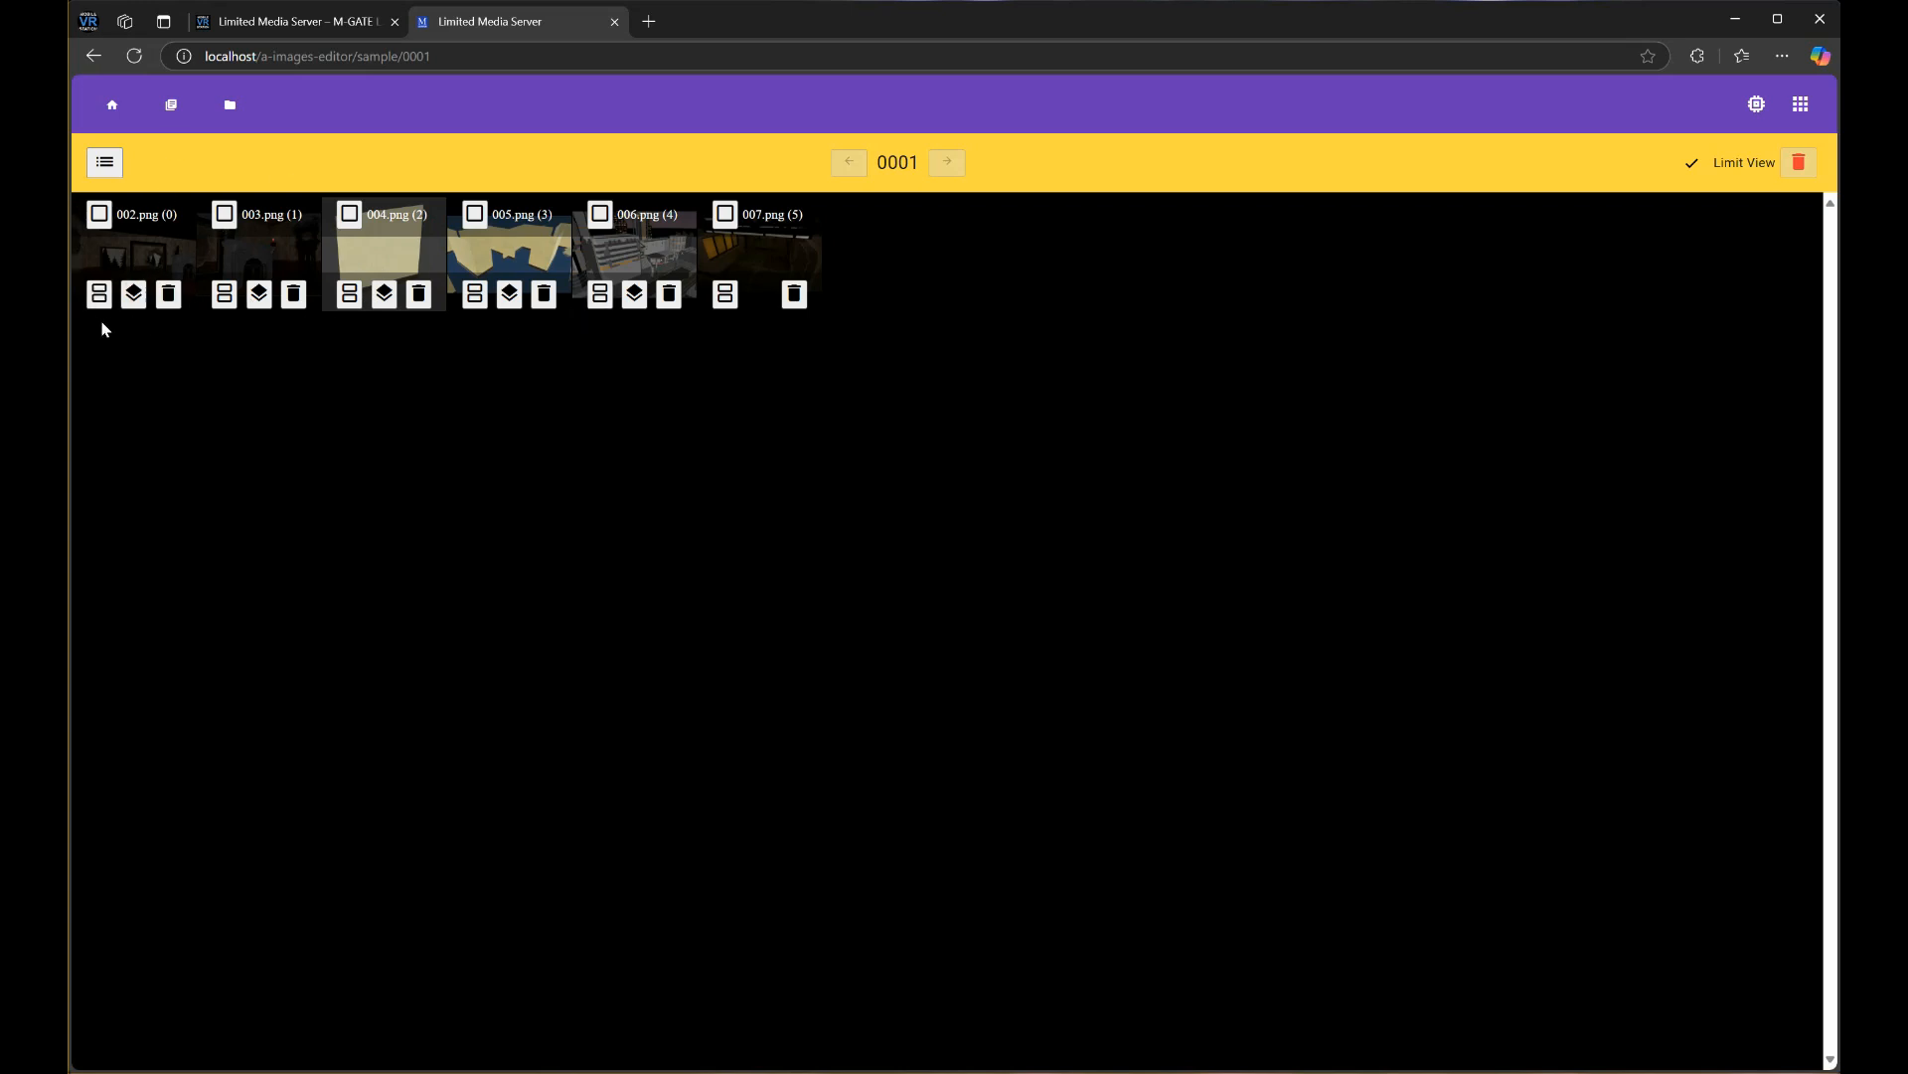
left_click(99, 296)
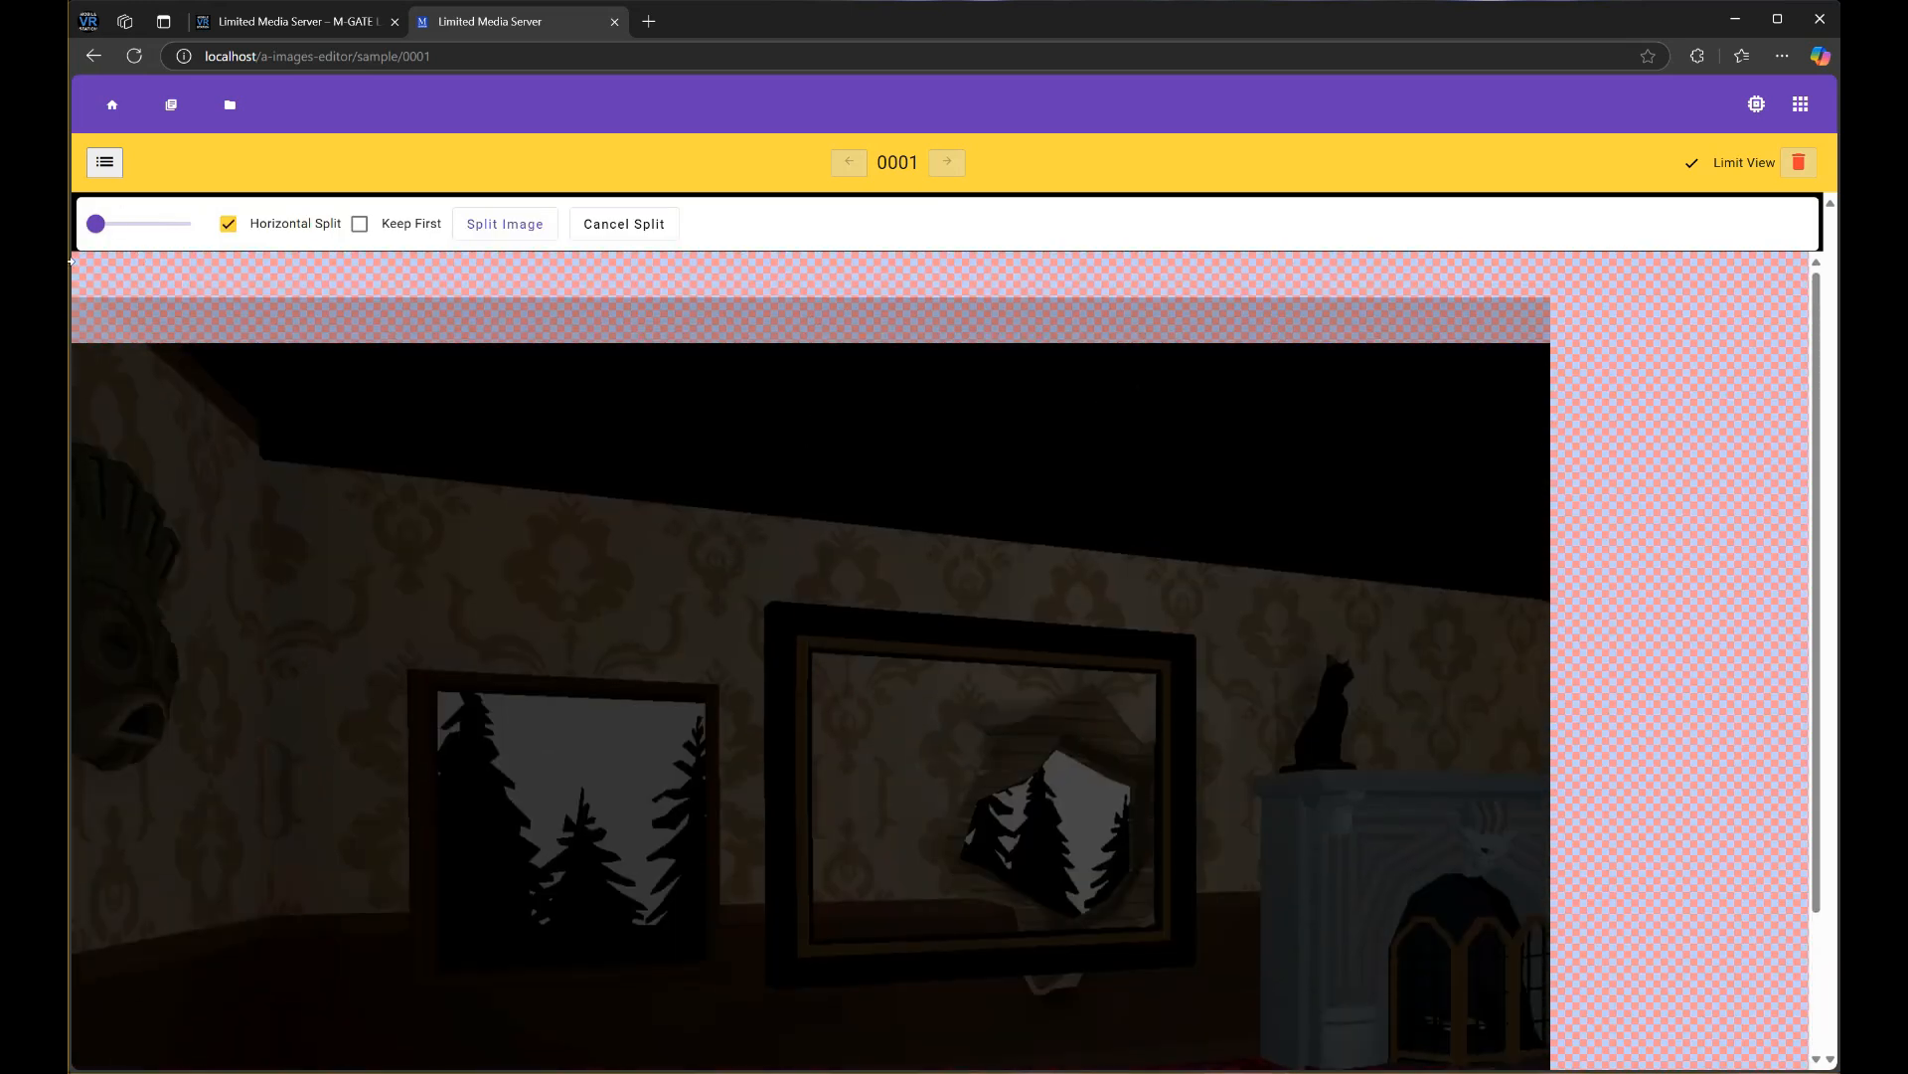
Position the split line on 002.png and apply the horizontal split
left_click_drag(97, 225, 138, 222)
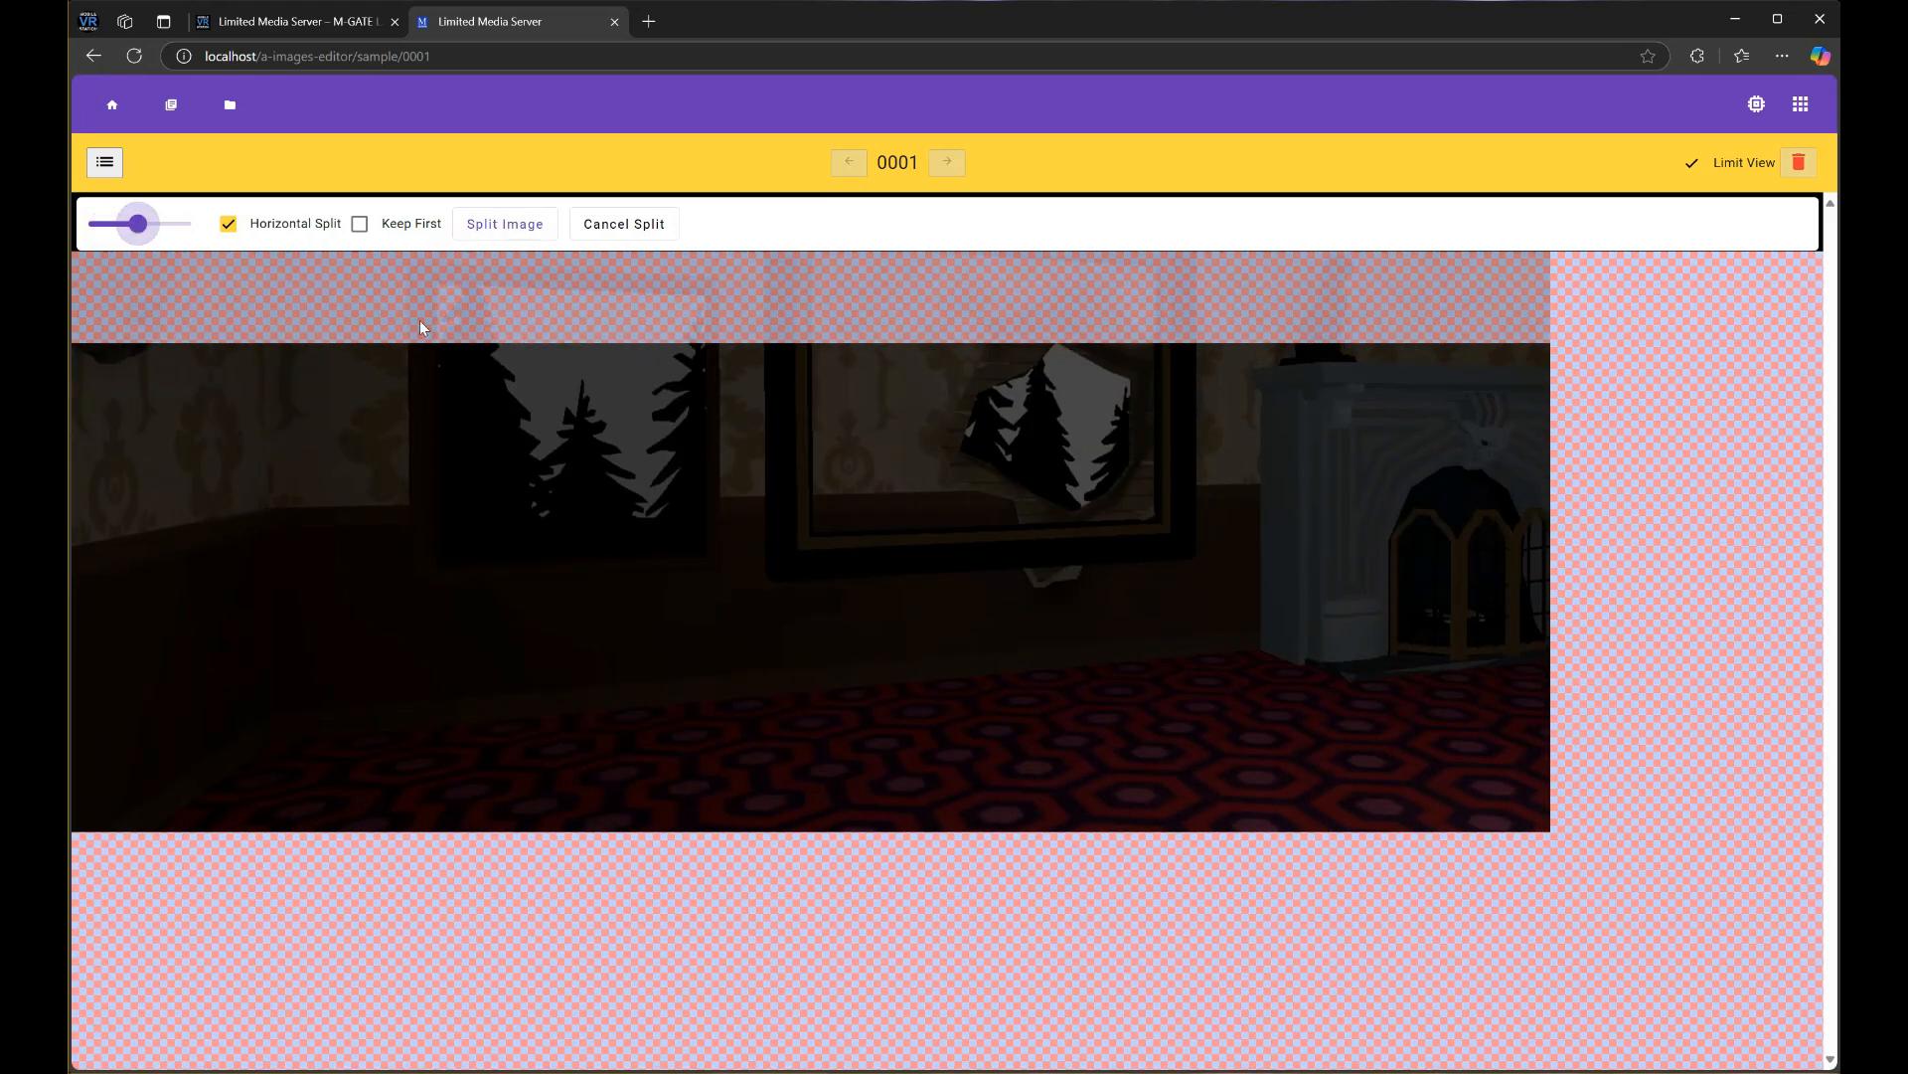
mouse_move(129, 231)
left_mouse_down()
mouse_move(153, 223)
mouse_move(128, 220)
left_mouse_up()
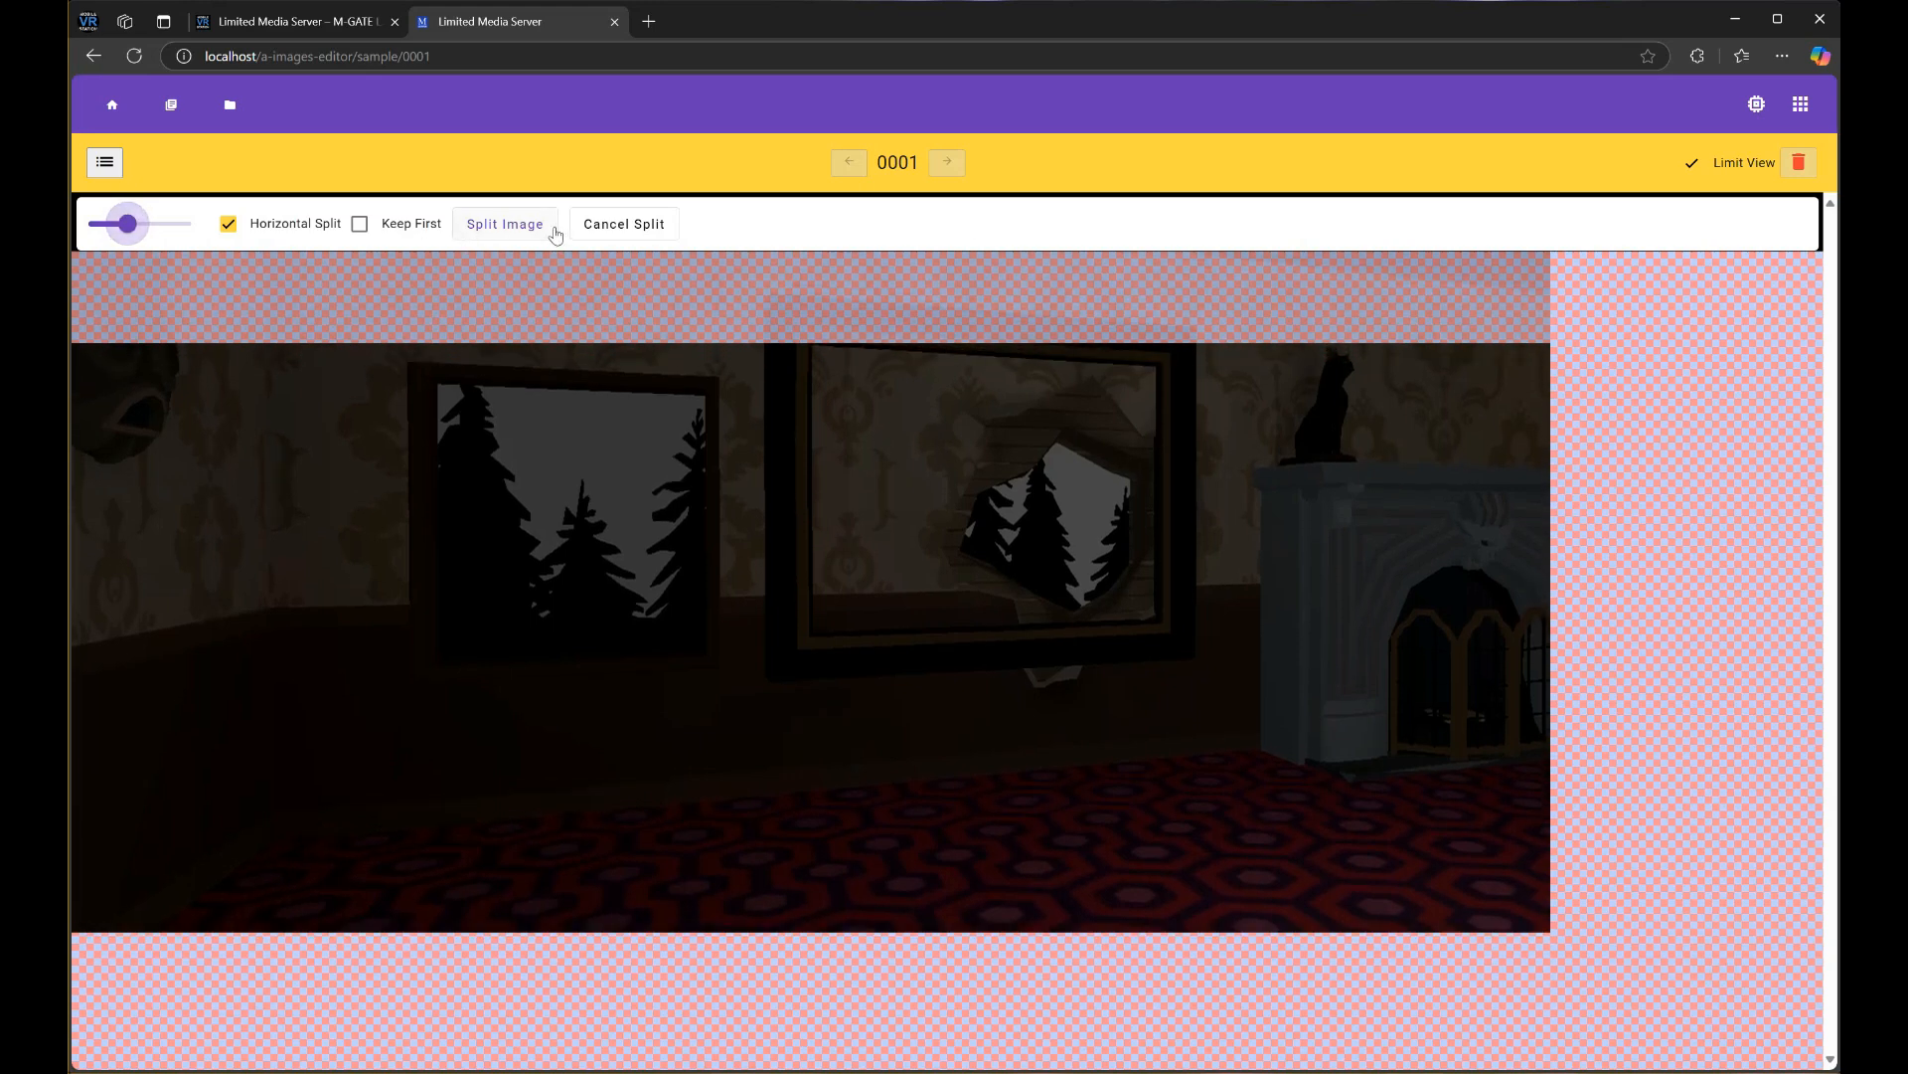
left_click(522, 231)
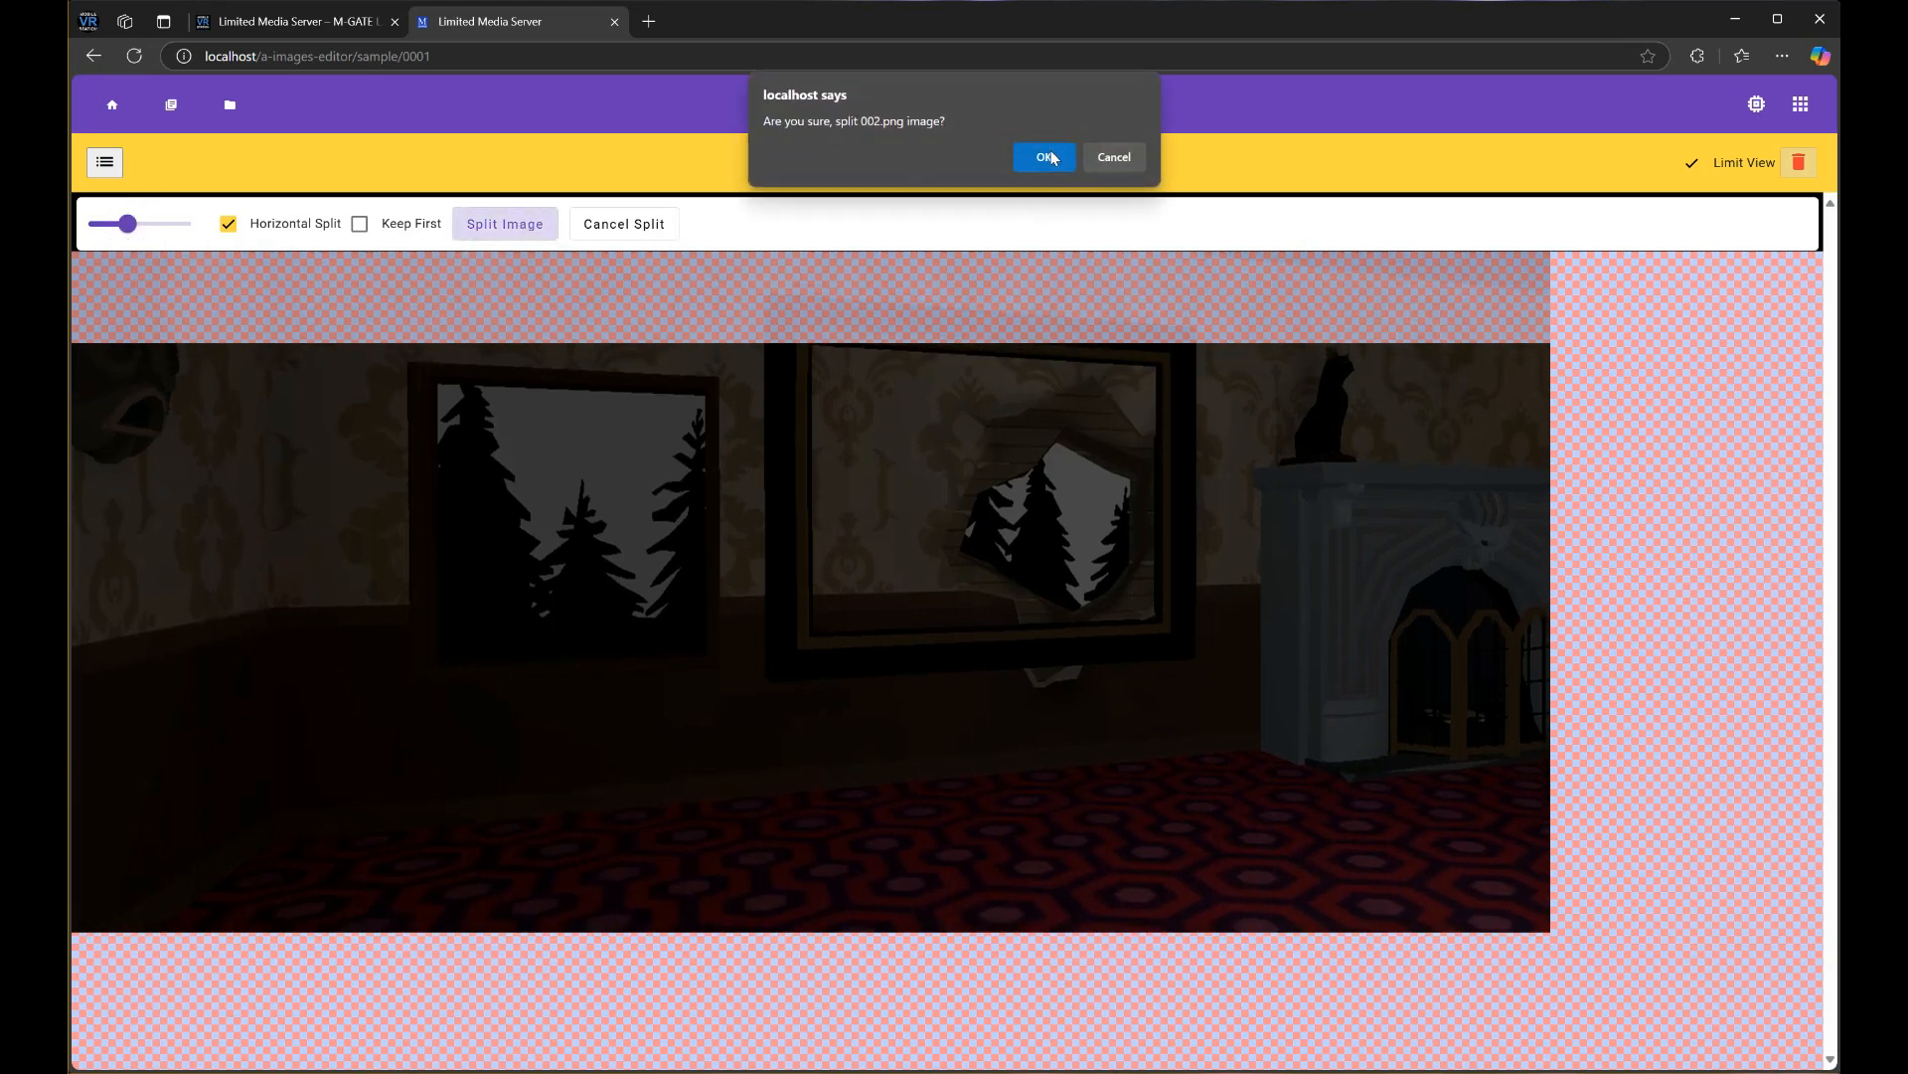
left_click(1047, 157)
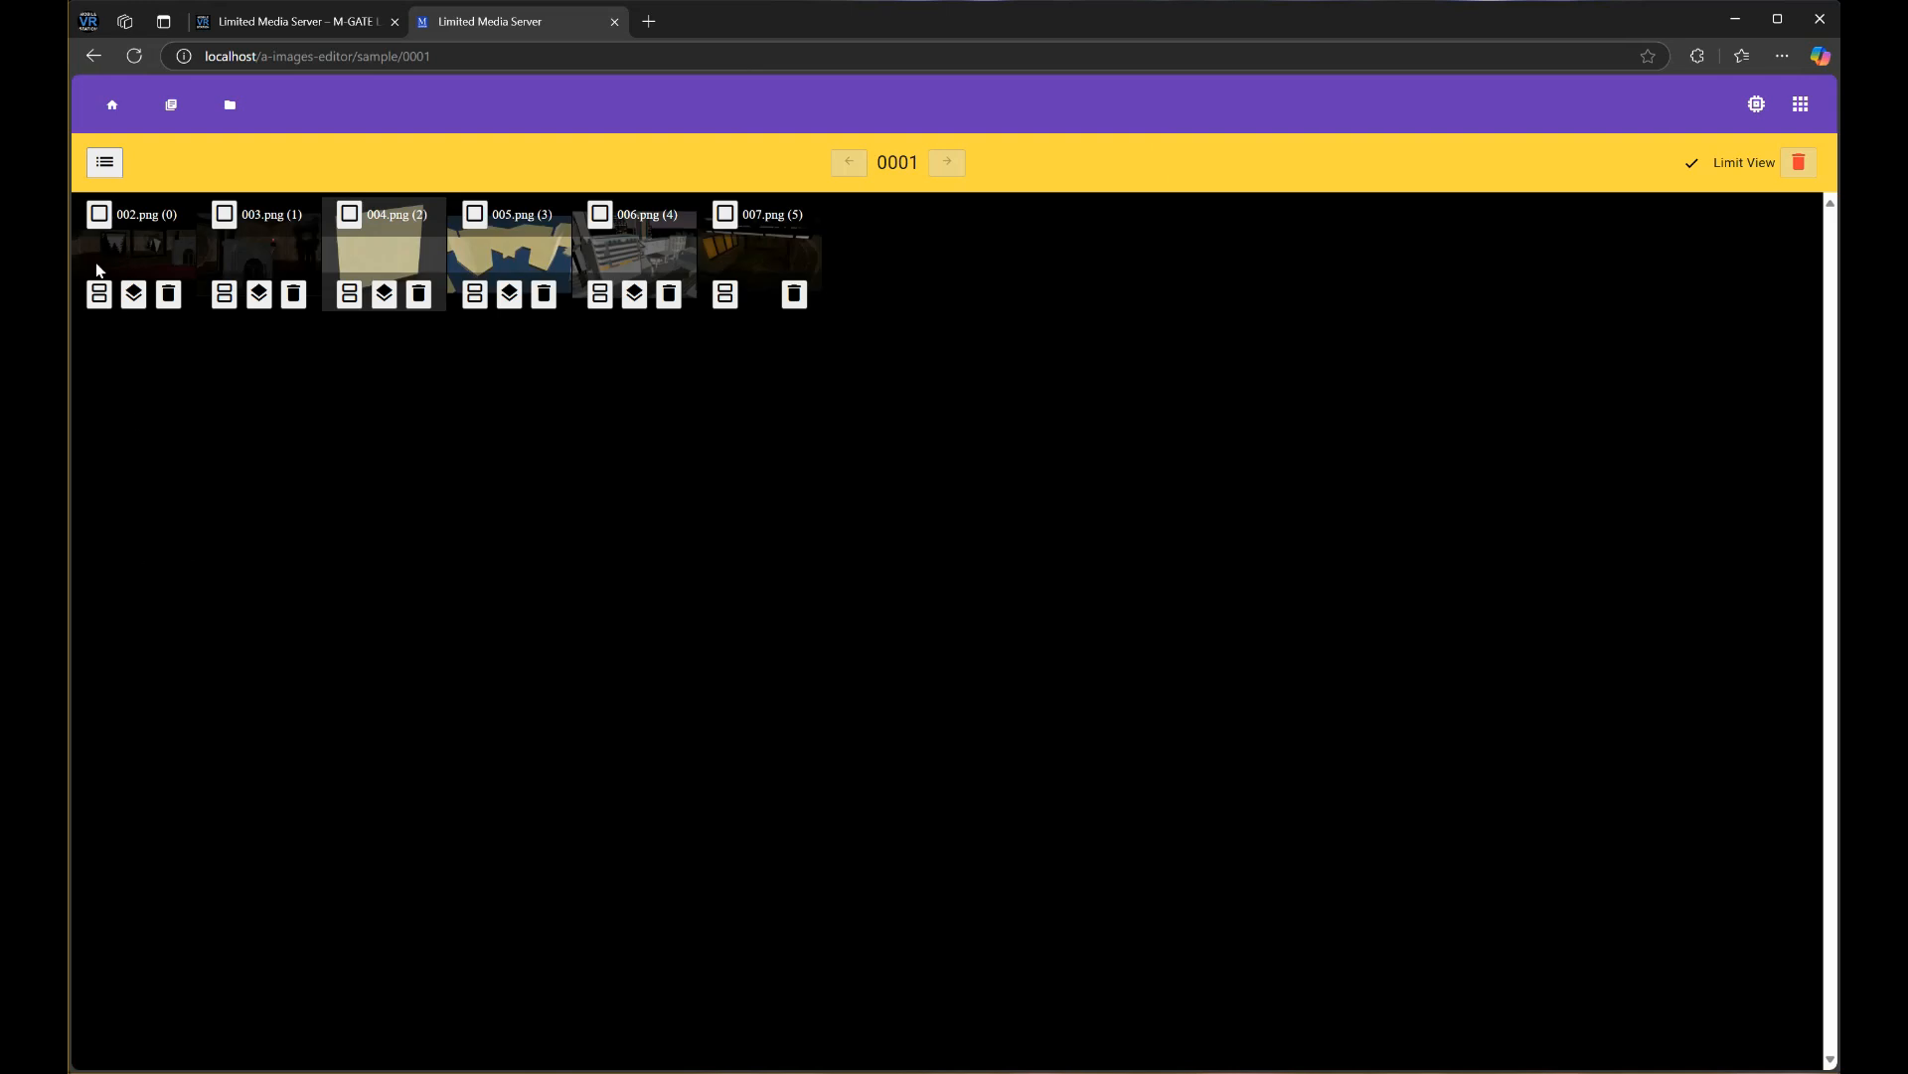
Try further split positions on 002.png and 007.png, then cancel both splits
left_click(99, 294)
left_click_drag(101, 225, 74, 227)
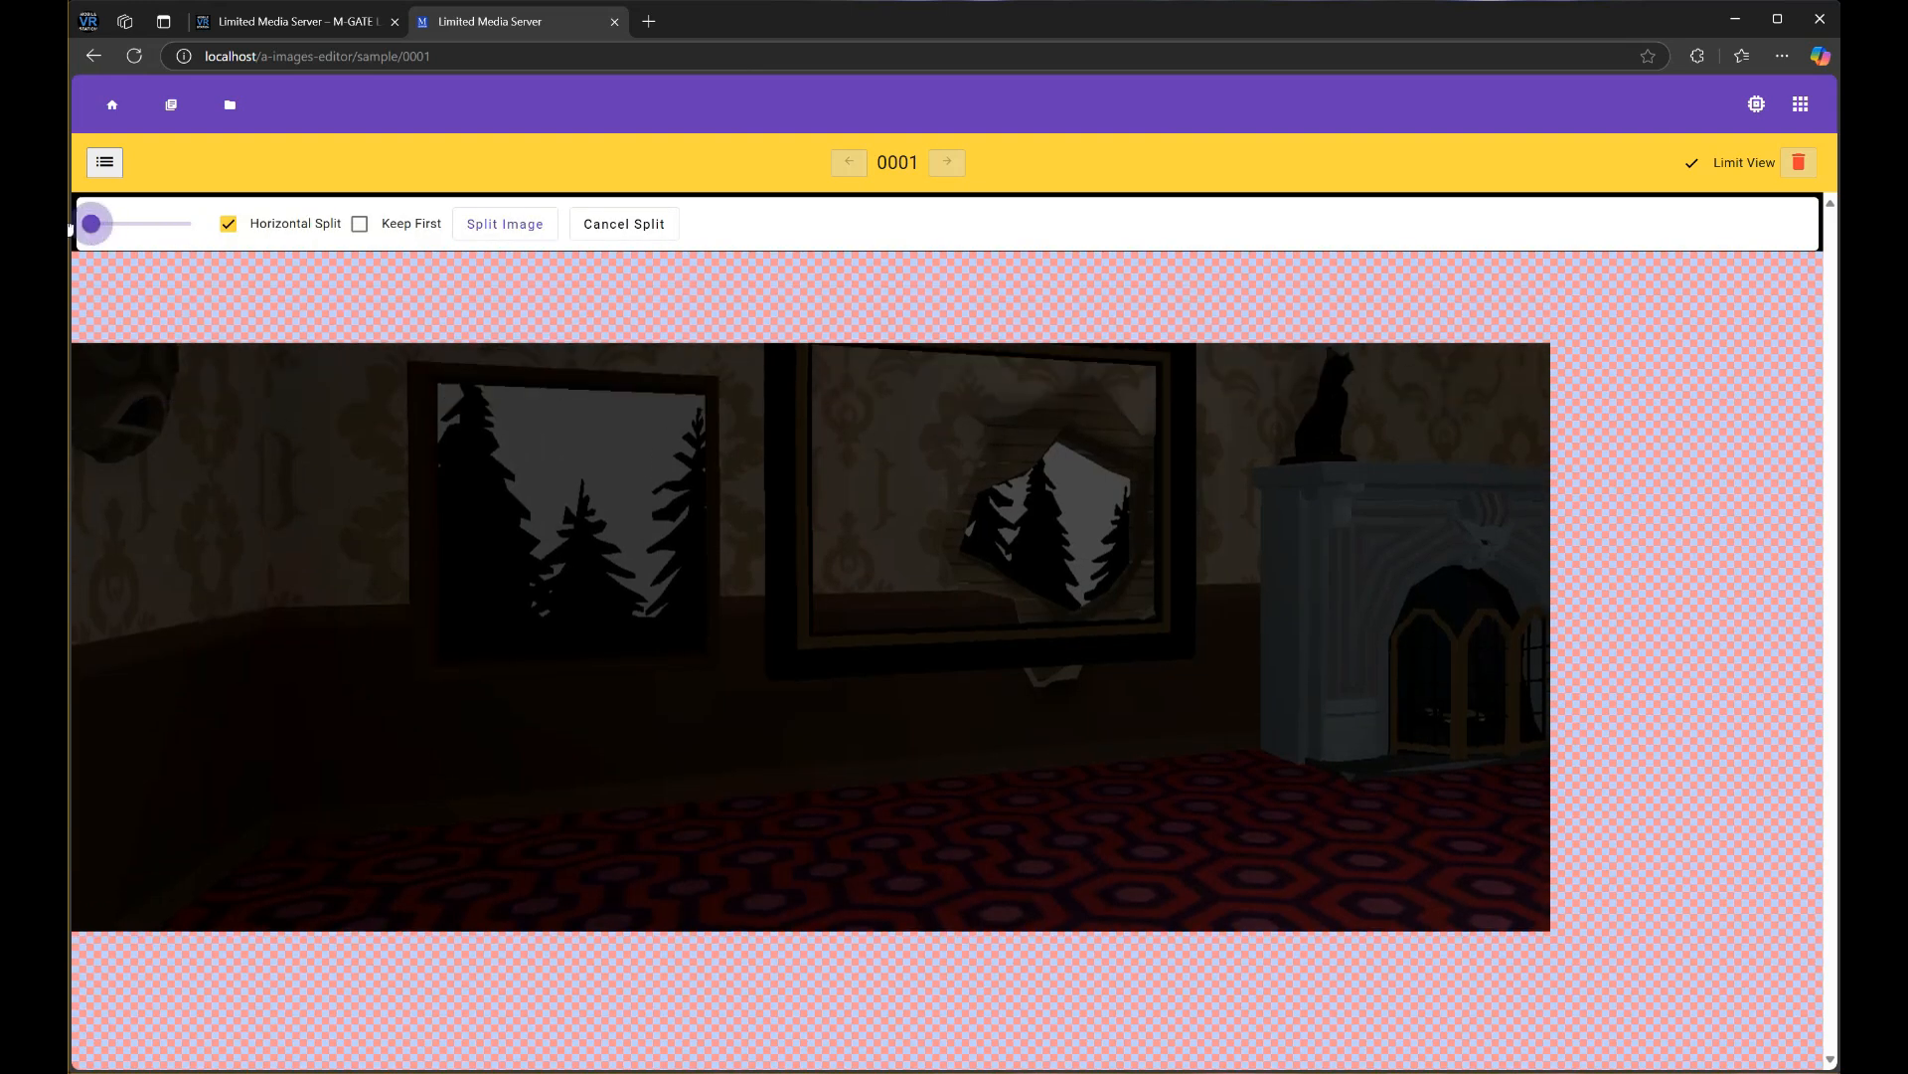
left_click(625, 225)
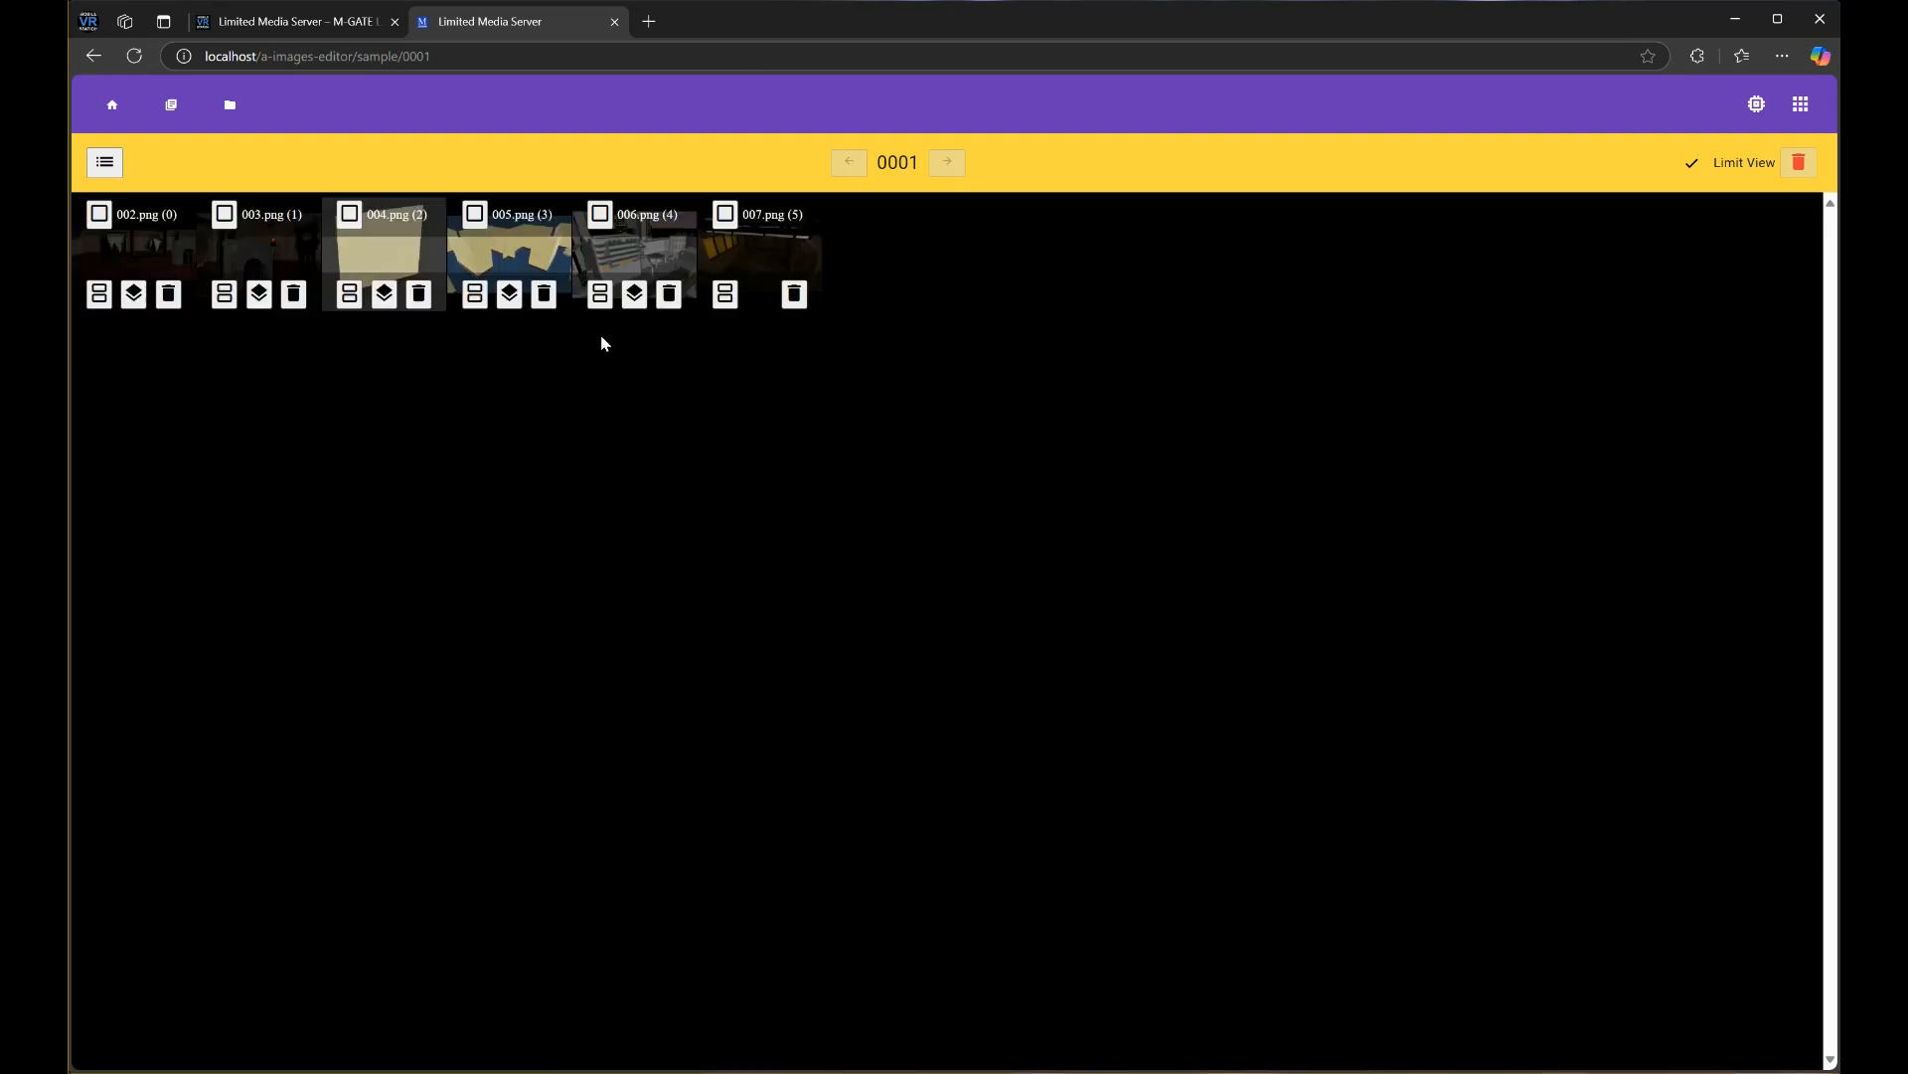
left_click(726, 294)
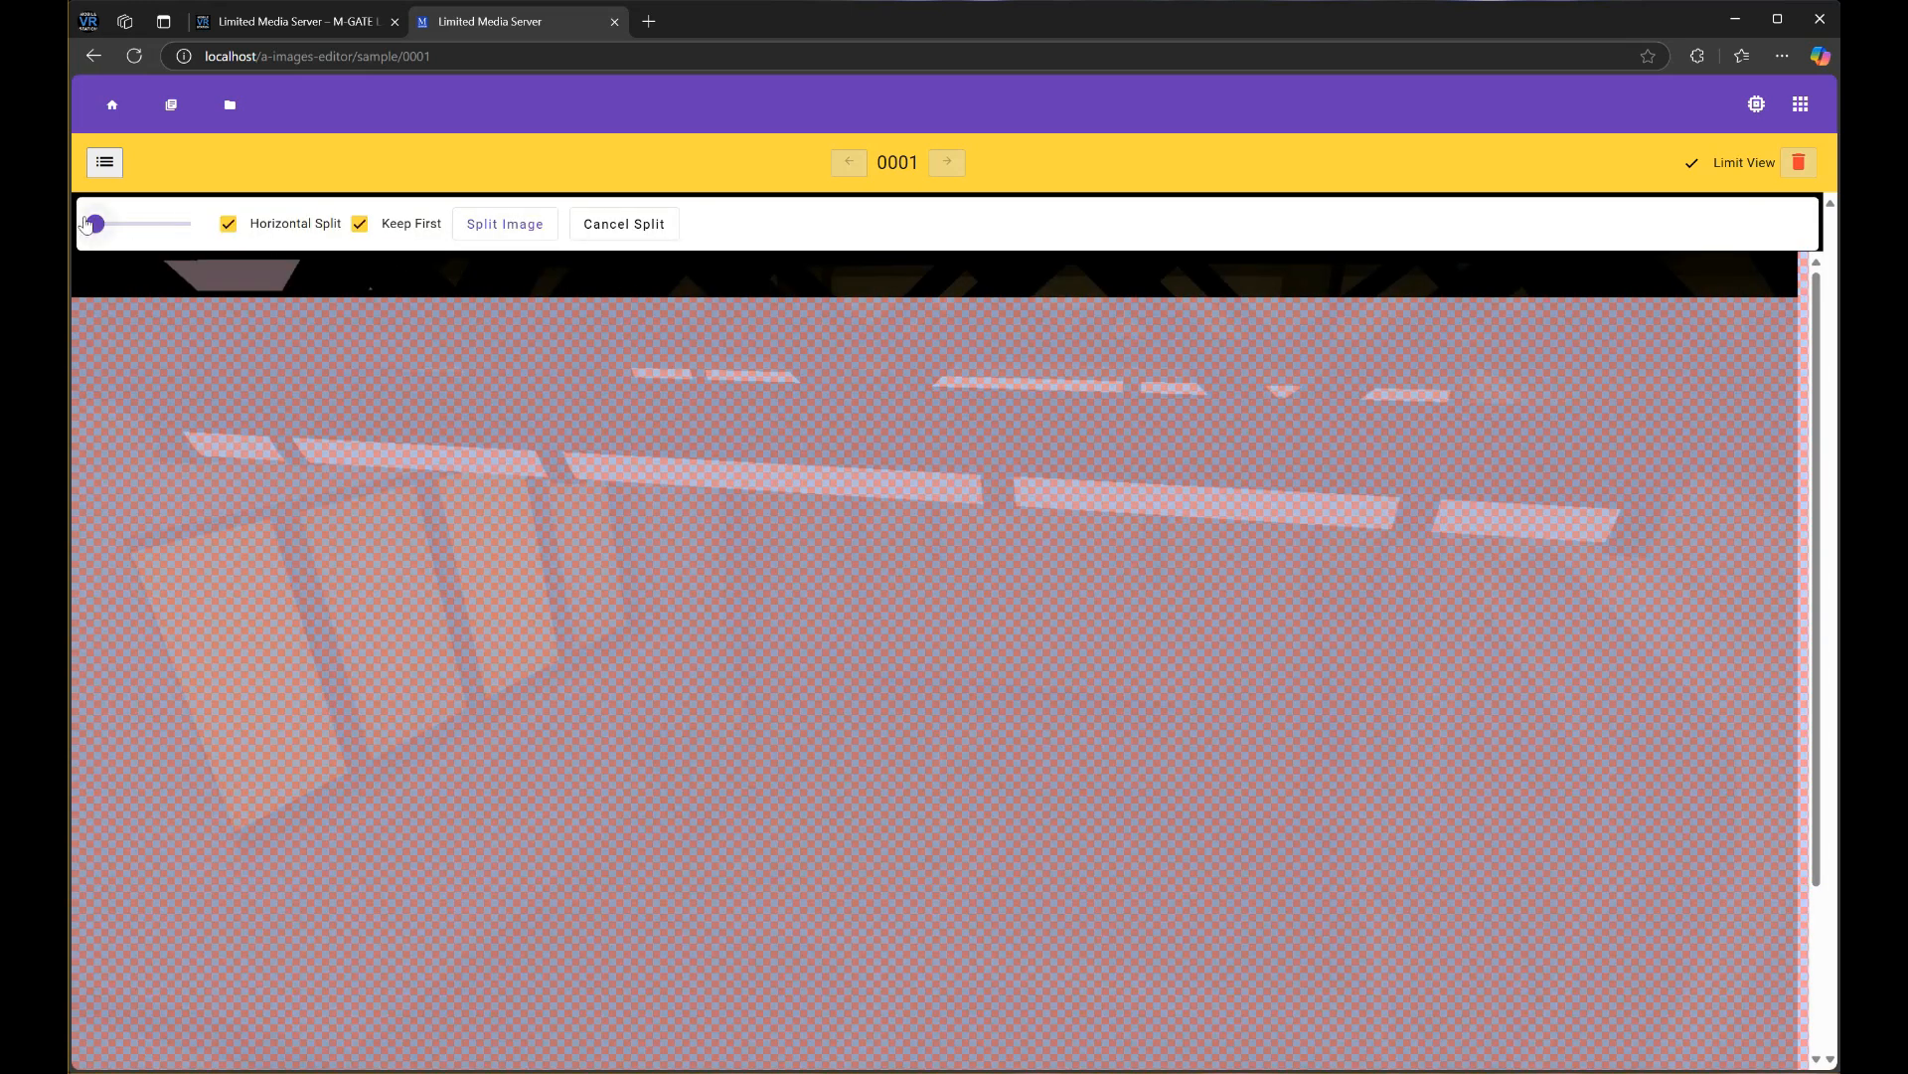
left_click_drag(95, 225, 157, 231)
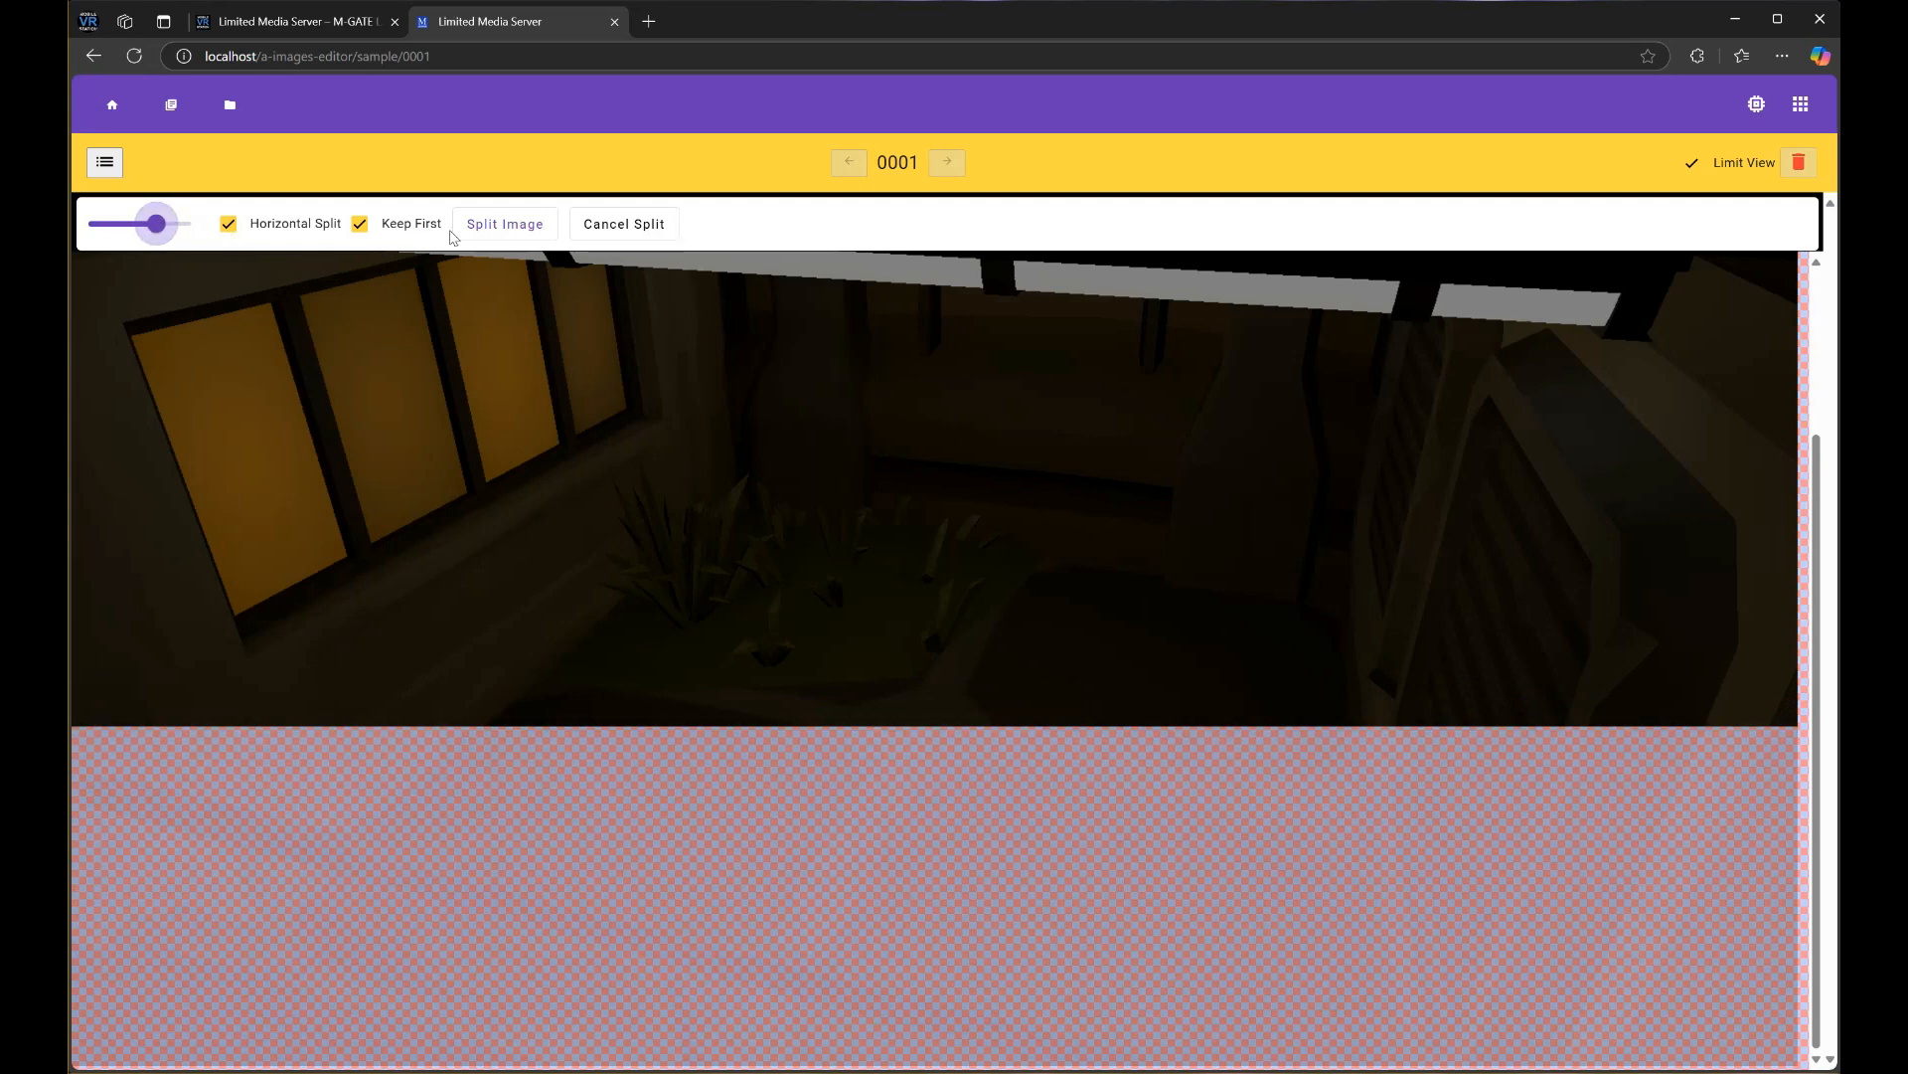
left_click(588, 228)
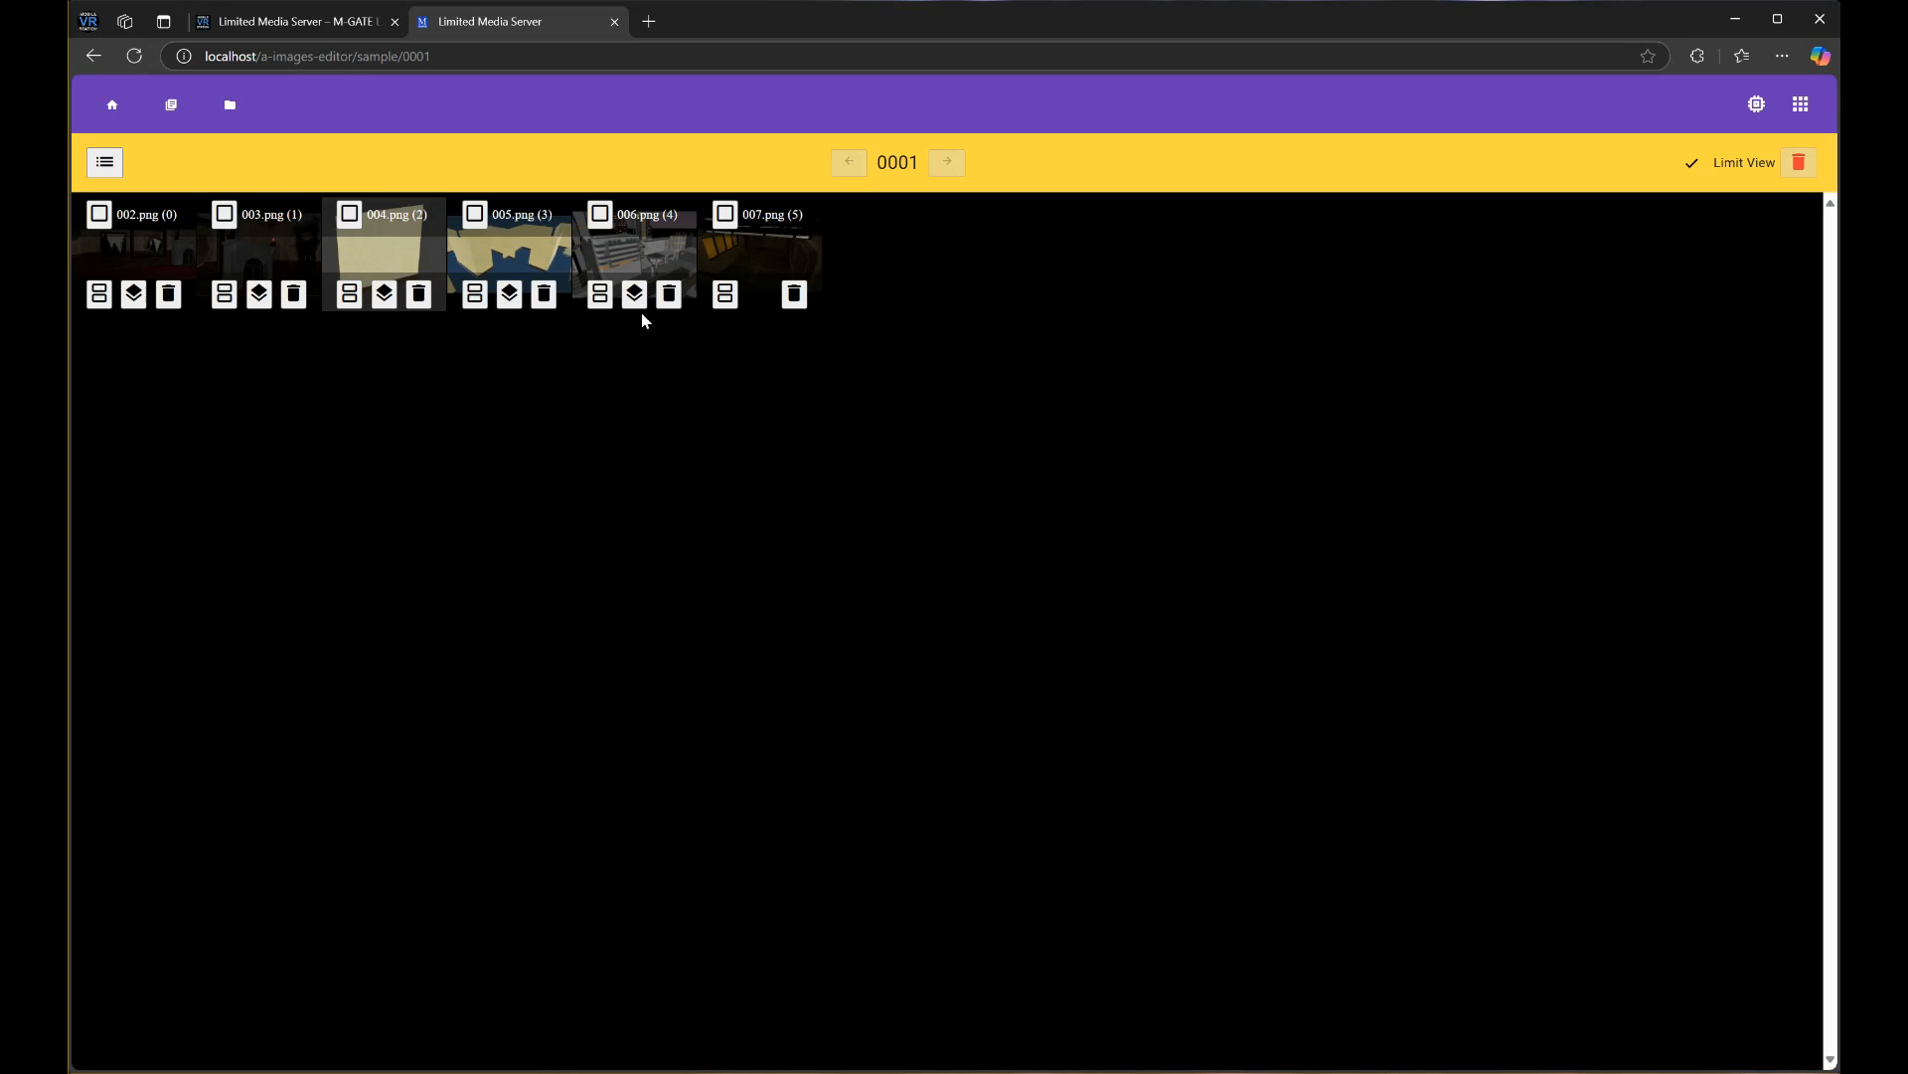
left_click(509, 294)
scroll(751, 396, "down", 5)
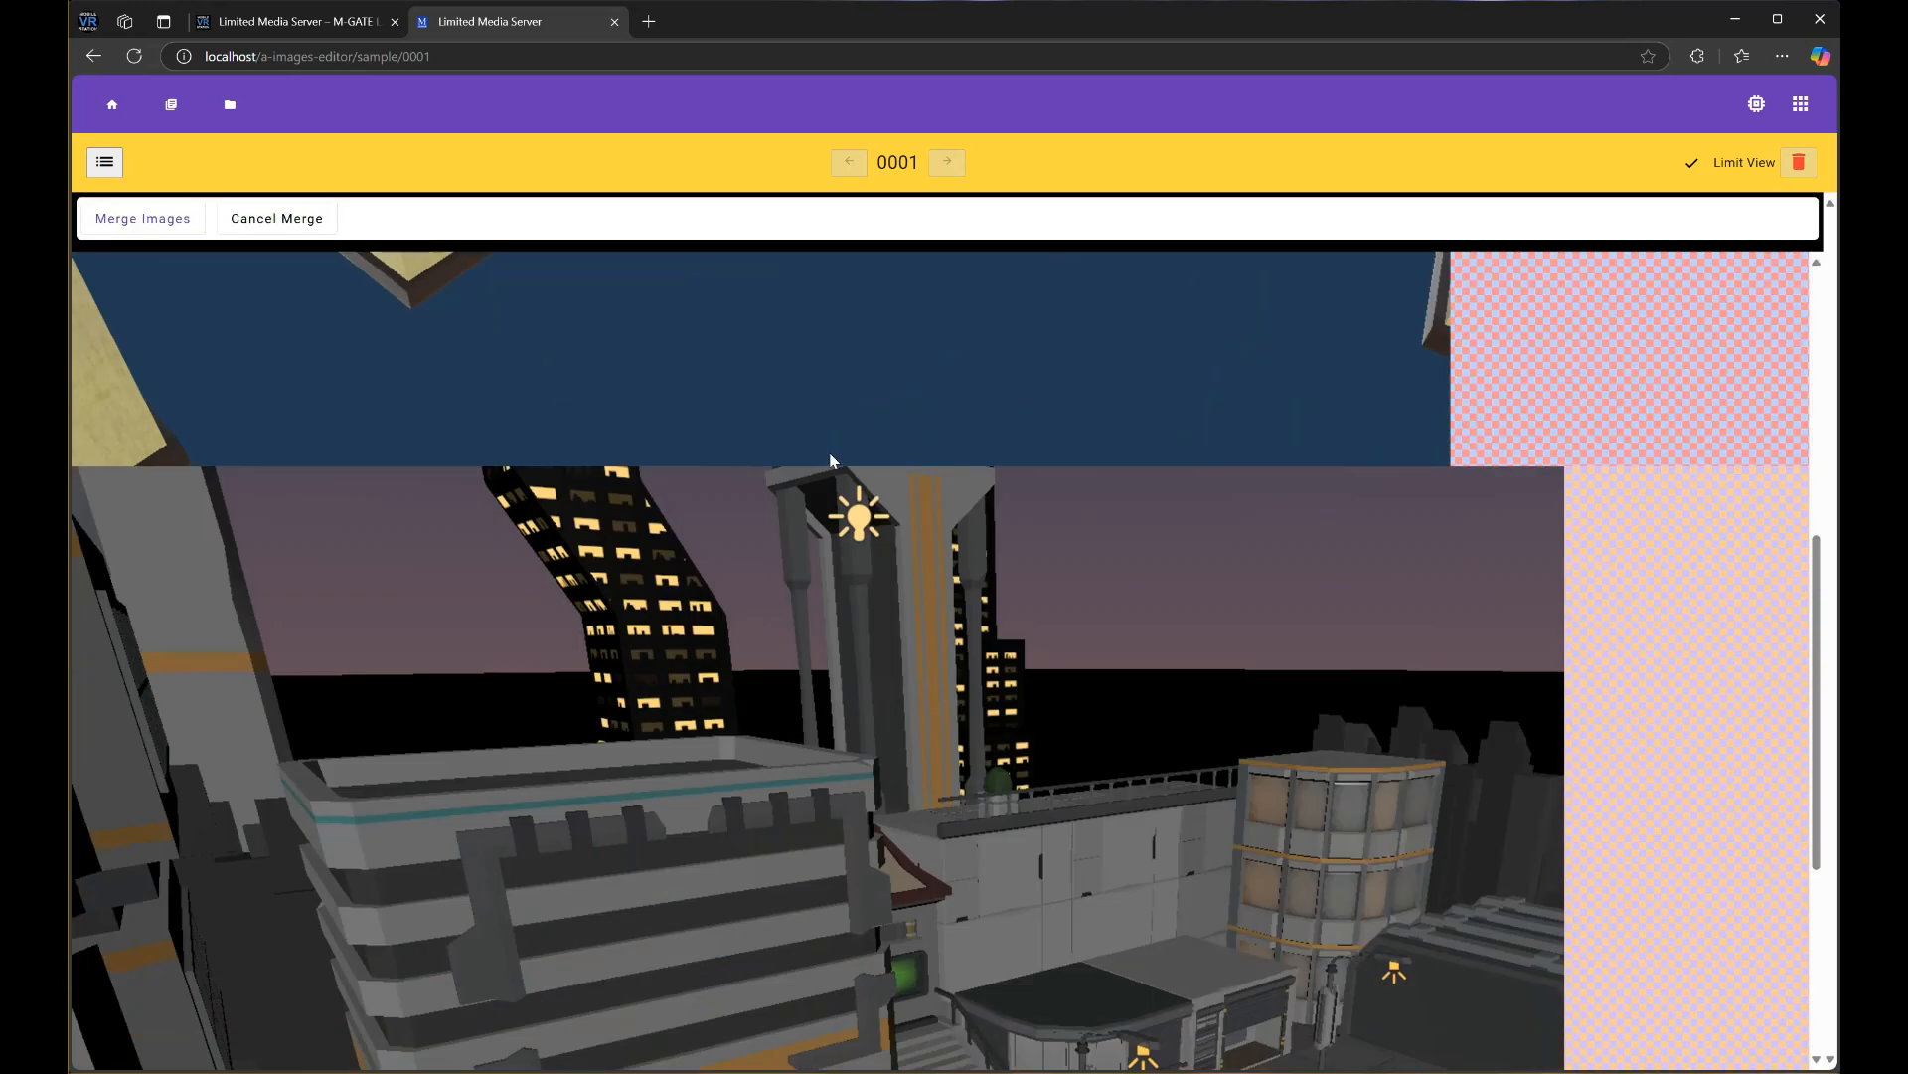
scroll(831, 460, "up", 5)
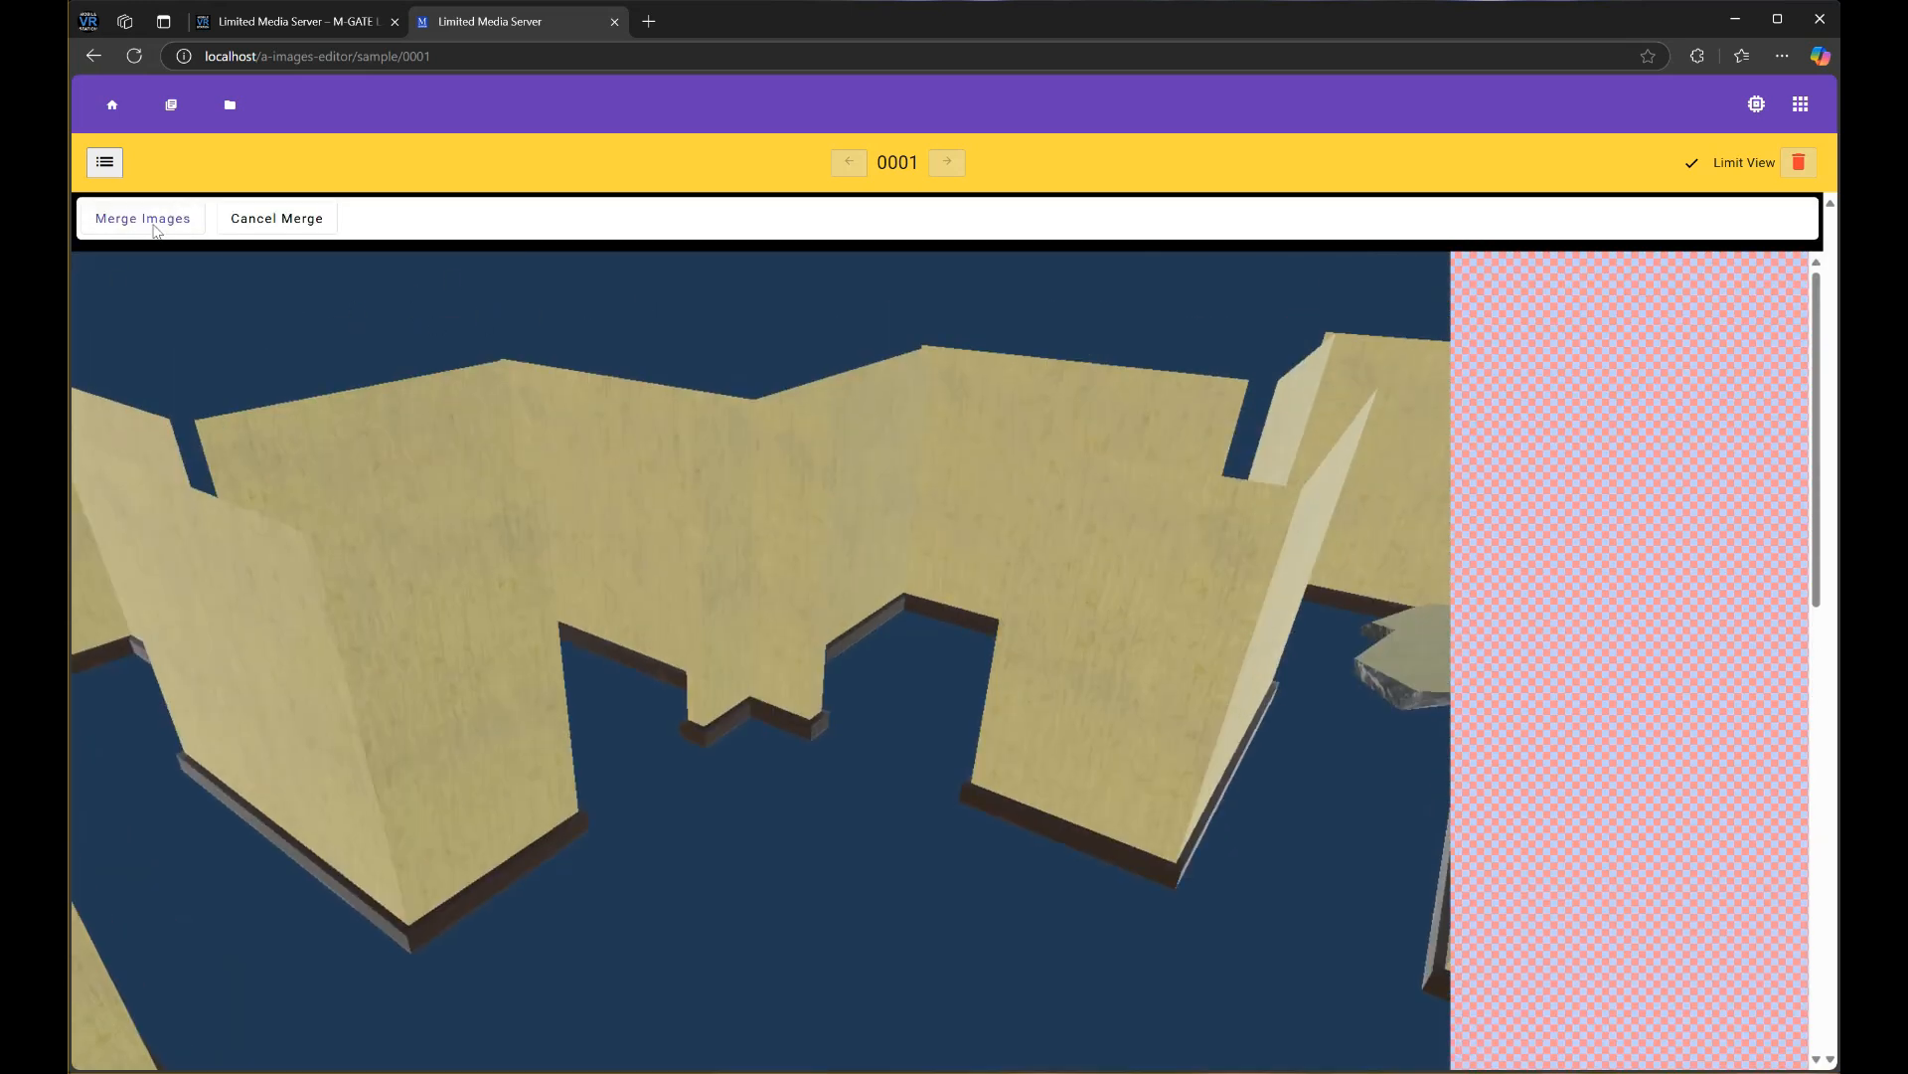
left_click(104, 162)
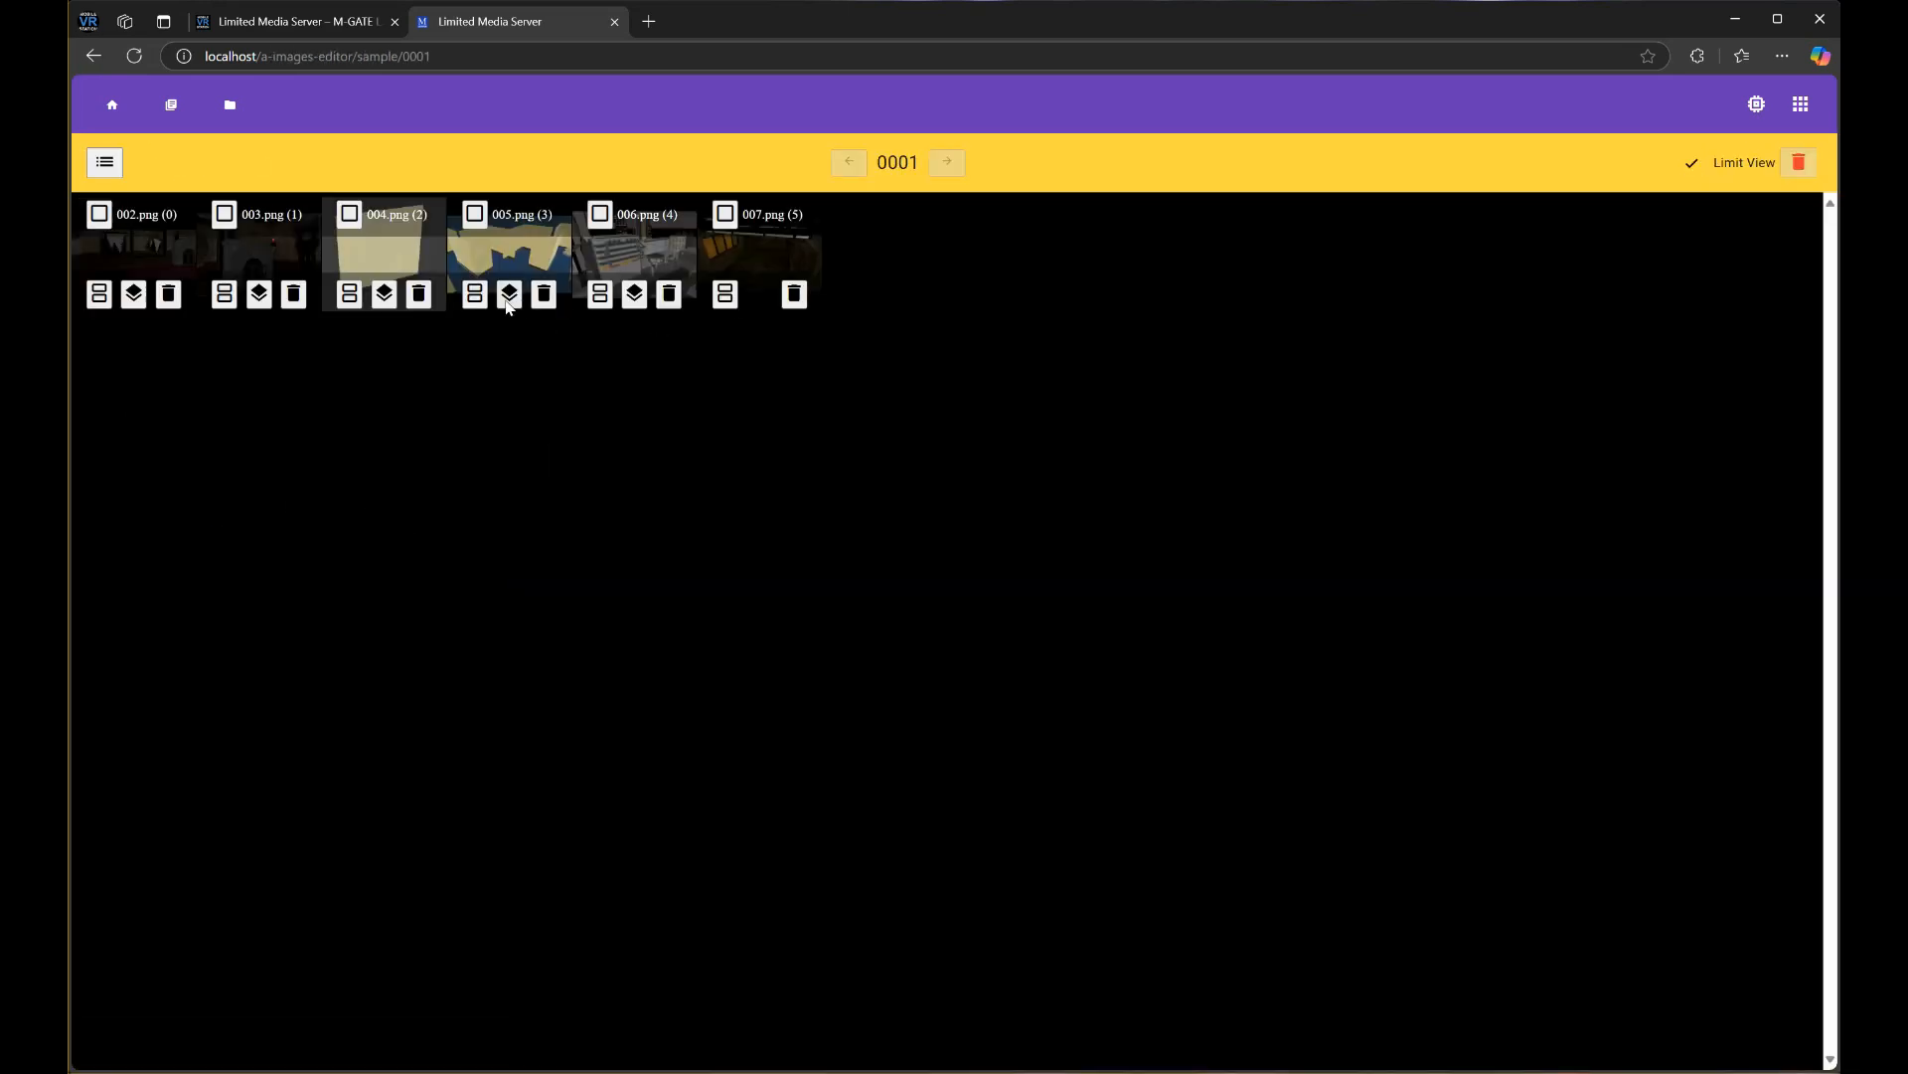
left_click(509, 295)
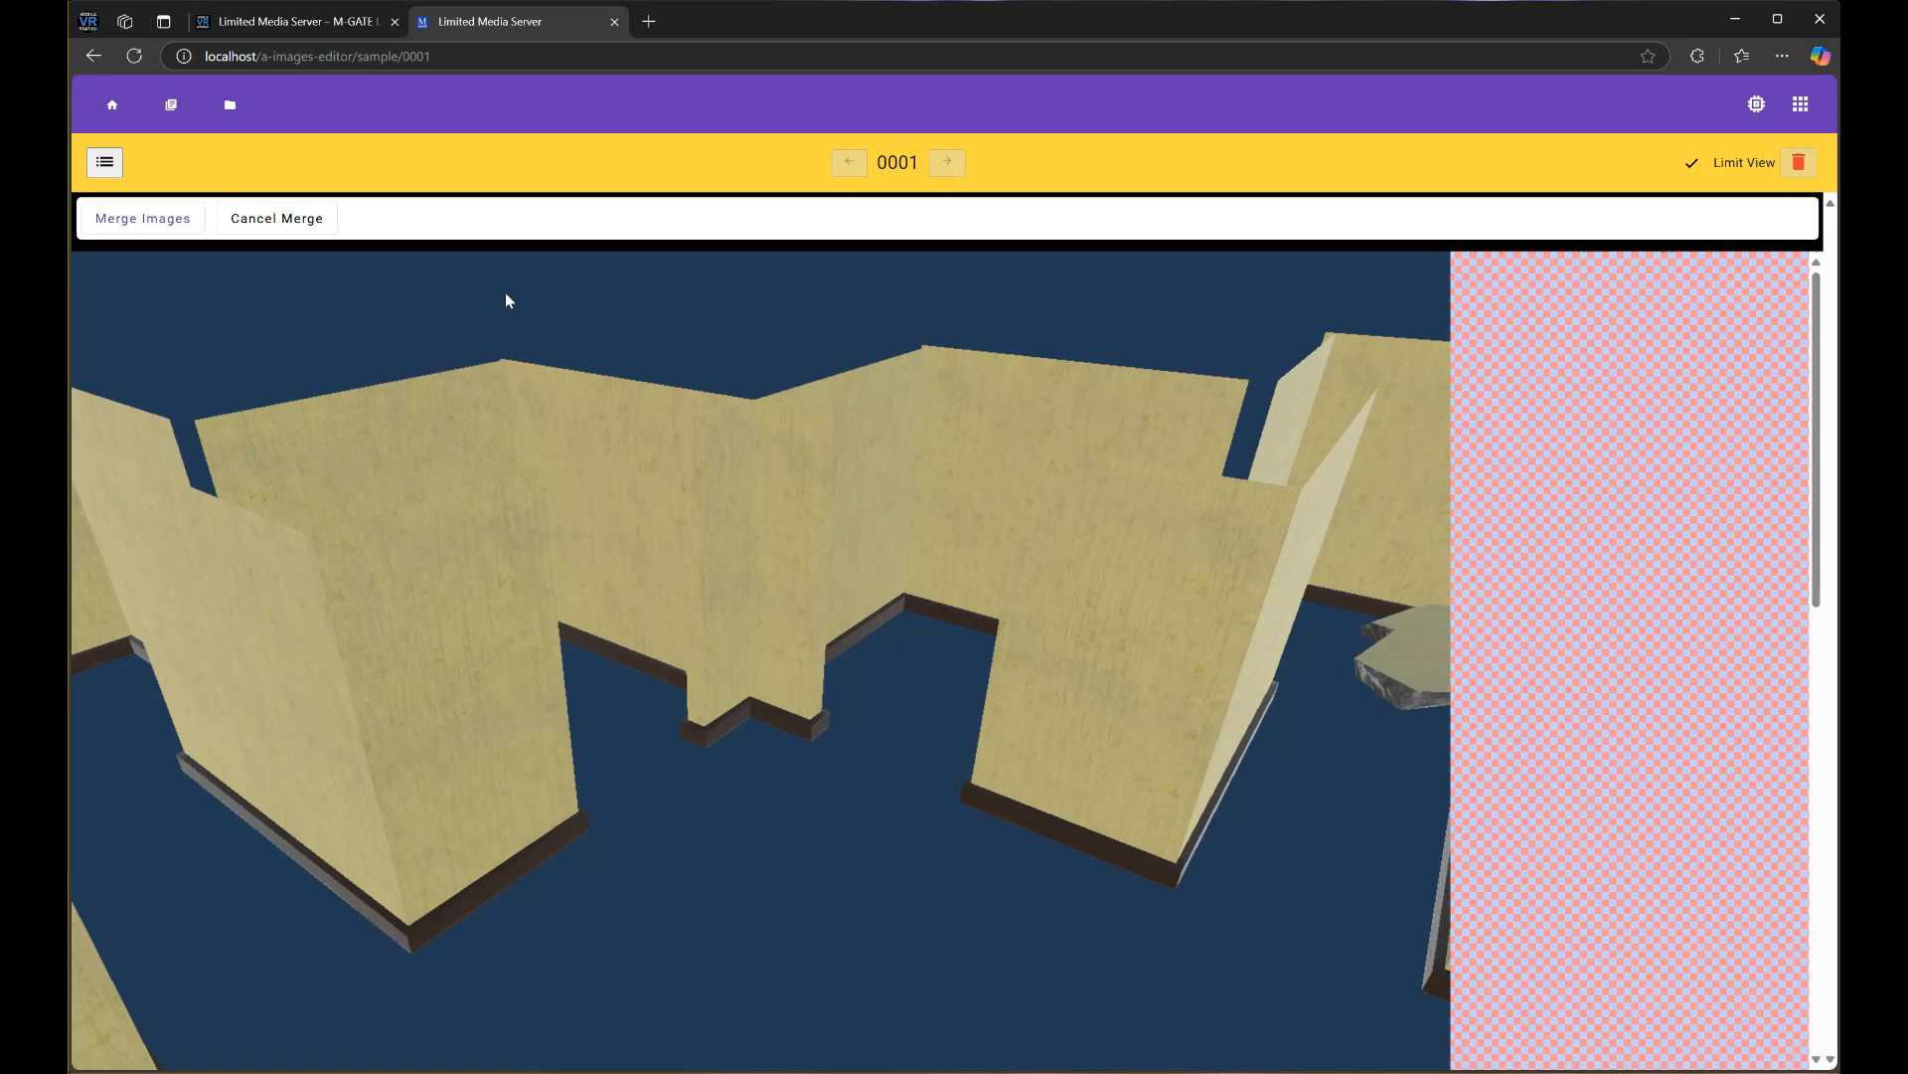
scroll(418, 388, "down", 3)
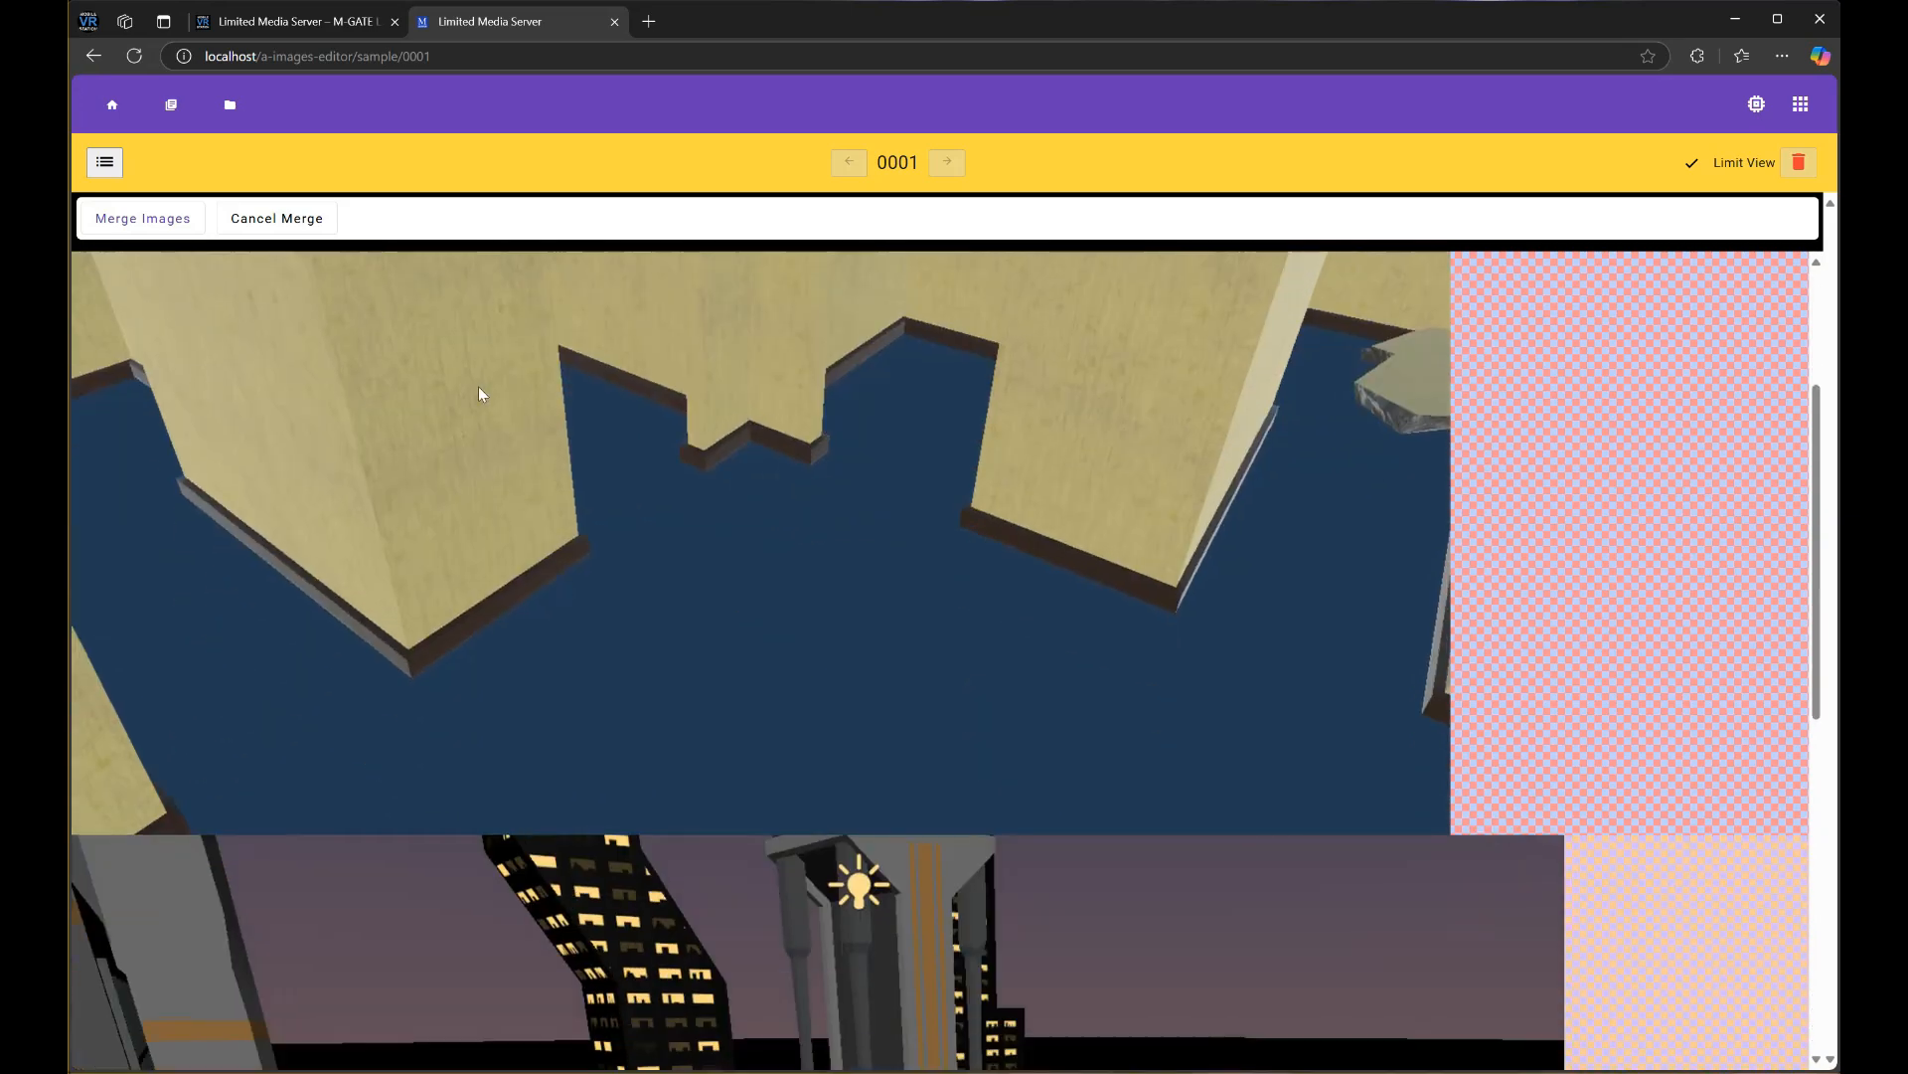
scroll(509, 391, "down", 4)
scroll(626, 408, "up", 4)
scroll(626, 413, "up", 3)
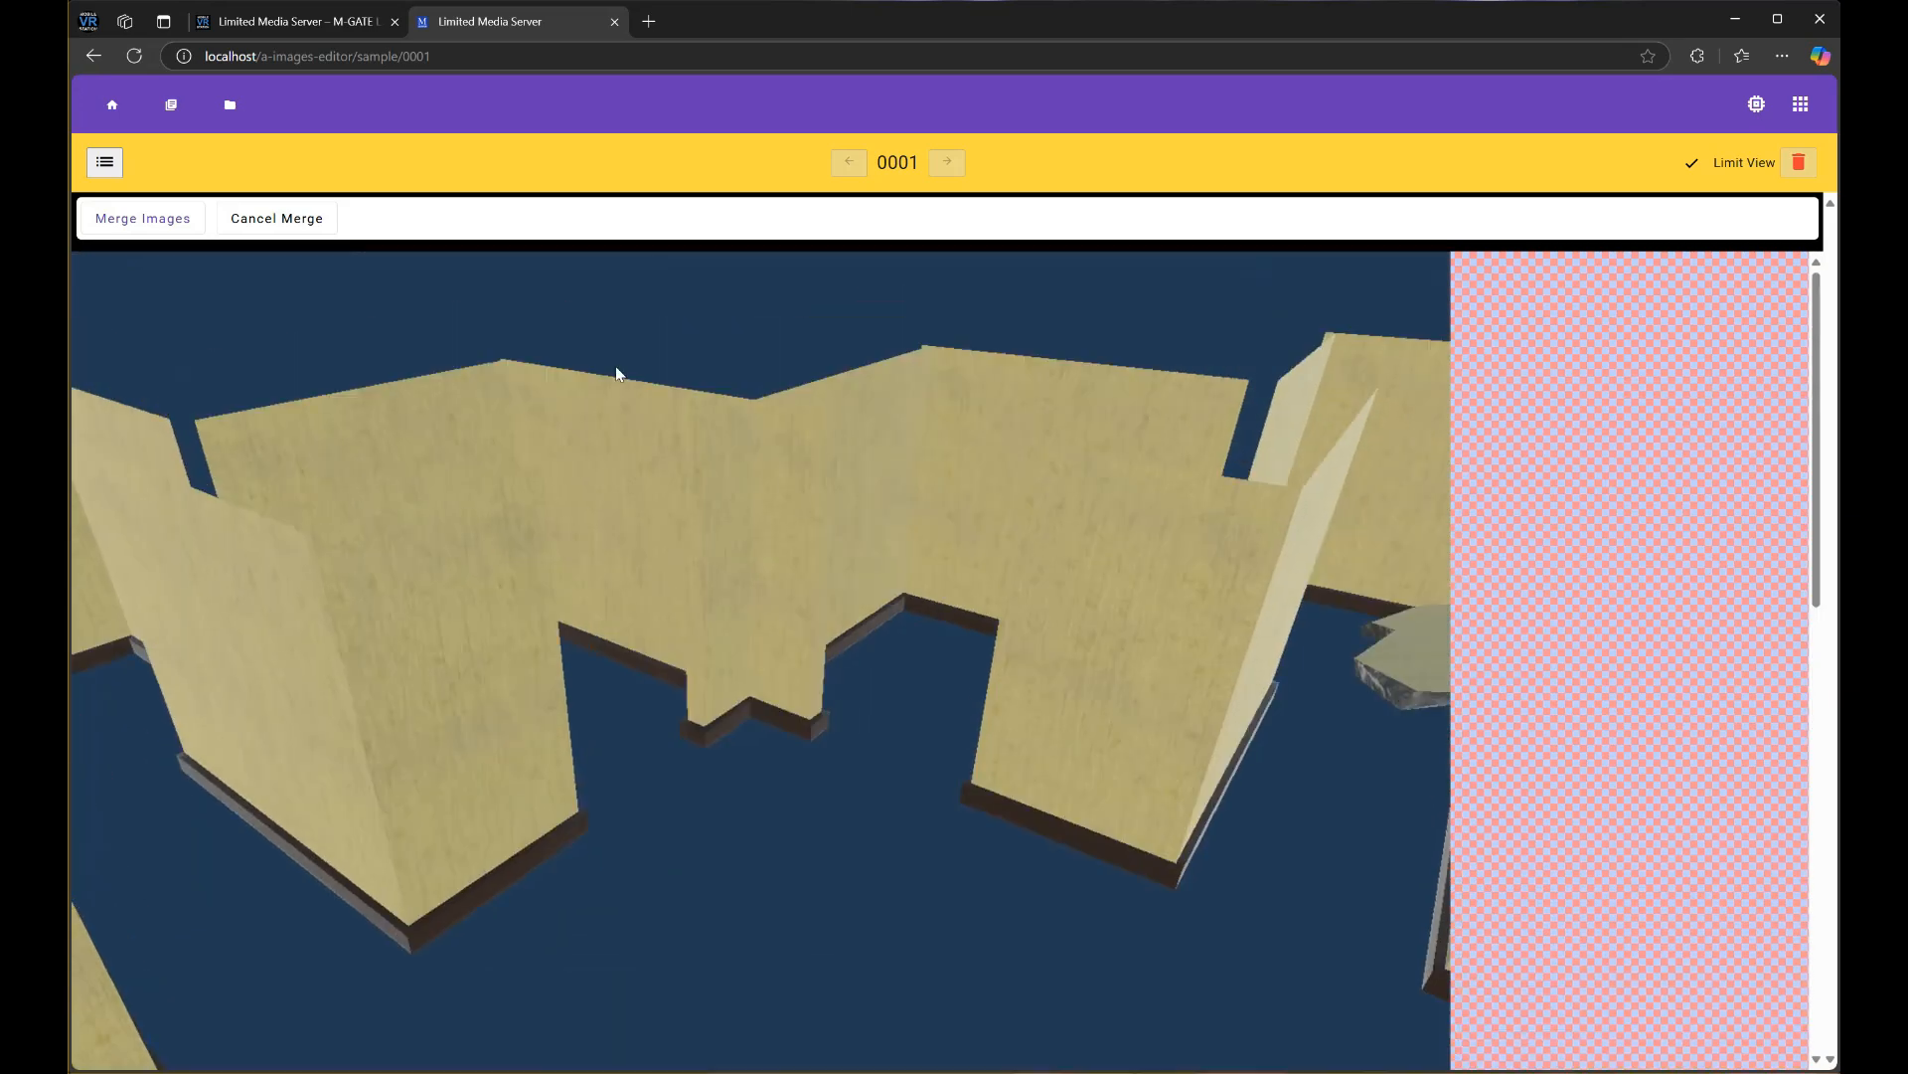
scroll(928, 545, "down", 6)
scroll(775, 348, "up", 3)
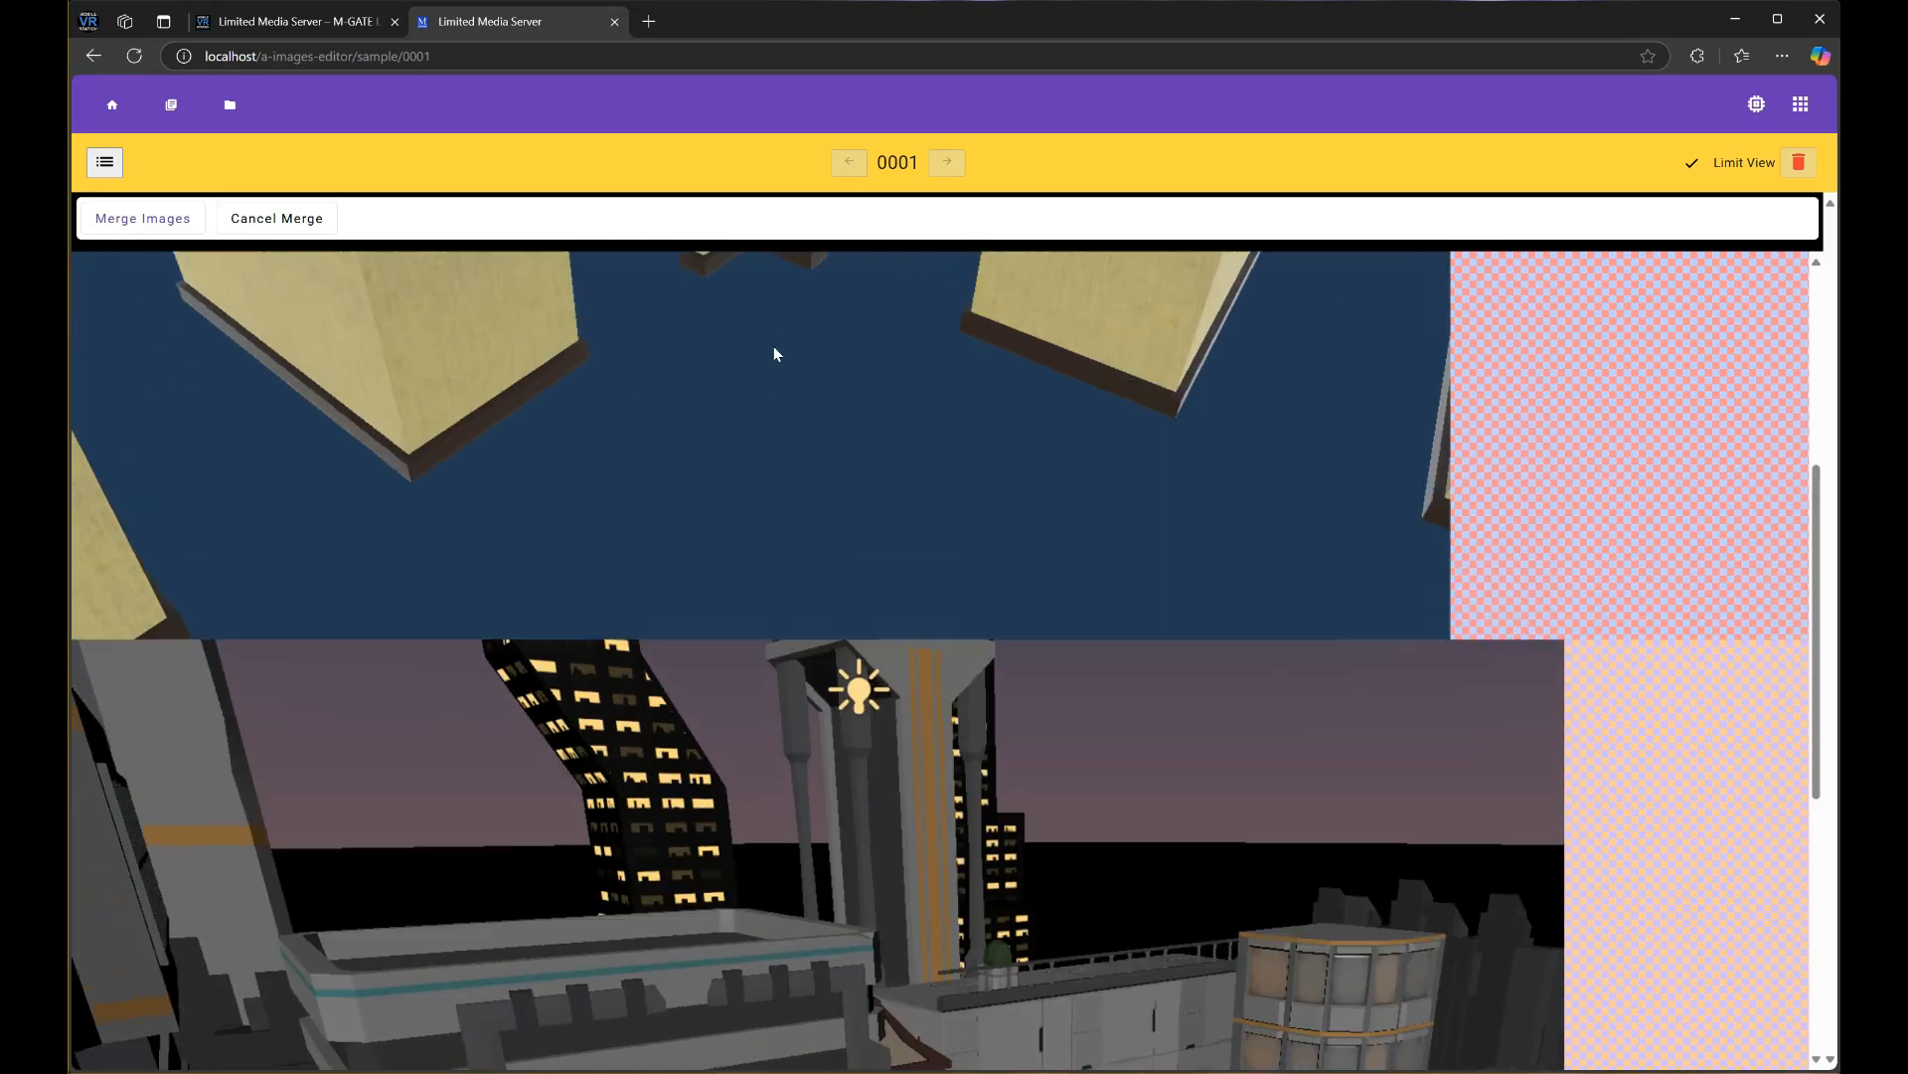
scroll(773, 465, "down", 4)
scroll(775, 469, "up", 5)
scroll(741, 491, "down", 2)
scroll(845, 482, "up", 2)
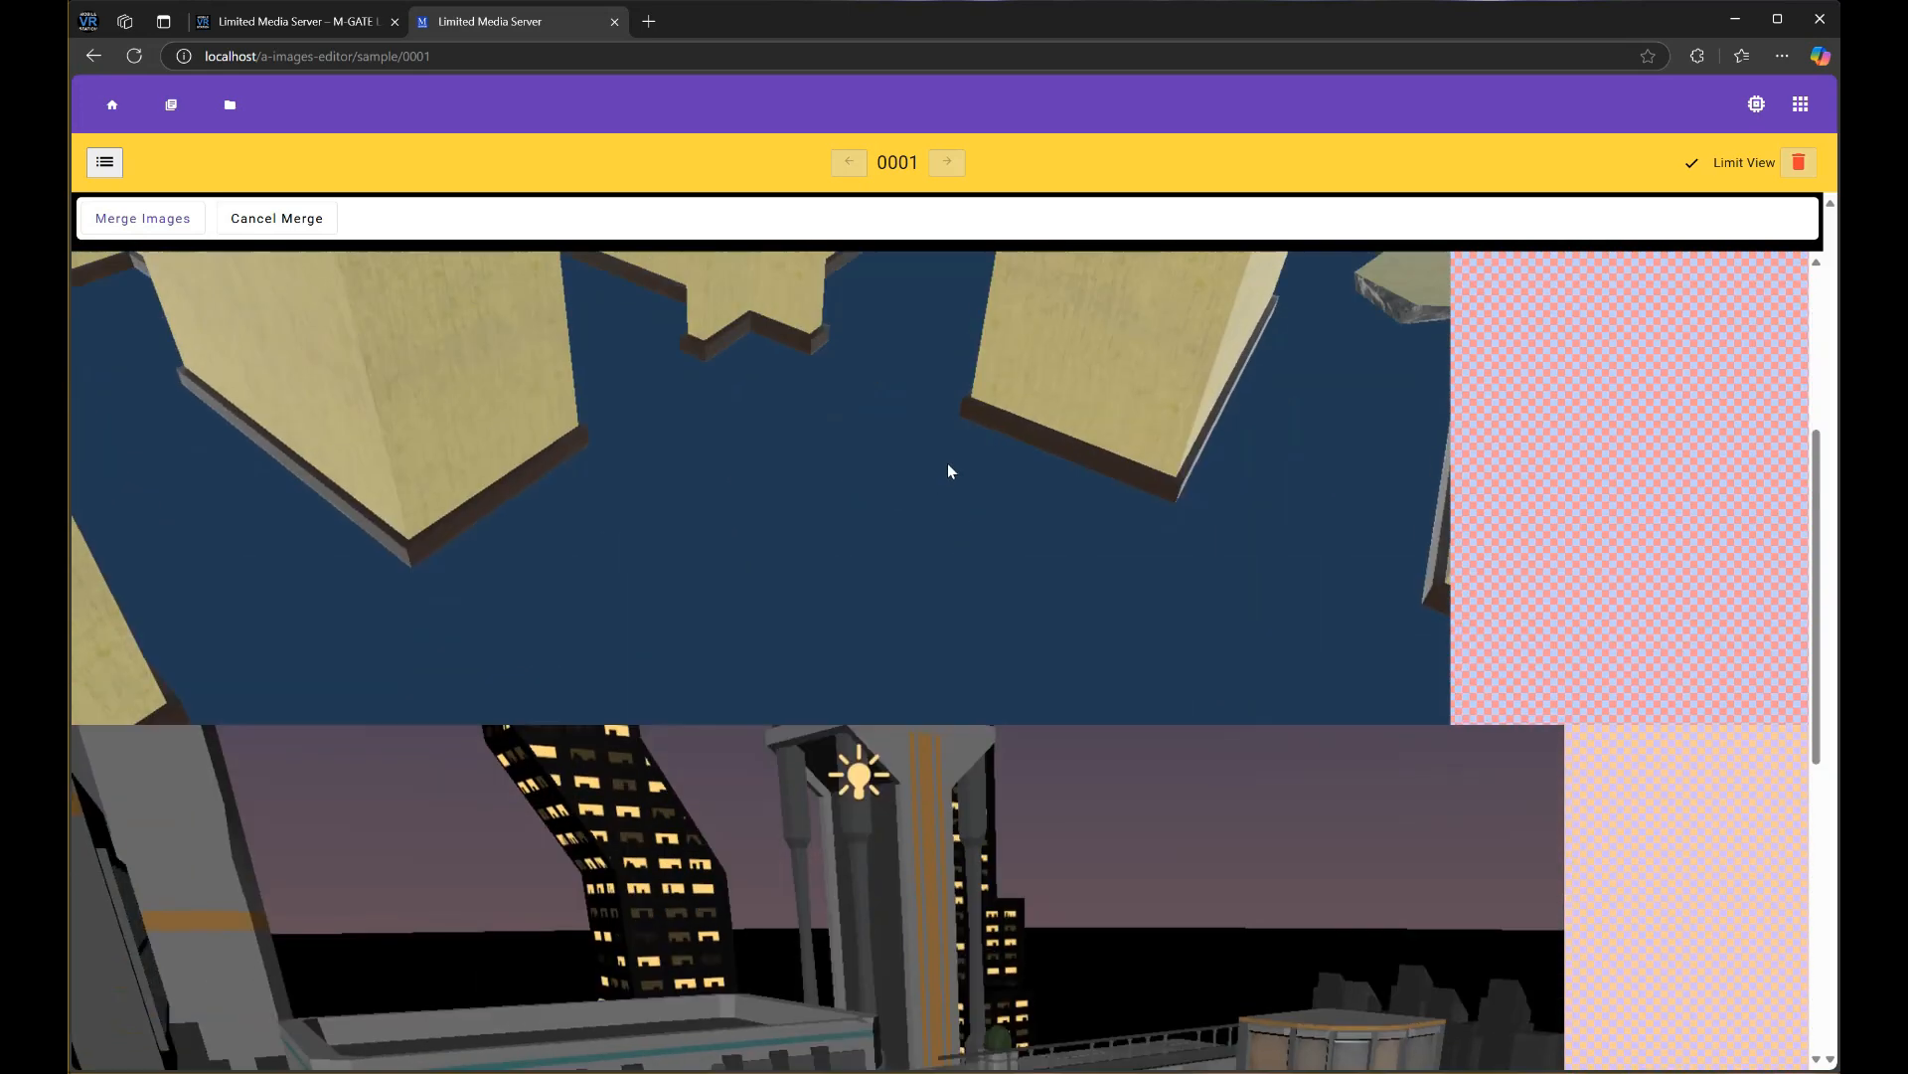
scroll(994, 482, "down", 6)
scroll(579, 427, "up", 4)
scroll(994, 443, "up", 5)
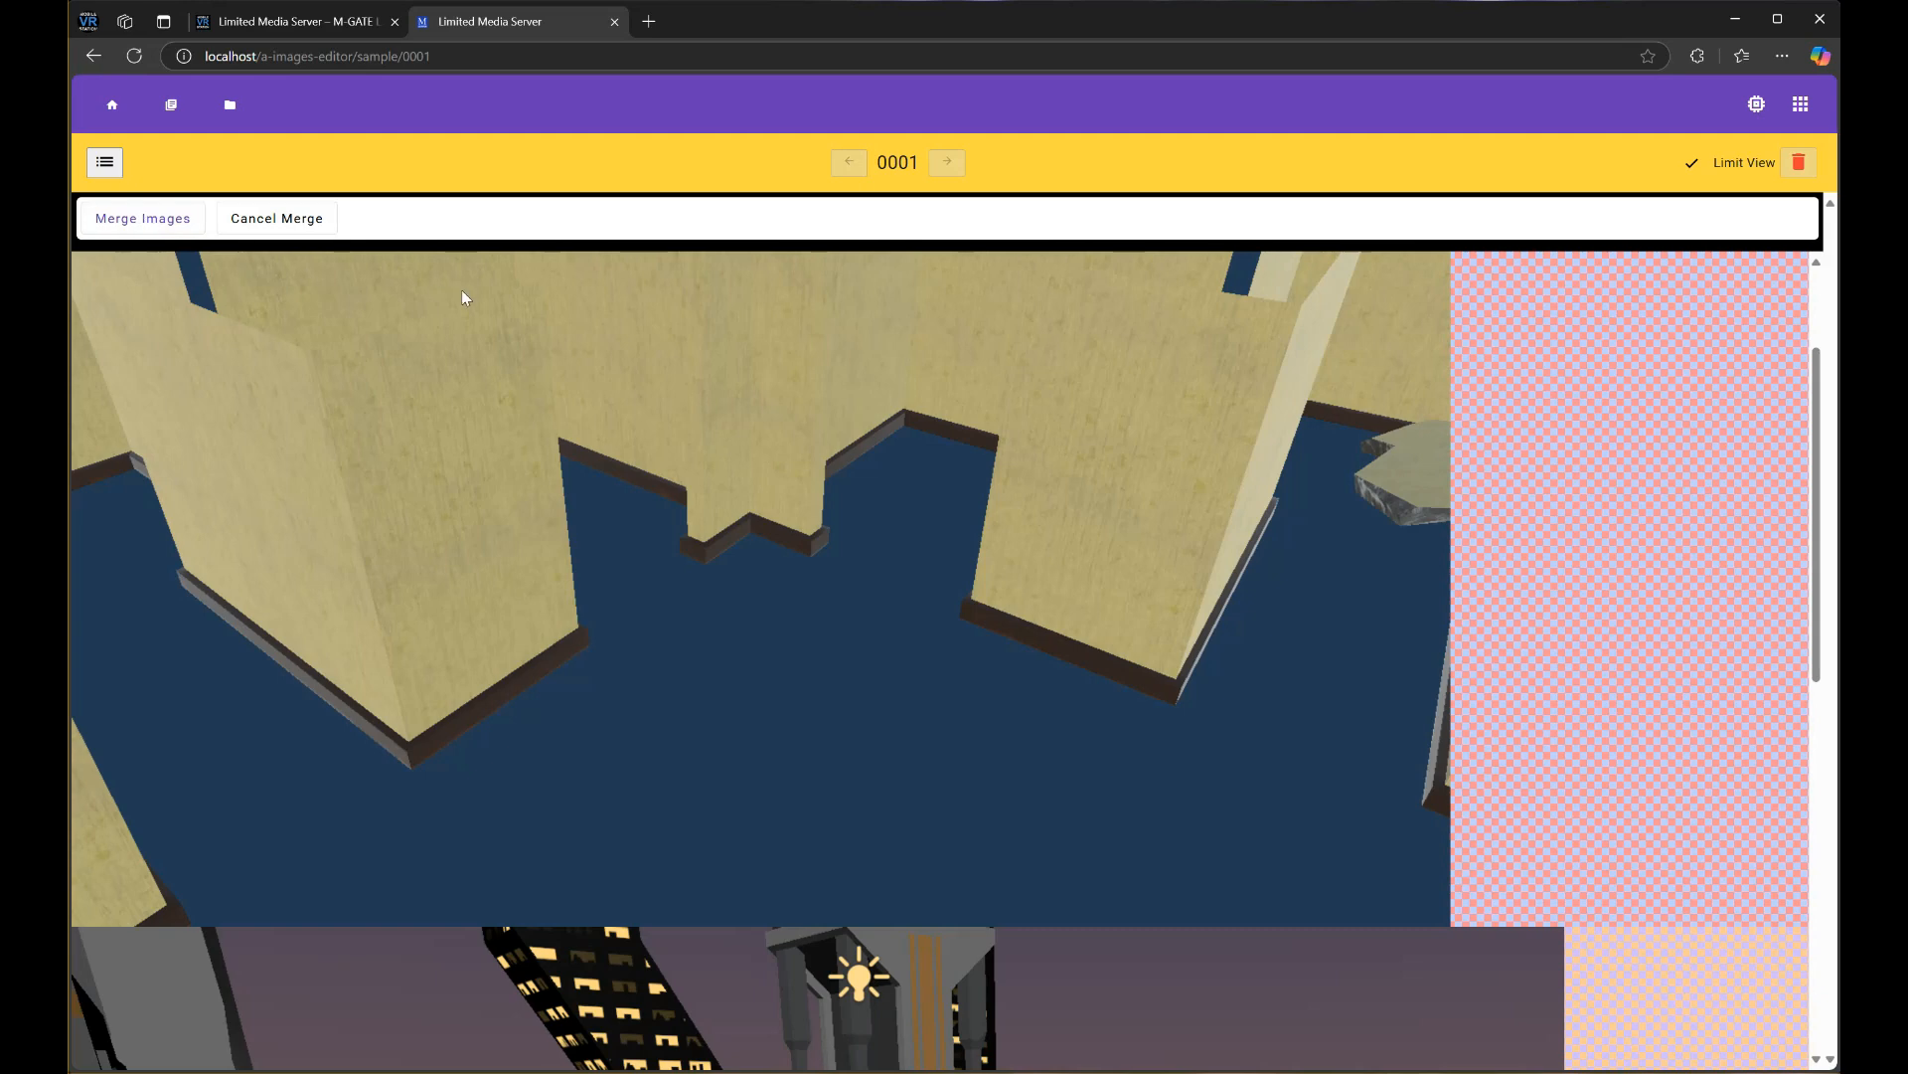
left_click(309, 220)
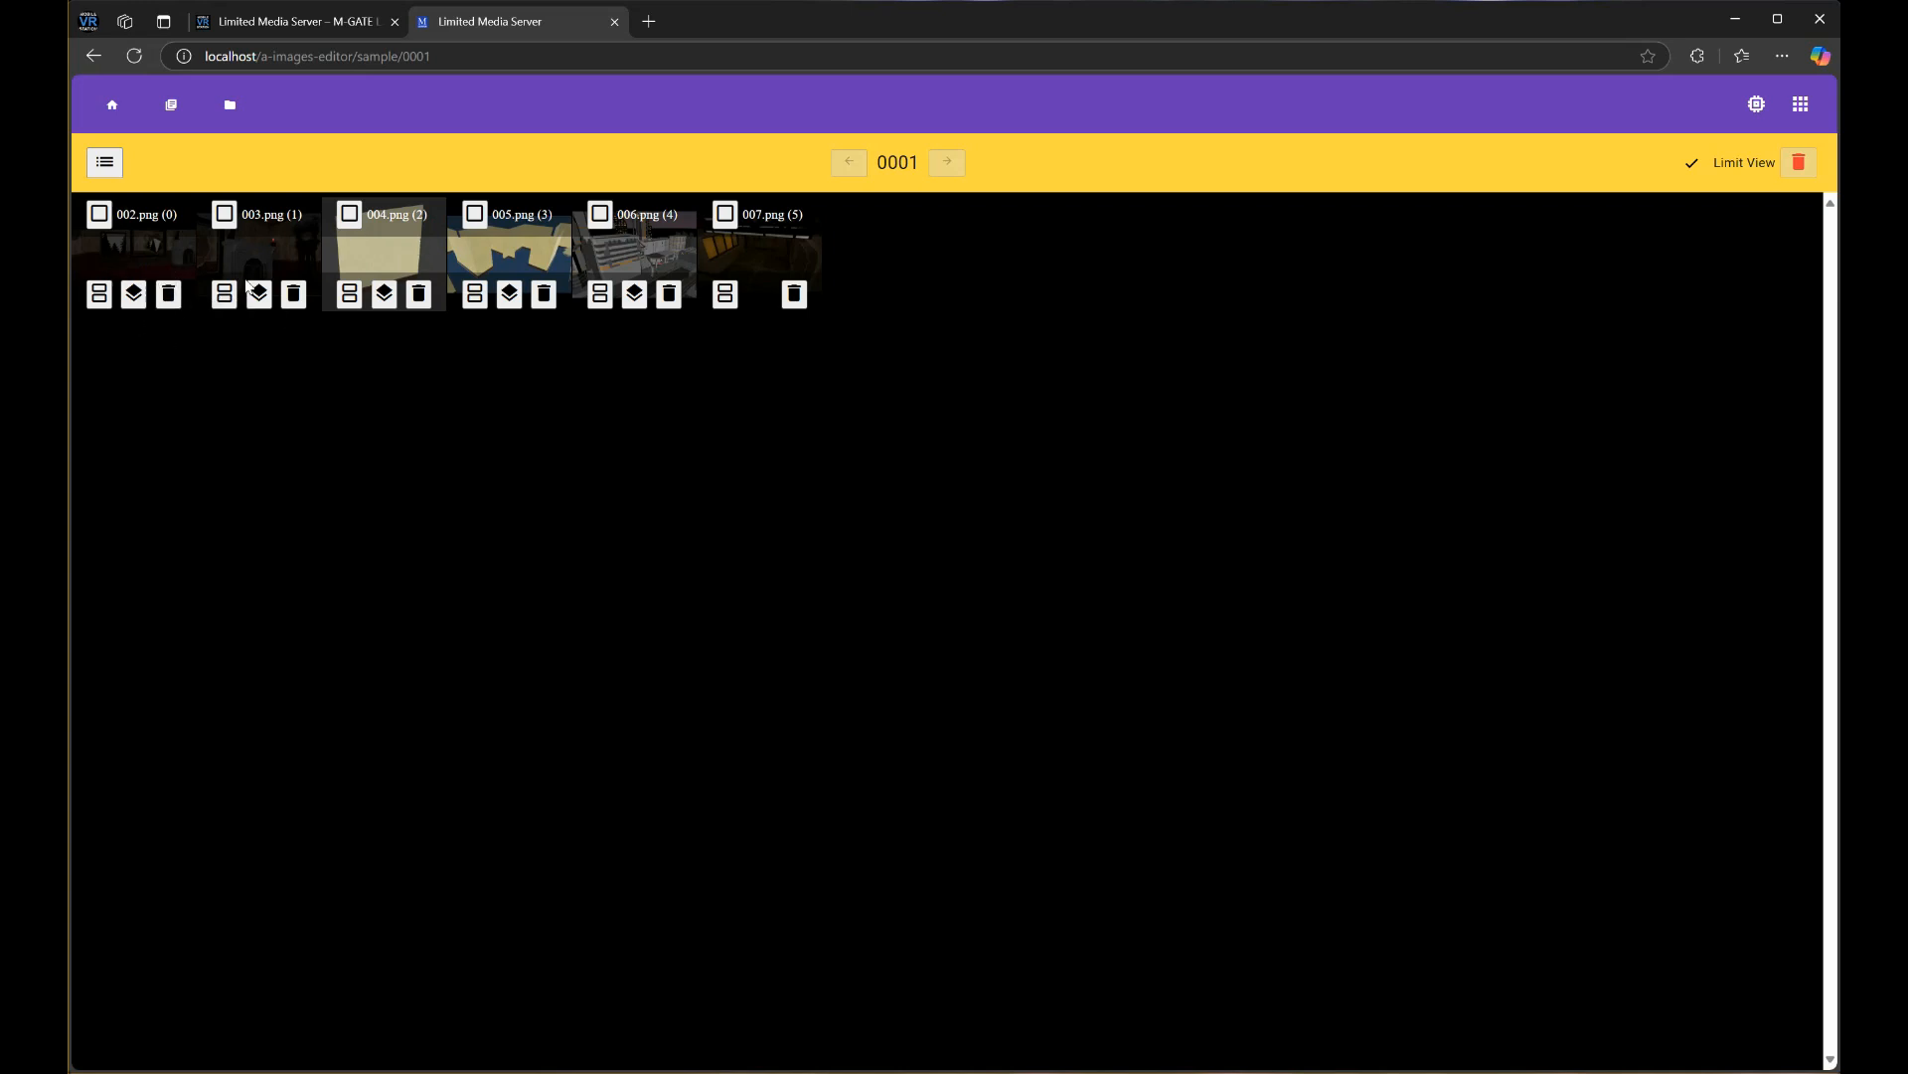
Leave chapter 0001's image editor for the book's Chapters/Bookmarks page
left_click(104, 162)
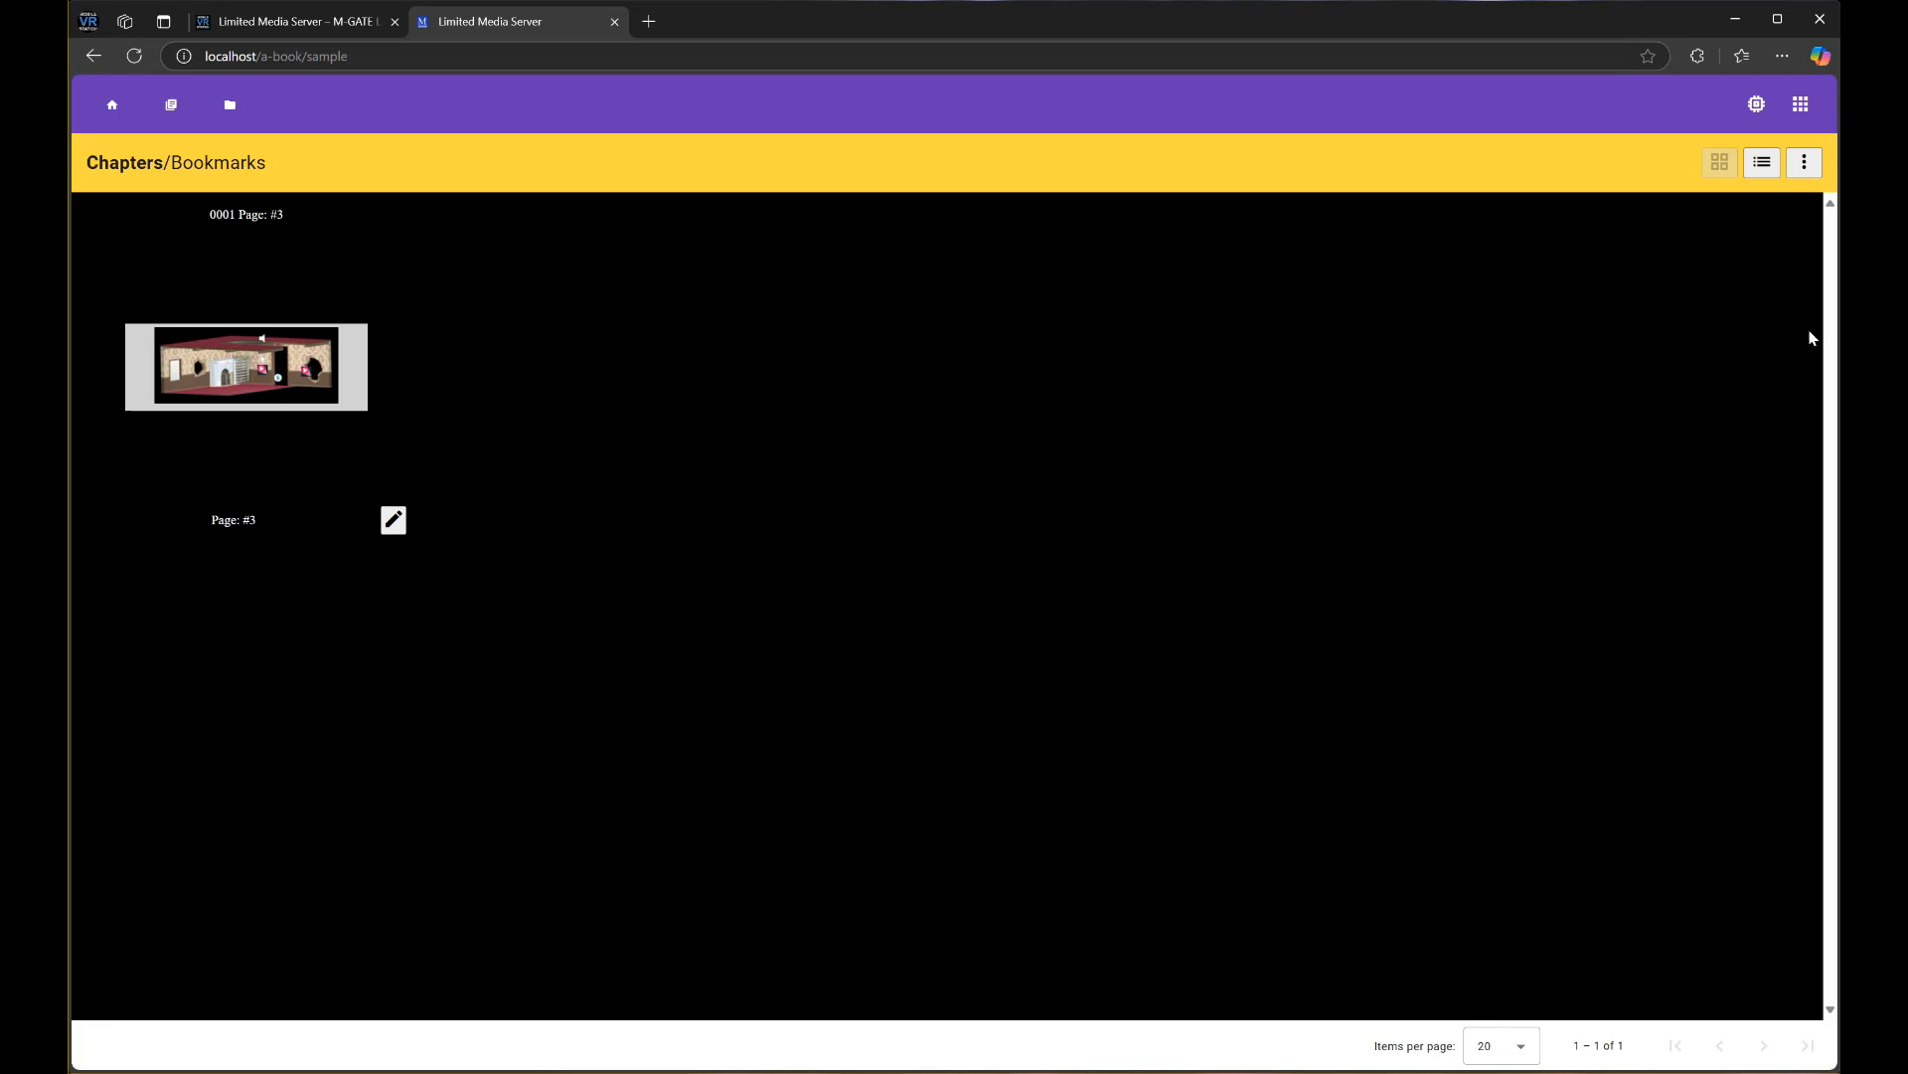
Run Update Cache on the sample book with Clean Previews set to Yes, then return to its chapters
left_click(1807, 163)
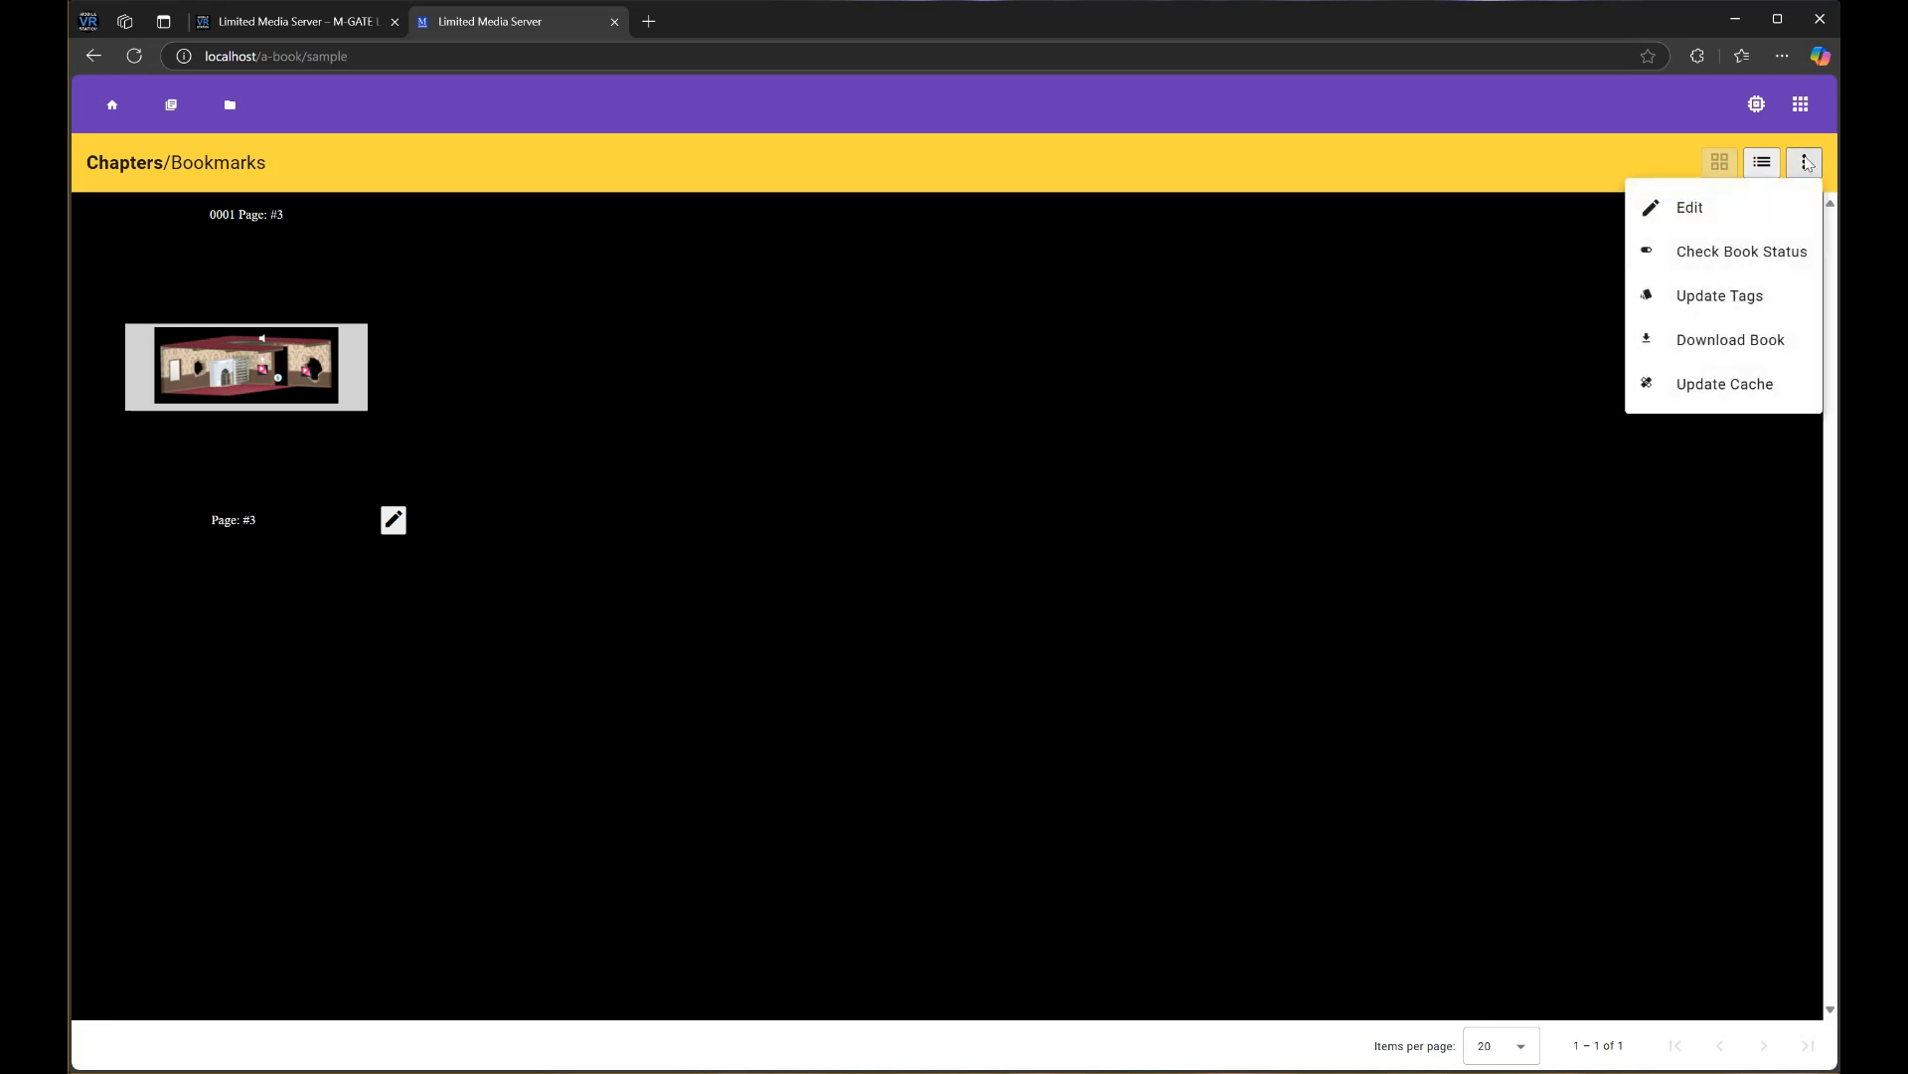
left_click(1695, 384)
left_click(767, 364)
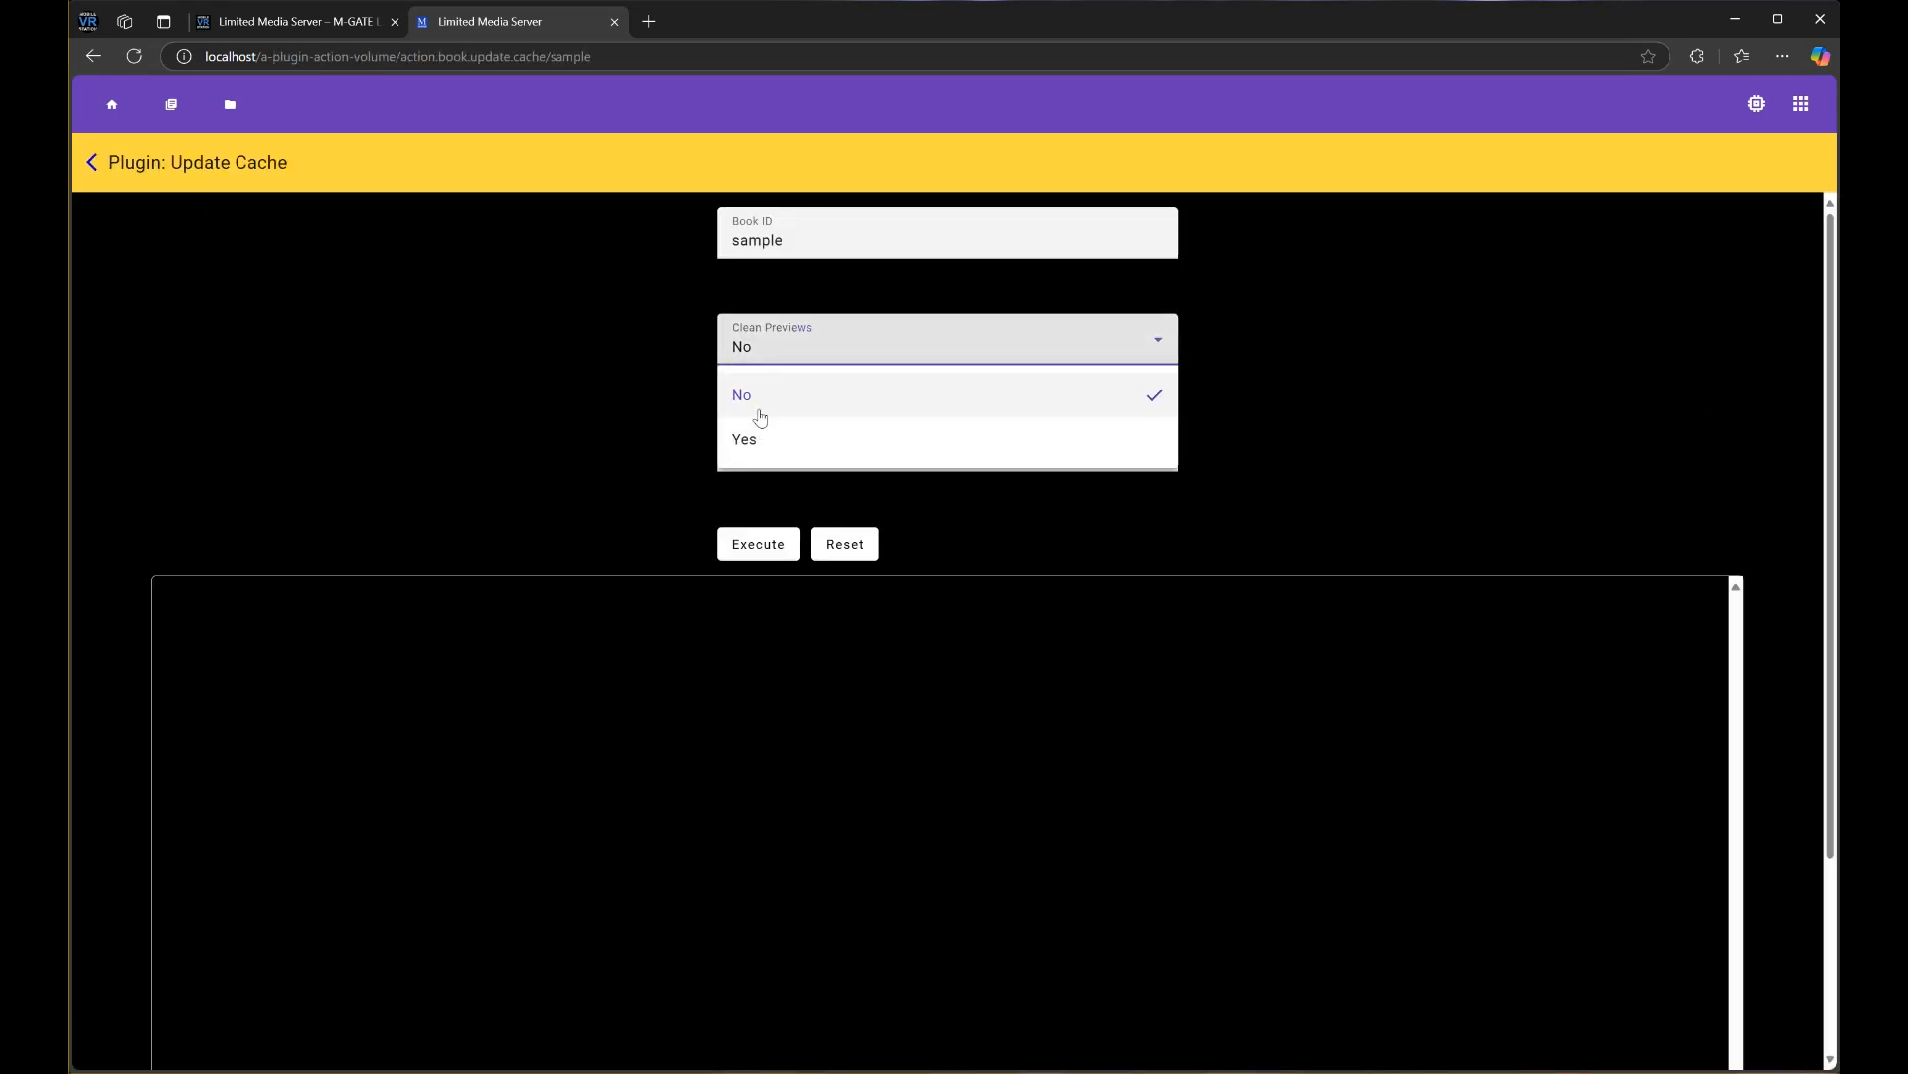
left_click(755, 433)
left_click(753, 544)
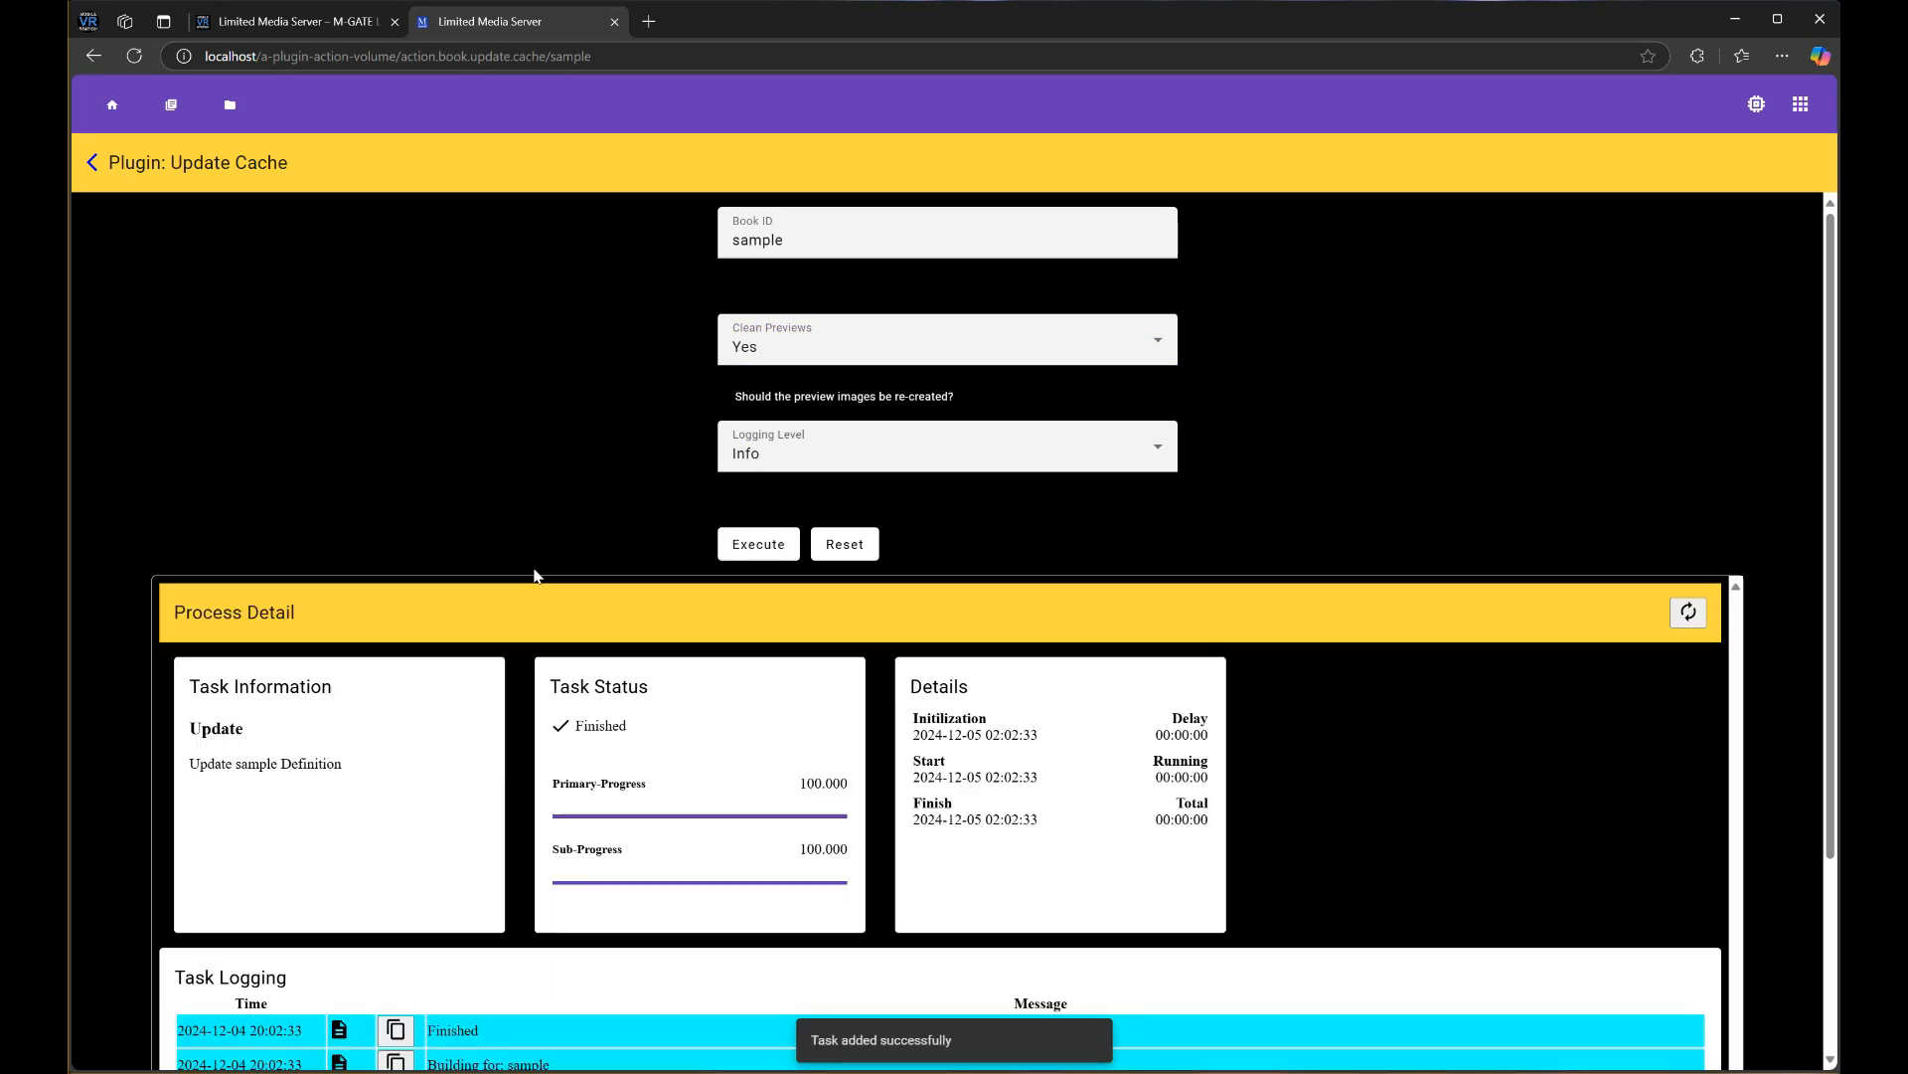
scroll(532, 570, "down", 3)
scroll(589, 568, "up", 3)
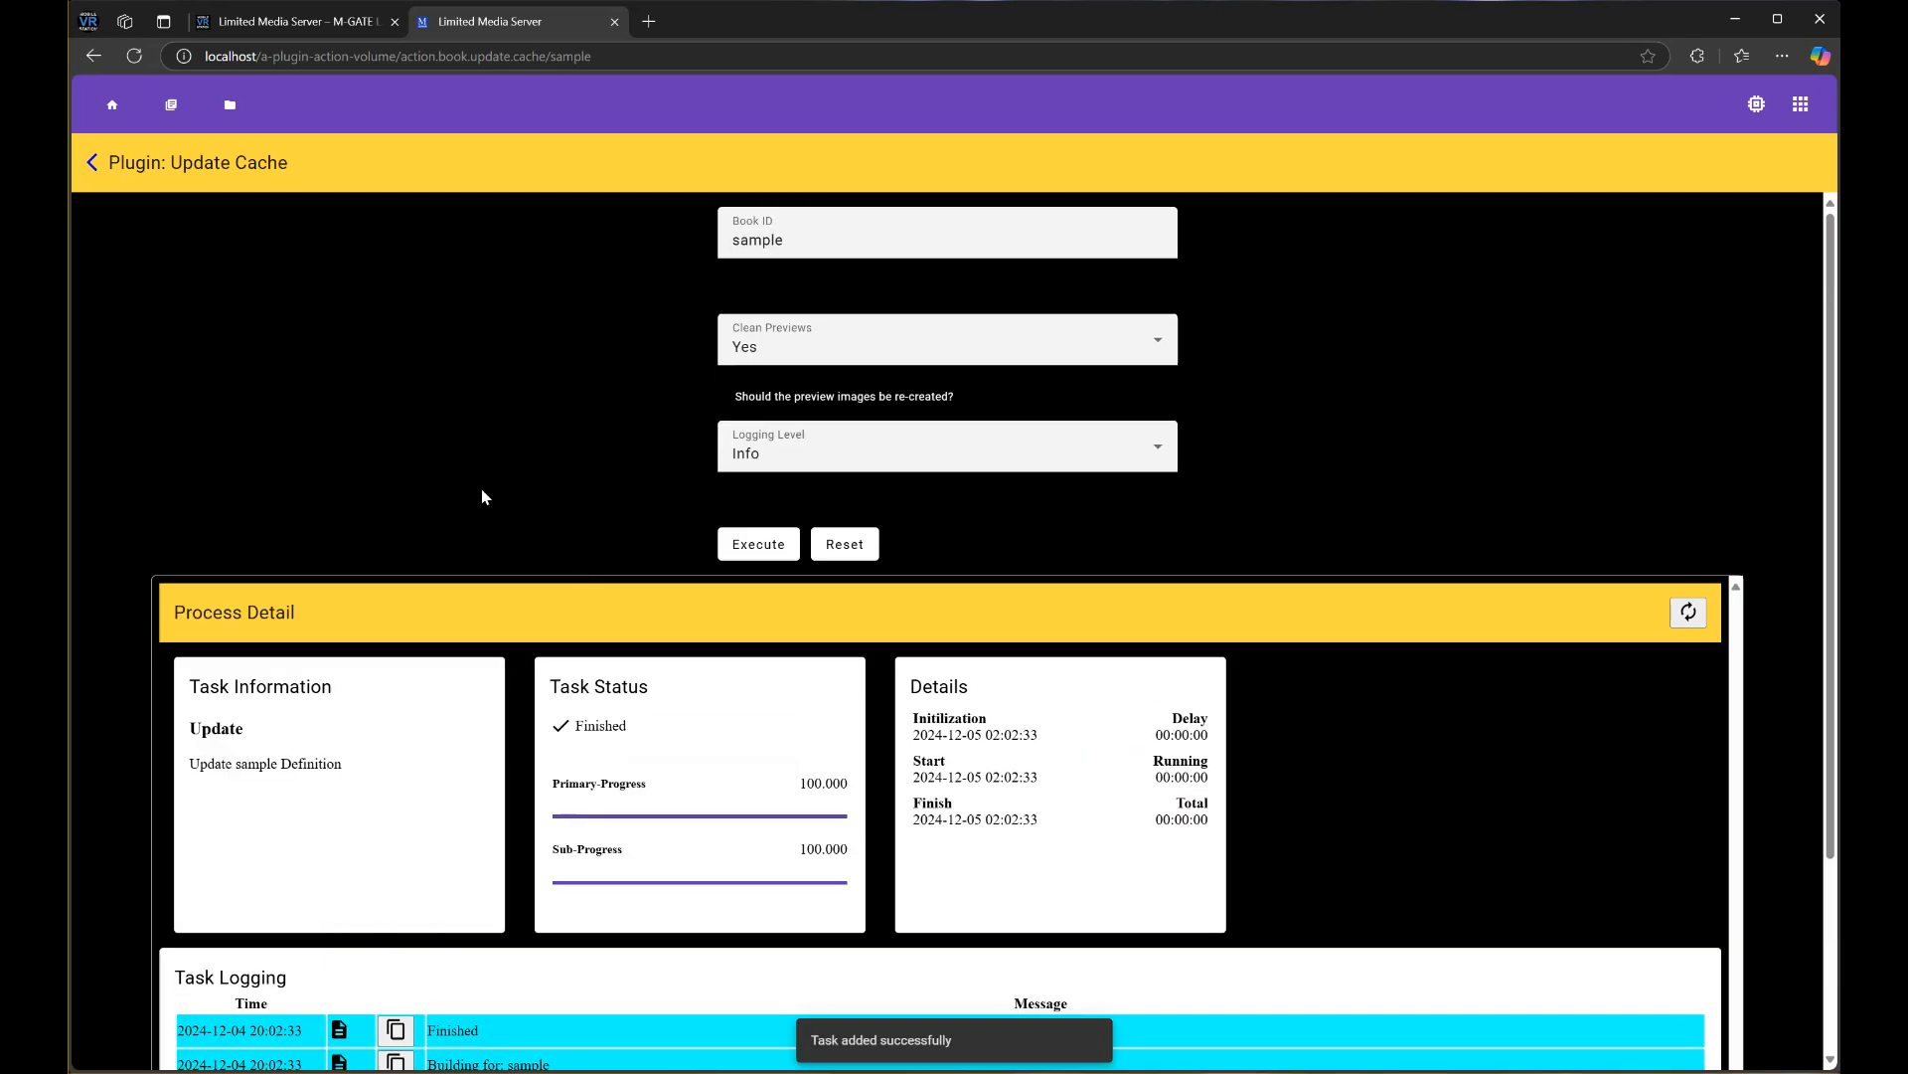
left_click(92, 162)
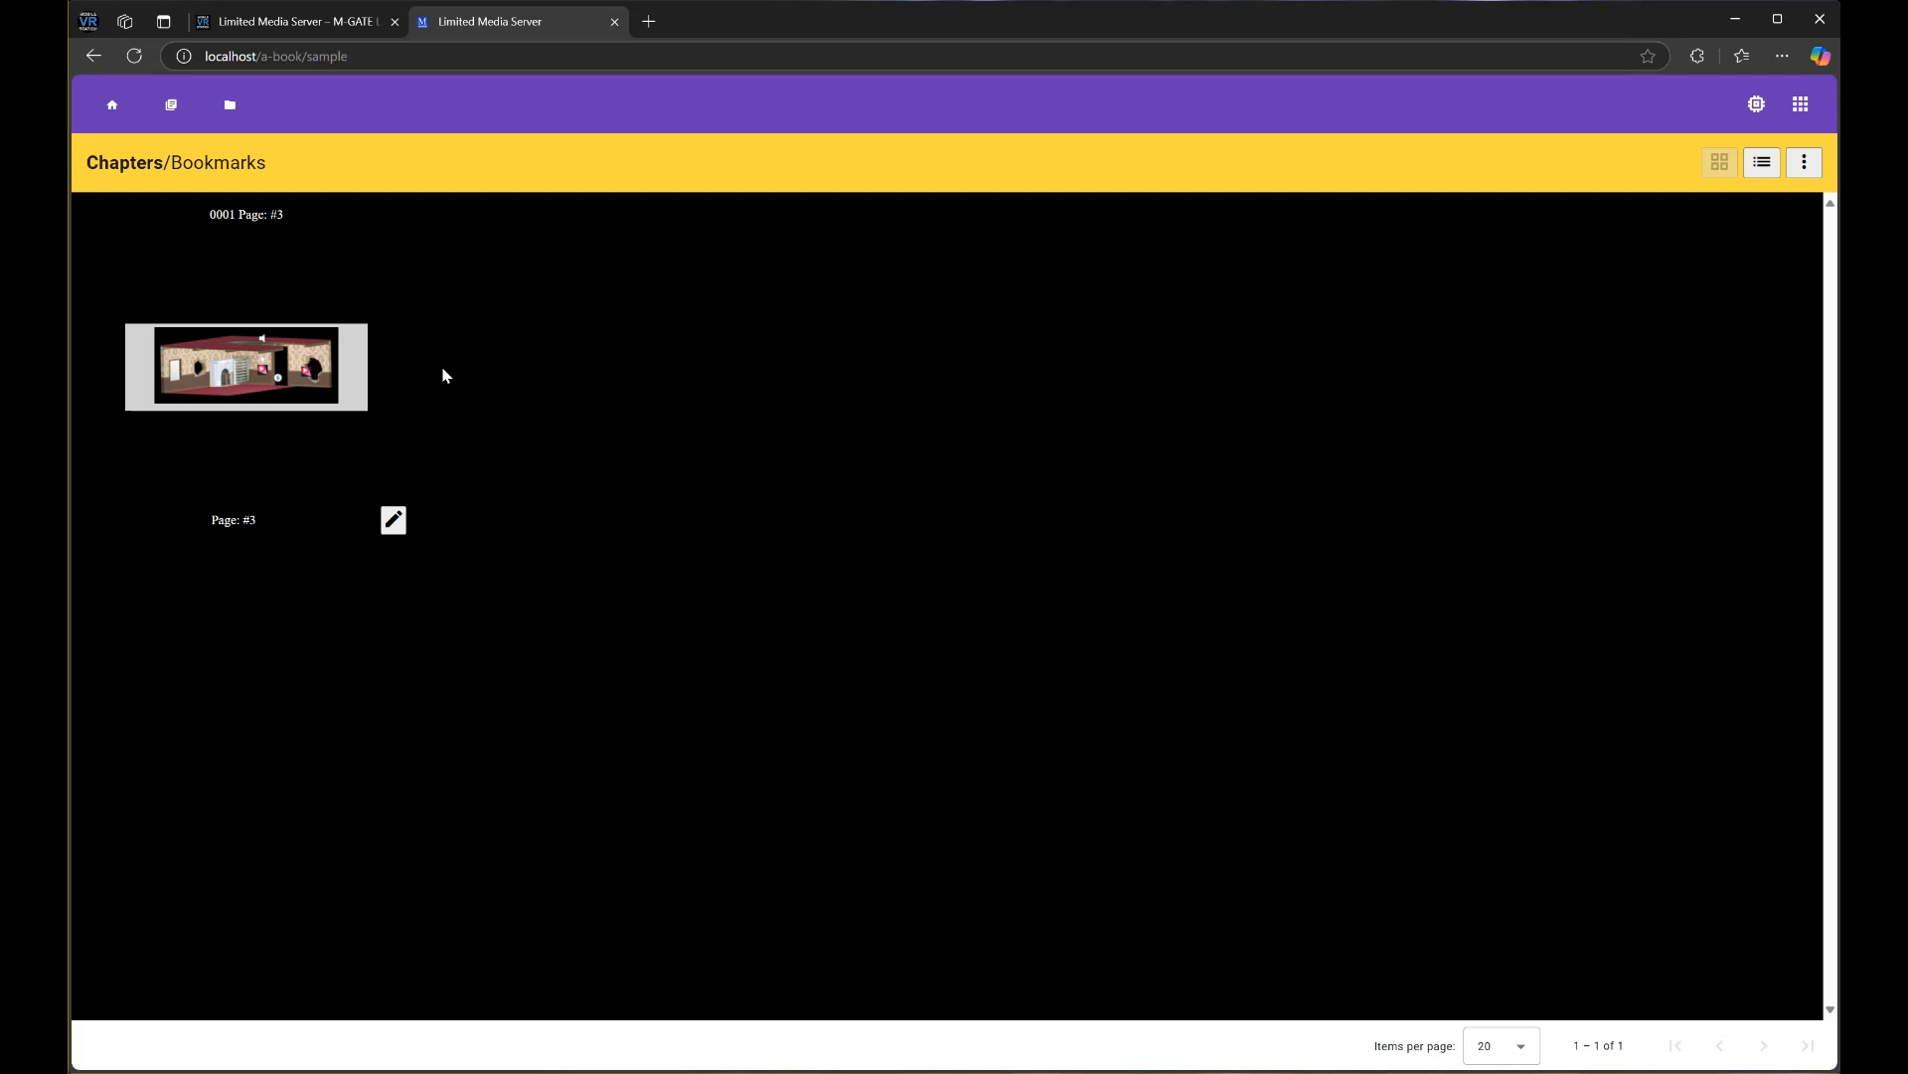
Reload the book page and clear Edge's cached images and files from the last hour
left_click(132, 57)
key("ctrl+shift+Delete")
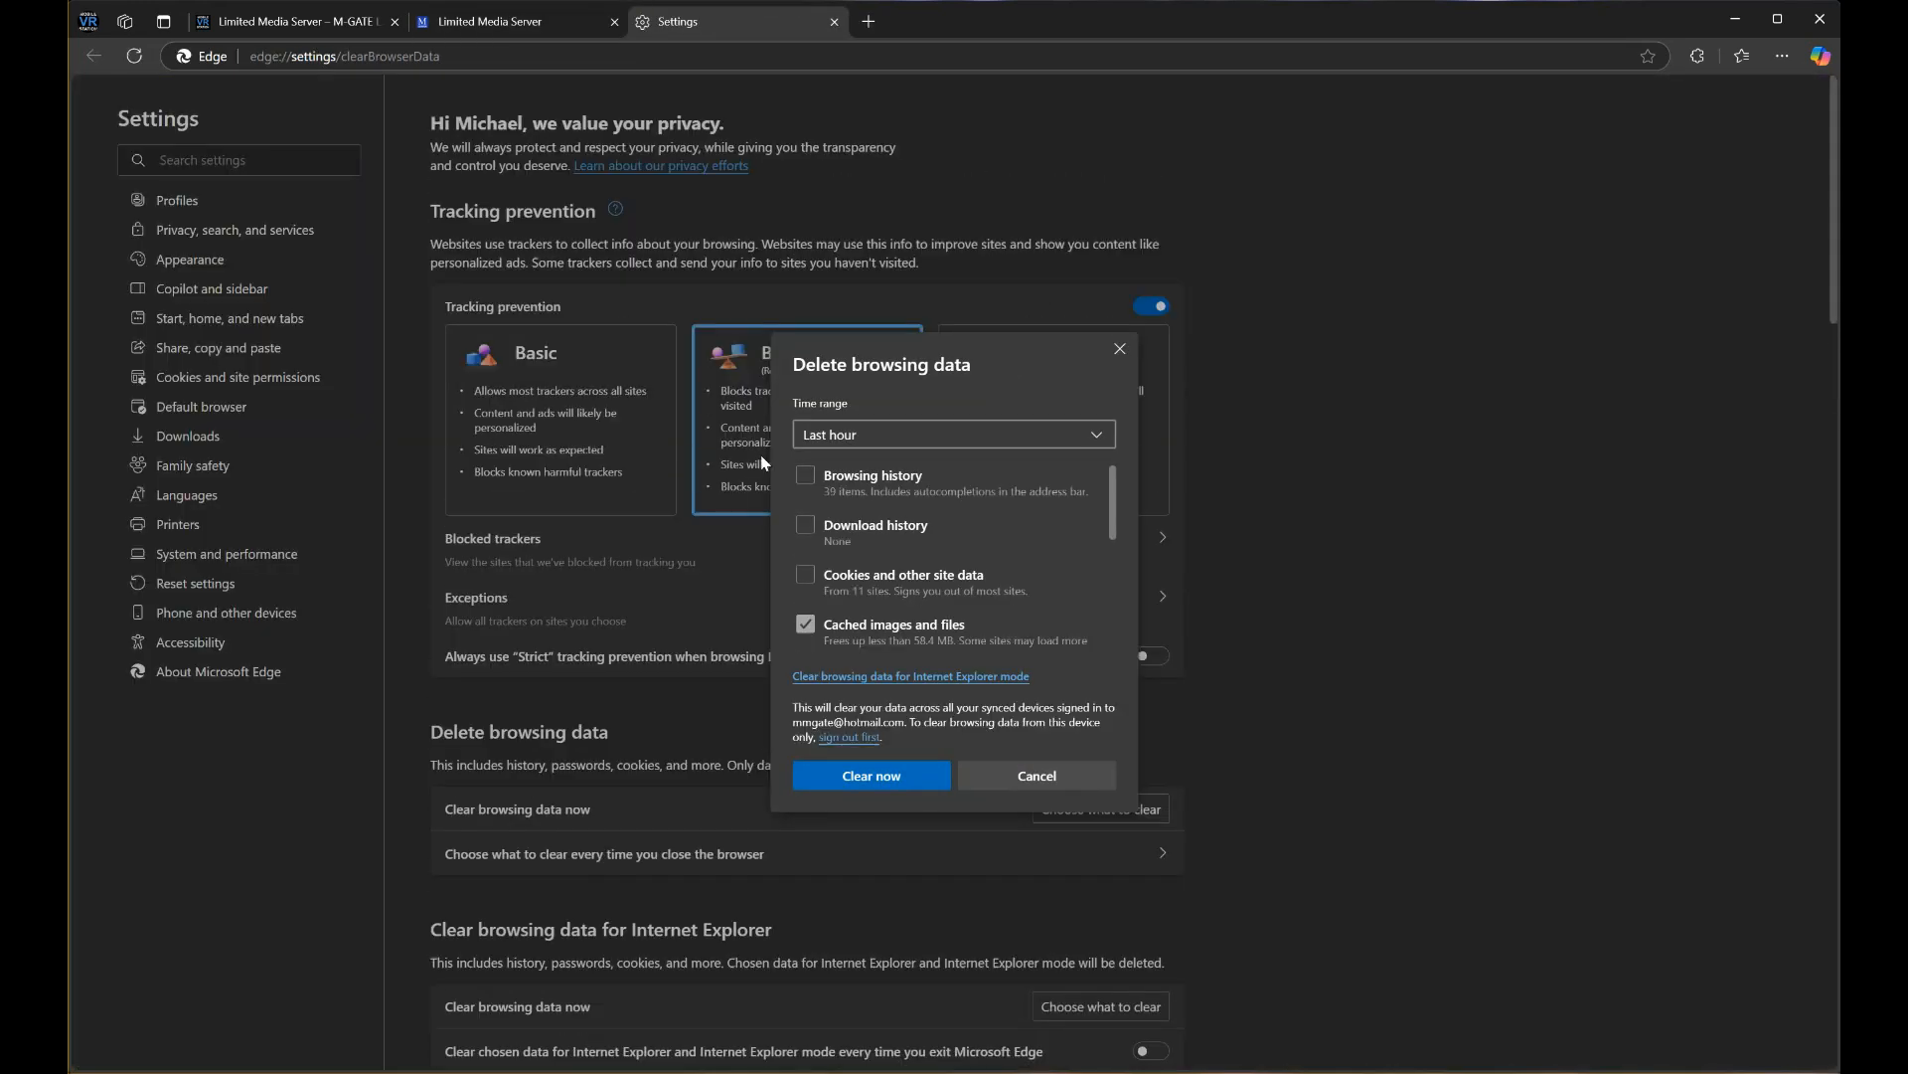
left_click(850, 783)
left_click(834, 21)
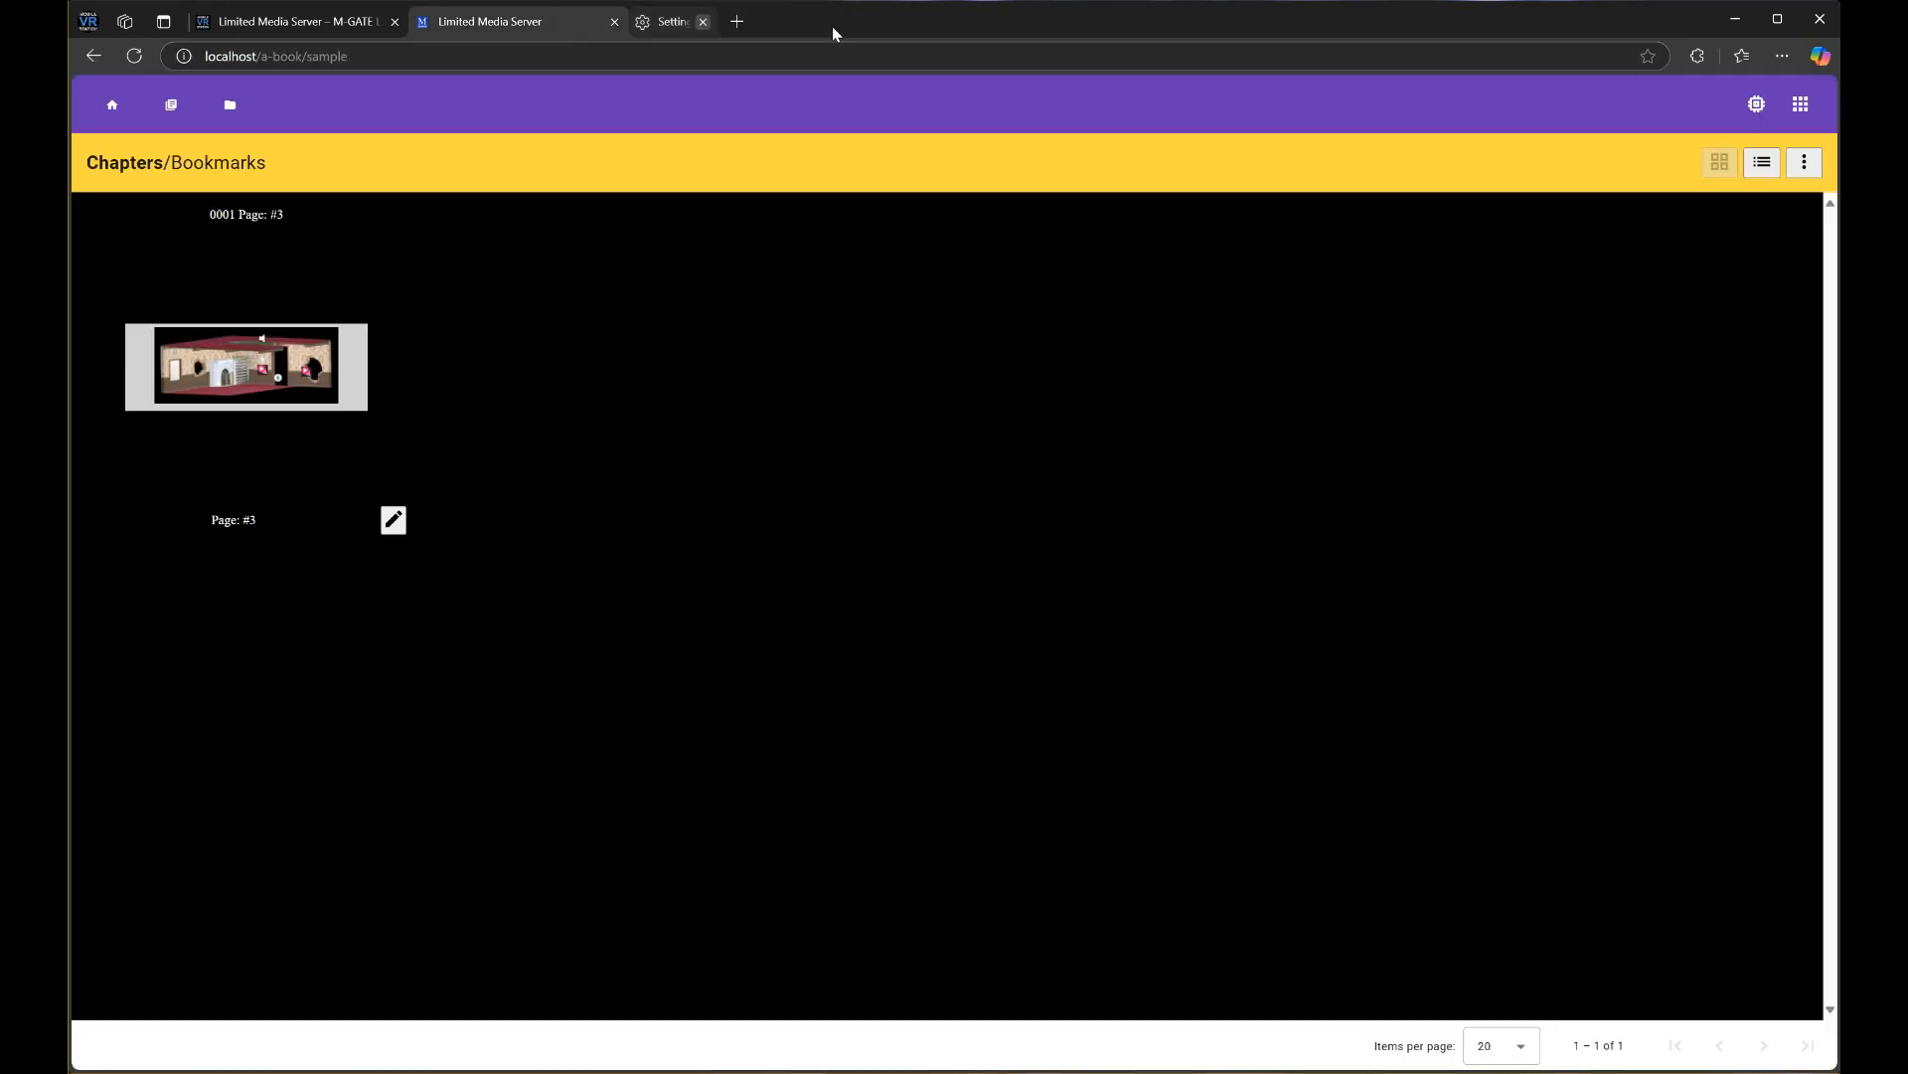
Close Edge settings, reload the book page for the new thumbnail, and open the books list
left_click(276, 22)
left_click(524, 21)
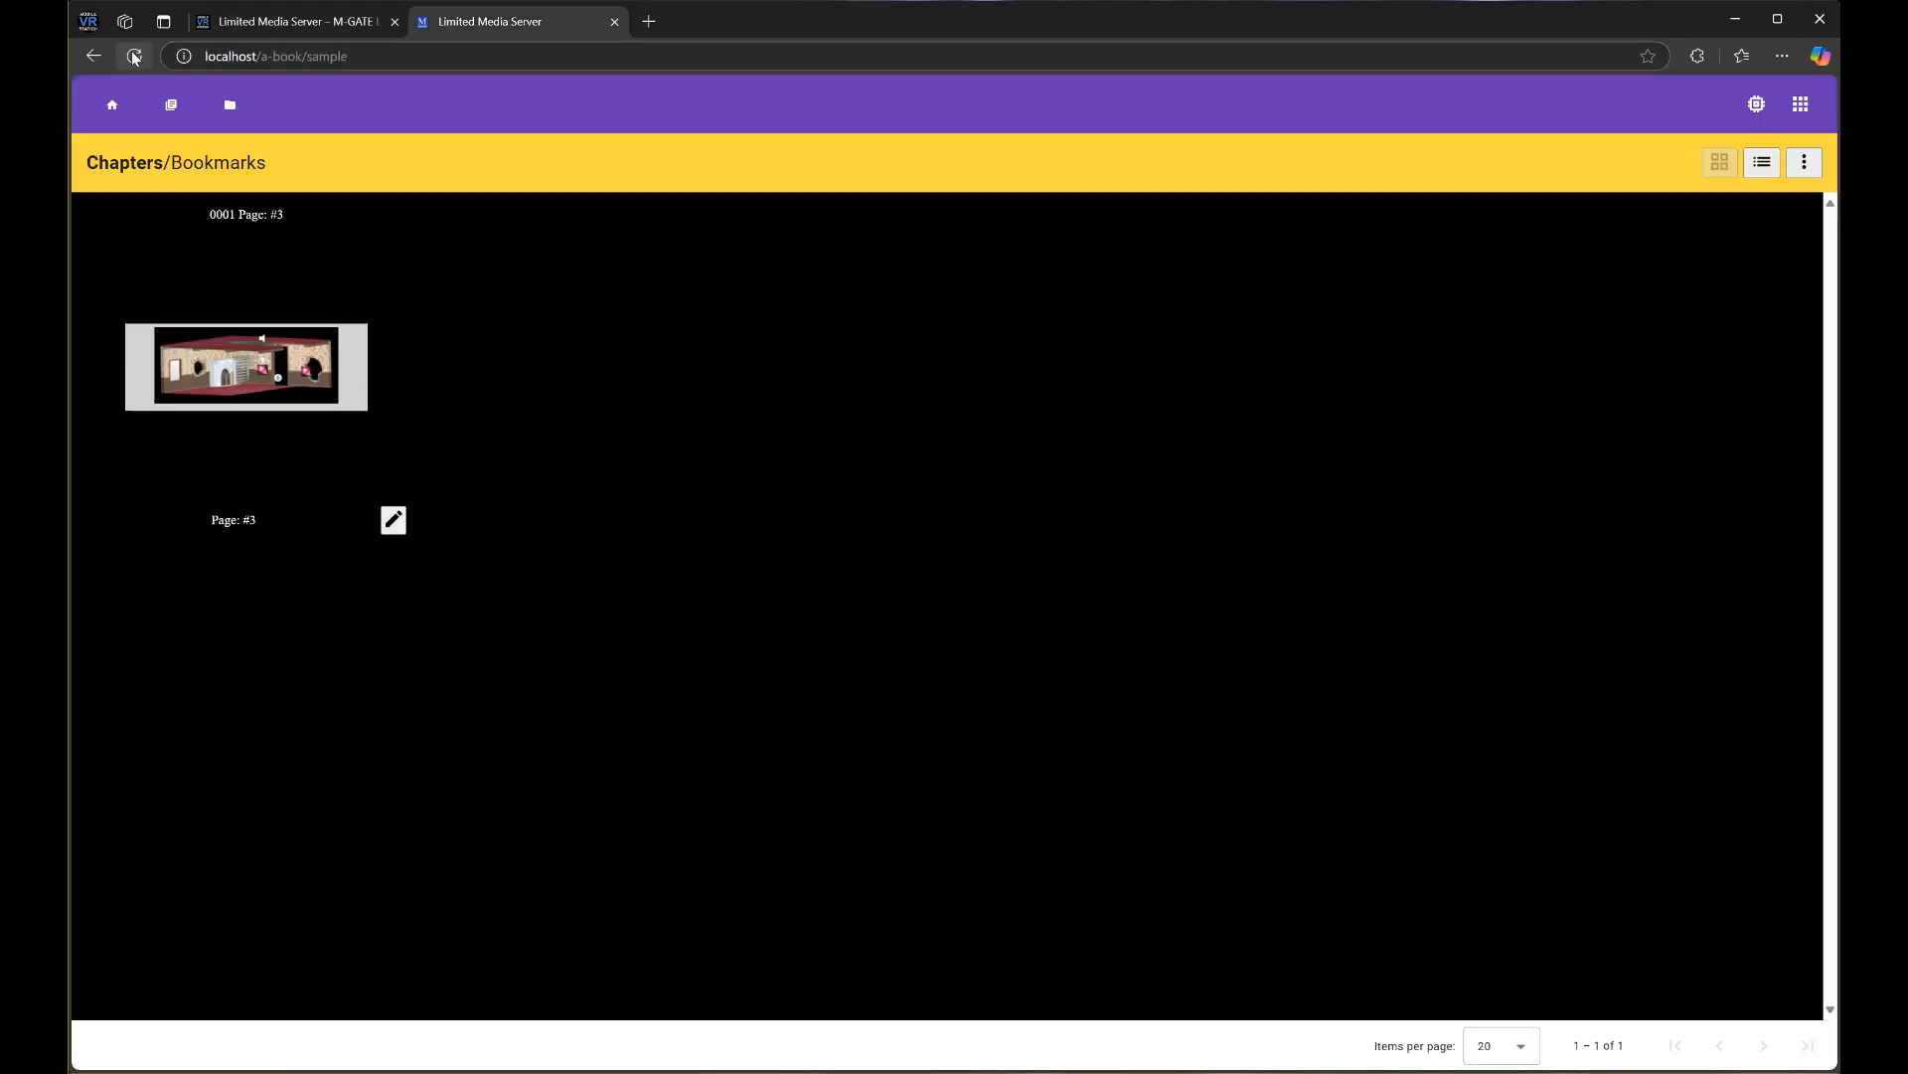
key("F5")
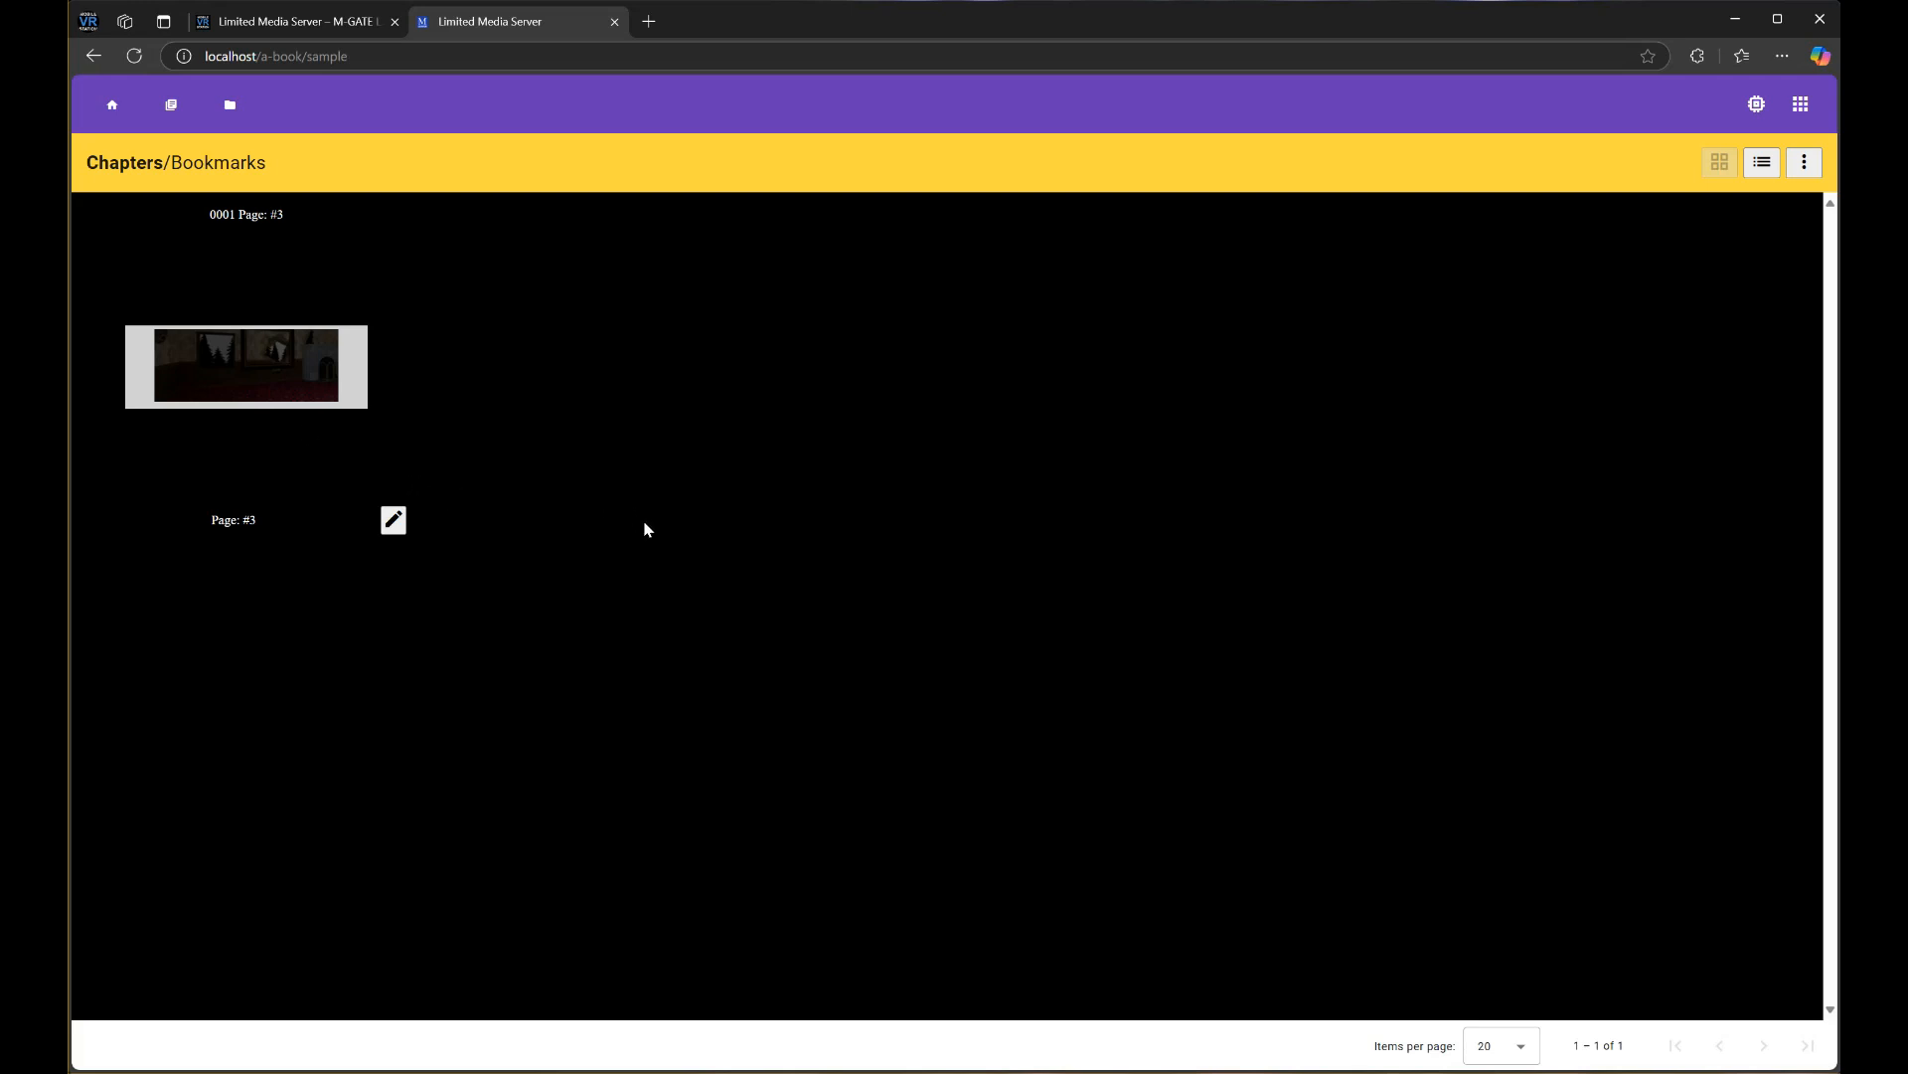
left_click(171, 104)
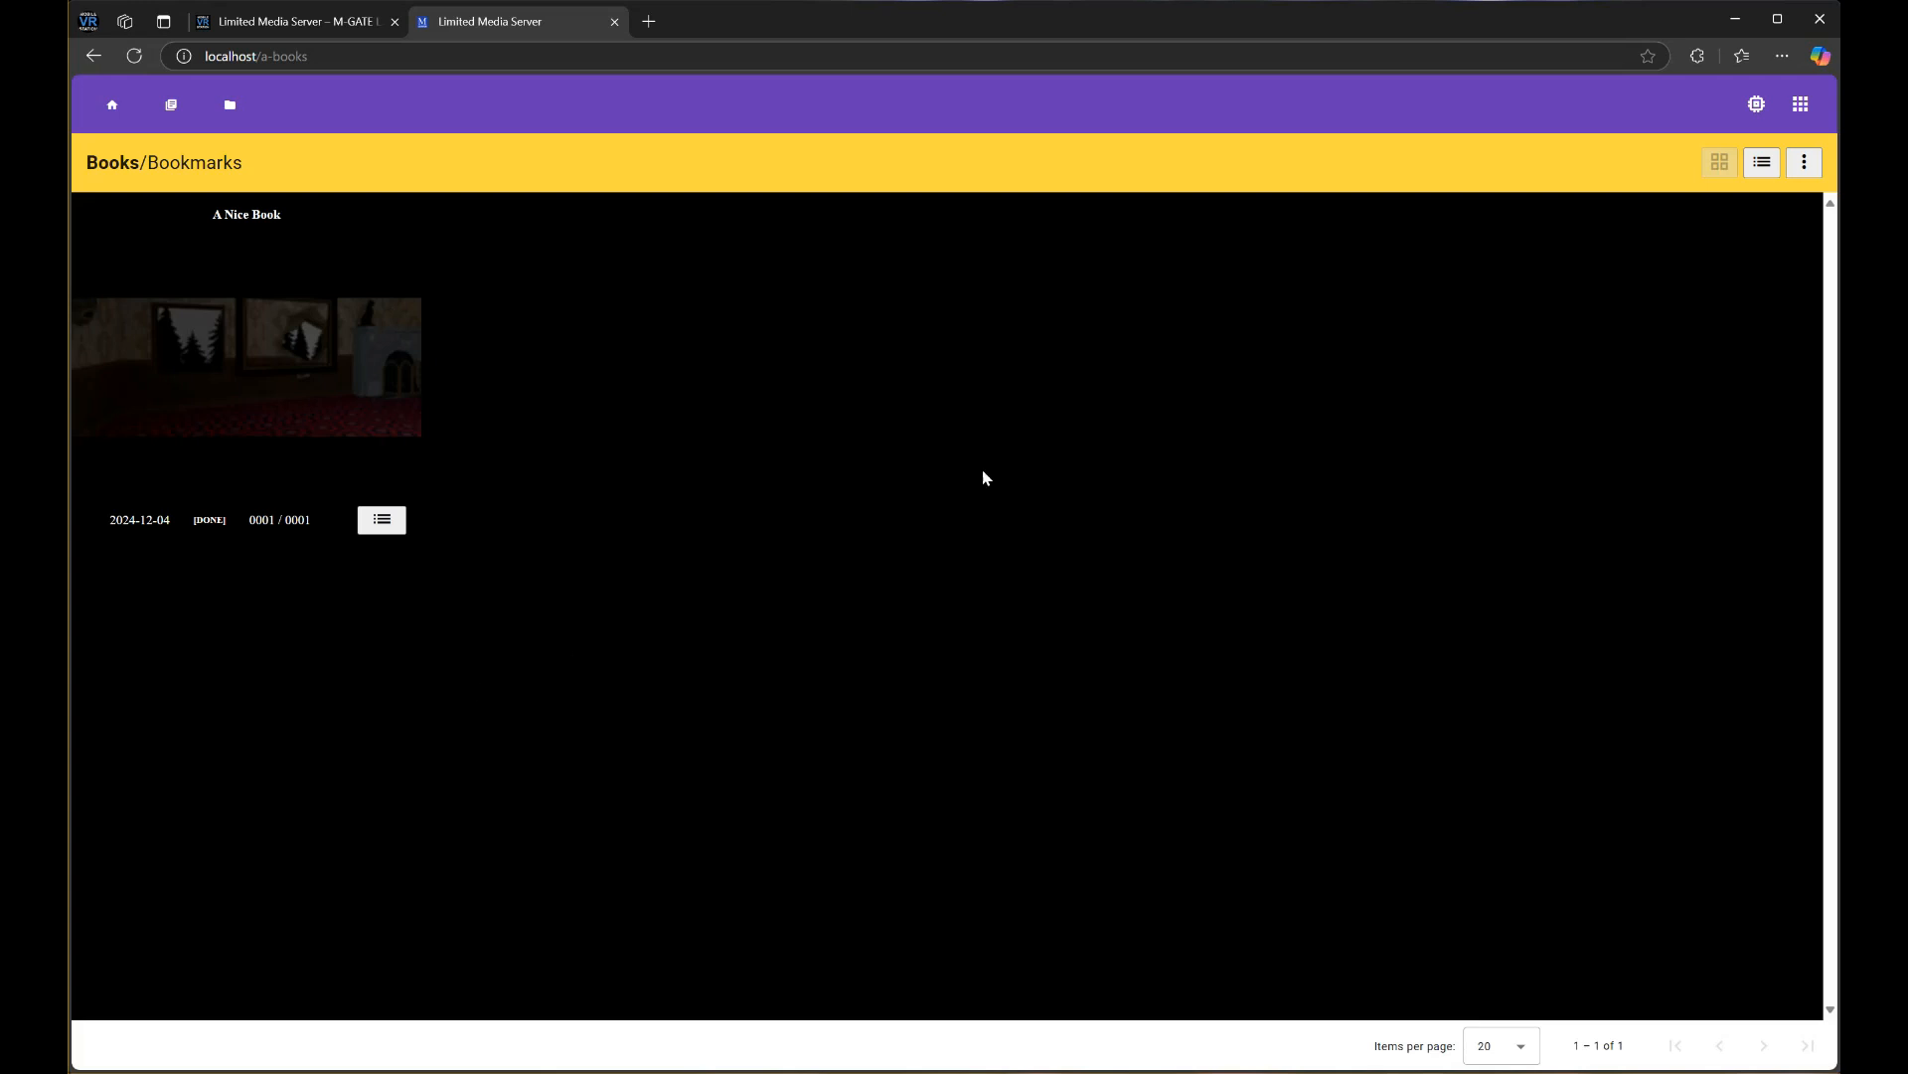
Browse the books list's Sort and Filter options without changing anything
left_click(1806, 163)
mouse_move(1782, 298)
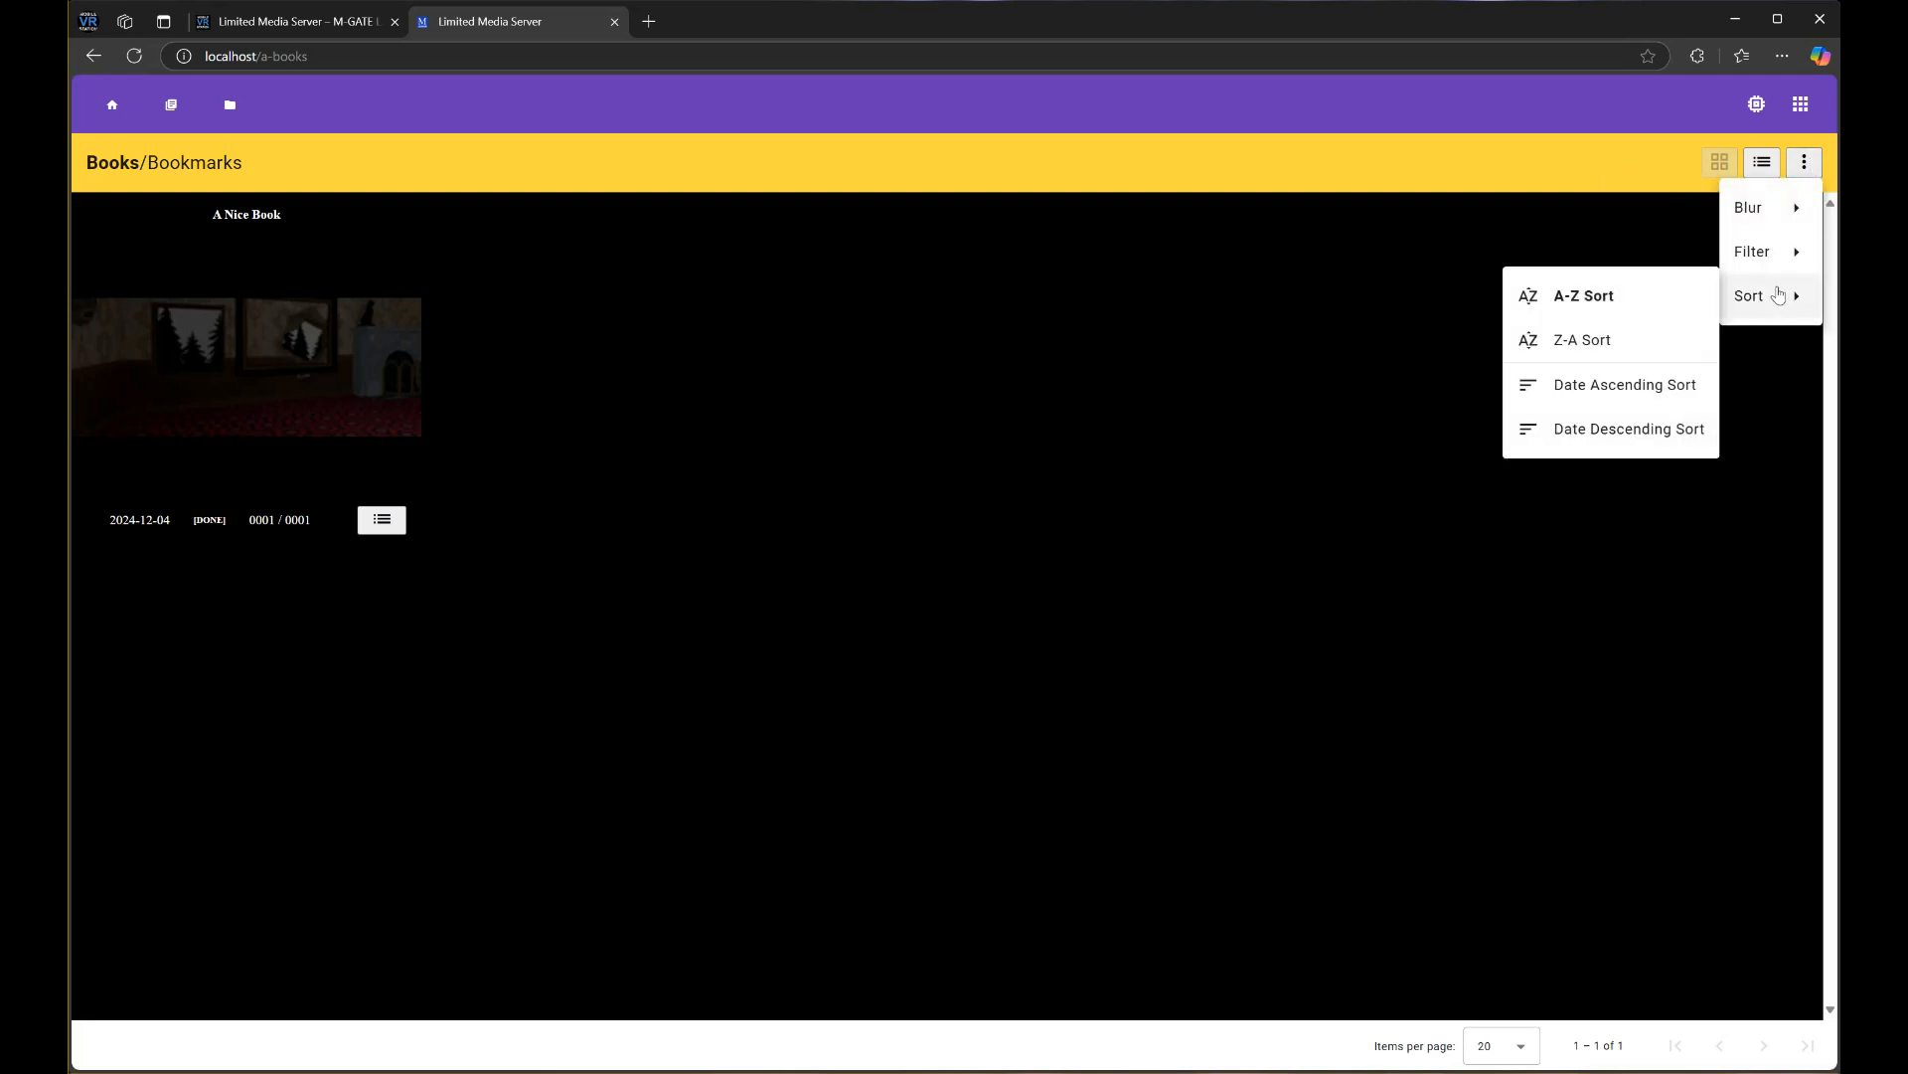
mouse_move(1745, 204)
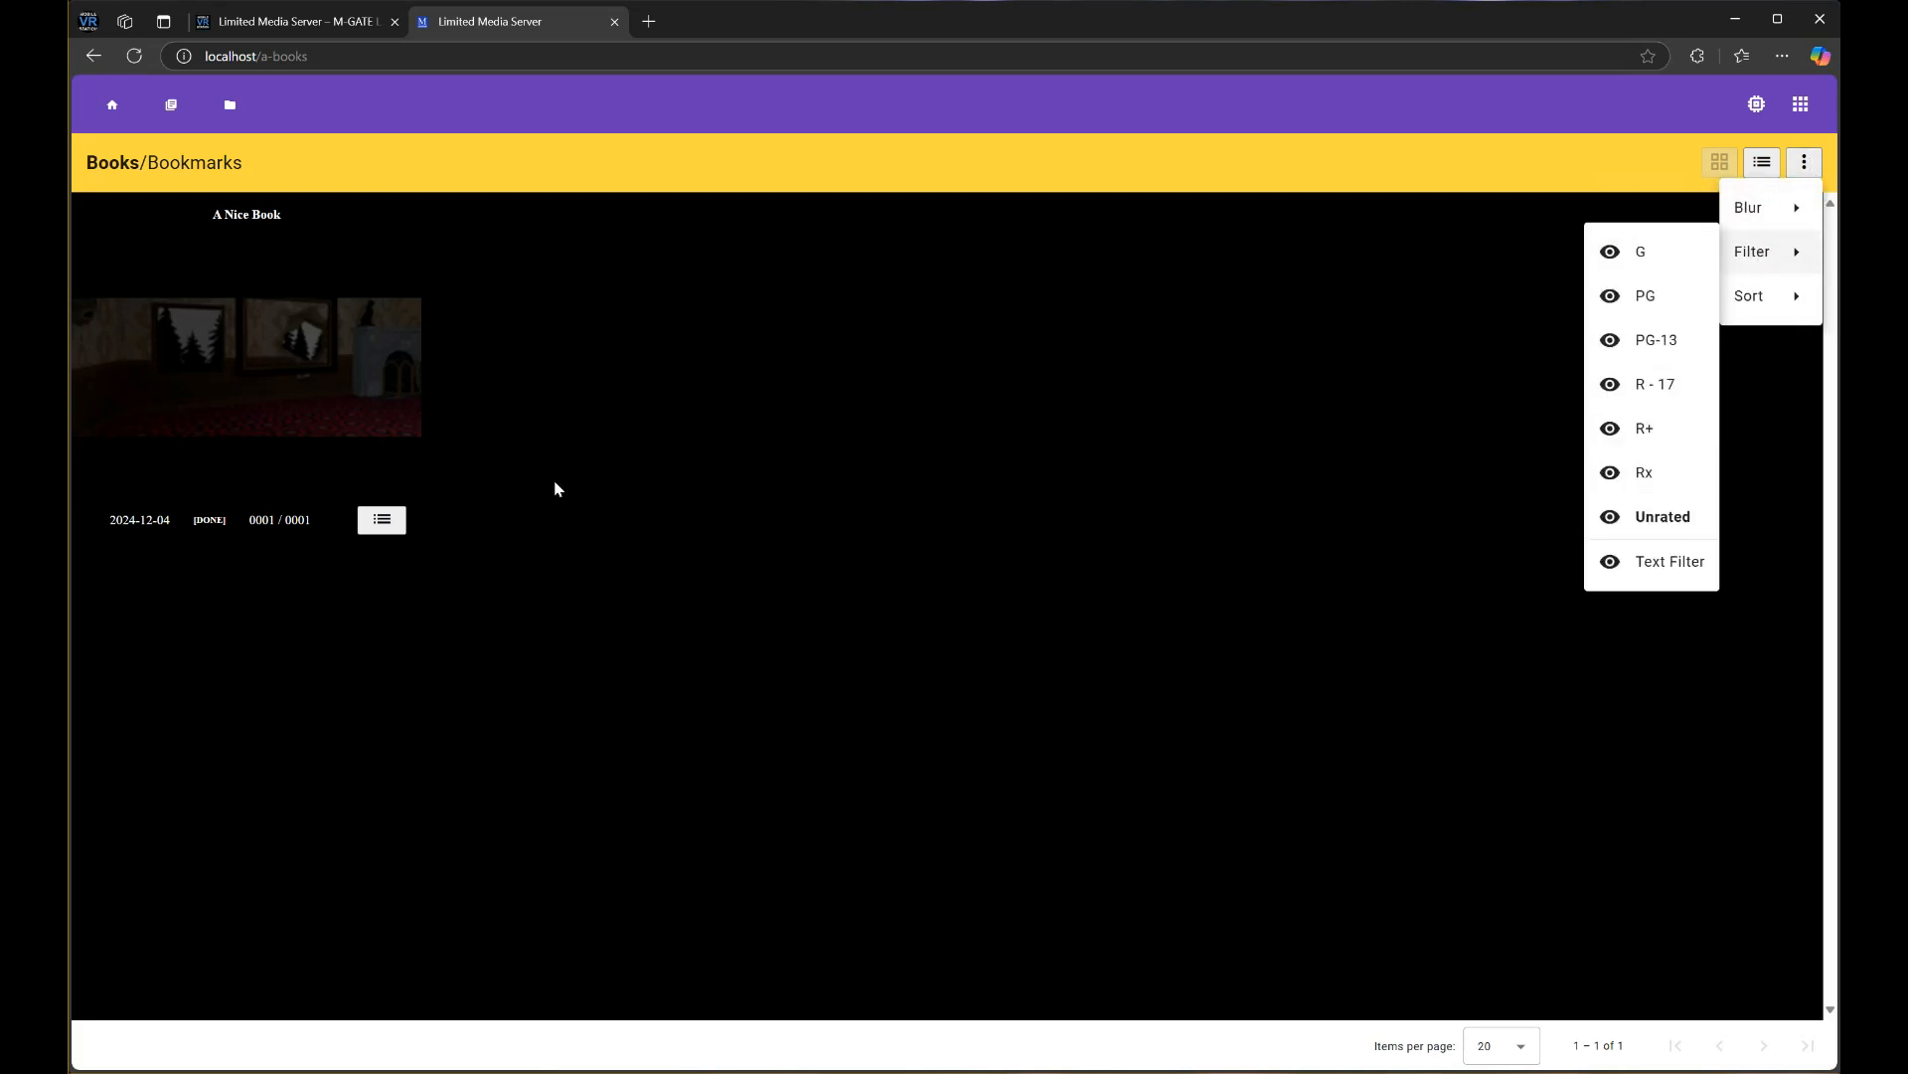
left_click(459, 583)
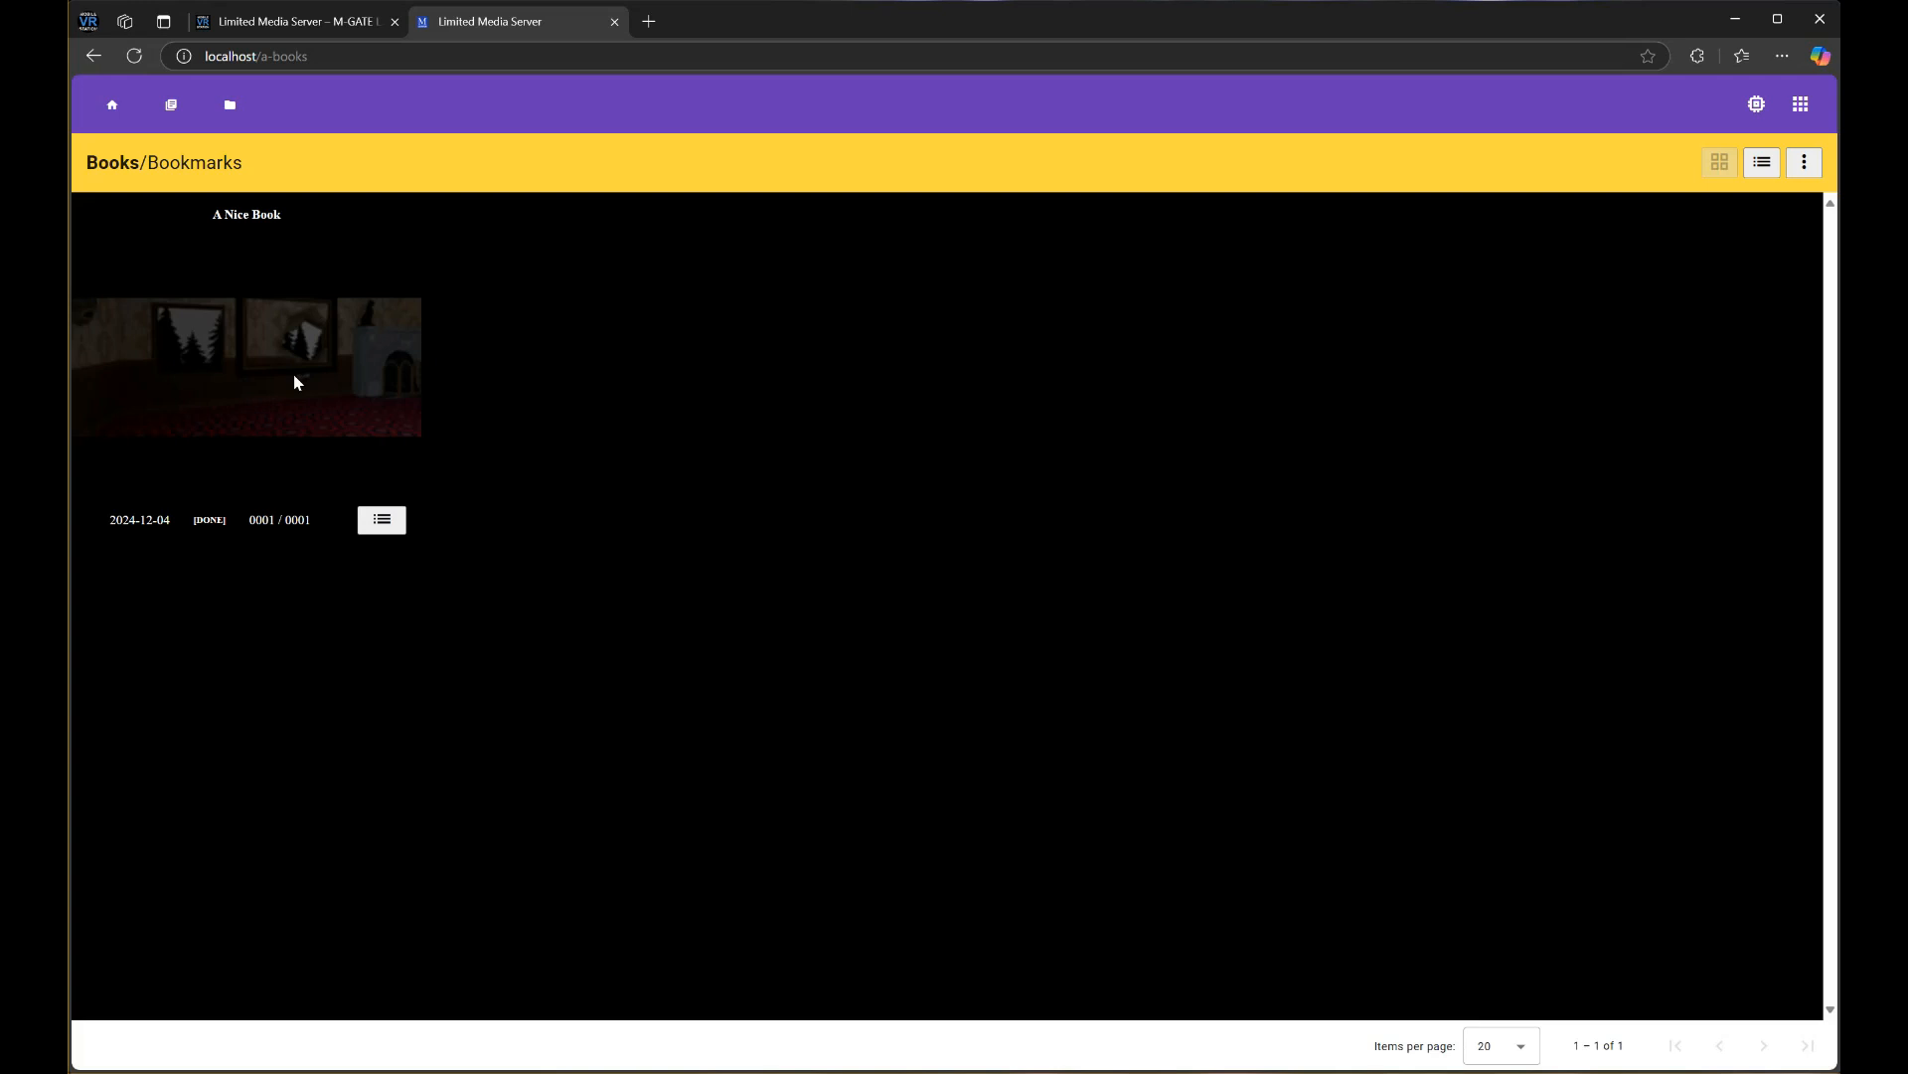
Set the books list to blur thumbnails of G-rated books
left_click(1805, 165)
mouse_move(1754, 203)
left_click(1622, 209)
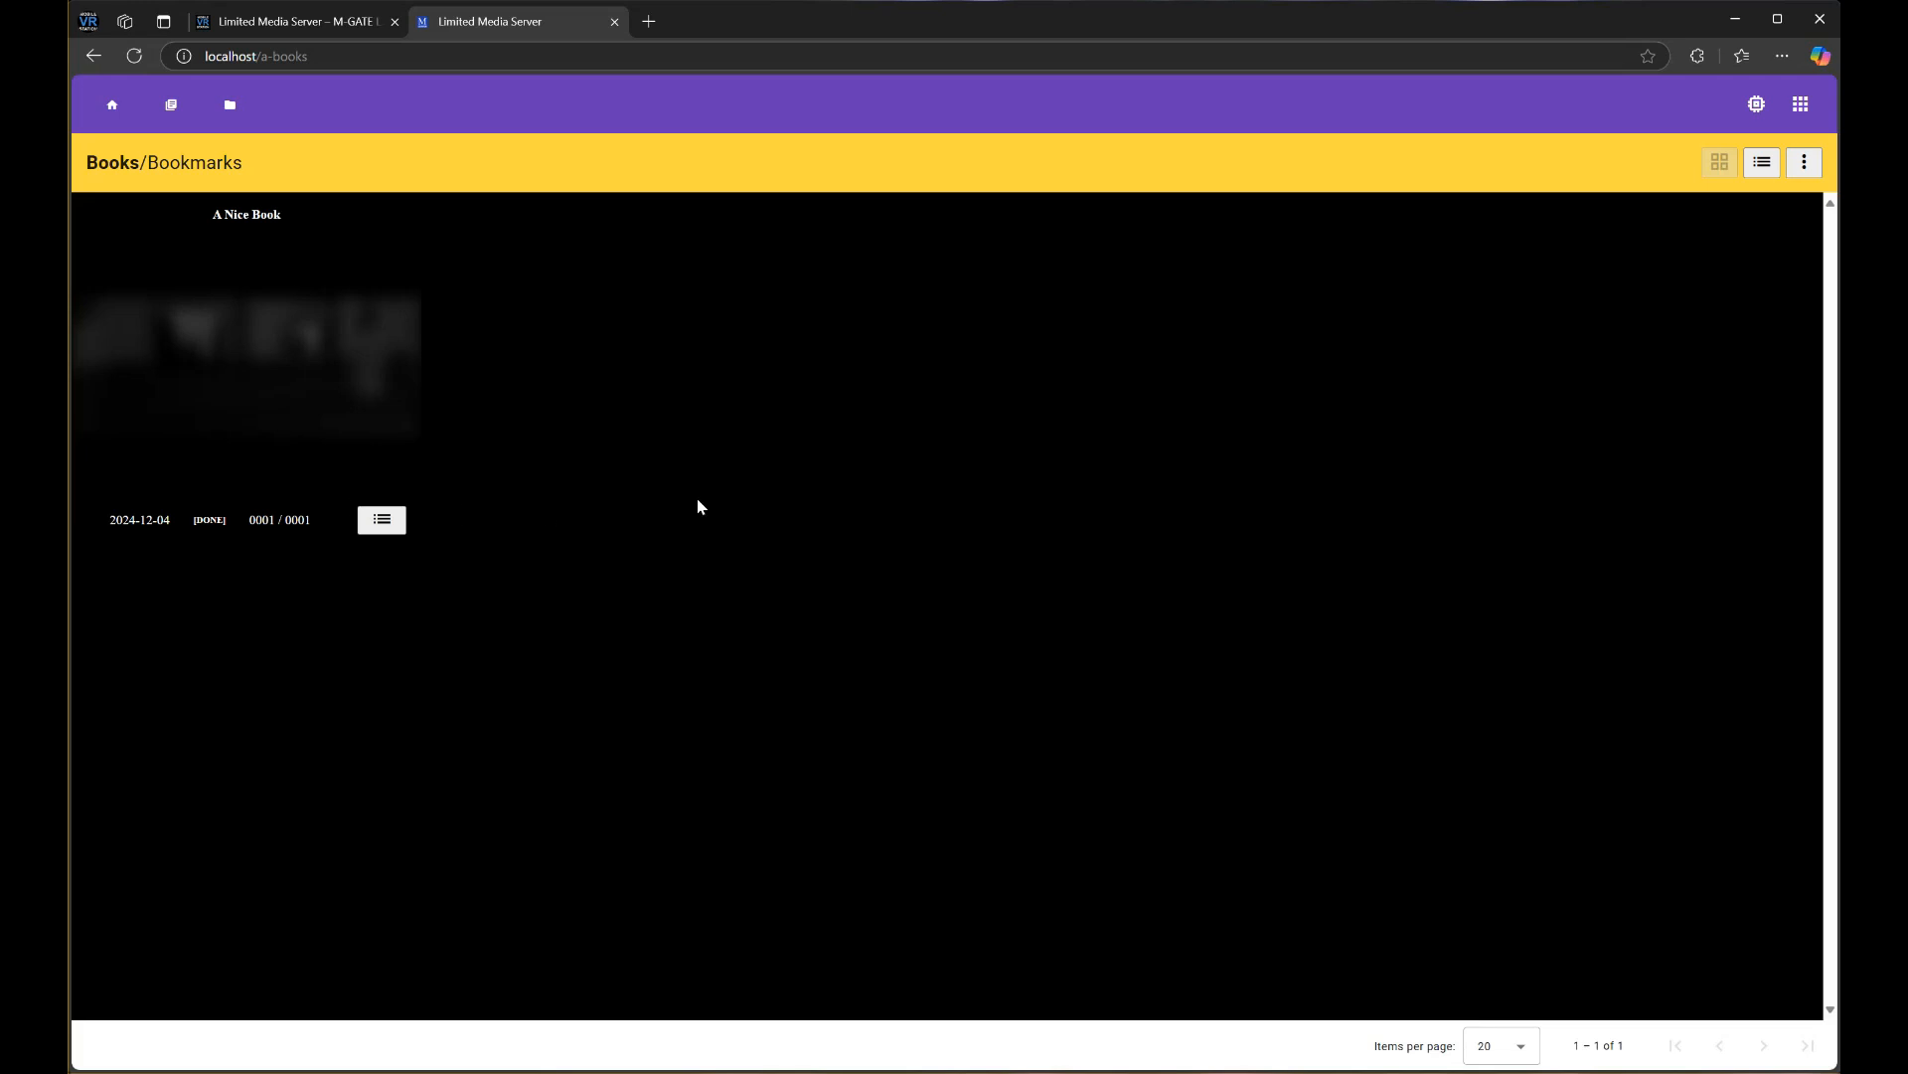
Reopen the books list display options to inspect the Blur and Filter settings
left_click(1804, 164)
mouse_move(1755, 203)
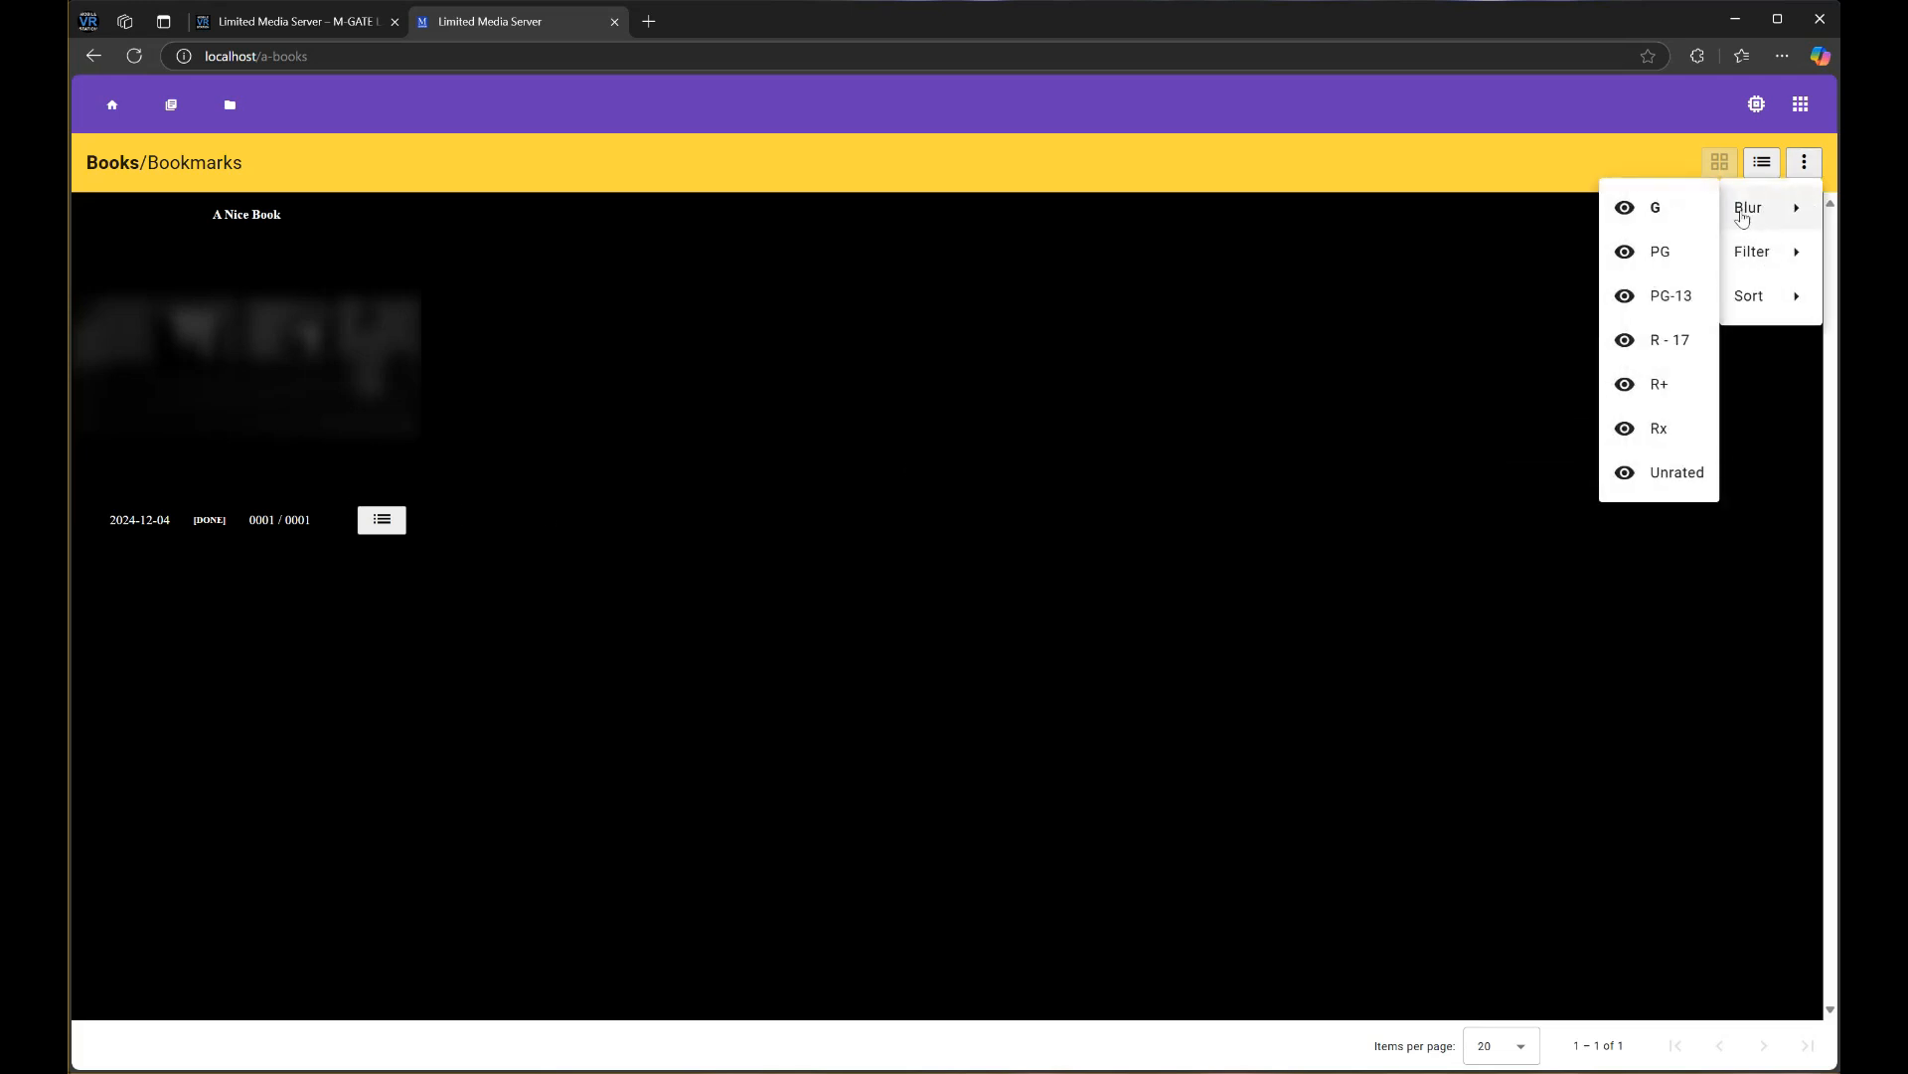
left_click(1465, 230)
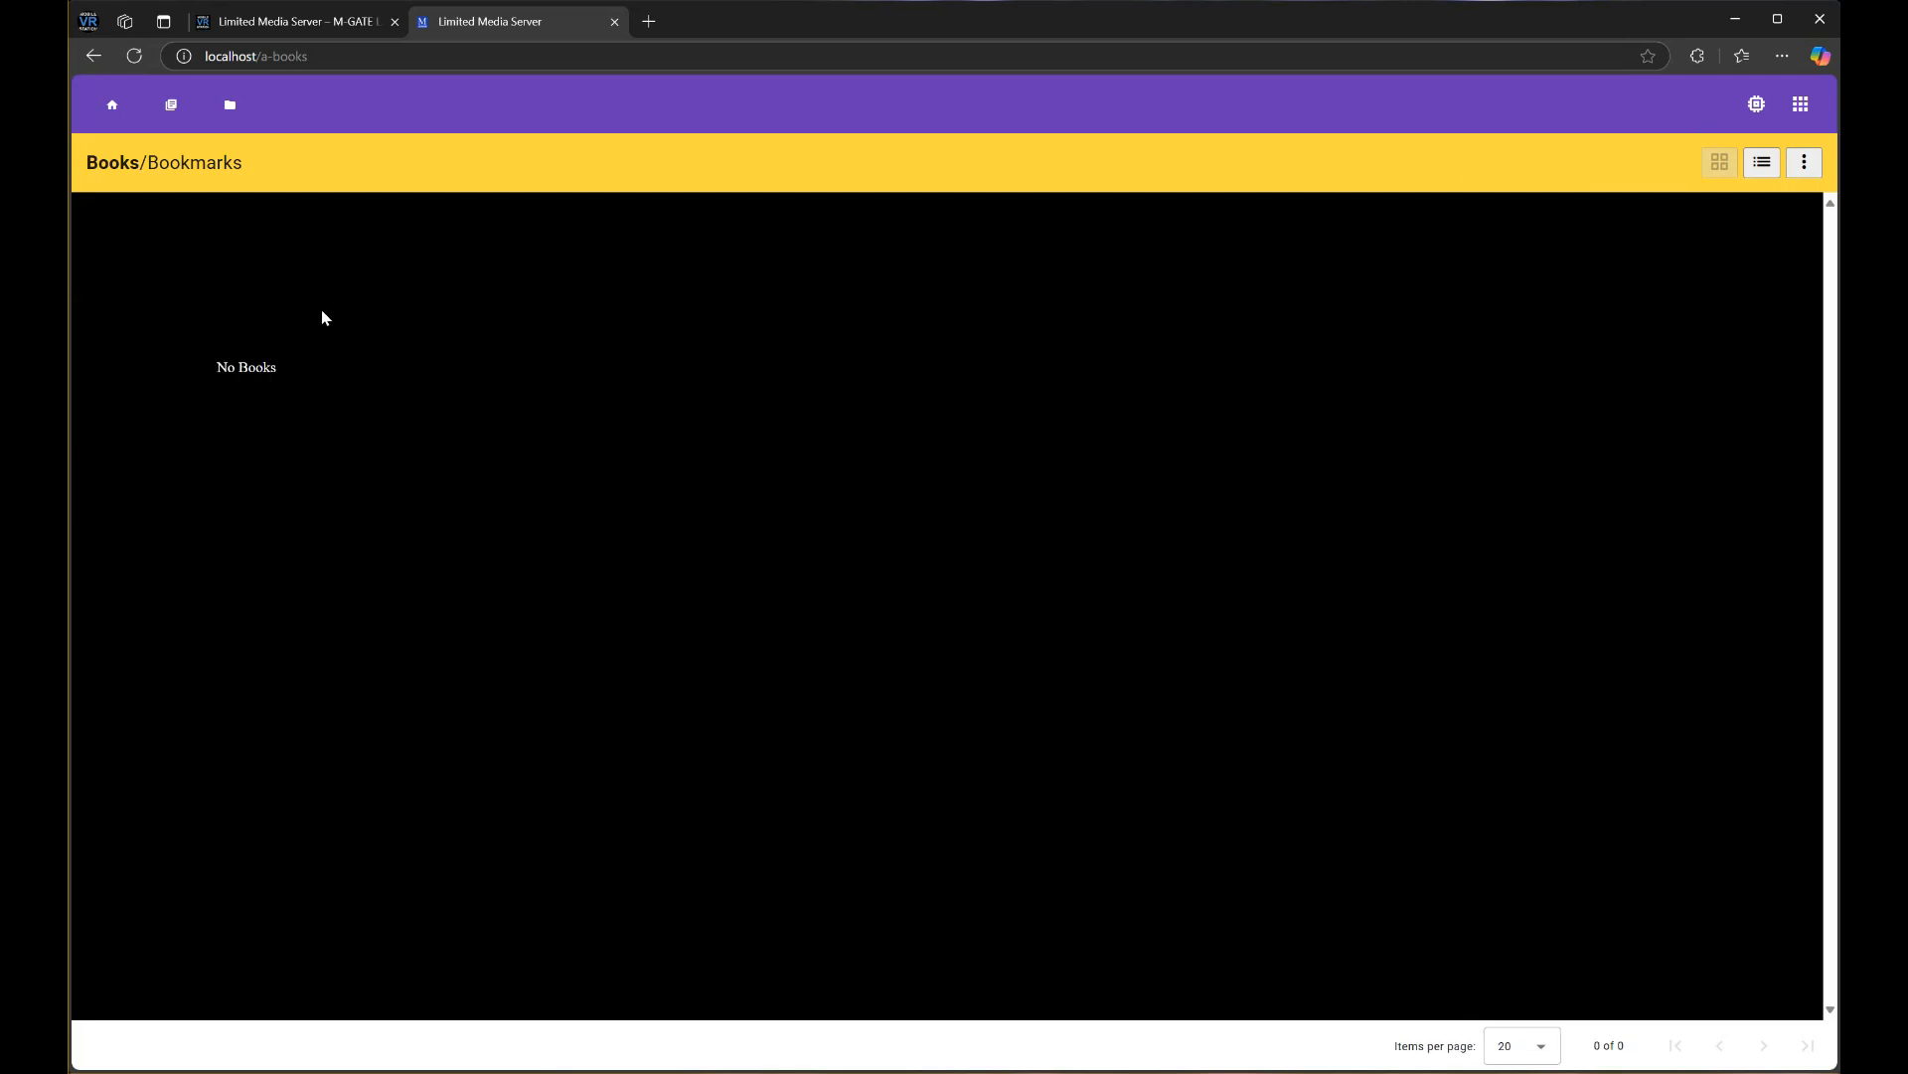
left_click(1804, 162)
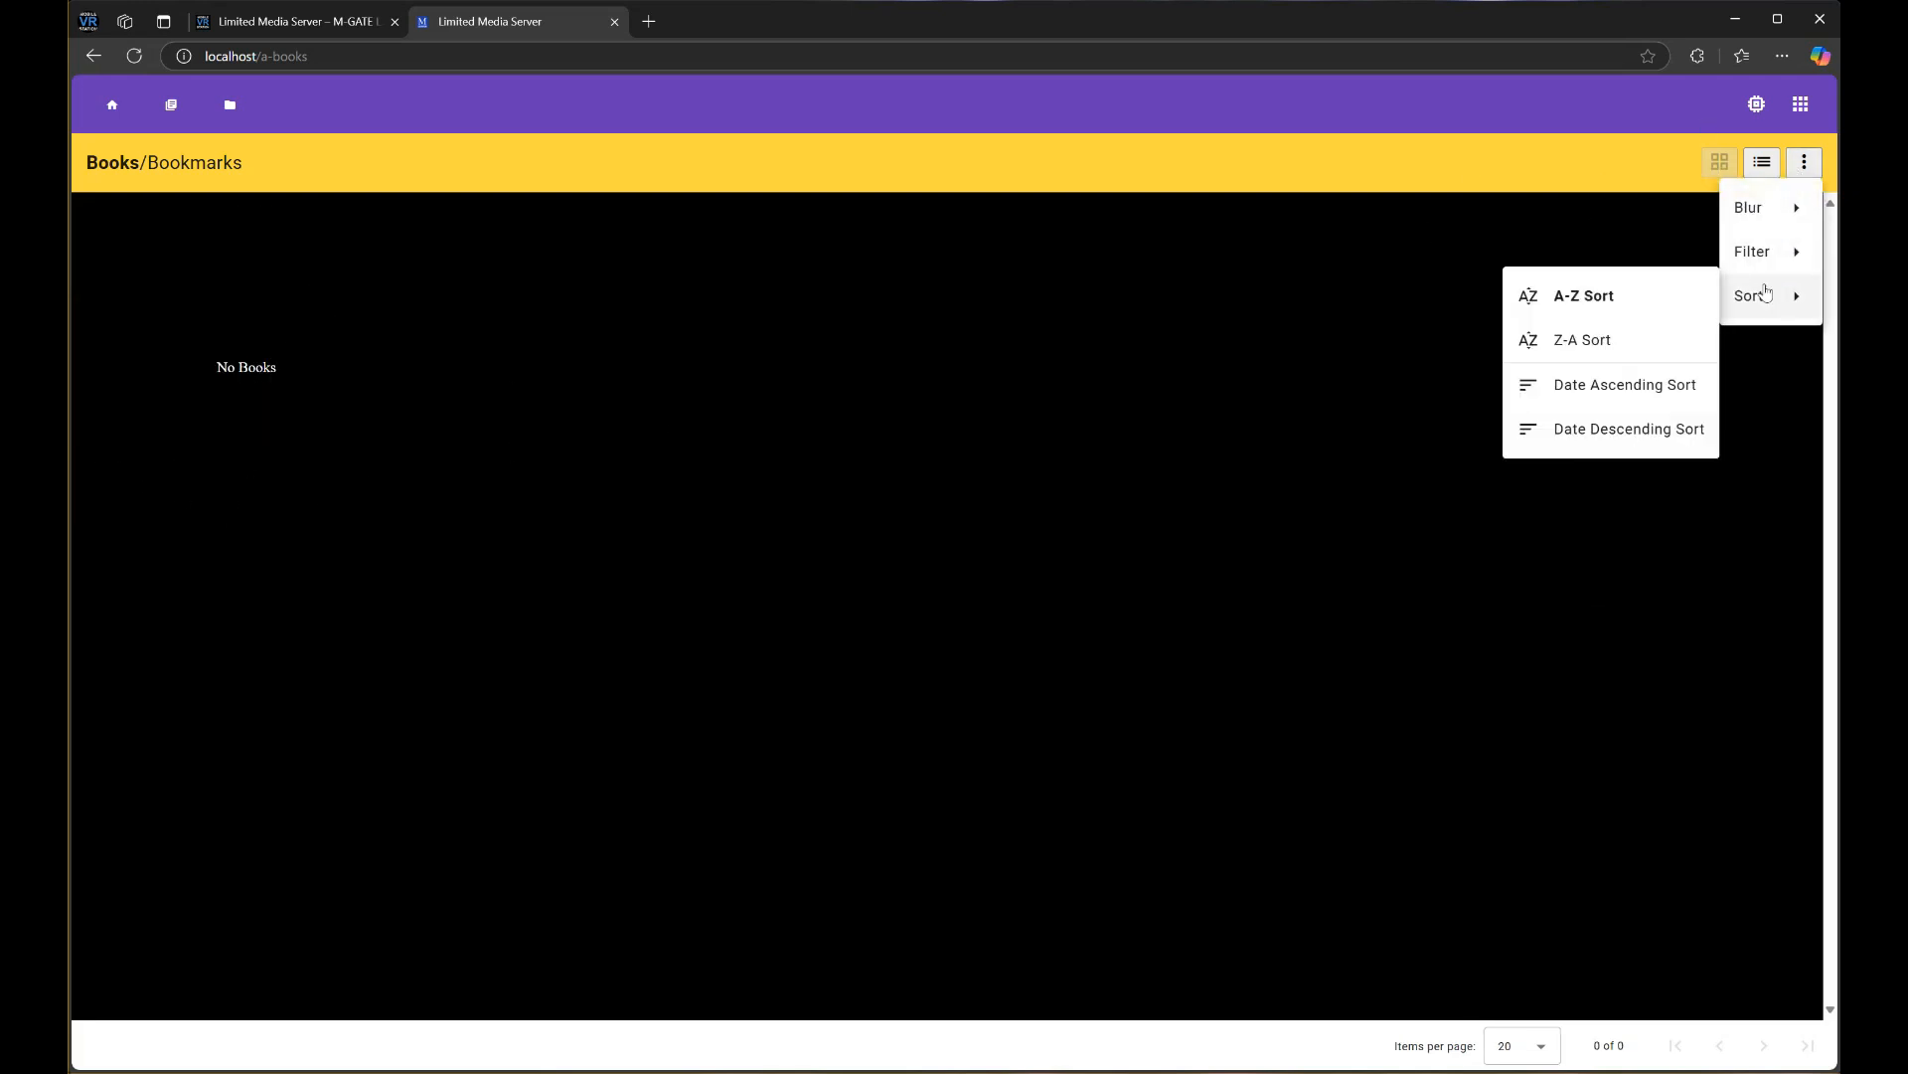
mouse_move(1757, 269)
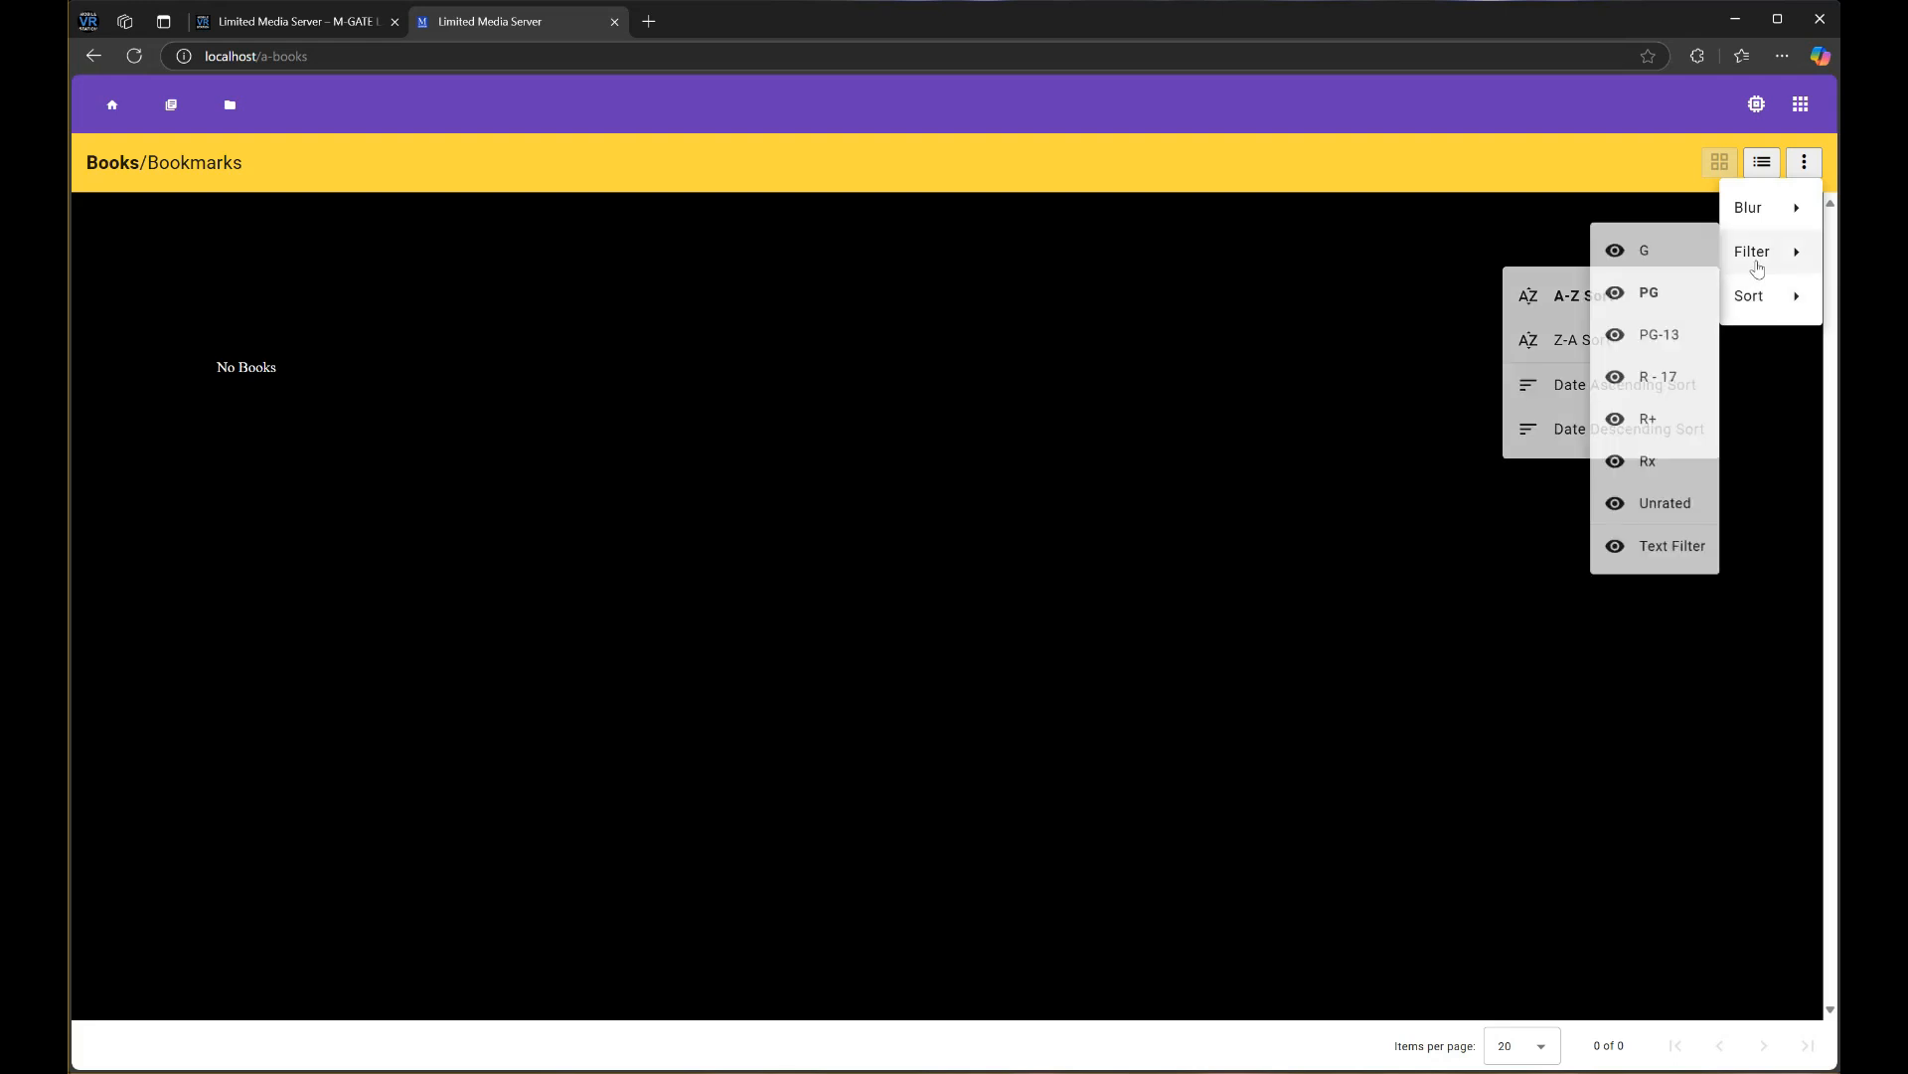
left_click(1275, 286)
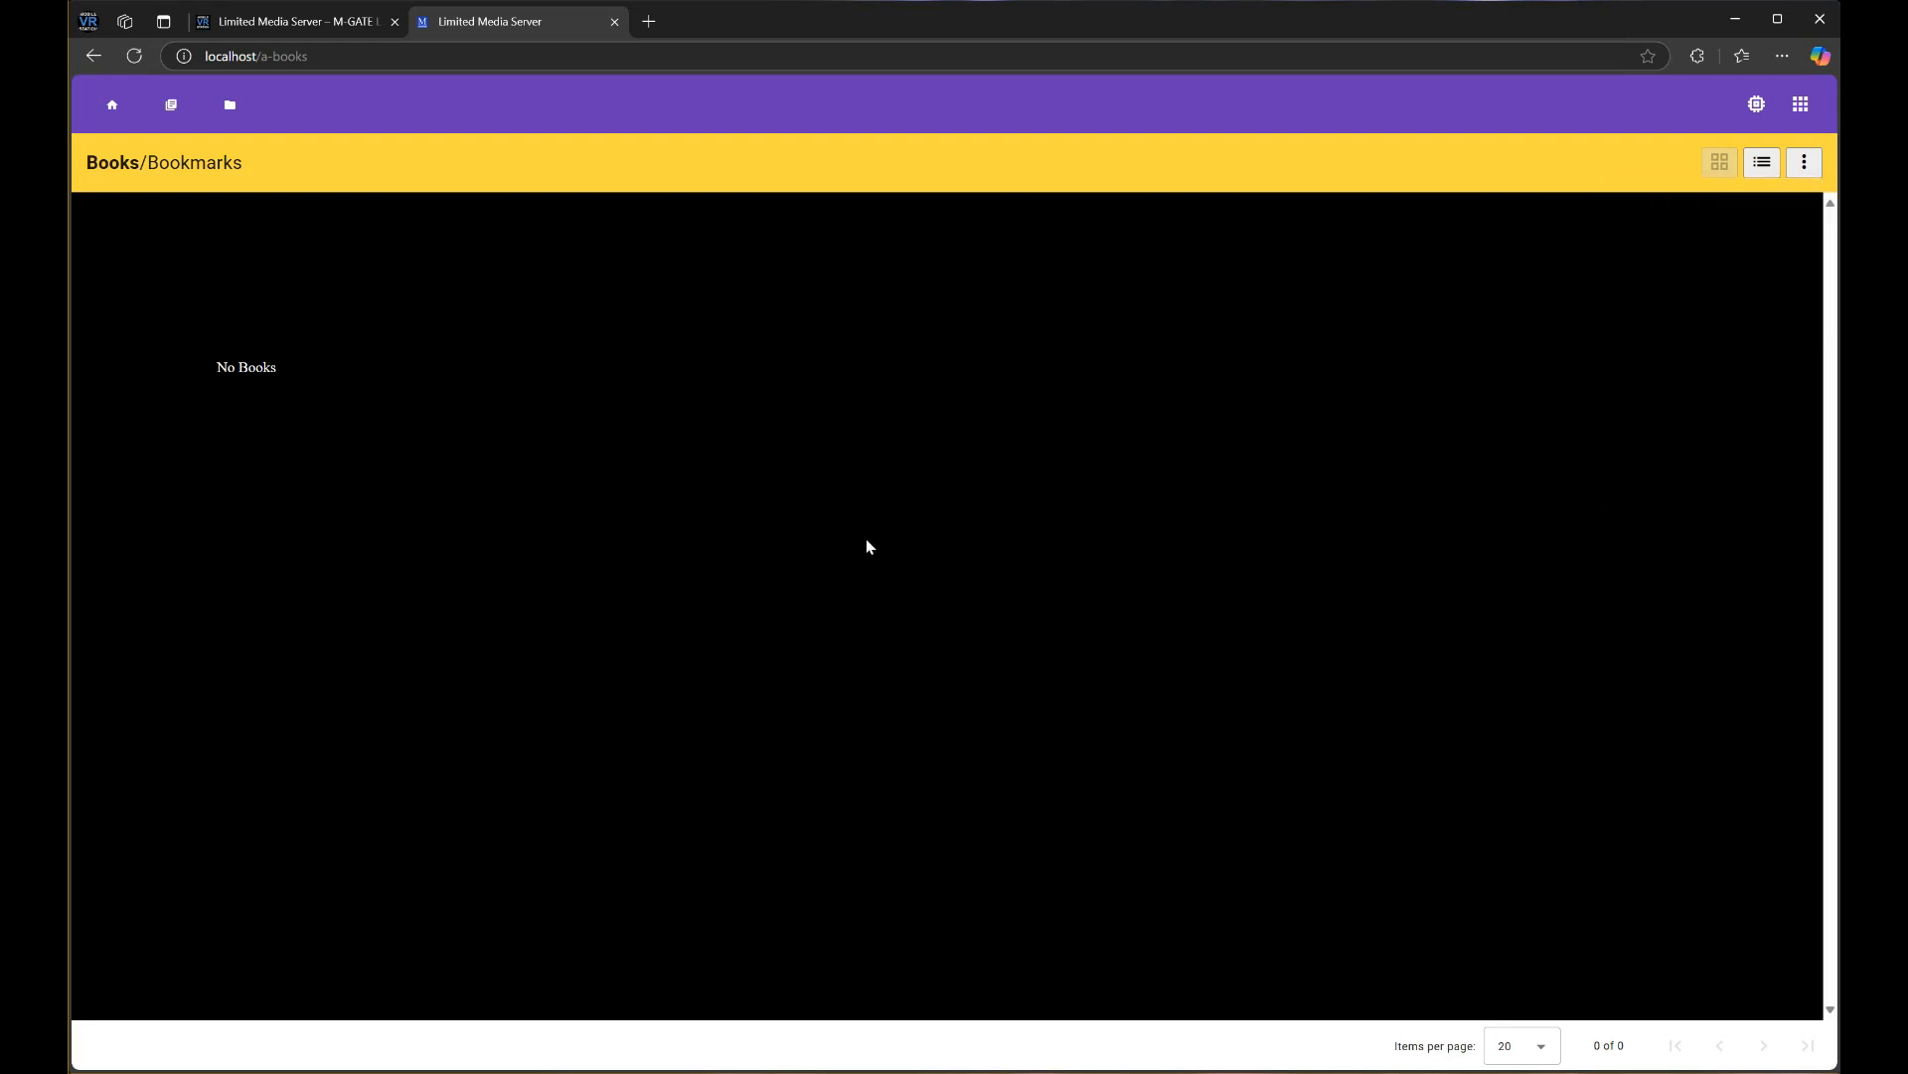